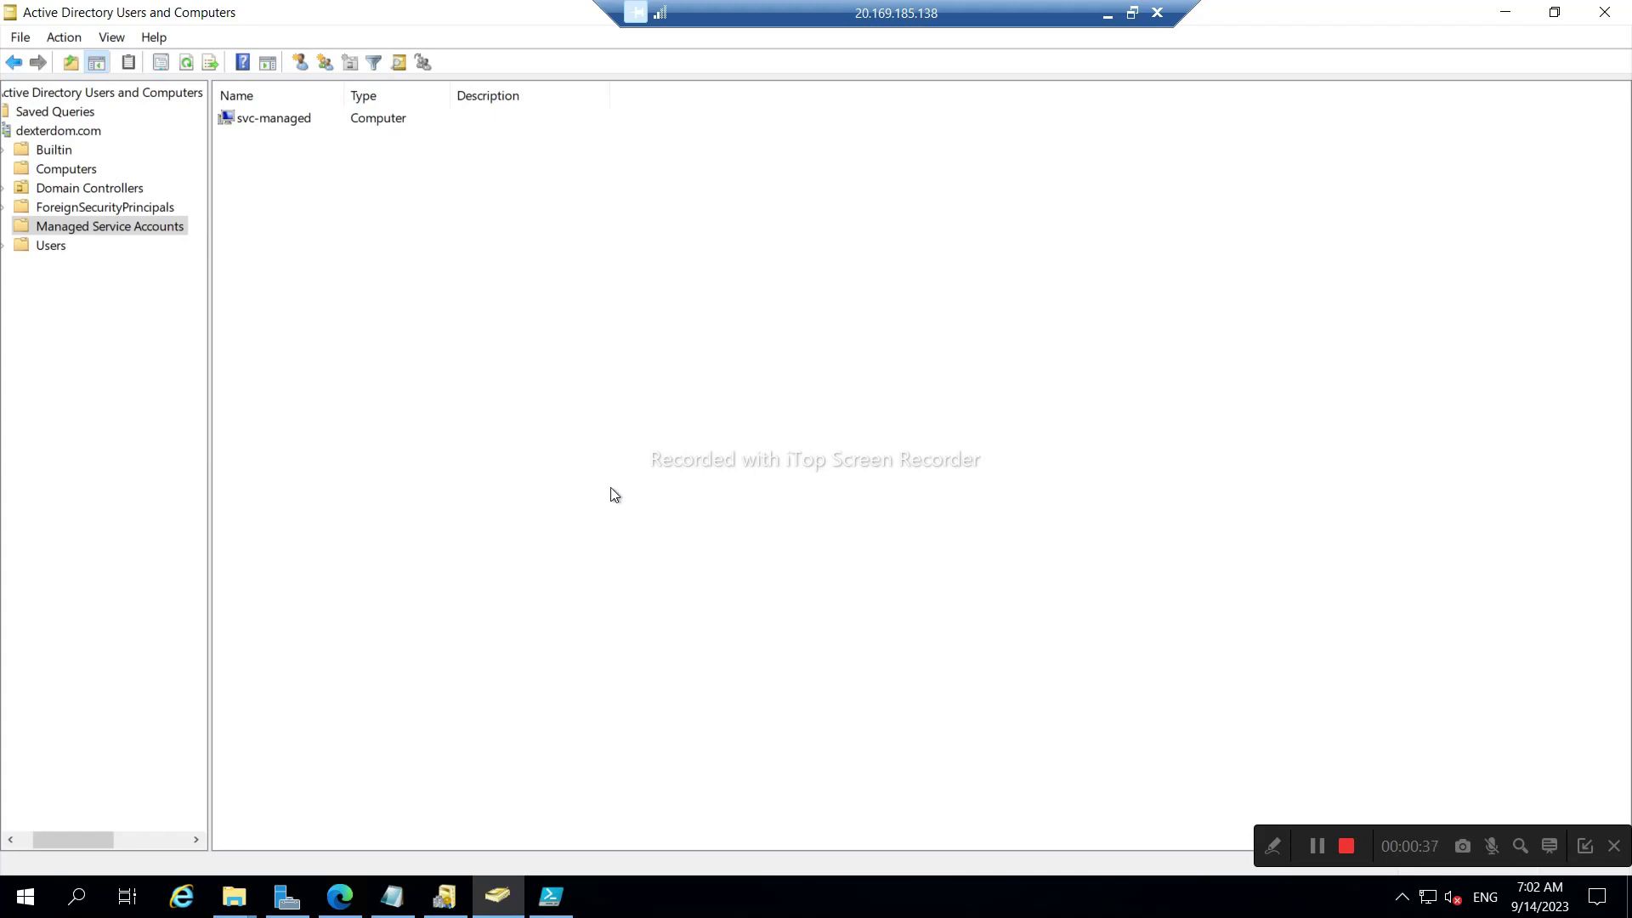
- Switch to Microsoft Edge and read the Practical applications section of the Group Managed Service Accounts article
left_click(340, 896)
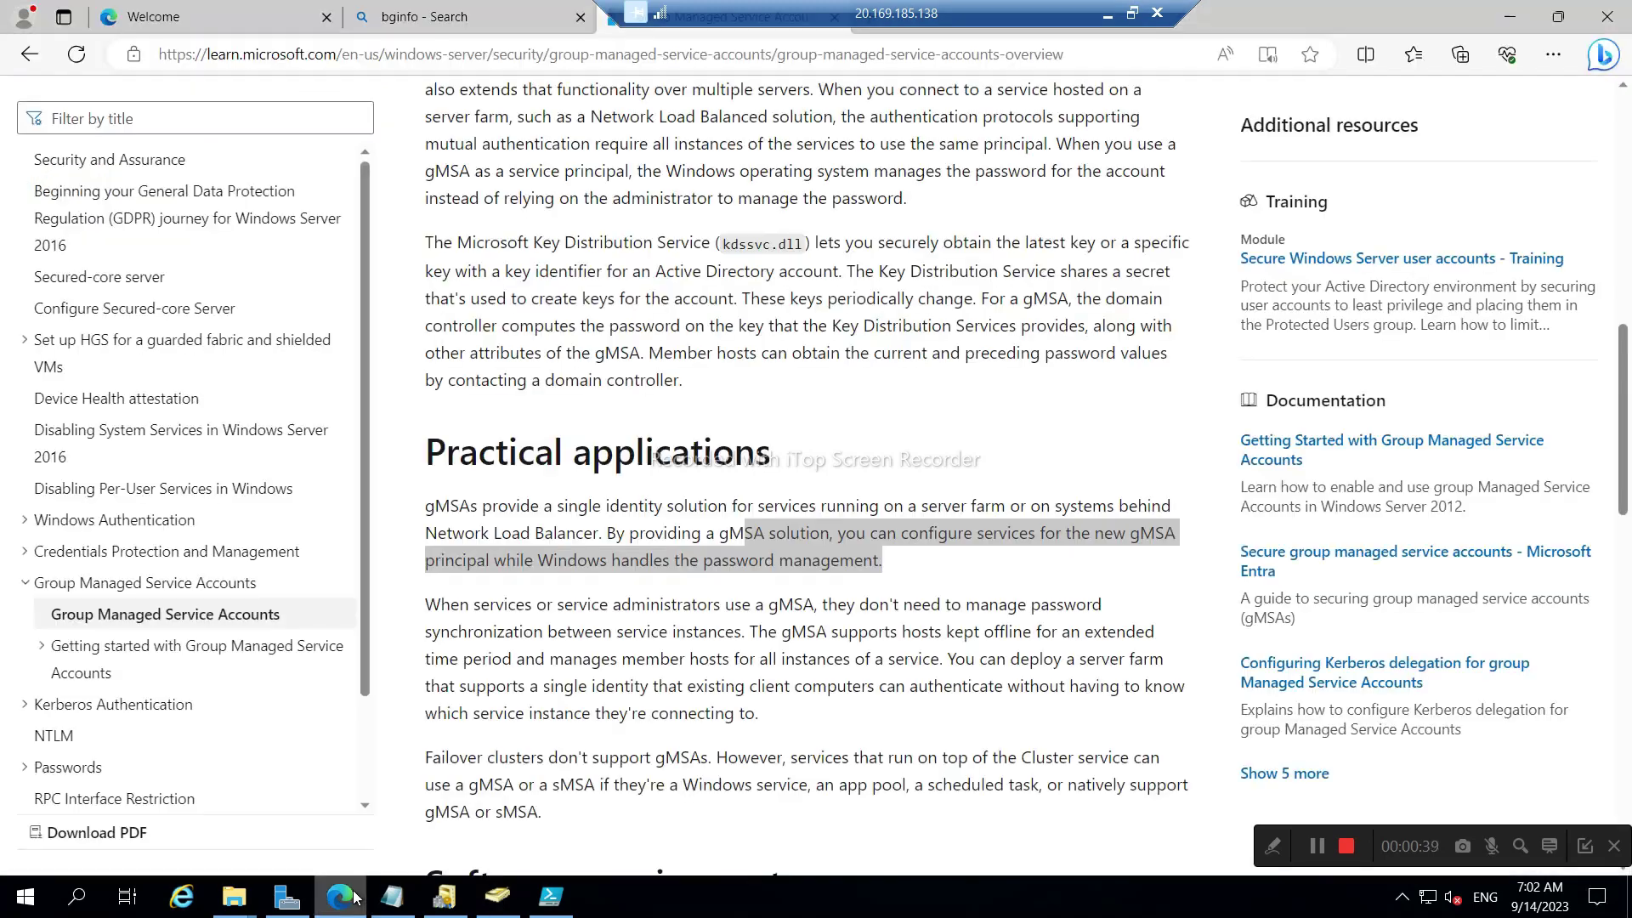
left_click(581, 588)
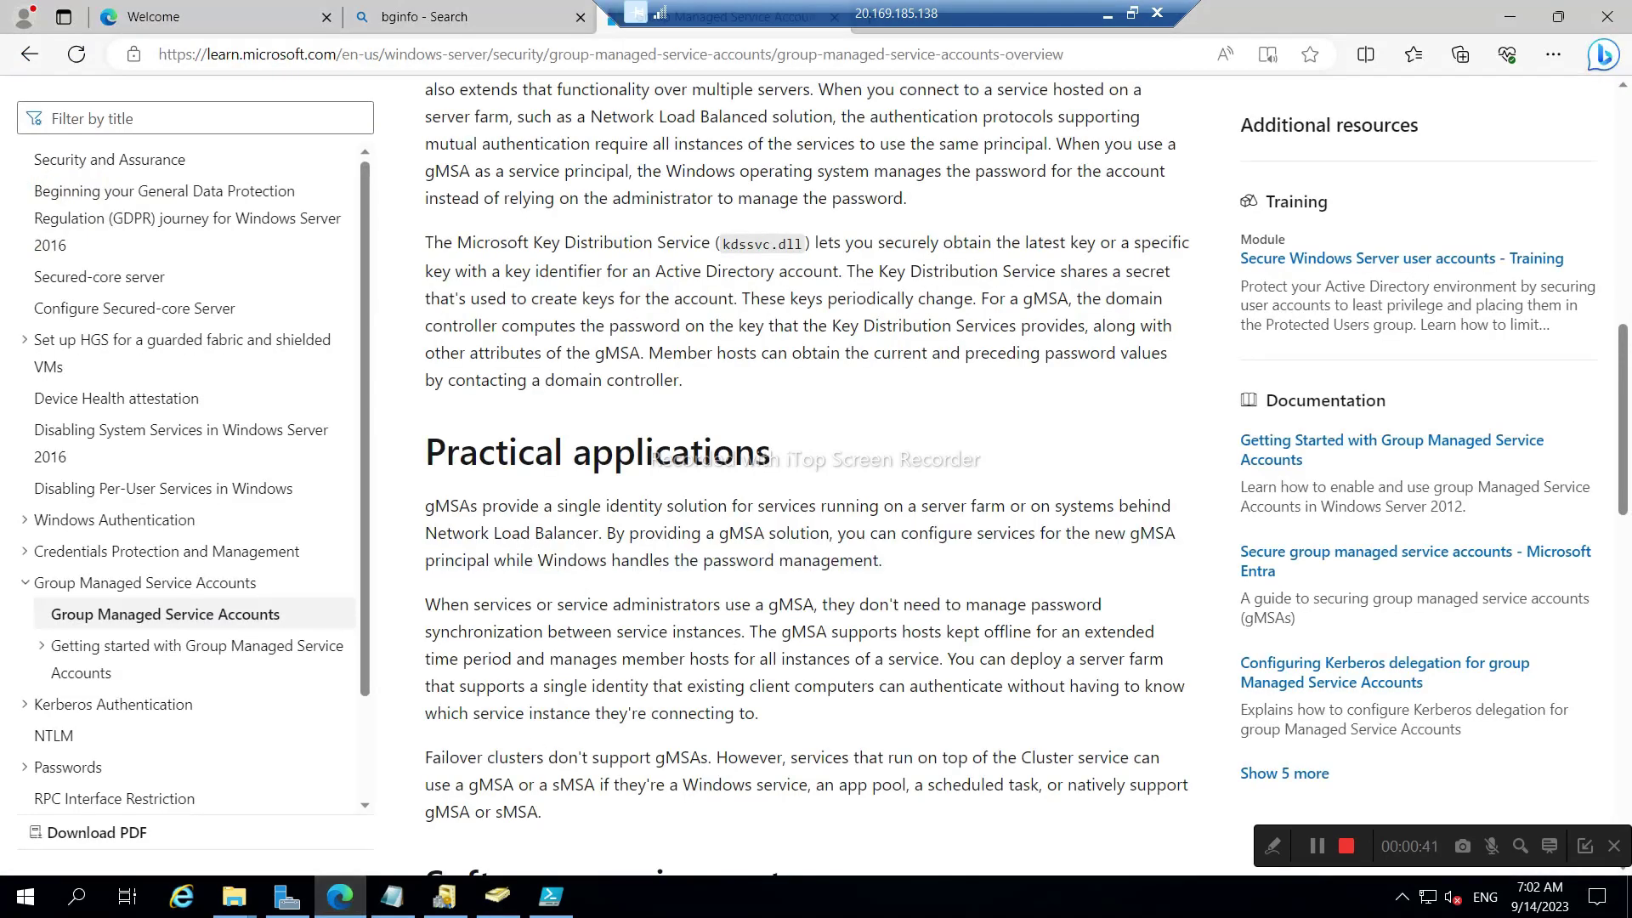
left_click_drag(425, 507, 1006, 507)
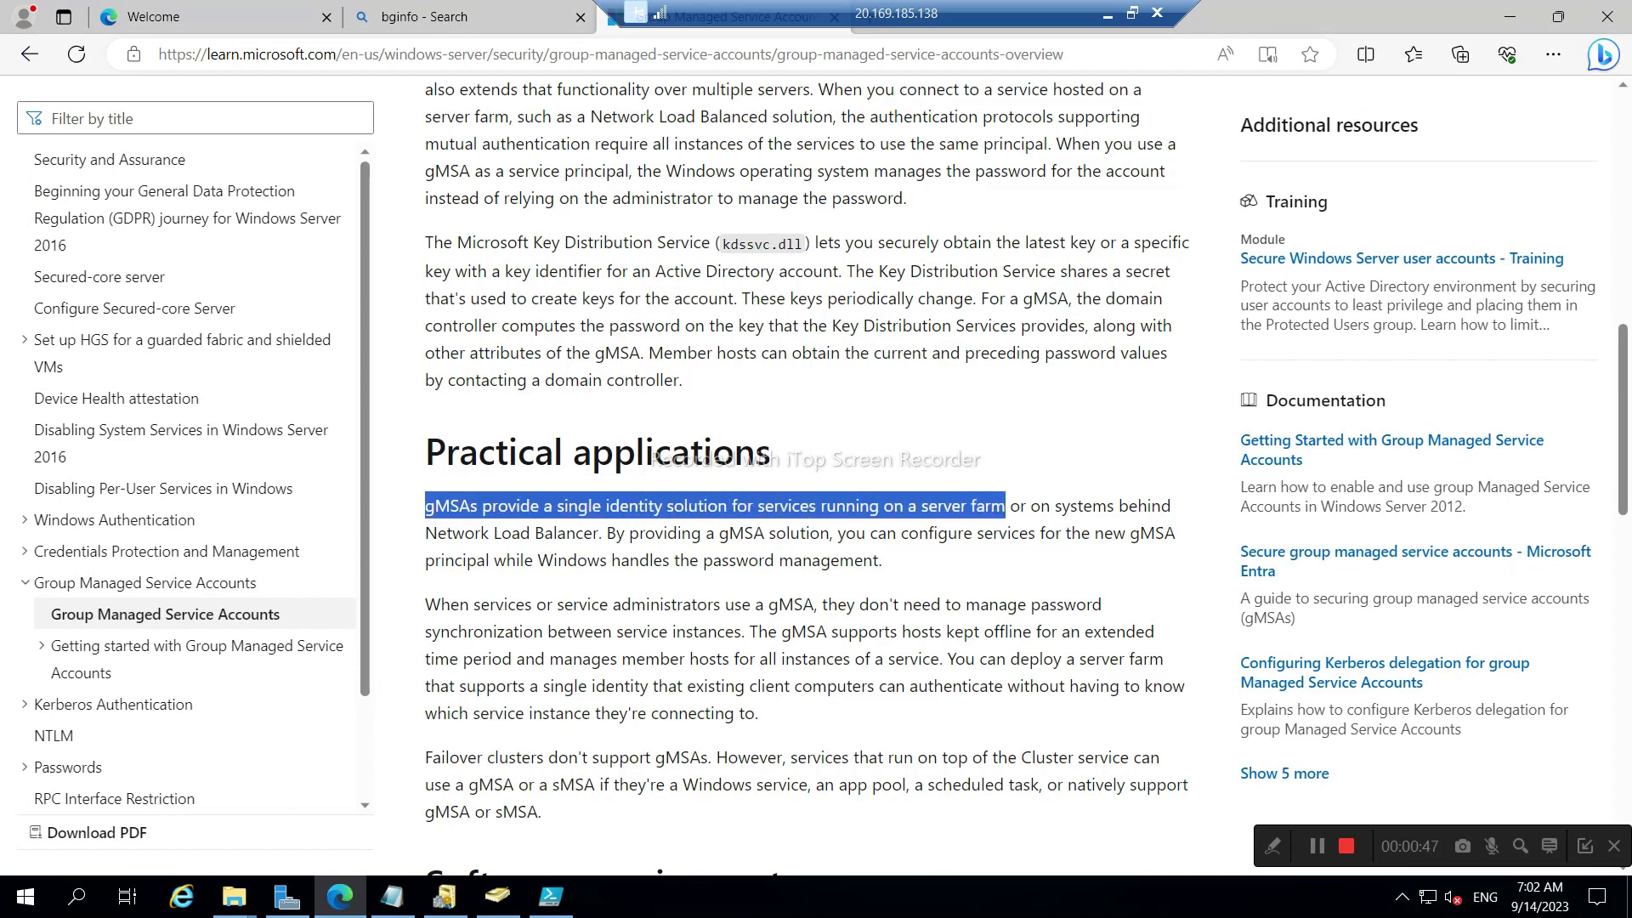
left_click(1036, 509)
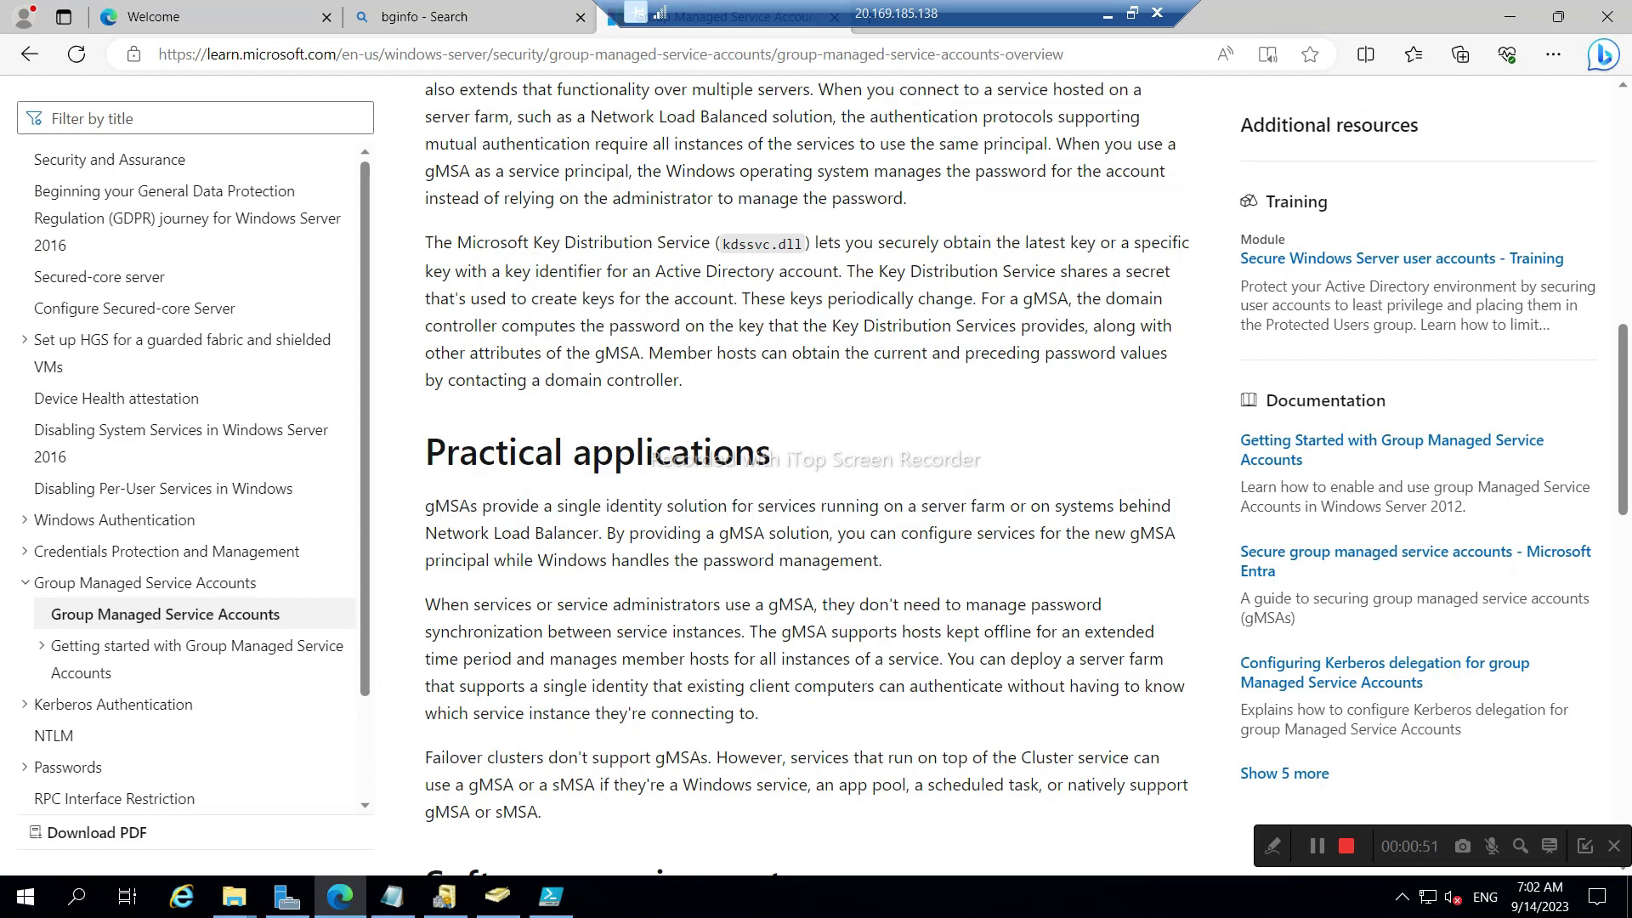
left_click_drag(607, 533, 882, 560)
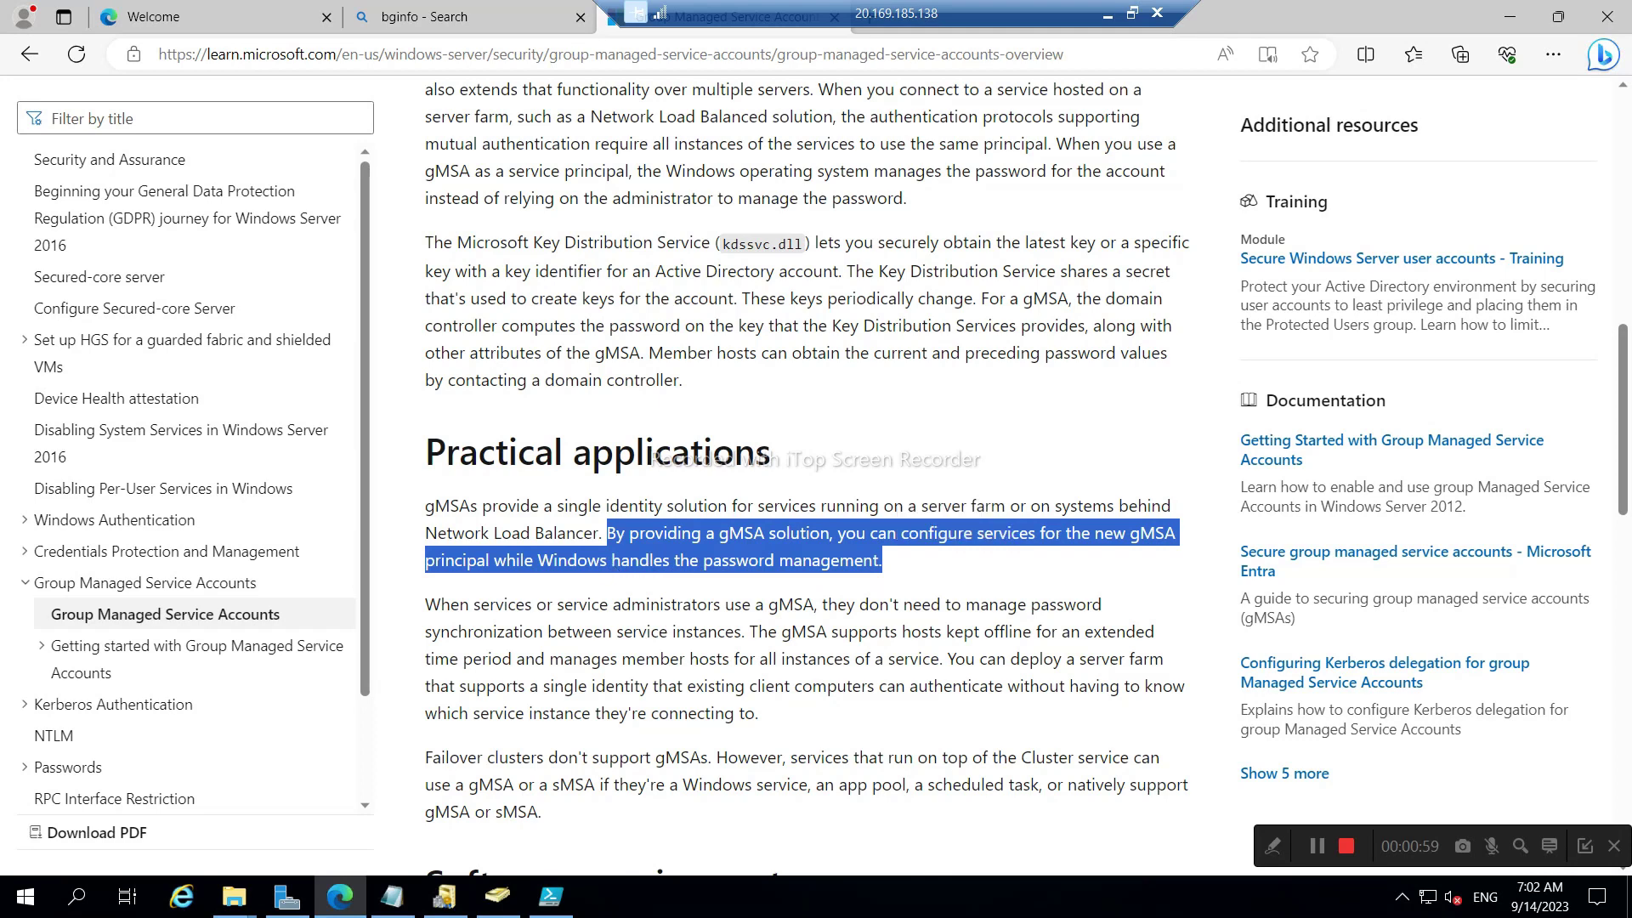
left_click(870, 570)
left_click_drag(882, 565, 606, 533)
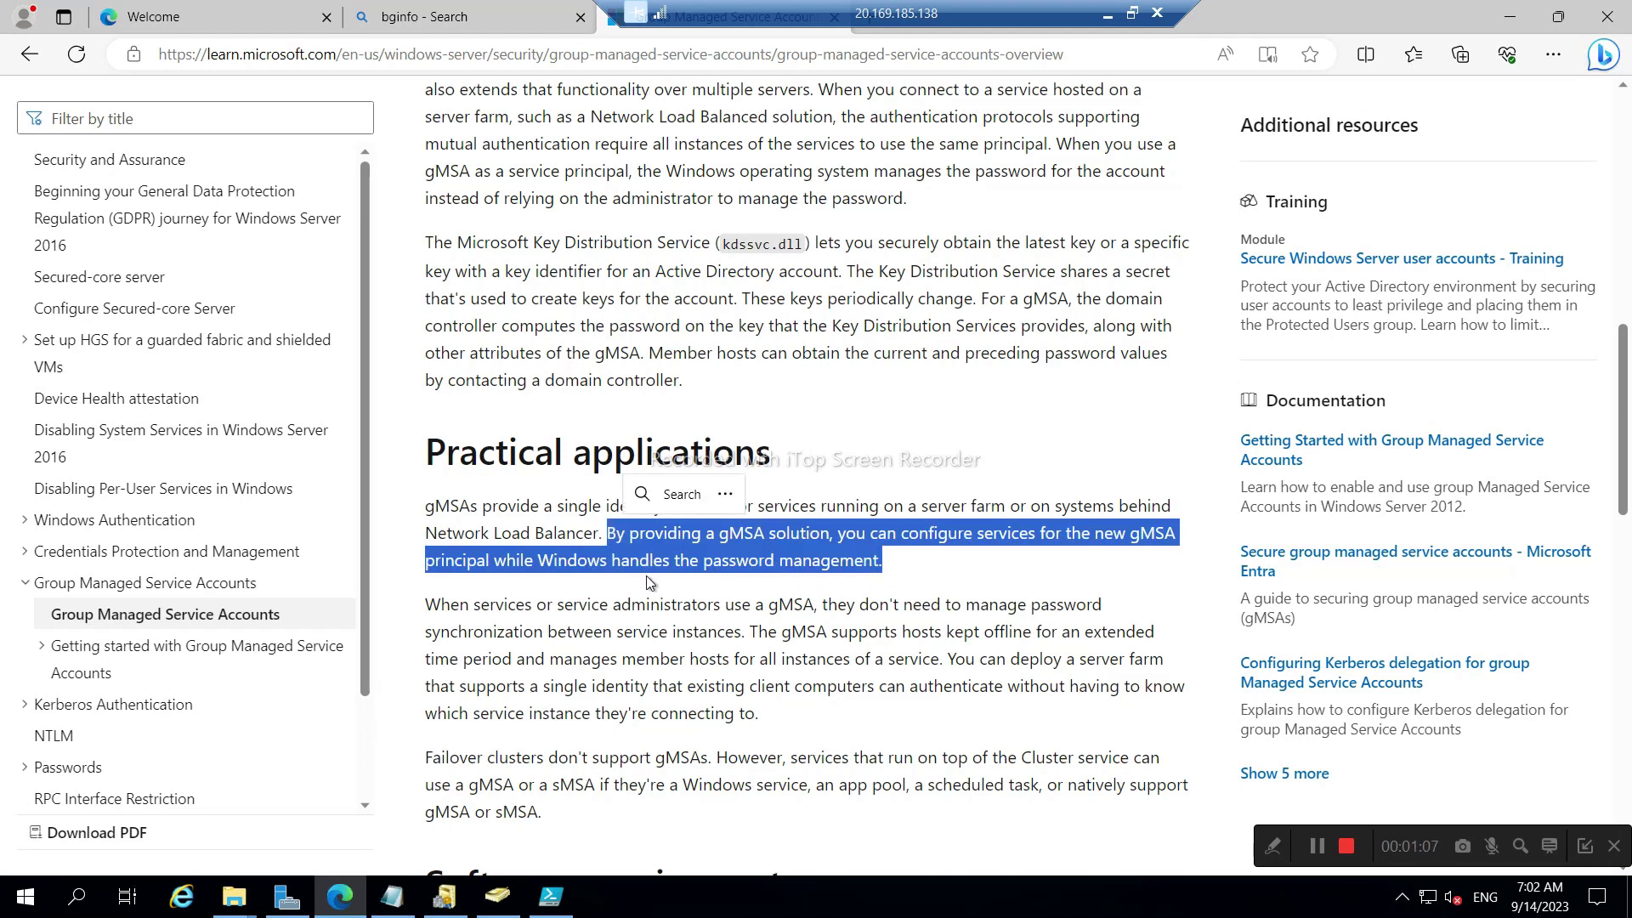
- Switch to Active Directory Users and Computers and view the Managed Service Accounts container under dexterdom.com
left_click(497, 896)
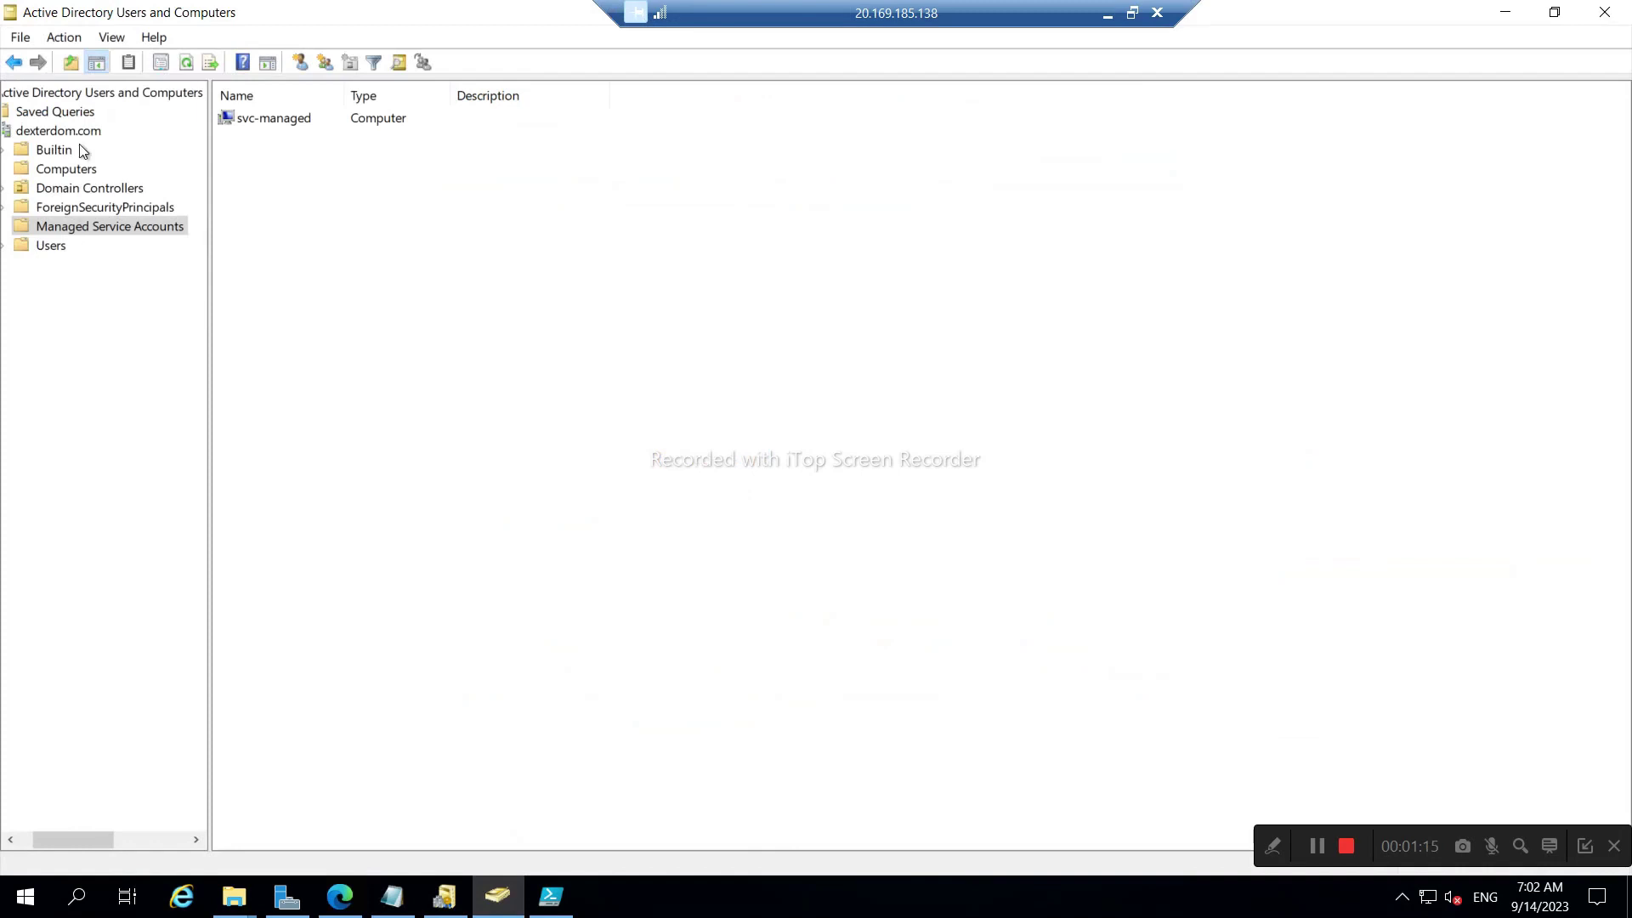
left_click(135, 226)
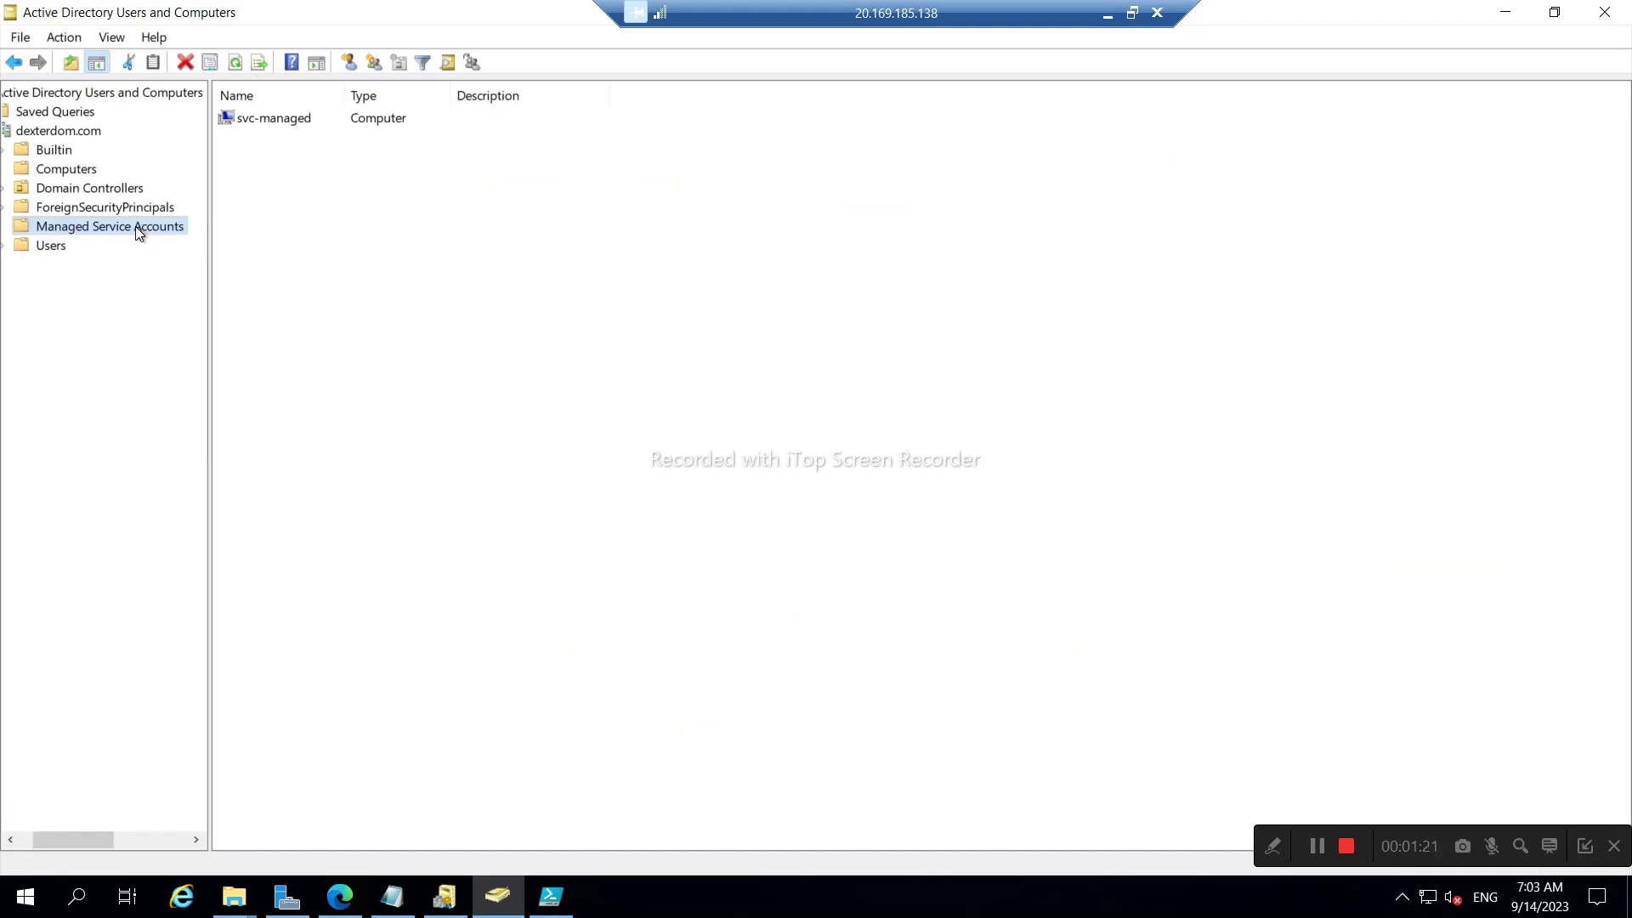
left_click(509, 384)
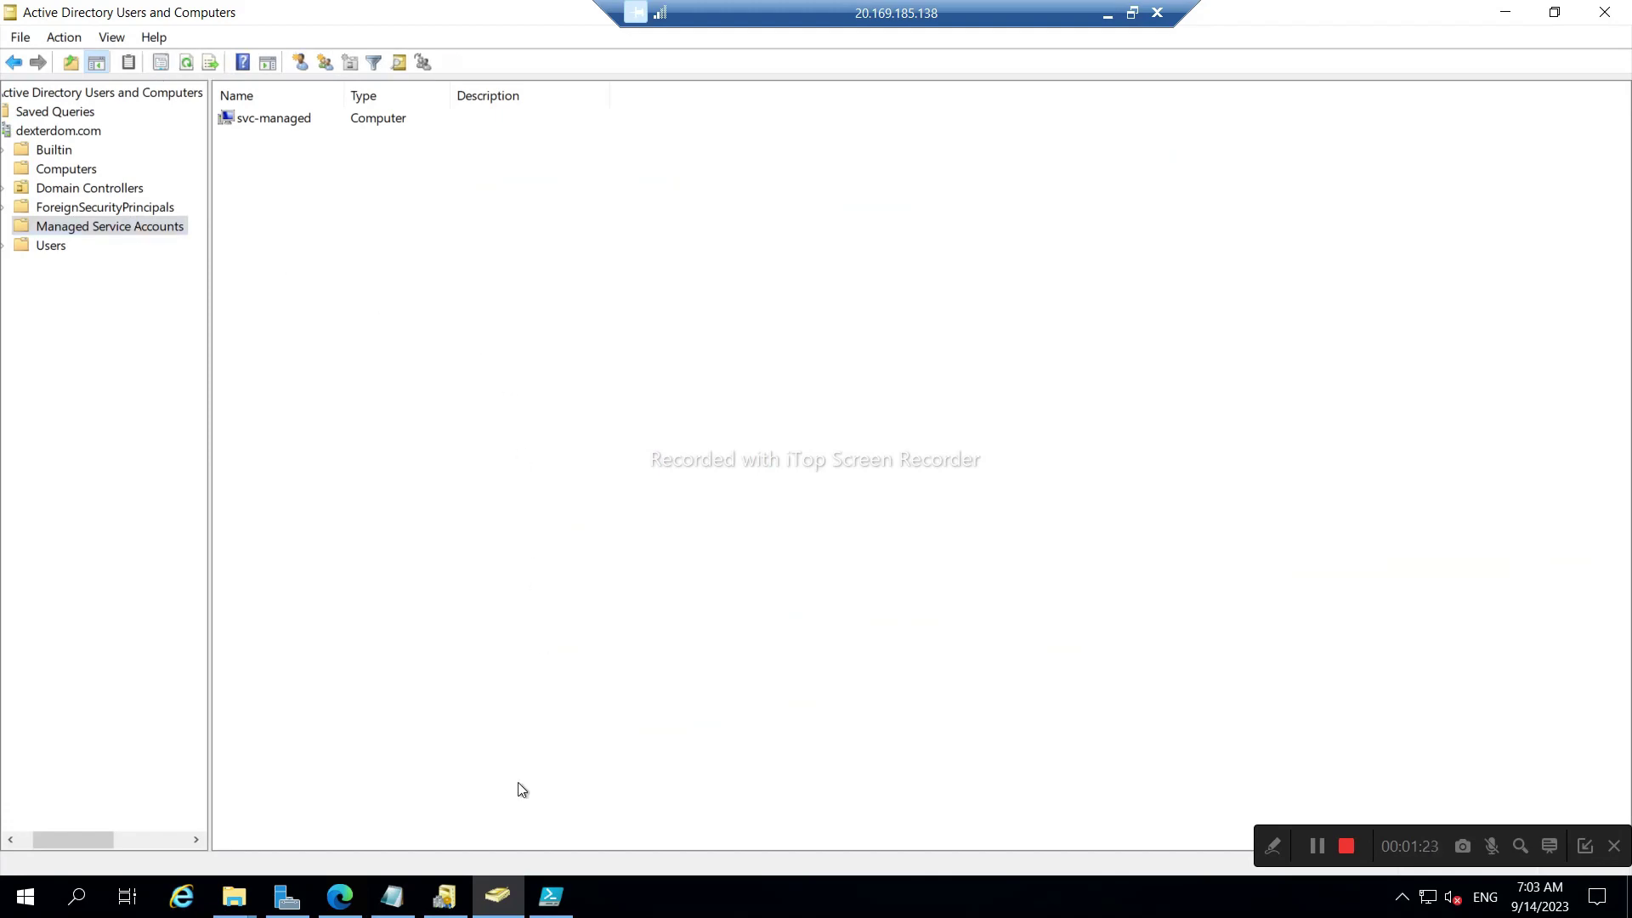
- Switch to Windows PowerShell ISE and copy the group name sg_sqladmin from the New-ADServiceAccount command on line 9
left_click(555, 903)
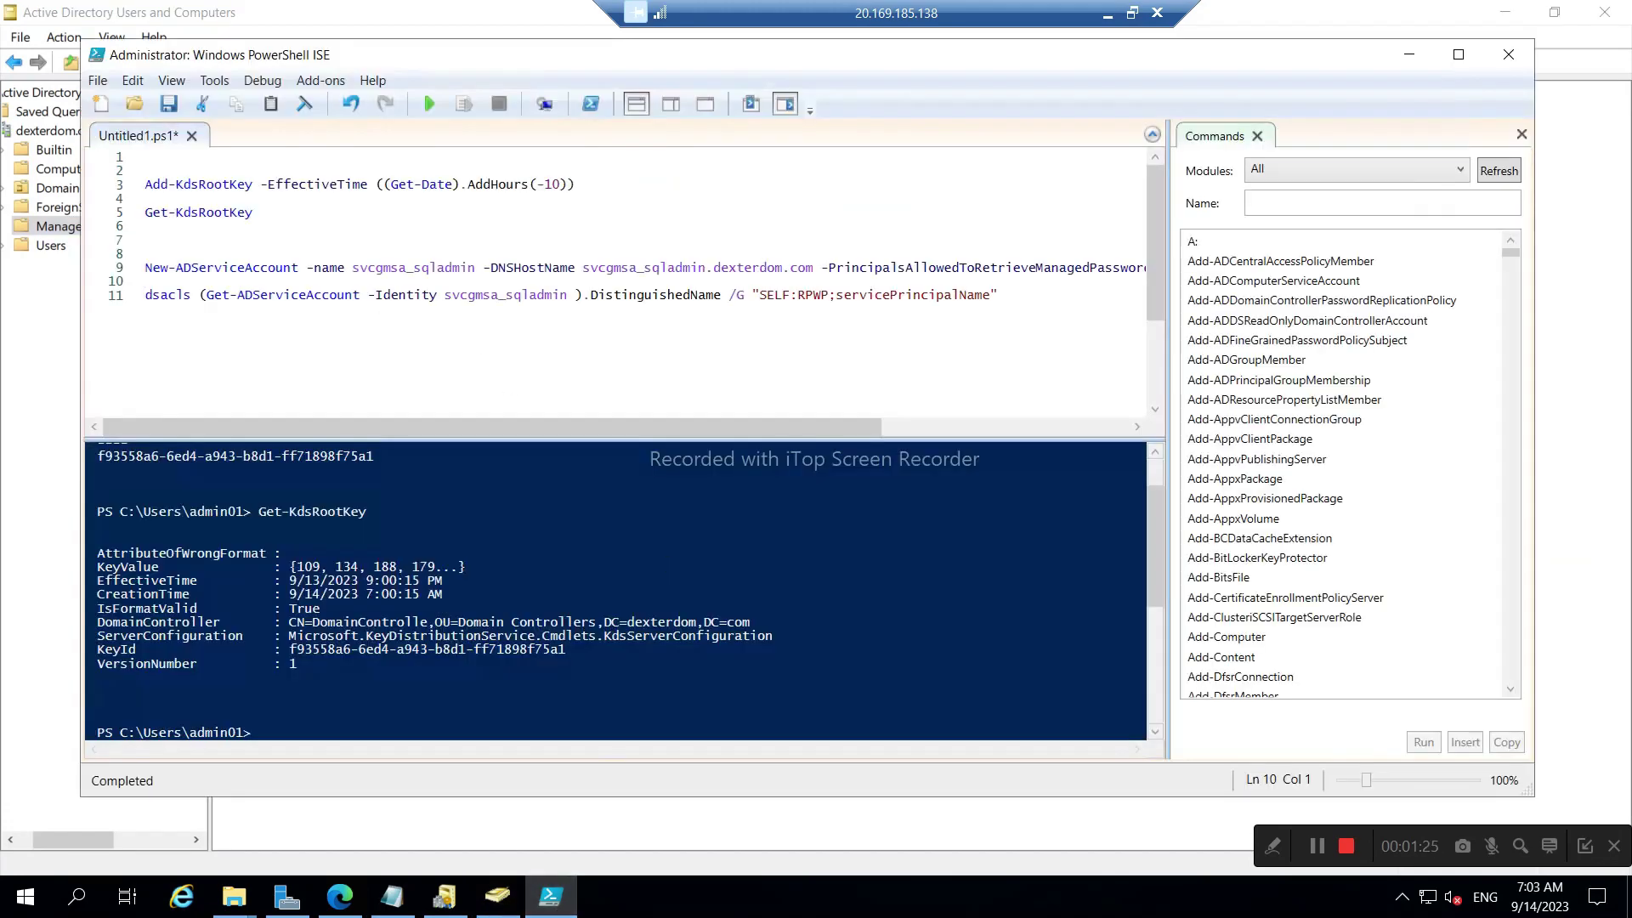
left_click(538, 267)
left_click_drag(543, 426, 790, 422)
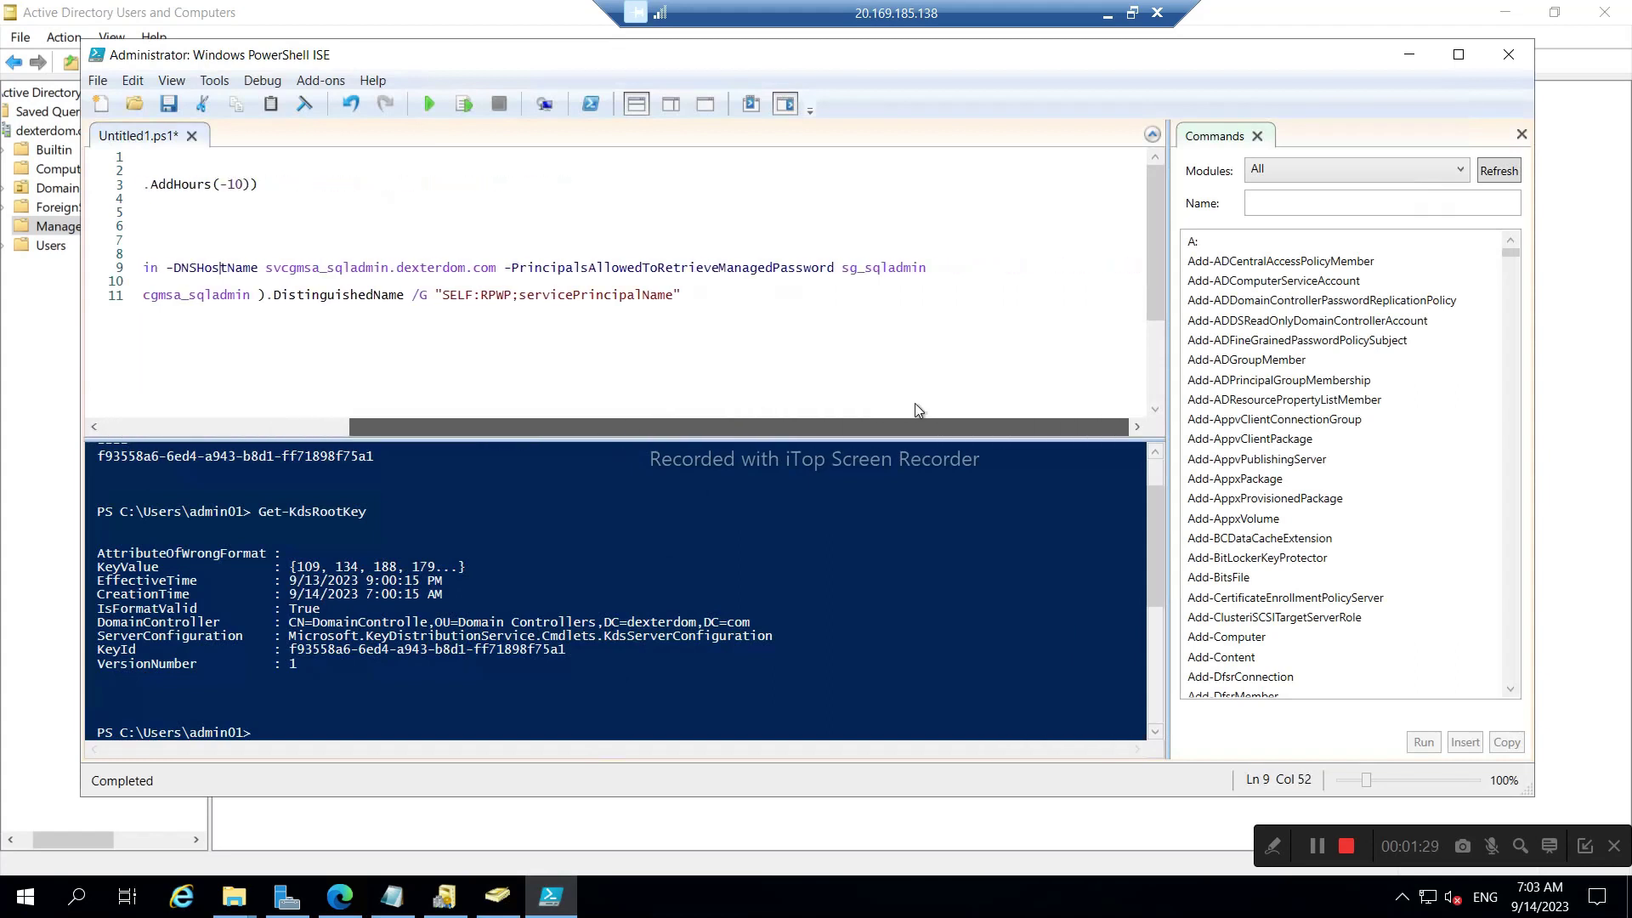
double_click(884, 269)
key("ctrl+c")
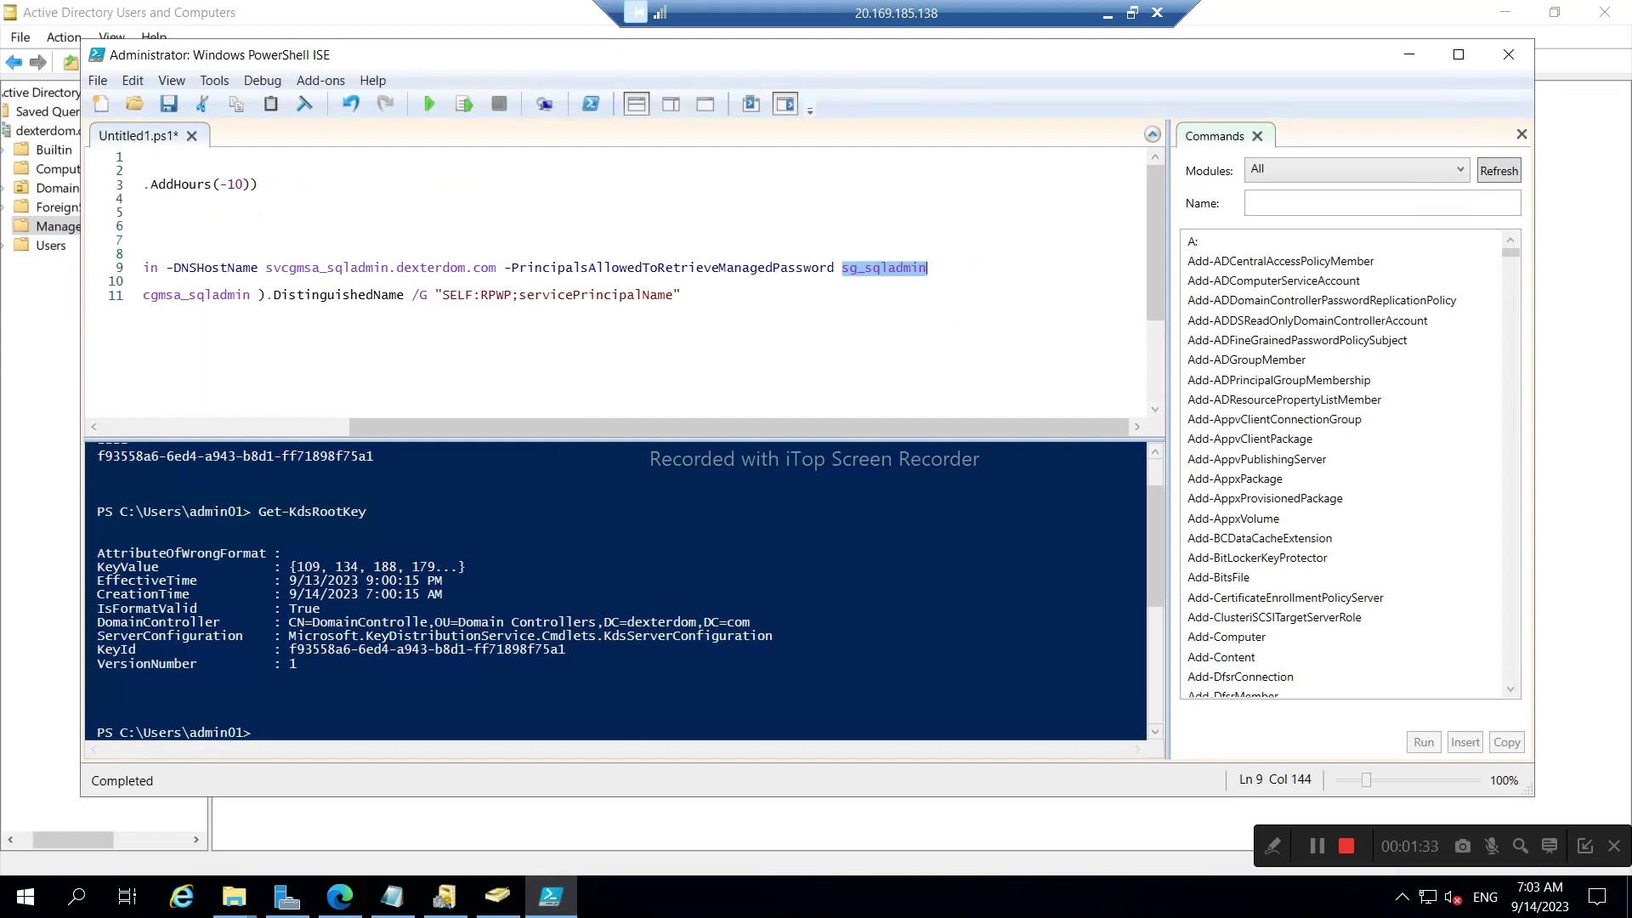
- Create a global security group named sg_sqladmin in the Managed Service Accounts container of Active Directory Users and Computers
left_click(34, 340)
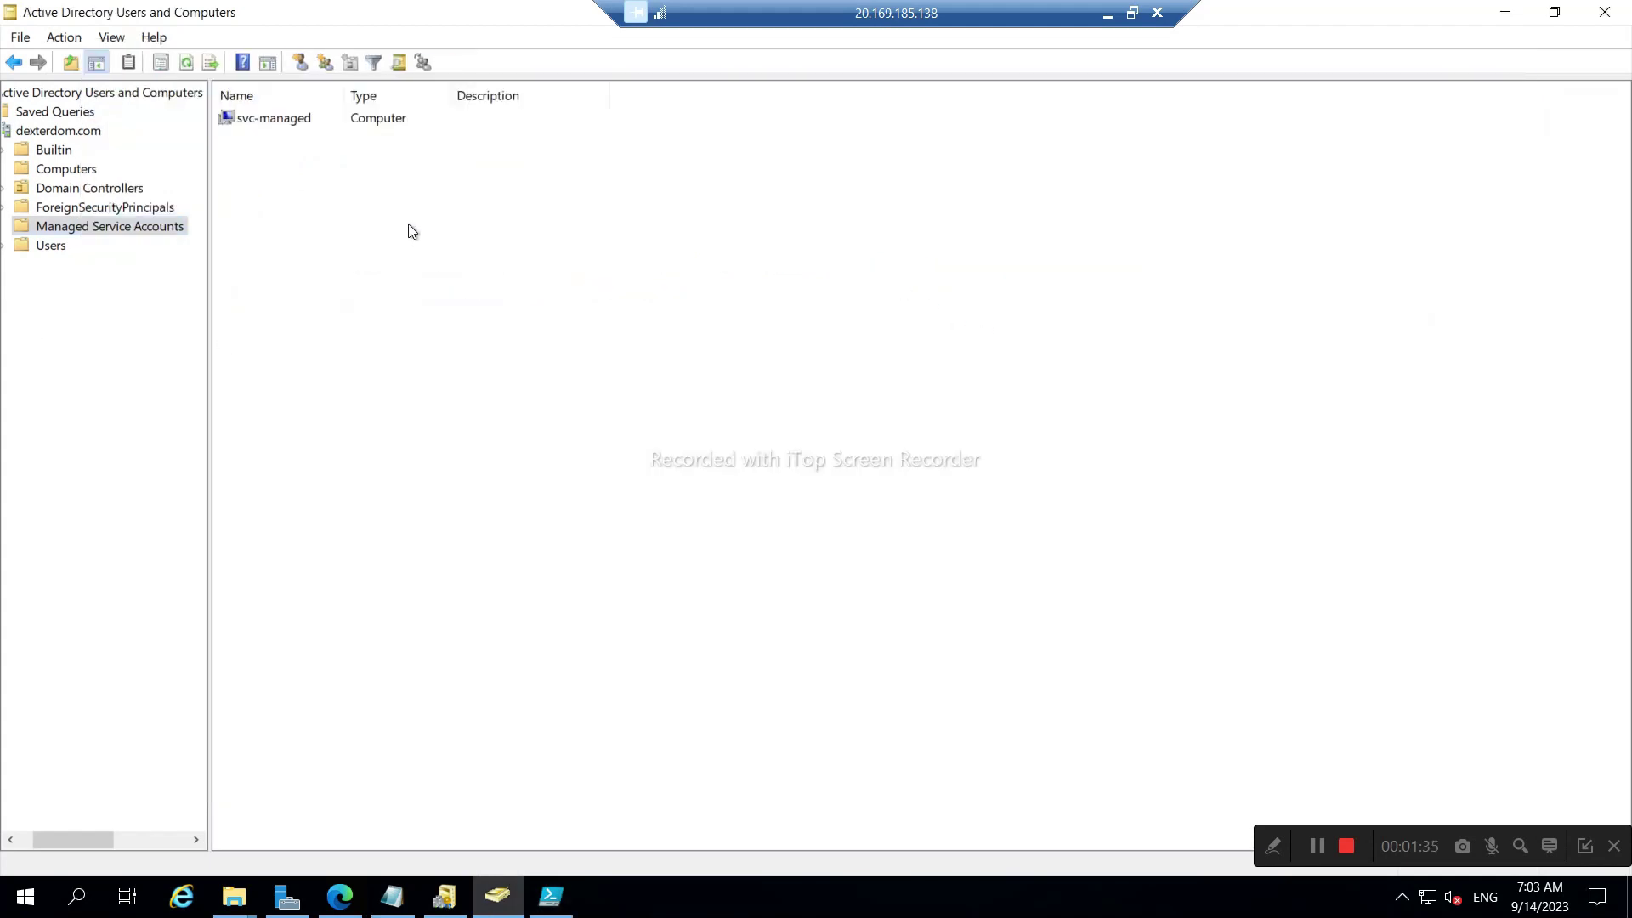
right_click(409, 226)
mouse_move(473, 318)
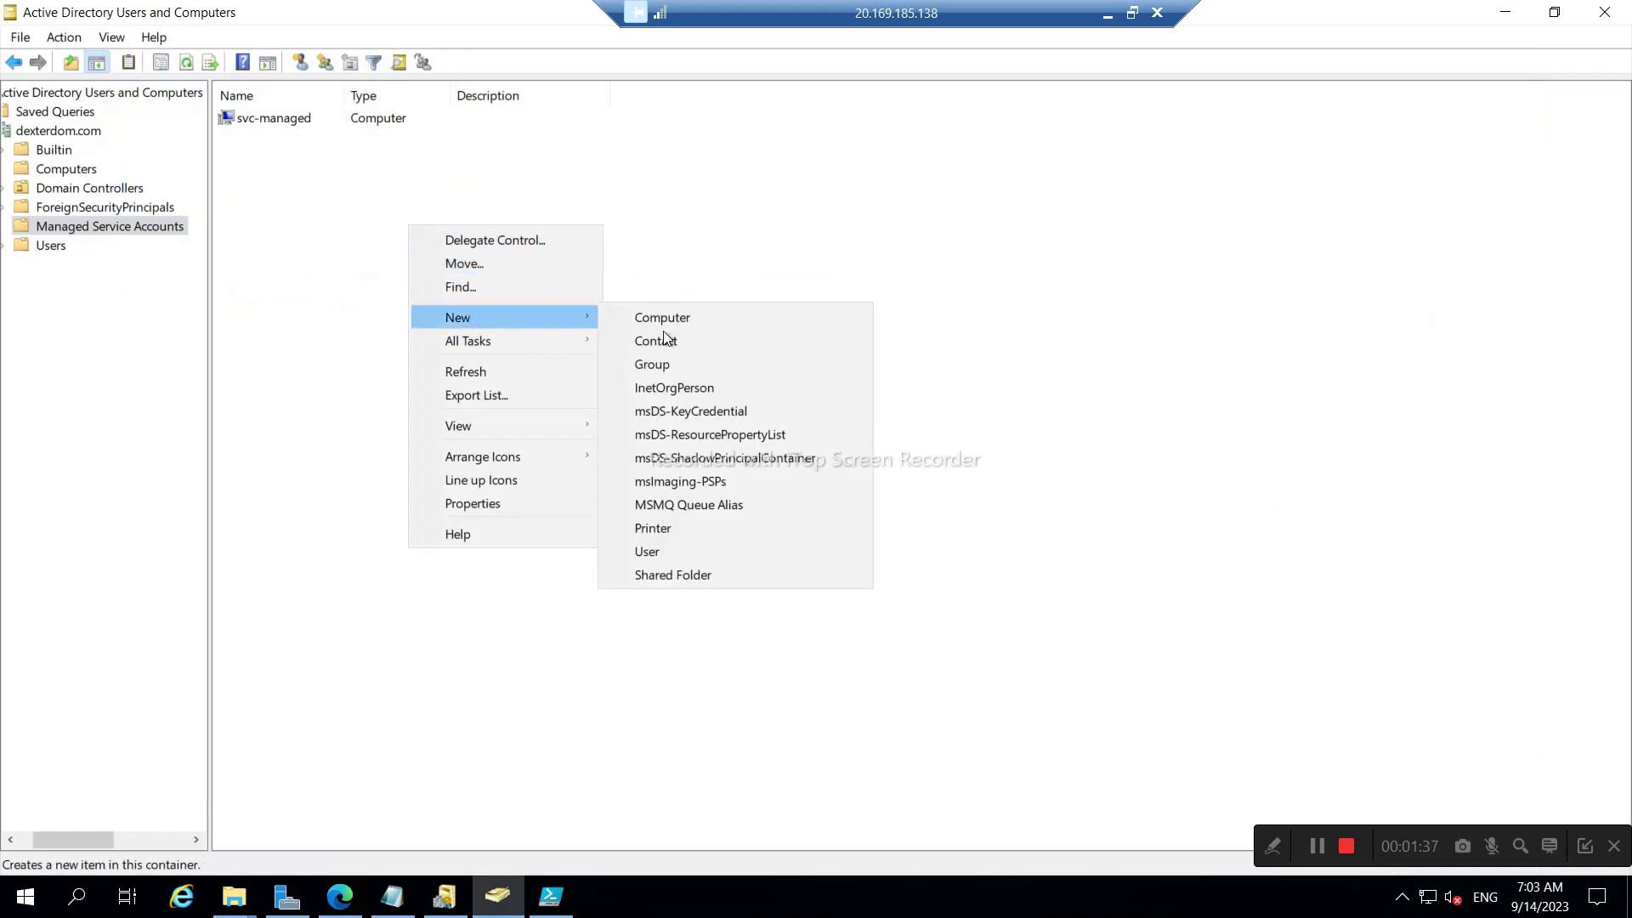
left_click(661, 367)
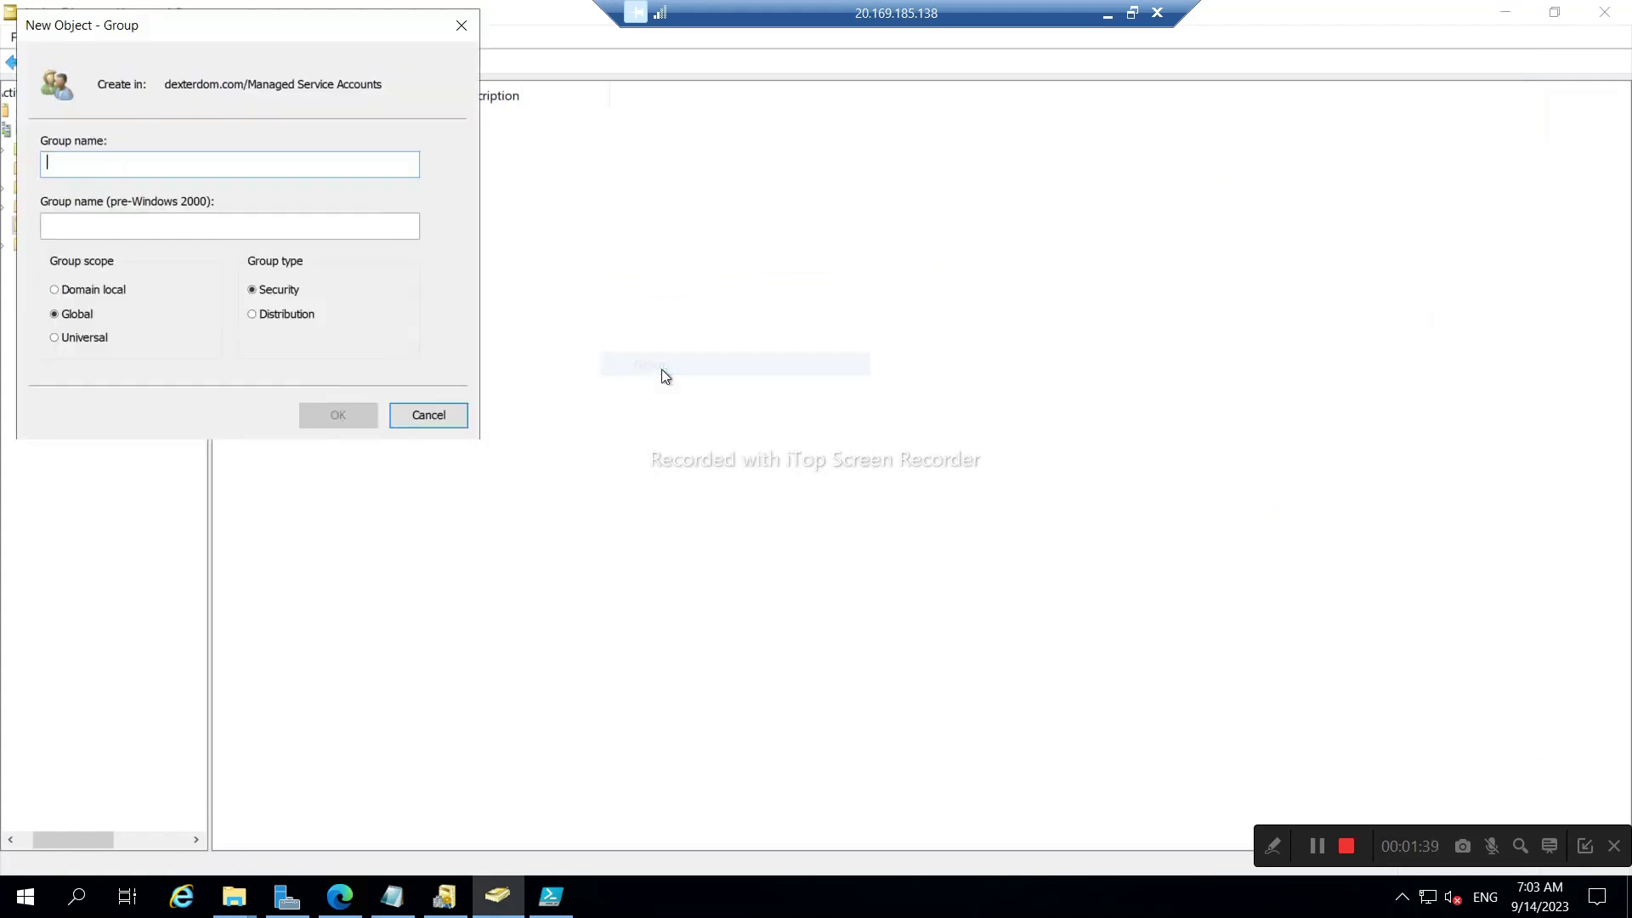
key("ctrl+v")
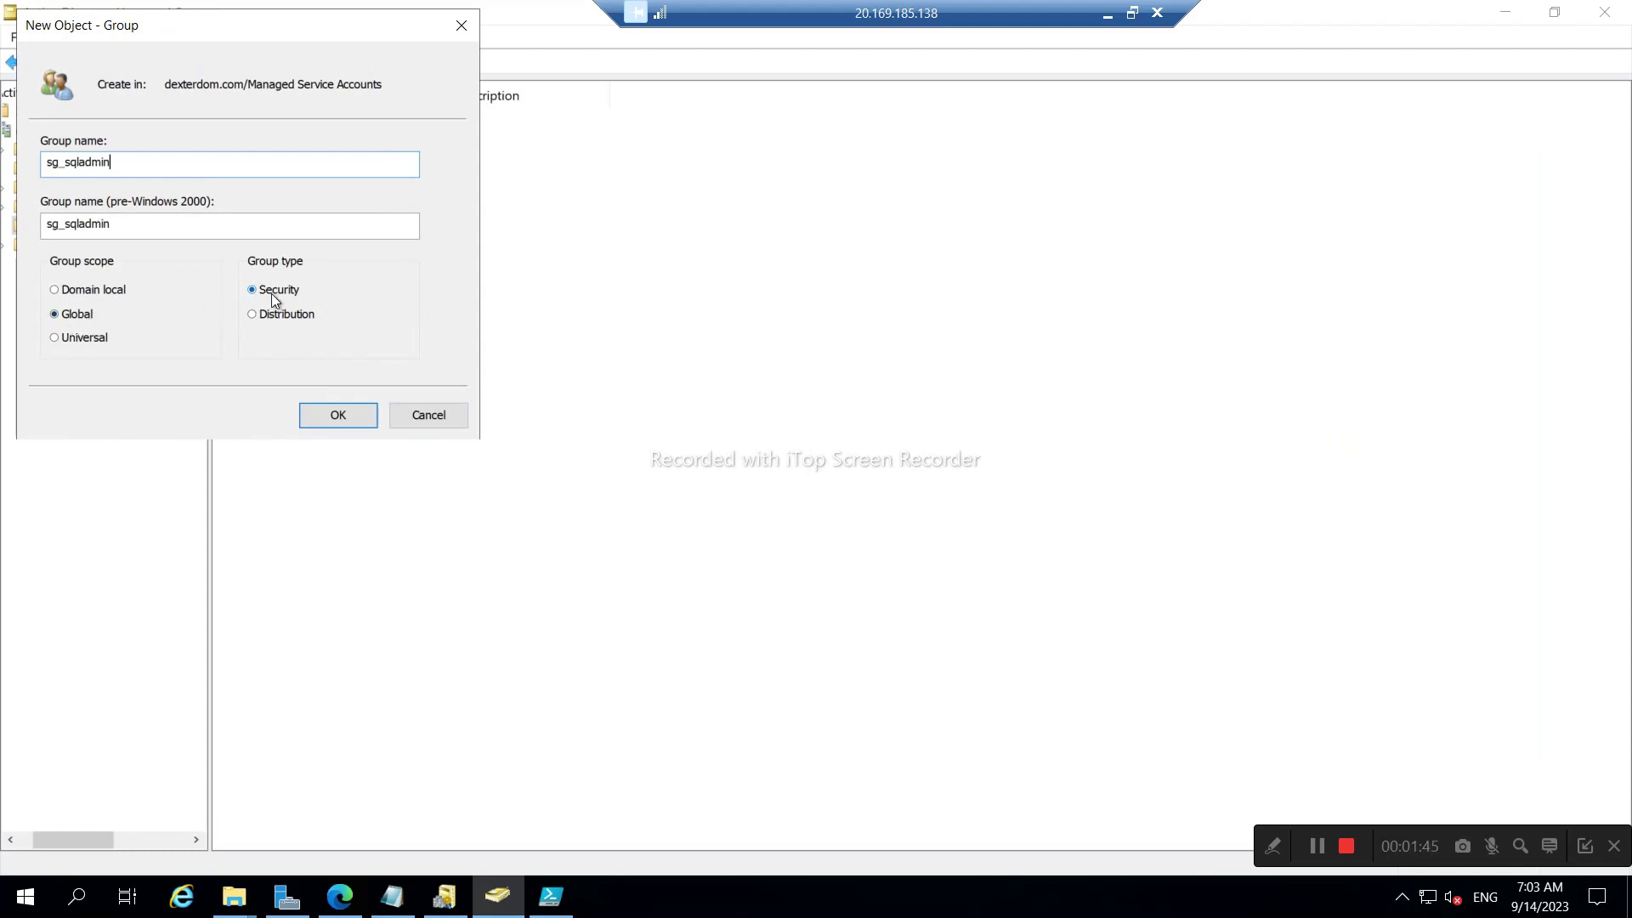
left_click(338, 418)
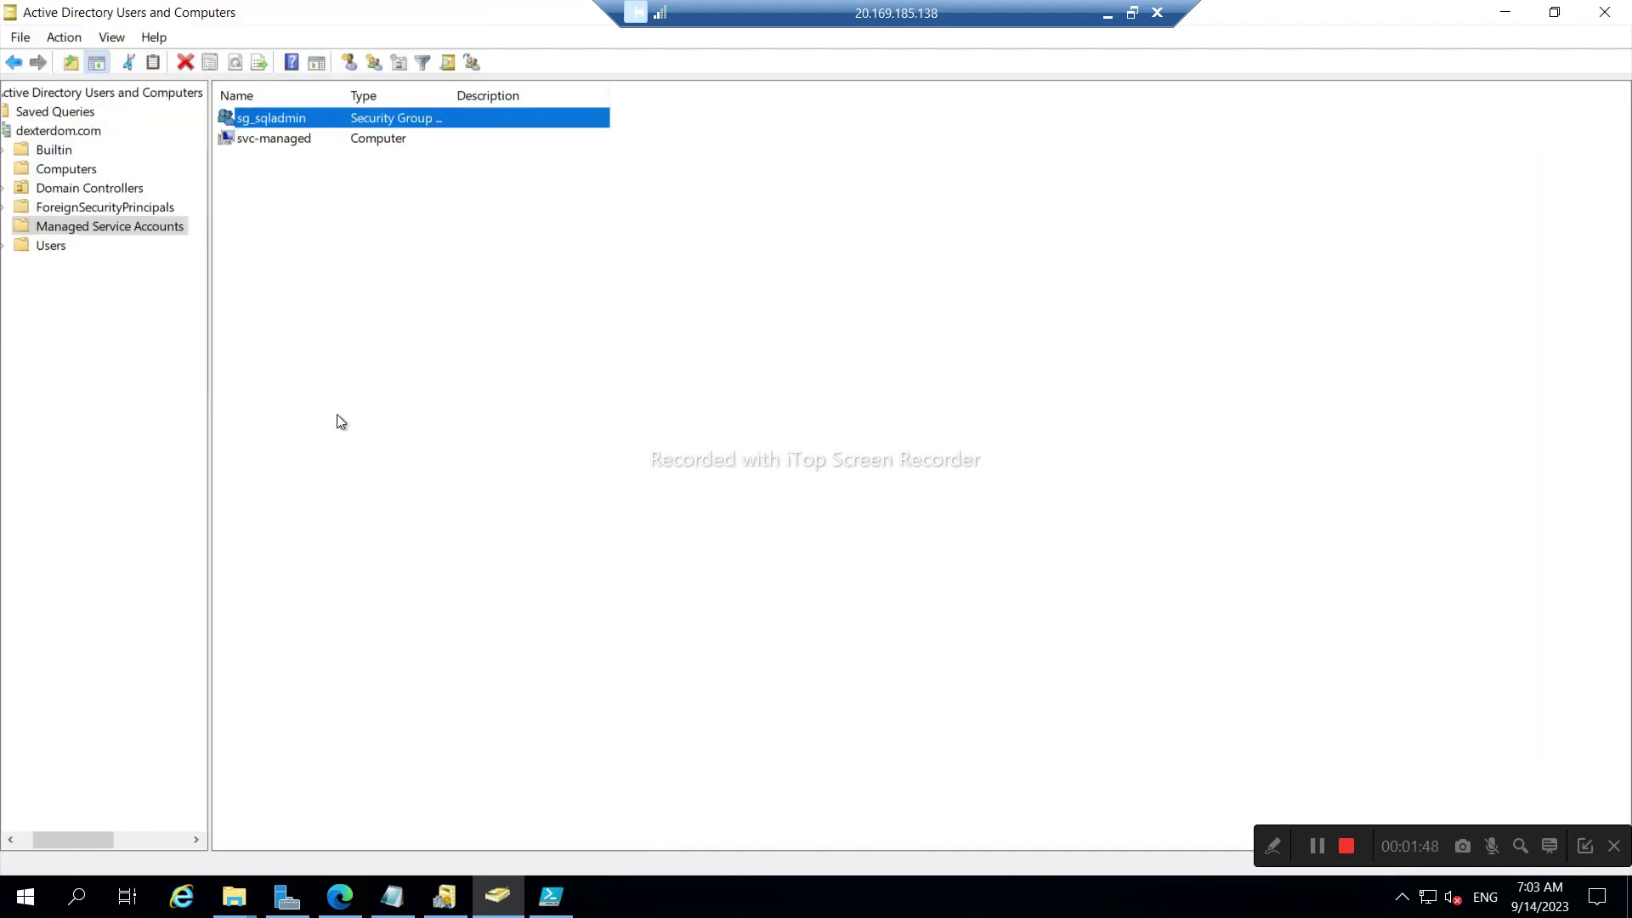
- Open the member list of the sg_sqladmin group and start adding a member
double_click(272, 117)
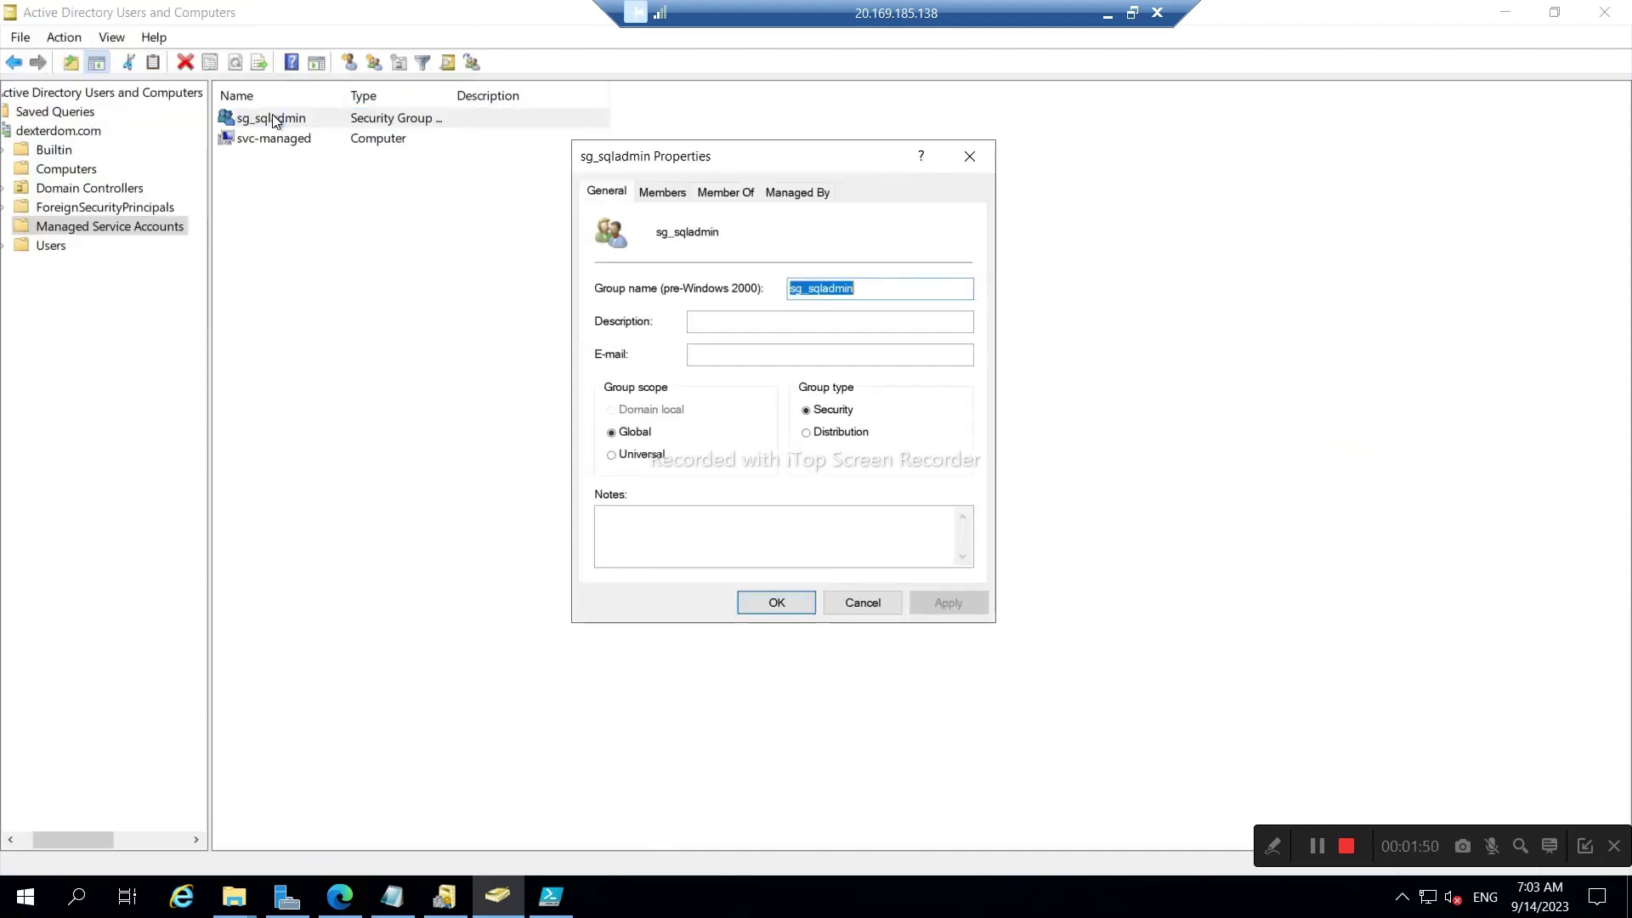
left_click(662, 192)
left_click(635, 541)
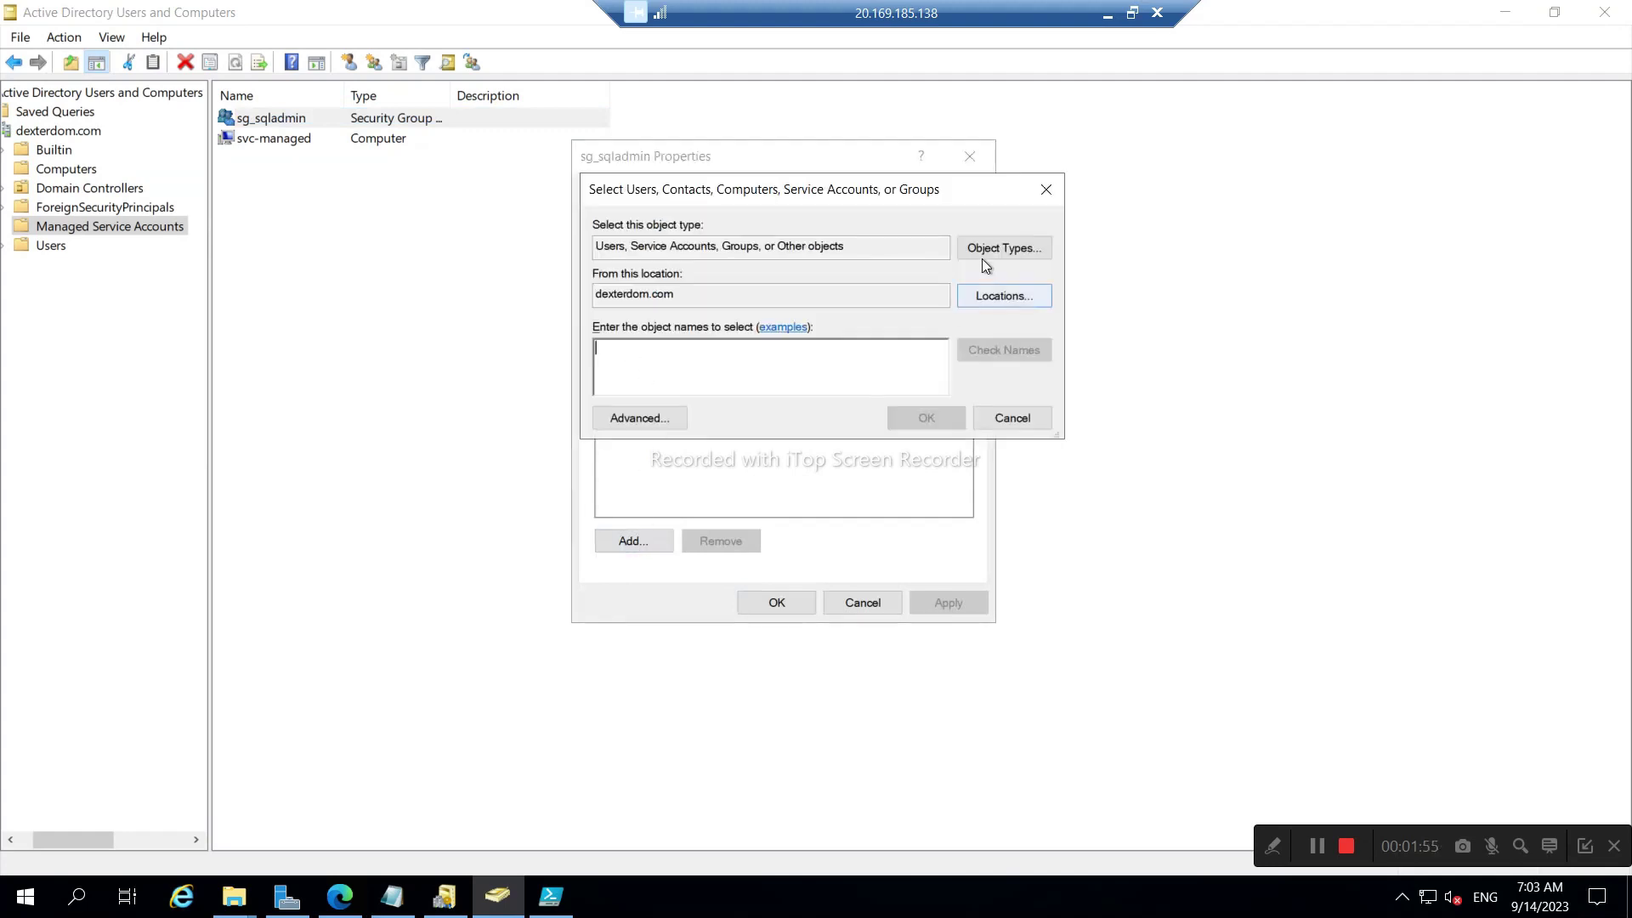
- Check the server names of the open remote desktop sessions and return to the DomainController session
left_click(1107, 14)
mouse_move(1146, 892)
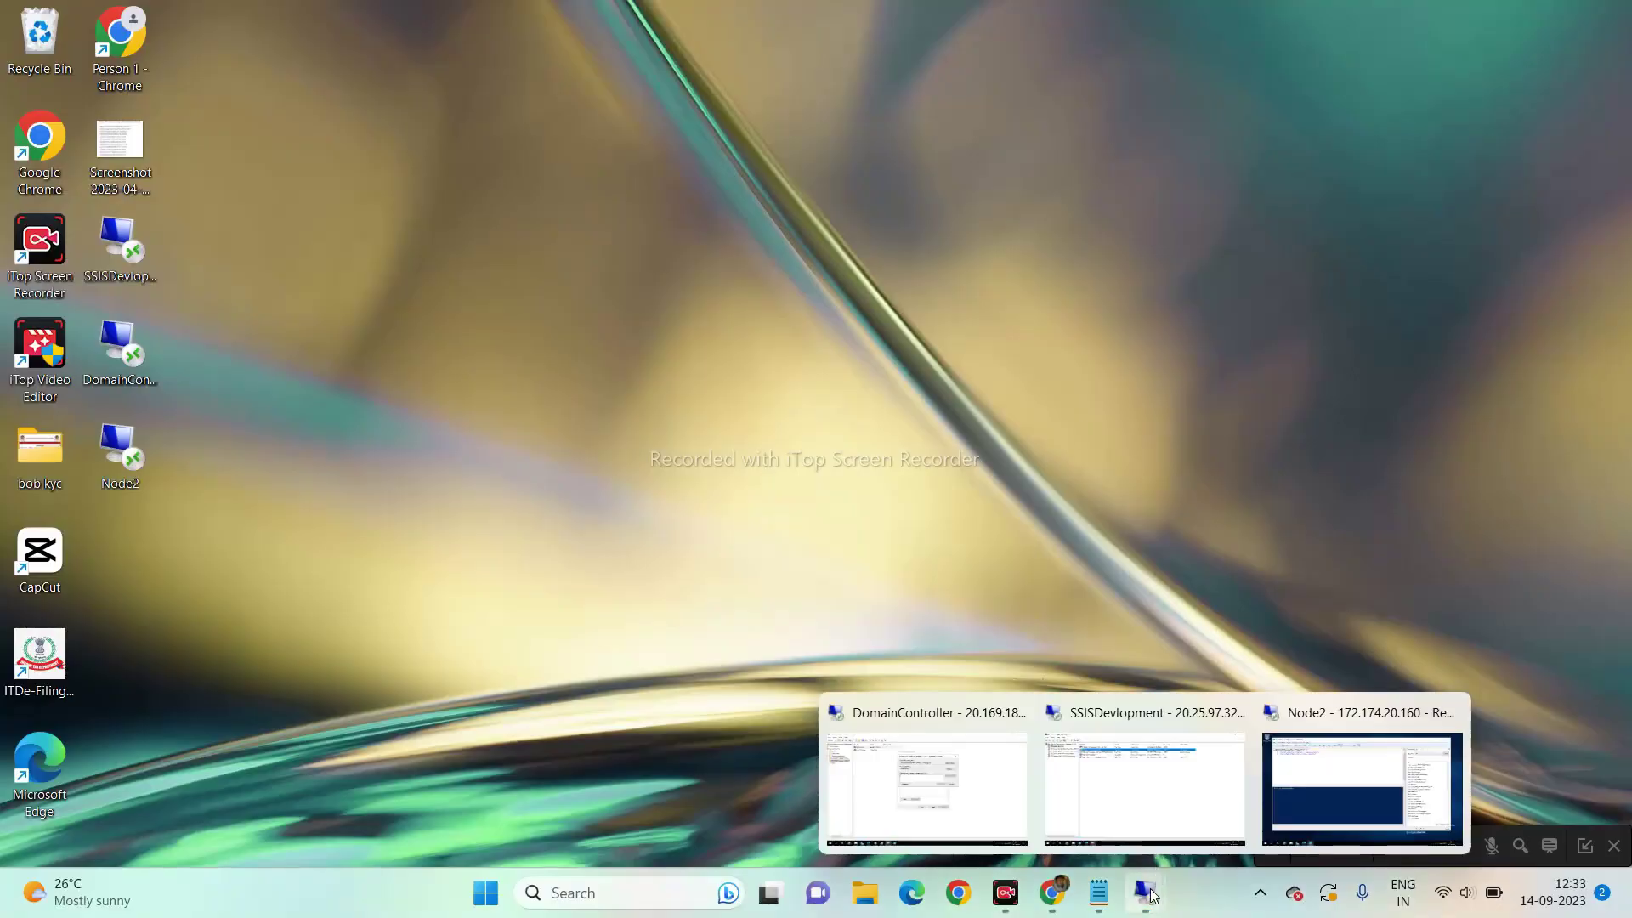
mouse_move(1160, 819)
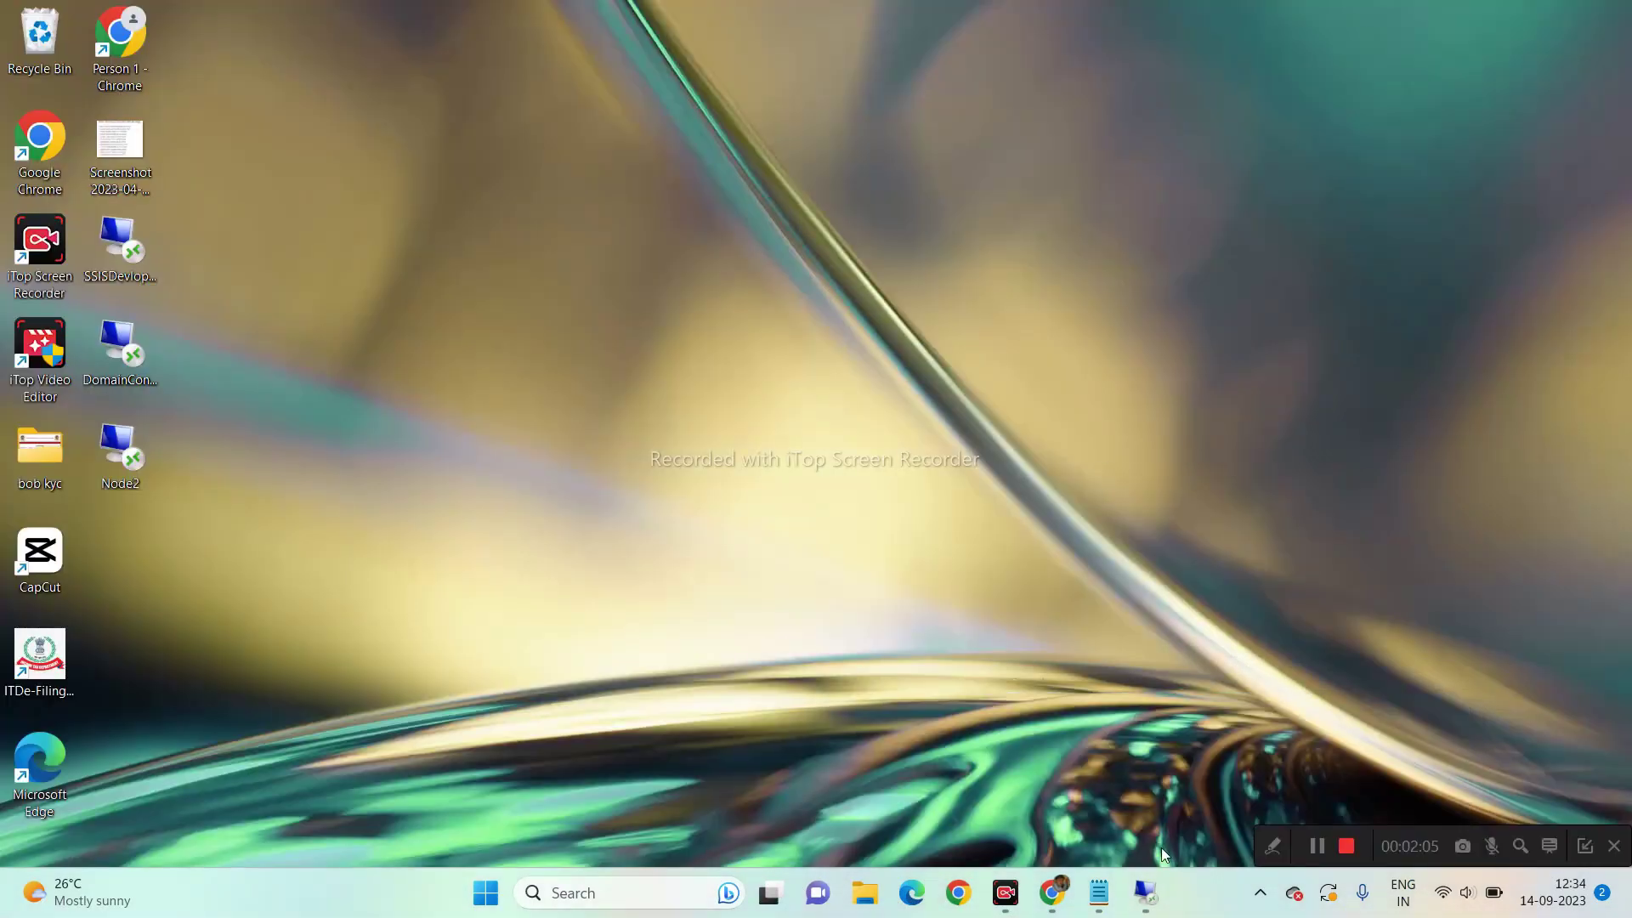
left_click(927, 808)
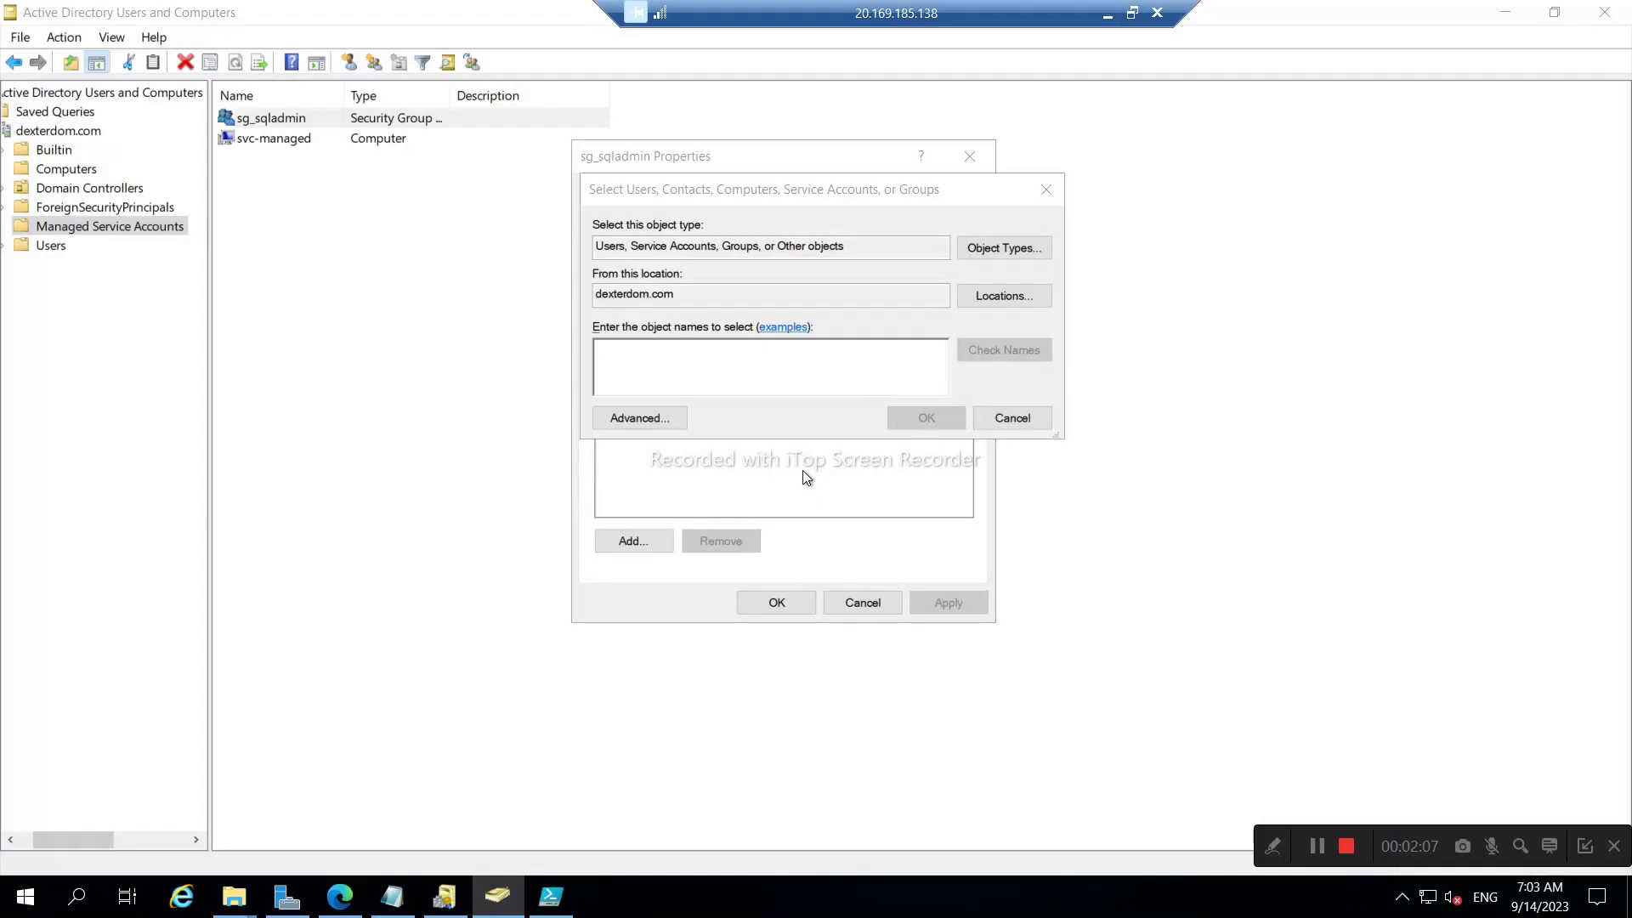
left_click(1108, 14)
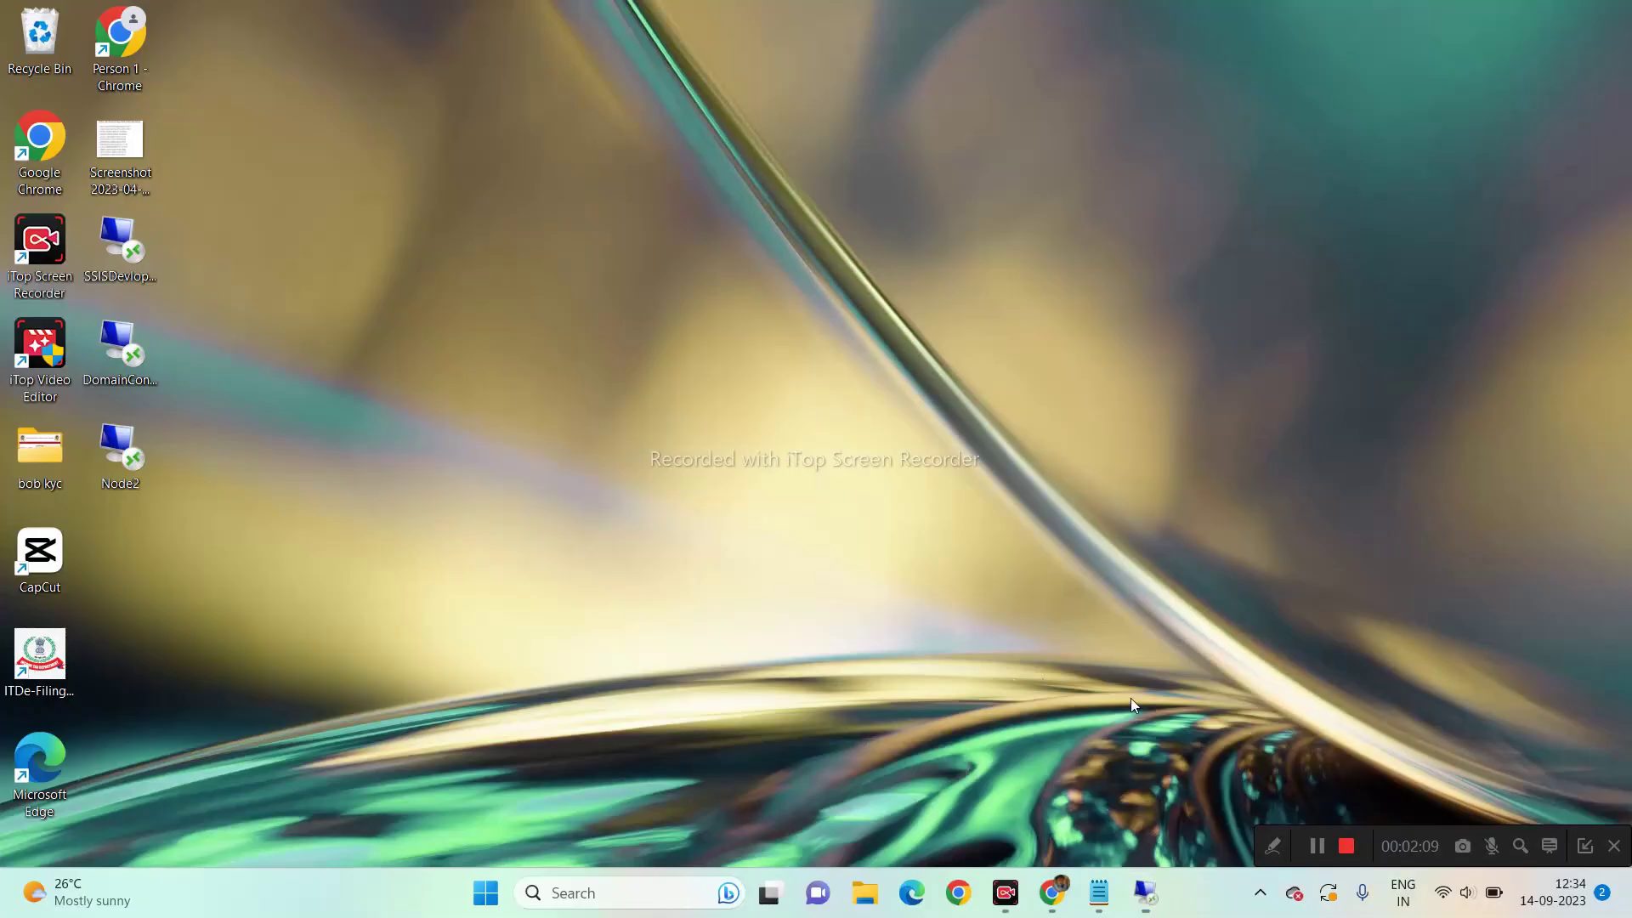
mouse_move(1146, 876)
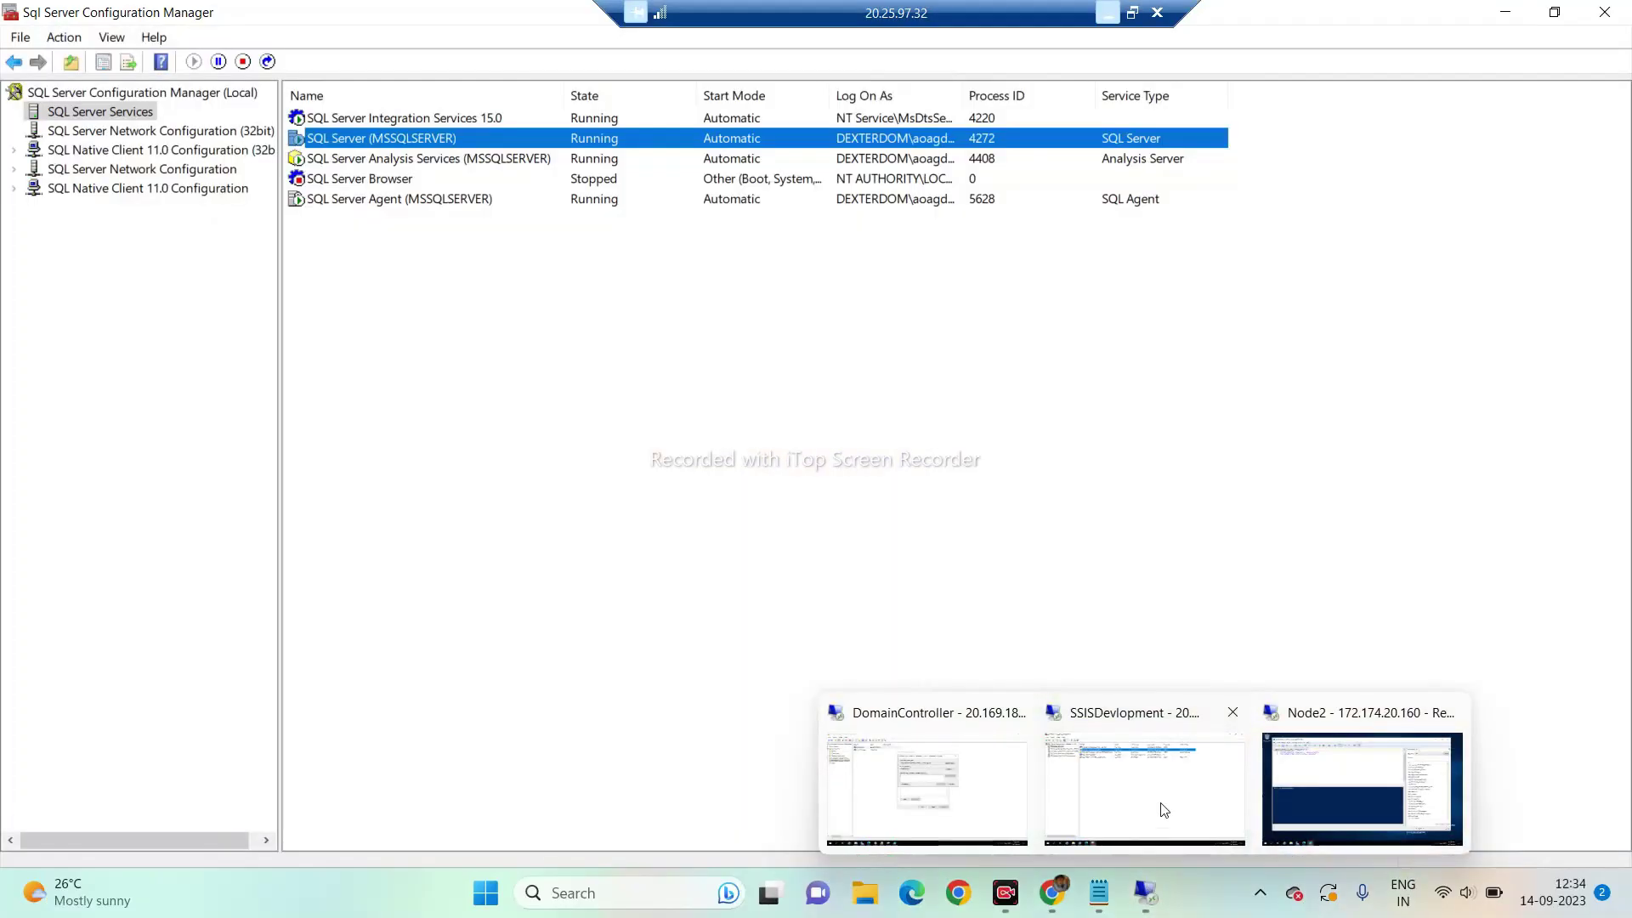
mouse_move(1323, 788)
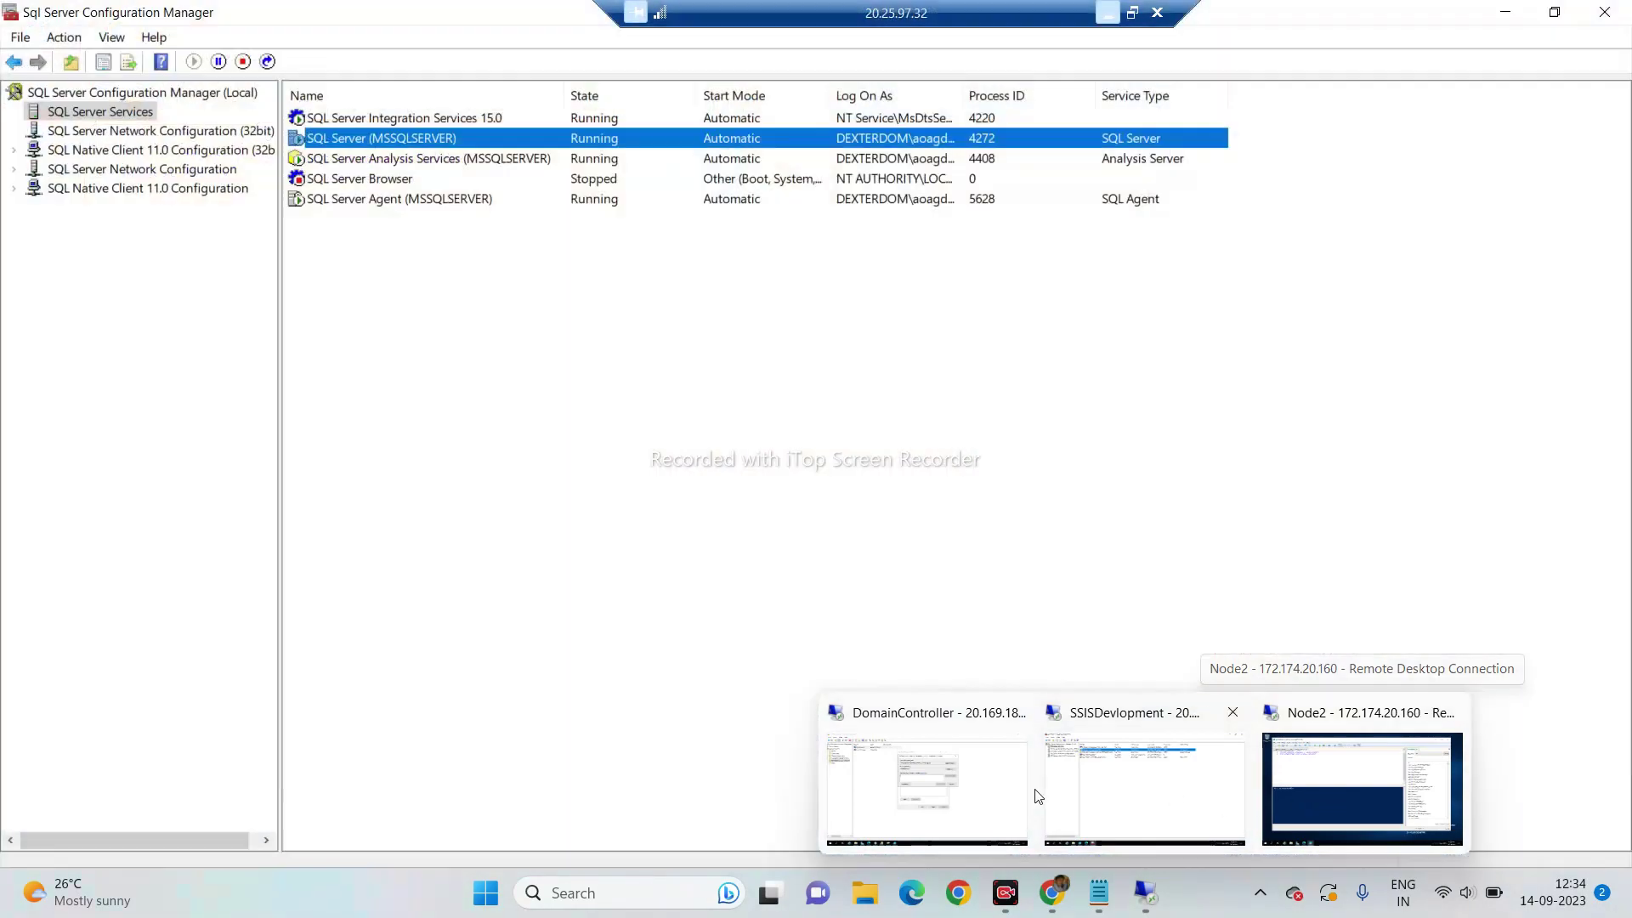
left_click(980, 802)
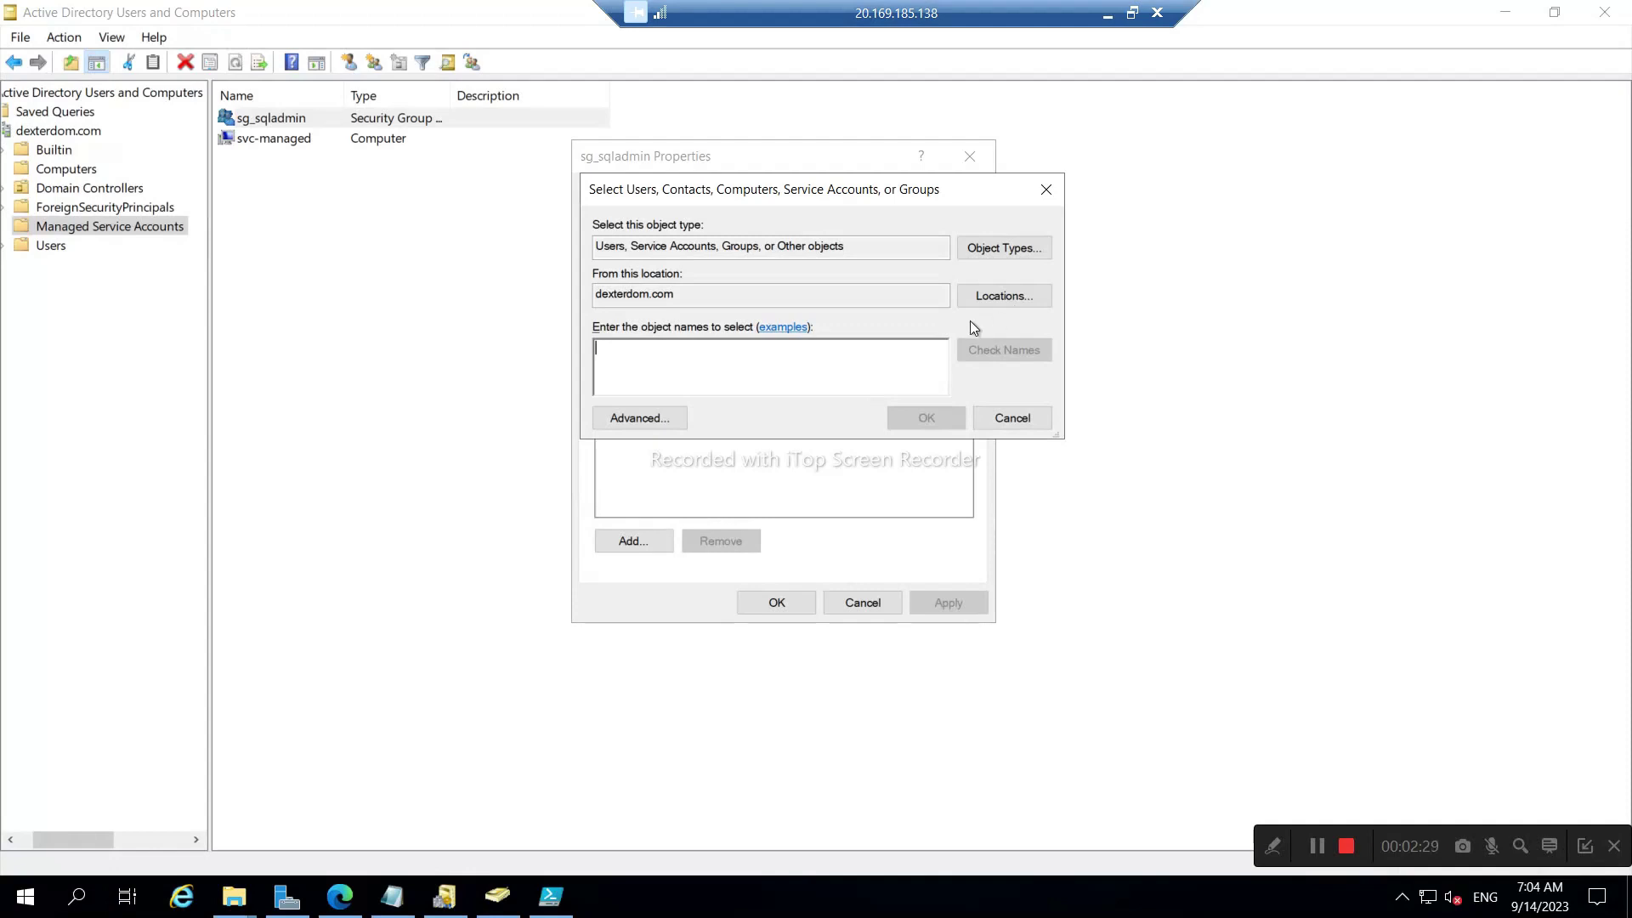
- Enter ssisdevlopment as the new member's object name and try to match it in the directory, rechecking the remote session names
key("Caps_Lock")
type("ssis")
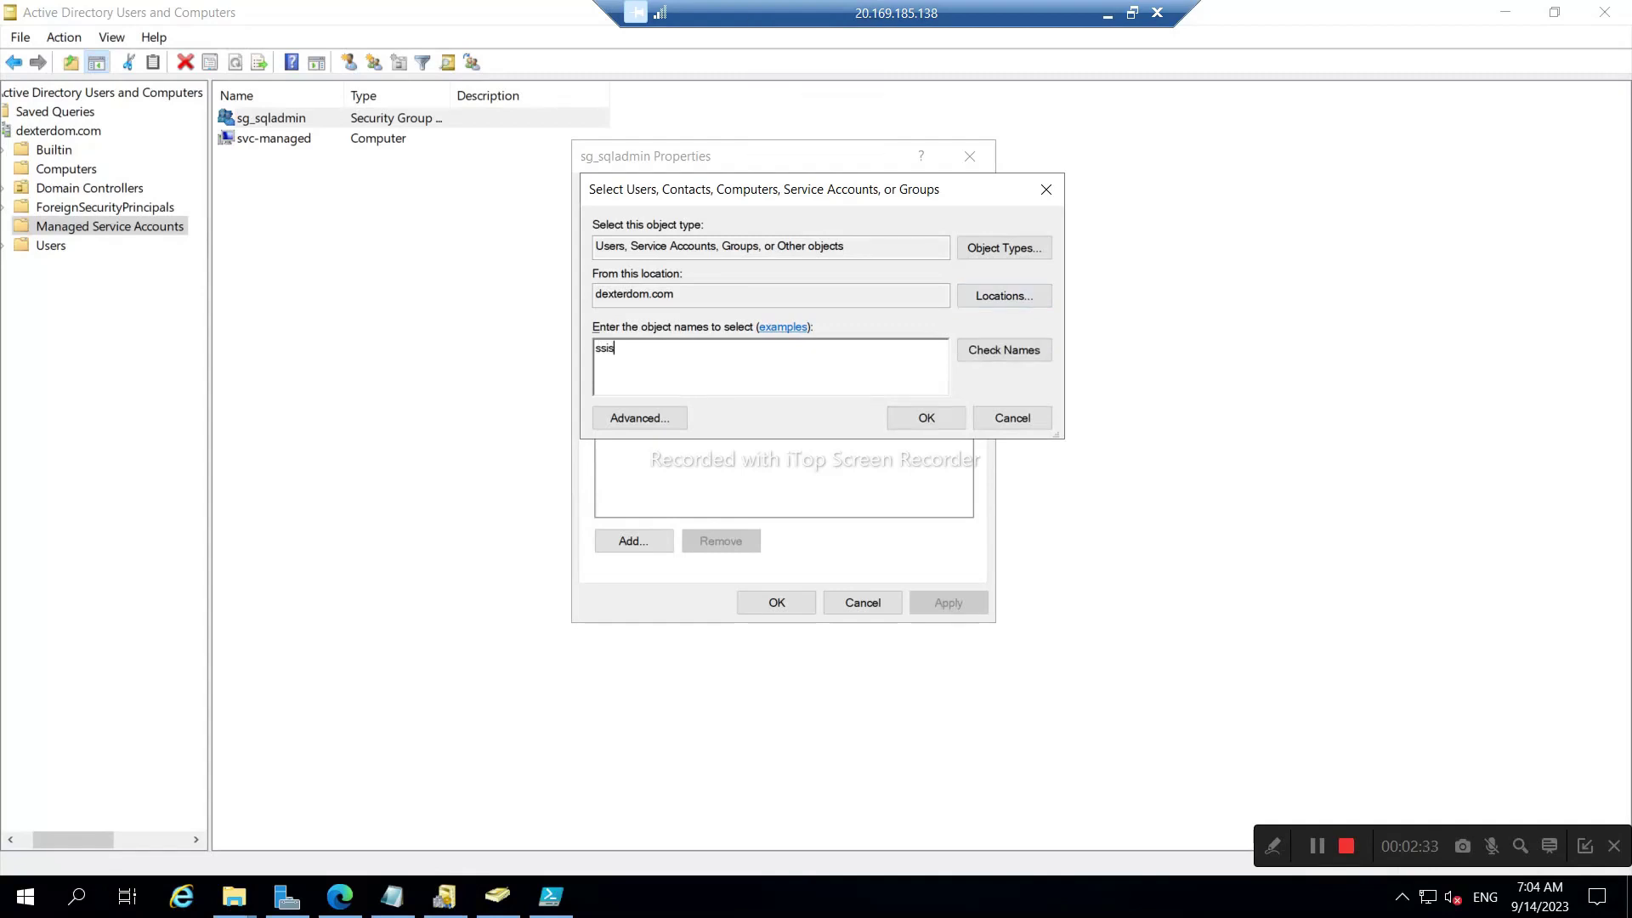
type("devlopment")
left_click(995, 350)
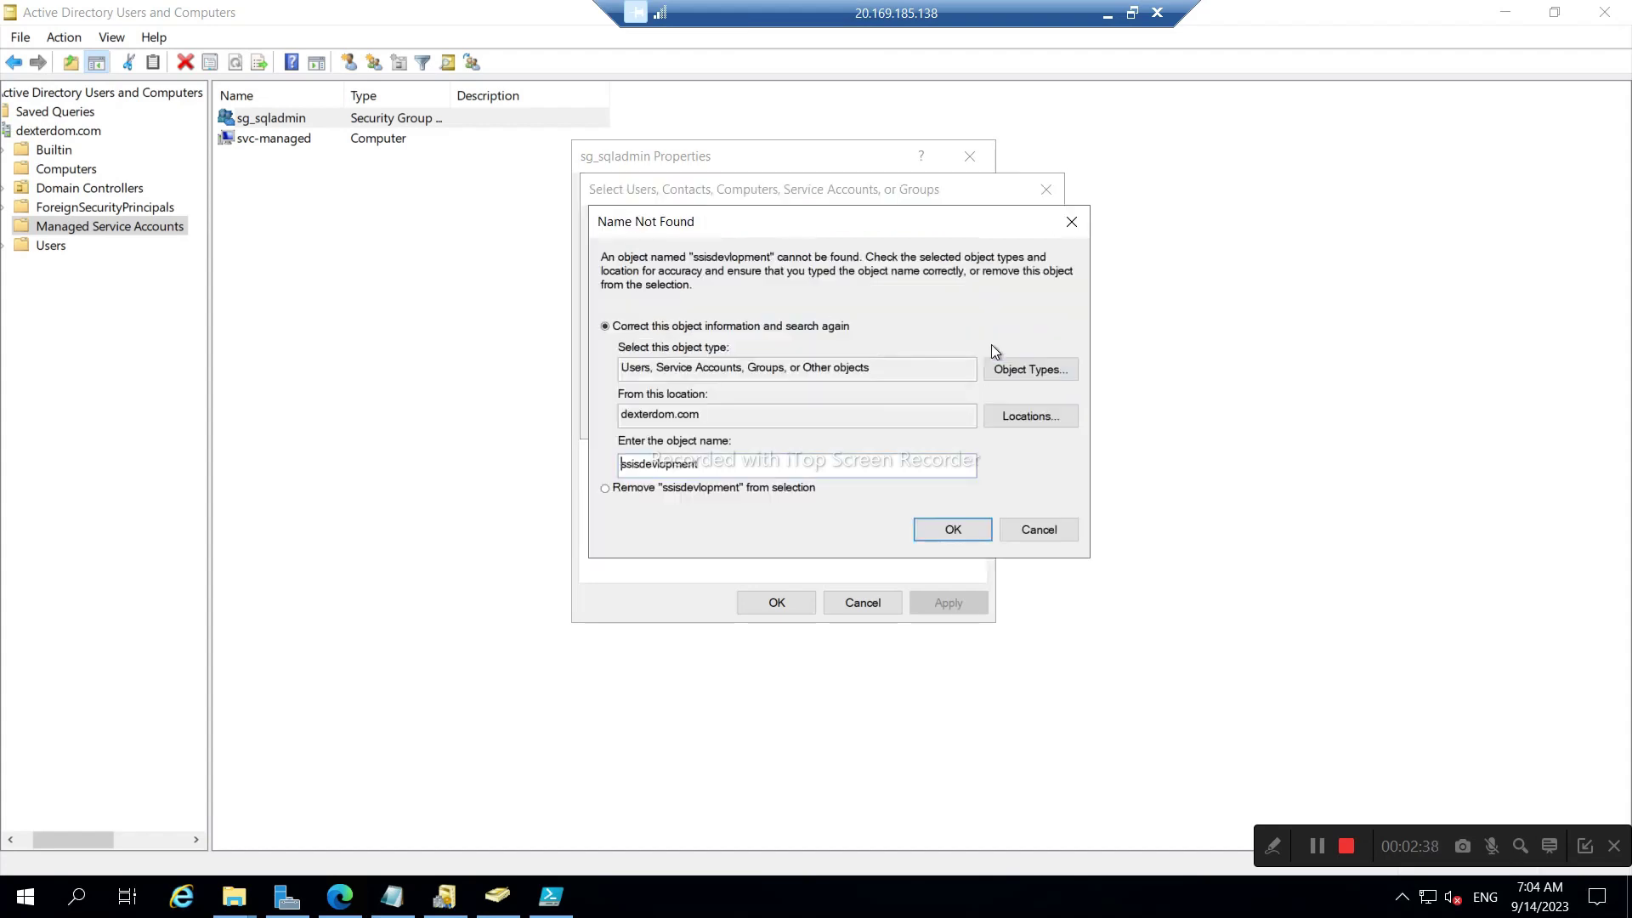
left_click(1021, 532)
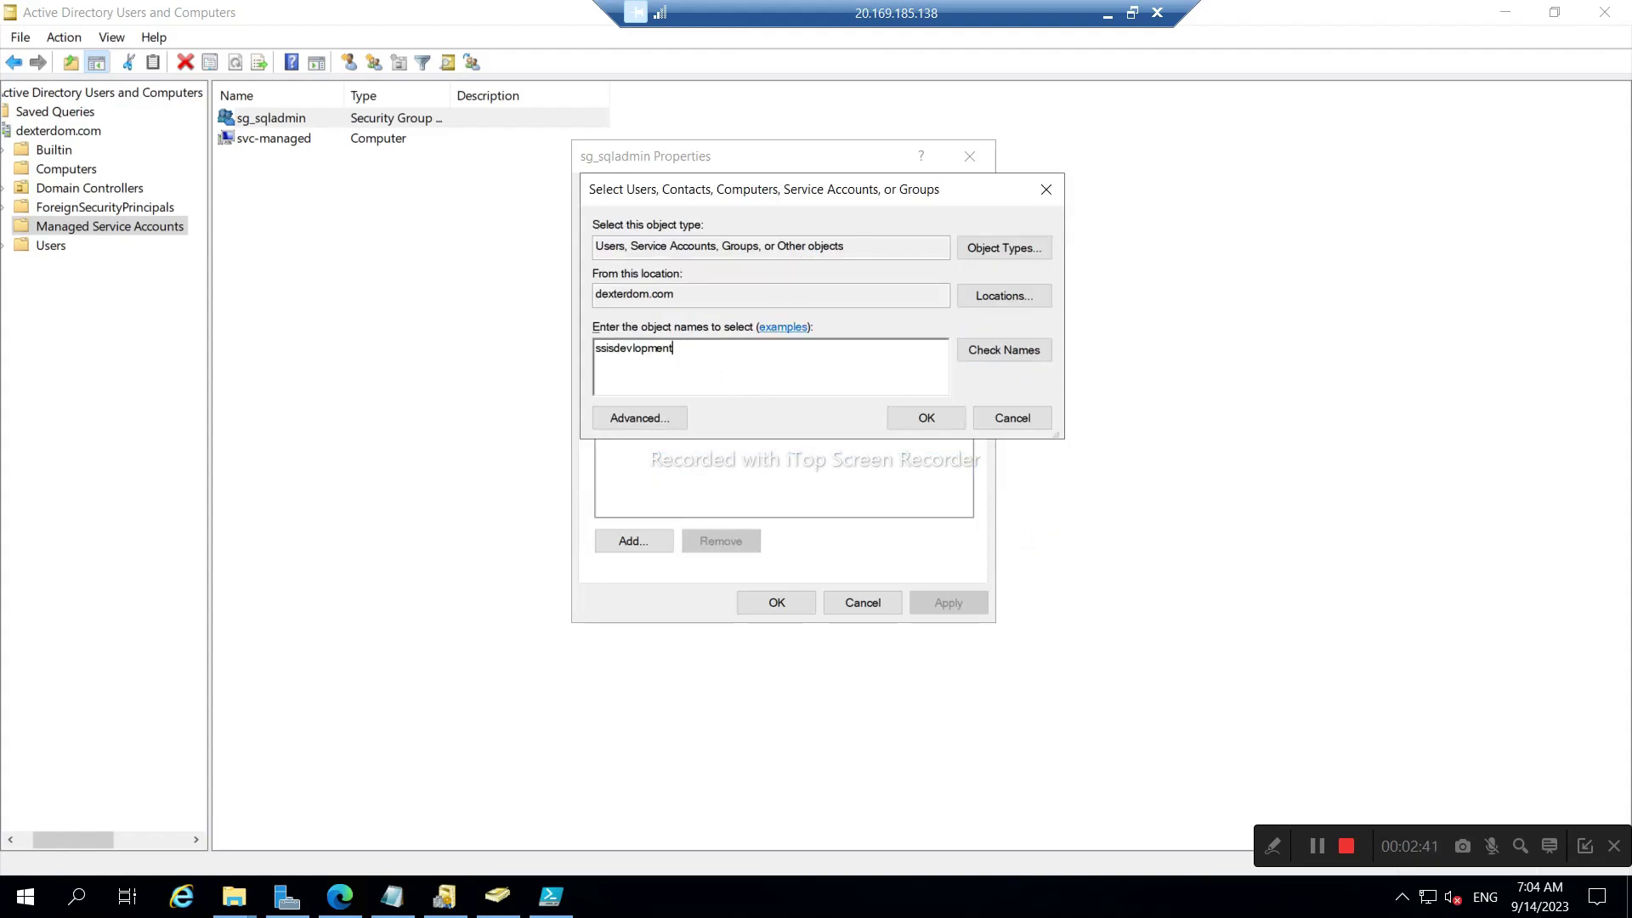
left_click(1108, 13)
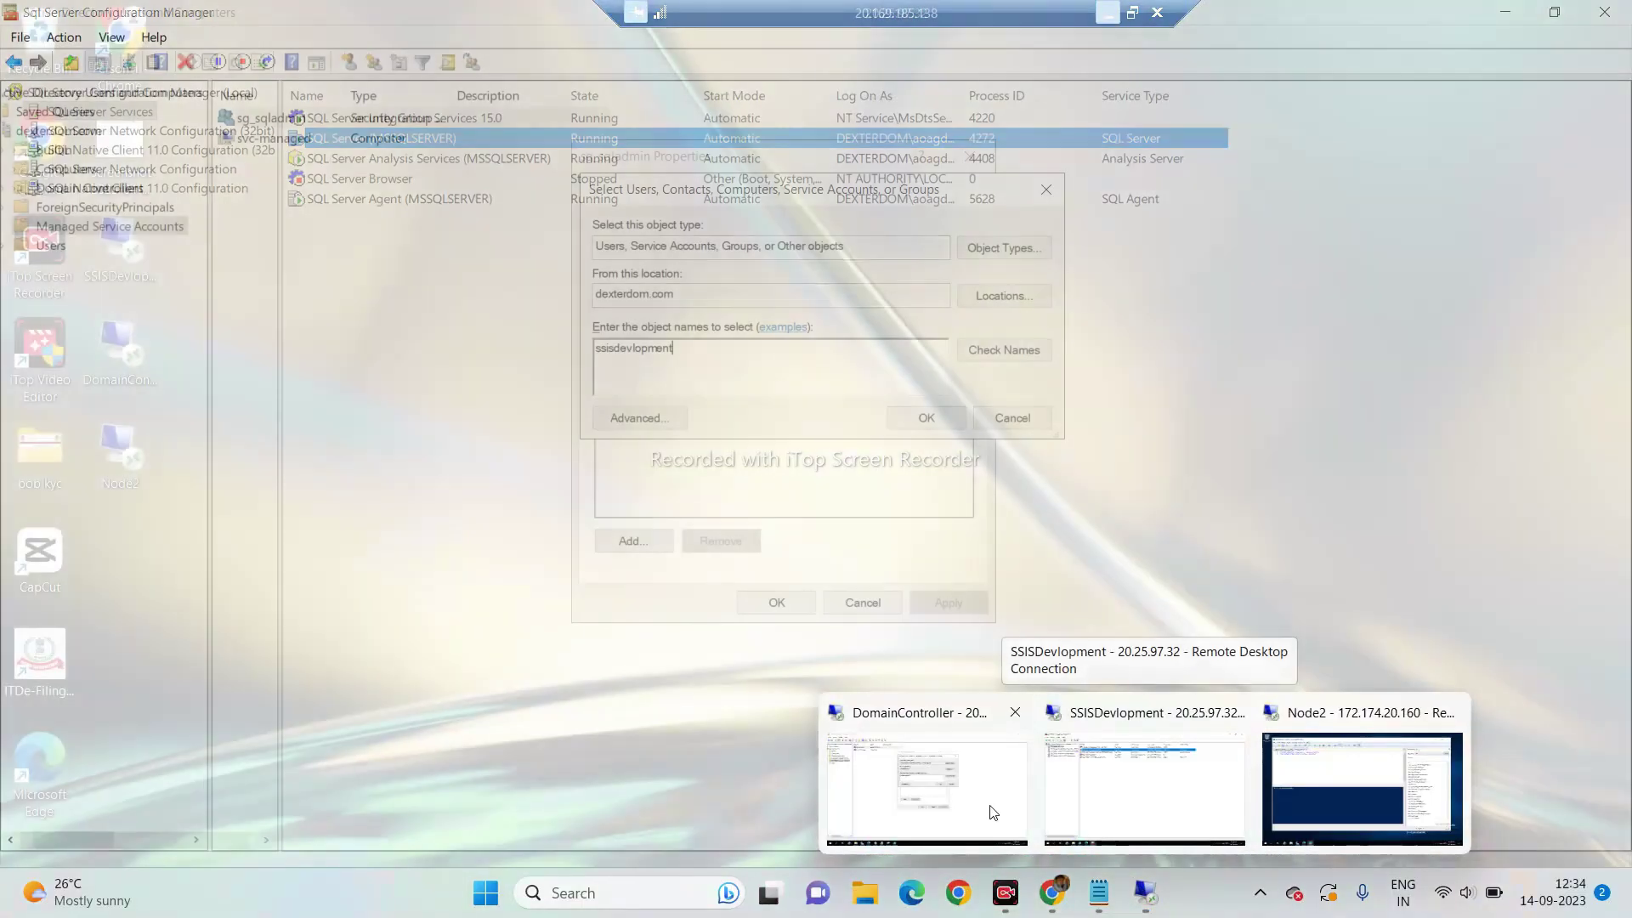
left_click(892, 701)
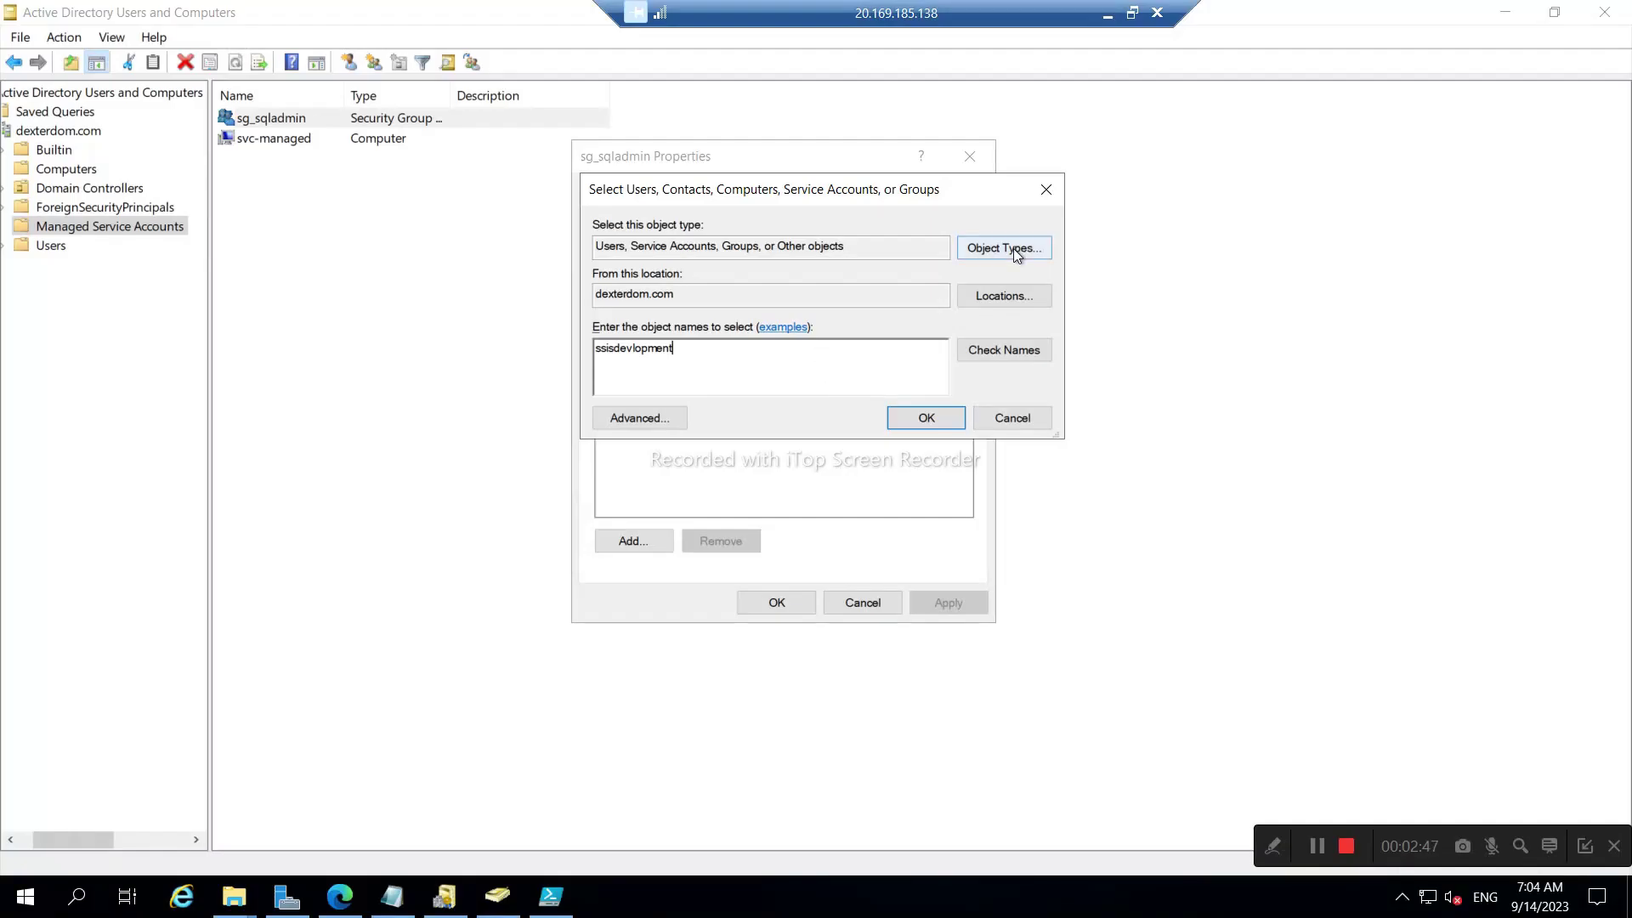
- Include contacts and computers in the searched object types, and add the SSISDevlopment computer to the sg_sqladmin group
left_click(1013, 248)
left_click(613, 331)
left_click(614, 367)
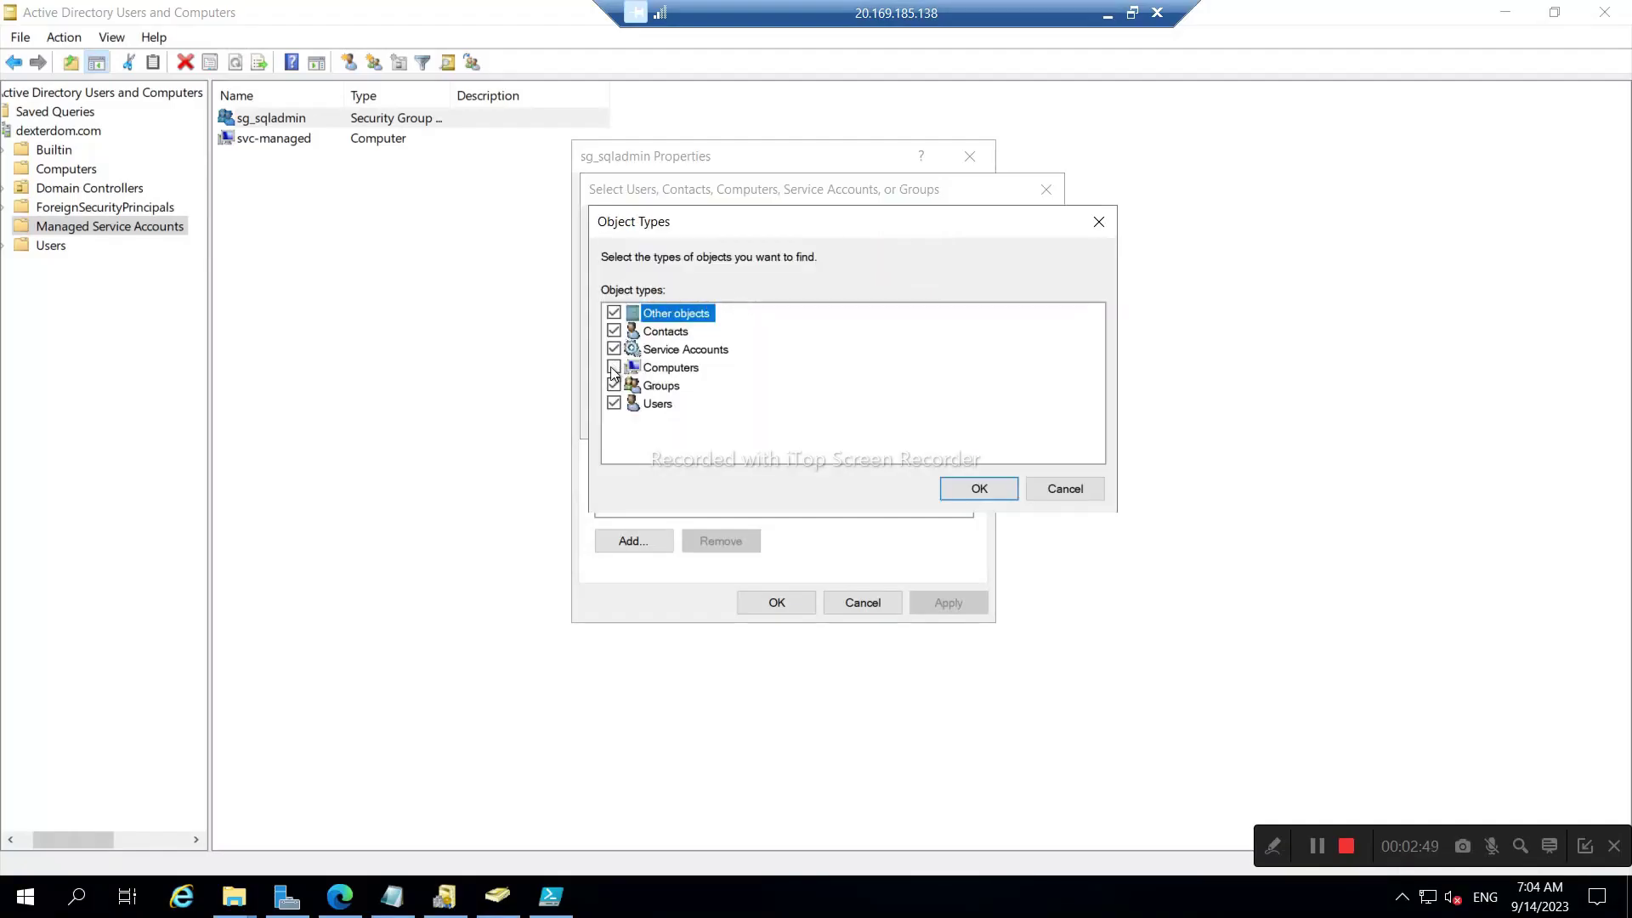
left_click(978, 489)
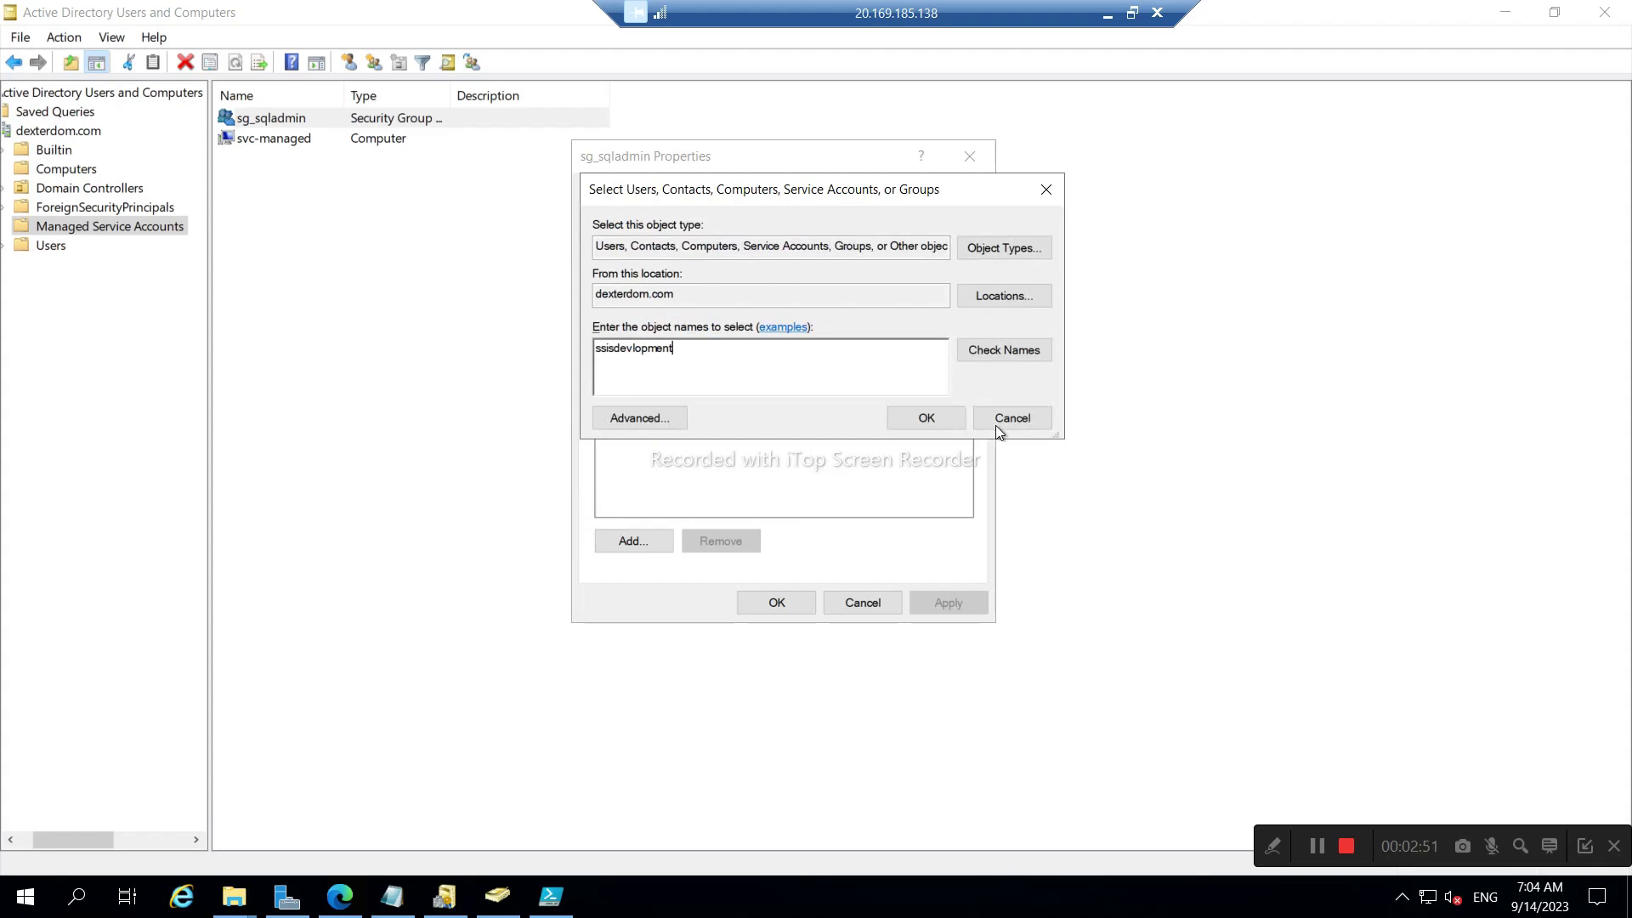
left_click(993, 354)
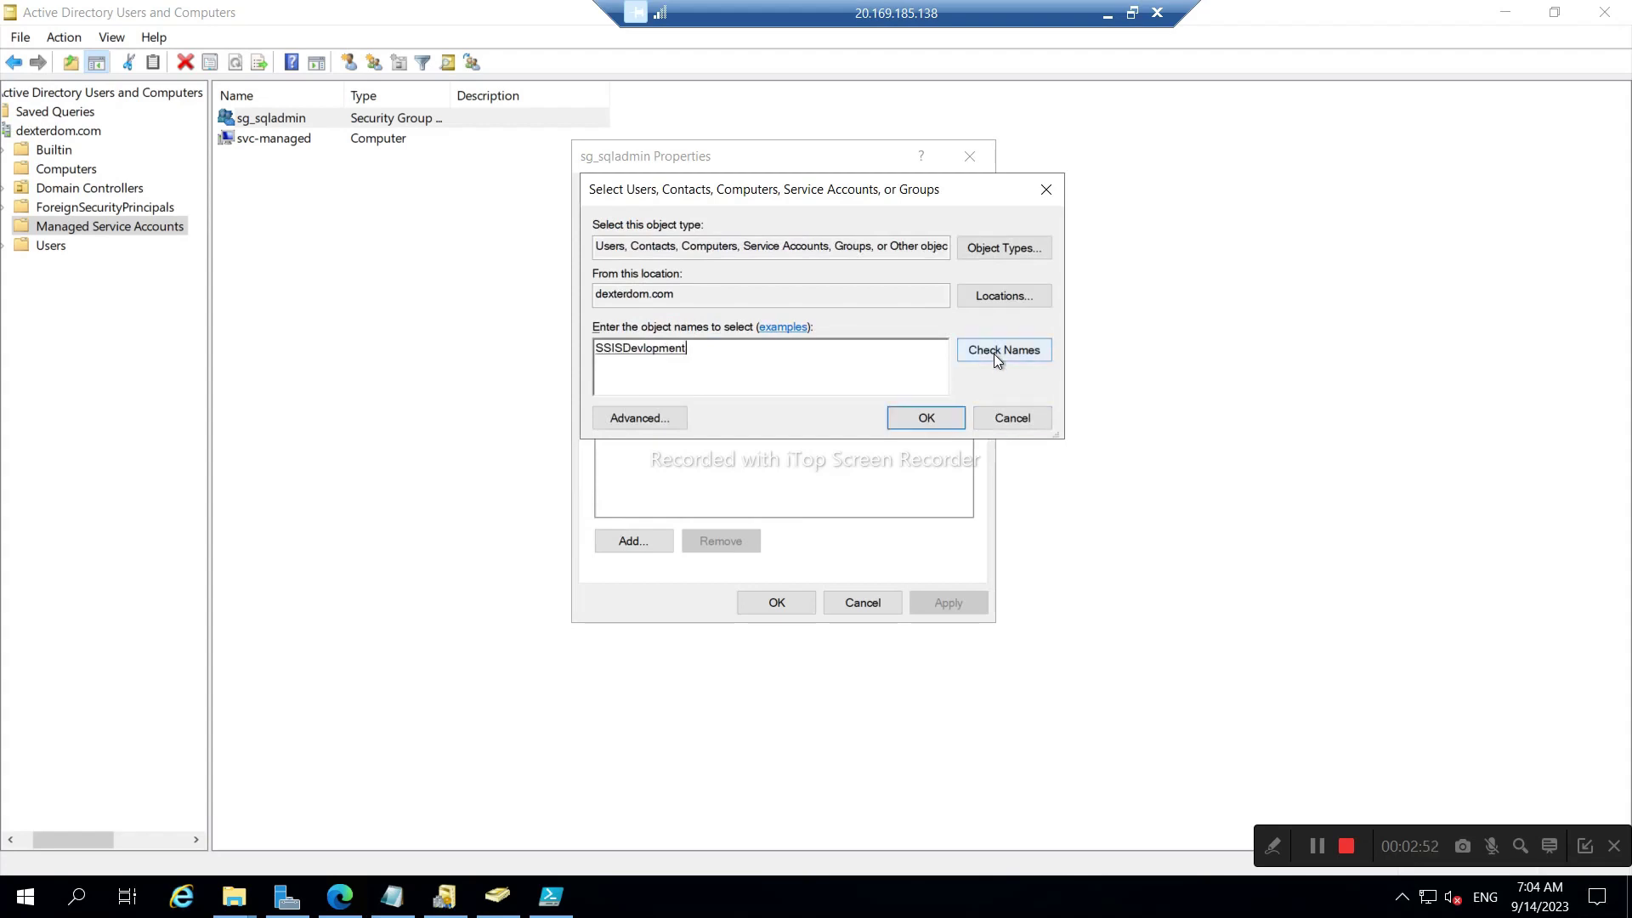
left_click(920, 423)
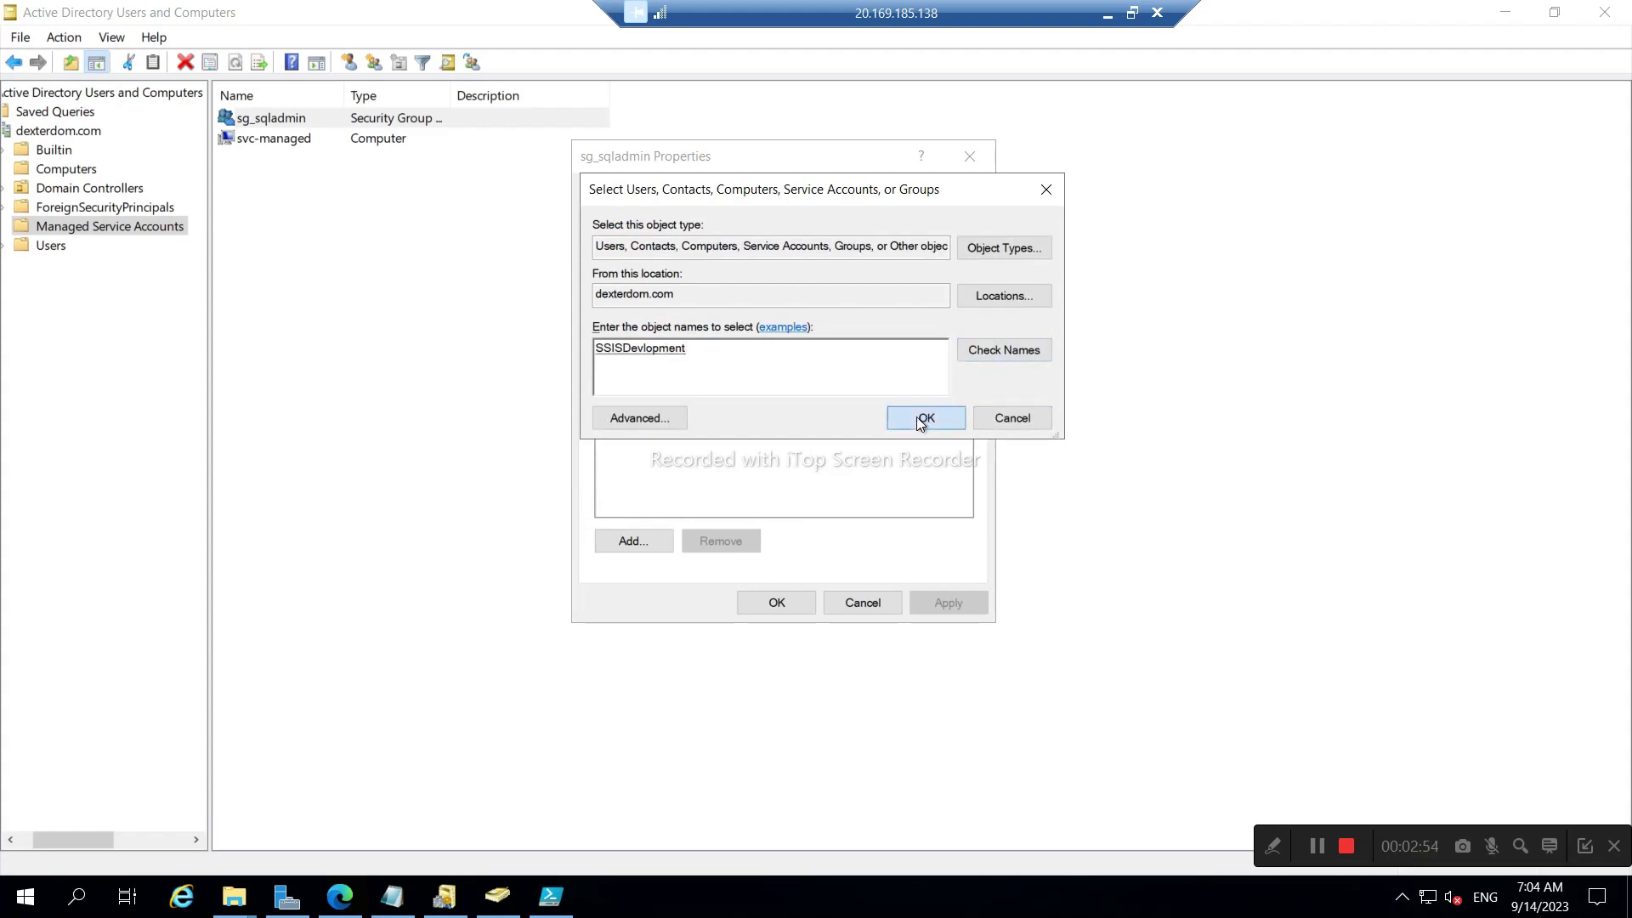
- Add the computer Node2 to the sg_sqladmin group, apply the membership change and close the group's properties
left_click(637, 543)
type("Node2")
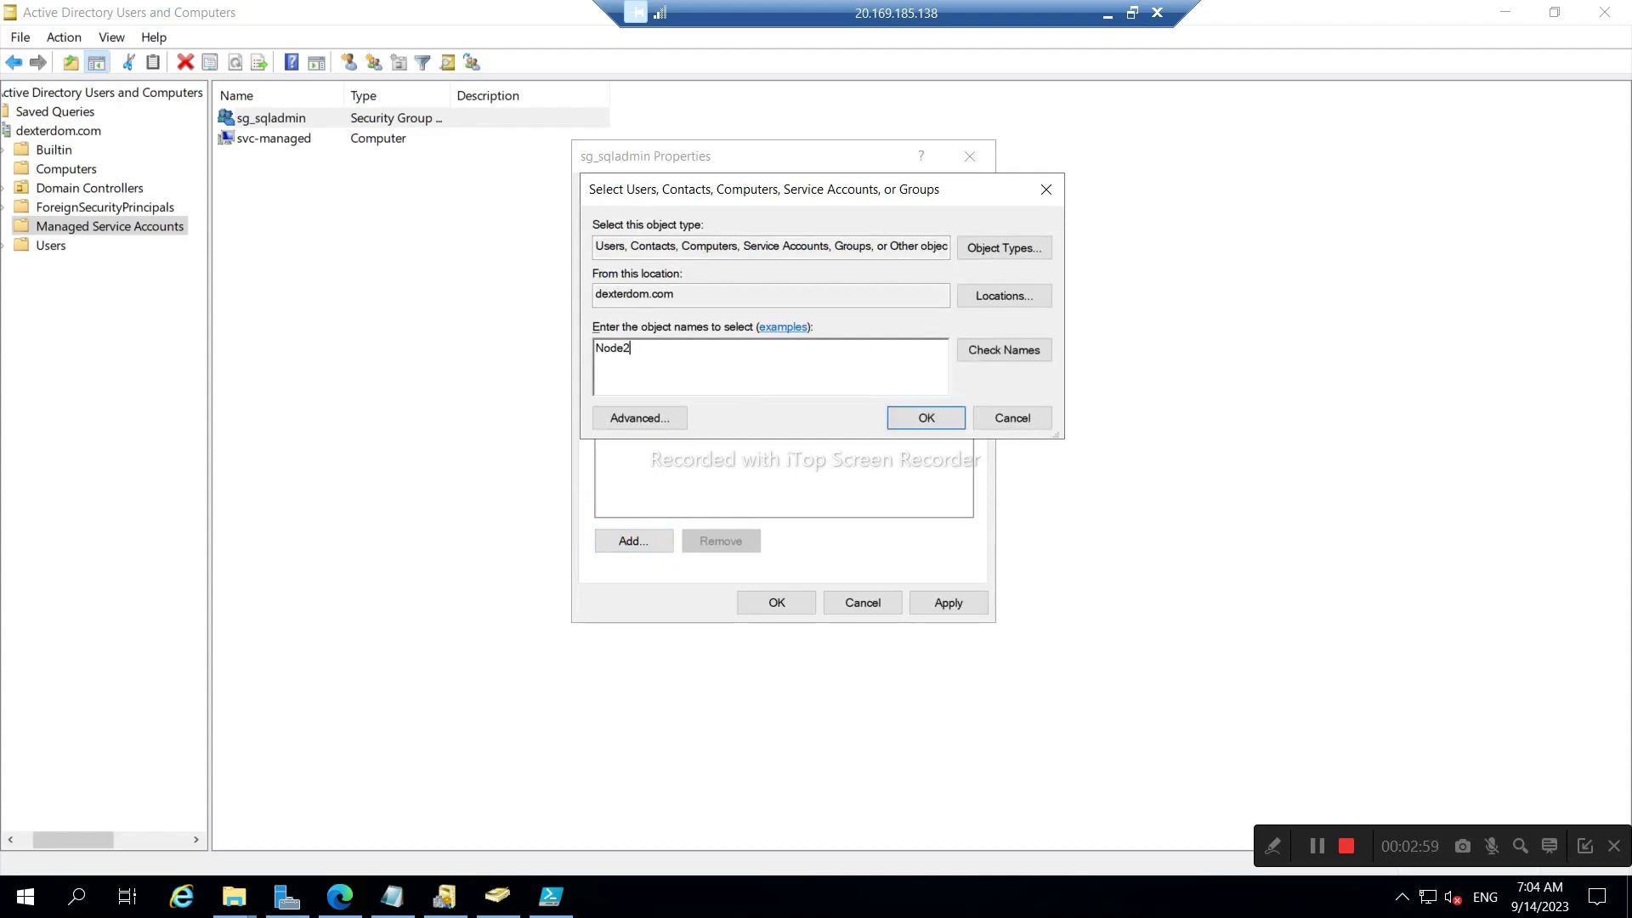
left_click(942, 418)
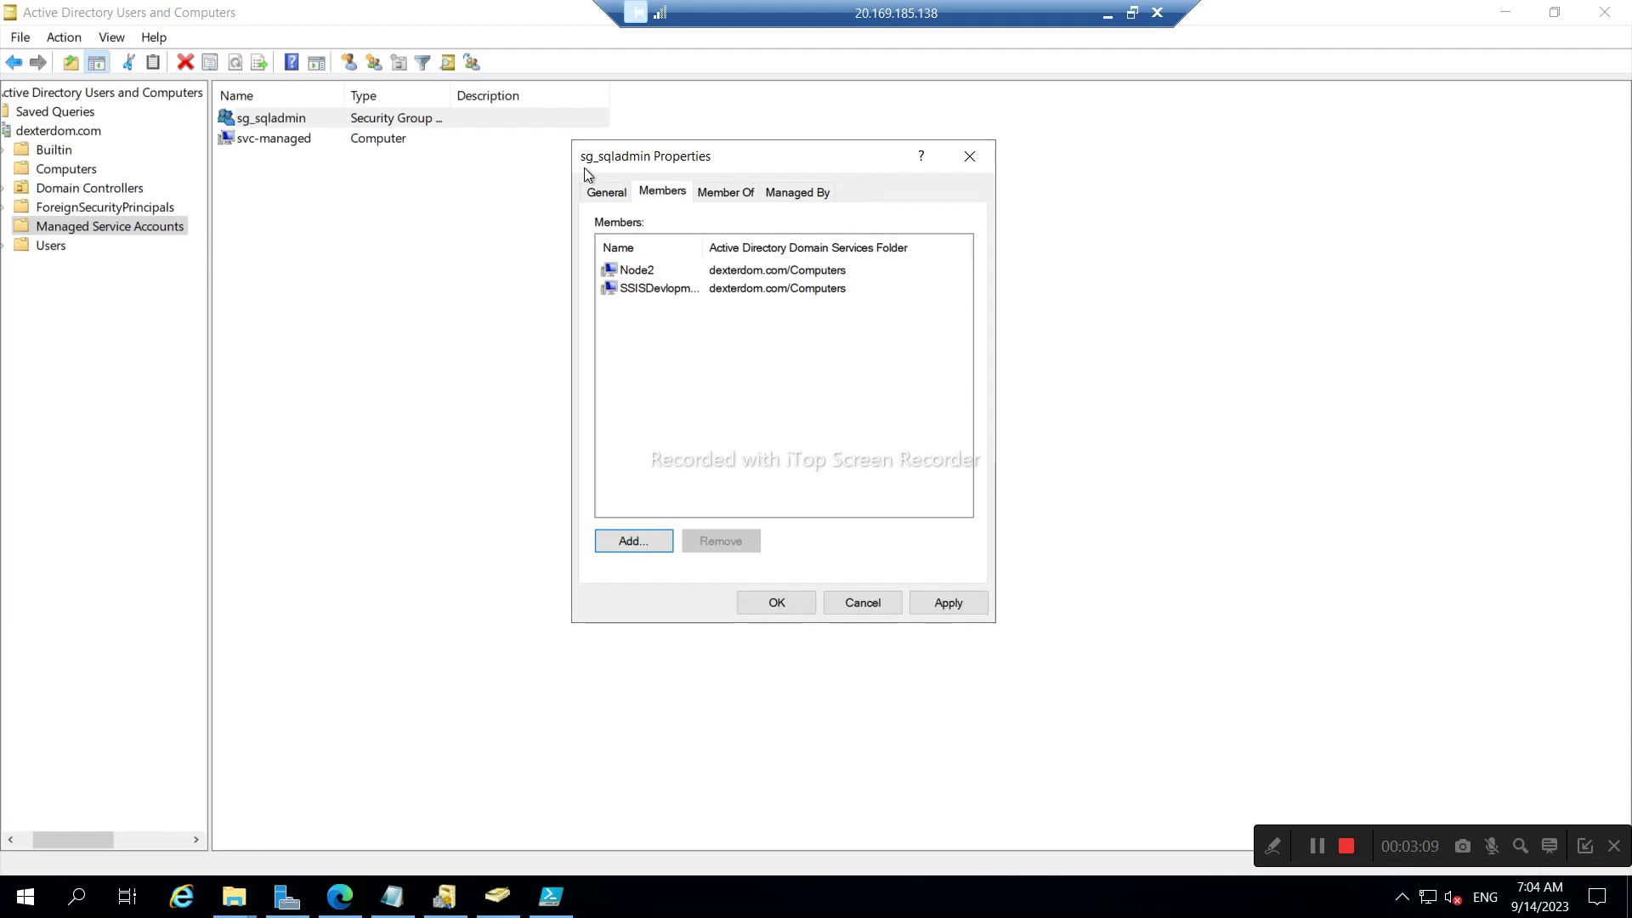
left_click(949, 603)
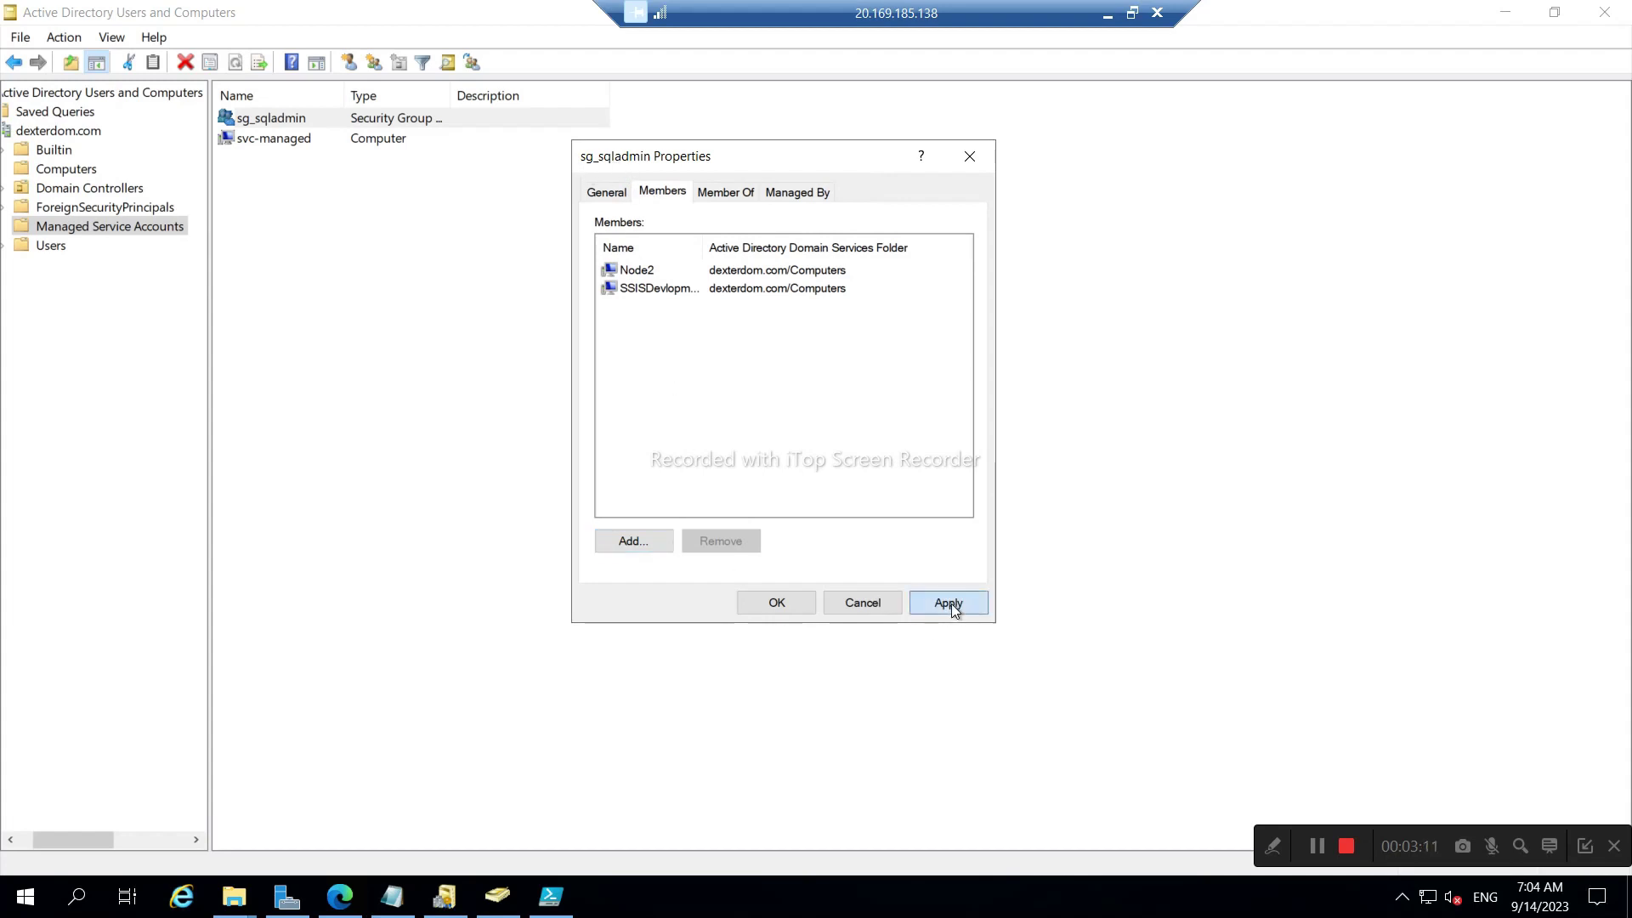
left_click(757, 605)
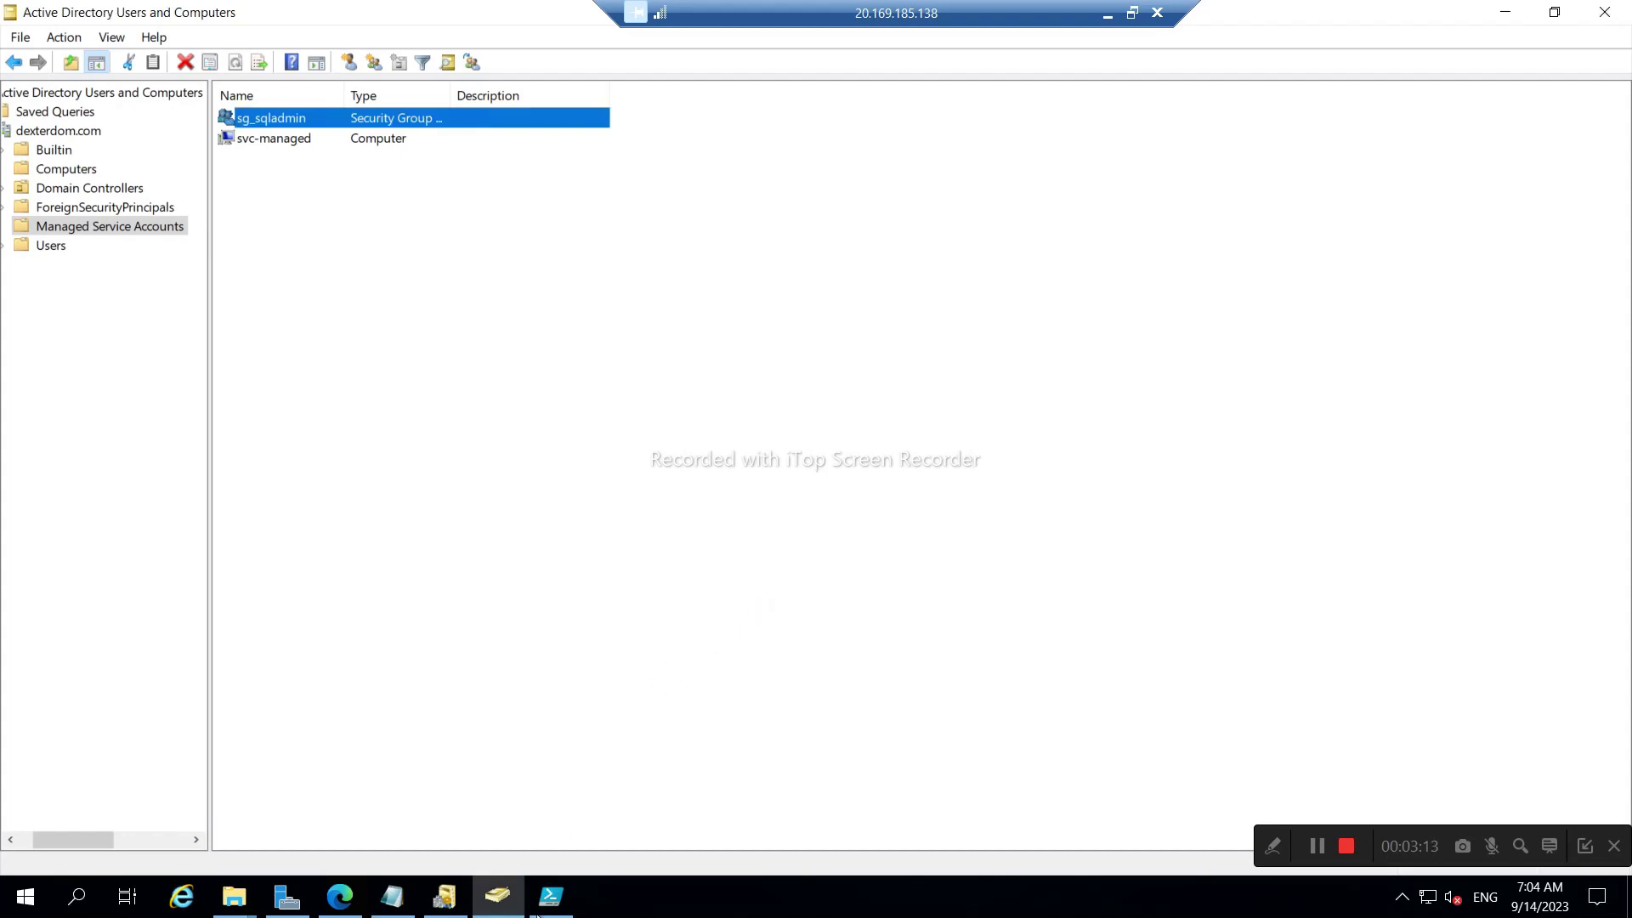
- Switch to Windows PowerShell ISE and review the Add-KdsRootKey and Get-KdsRootKey commands in the script
mouse_move(561, 901)
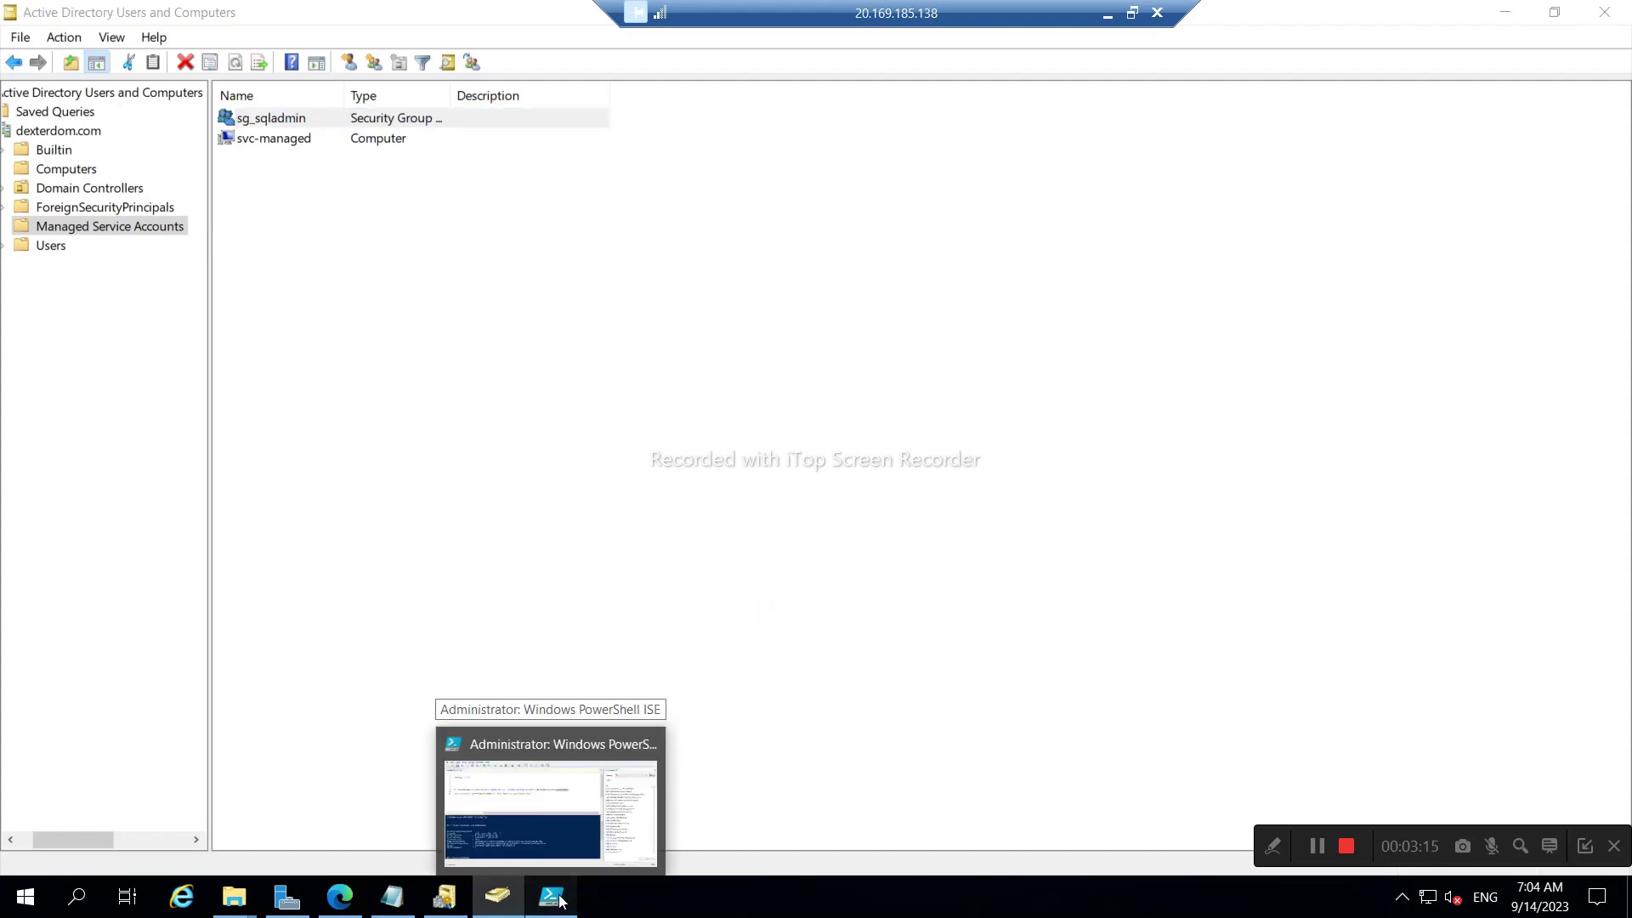
left_click(552, 795)
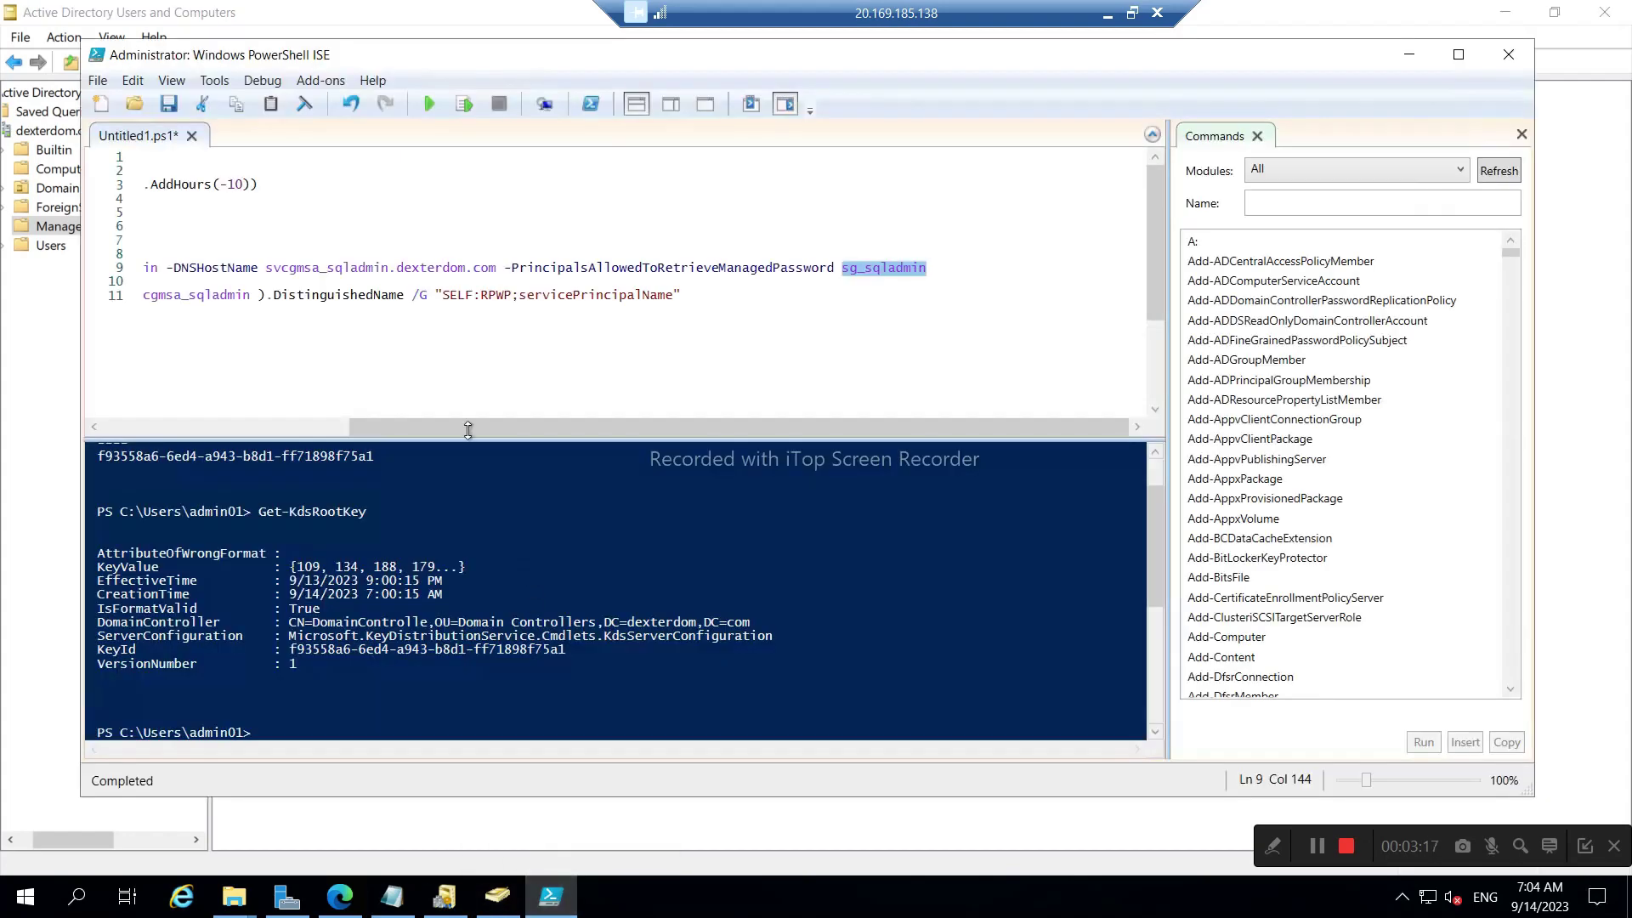
left_click_drag(469, 427, 121, 425)
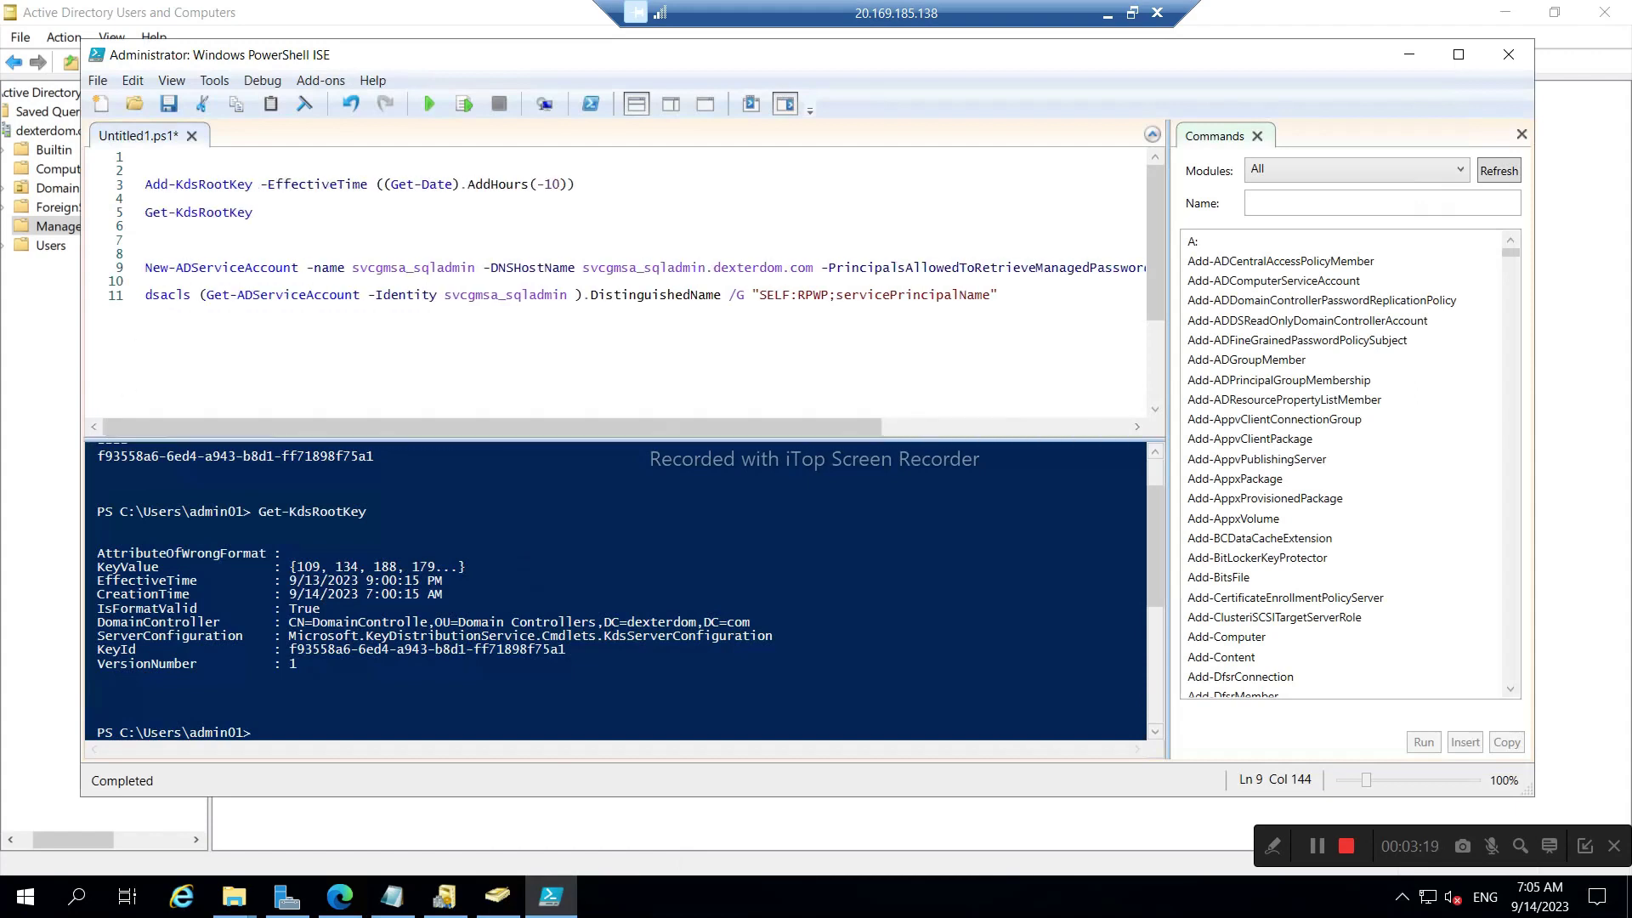
left_click(183, 184)
key("End")
key("shift+Home")
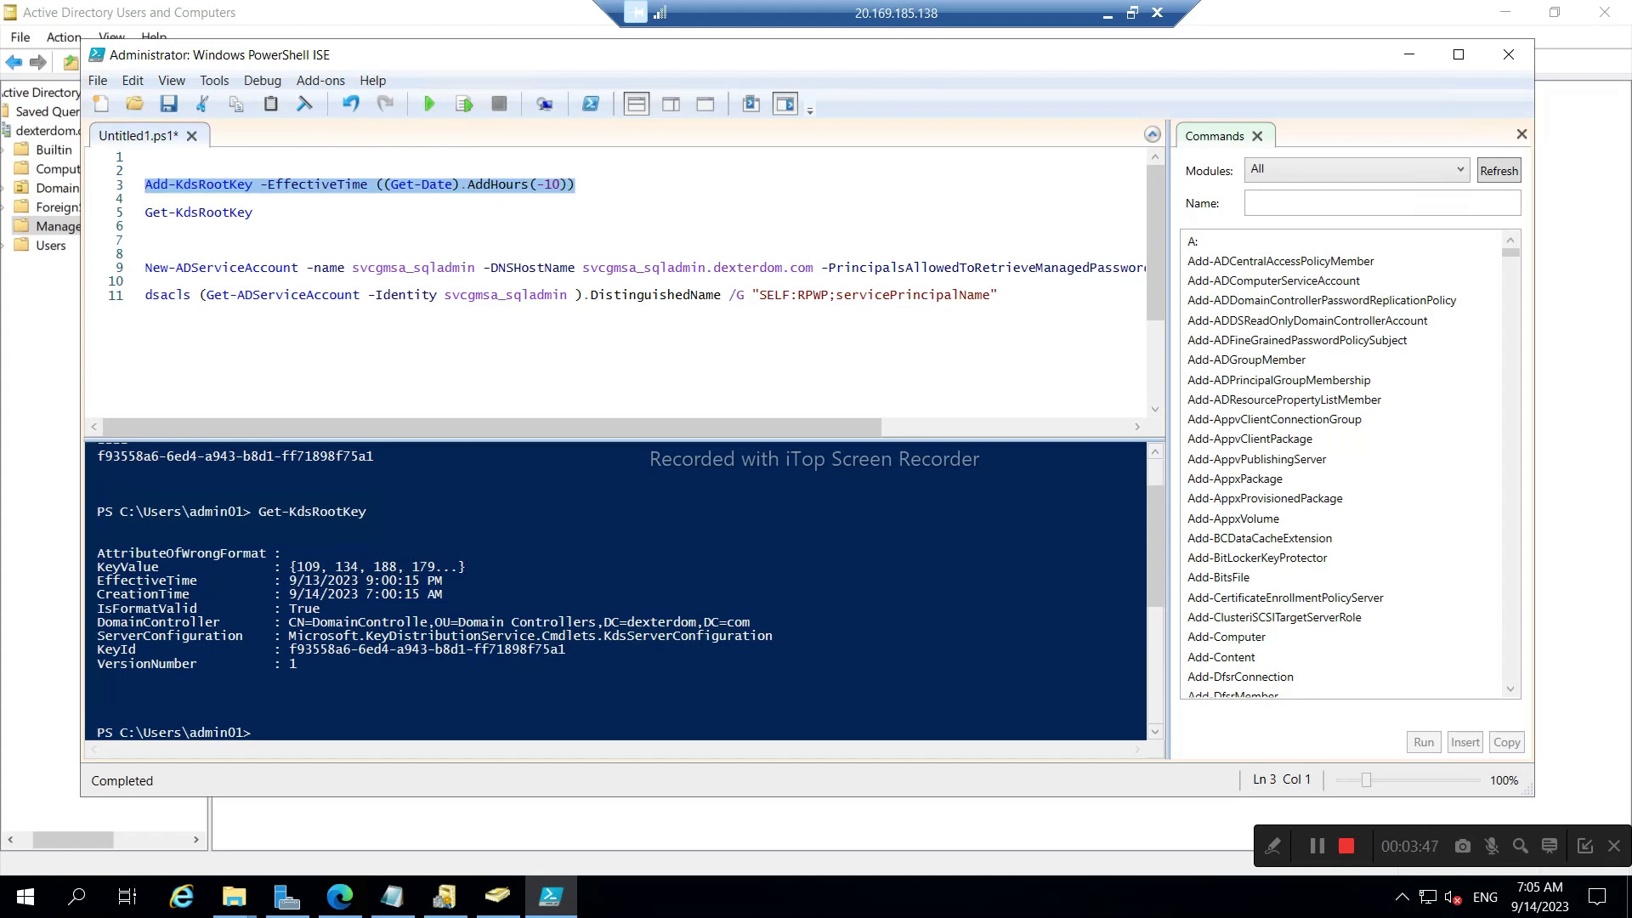
left_click(576, 184)
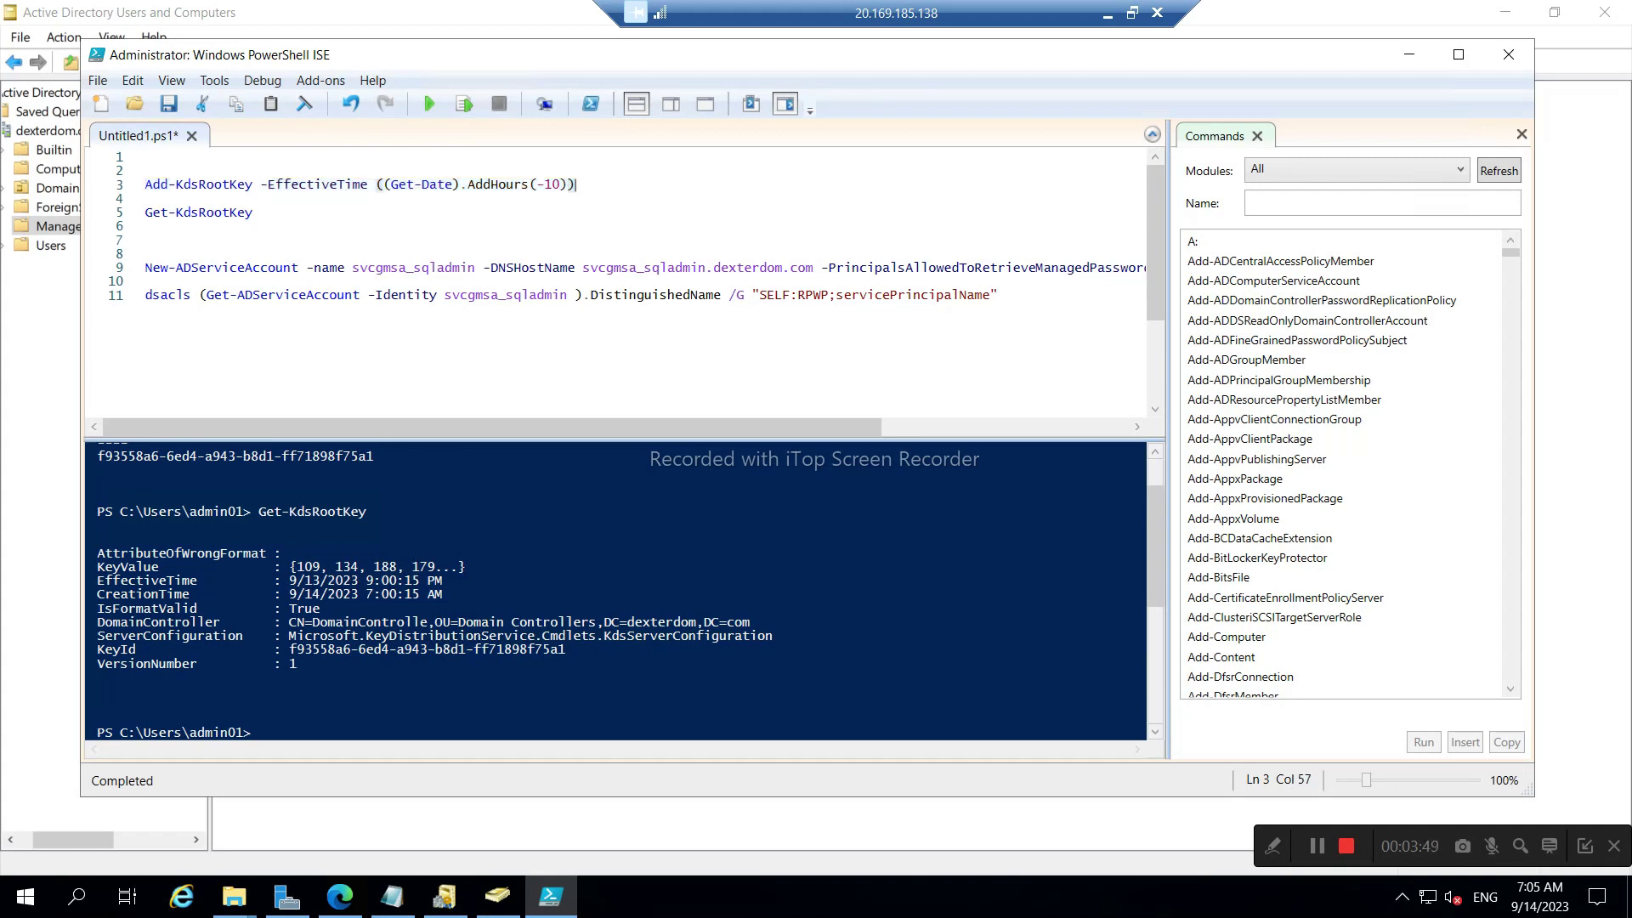
left_click(299, 184)
left_click_drag(145, 212, 255, 212)
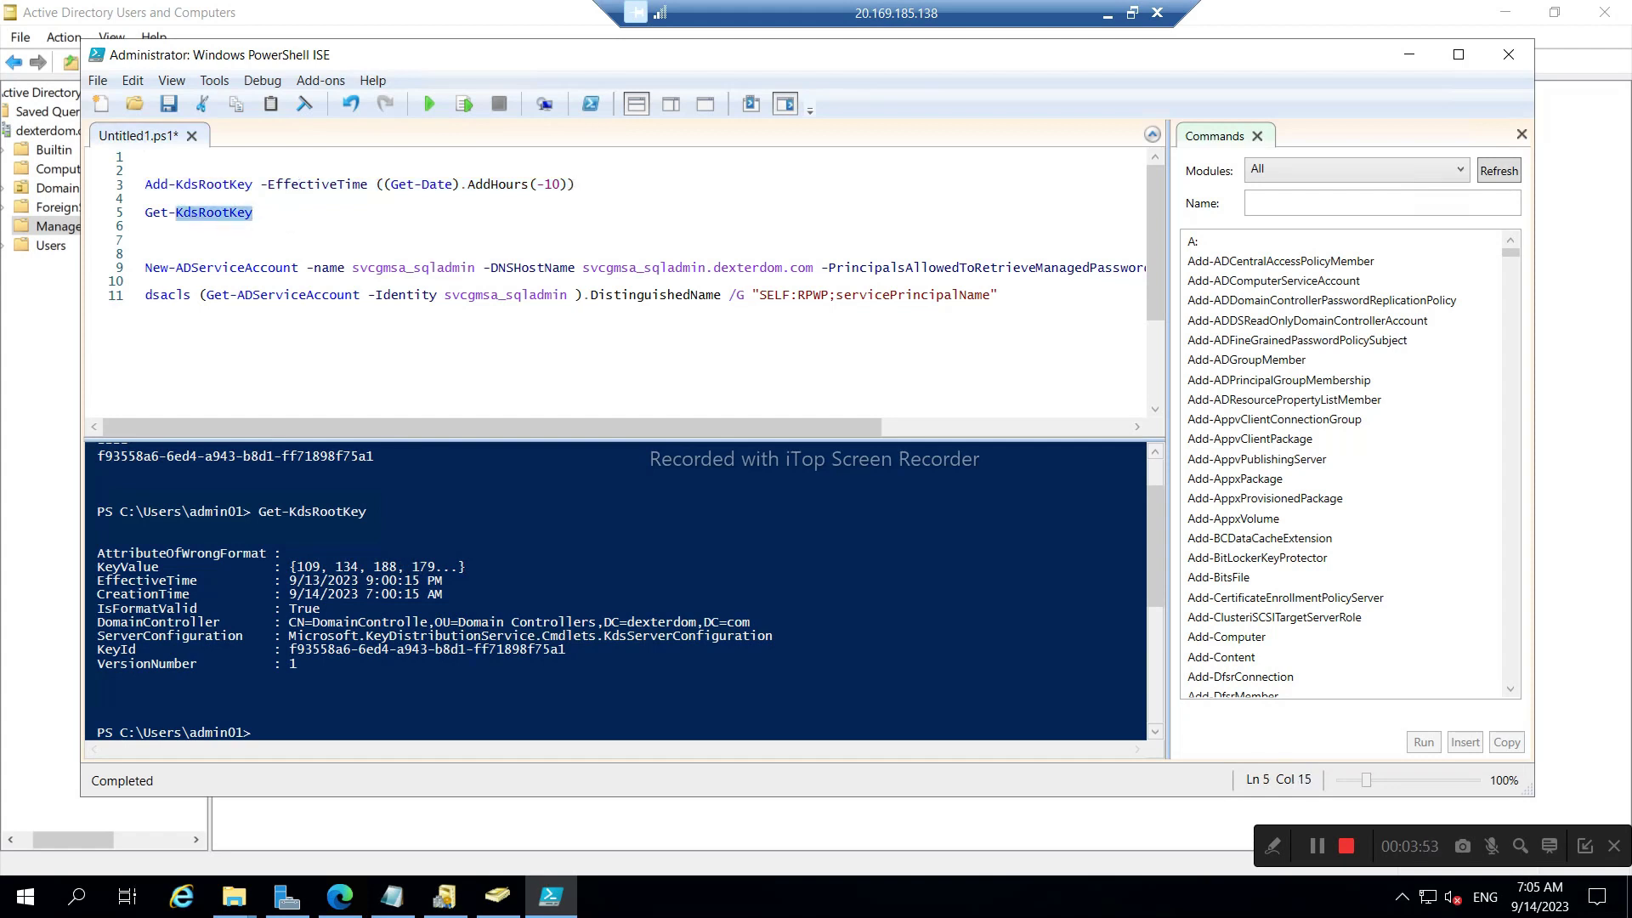
left_click(255, 212)
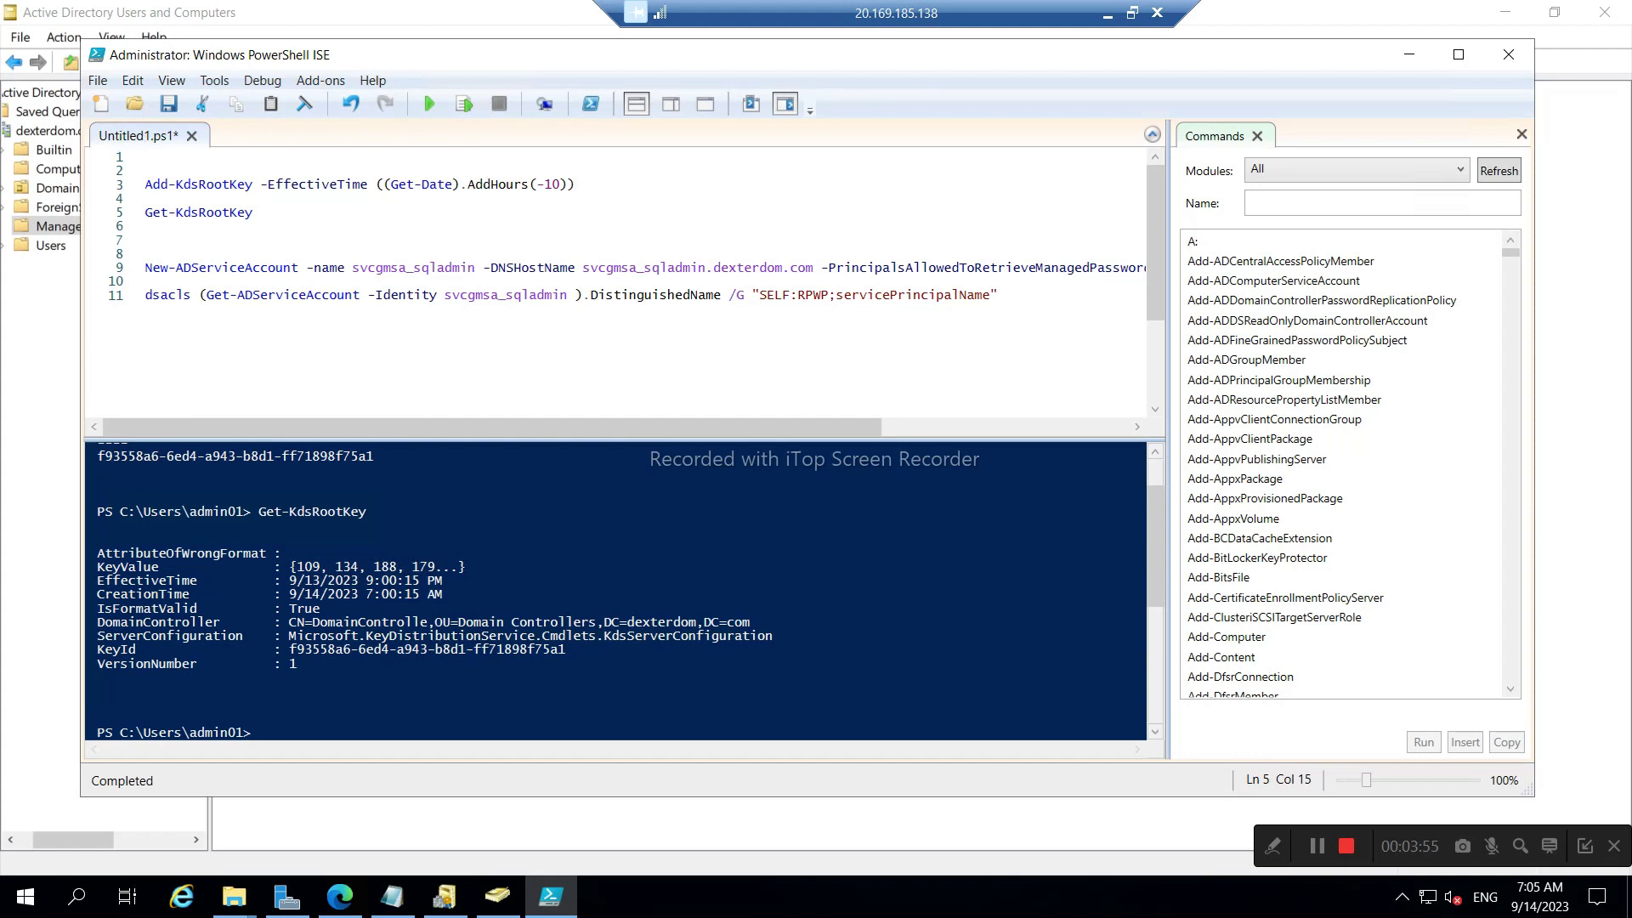
- Examine the console output of the Add-KdsRootKey and Get-KdsRootKey commands, including the key's Guid and attributes
left_click(144, 226)
left_click(252, 733)
scroll(629, 591, "up", 1)
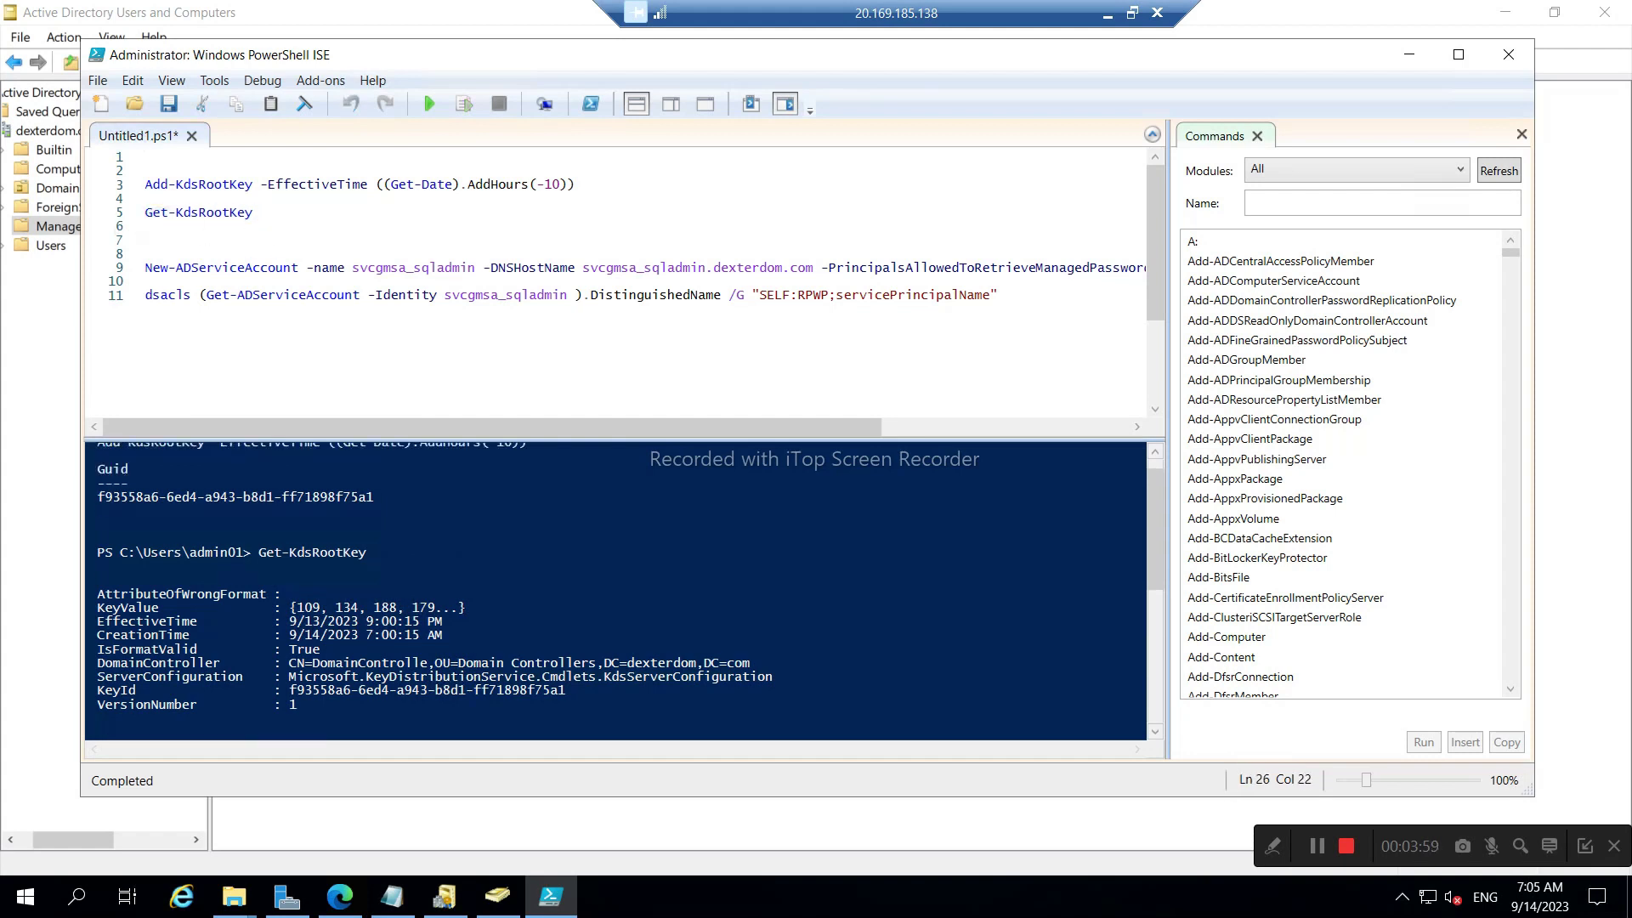
scroll(629, 591, "up", 1)
left_click_drag(97, 465, 522, 466)
left_click(286, 522)
double_click(287, 522)
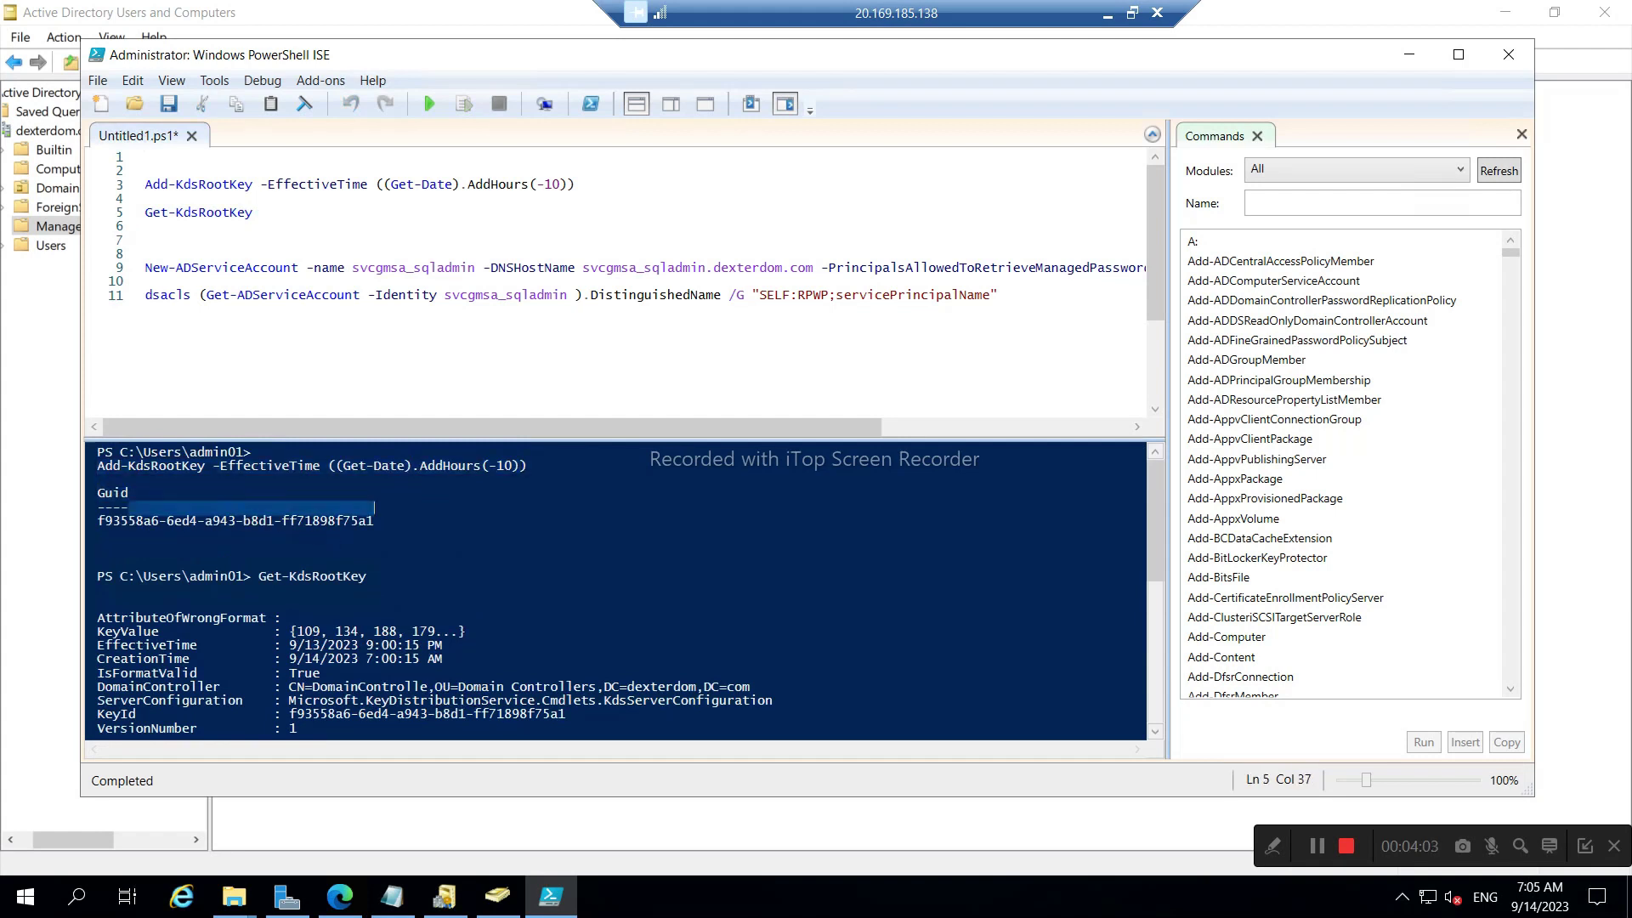
left_click(287, 522)
scroll(344, 520, "down", 2)
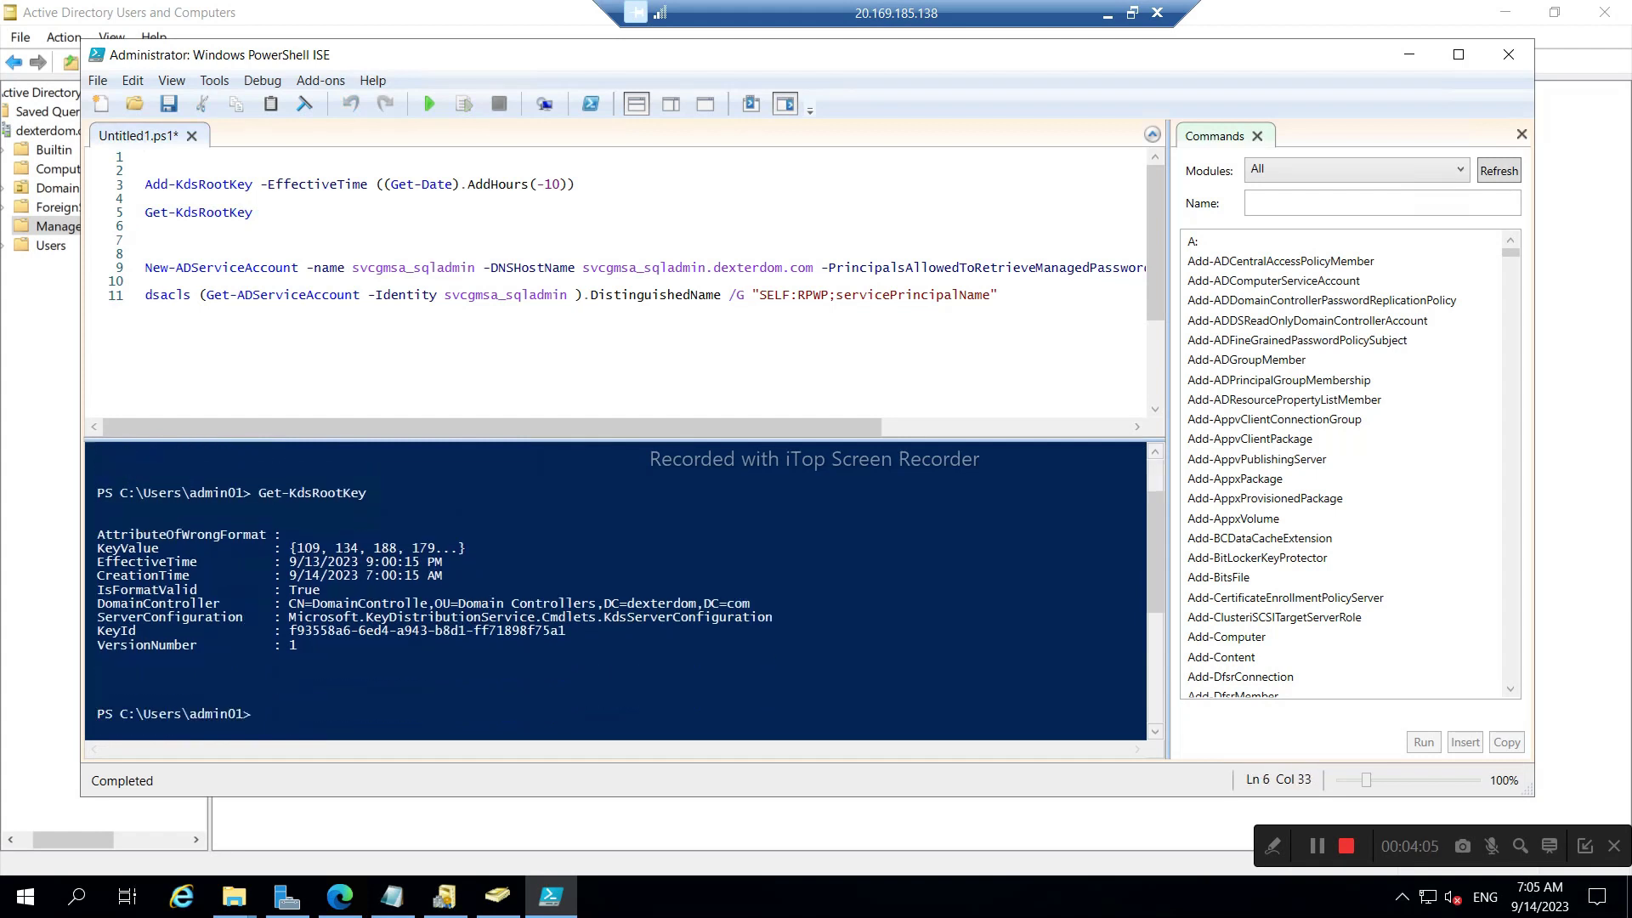
left_click_drag(259, 493, 367, 493)
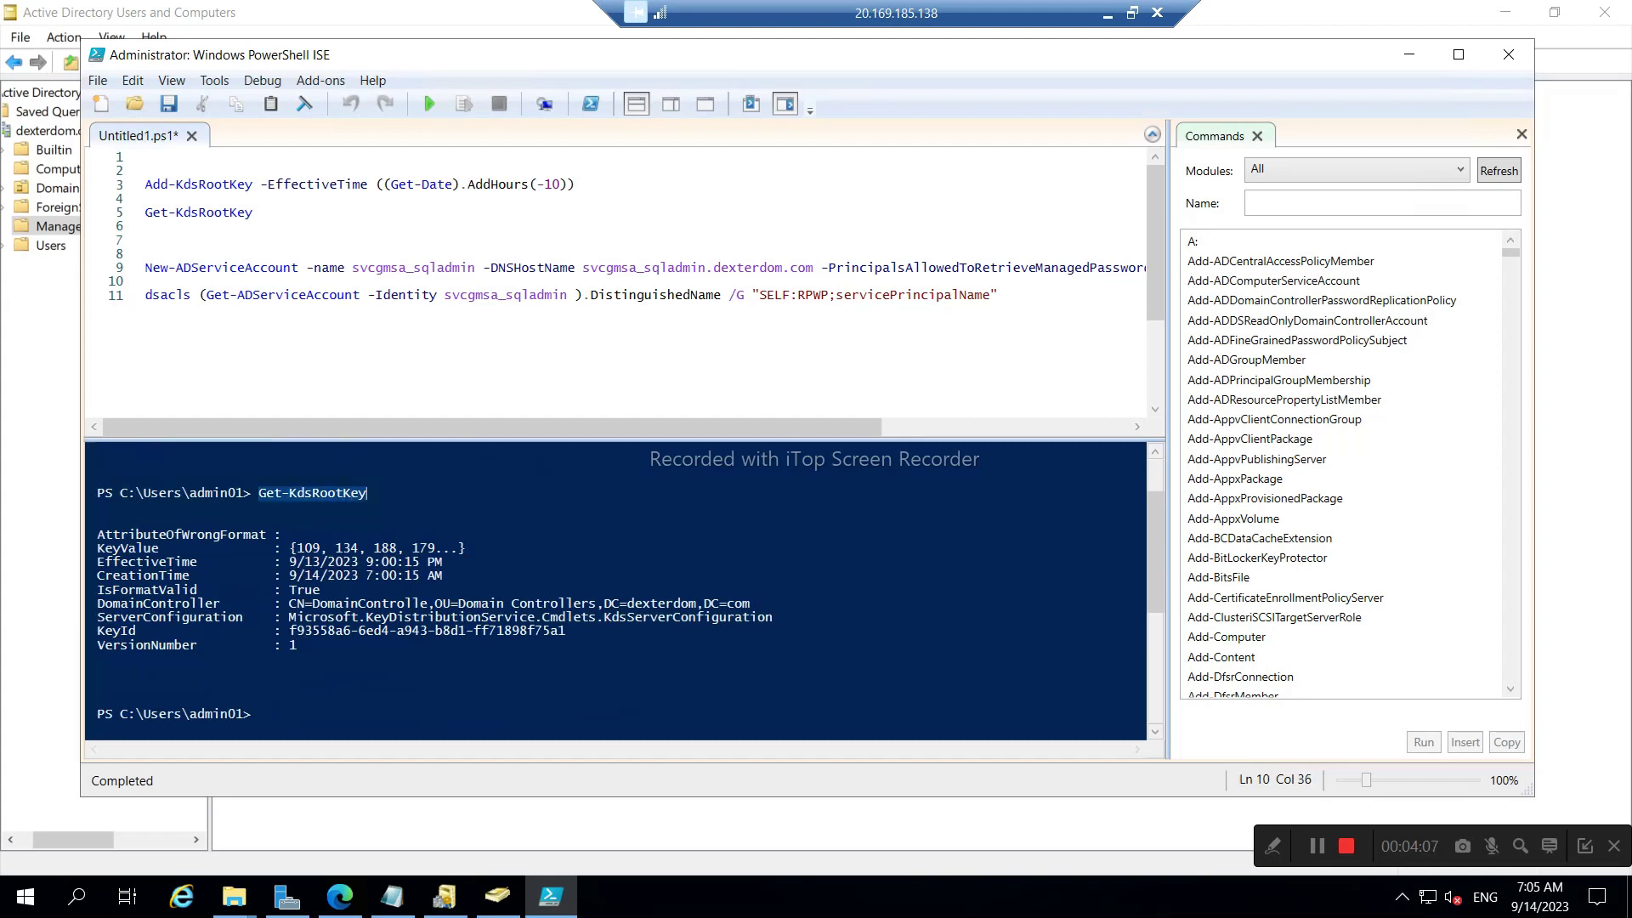
left_click(98, 659)
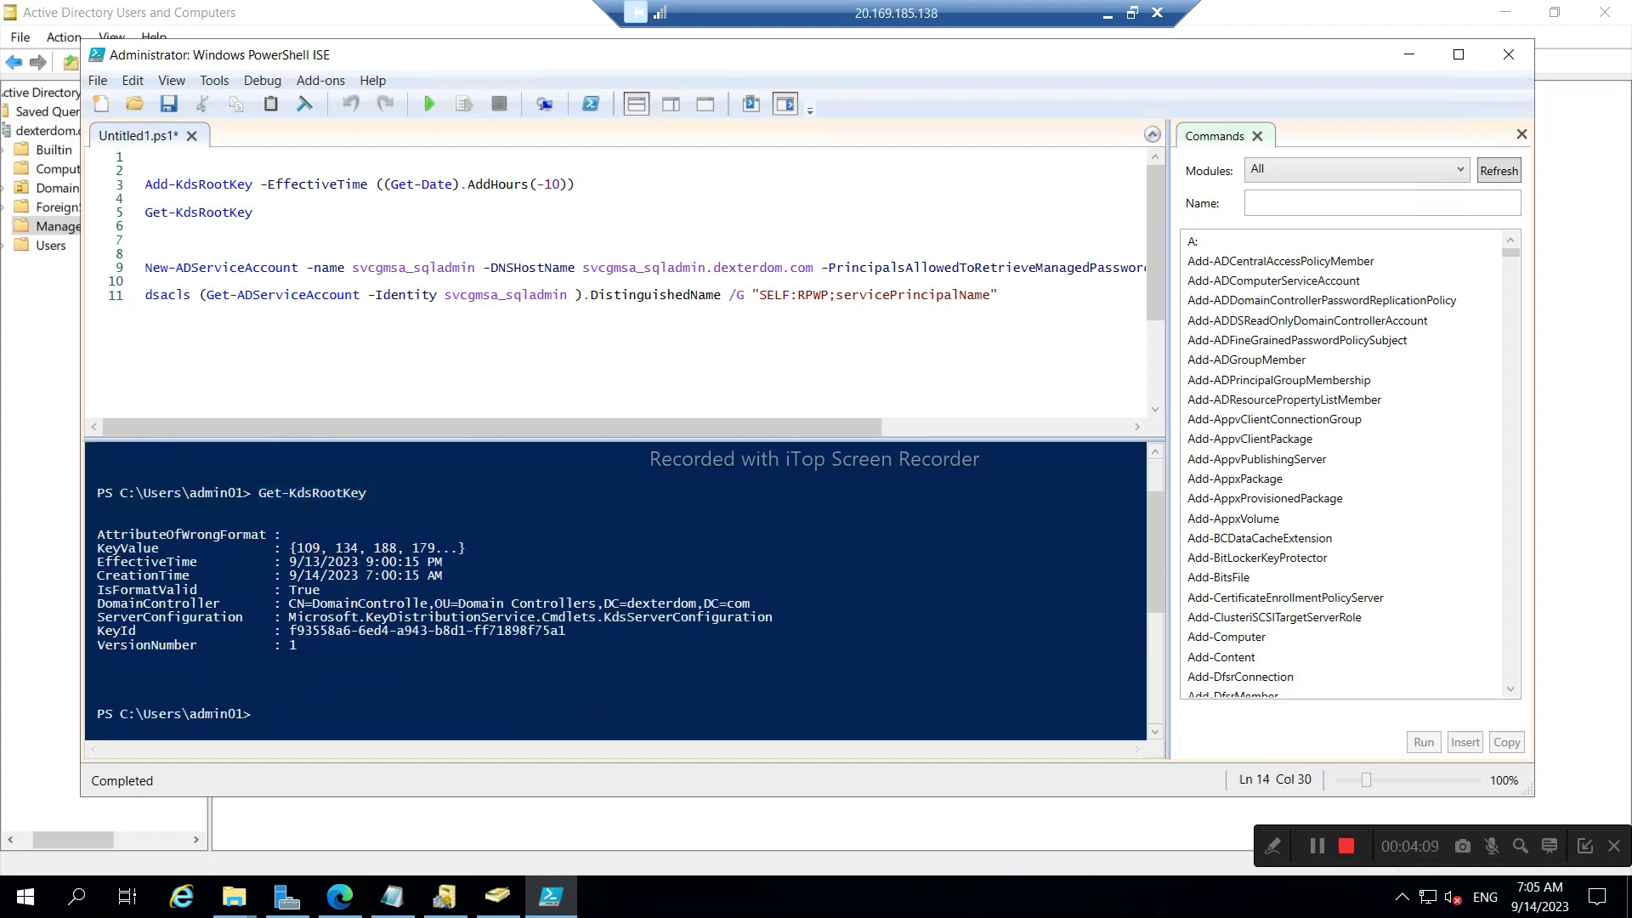
left_click_drag(97, 659, 96, 534)
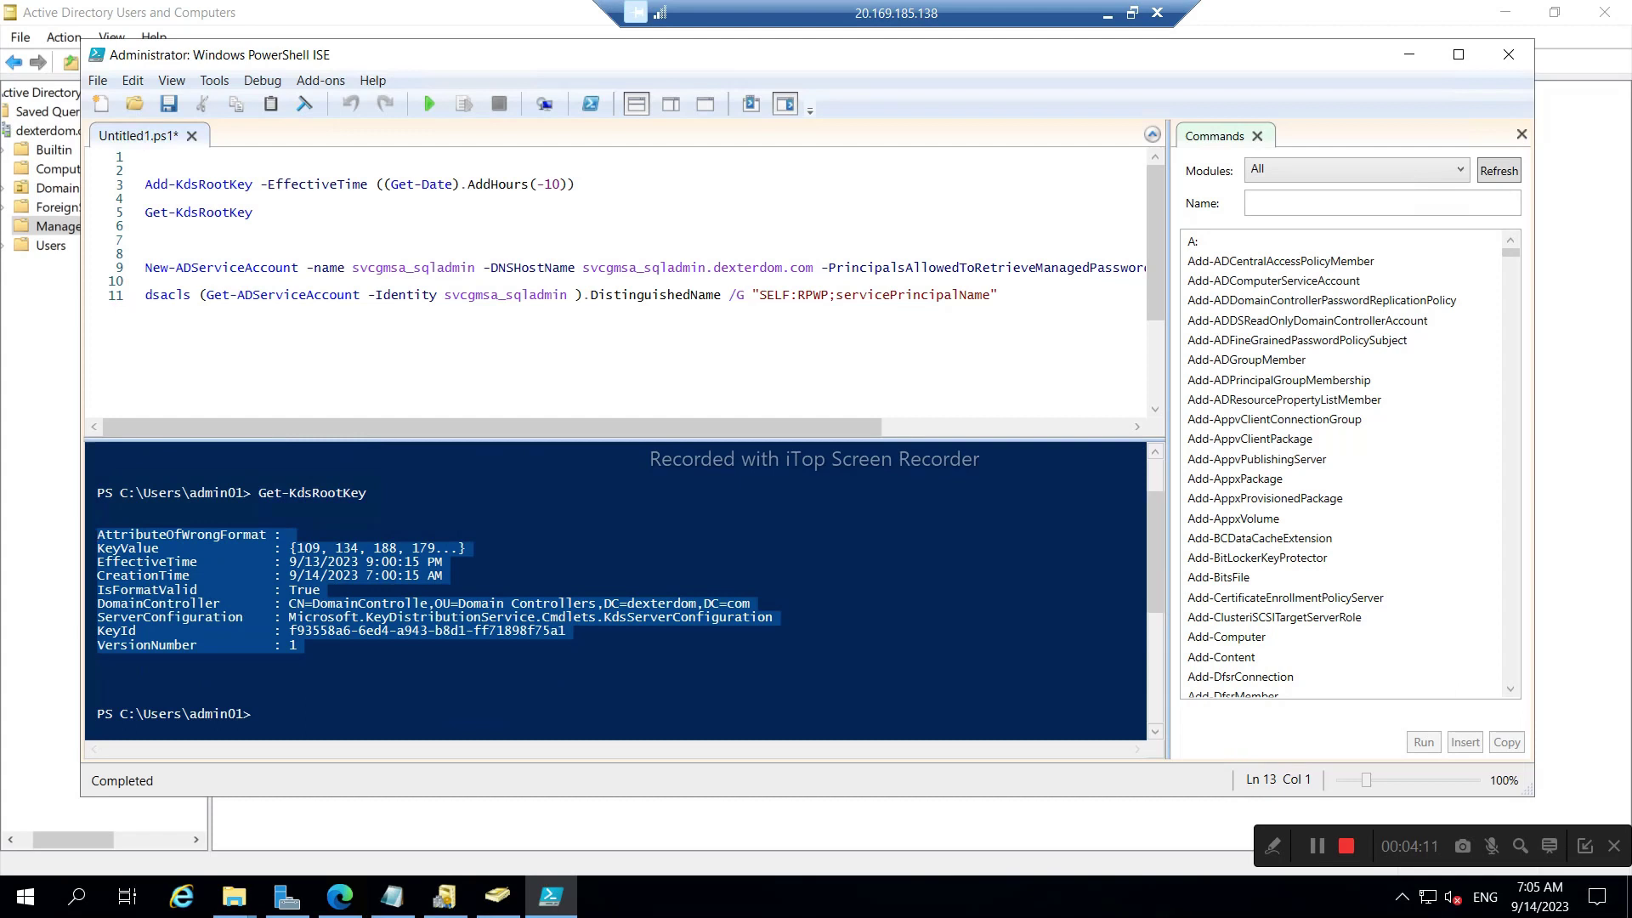
- Review the New-ADServiceAccount line's account and group names, and try to run it to create svcgmsa_sqladmin
left_click(231, 267)
double_click(428, 268)
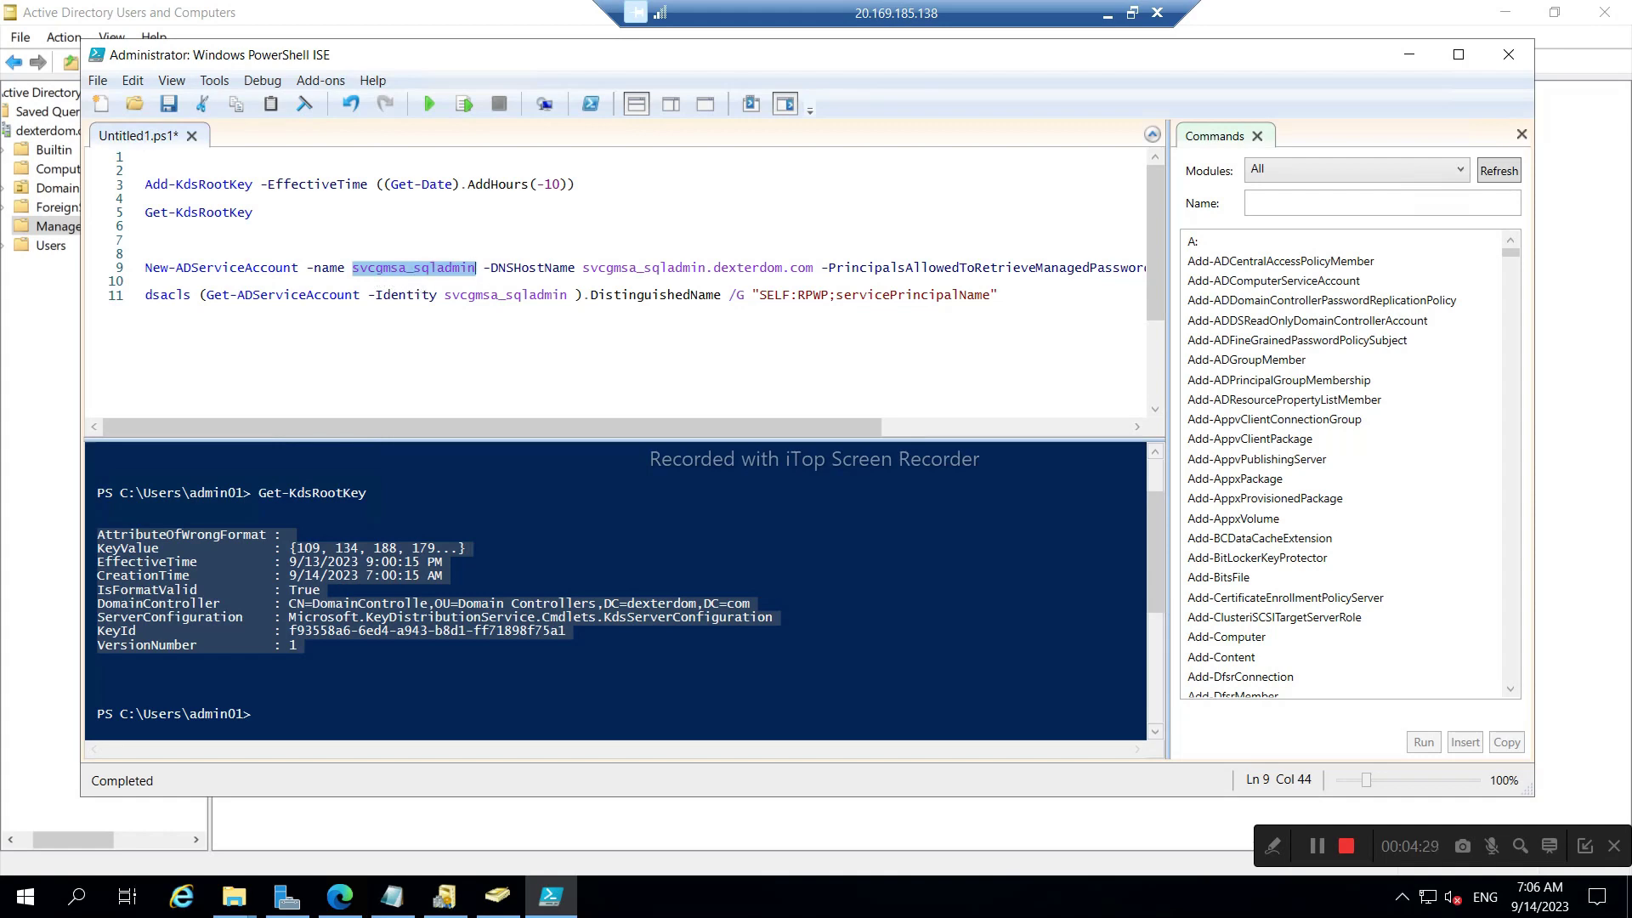
left_click_drag(528, 430, 775, 411)
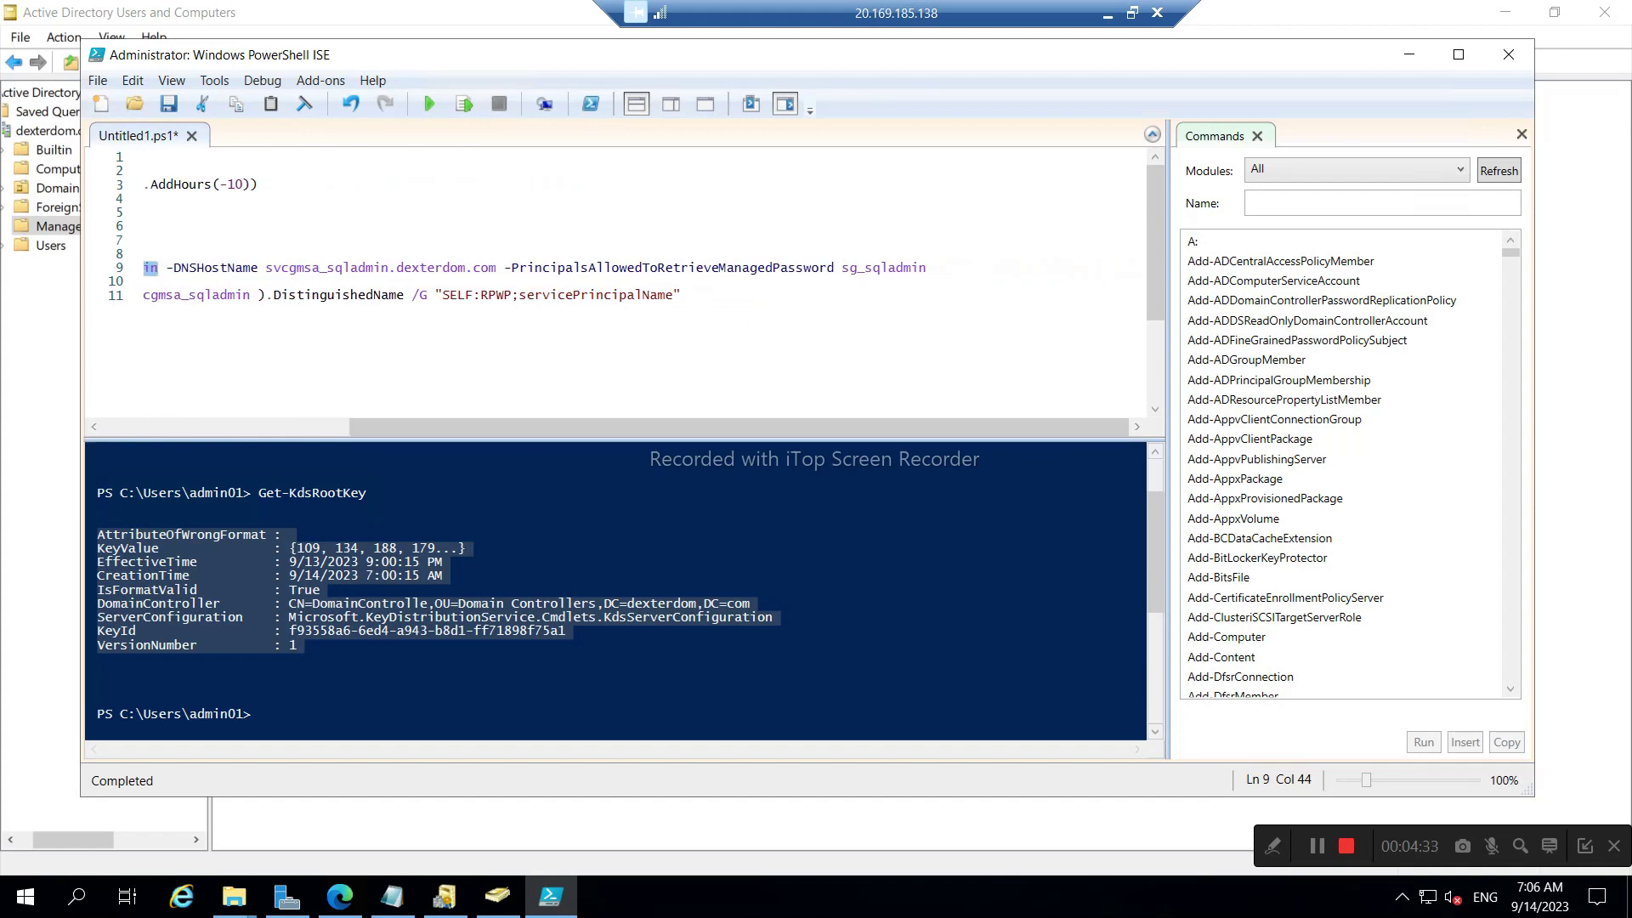
double_click(884, 267)
left_click(927, 267)
key("shift+Home")
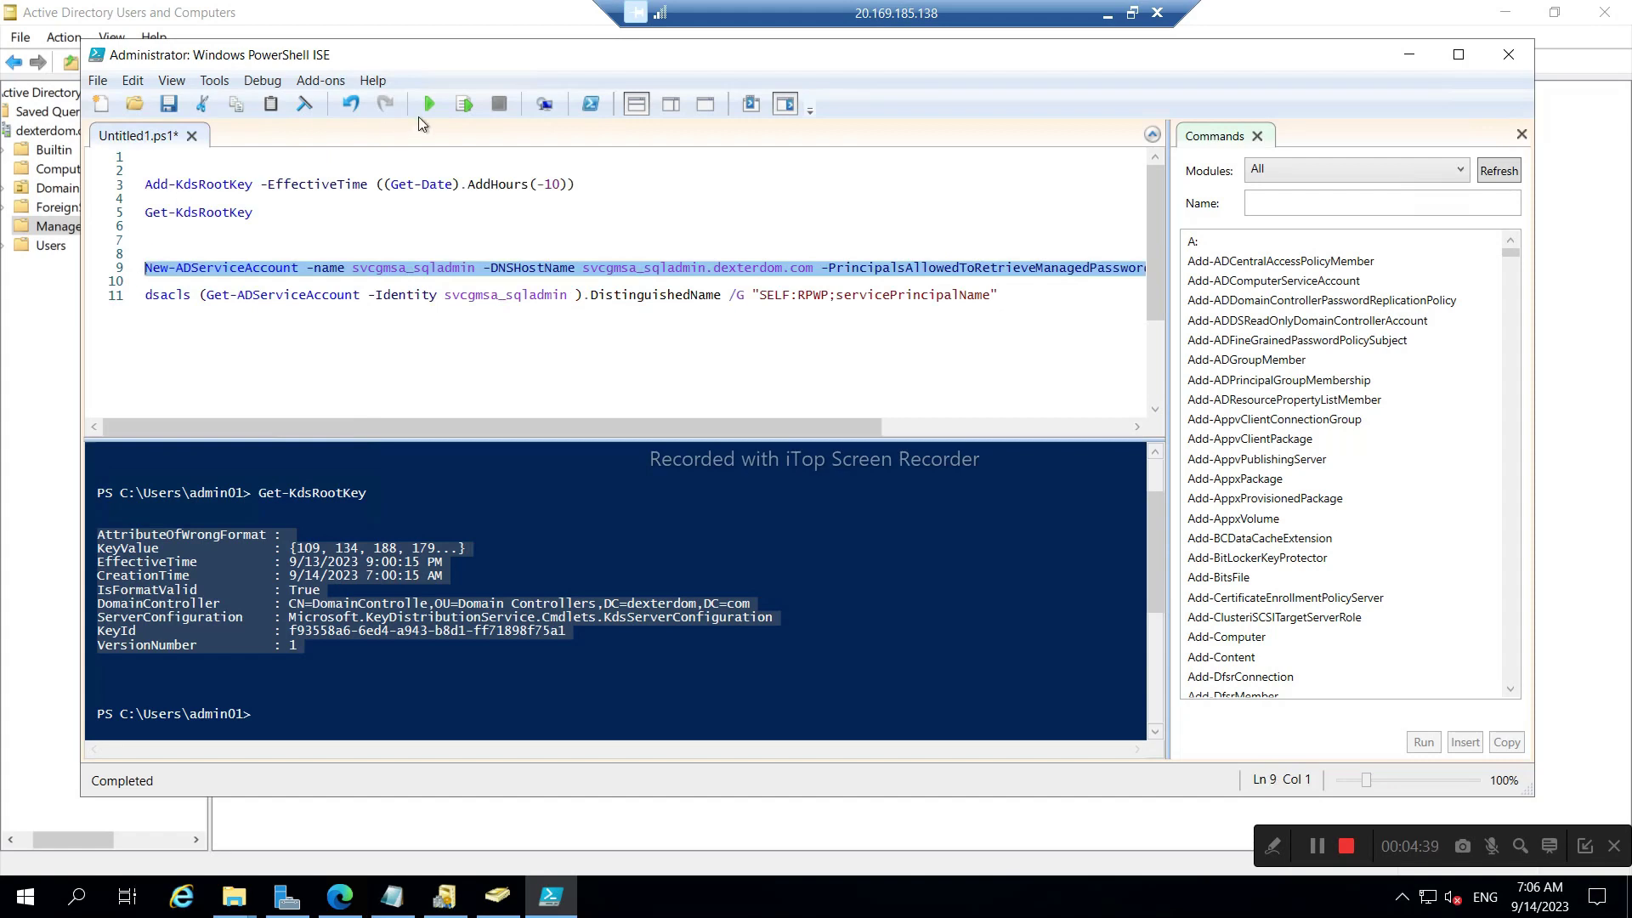
left_click(463, 104)
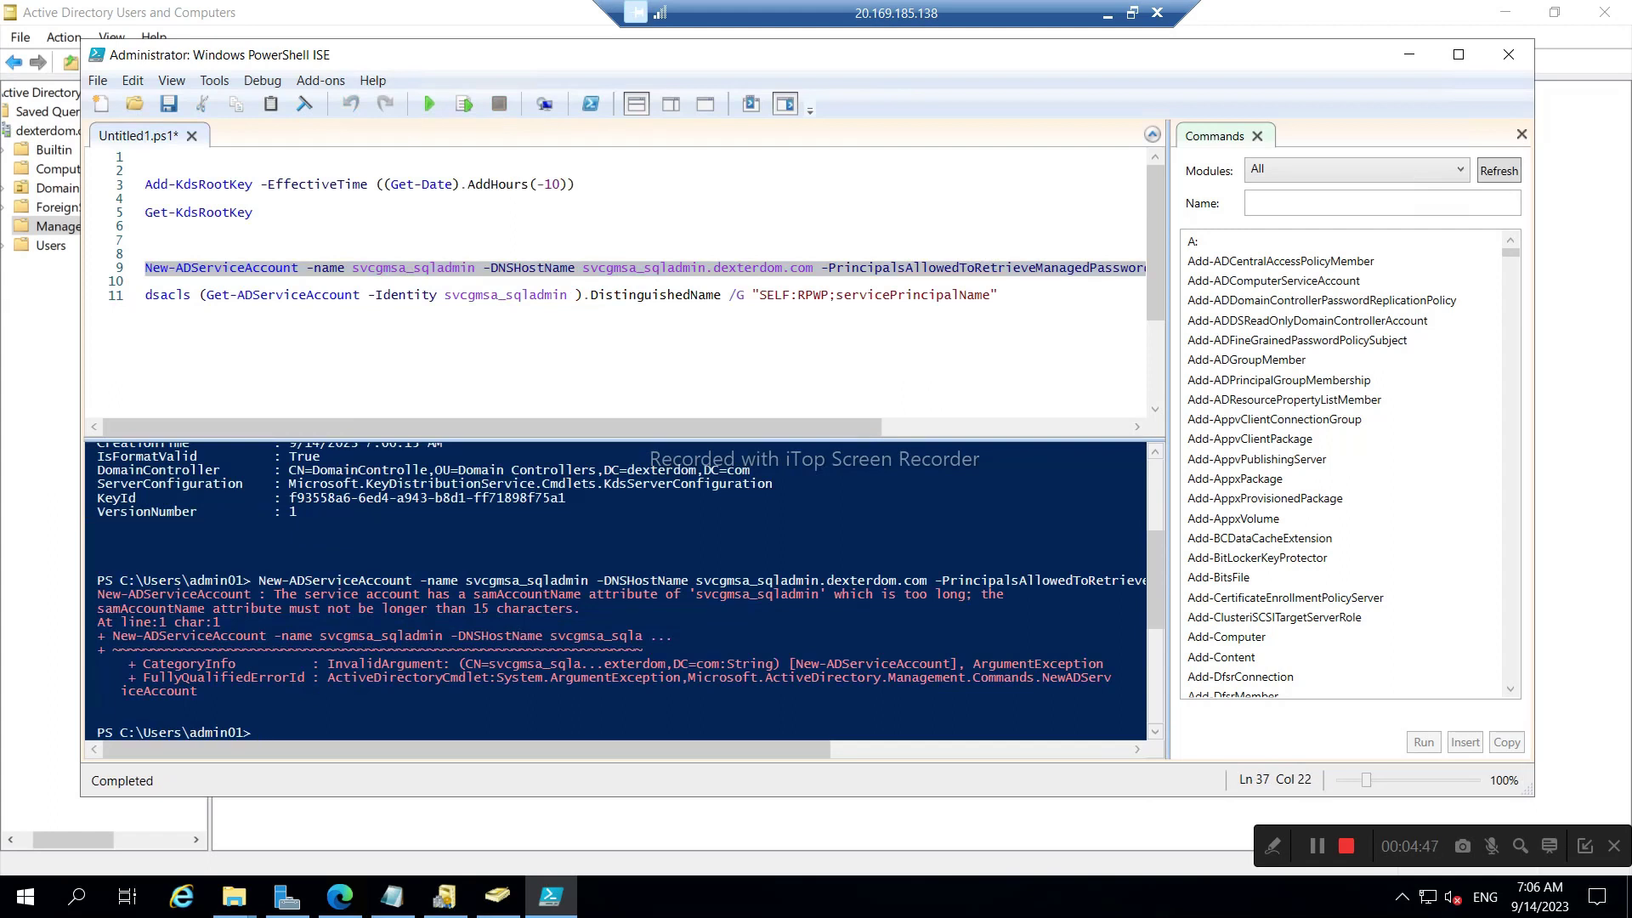
- Shorten the account name in the New-ADServiceAccount line to gmsa_sqladmin
left_click(399, 270)
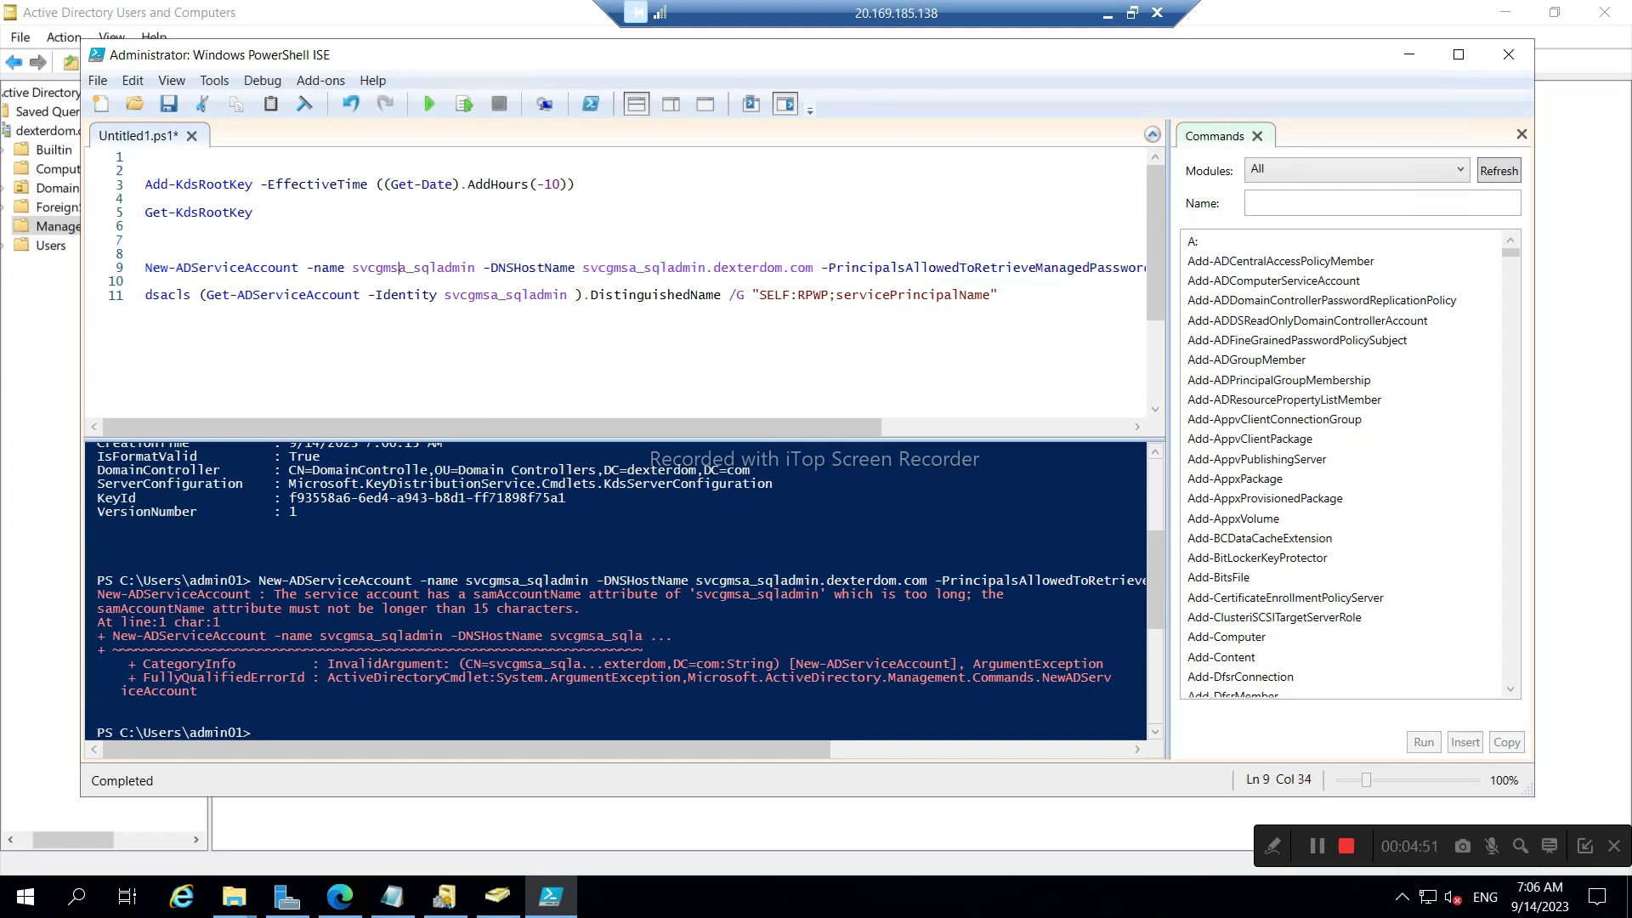
left_click(471, 268)
key("BackSpace")
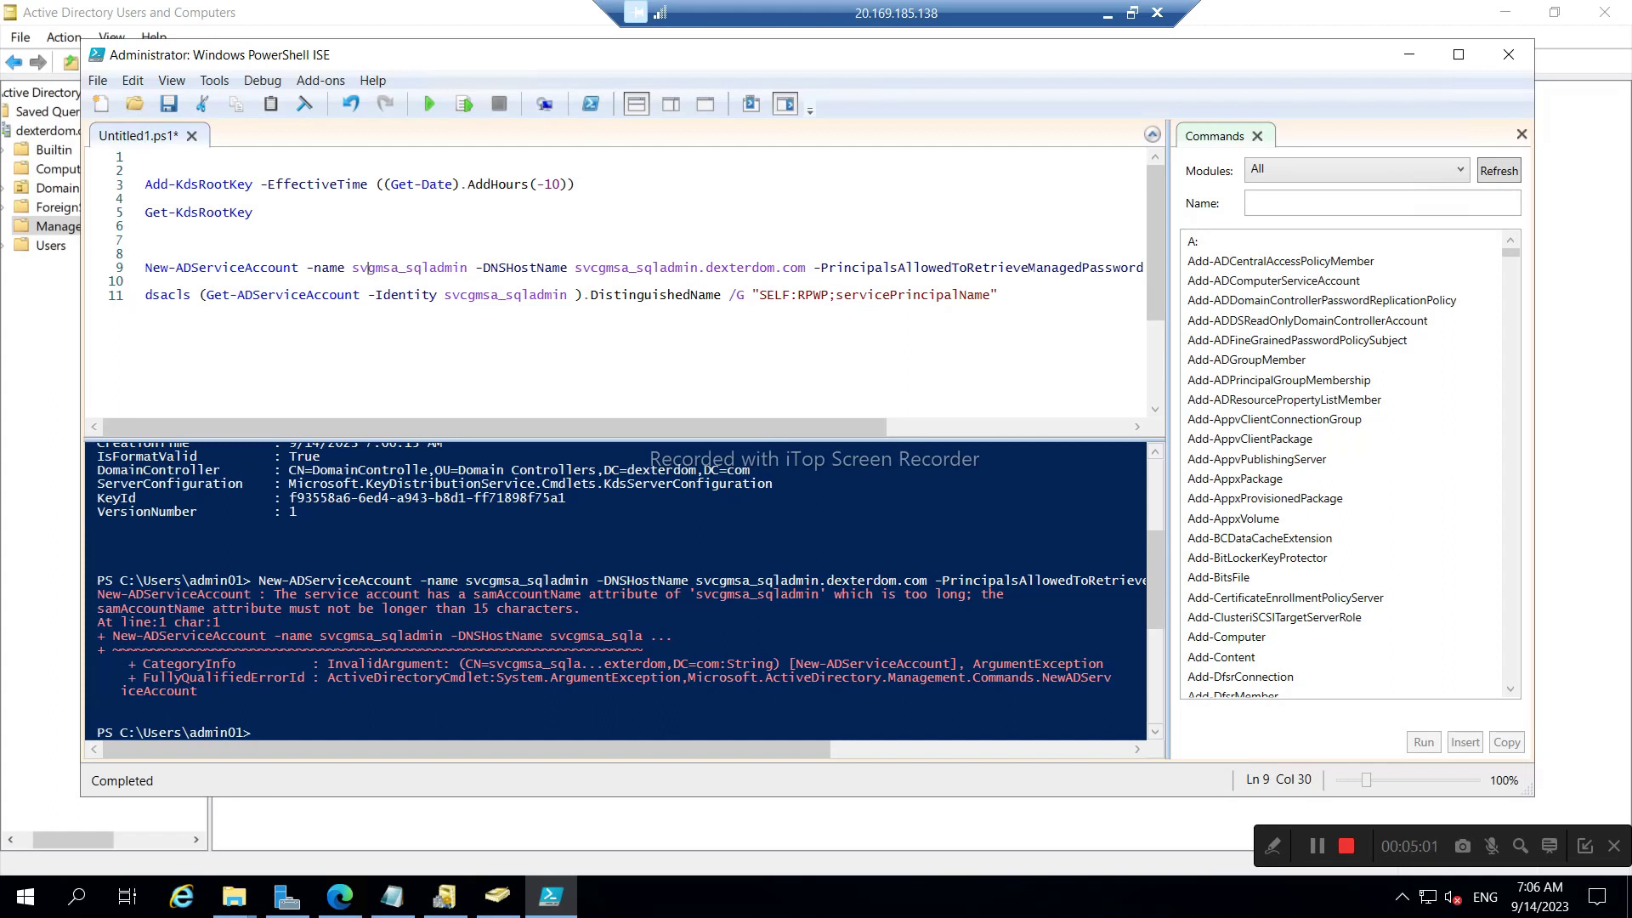
key("BackSpace")
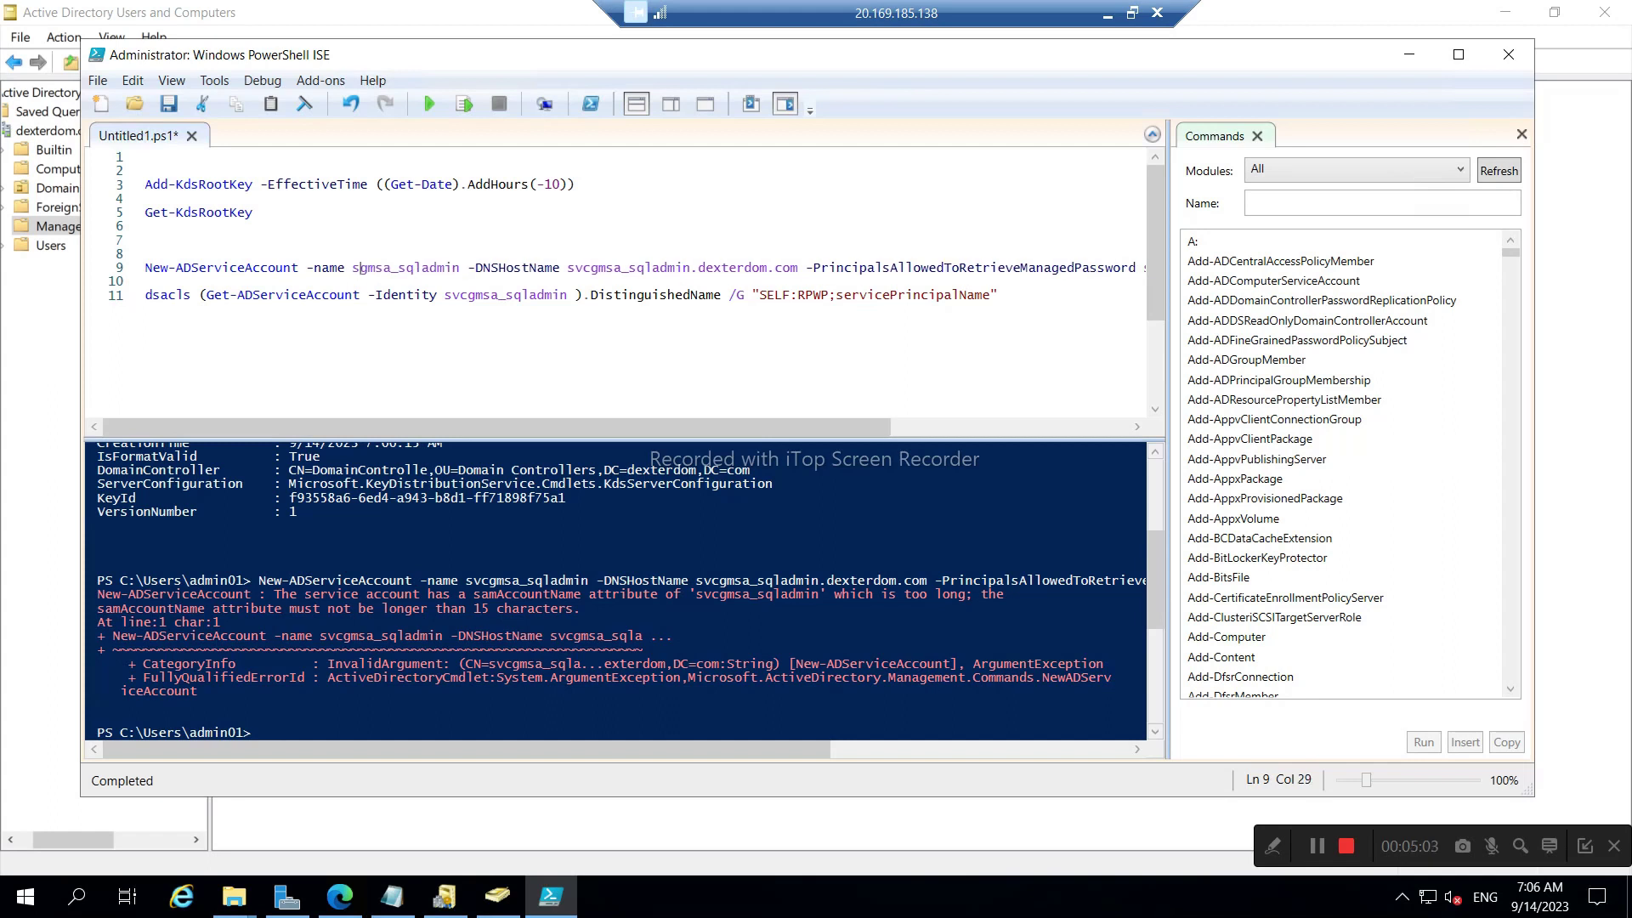
key("BackSpace")
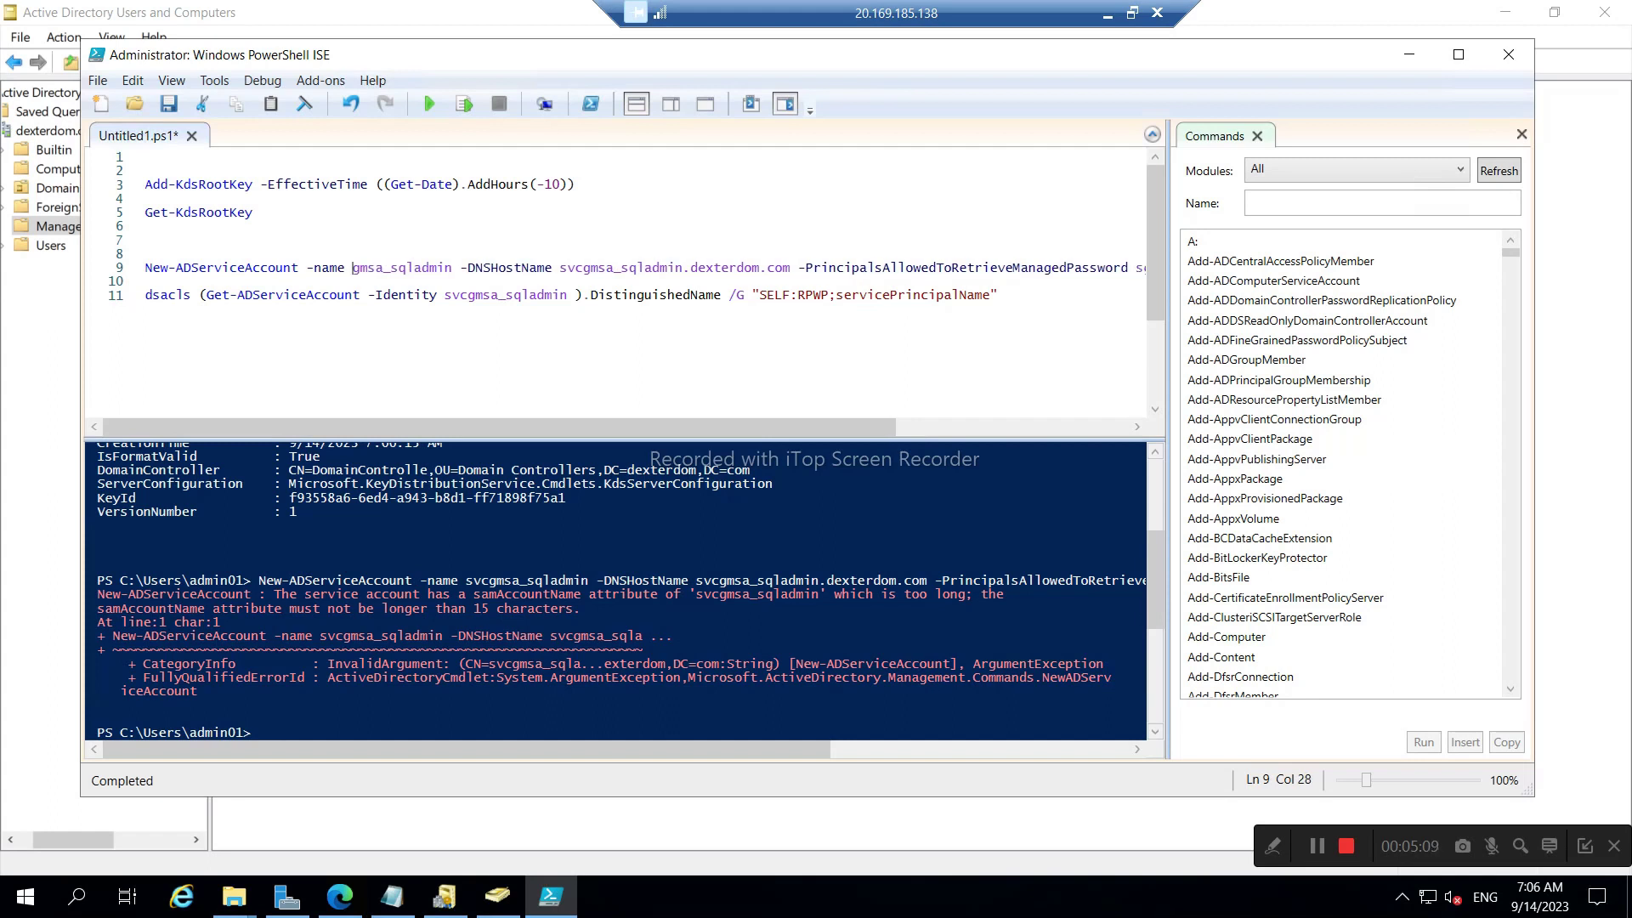
type("s")
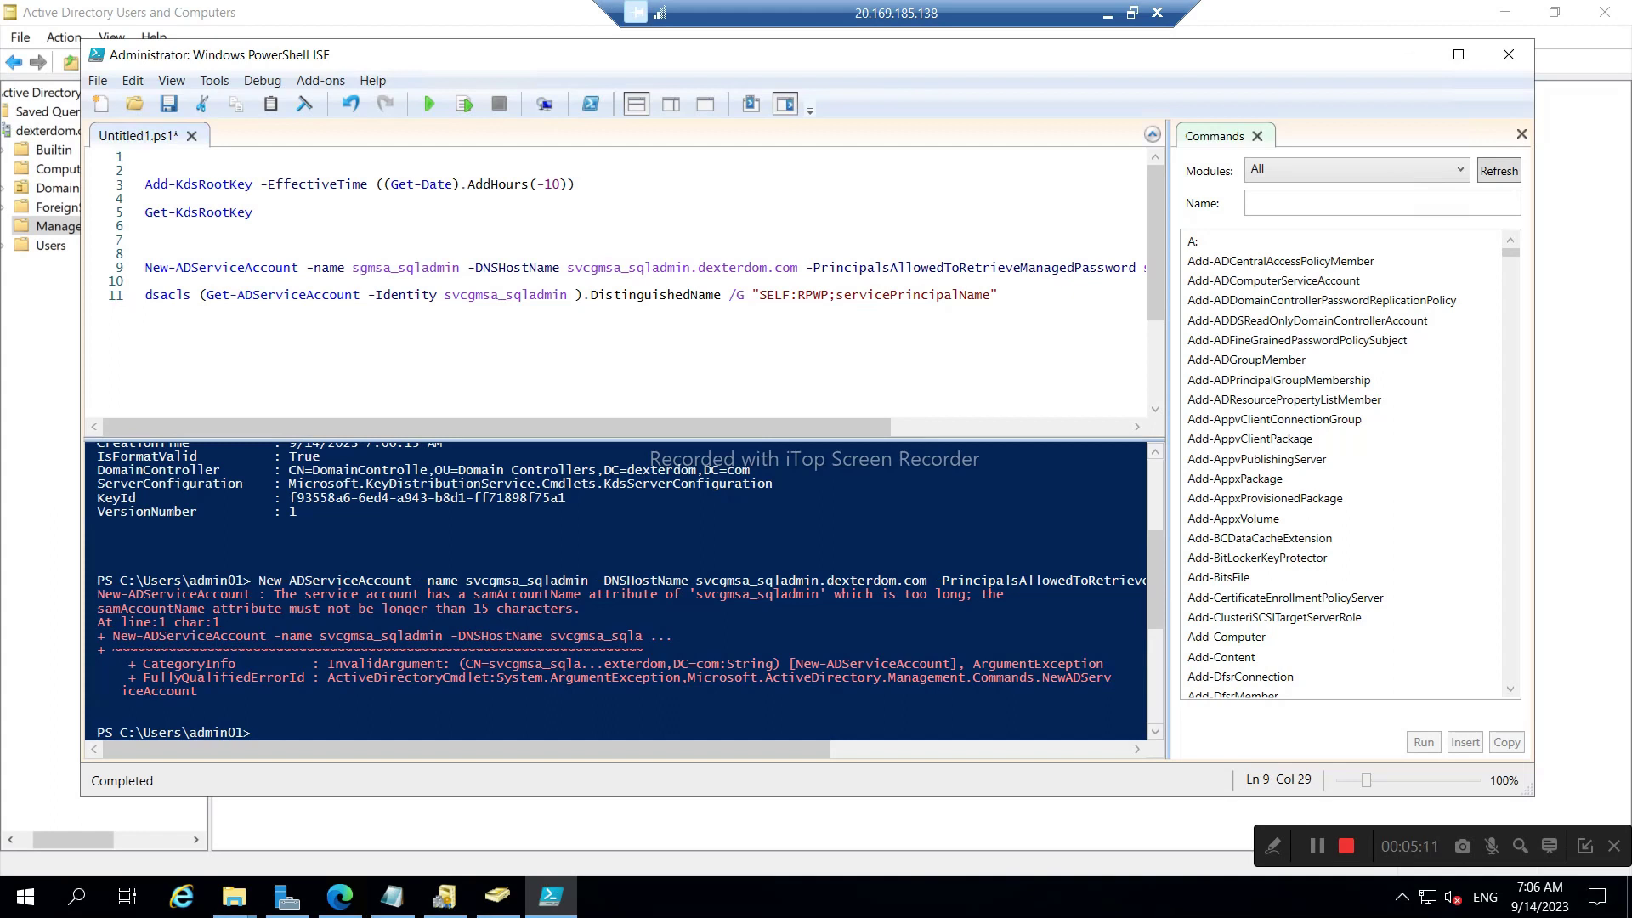
type("v")
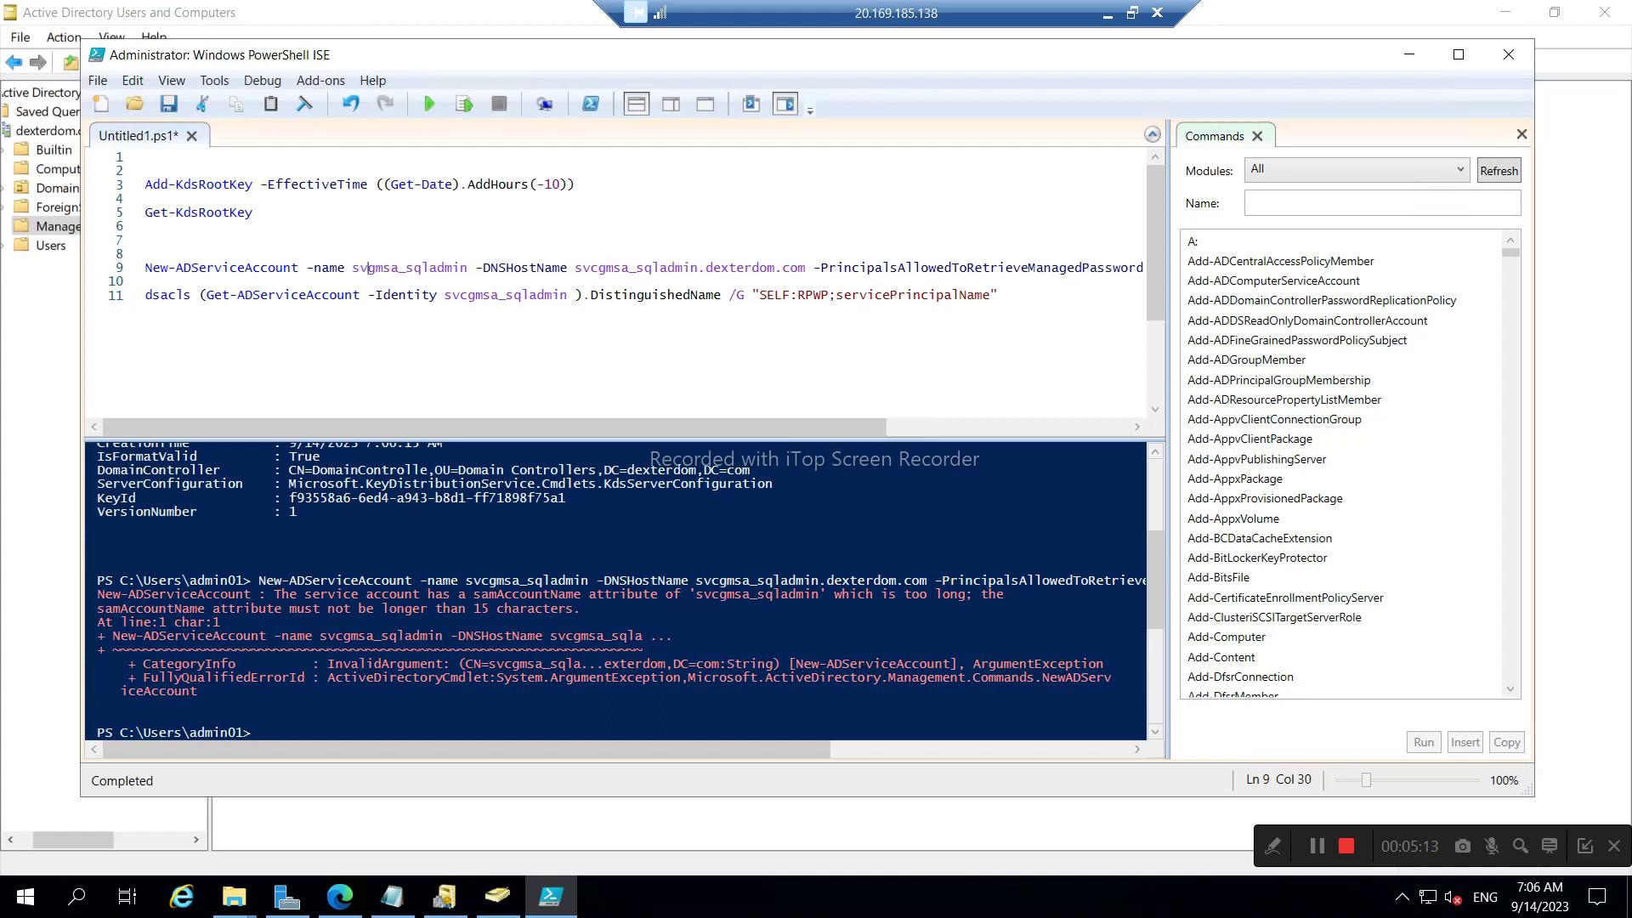
key("BackSpace")
key("BackSpace")
left_click(375, 267)
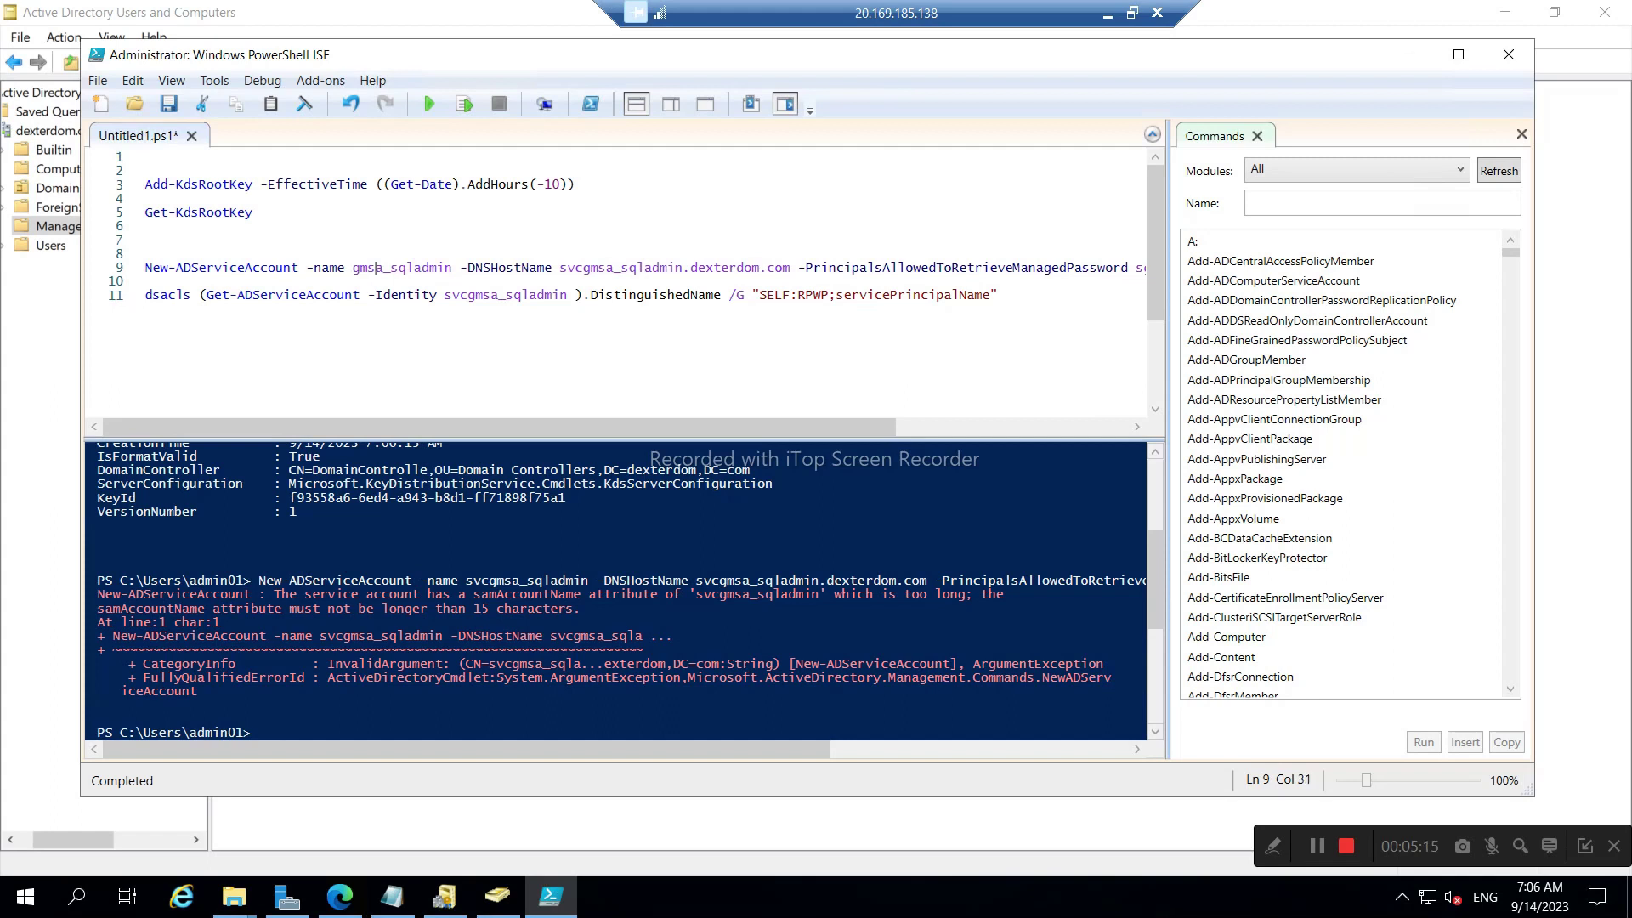
- Copy gmsa_sqladmin into the DNS host name, making it gmsa_sqladmin.dexterdom.com, and into the dsacls line's Identity parameter
double_click(425, 270)
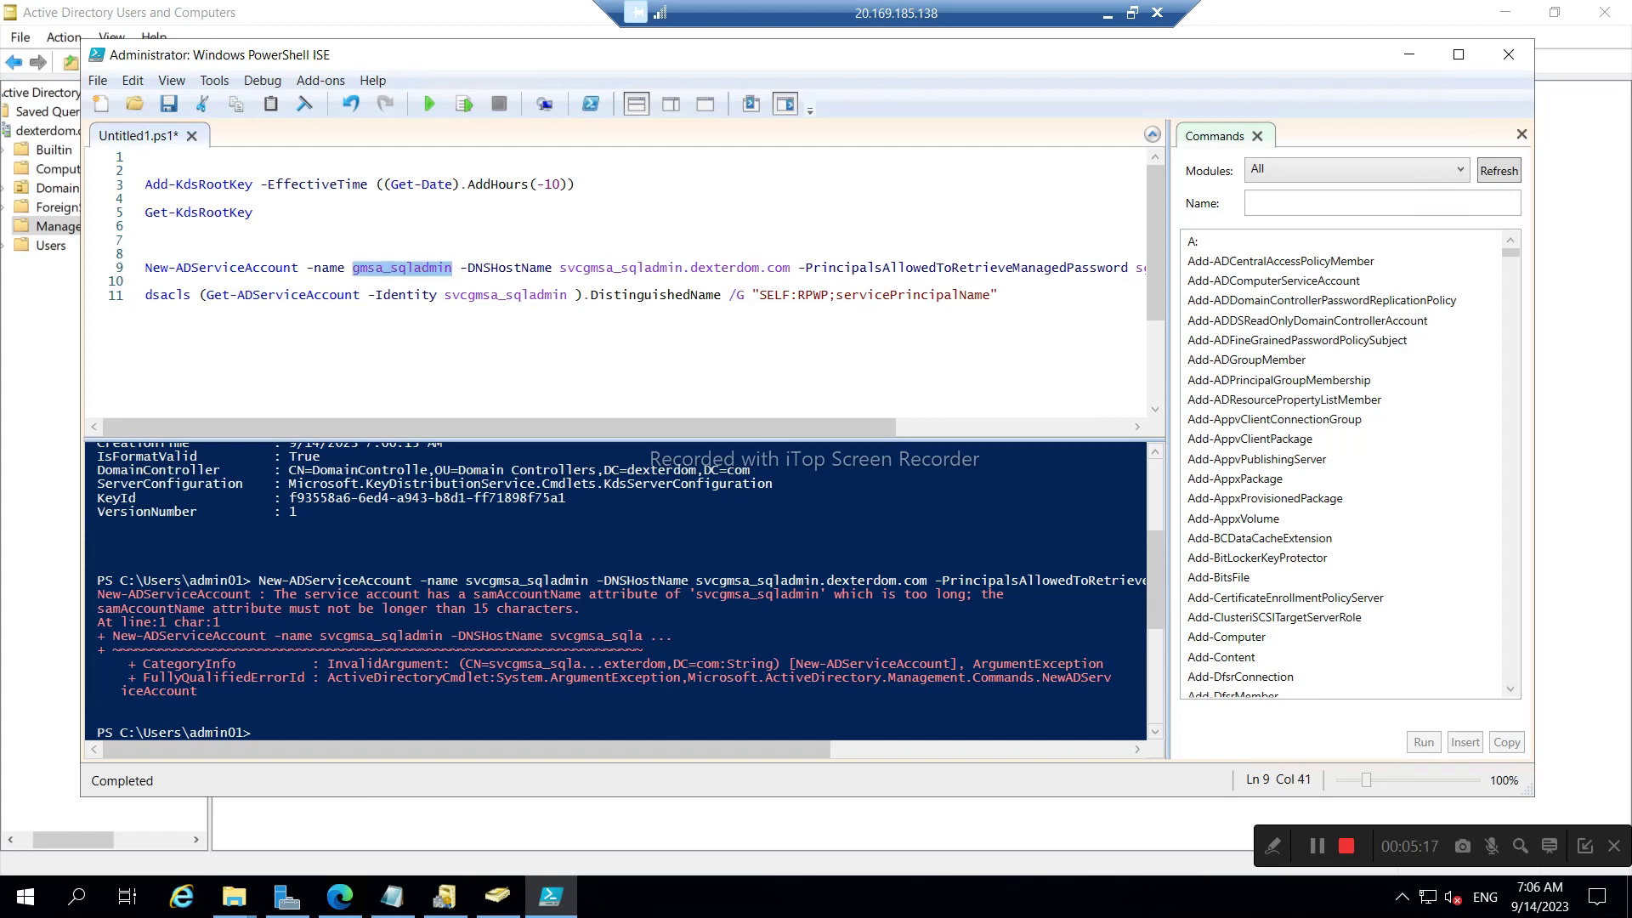
key("ctrl+c")
double_click(622, 269)
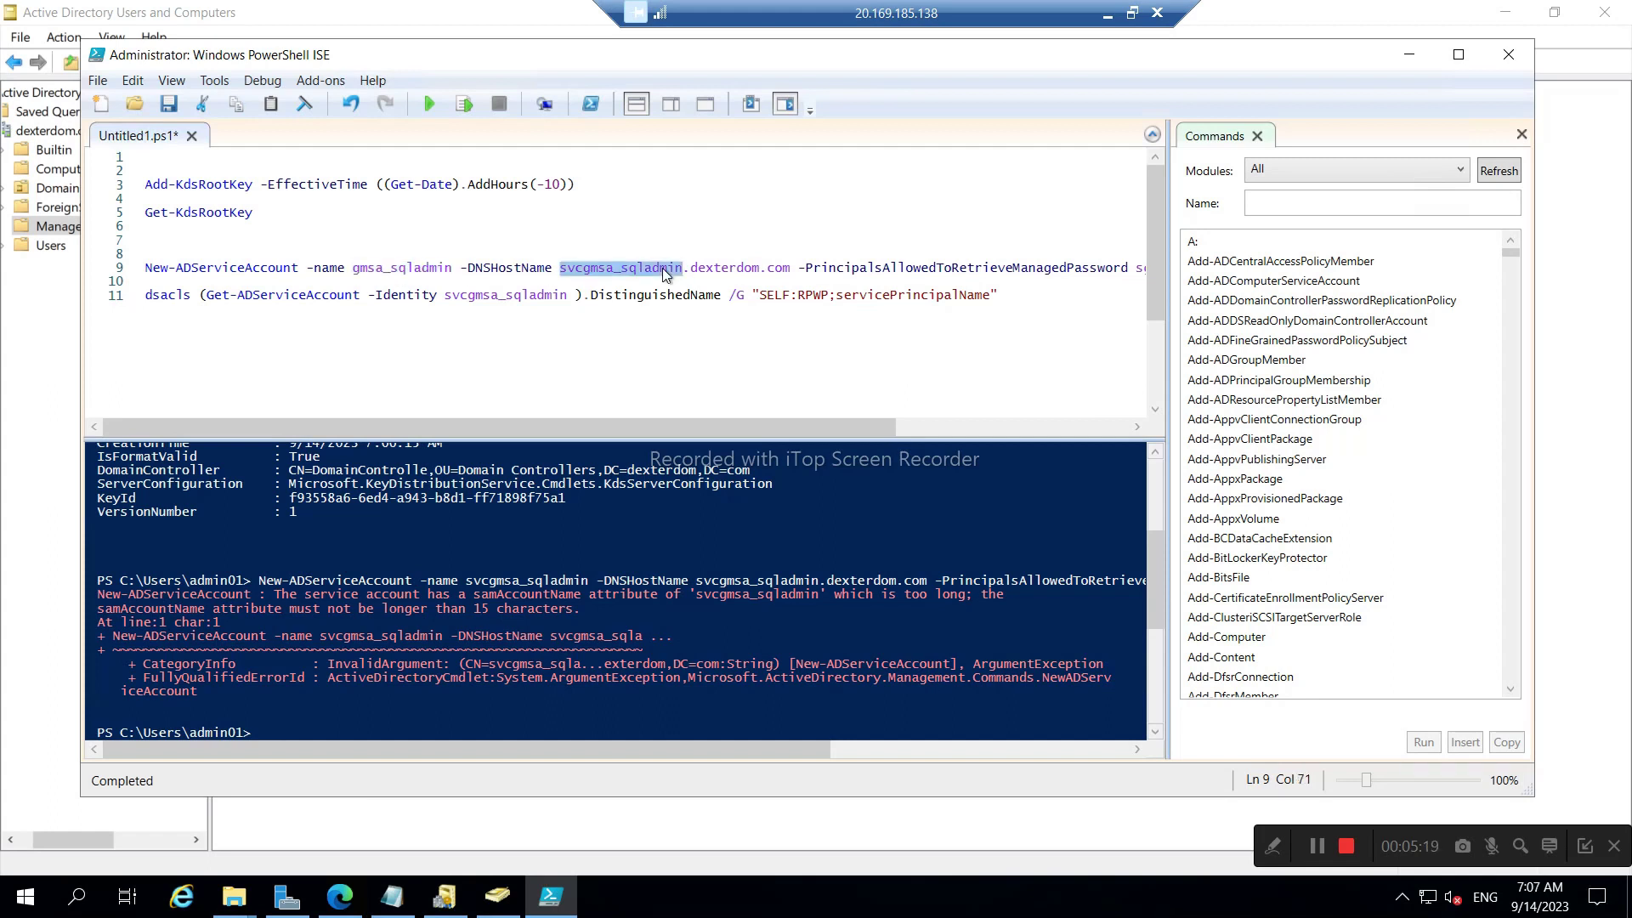
key("ctrl+v")
left_click_drag(685, 430, 601, 435)
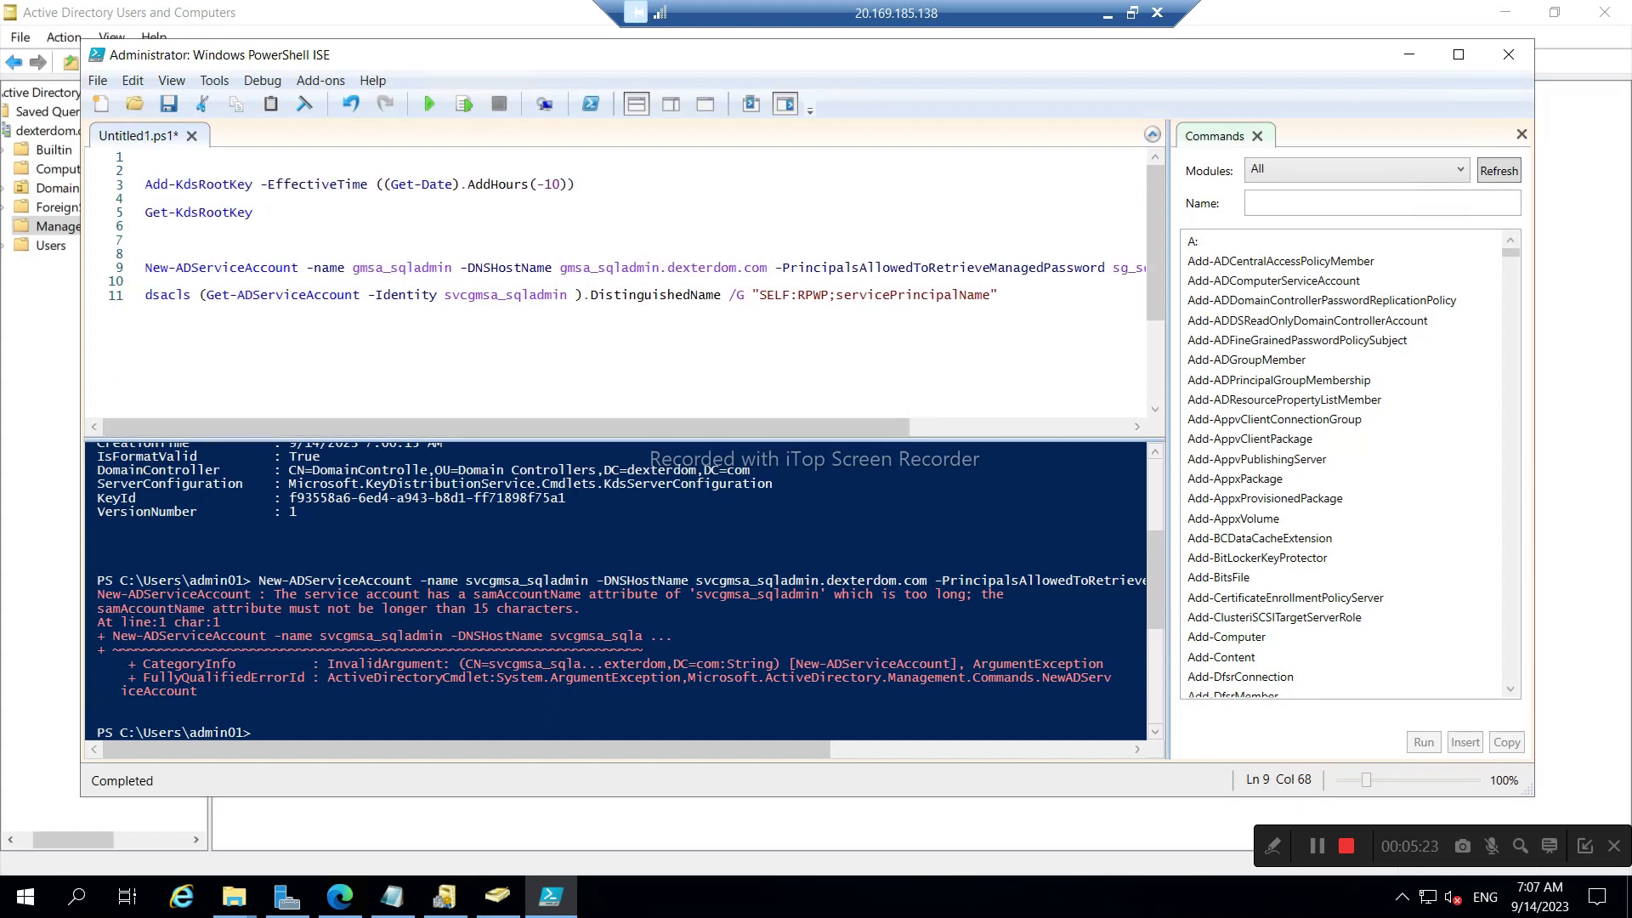
double_click(523, 296)
key("ctrl+v")
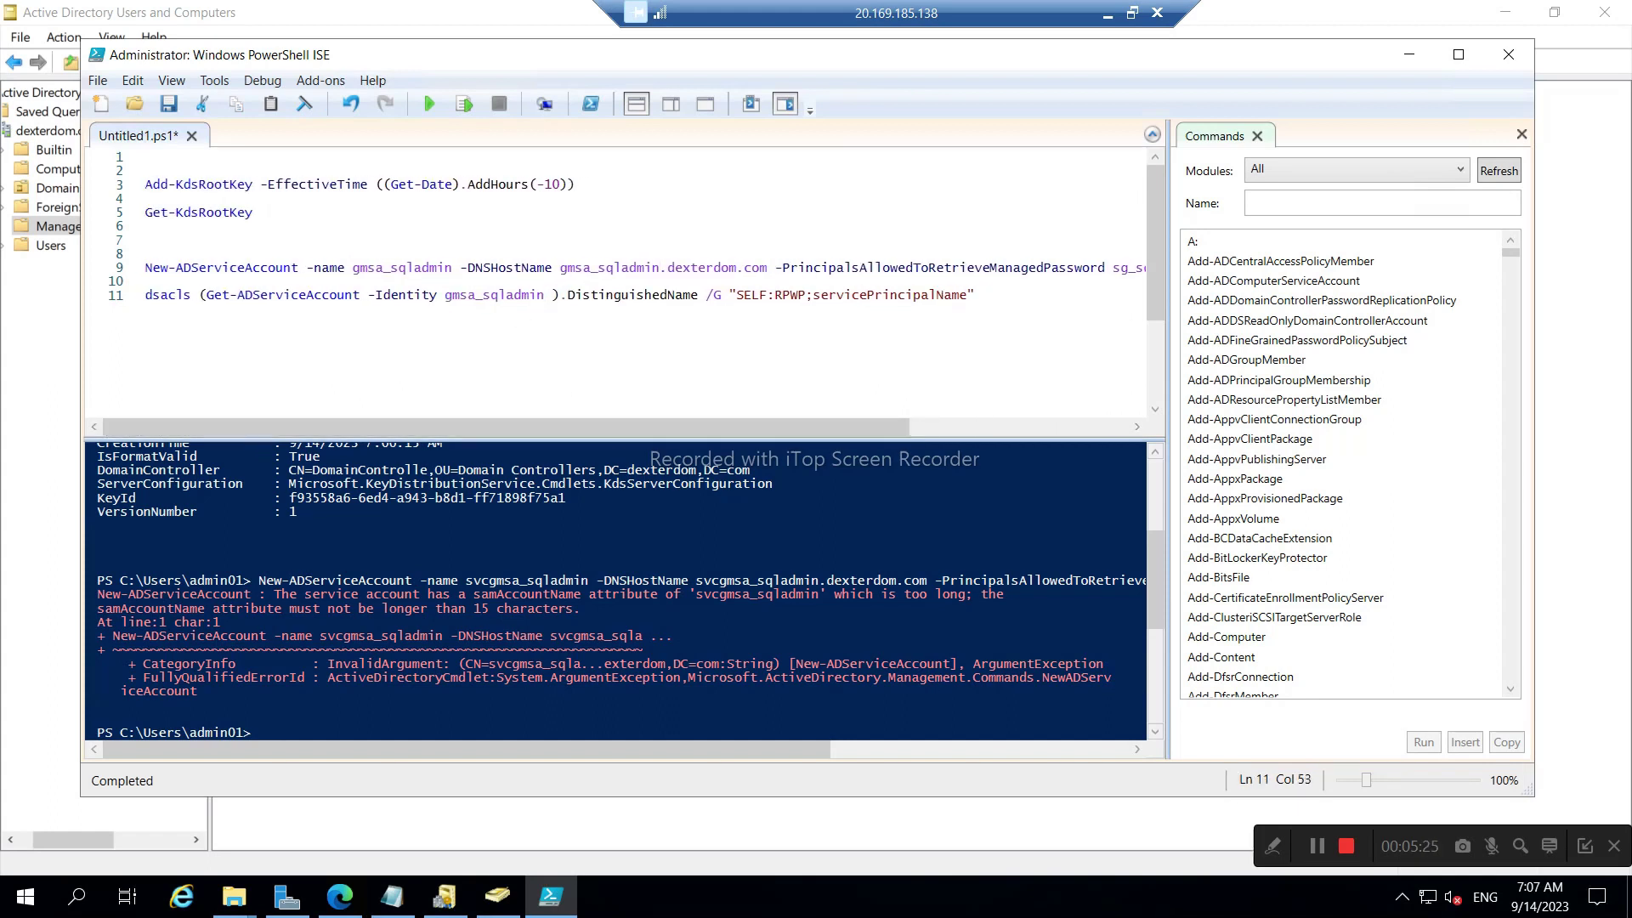
- Run only the New-ADServiceAccount line to create gmsa_sqladmin with password retrieval allowed for sg_sqladmin, and check the executed command
left_click(146, 281)
key("shift+Up")
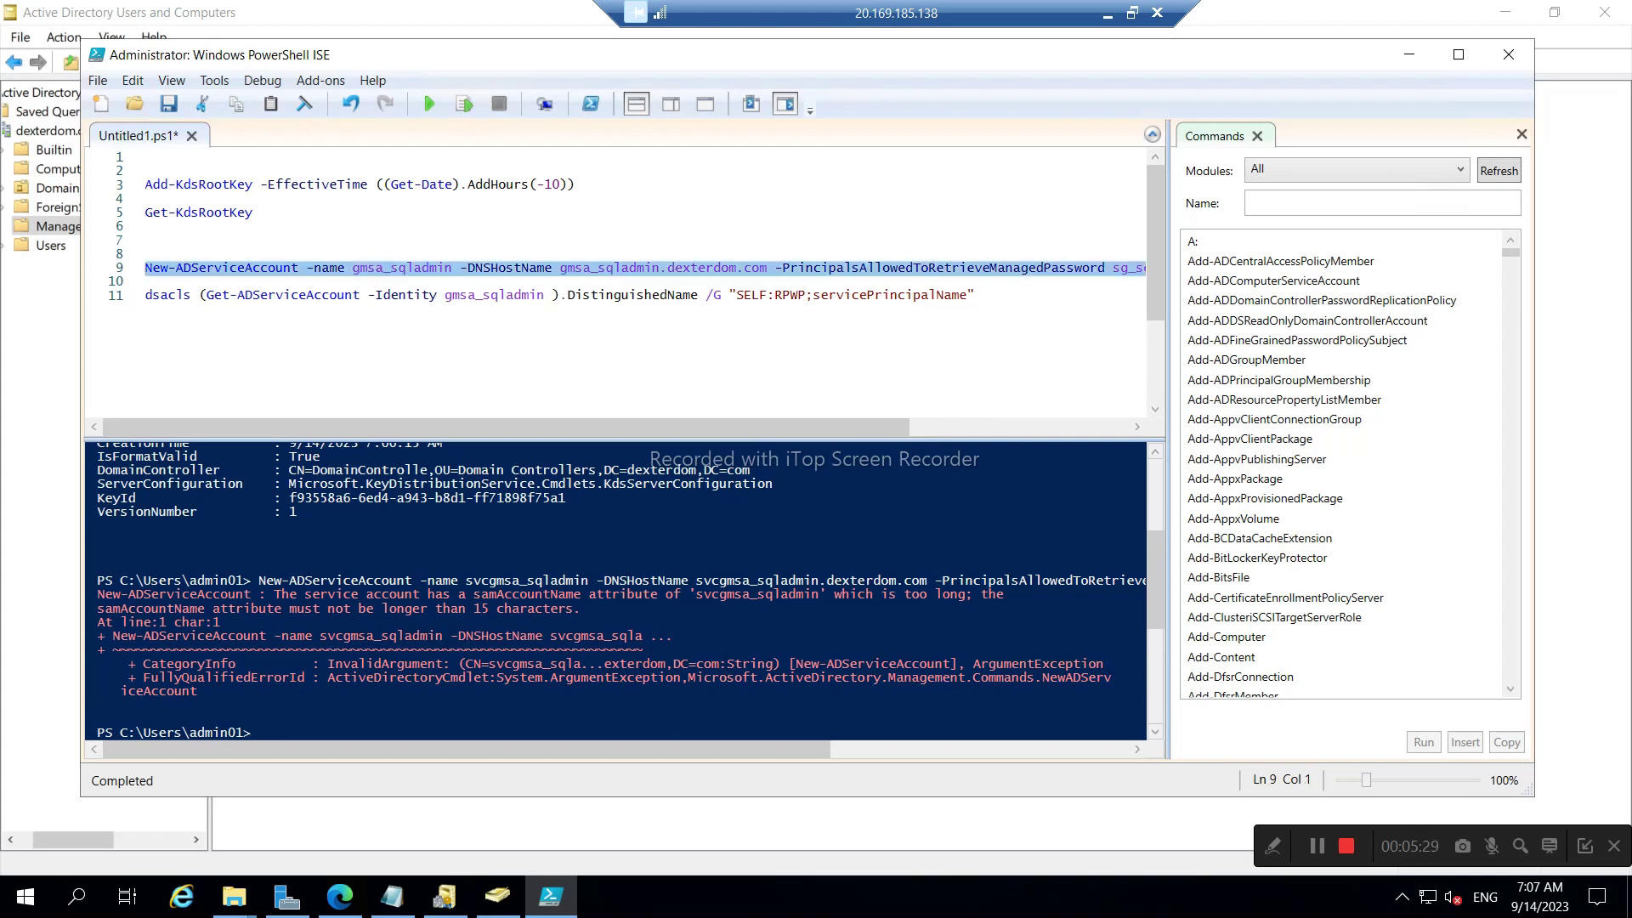
left_click(462, 104)
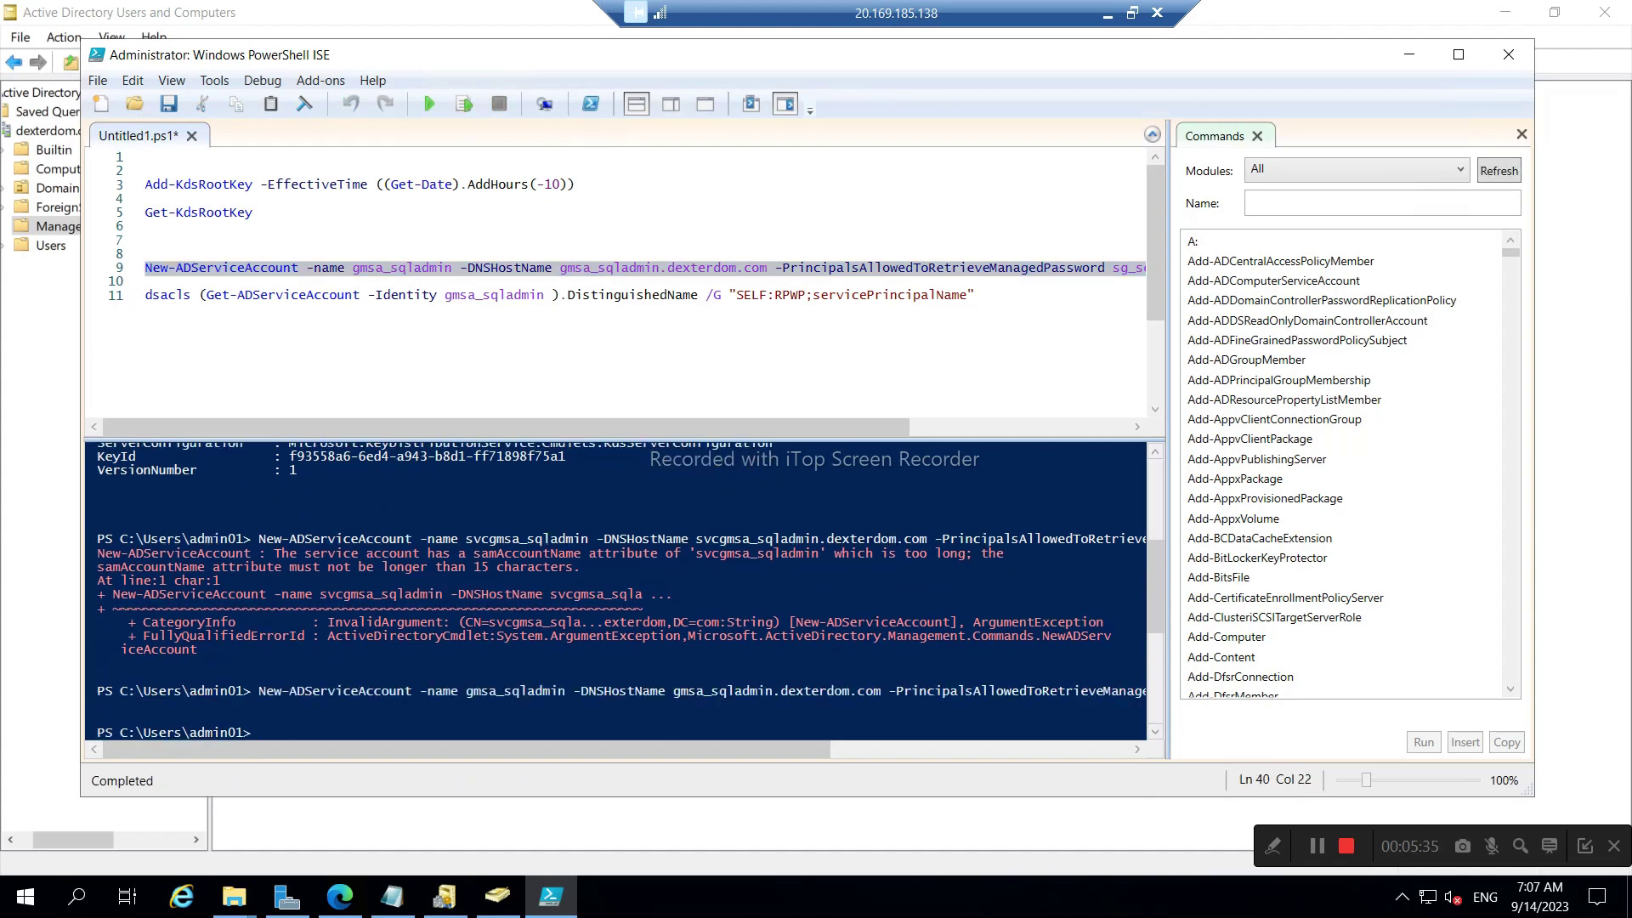
left_click_drag(807, 754, 981, 757)
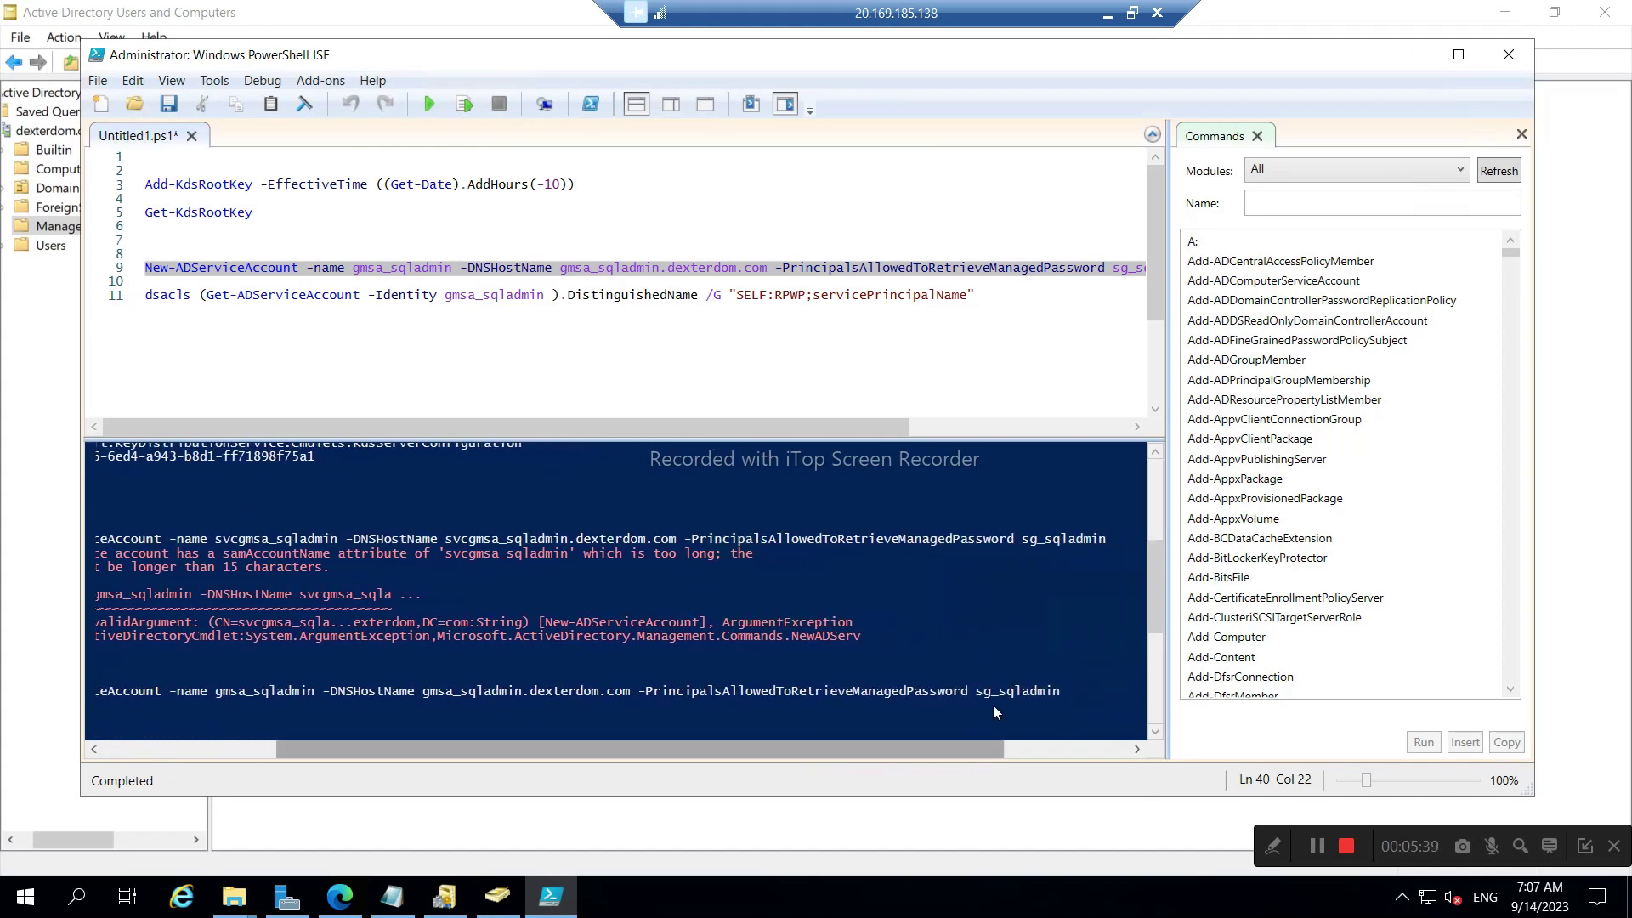
- Remove the stray space between gmsa_sqladmin and the closing parenthesis in the dsacls line
left_click_drag(806, 742, 490, 707)
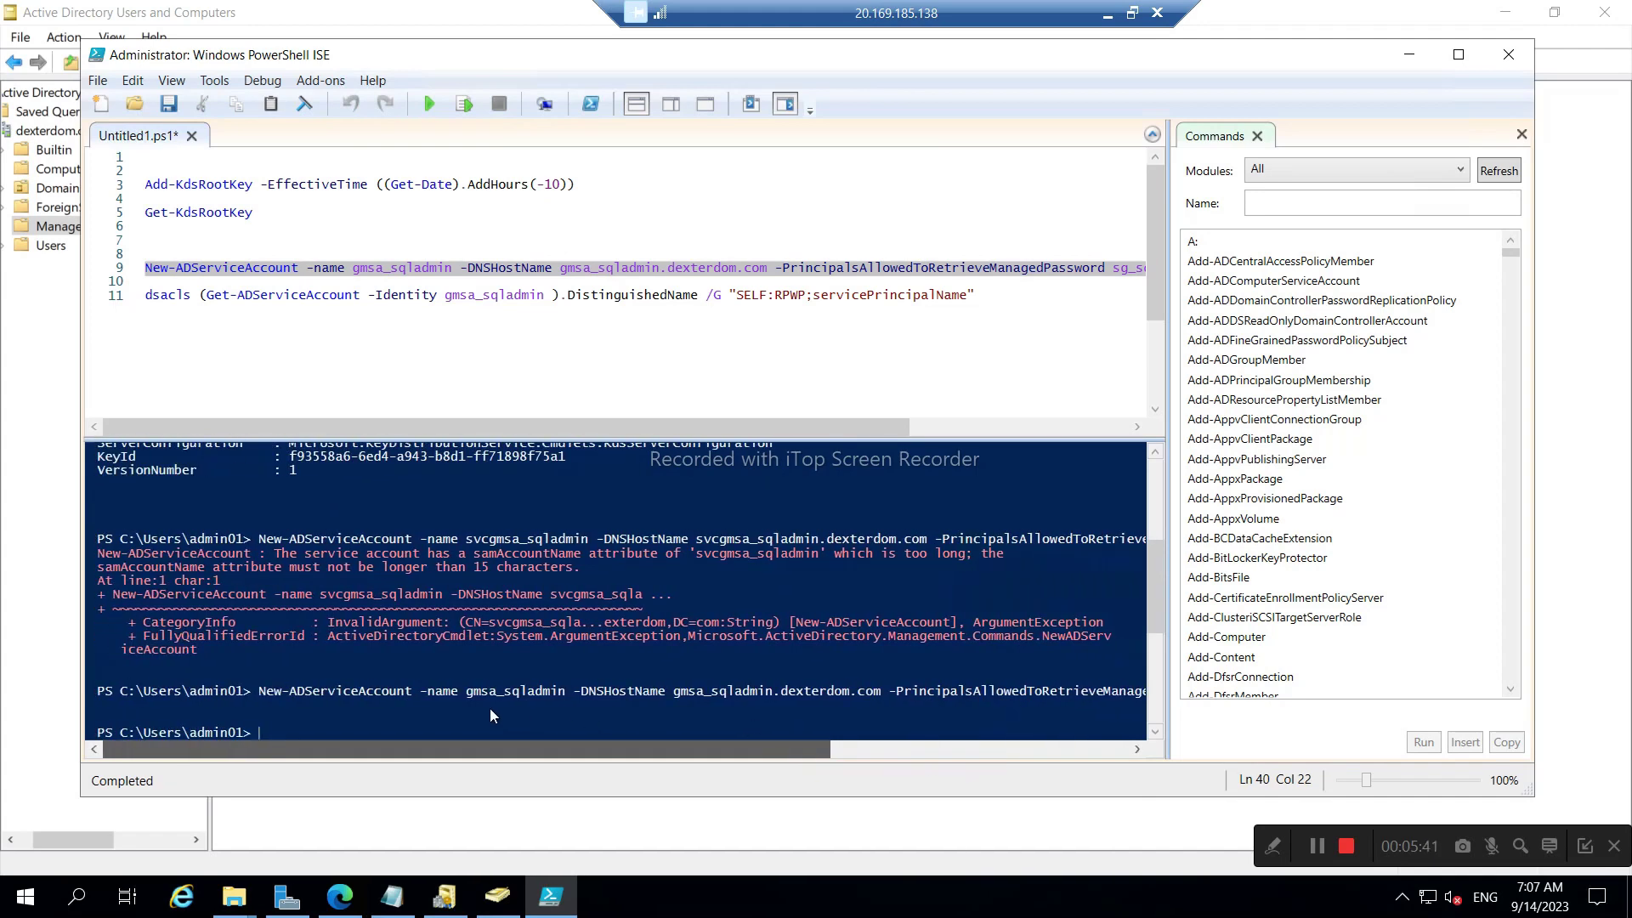
left_click(237, 294)
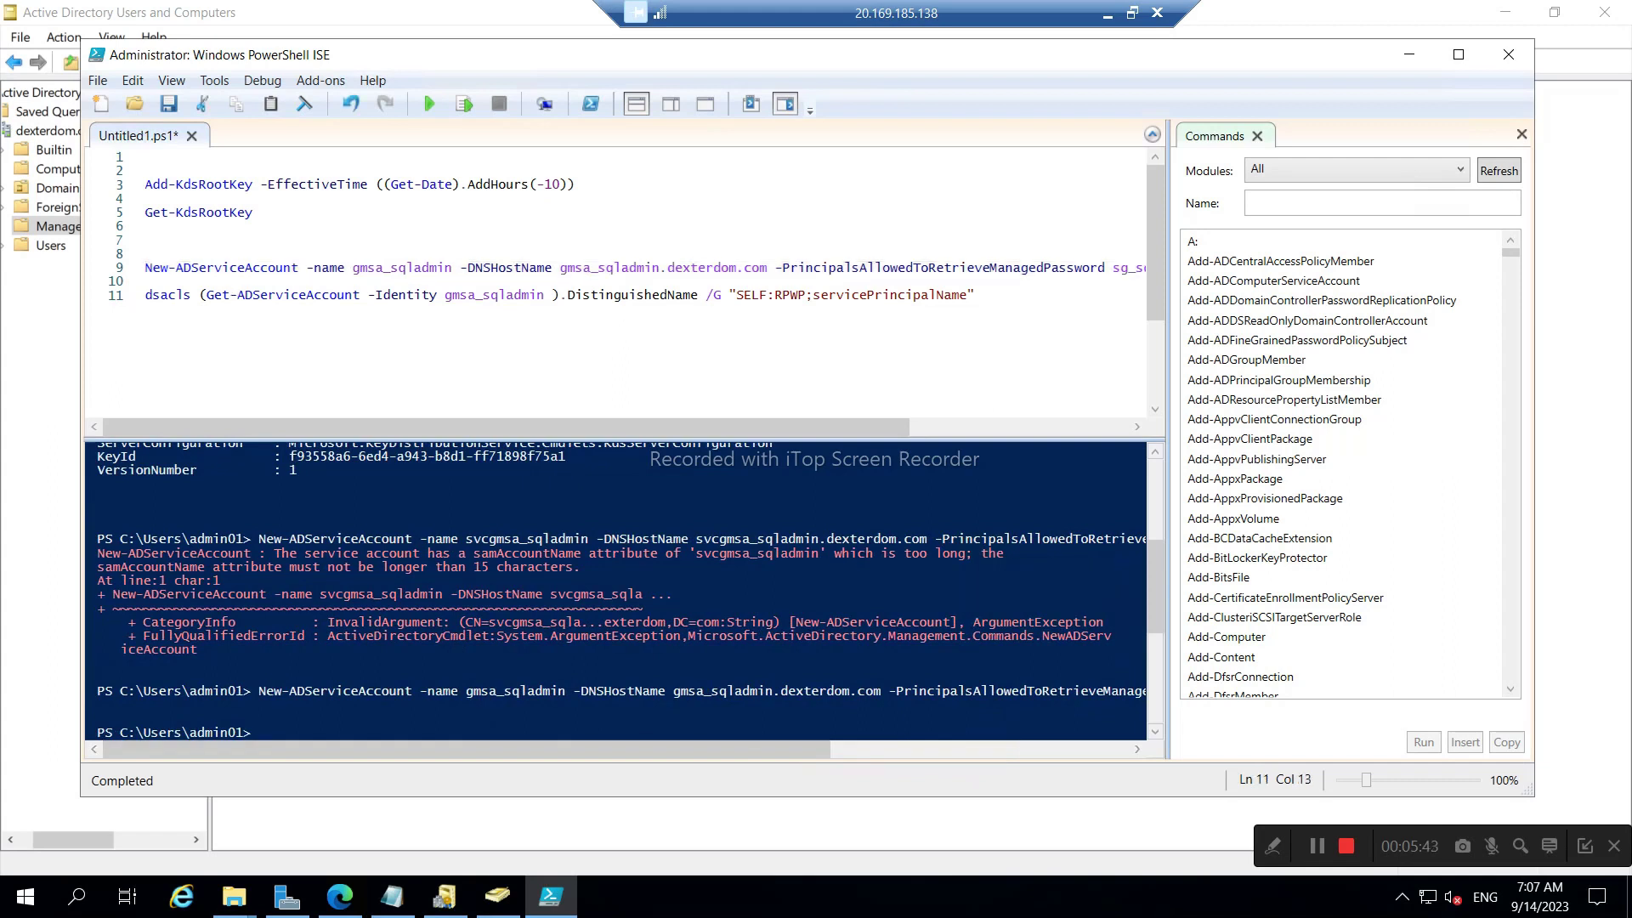
left_click_drag(990, 295, 144, 295)
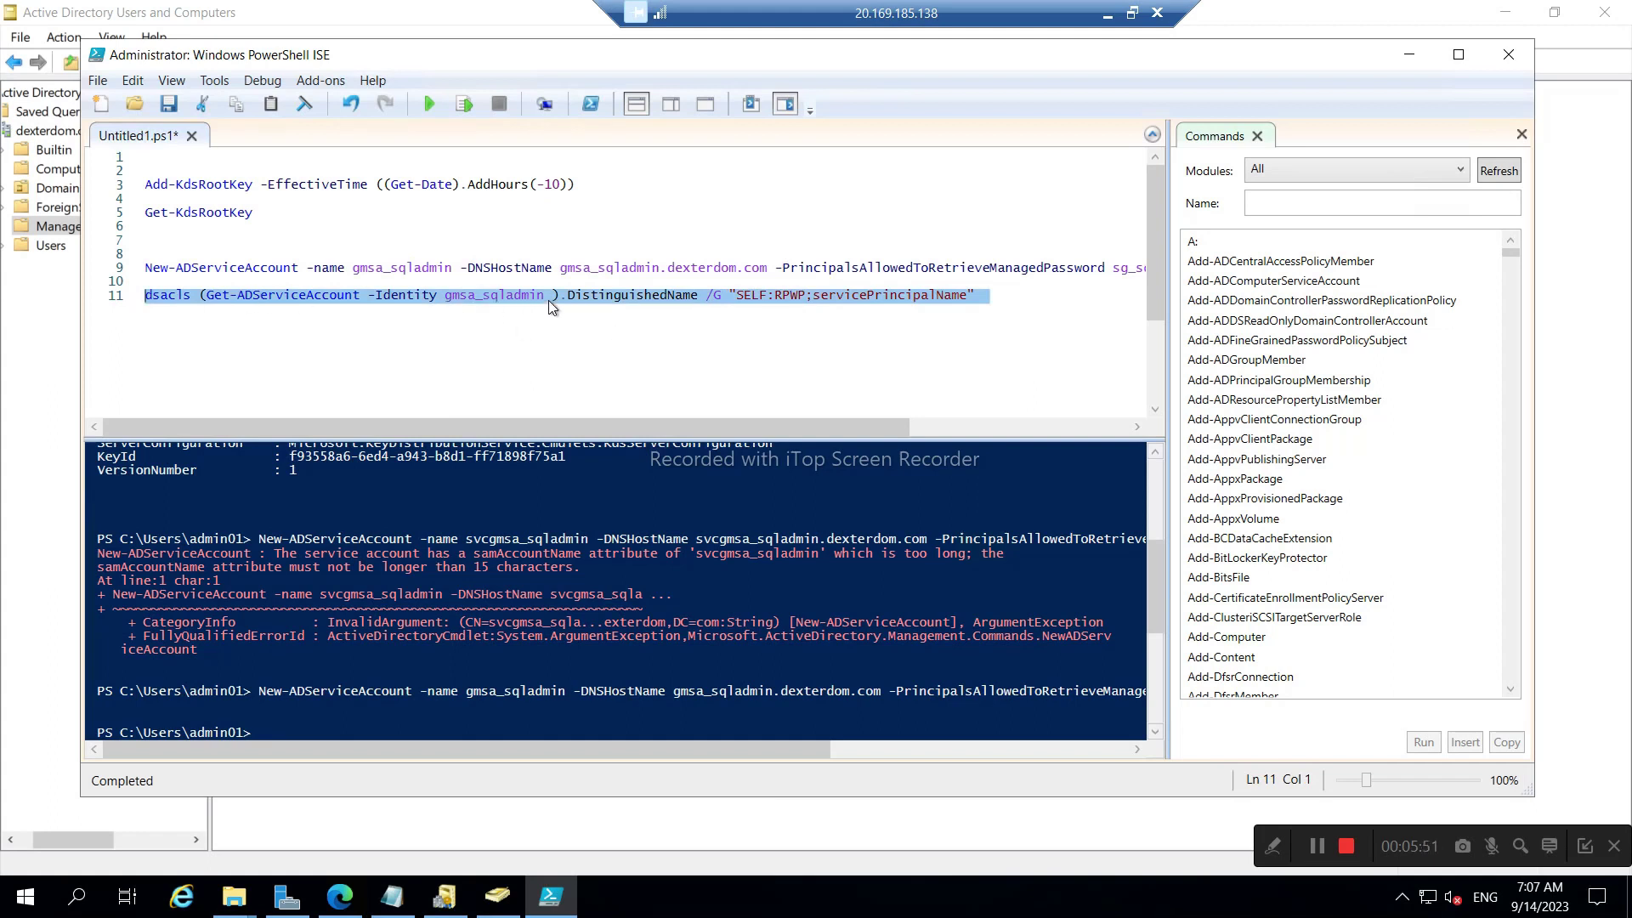
left_click(544, 295)
key("Delete")
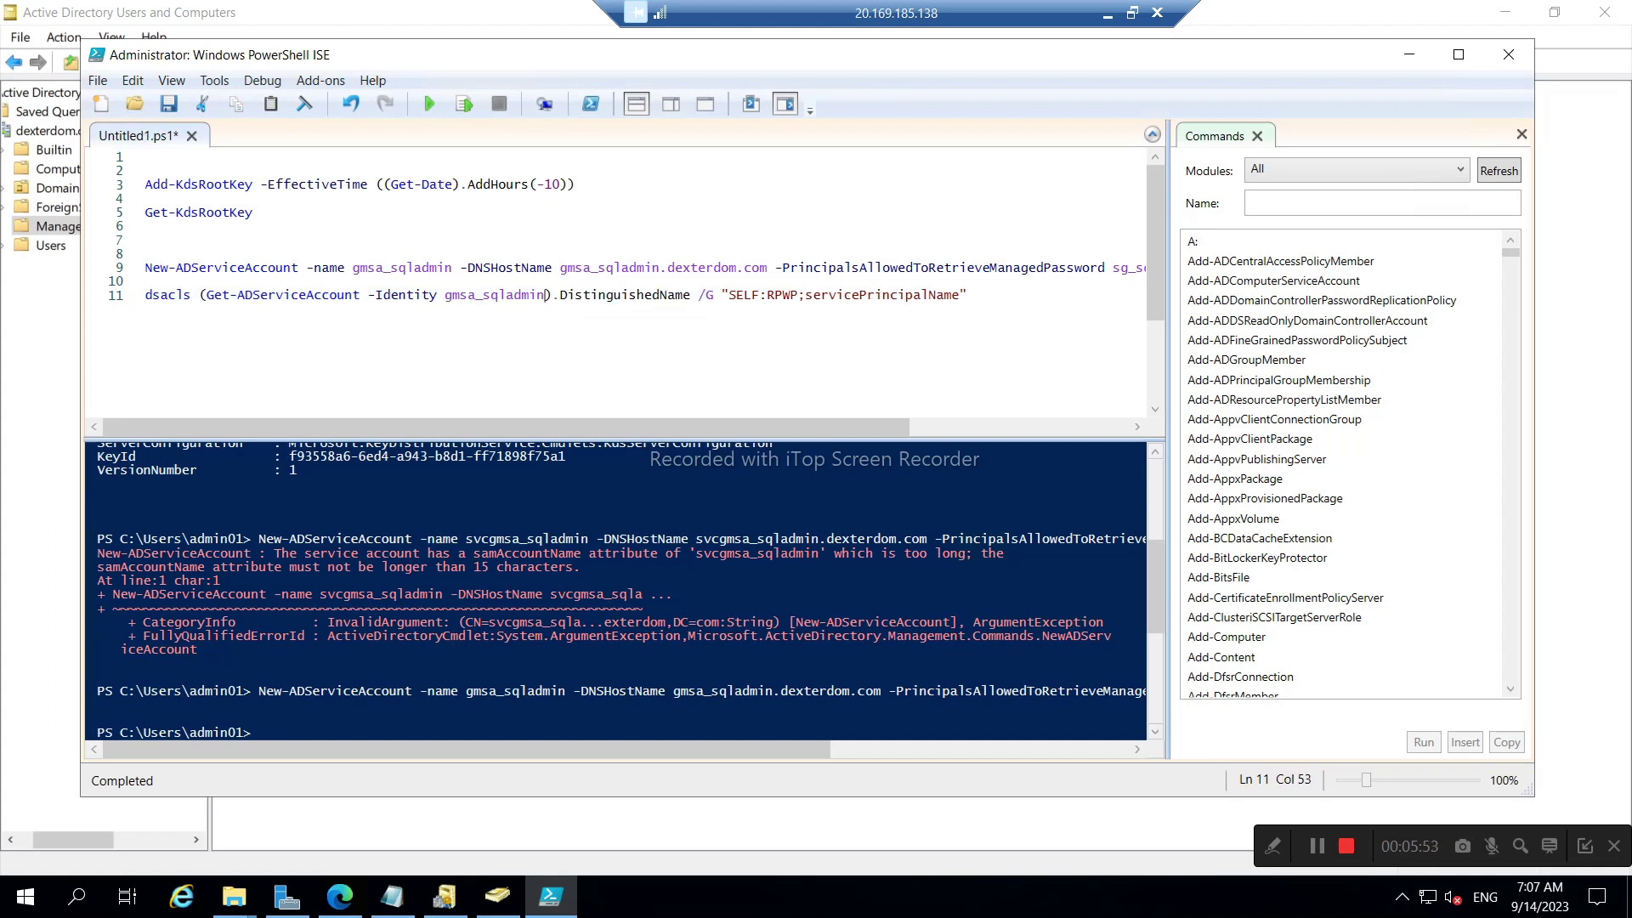
- Run only the dsacls line to grant gmsa_sqladmin SELF:RPWP on servicePrincipalName, and check its output
key("End")
key("shift+Home")
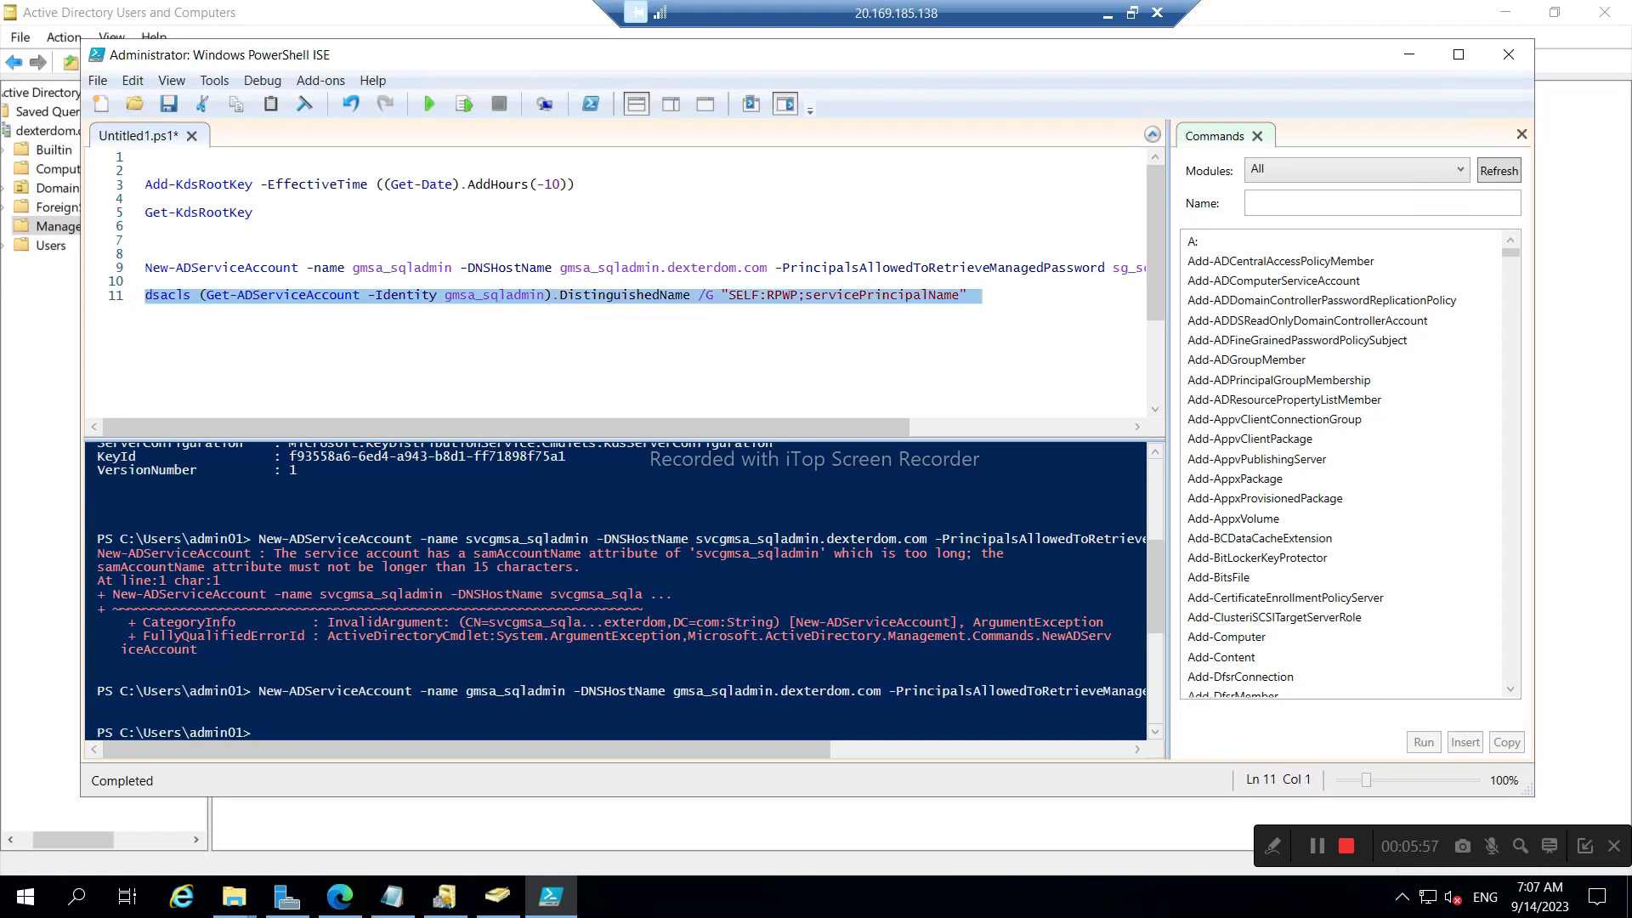
left_click(464, 103)
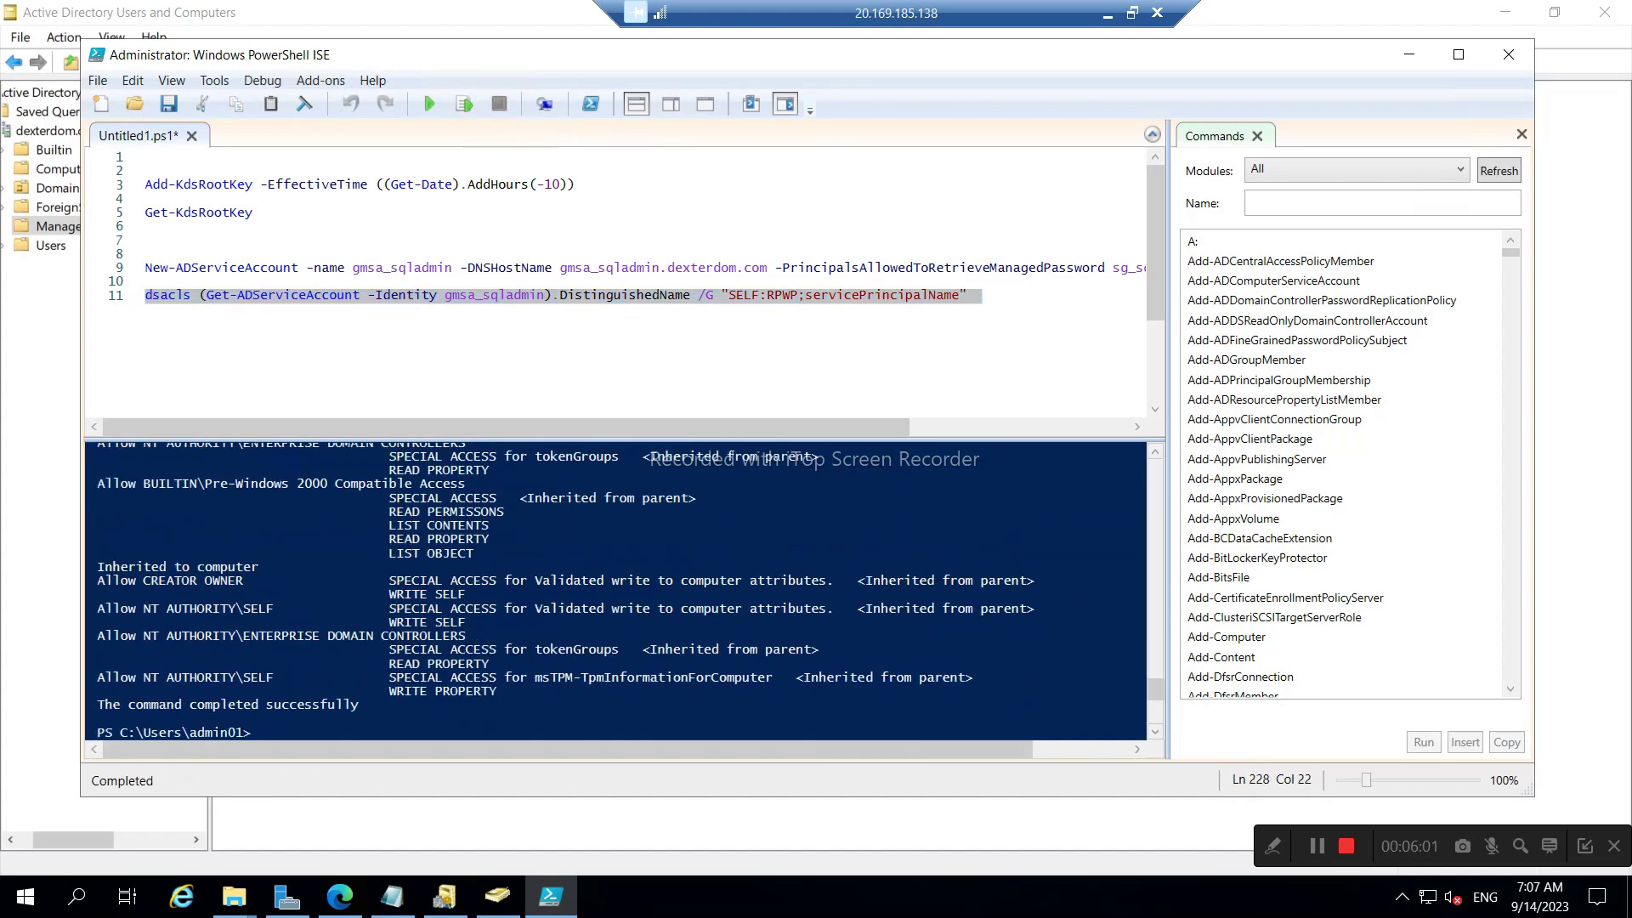
scroll(630, 590, "up", 3)
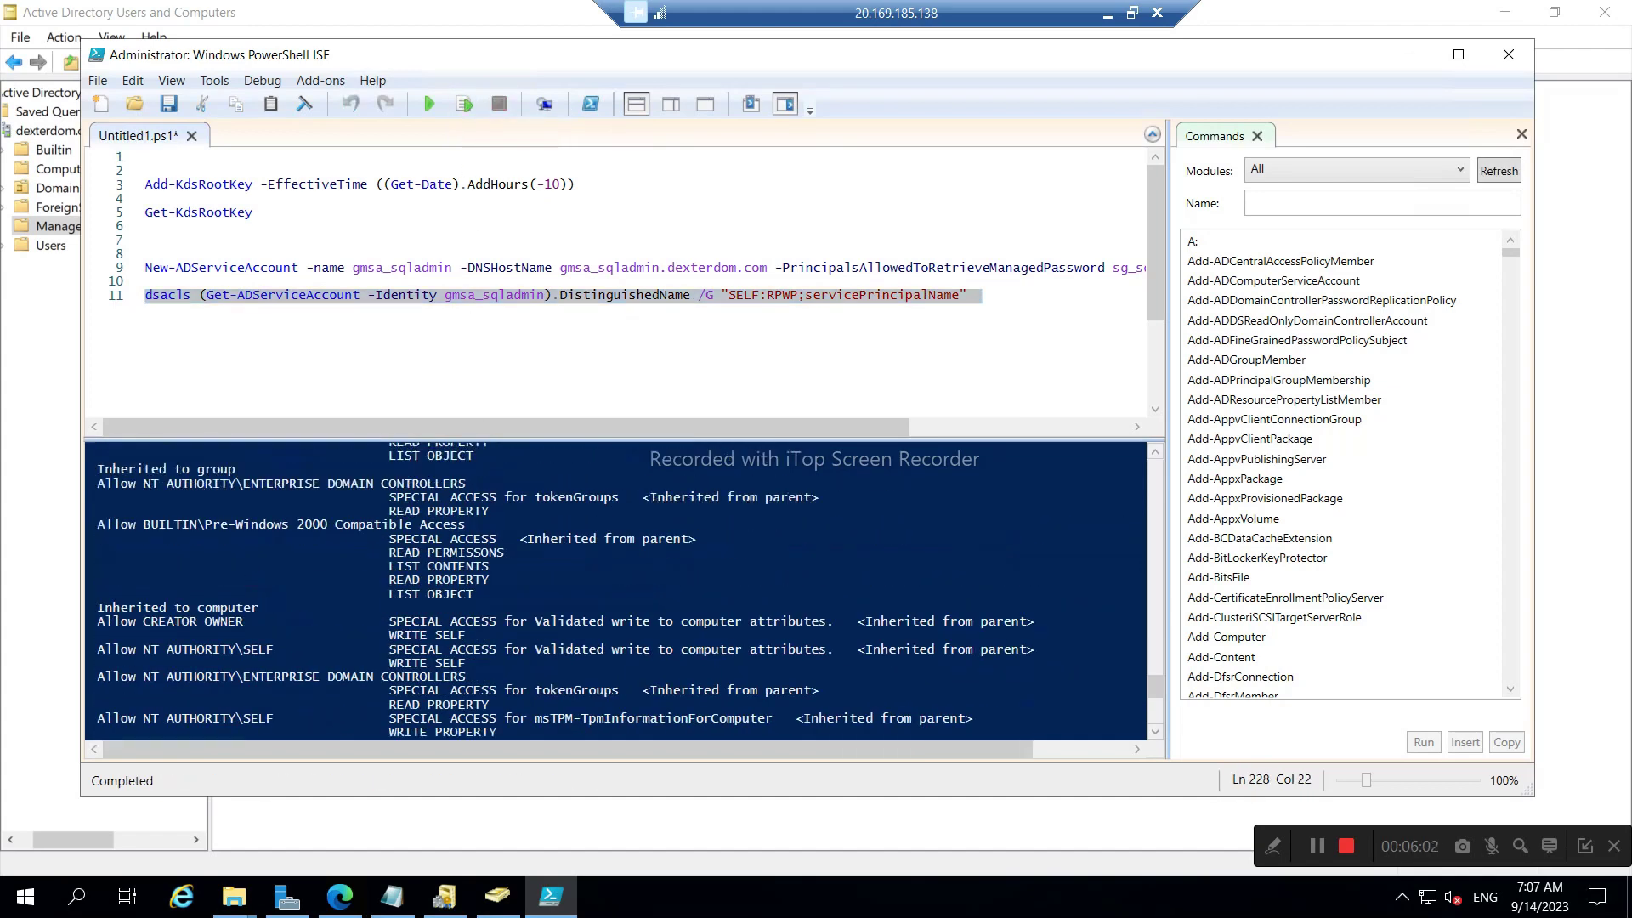
- Switch to Active Directory Users and Computers, refresh Managed Service Accounts, and view the contents and properties of gmsa_sqladmin
left_click(55, 344)
right_click(341, 274)
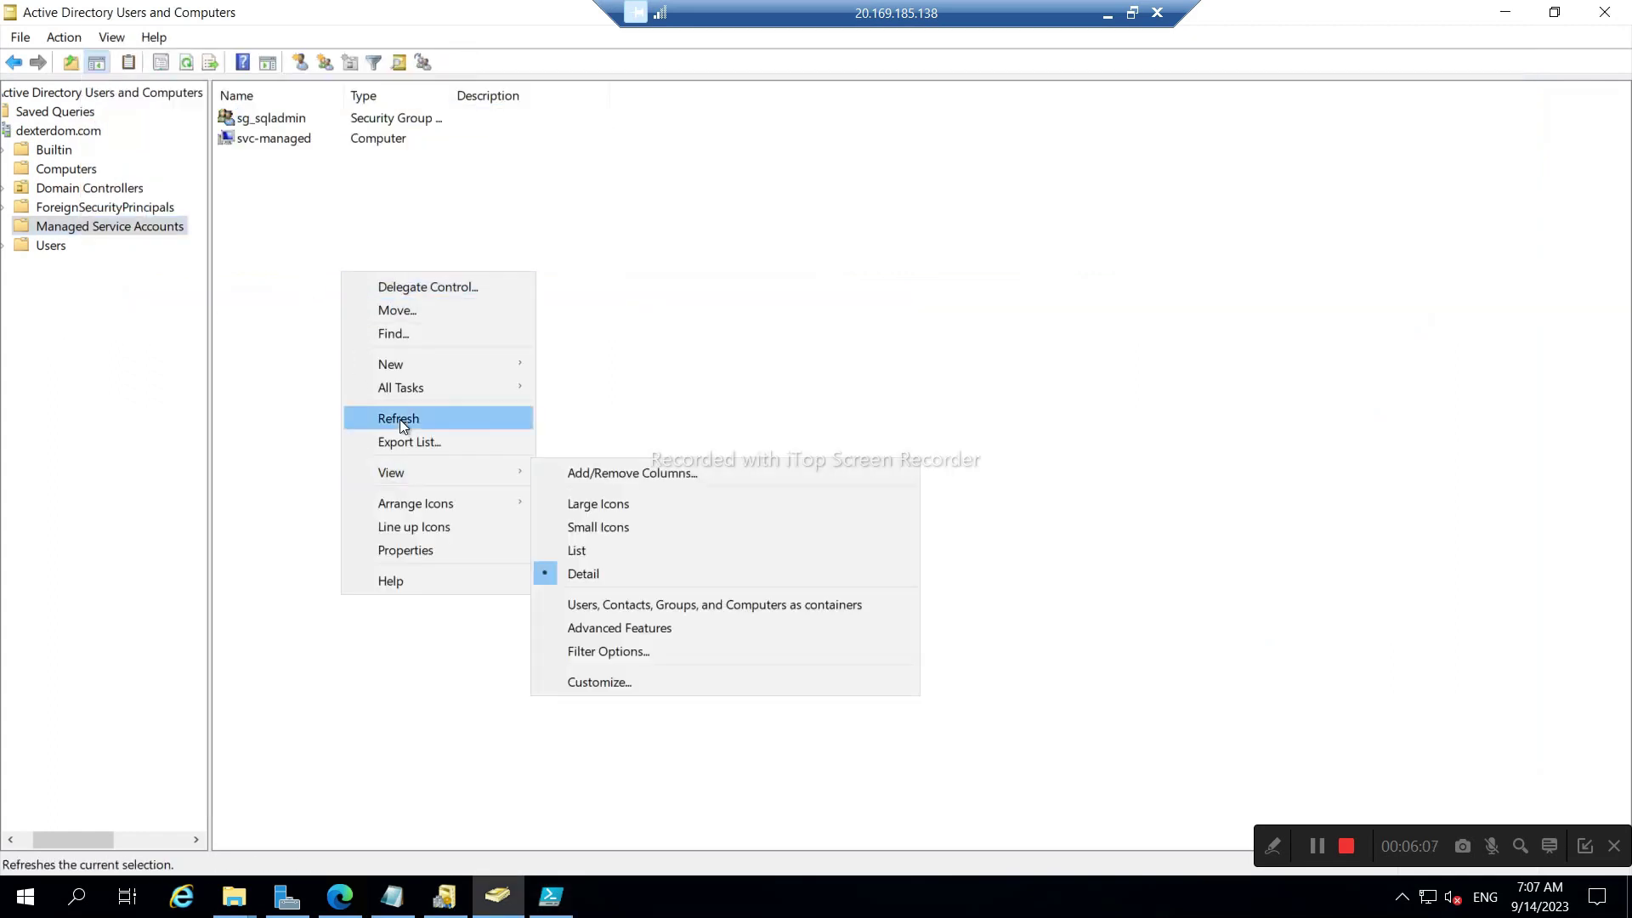
left_click(400, 420)
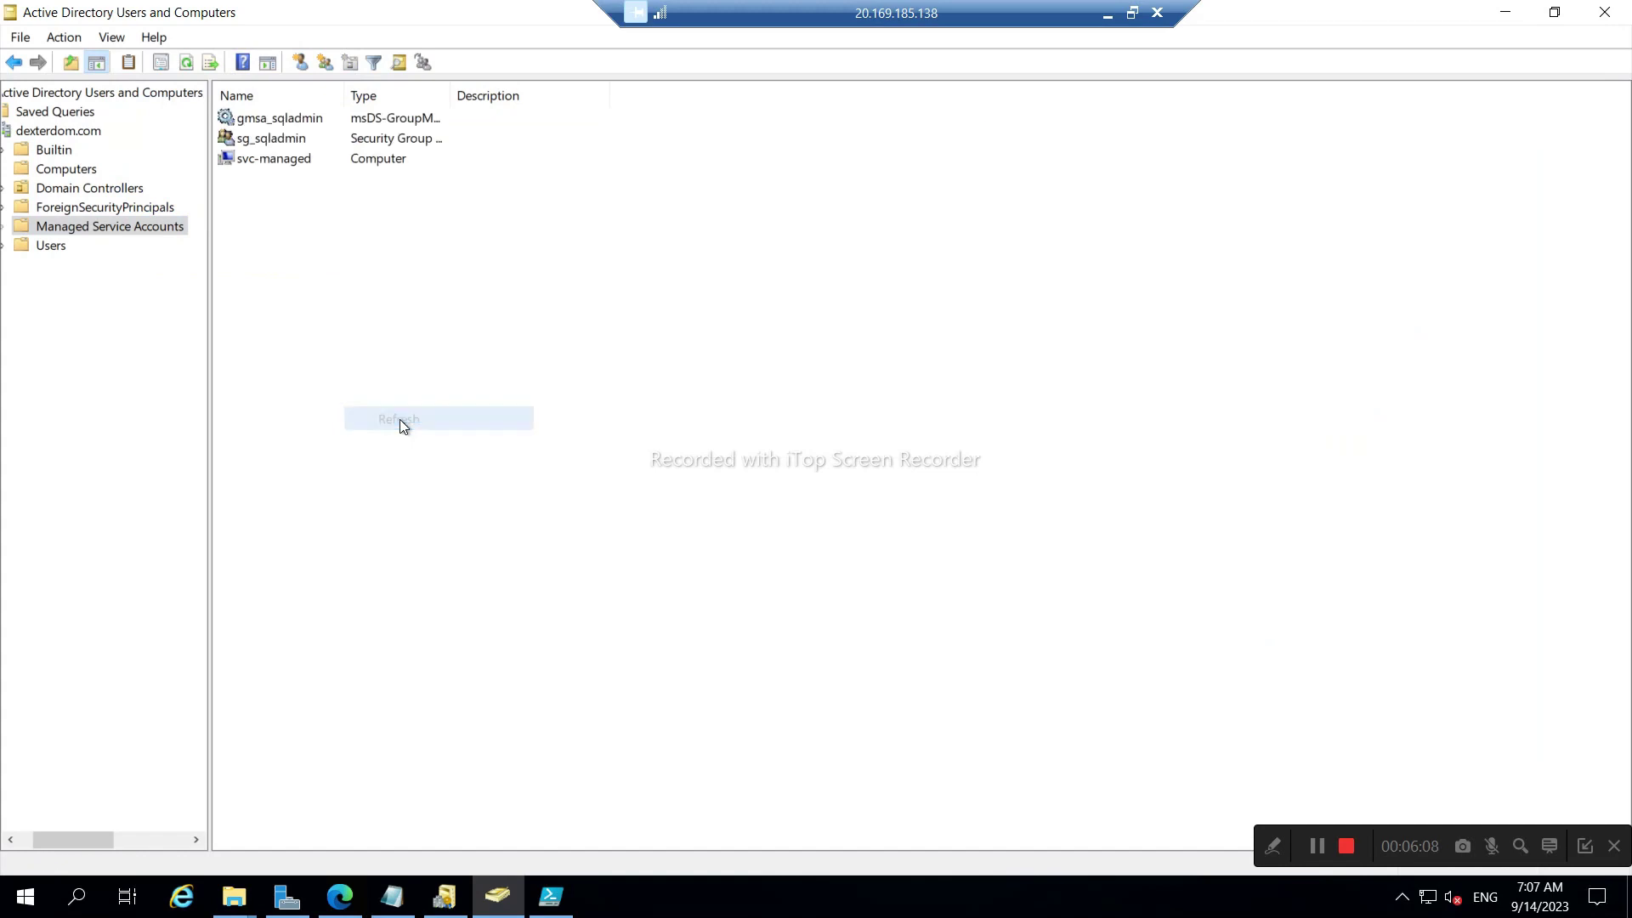
double_click(274, 125)
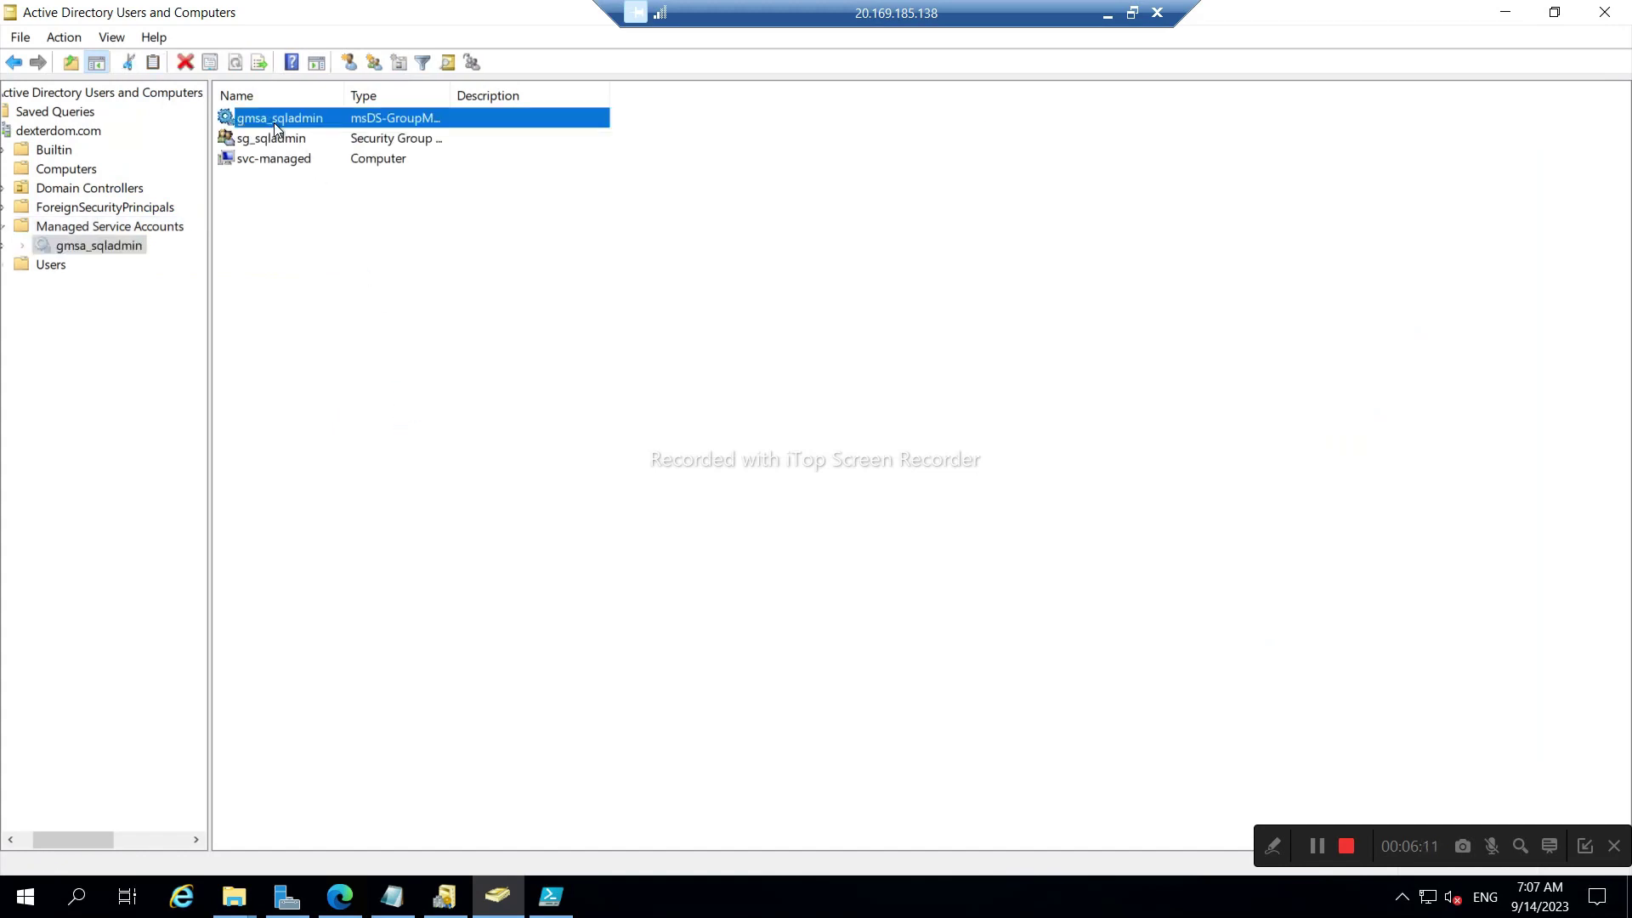
left_click(85, 246)
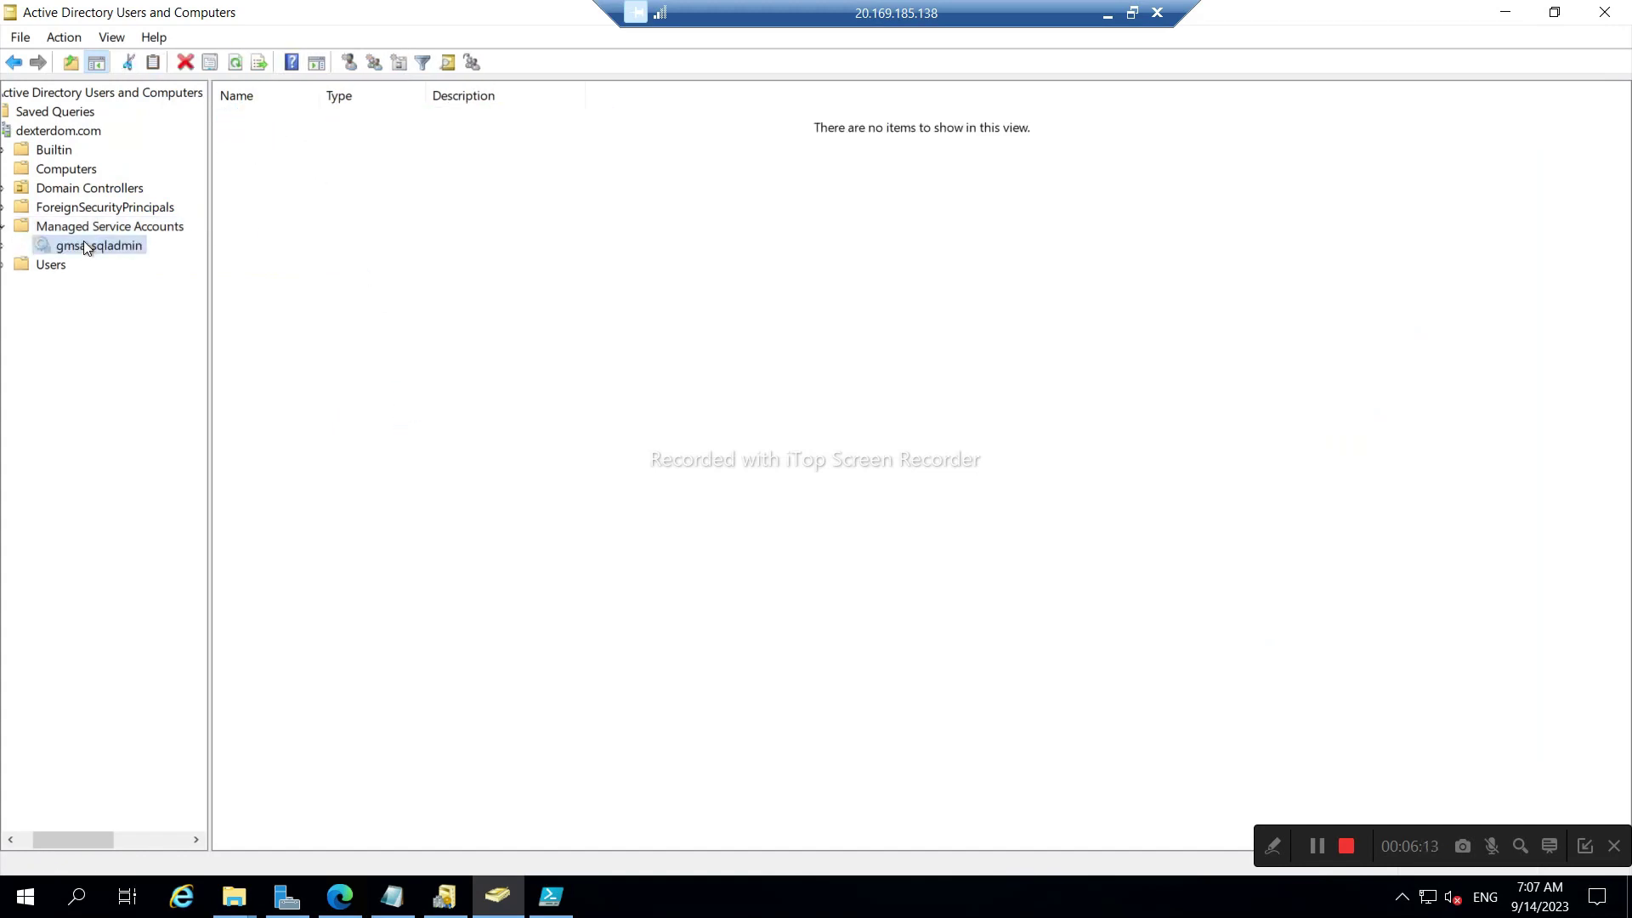
left_click(96, 227)
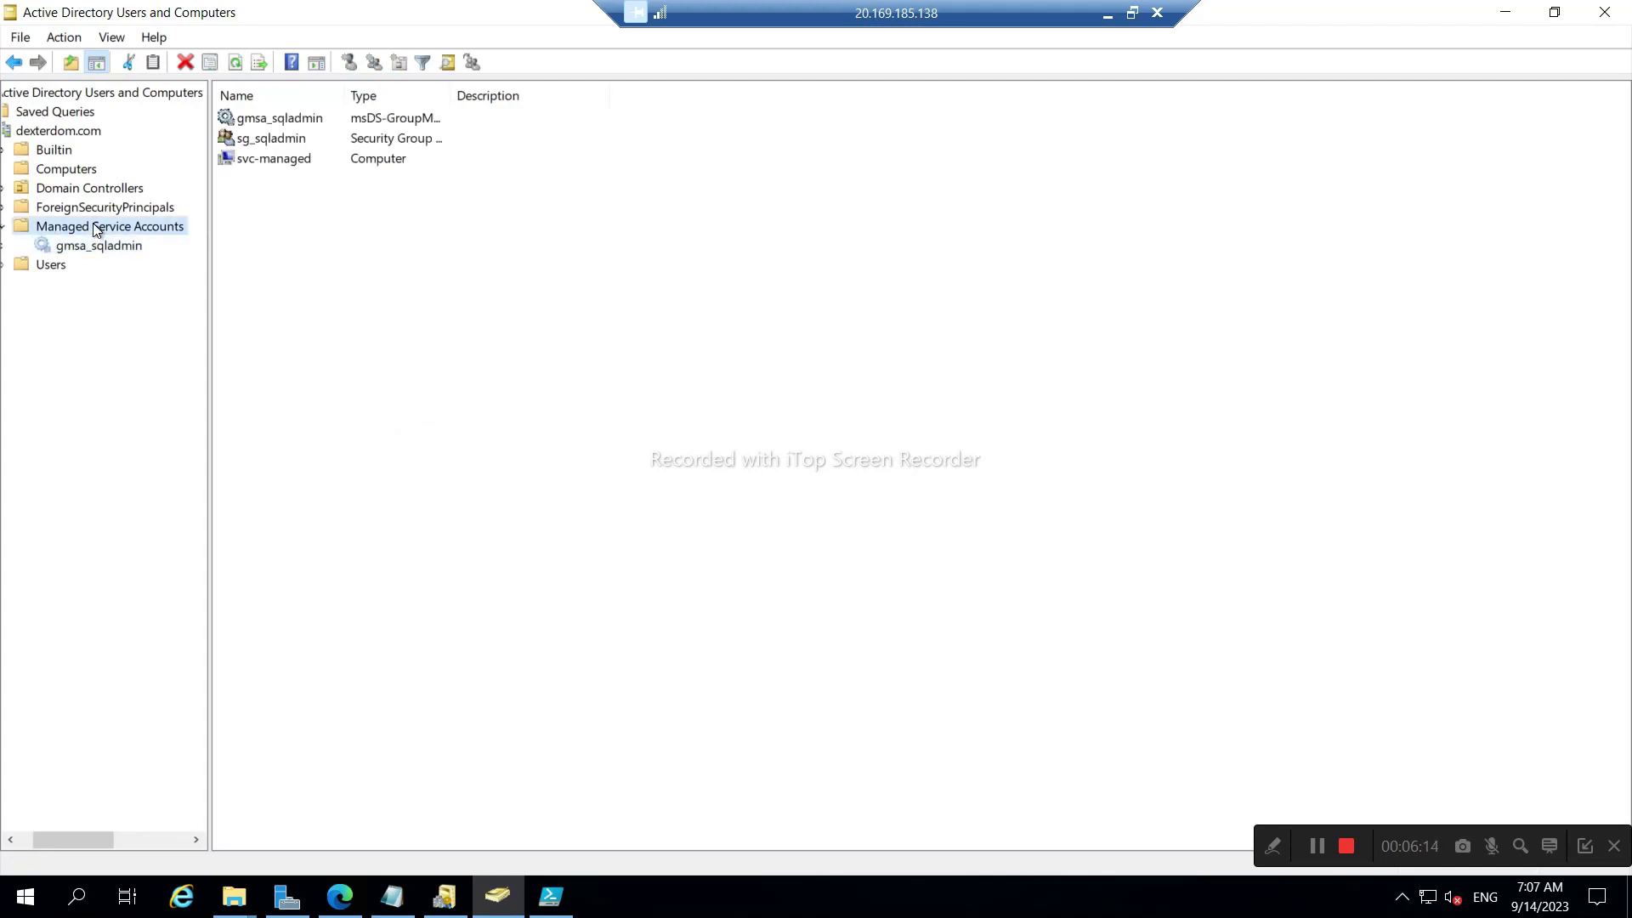
right_click(257, 128)
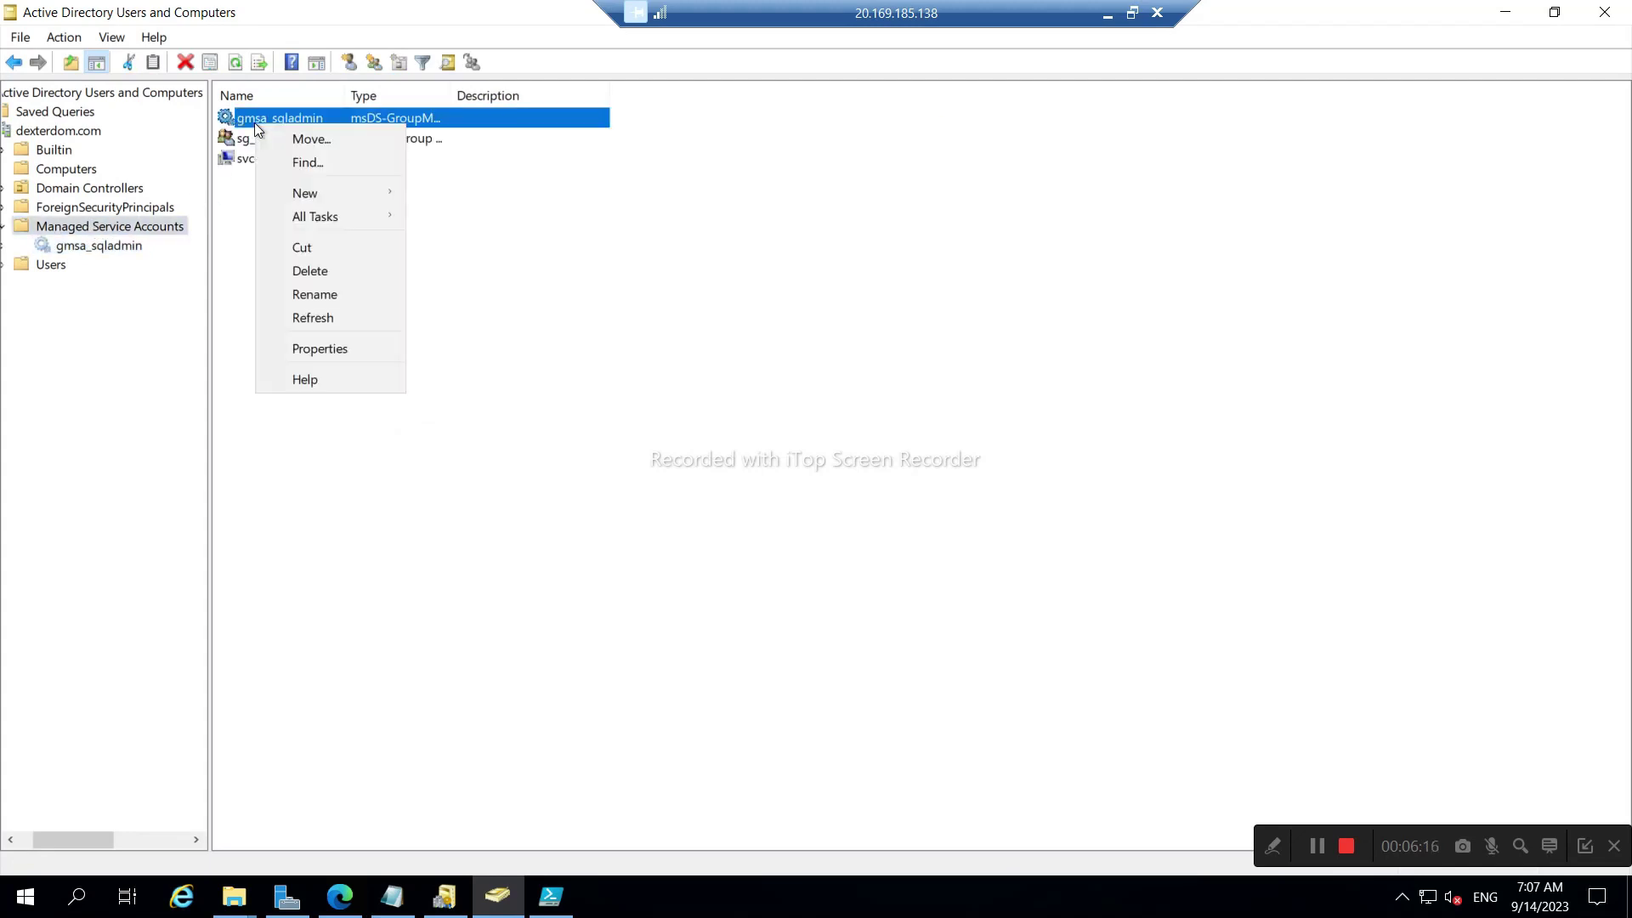
left_click(335, 349)
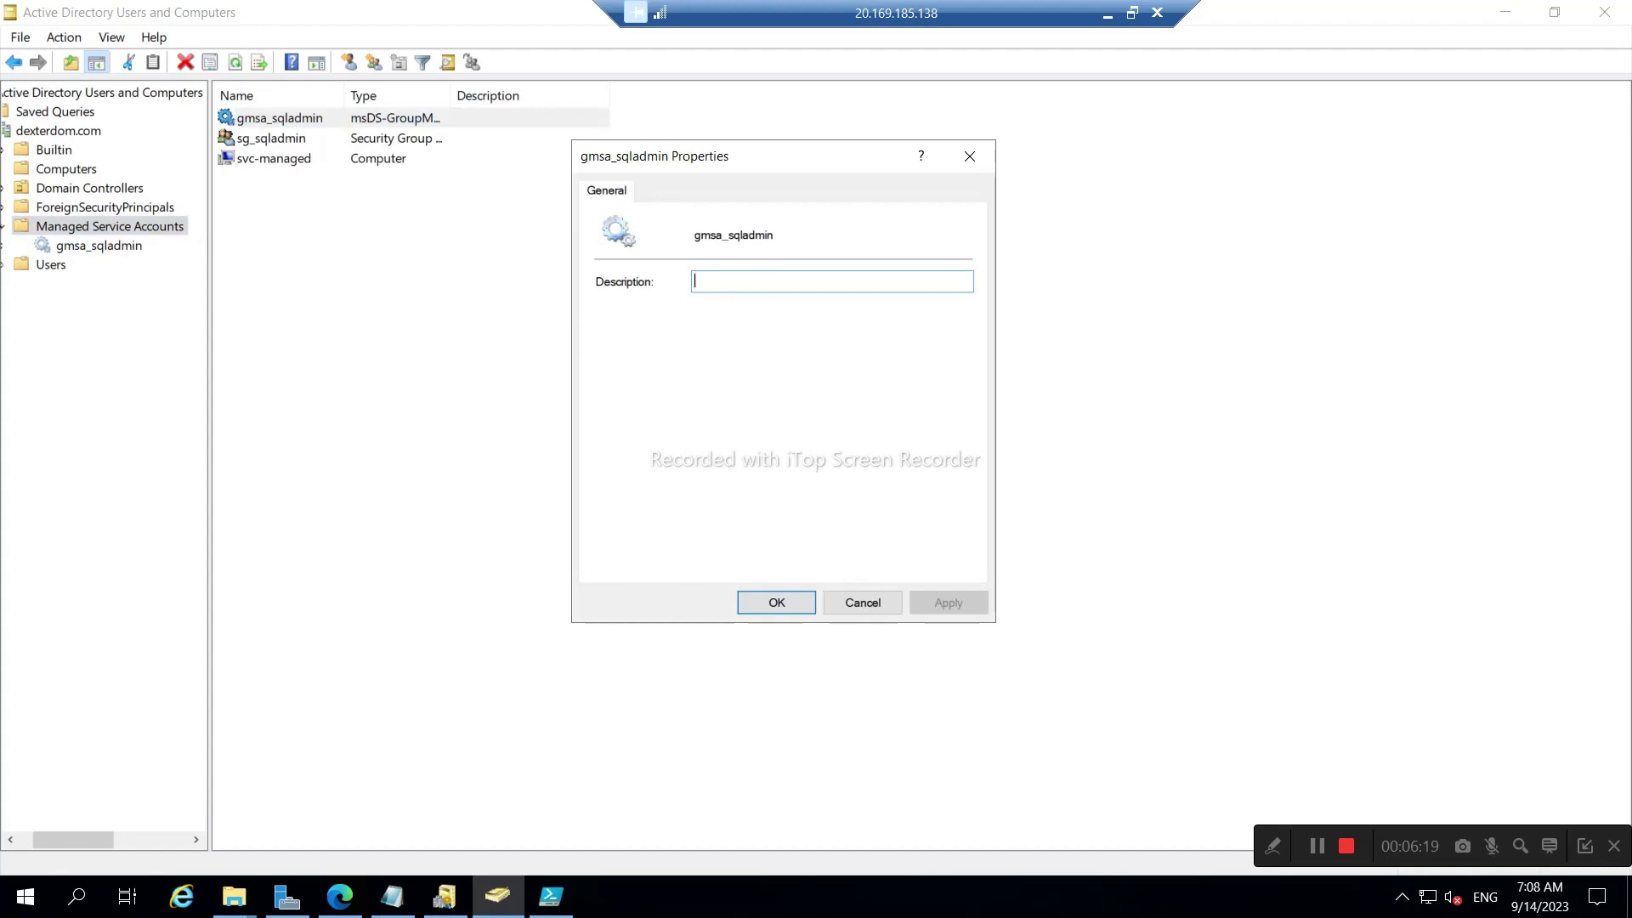
left_click(970, 159)
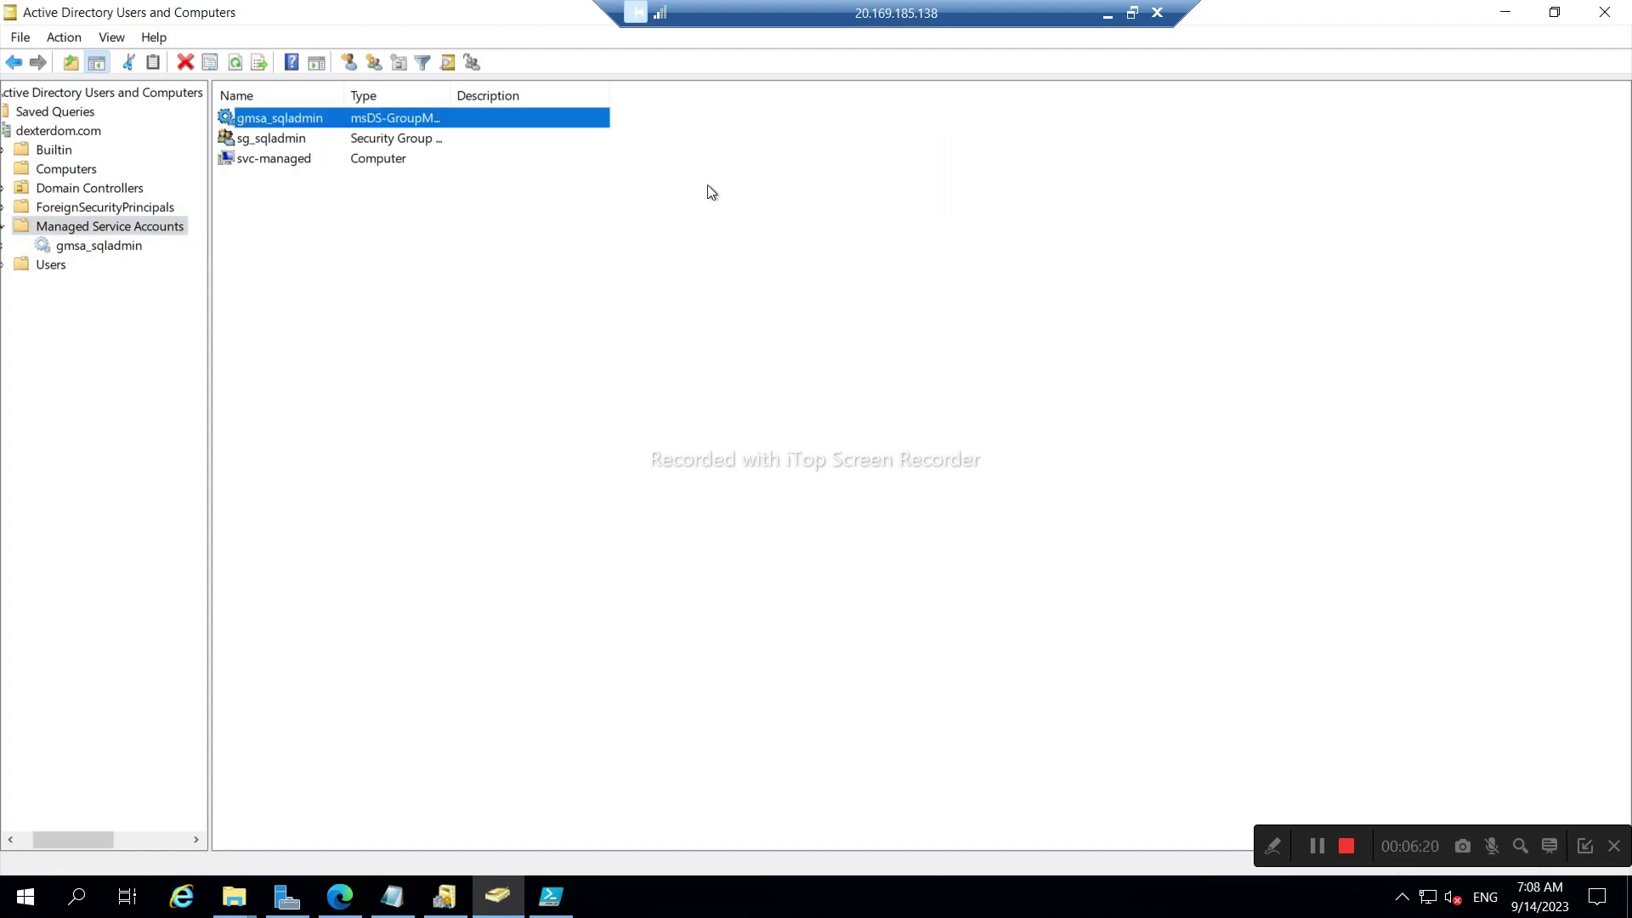
- Review the members, group memberships and manager details in the properties of the sg_sqladmin group
left_click(242, 143)
right_click(243, 149)
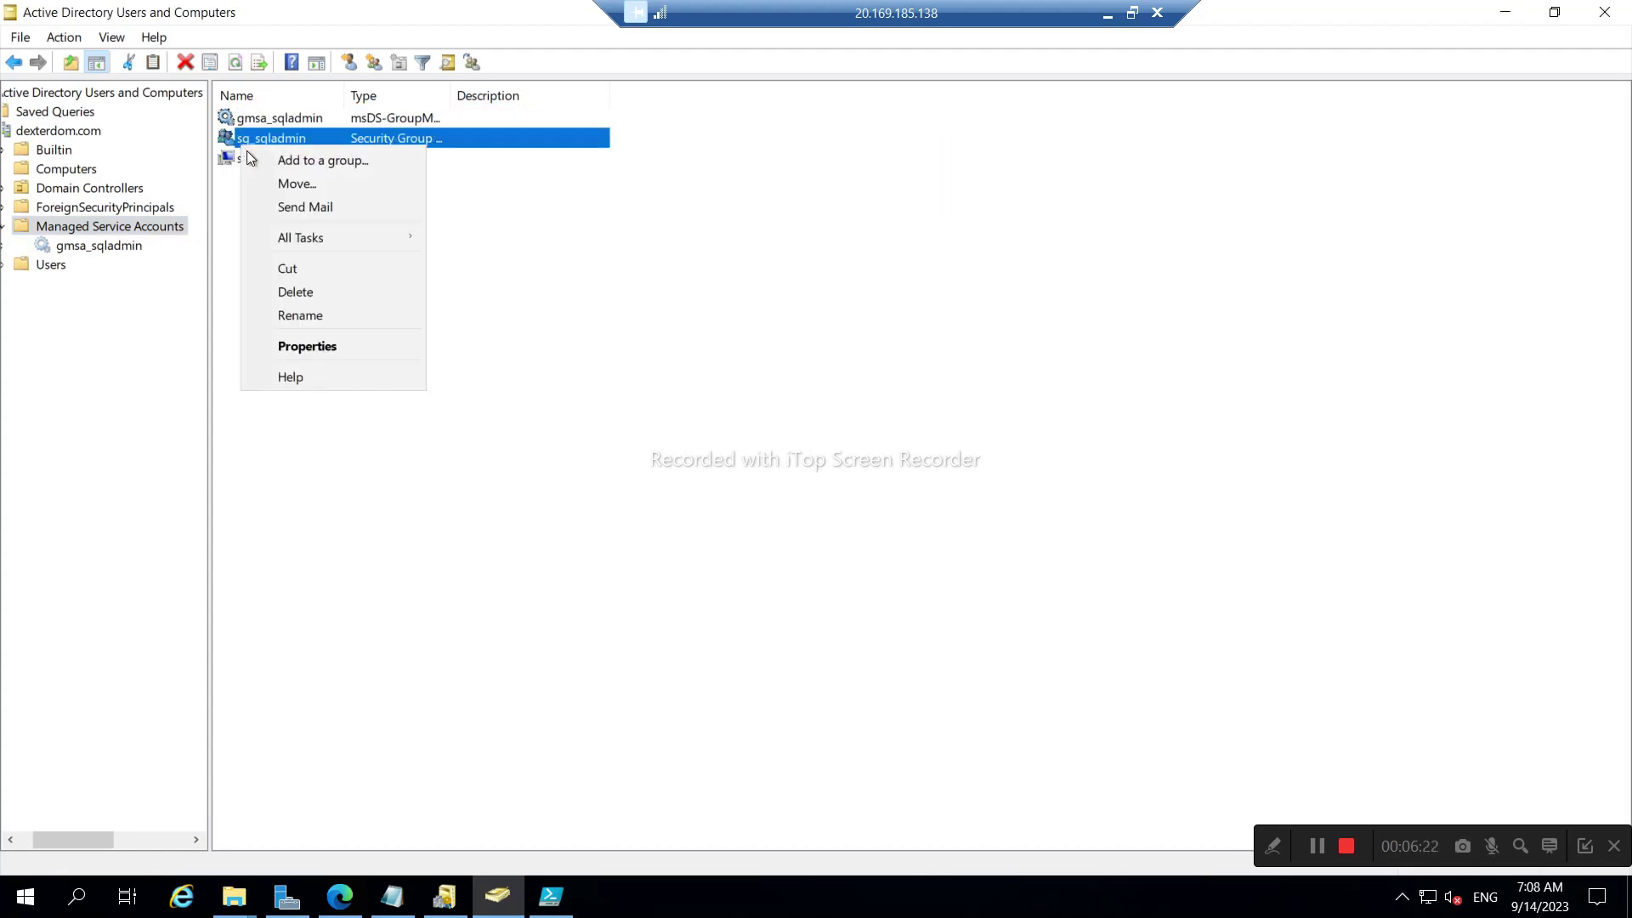
left_click(302, 349)
left_click(671, 194)
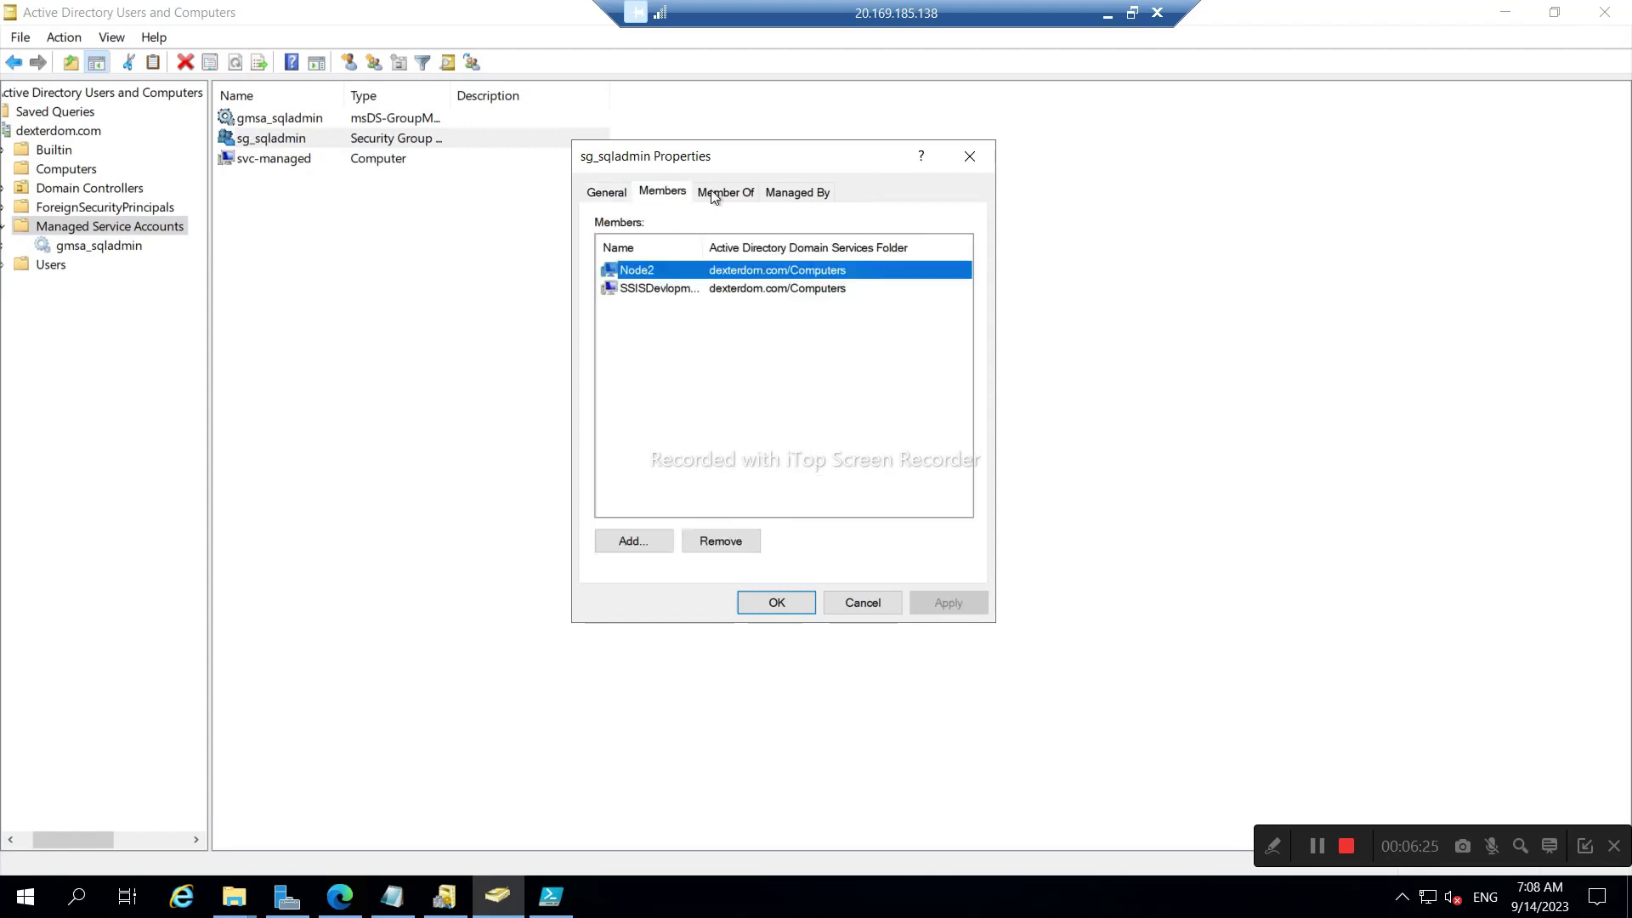
left_click(727, 193)
left_click(784, 193)
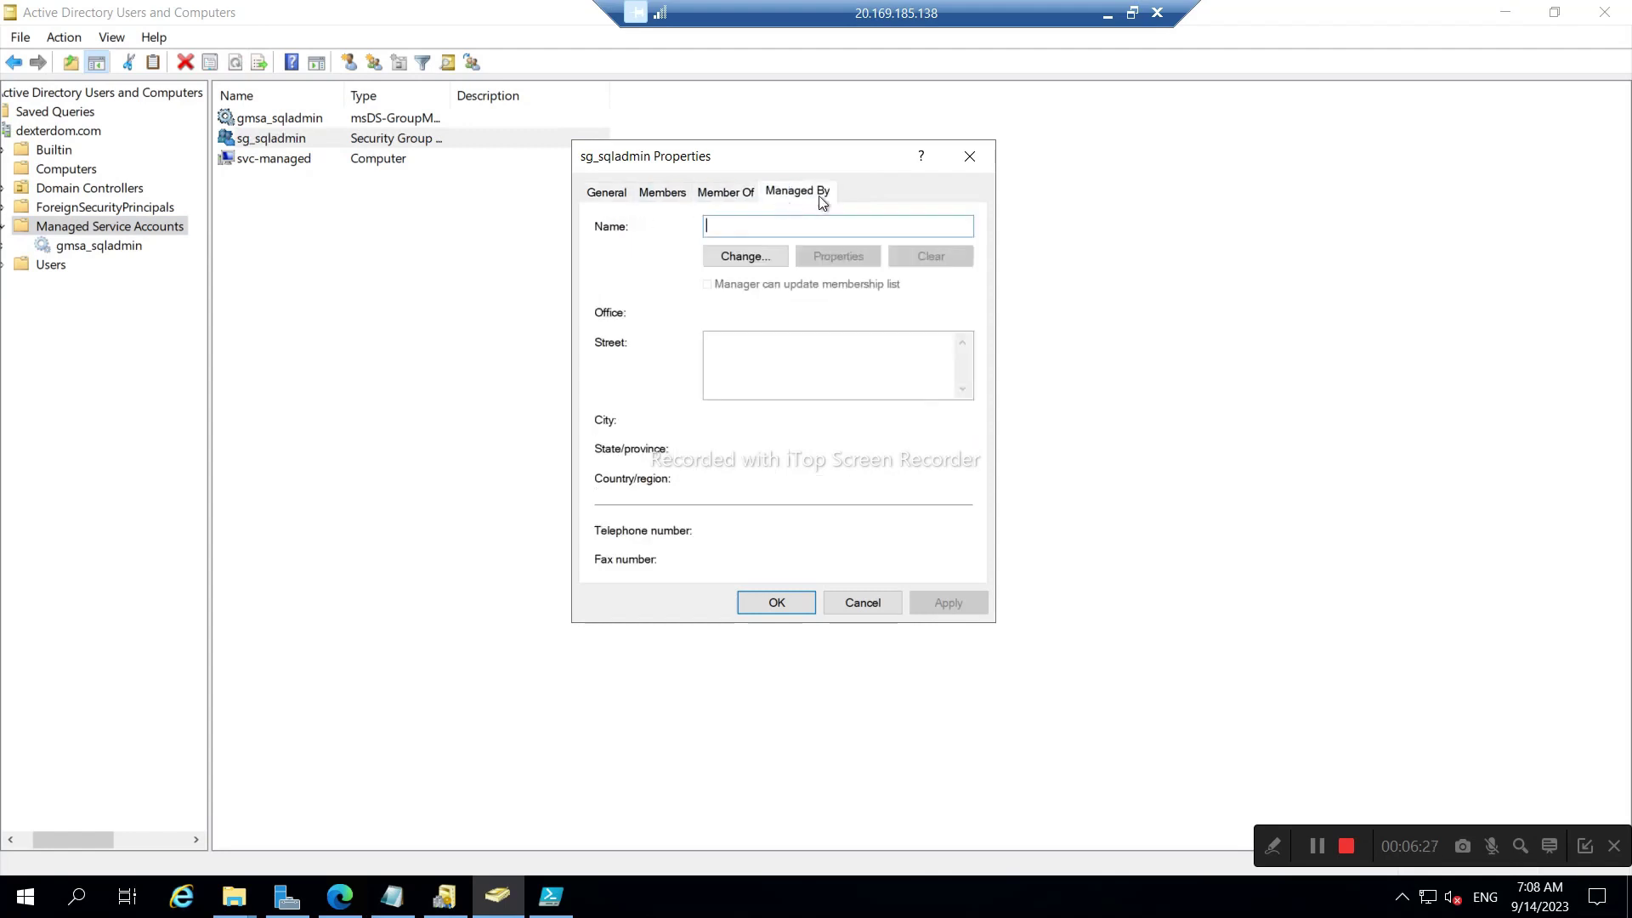
key("Escape")
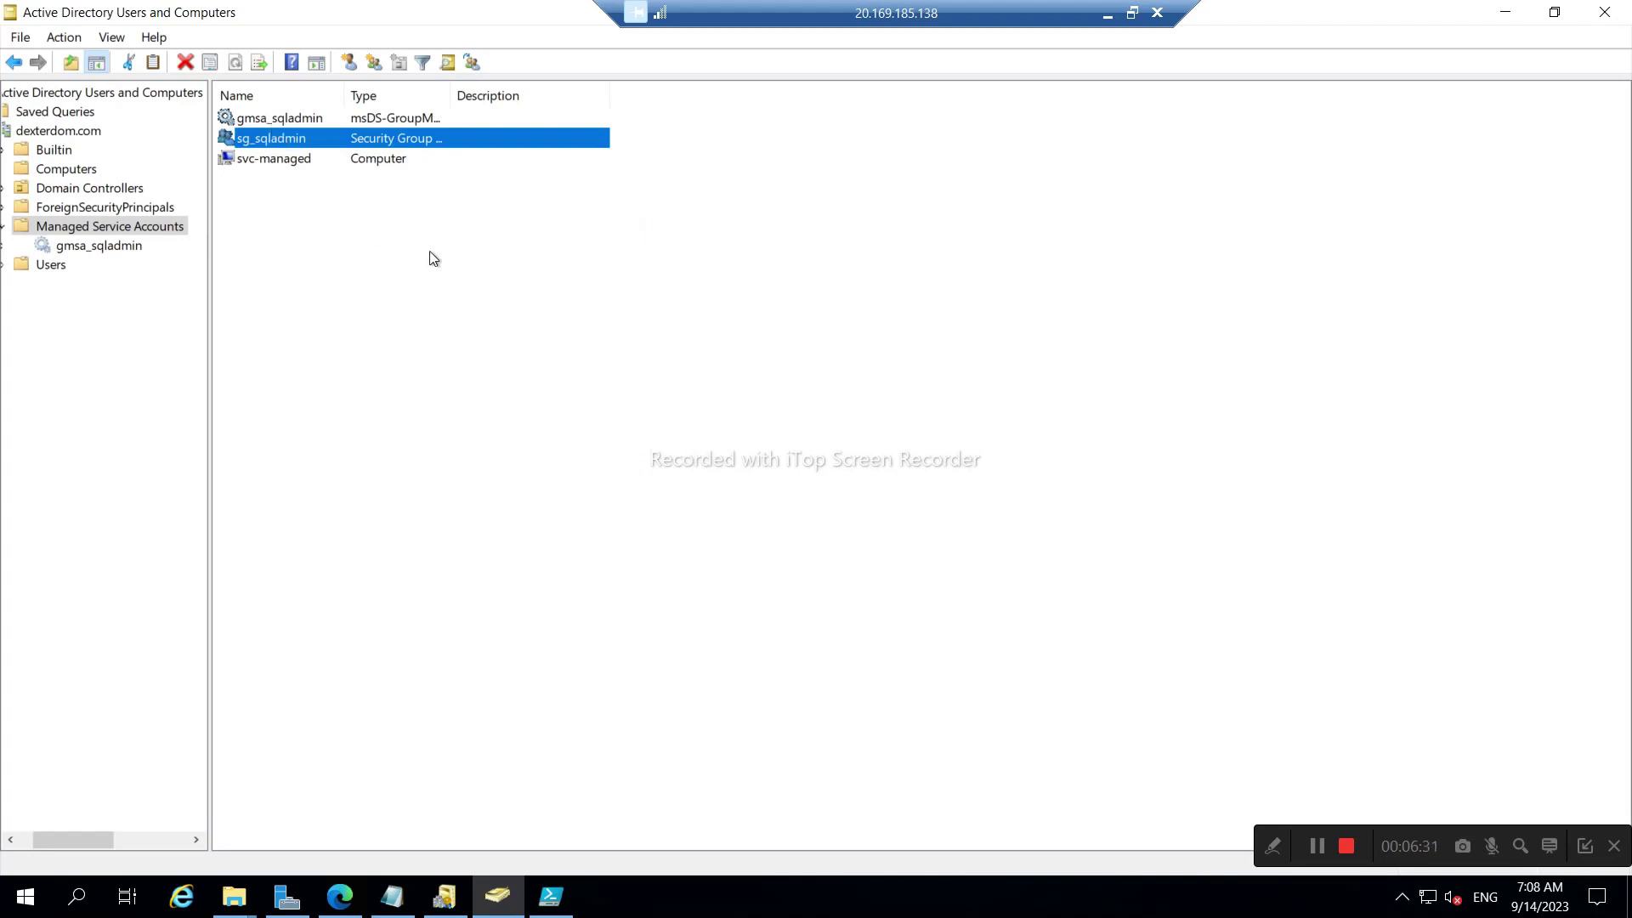
- Switch to the SSISDevlopment remote session and refresh the SQL Server Services list in SQL Server Configuration Manager
left_click(1104, 15)
mouse_move(1157, 903)
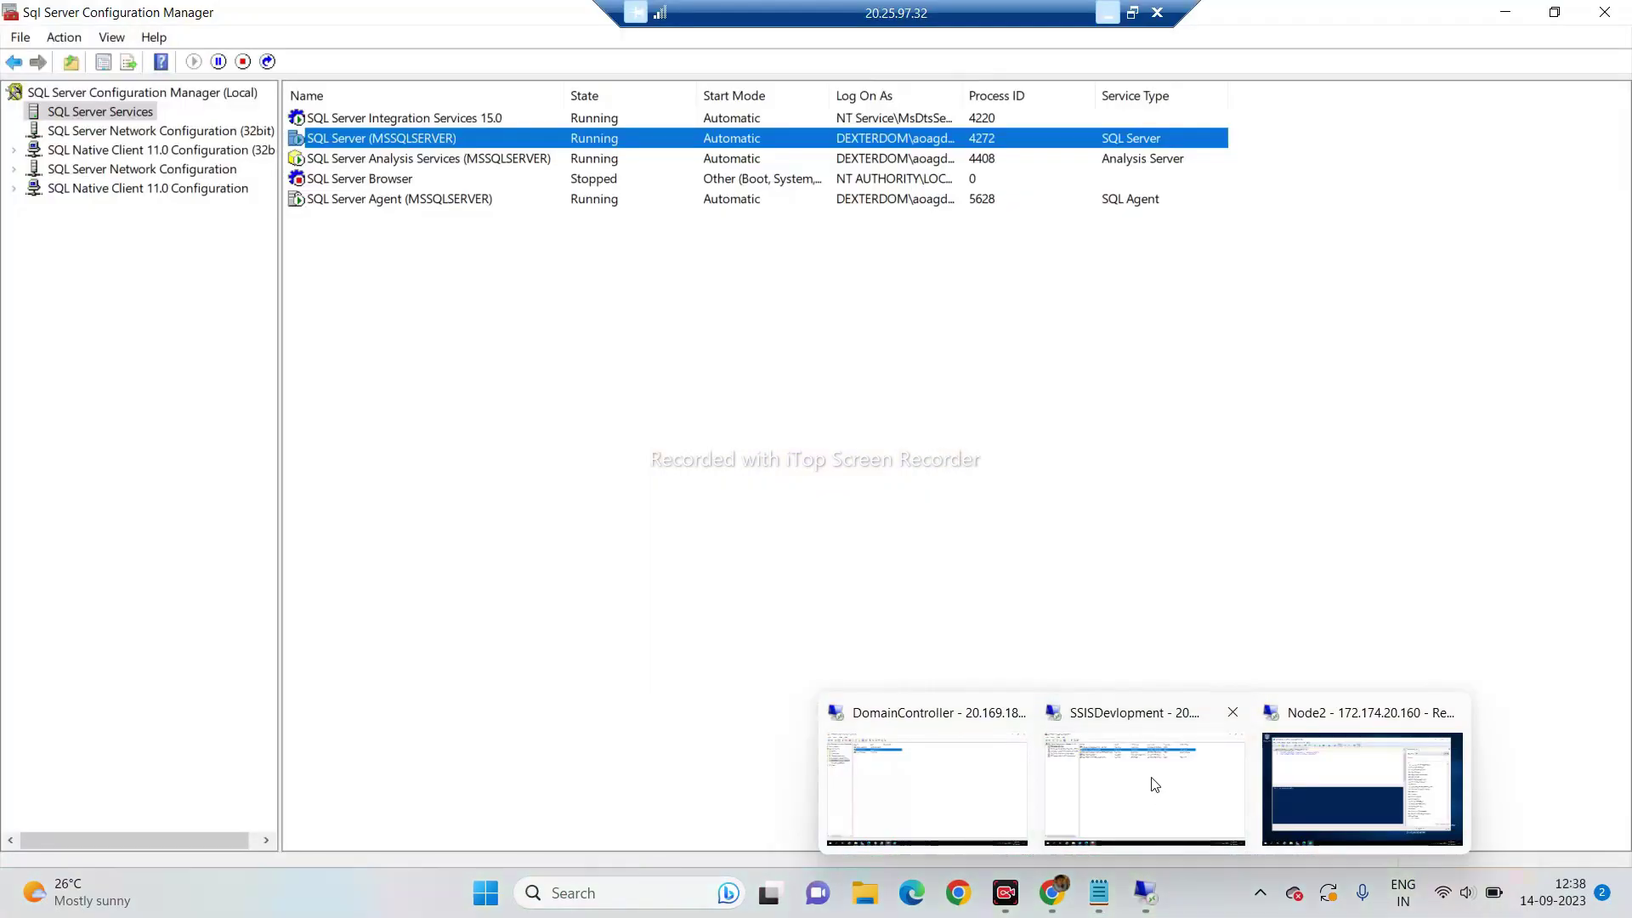
left_click(1151, 777)
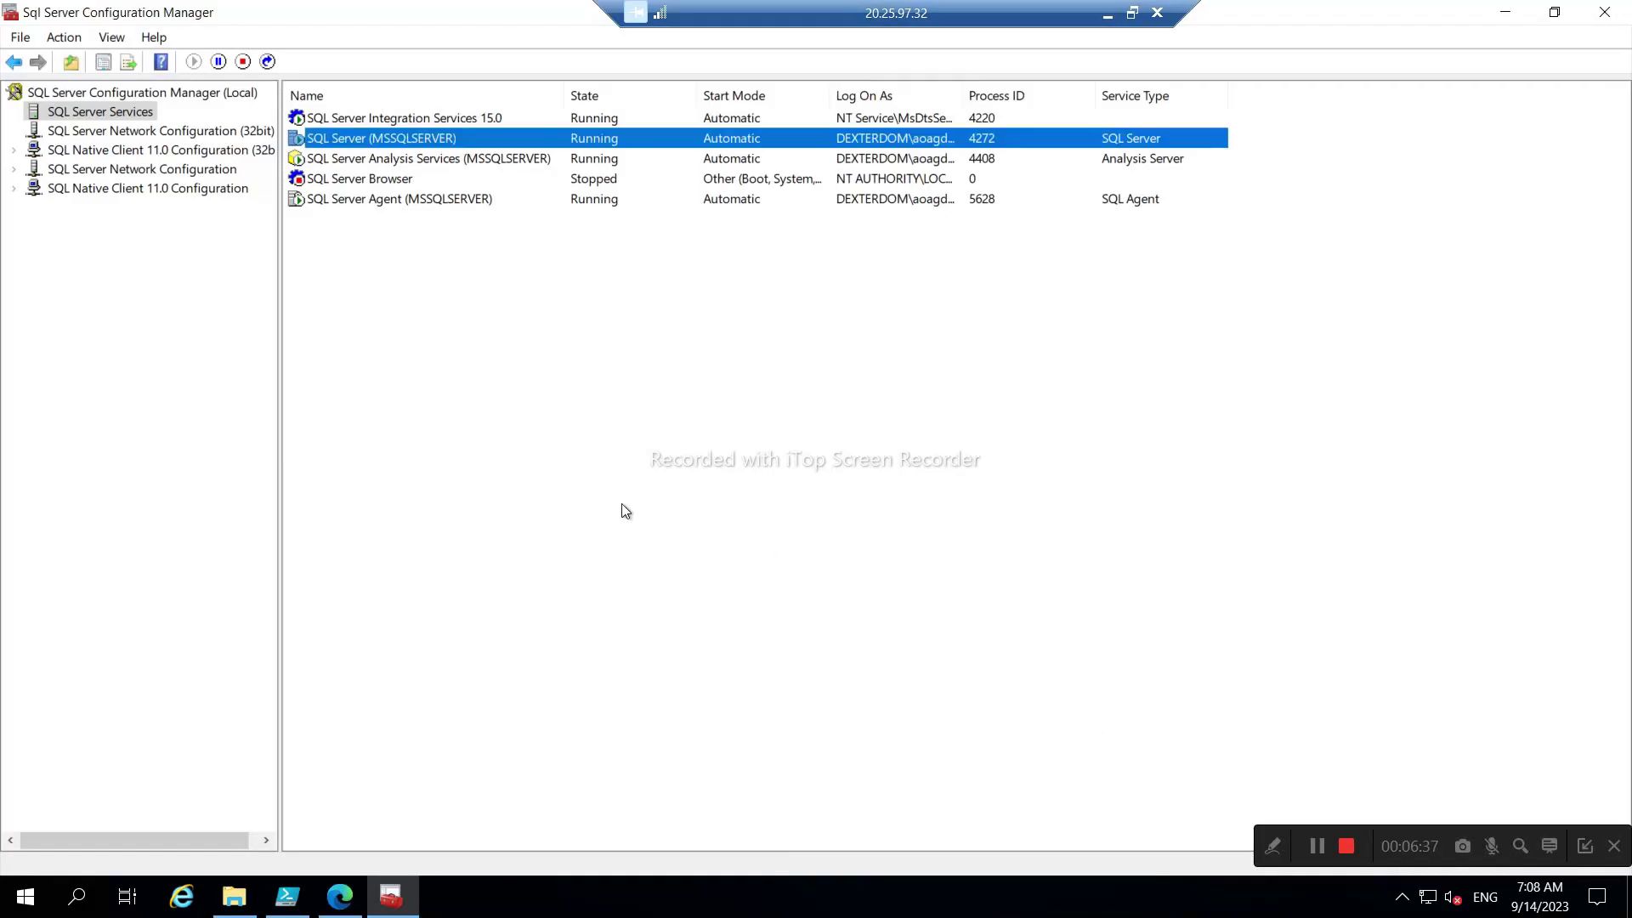
left_click(382, 392)
right_click(382, 392)
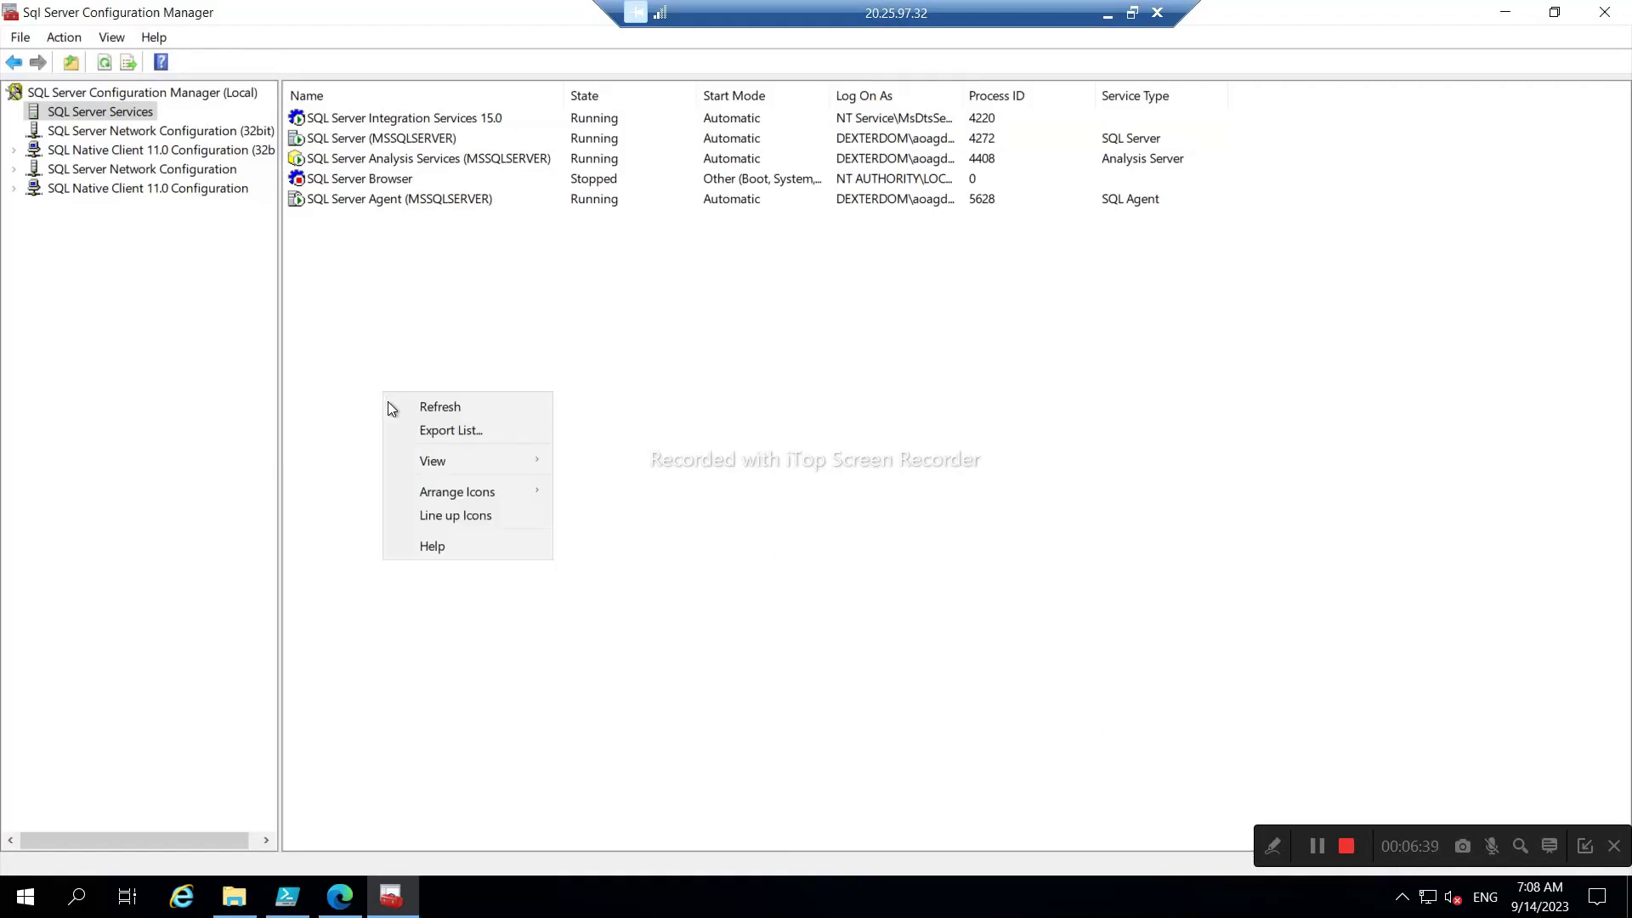
left_click(432, 406)
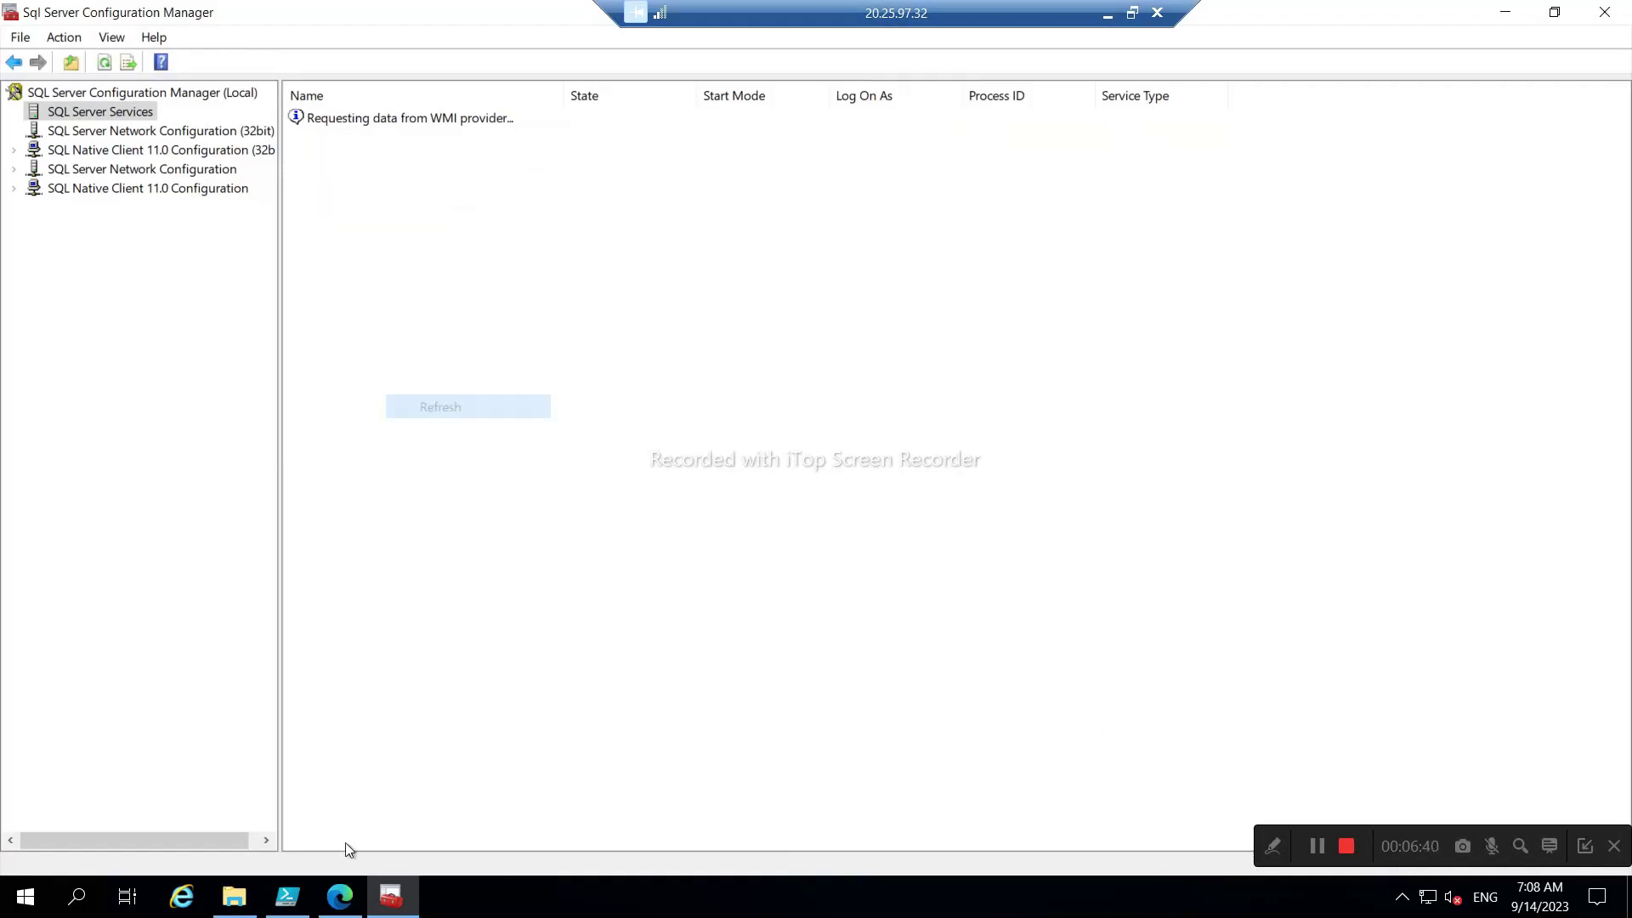
- Switch to PowerShell ISE and change the account name to gmsa_sqladmin in the Install-ADServiceAccount and Test-ADServiceAccount lines
left_click(299, 908)
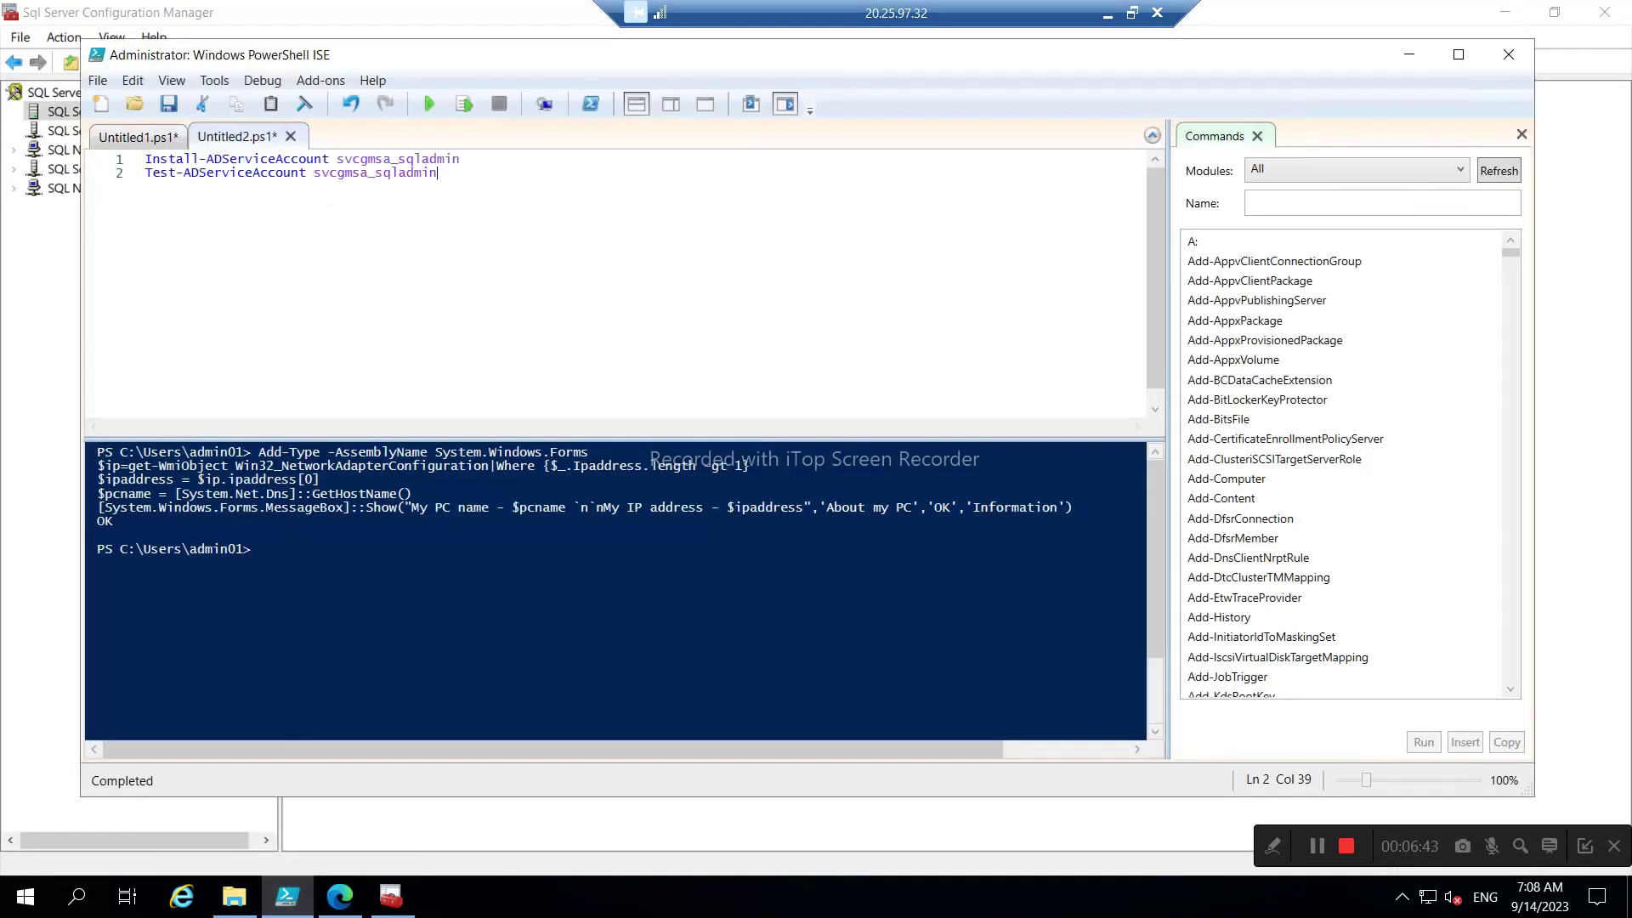
left_click(307, 172)
key("BackSpace")
key("BackSpace")
key("BackSpace")
key("BackSpace")
key("BackSpace")
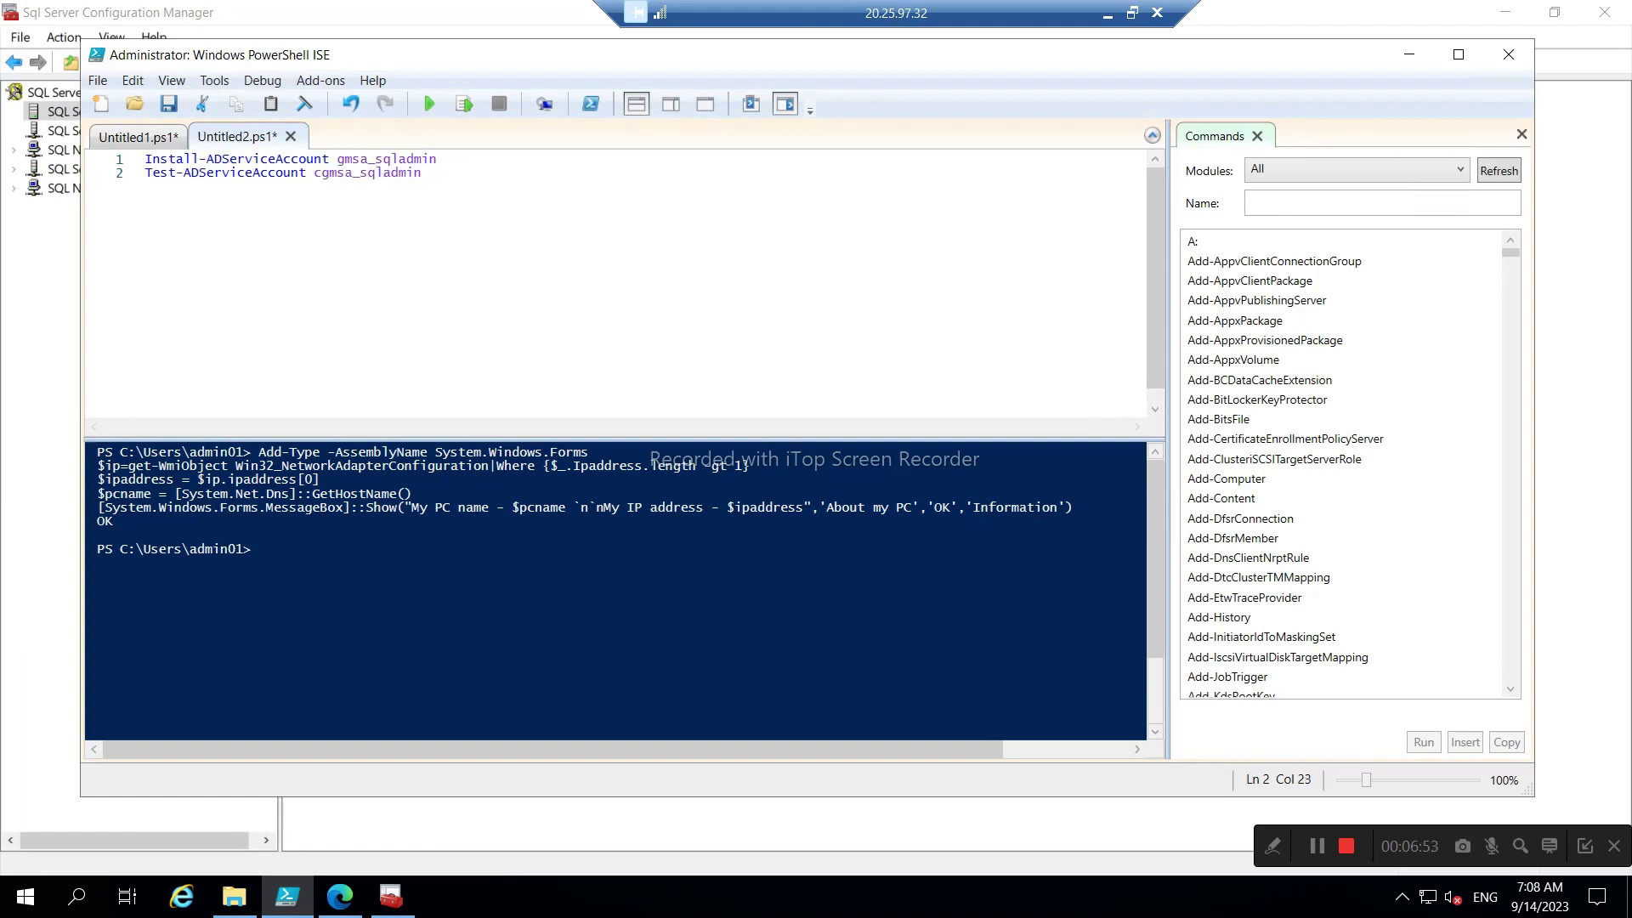
key("Delete")
- Try to run only the Install-ADServiceAccount line for gmsa_sqladmin, and recheck the account name in both lines
left_click_drag(450, 160, 145, 159)
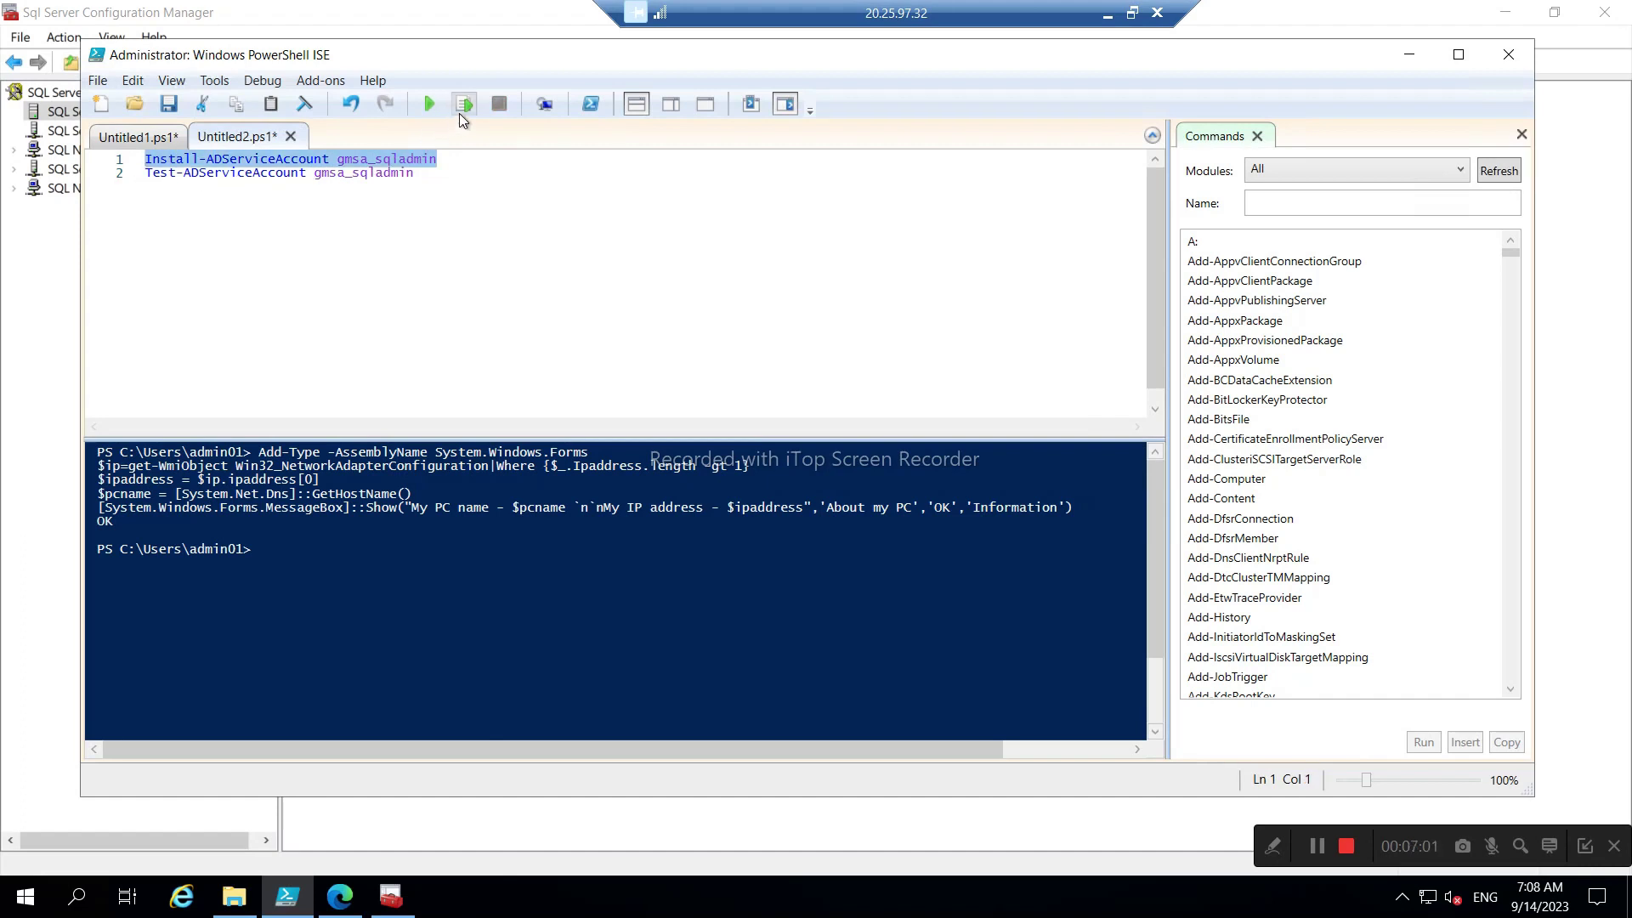
left_click(459, 114)
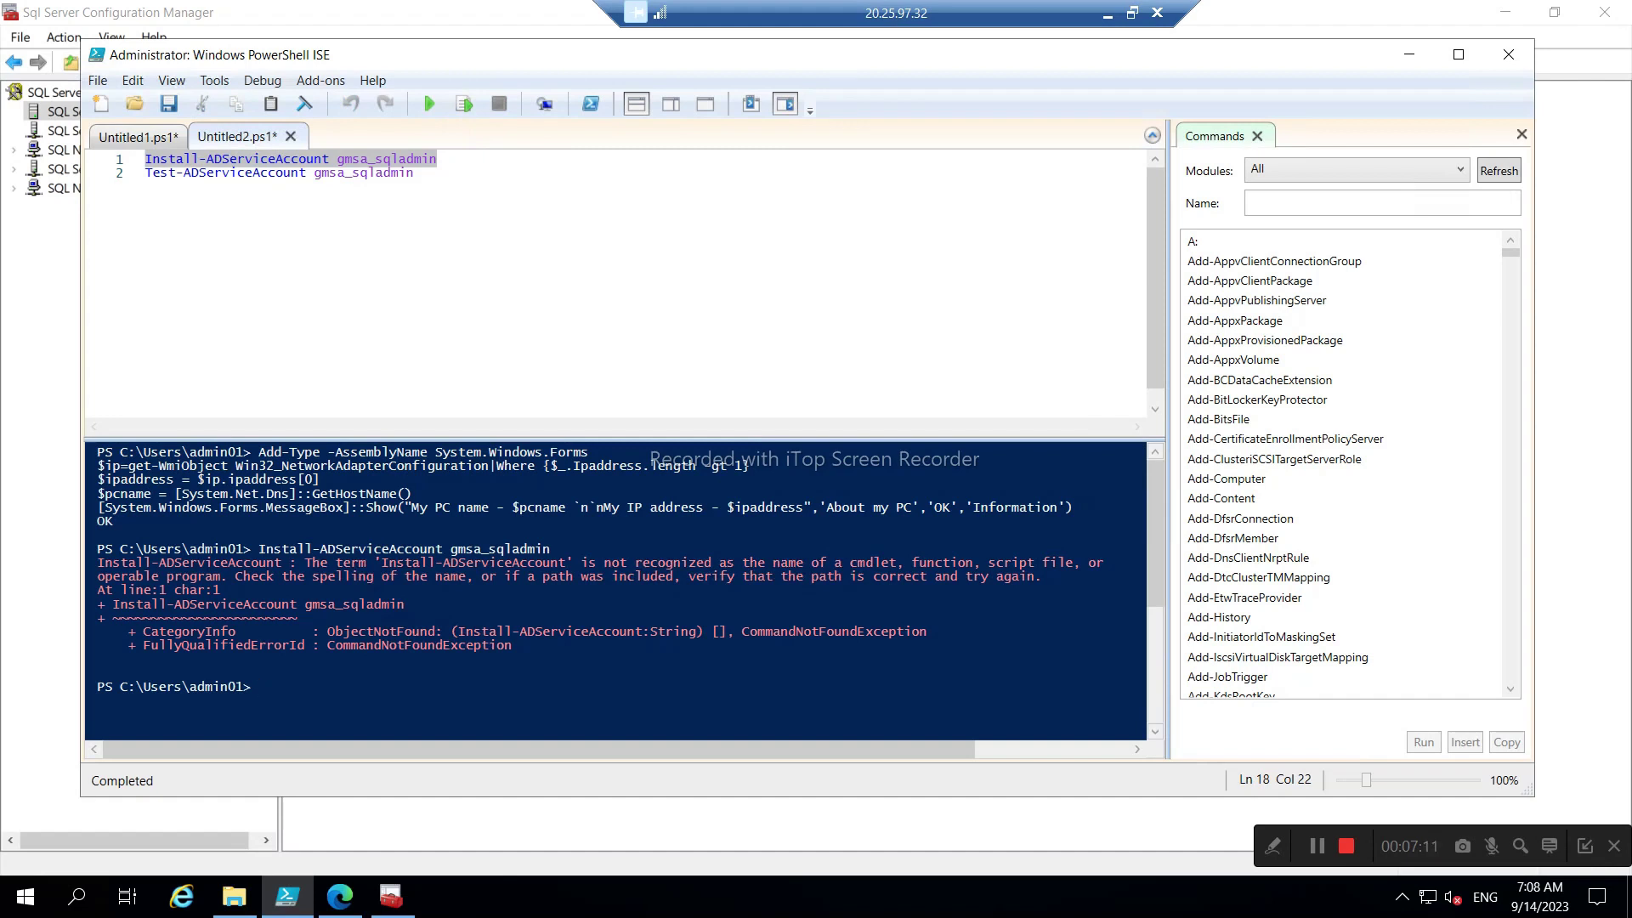
left_click(376, 172)
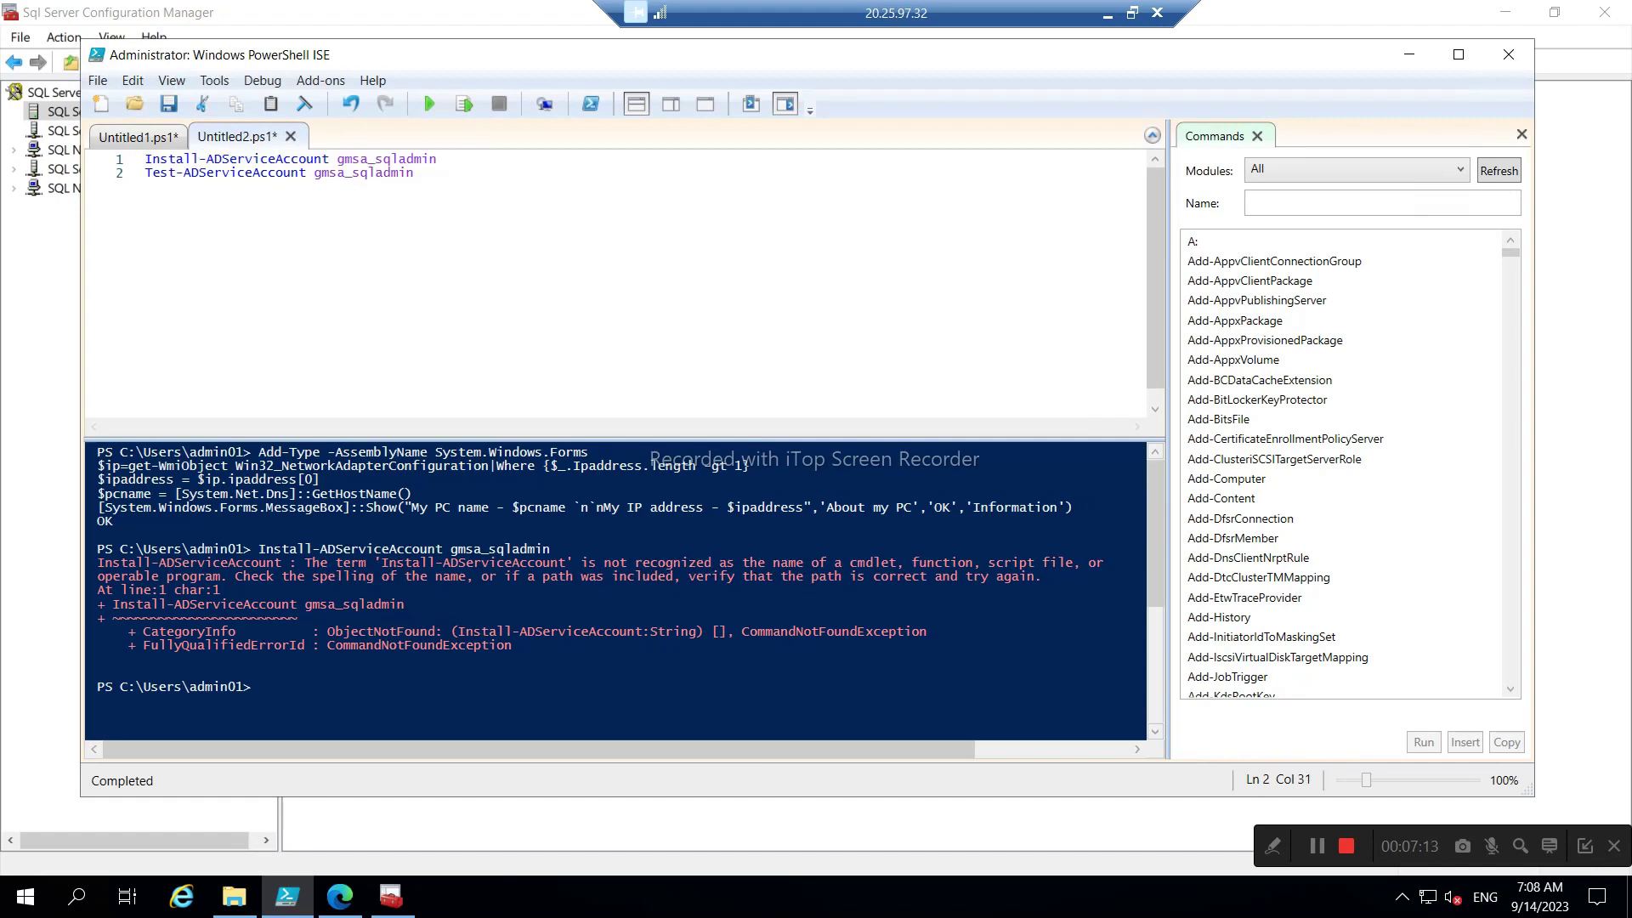
left_click(340, 159)
- Switch to the DomainController session, refresh Managed Service Accounts, recheck the gmsa_sqladmin entry, and minimize the session
left_click(1107, 13)
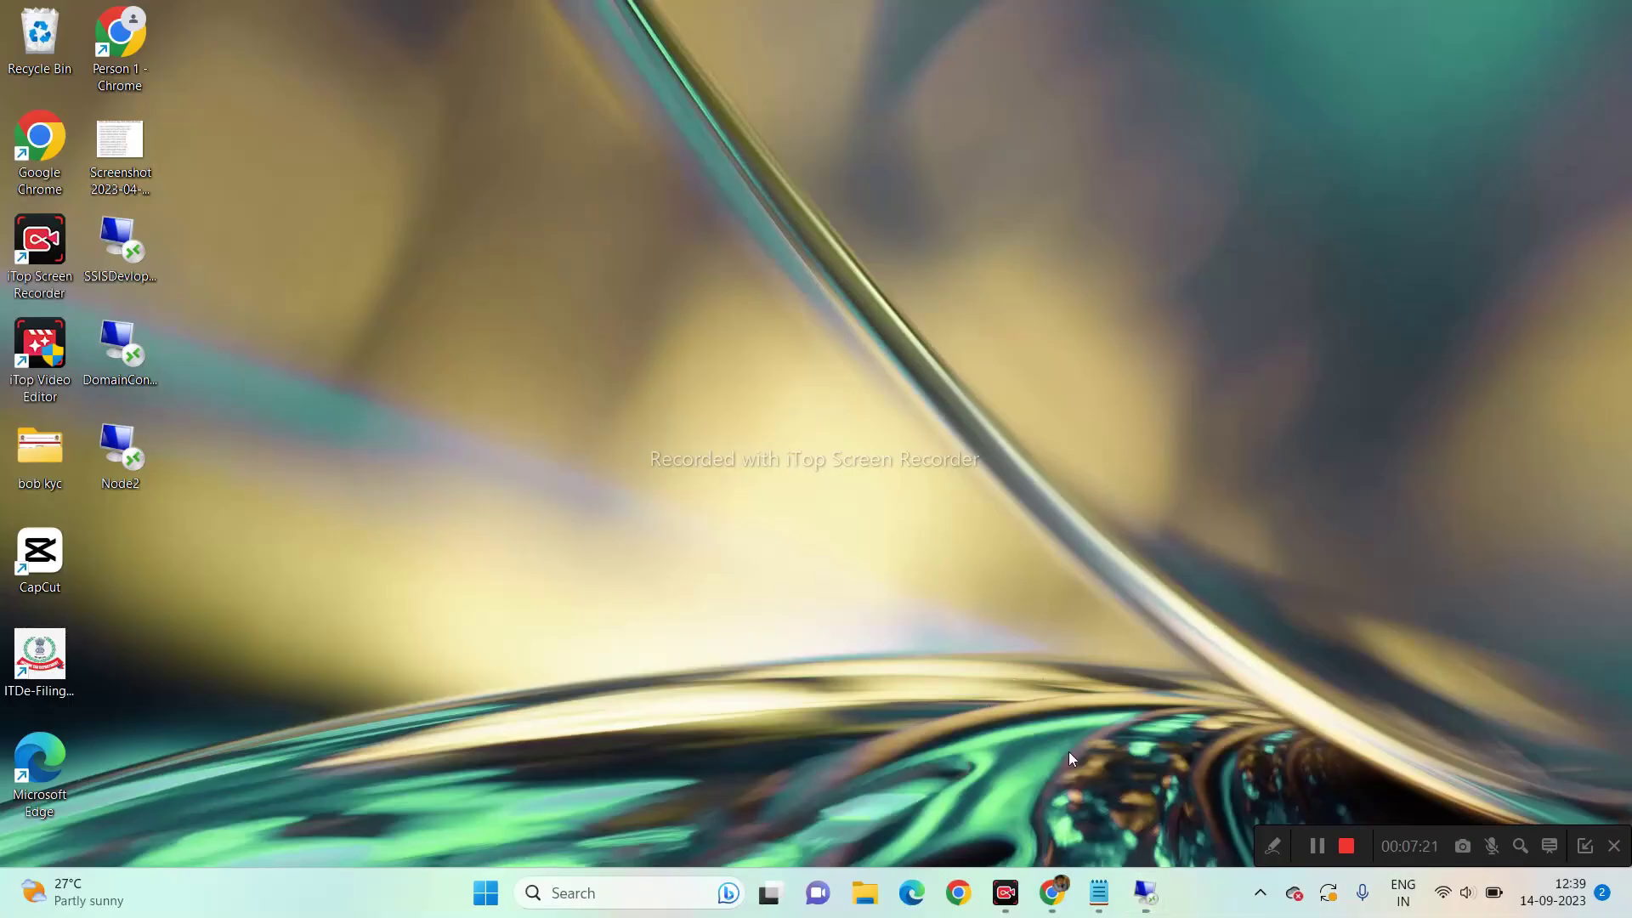
mouse_move(1145, 892)
left_click(1021, 795)
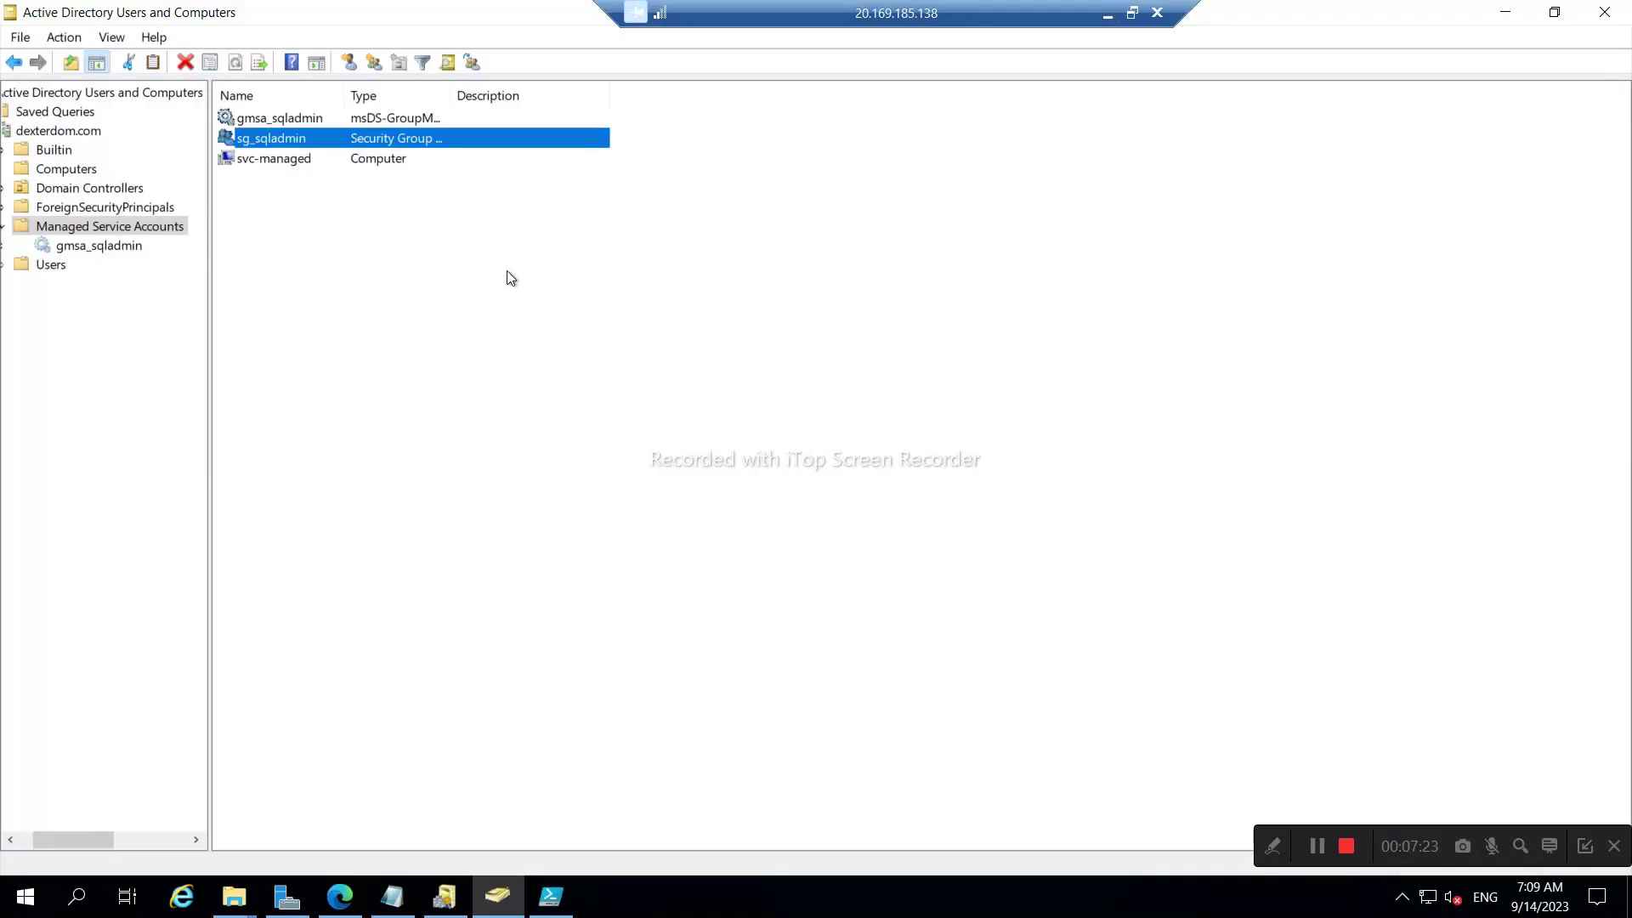
right_click(342, 318)
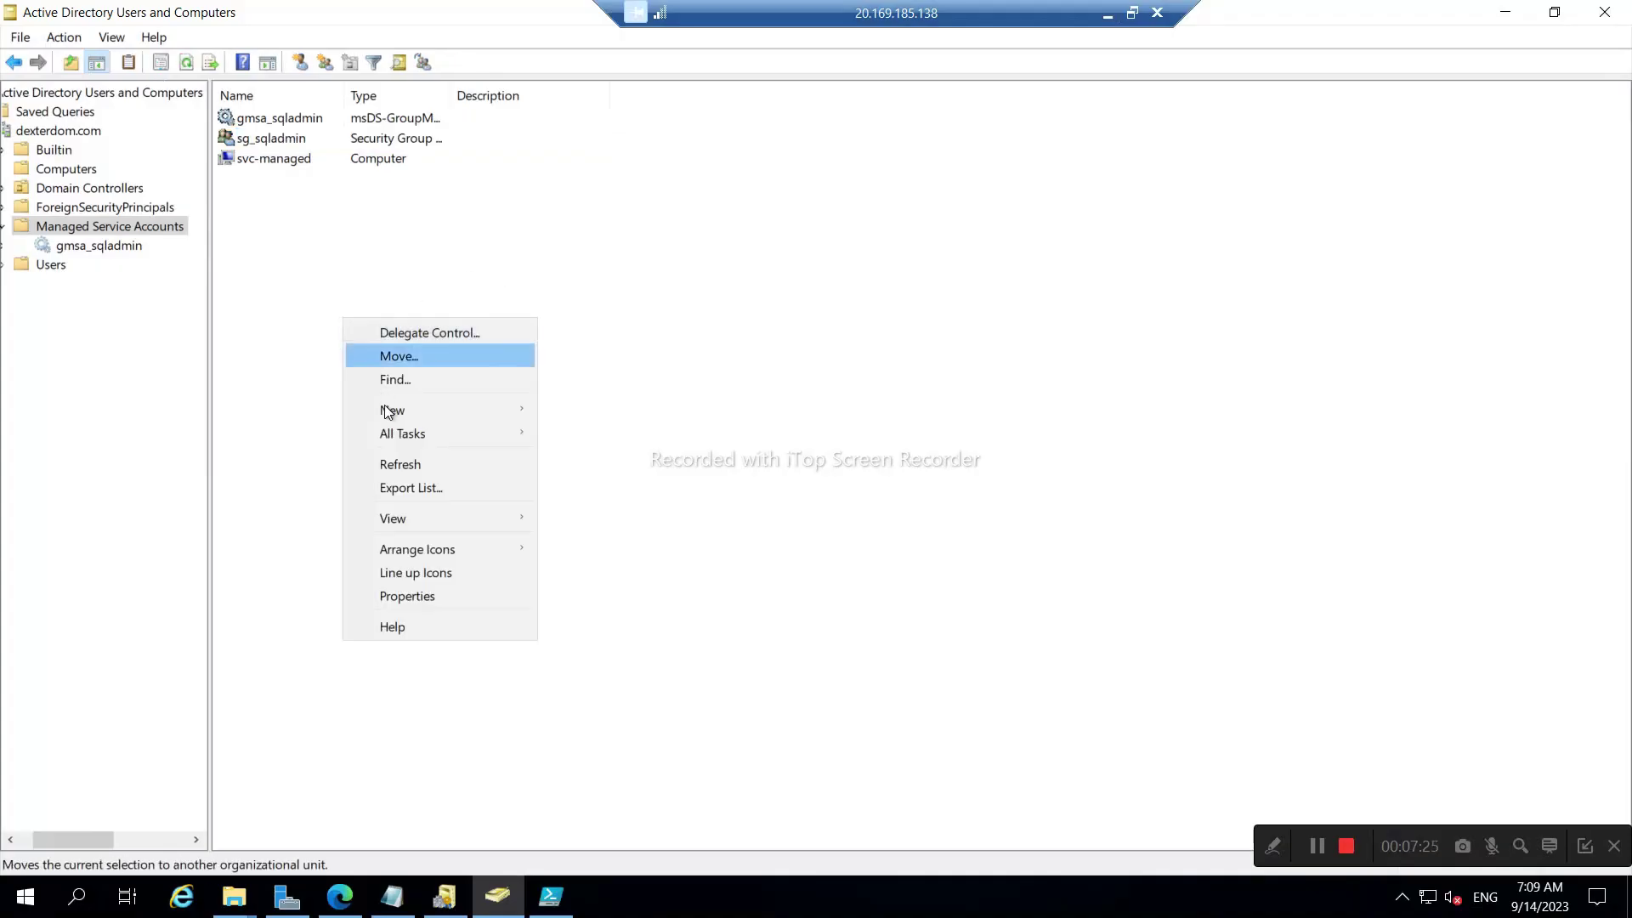
left_click(393, 466)
double_click(260, 124)
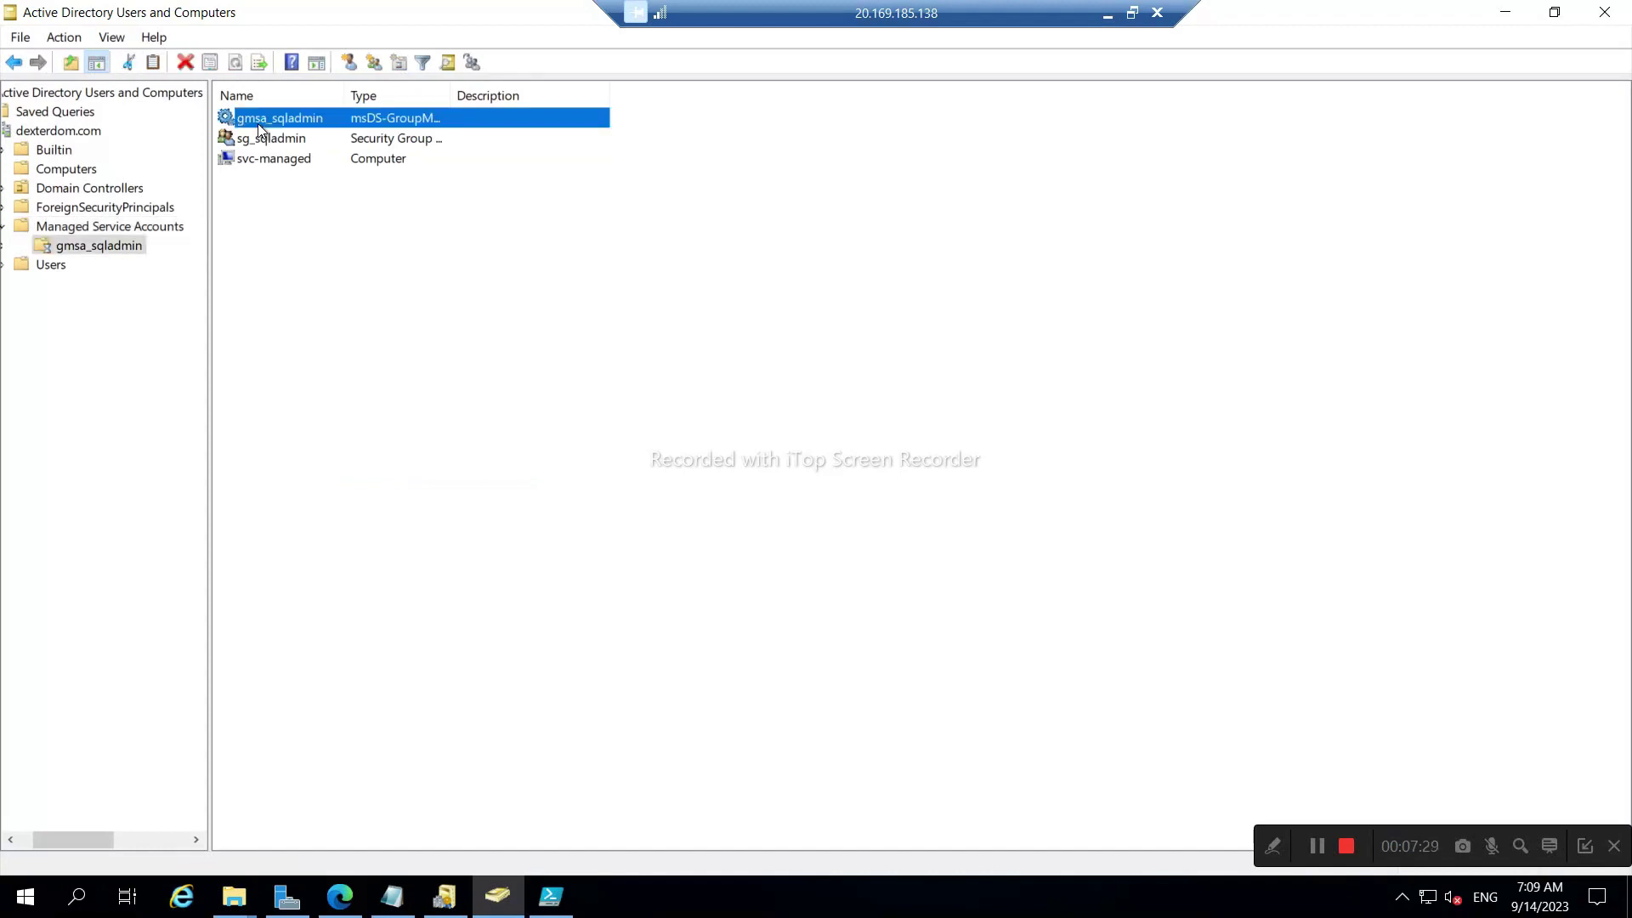
left_click(89, 228)
left_click(80, 246)
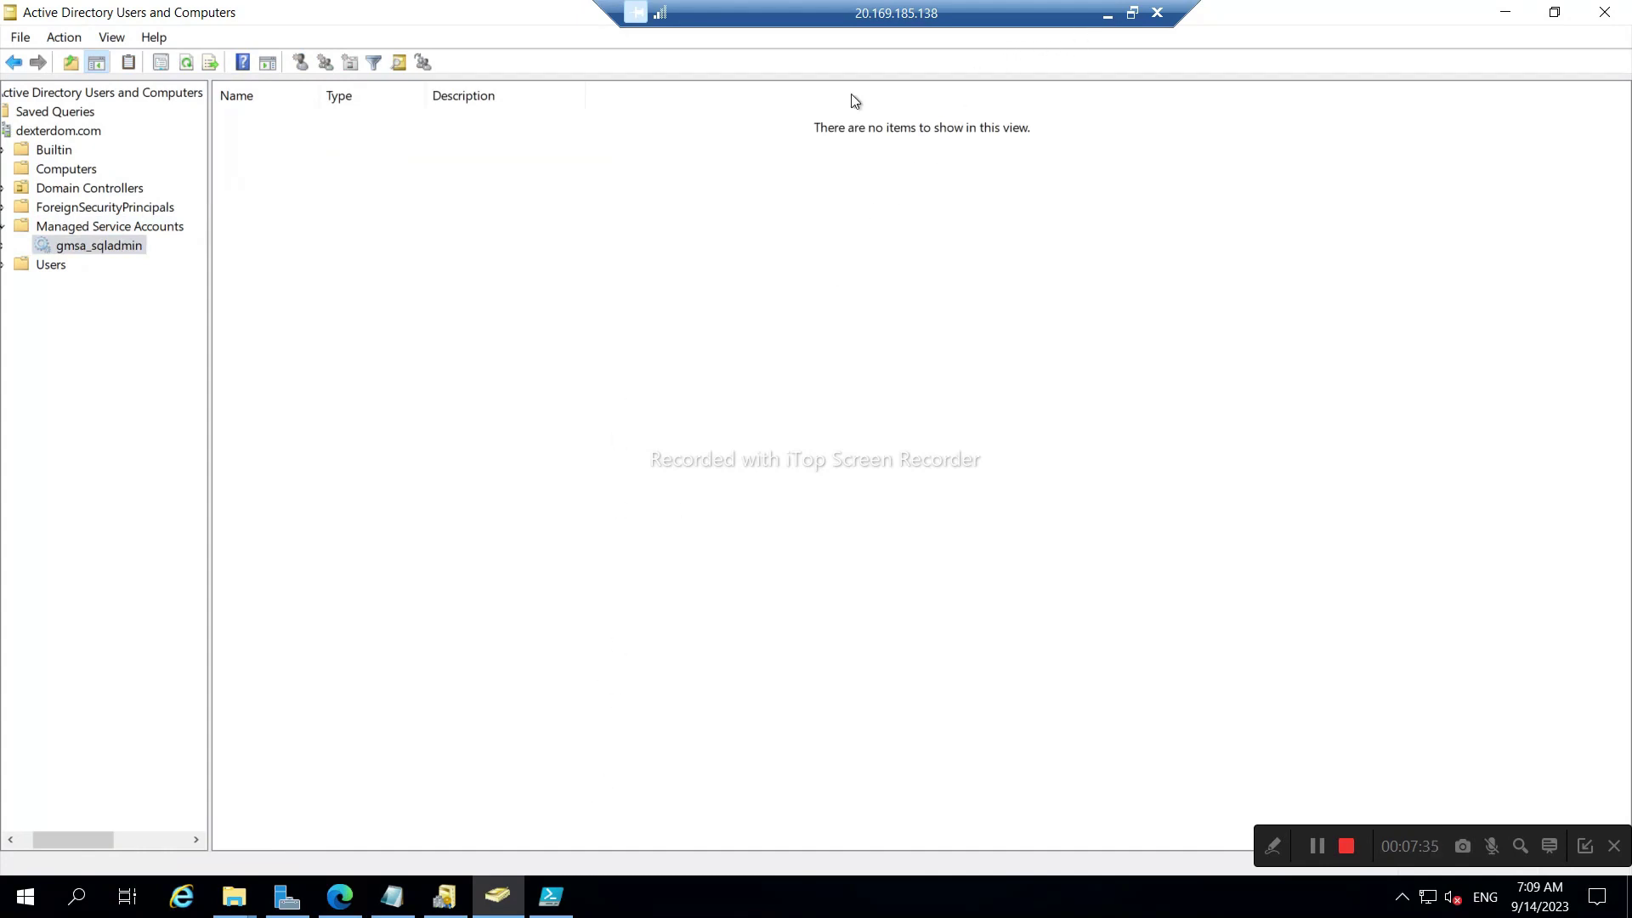
left_click(104, 226)
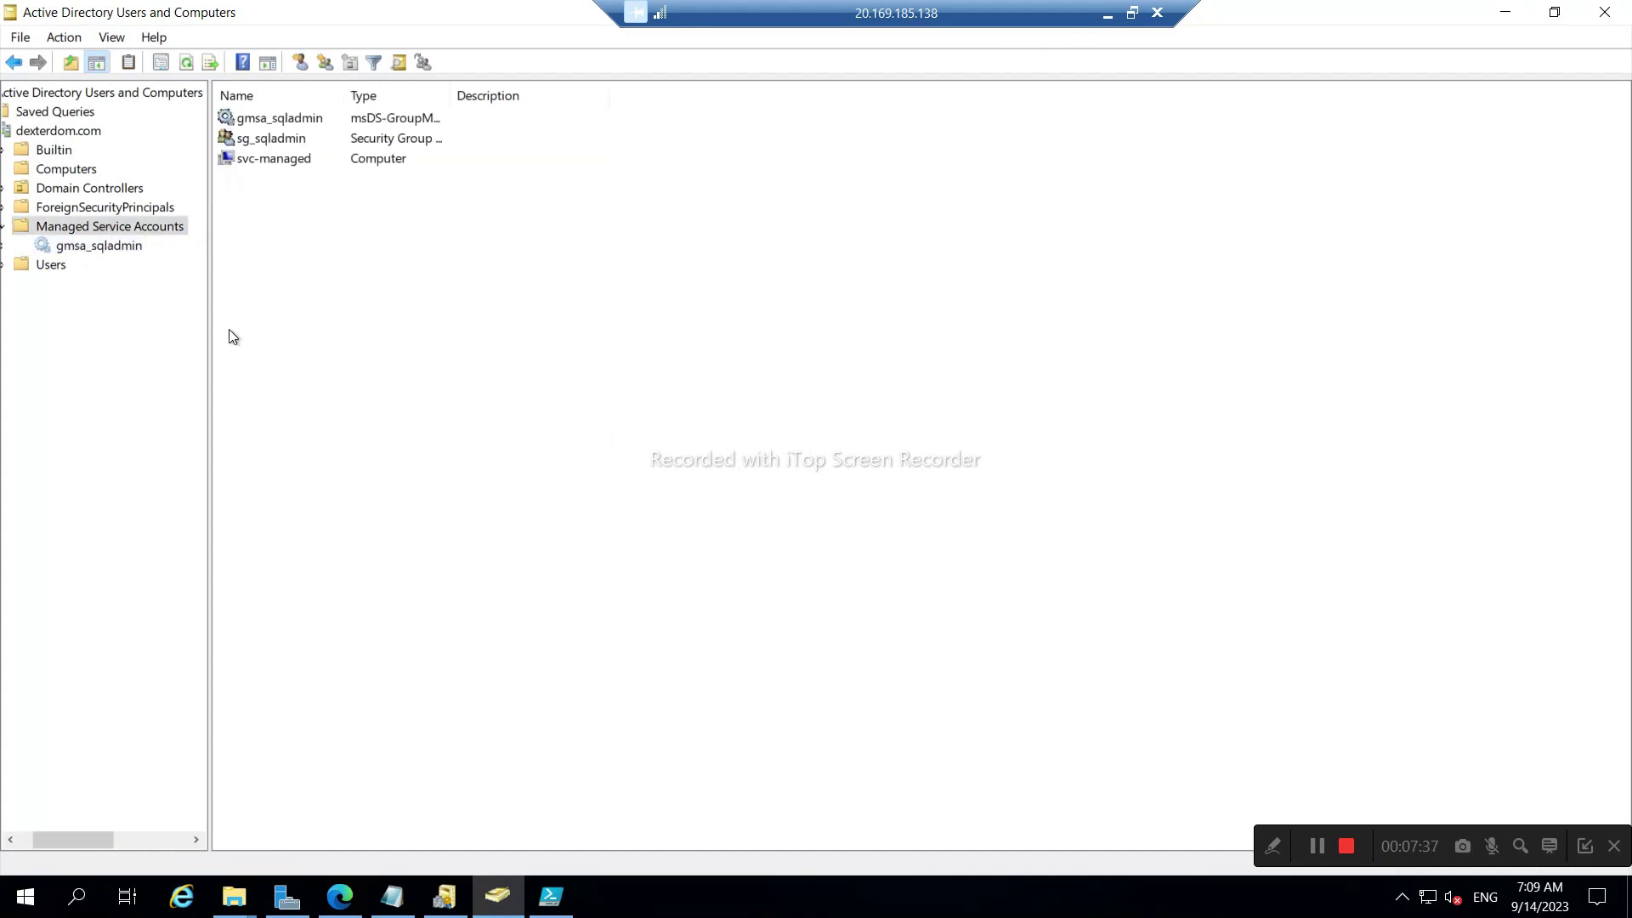
left_click(1107, 15)
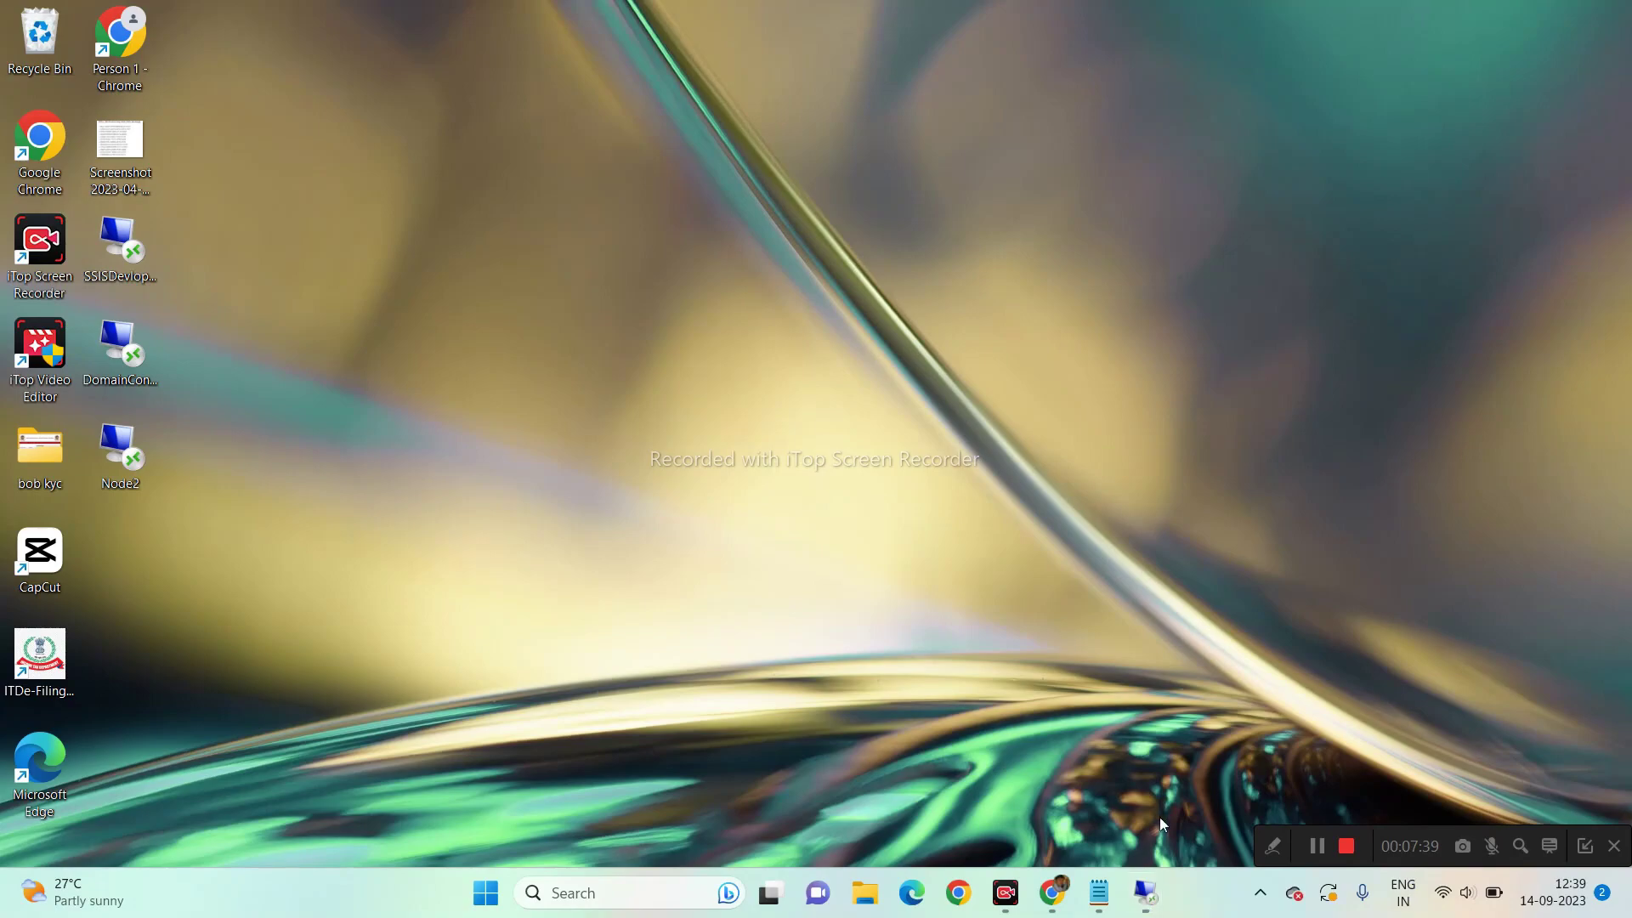
- Switch to the SSISDevlopment remote session and try again to run only the Install-ADServiceAccount line for gmsa_sqladmin in PowerShell ISE
mouse_move(1145, 892)
left_click(1130, 786)
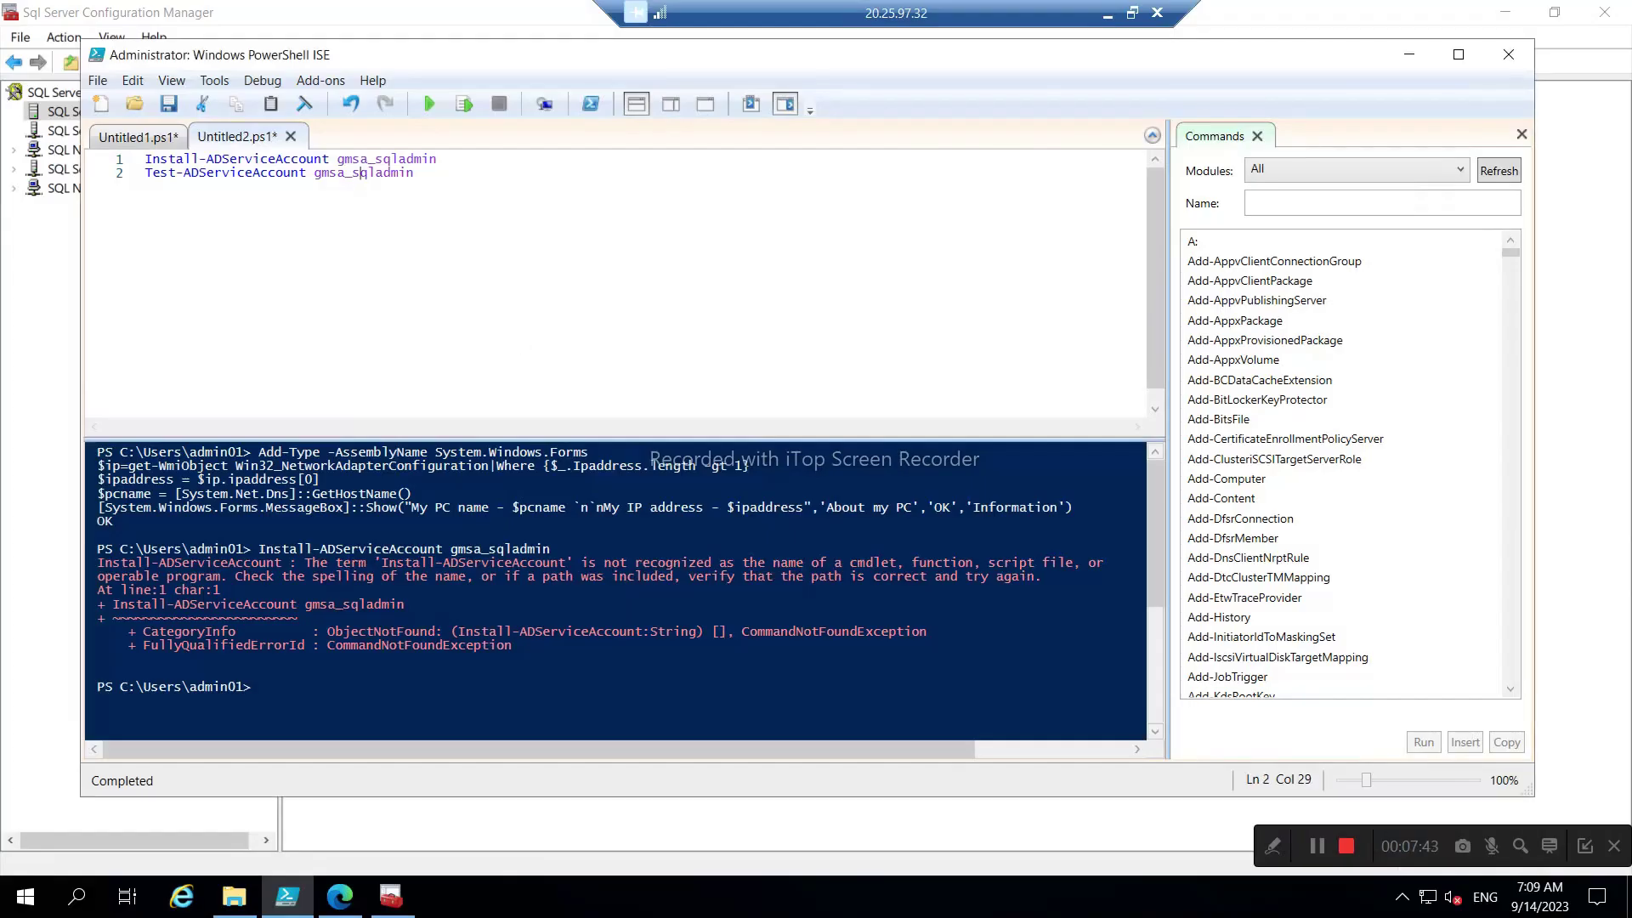
left_click_drag(437, 159, 144, 159)
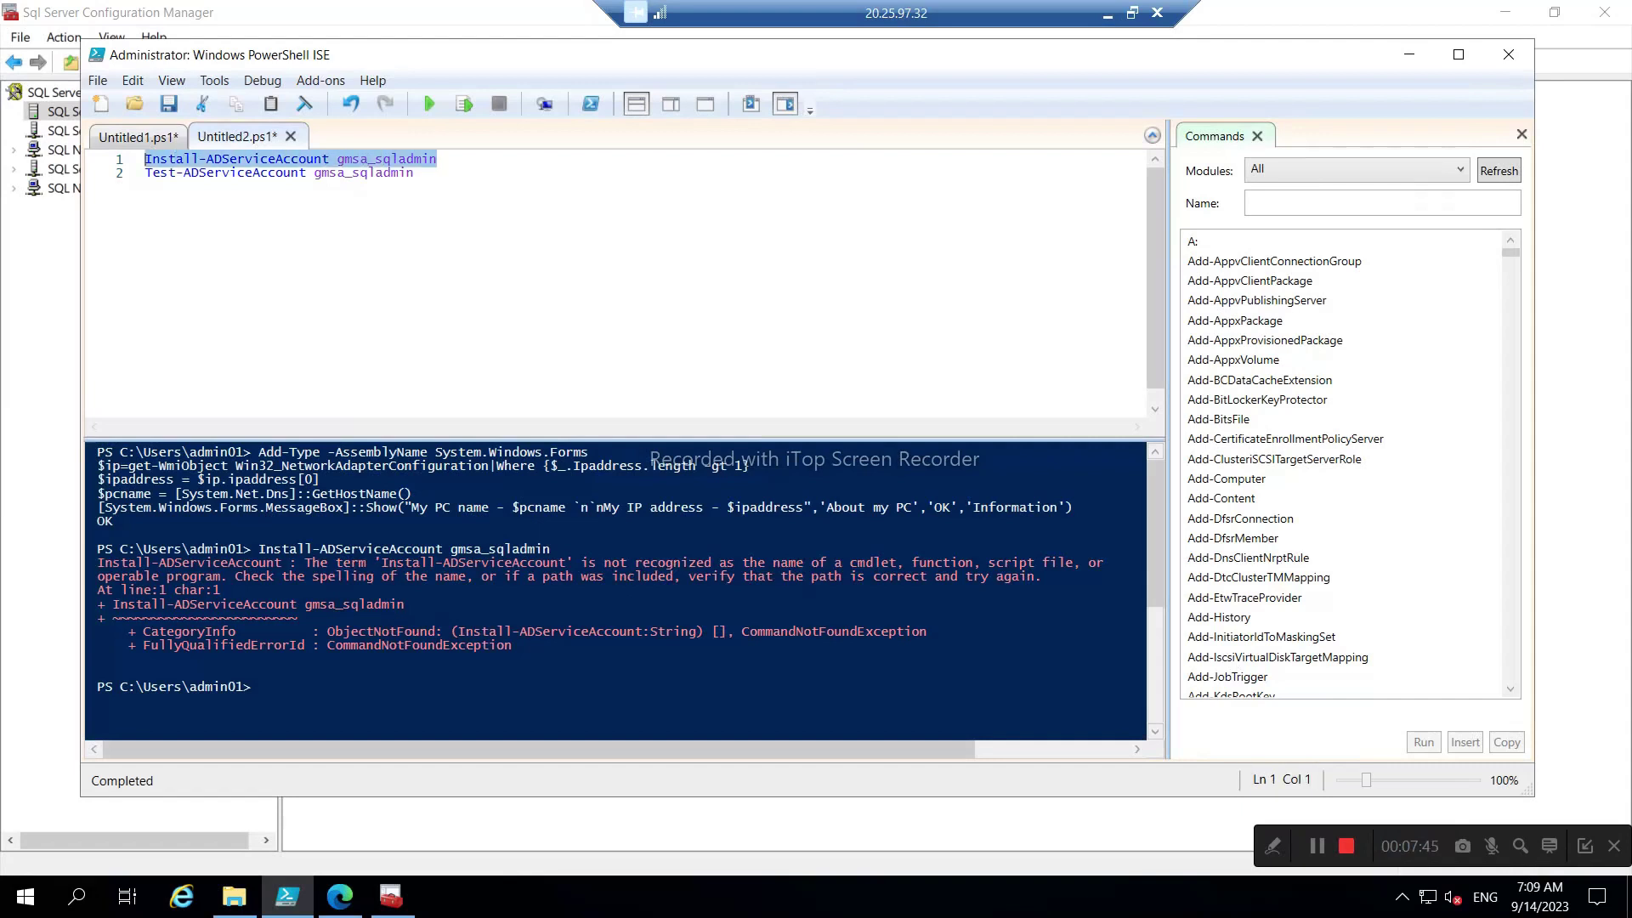
left_click(465, 105)
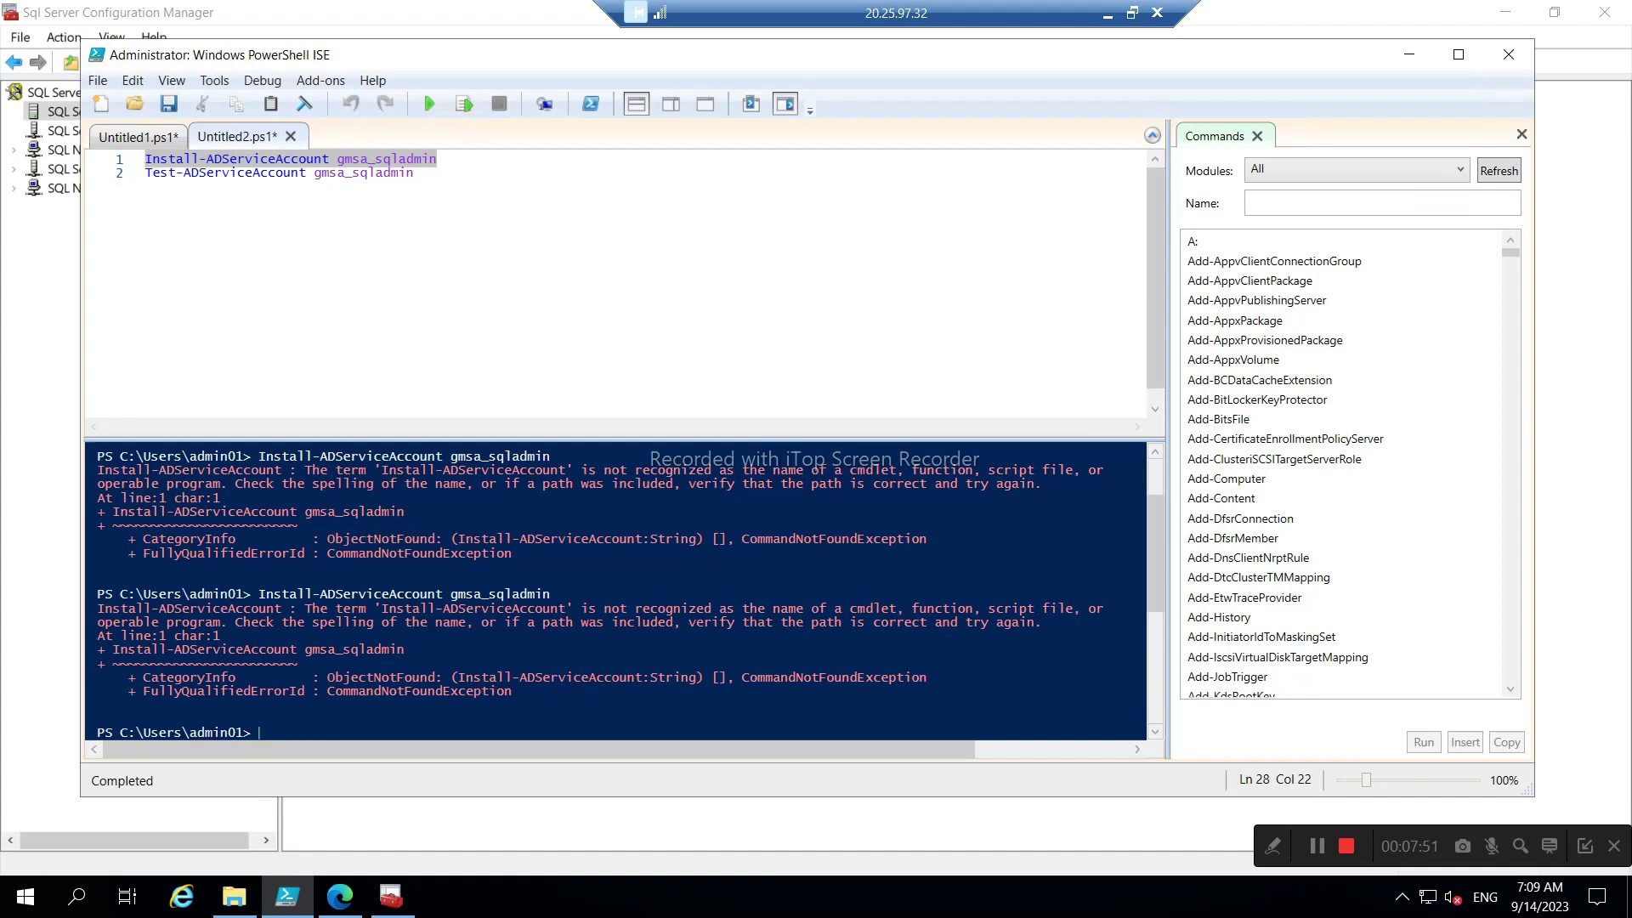
left_click(391, 897)
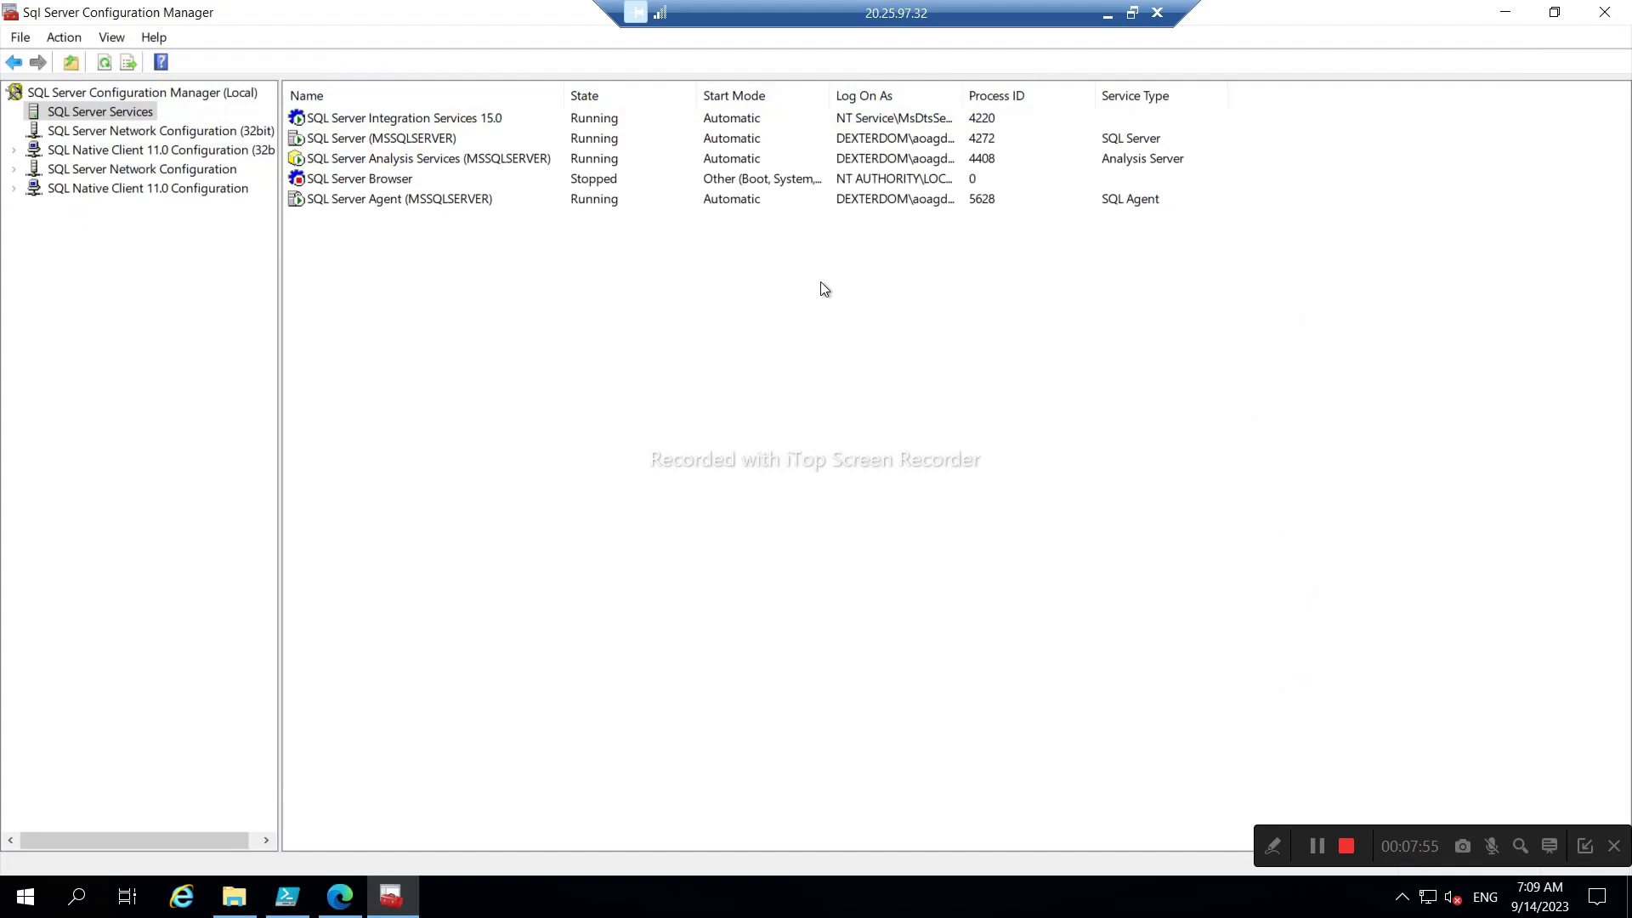
left_click(329, 202)
double_click(329, 202)
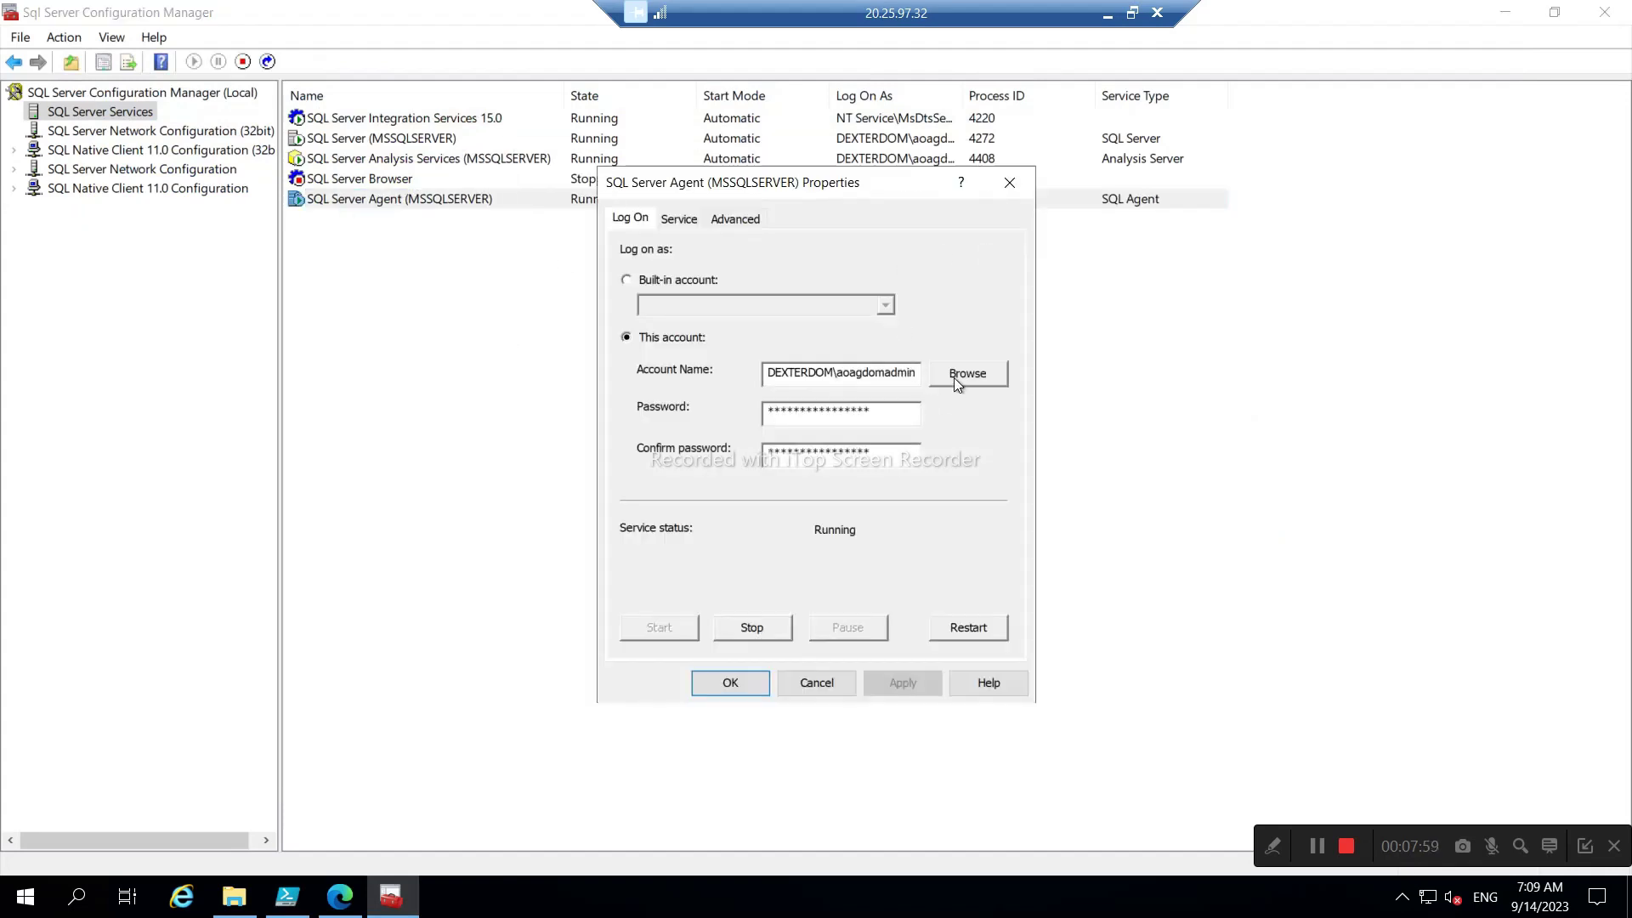
left_click(954, 379)
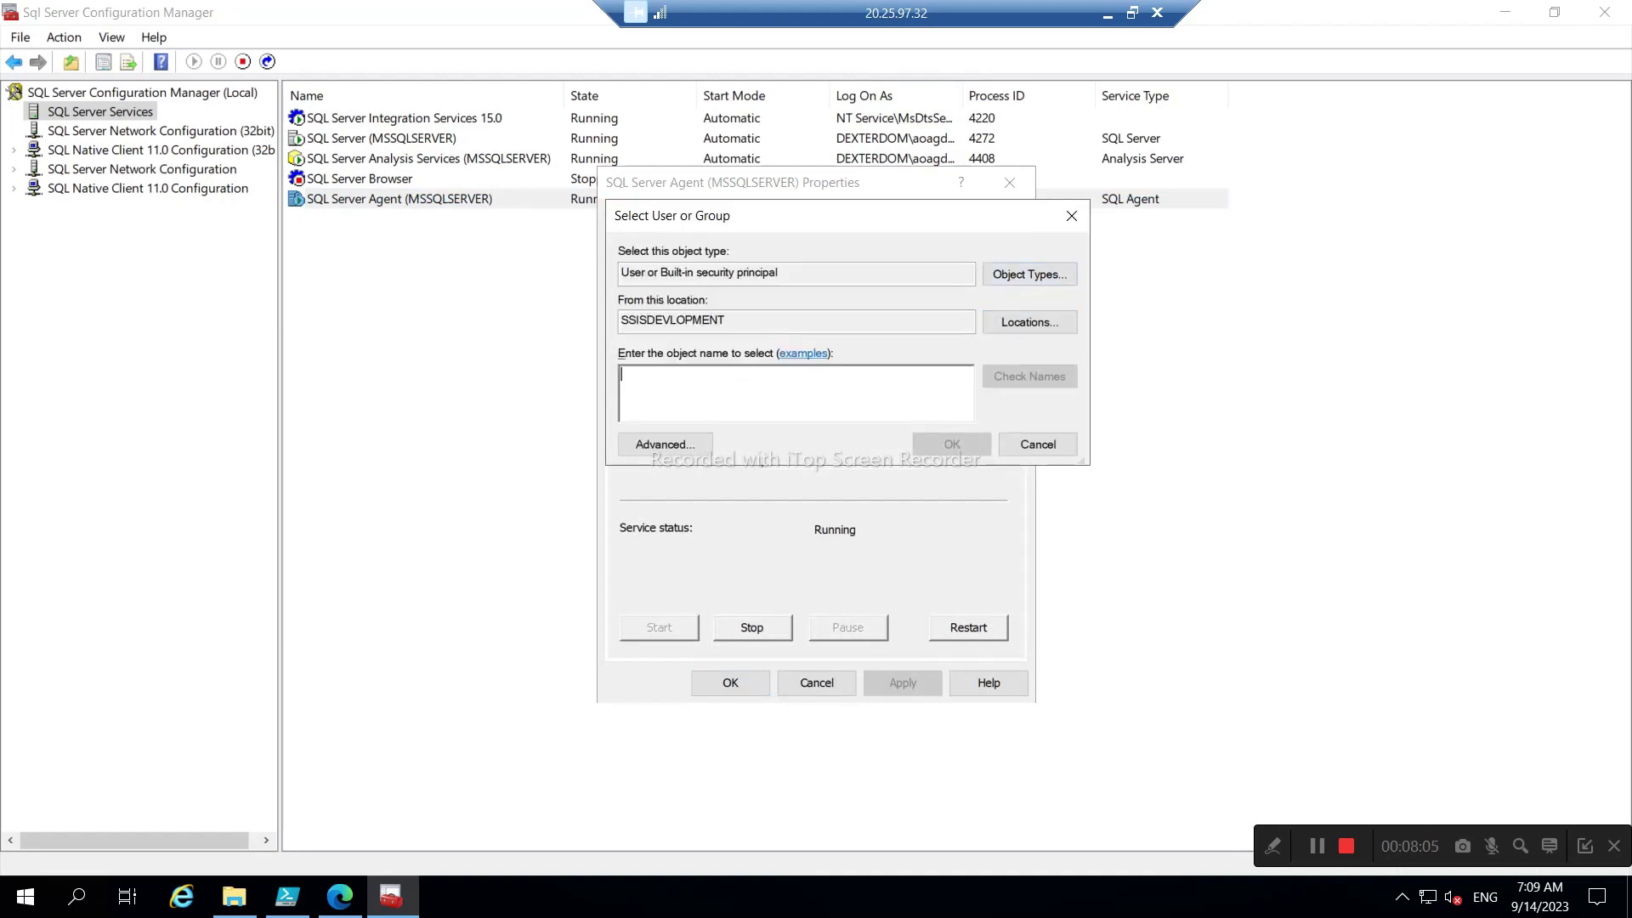
left_click(1022, 333)
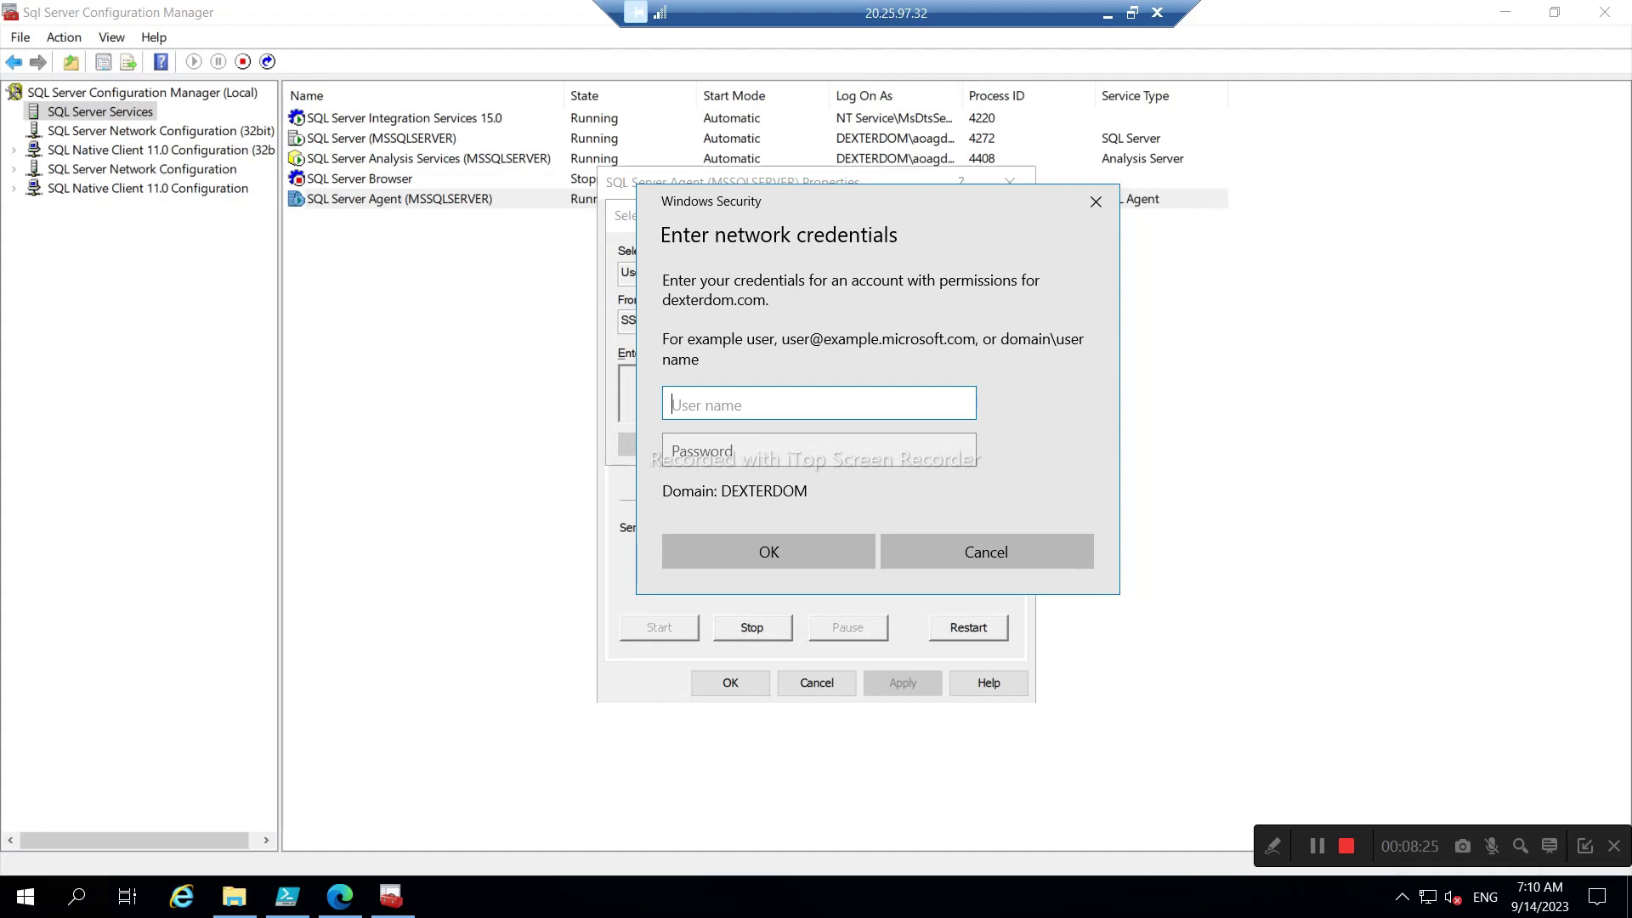
left_click(991, 549)
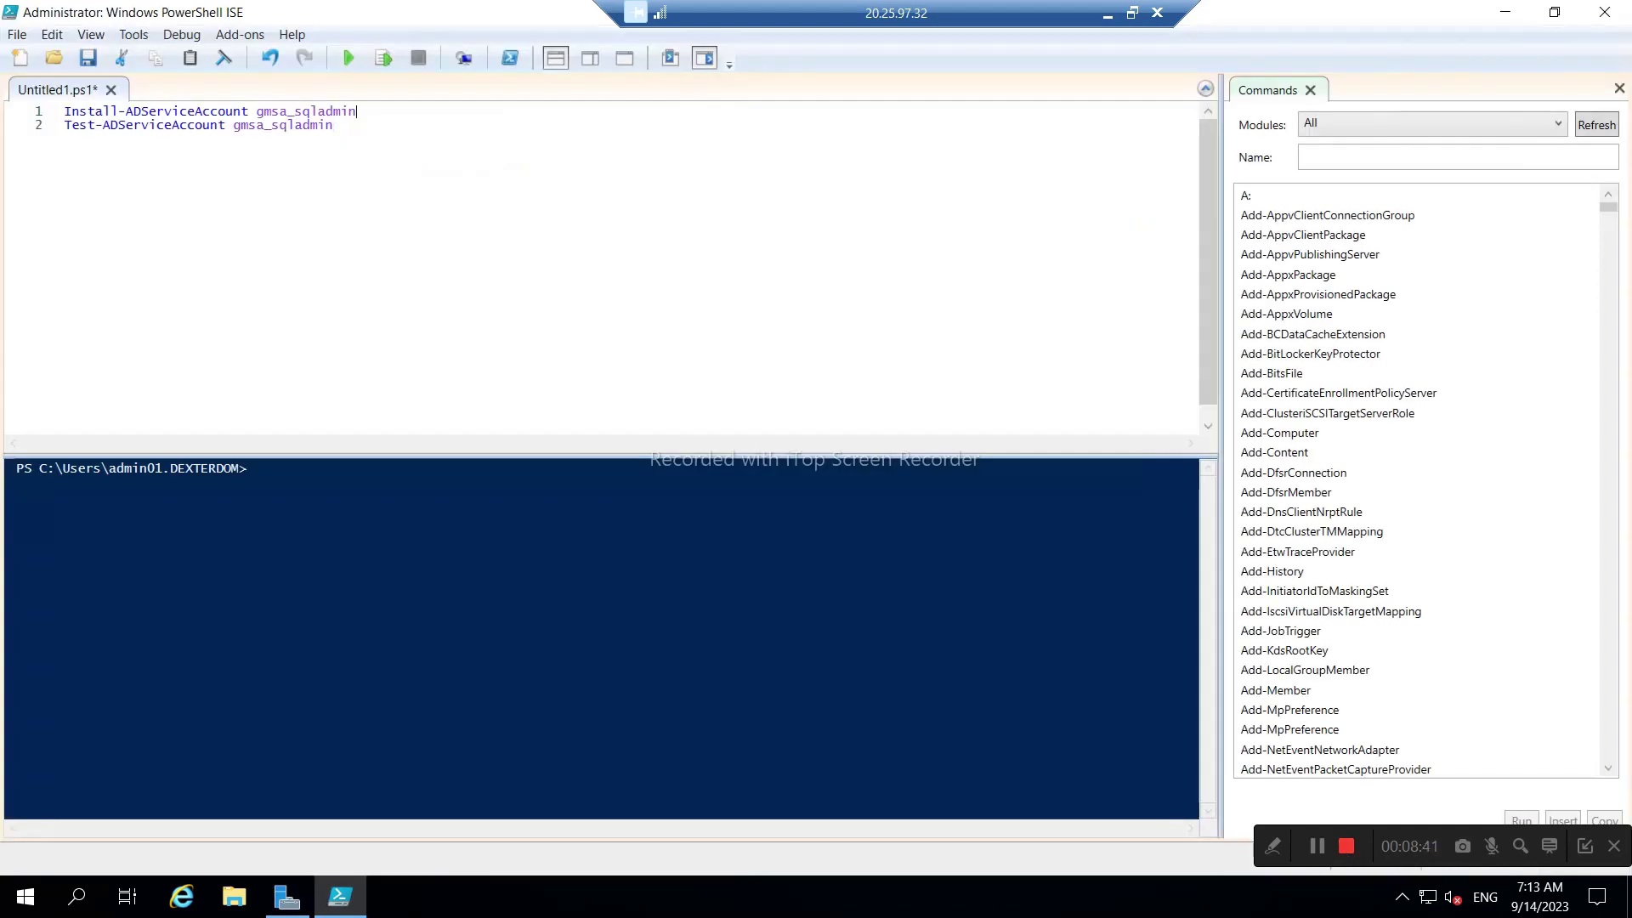
- Try to run only the Install-ADServiceAccount gmsa_sqladmin line under the DEXTERDOM domain profile
left_click_drag(357, 111, 64, 111)
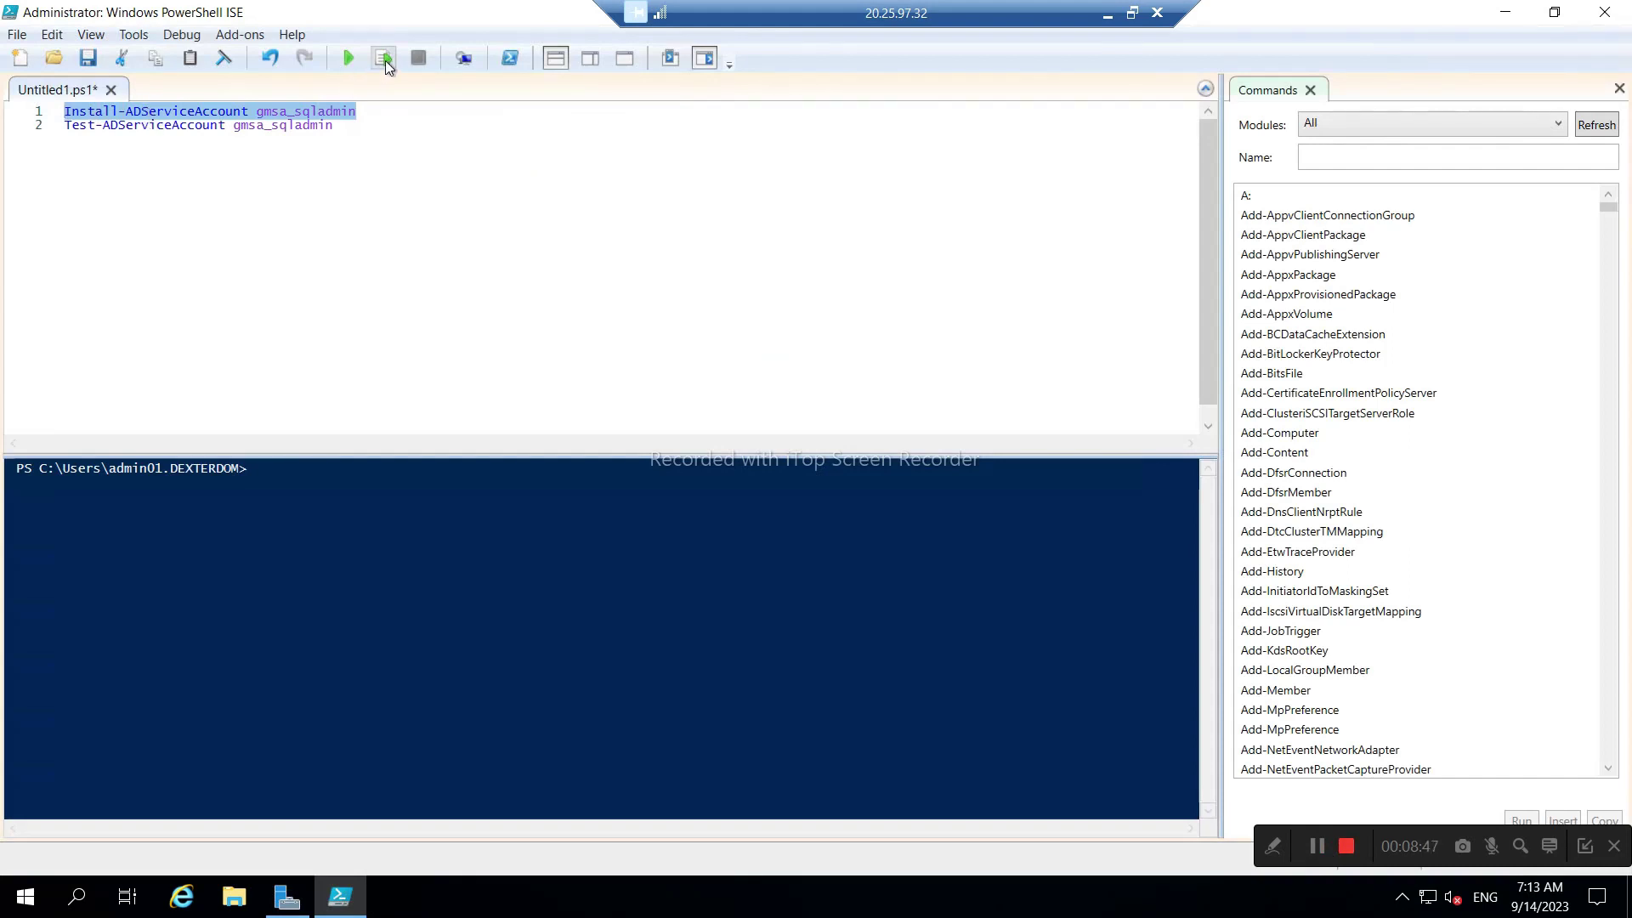
left_click(385, 60)
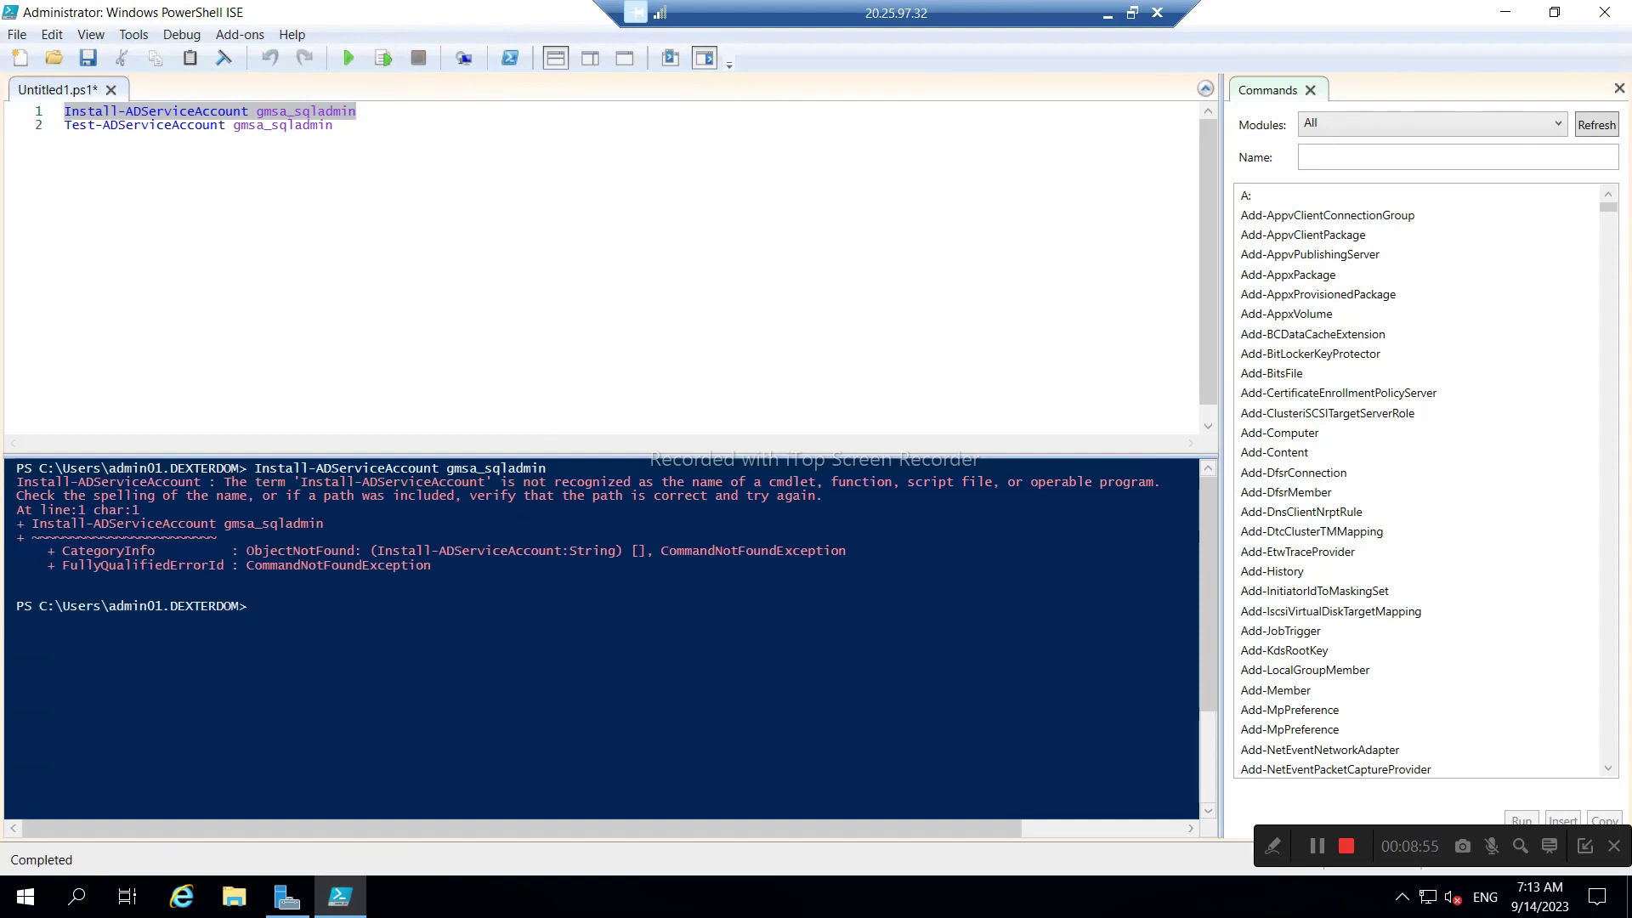
left_click(1316, 848)
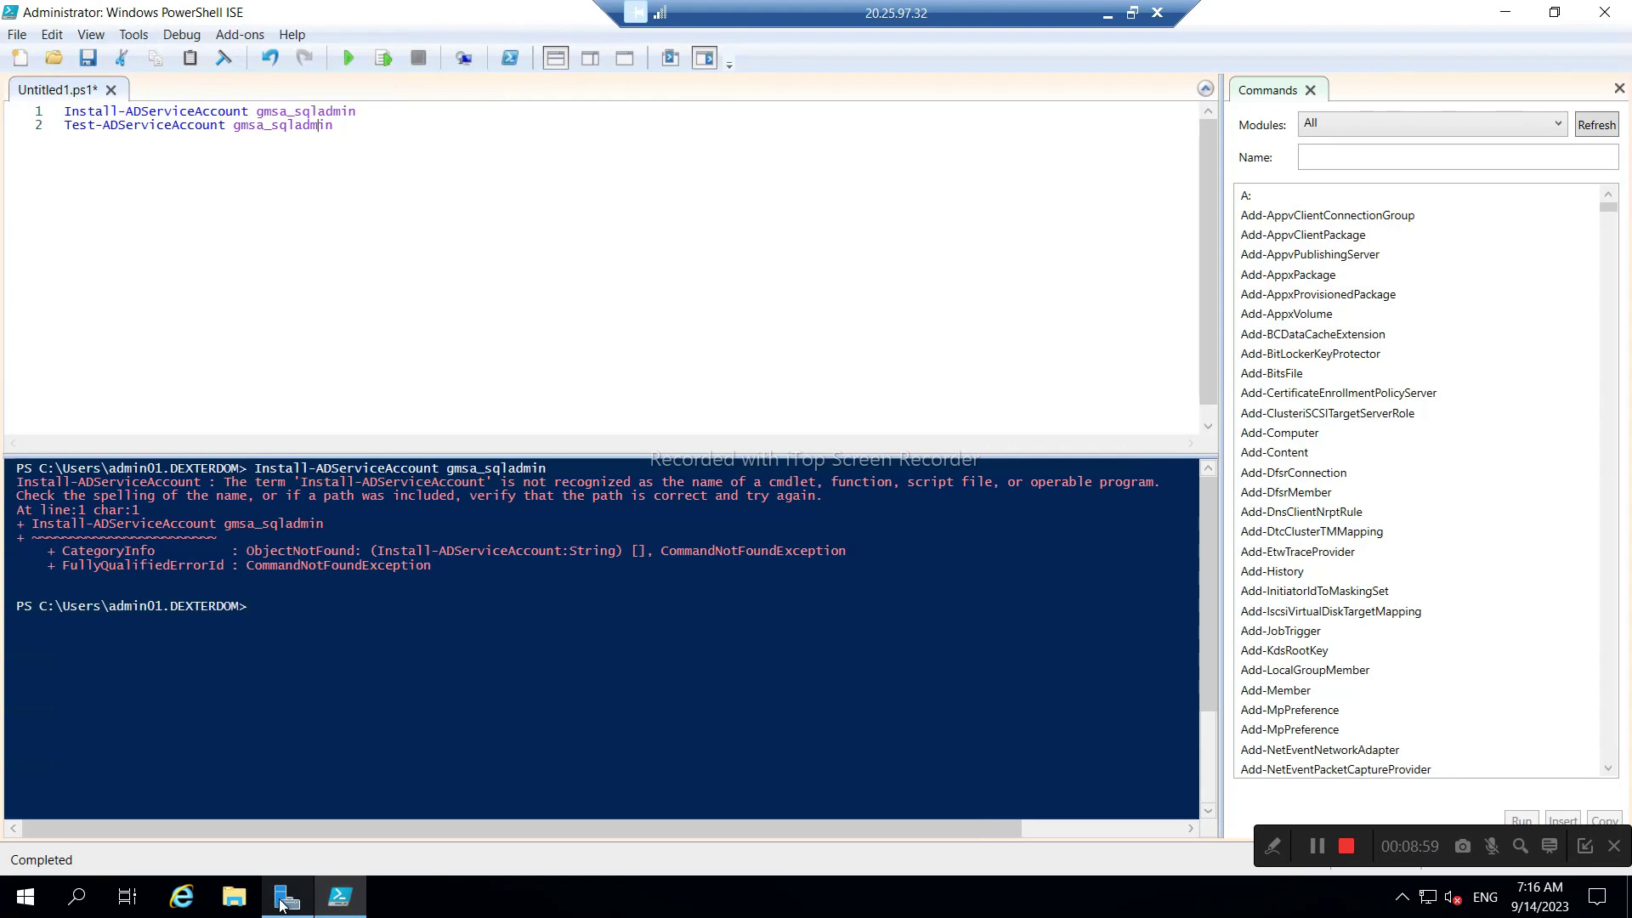
- Switch to Server Manager and start adding roles and features with a role-based or feature-based installation on the SSISDevlopment server
left_click(286, 899)
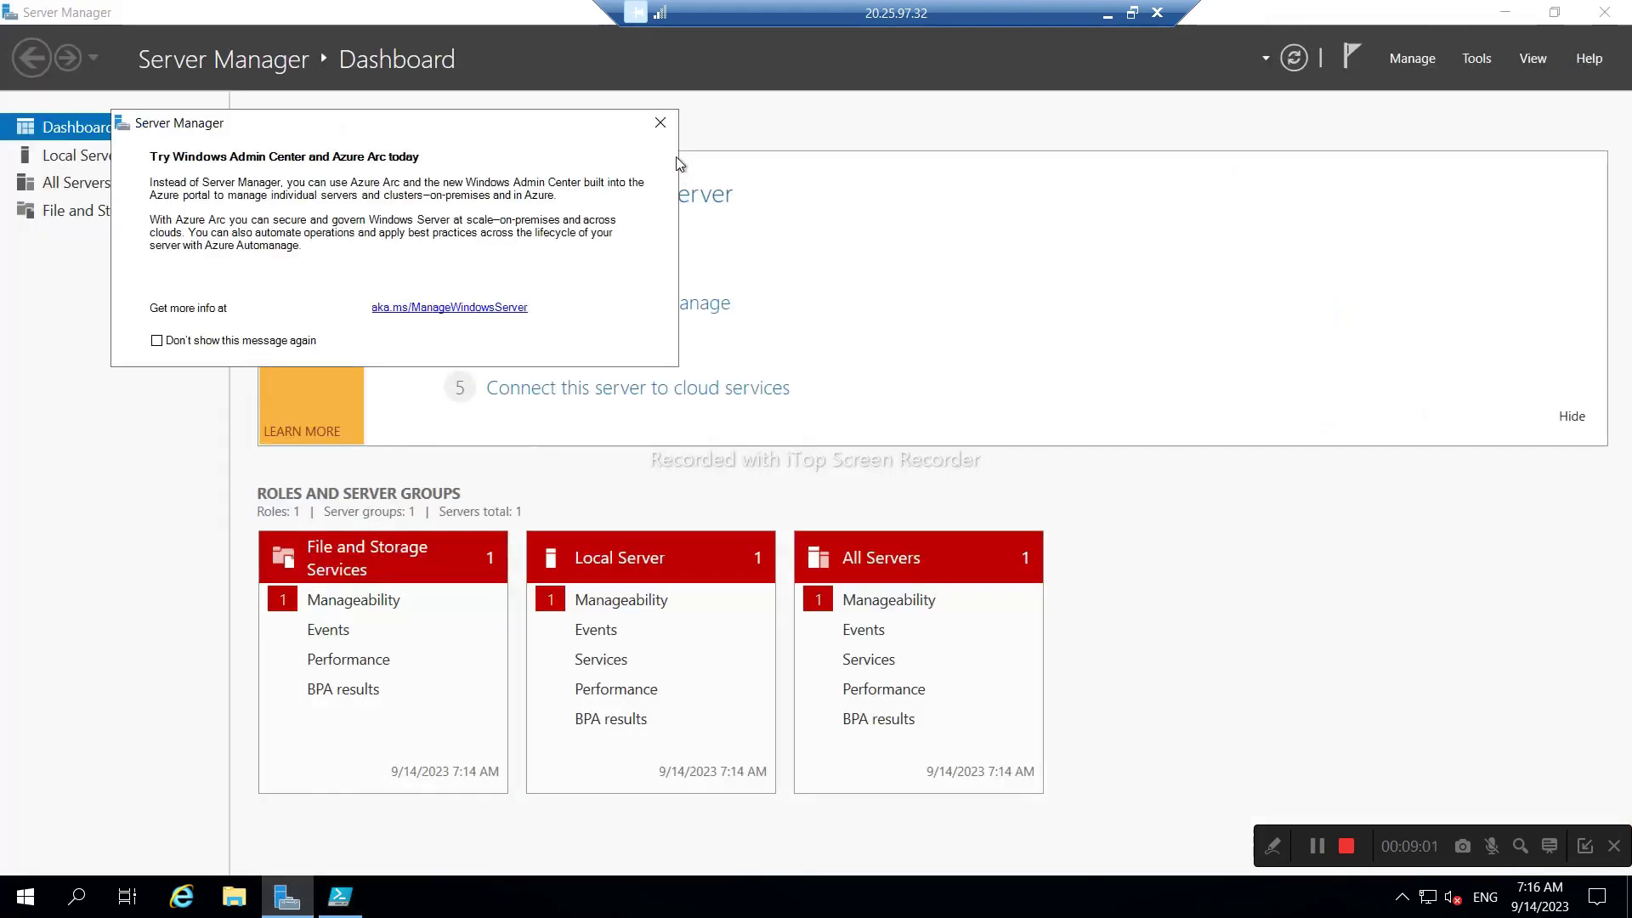
left_click(660, 122)
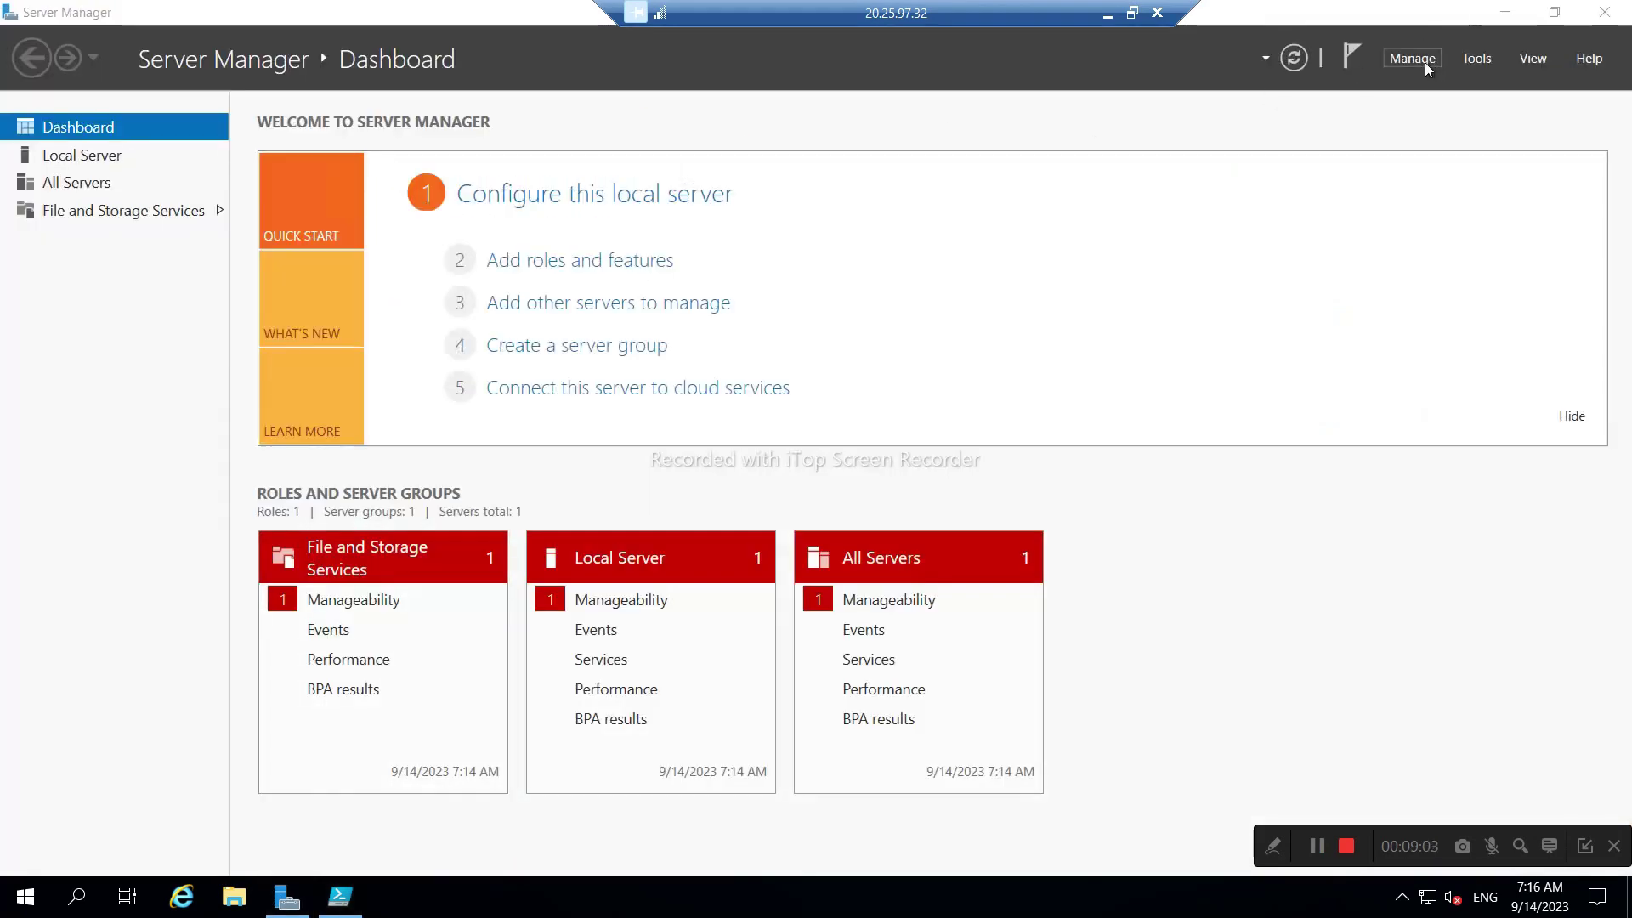
left_click(1426, 66)
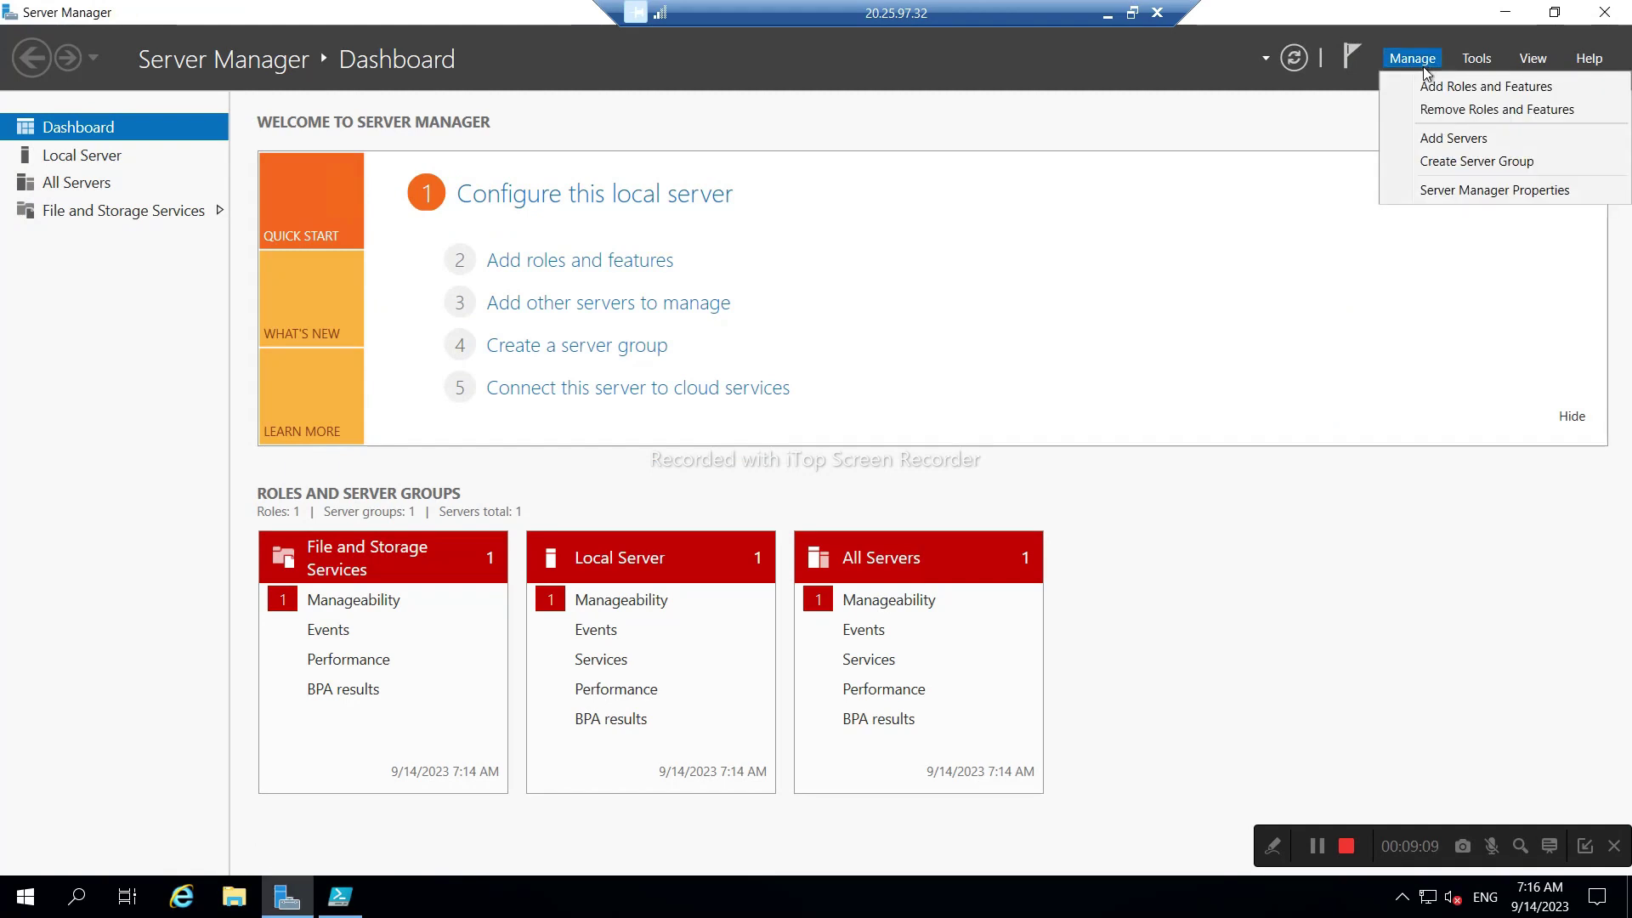
left_click(1470, 90)
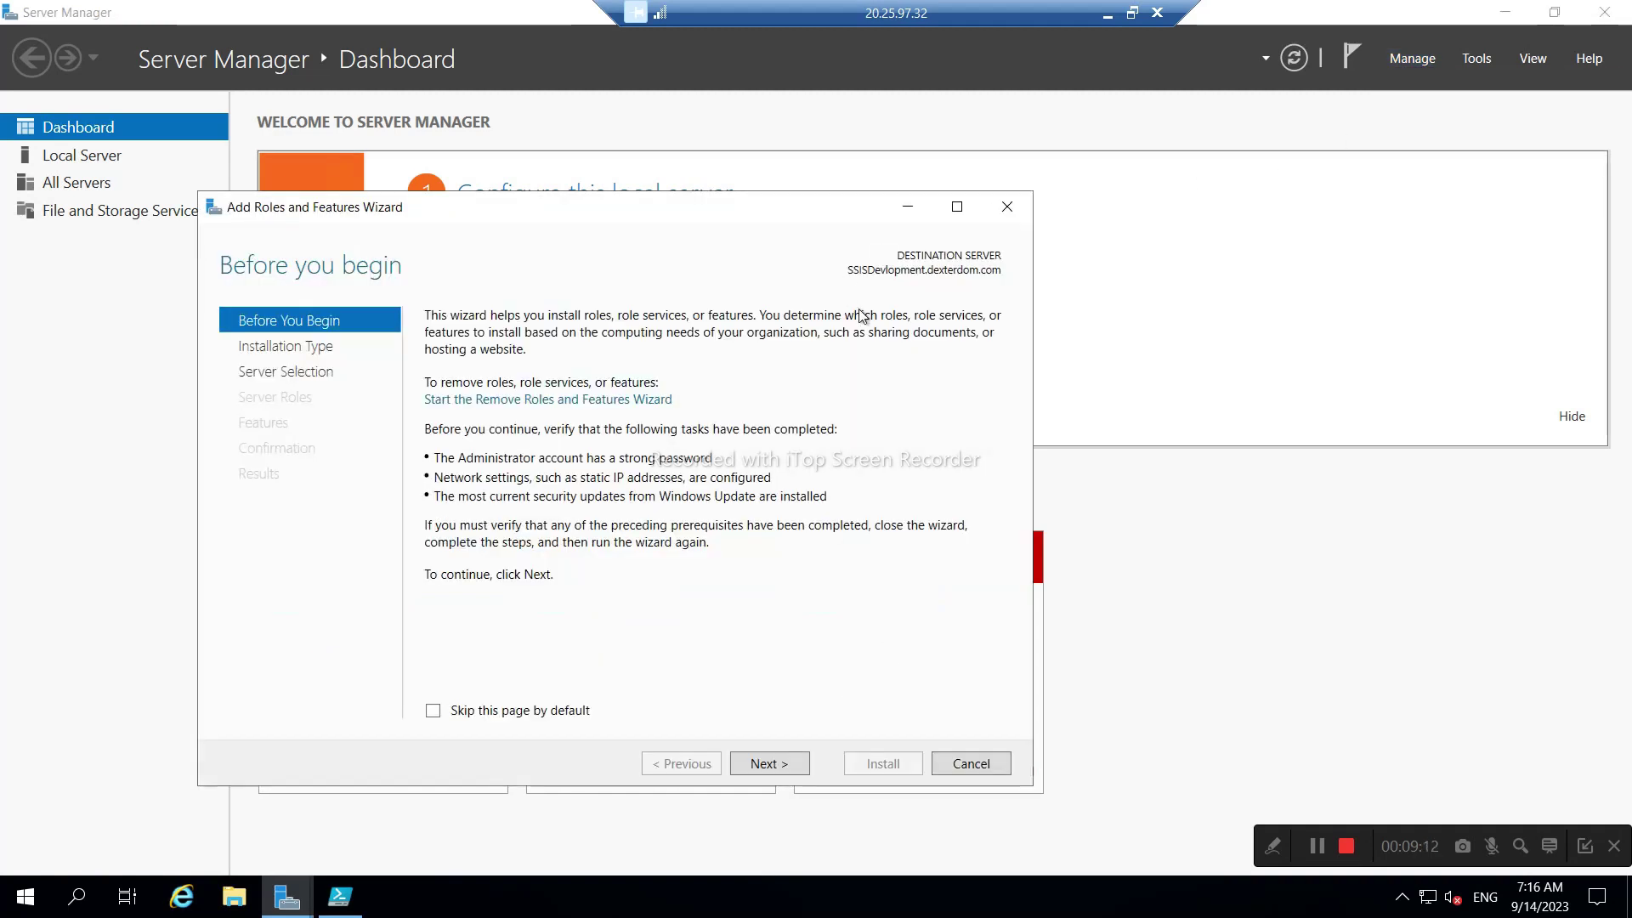
left_click(769, 764)
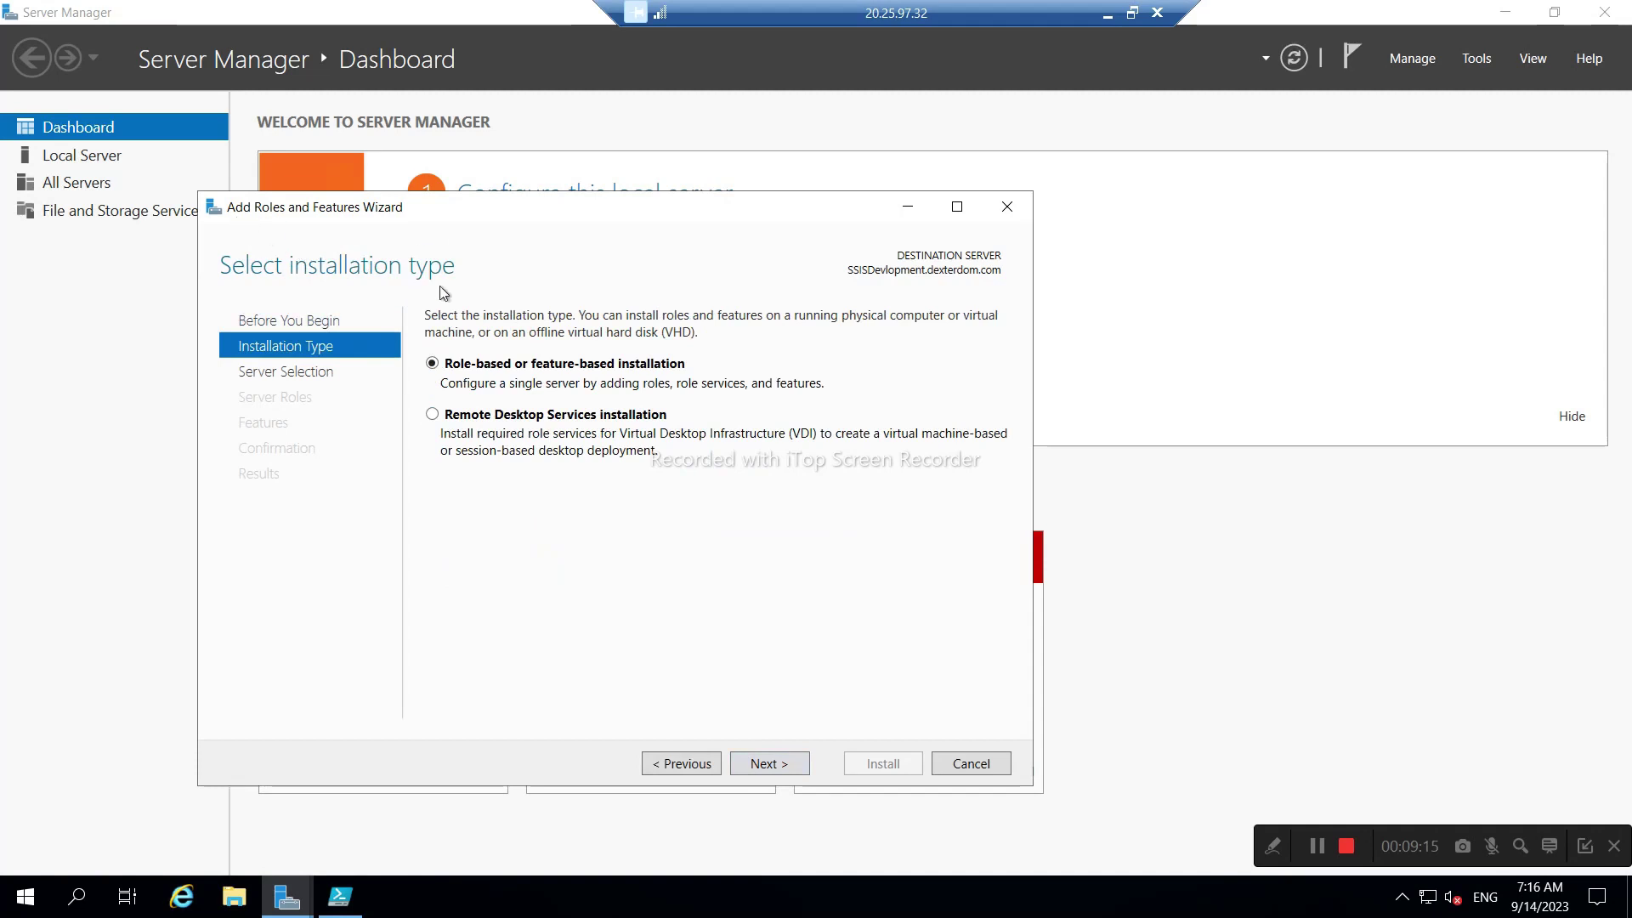
left_click(772, 765)
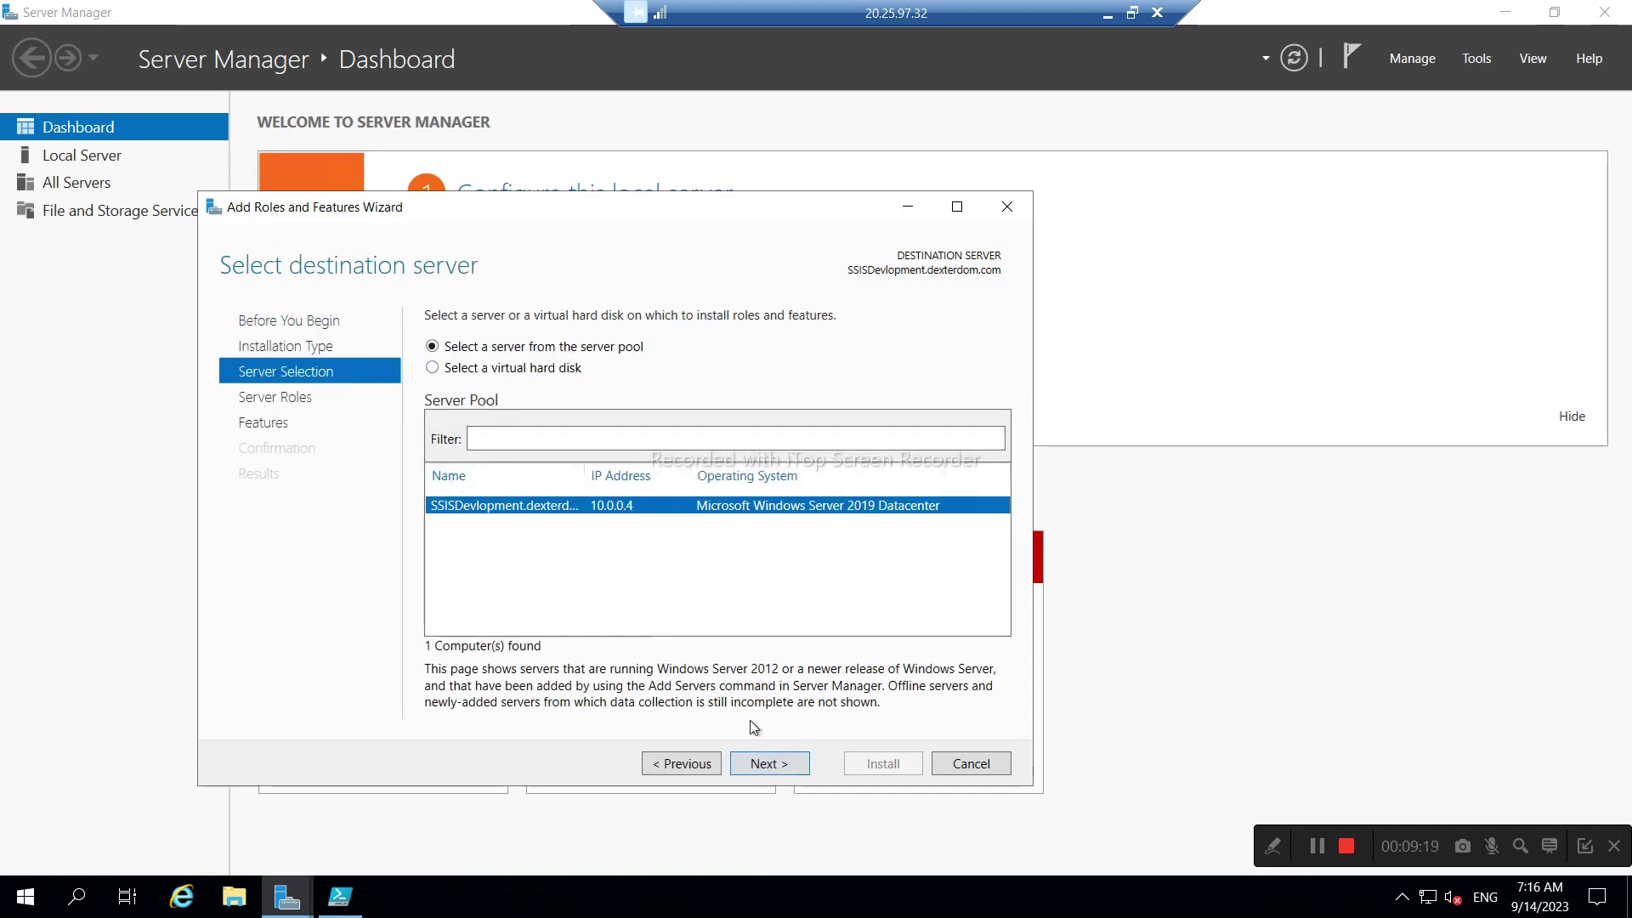
left_click(762, 765)
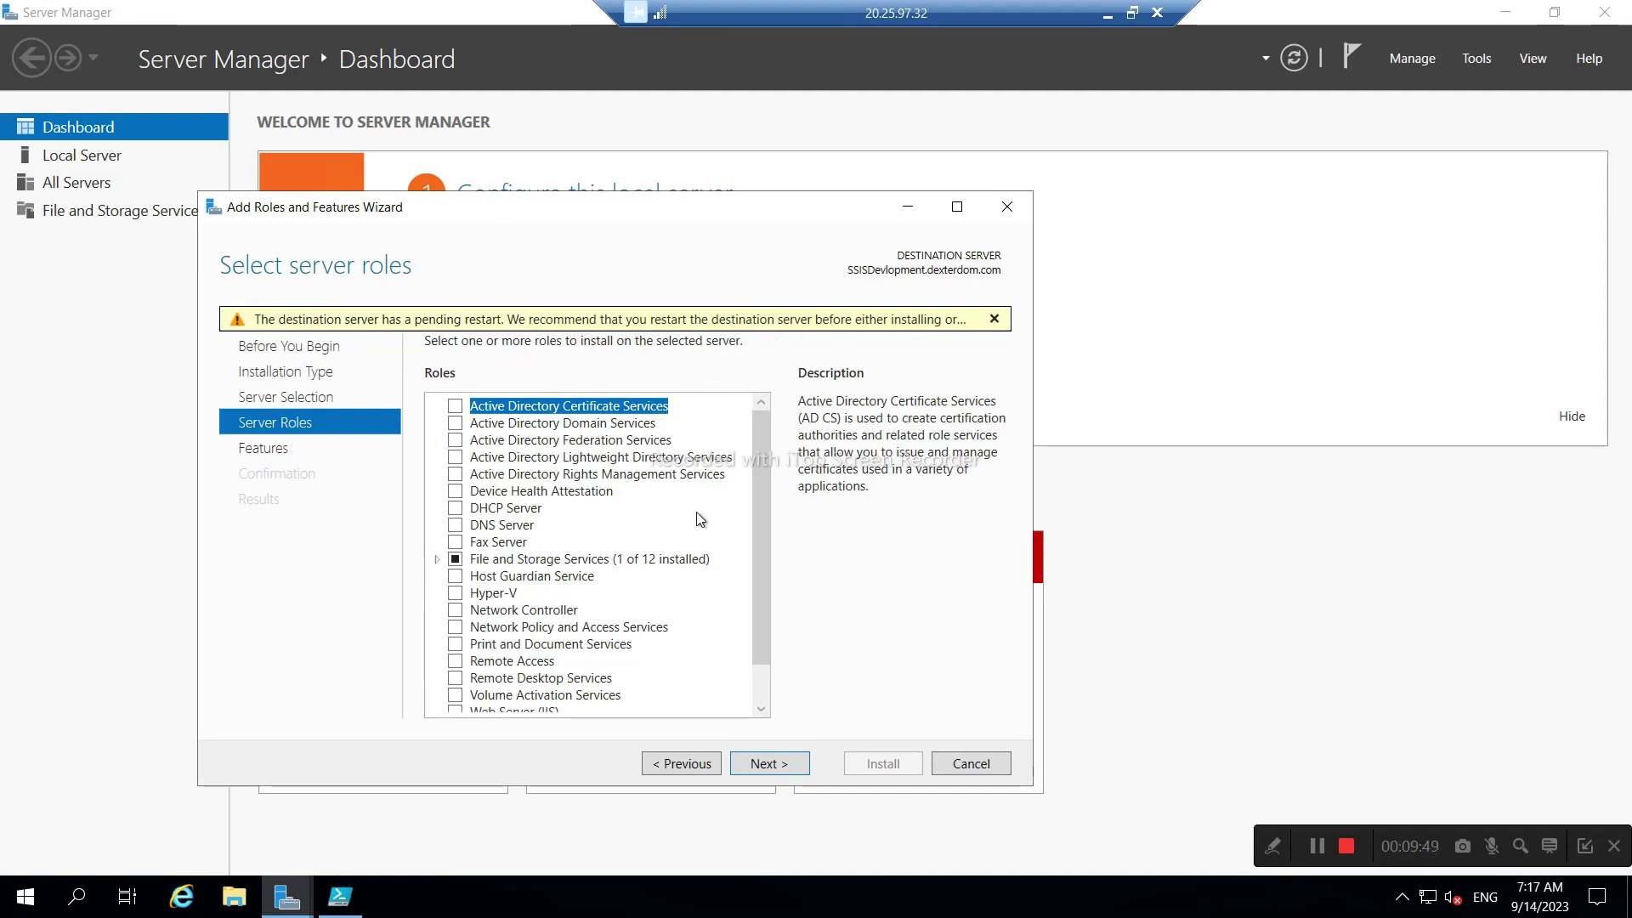
- Add no server roles and choose the AD DS and AD LDS Tools feature from the Role Administration Tools of Remote Server Administration Tools
scroll(700, 519, "down", 1)
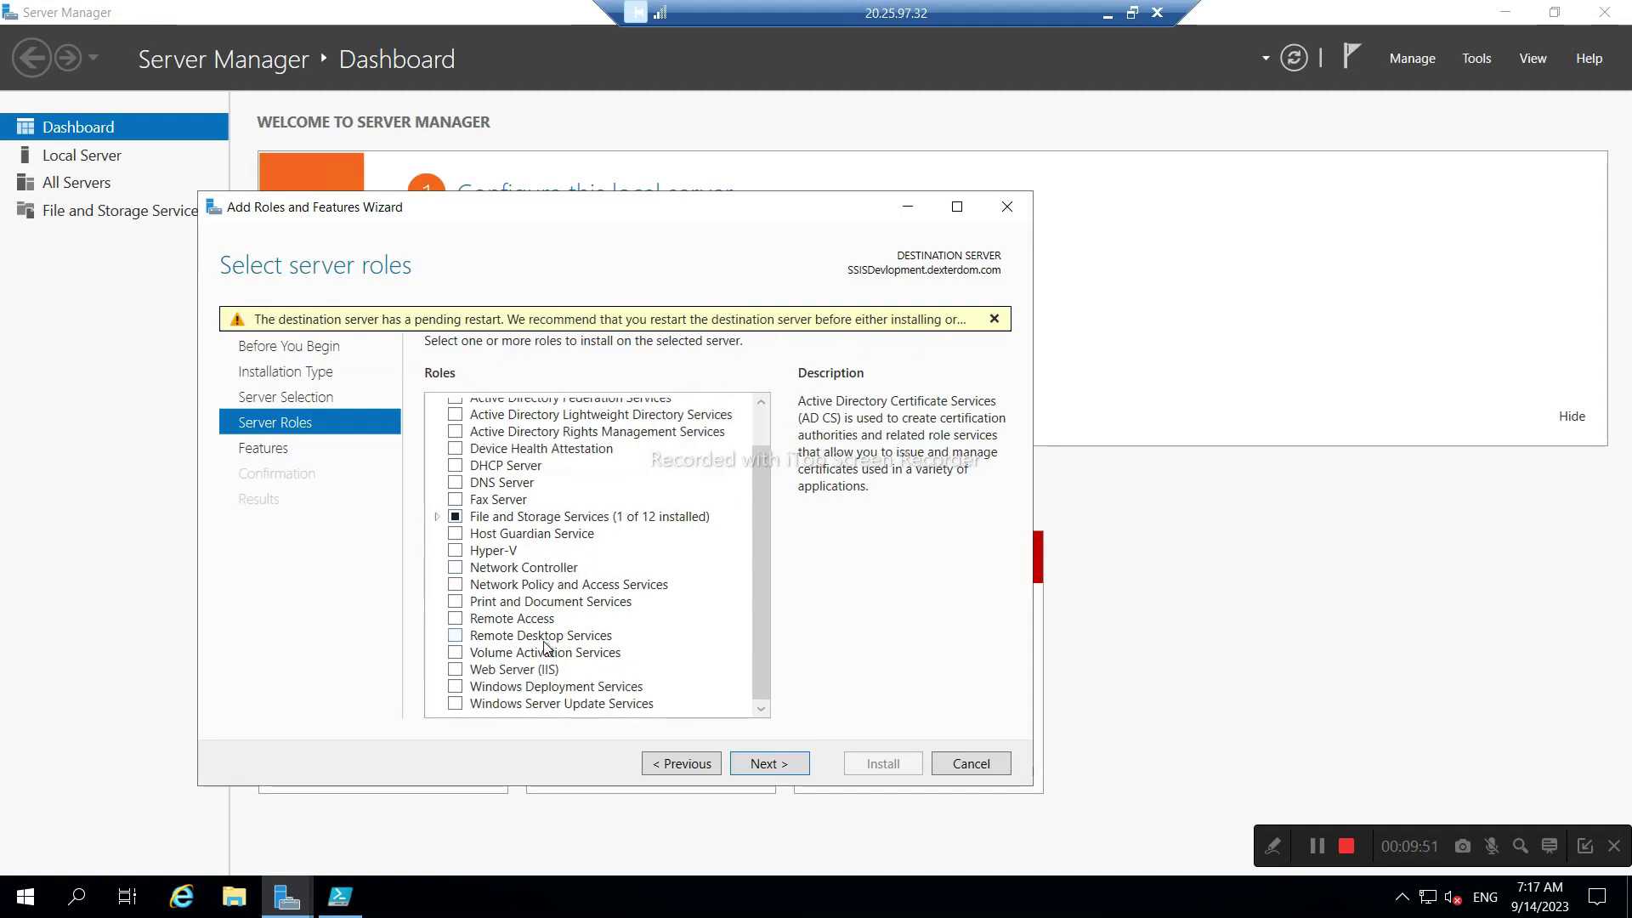
scroll(548, 648, "up", 1)
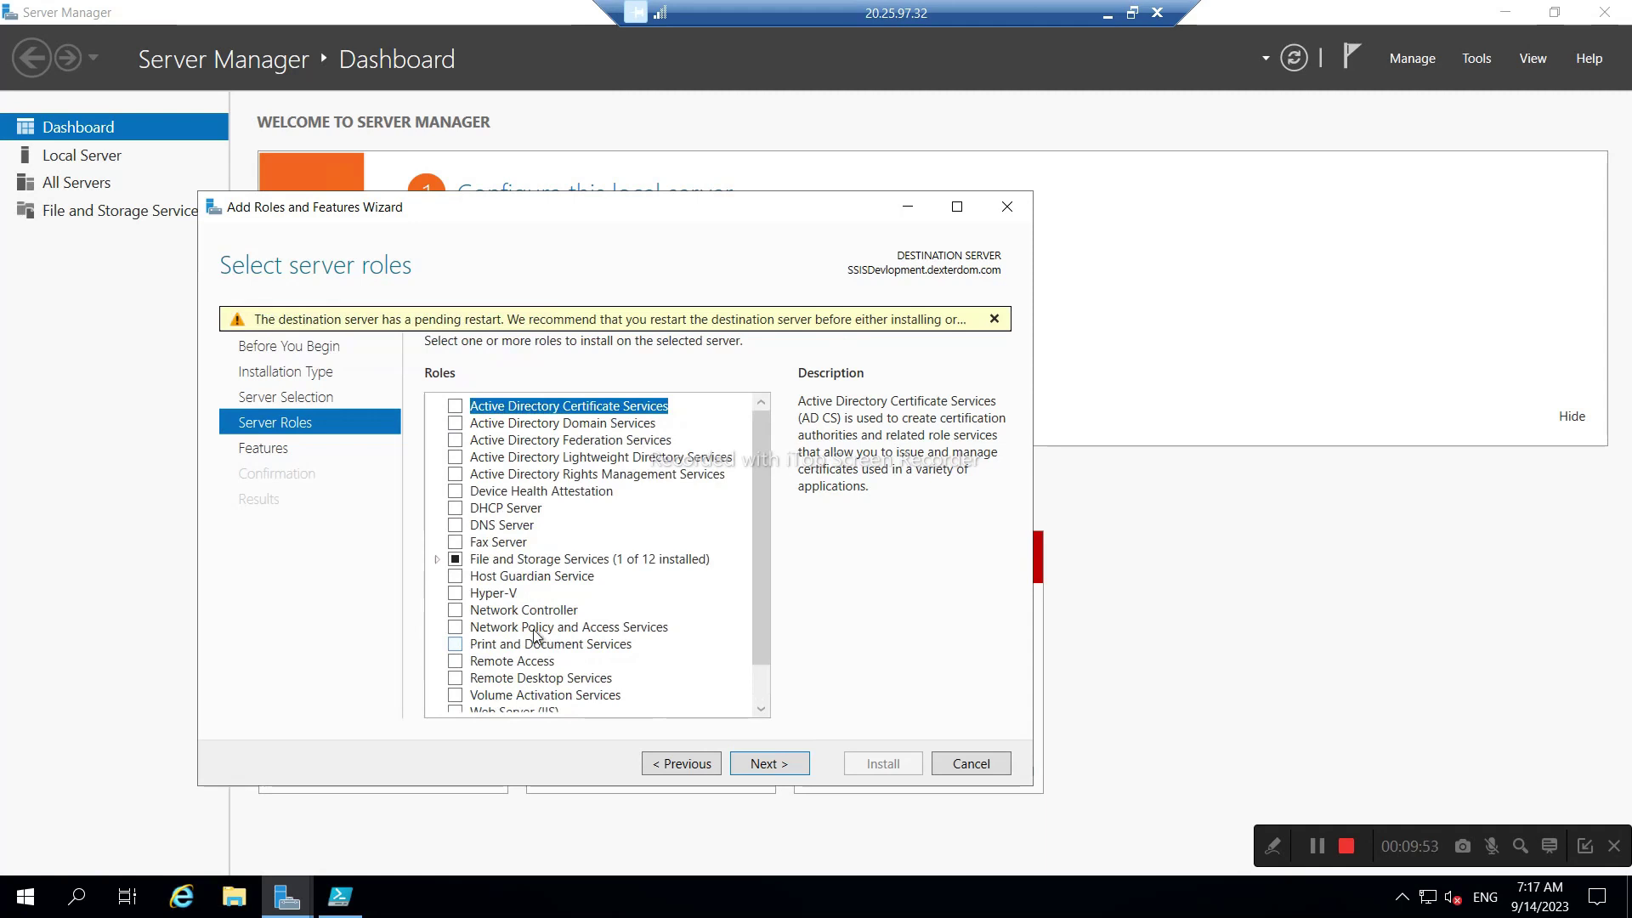
scroll(473, 606, "down", 1)
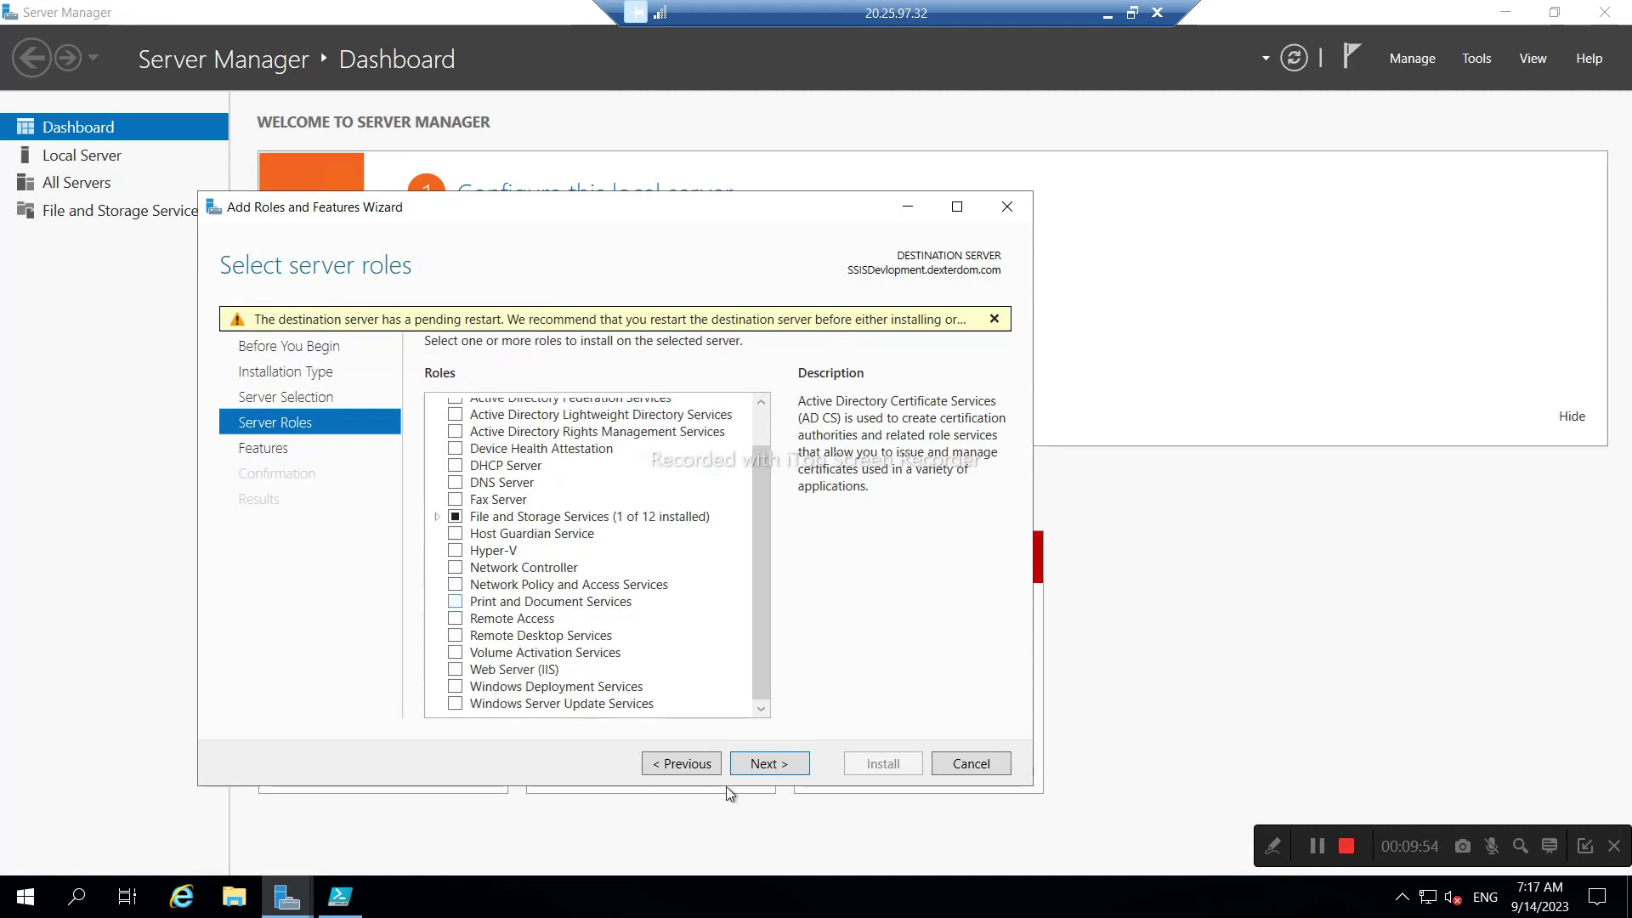
left_click(769, 764)
scroll(603, 633, "down", 5)
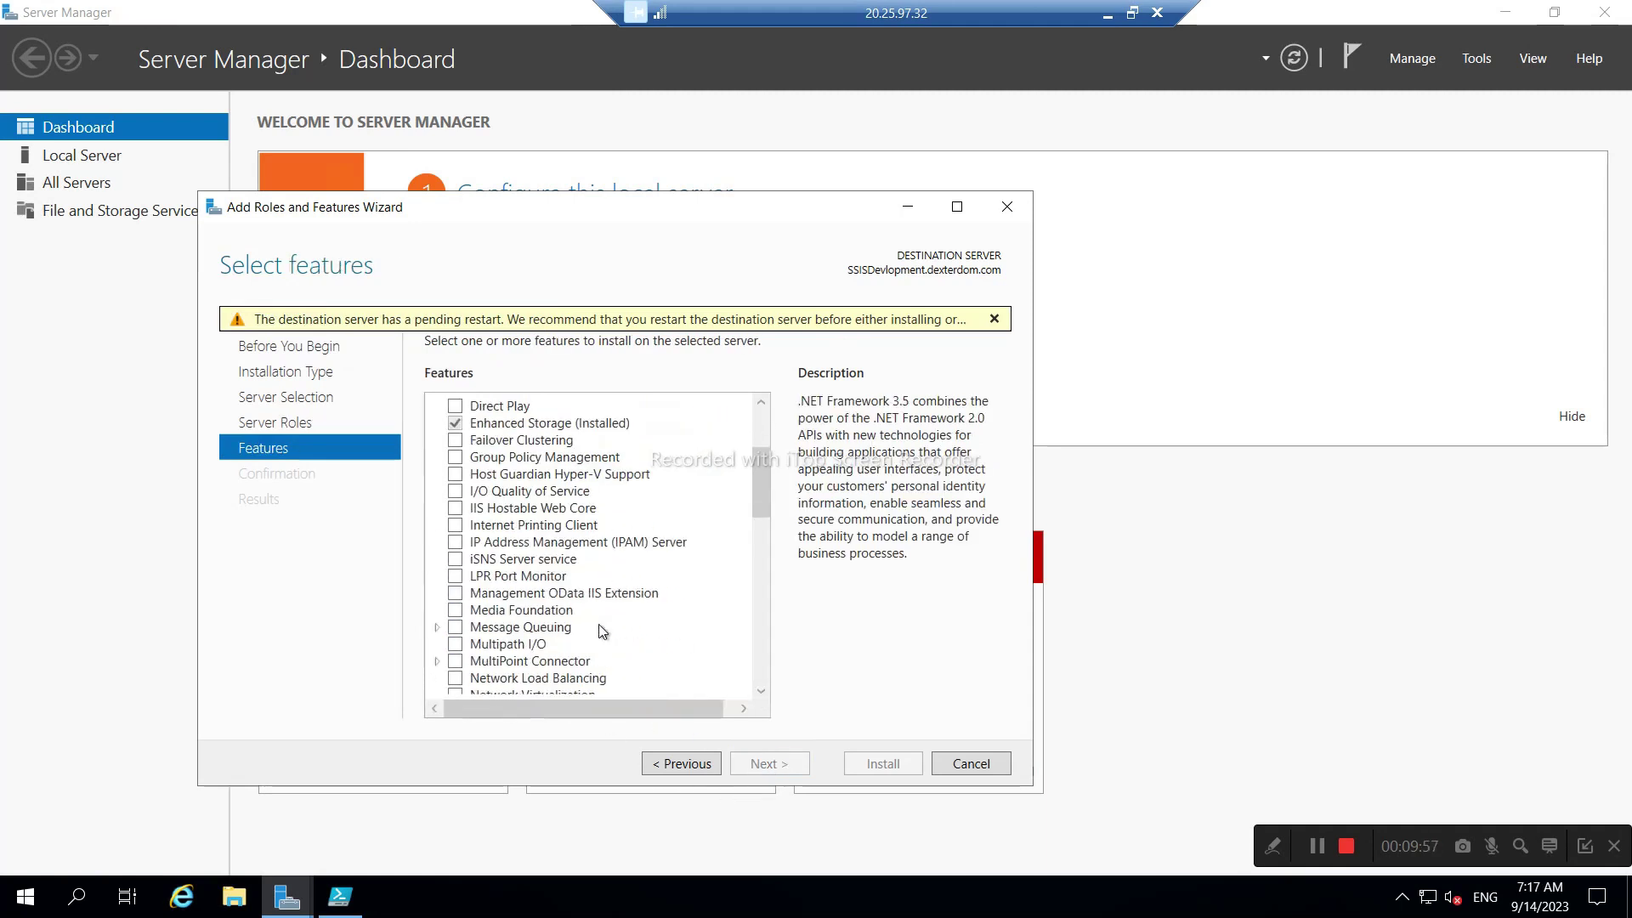
scroll(510, 633, "down", 2)
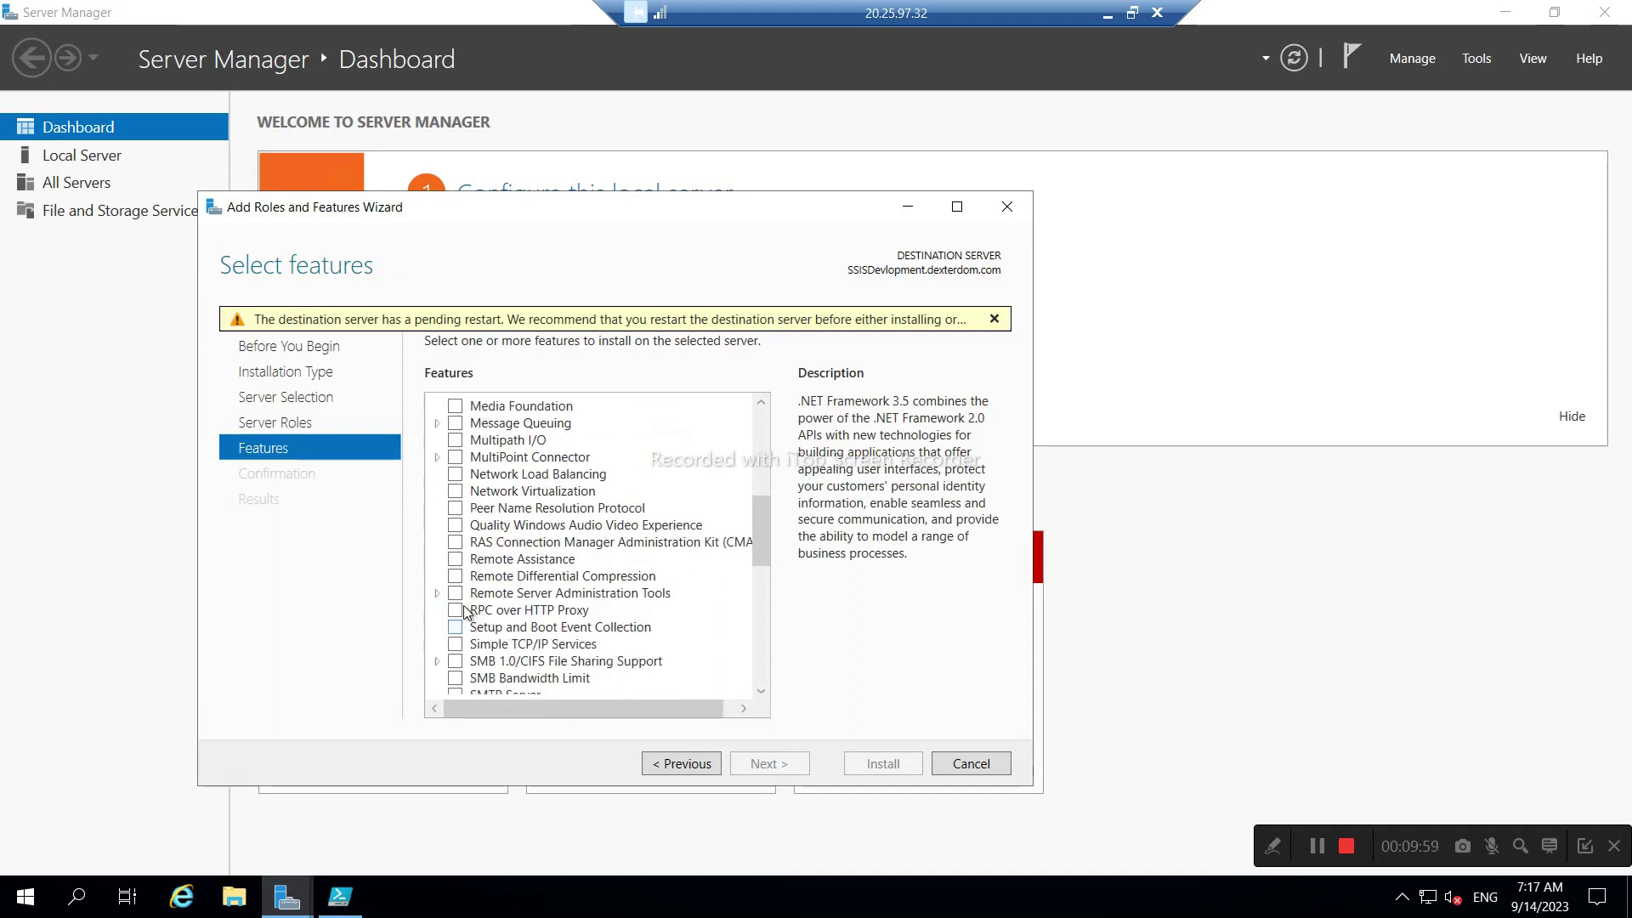
left_click(437, 594)
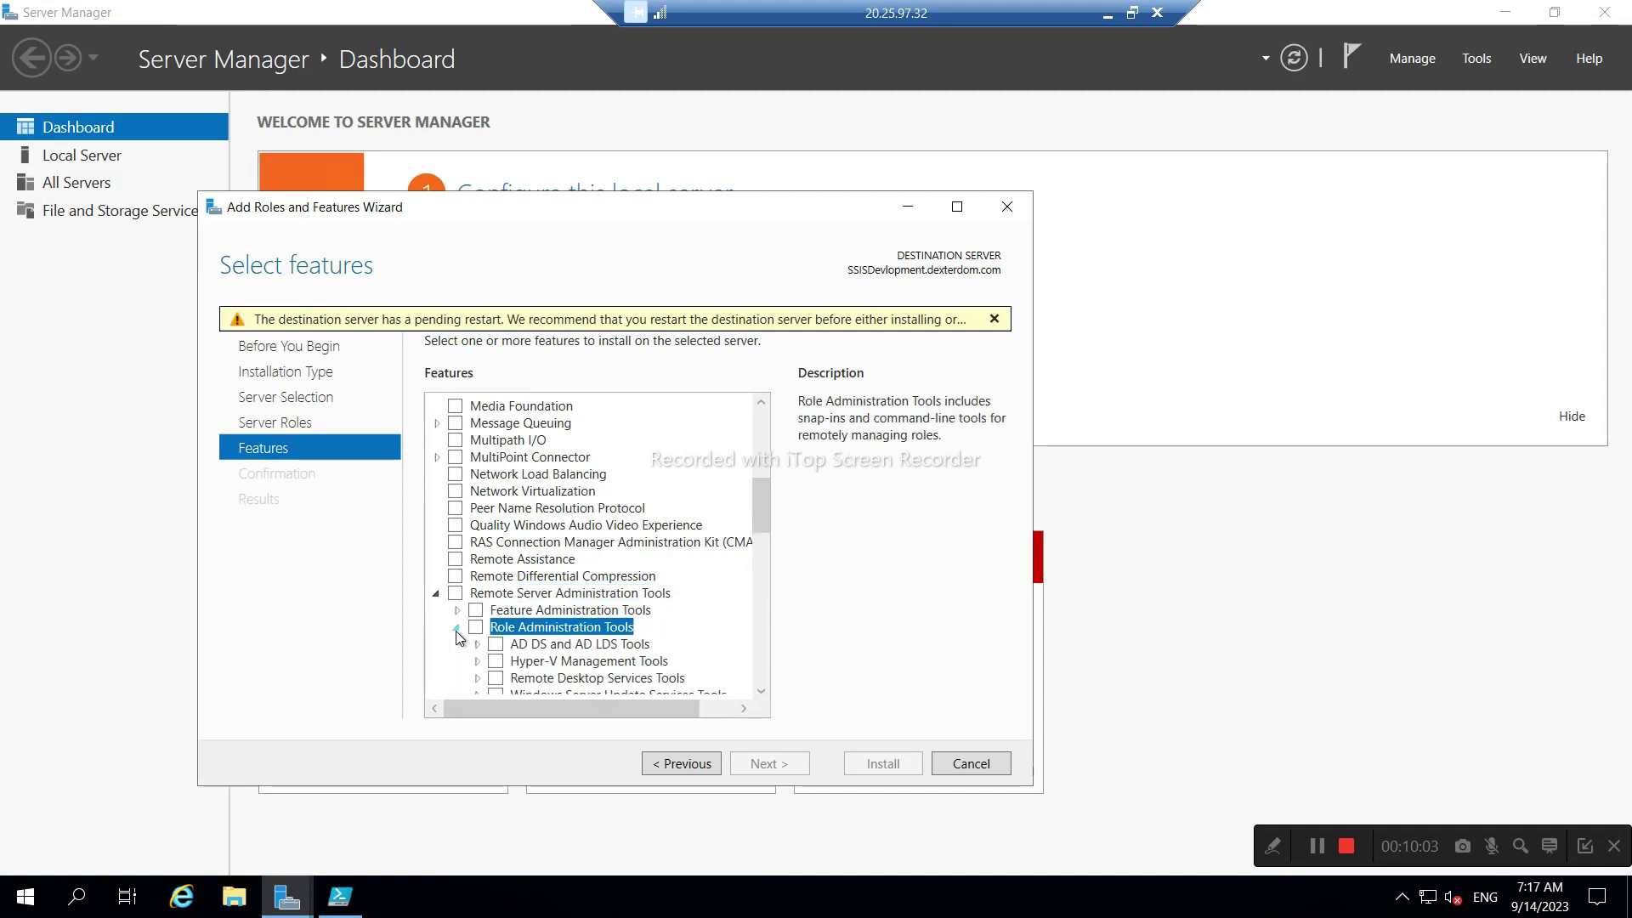
left_click(457, 628)
left_click(495, 646)
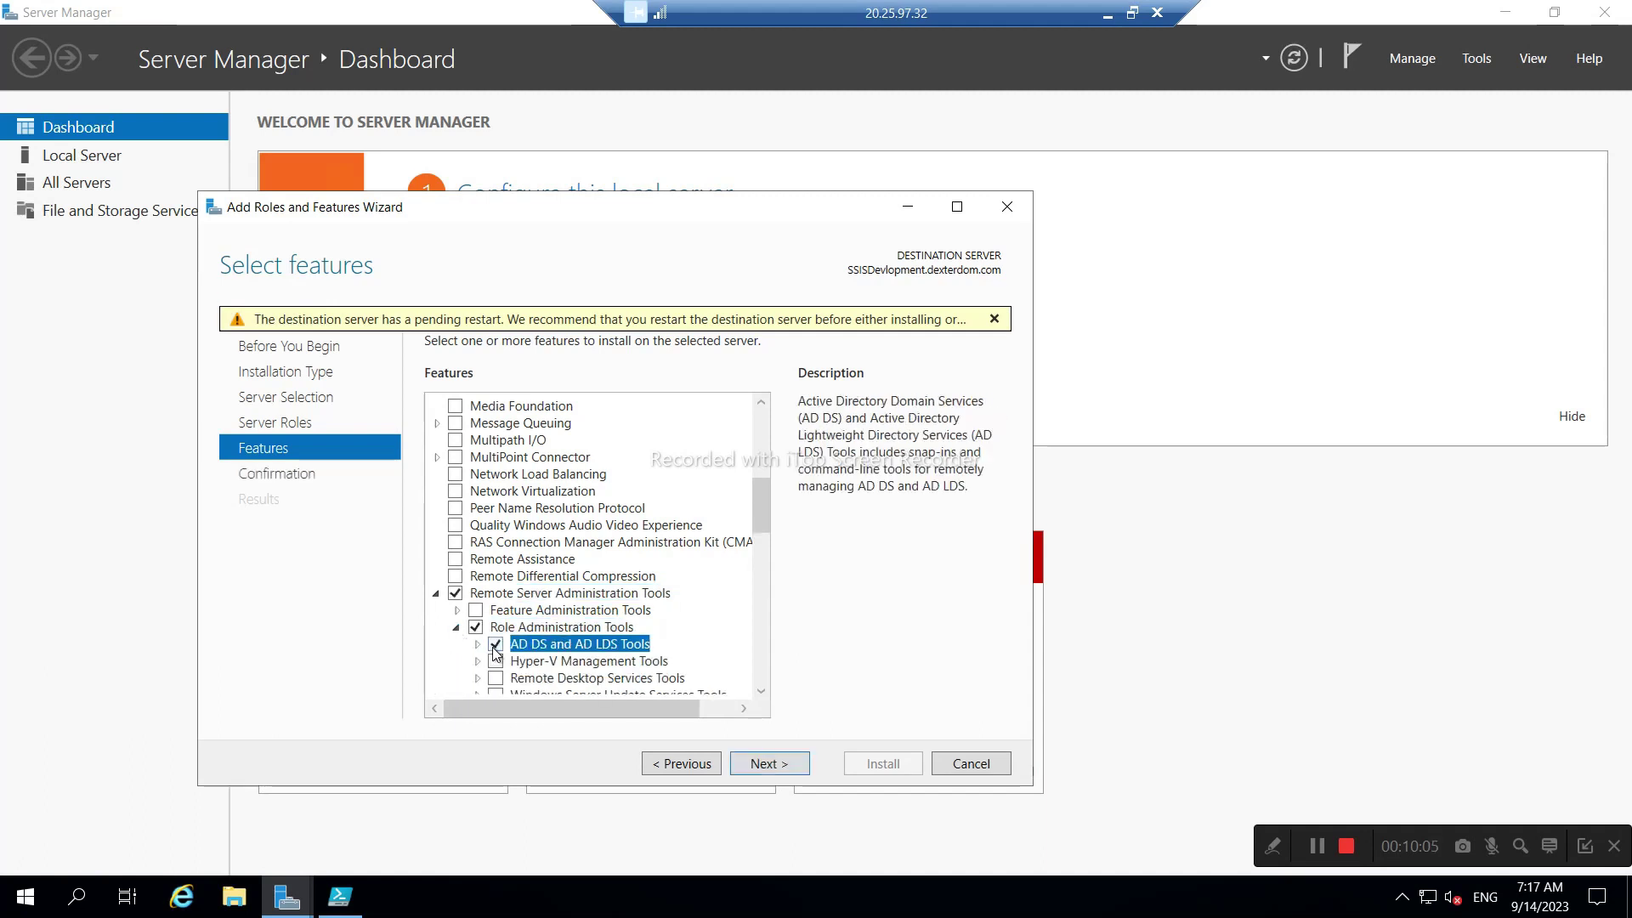
left_click(766, 765)
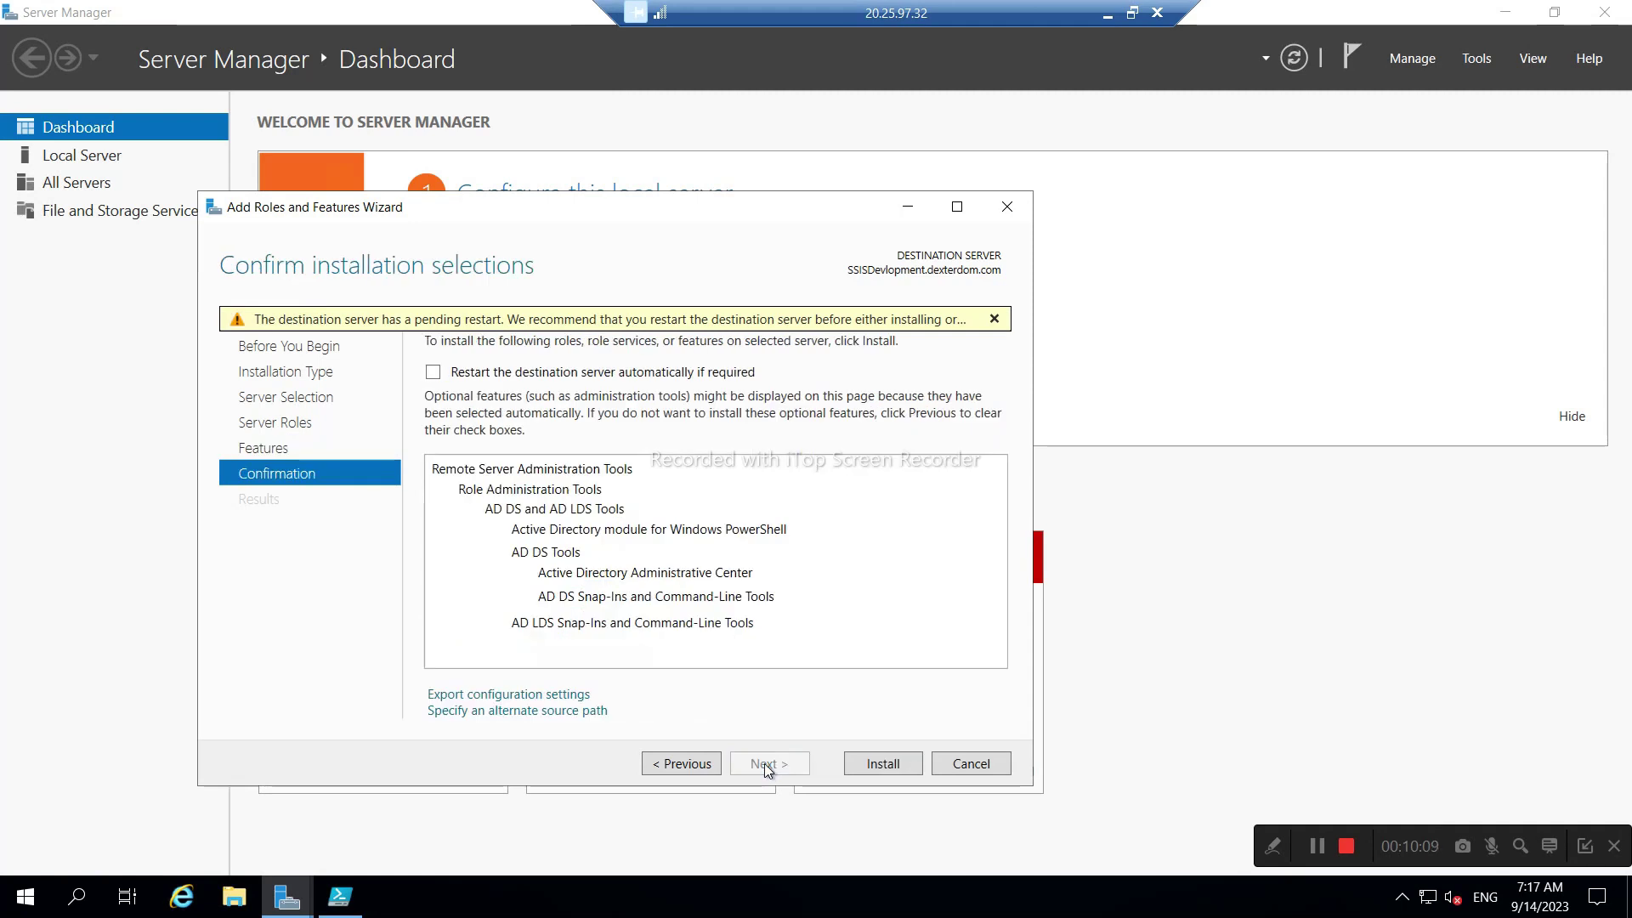
- Allow the destination server to restart automatically if required and install the chosen administration tools
left_click(434, 373)
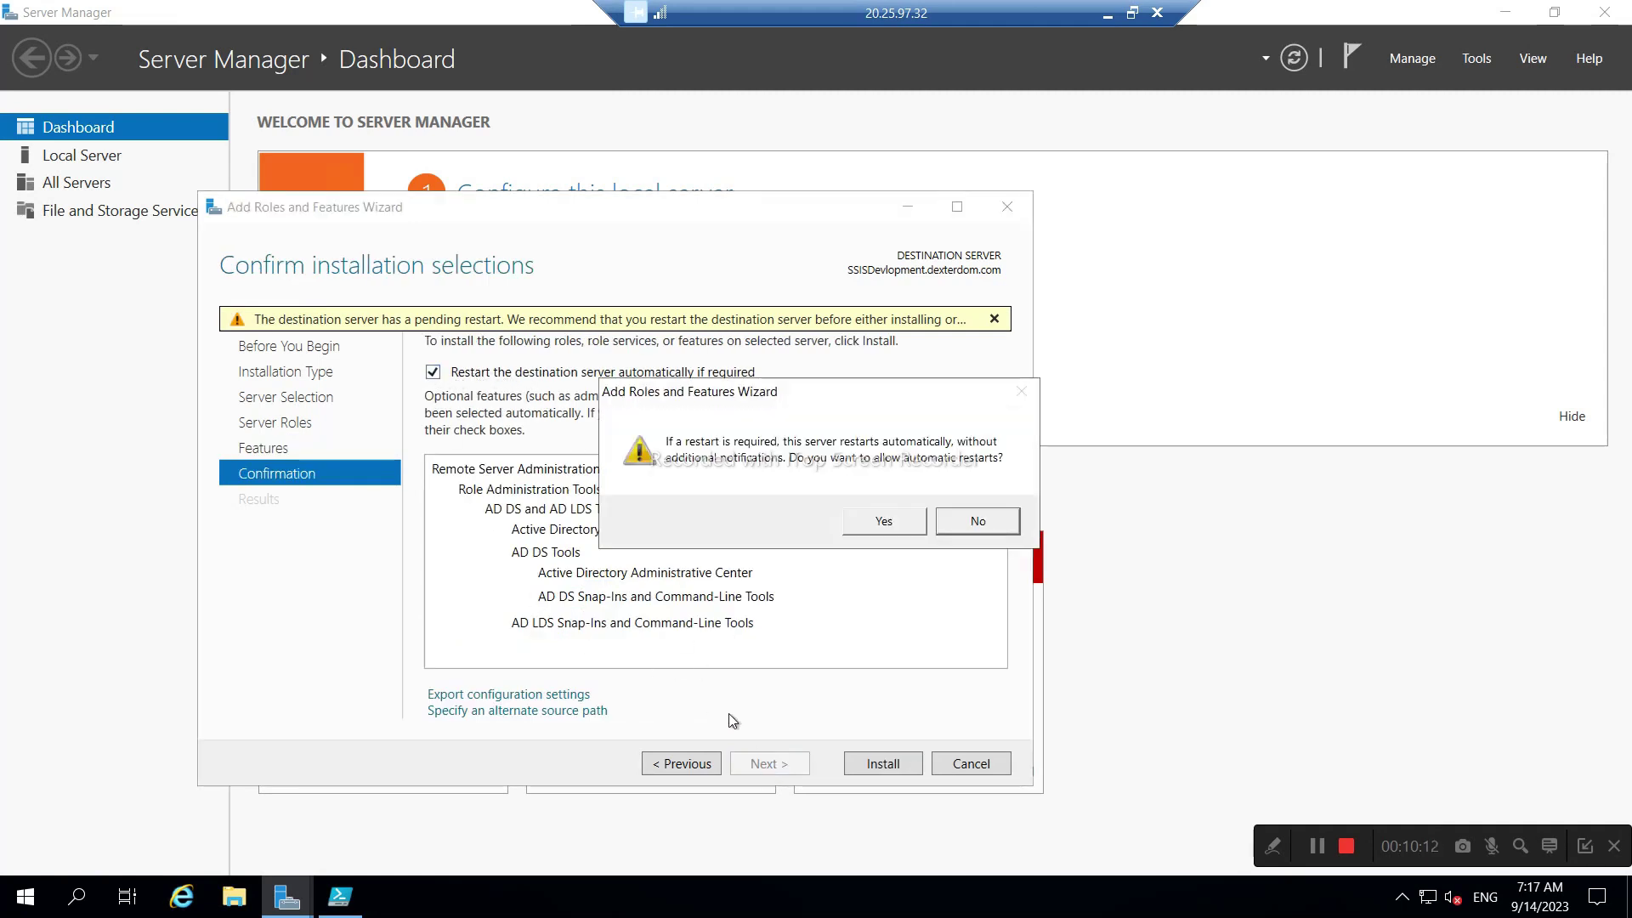
left_click(876, 525)
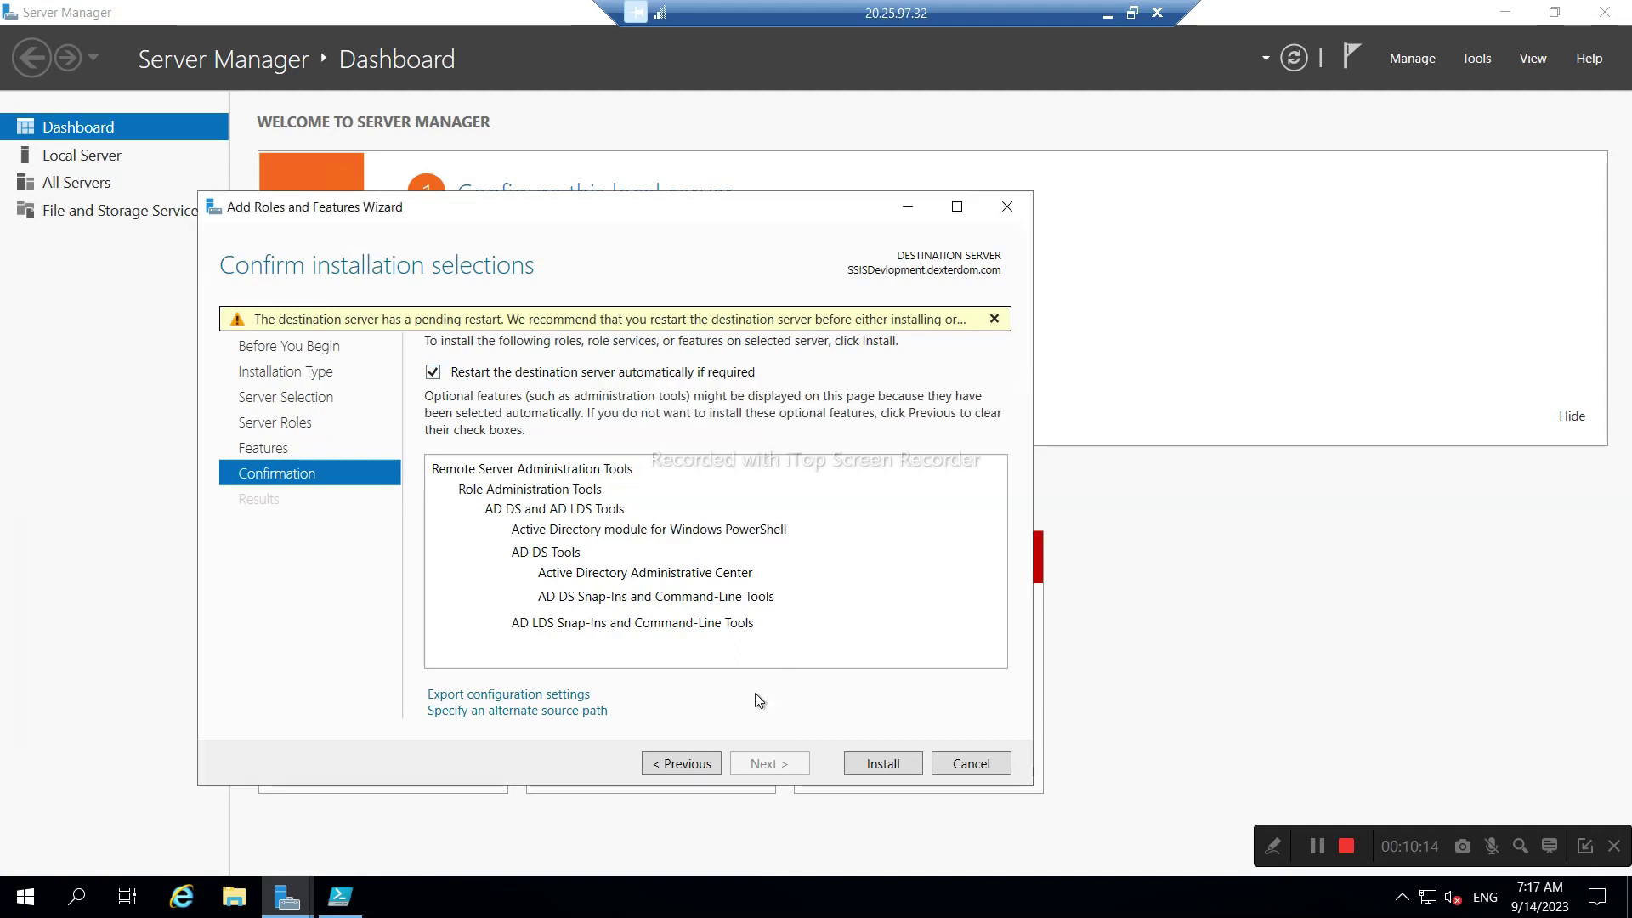
left_click(884, 764)
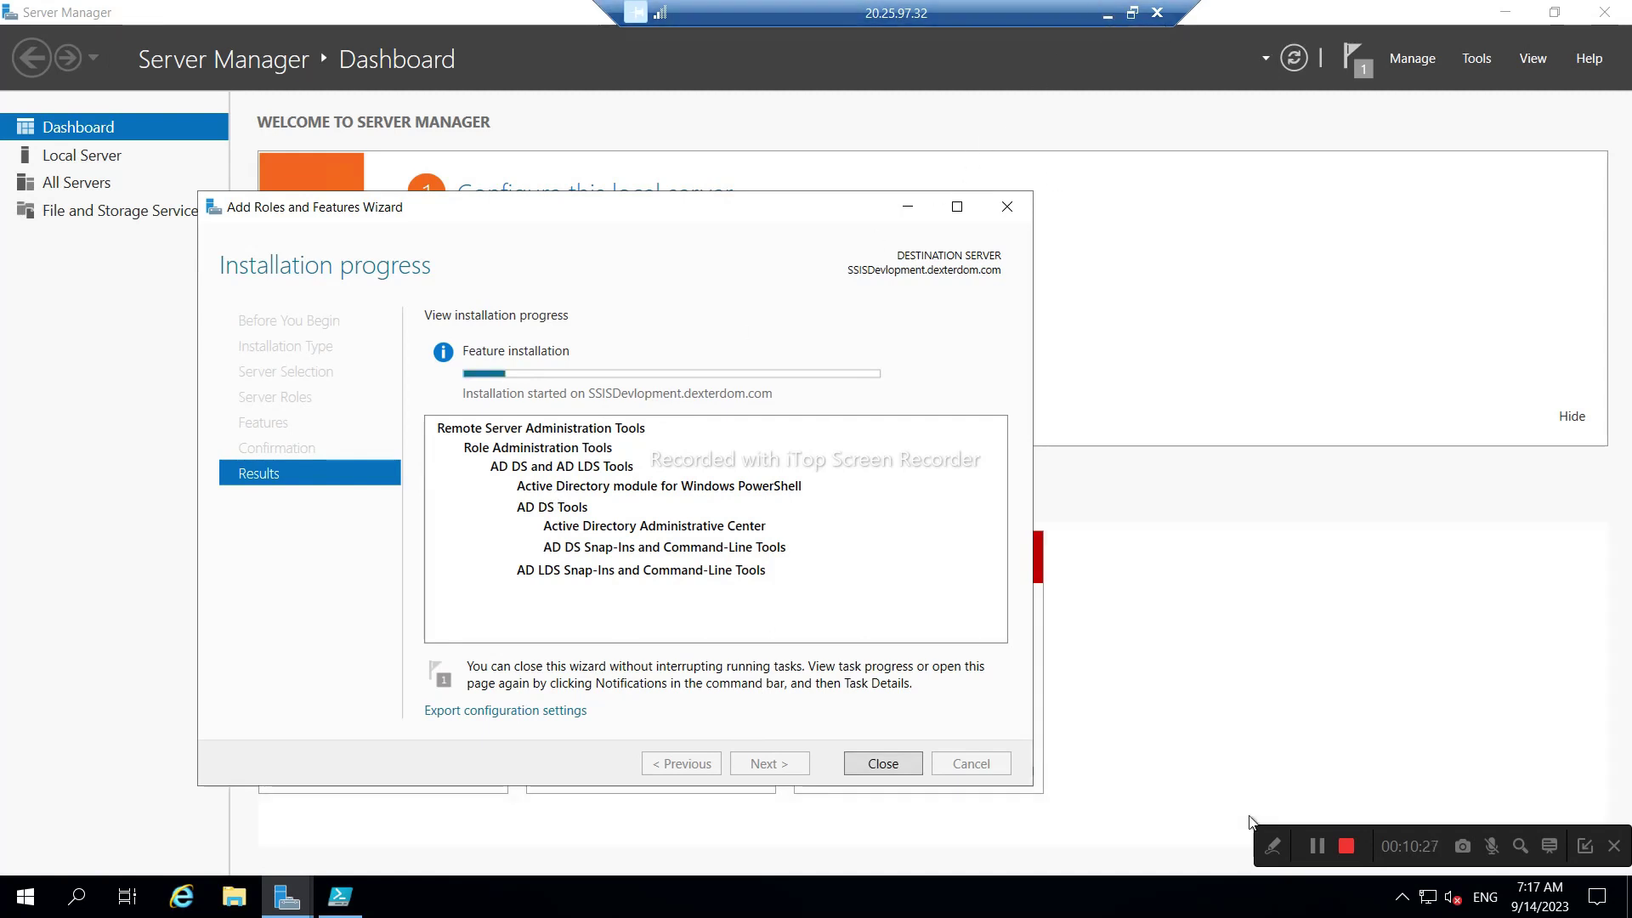
left_click(1318, 847)
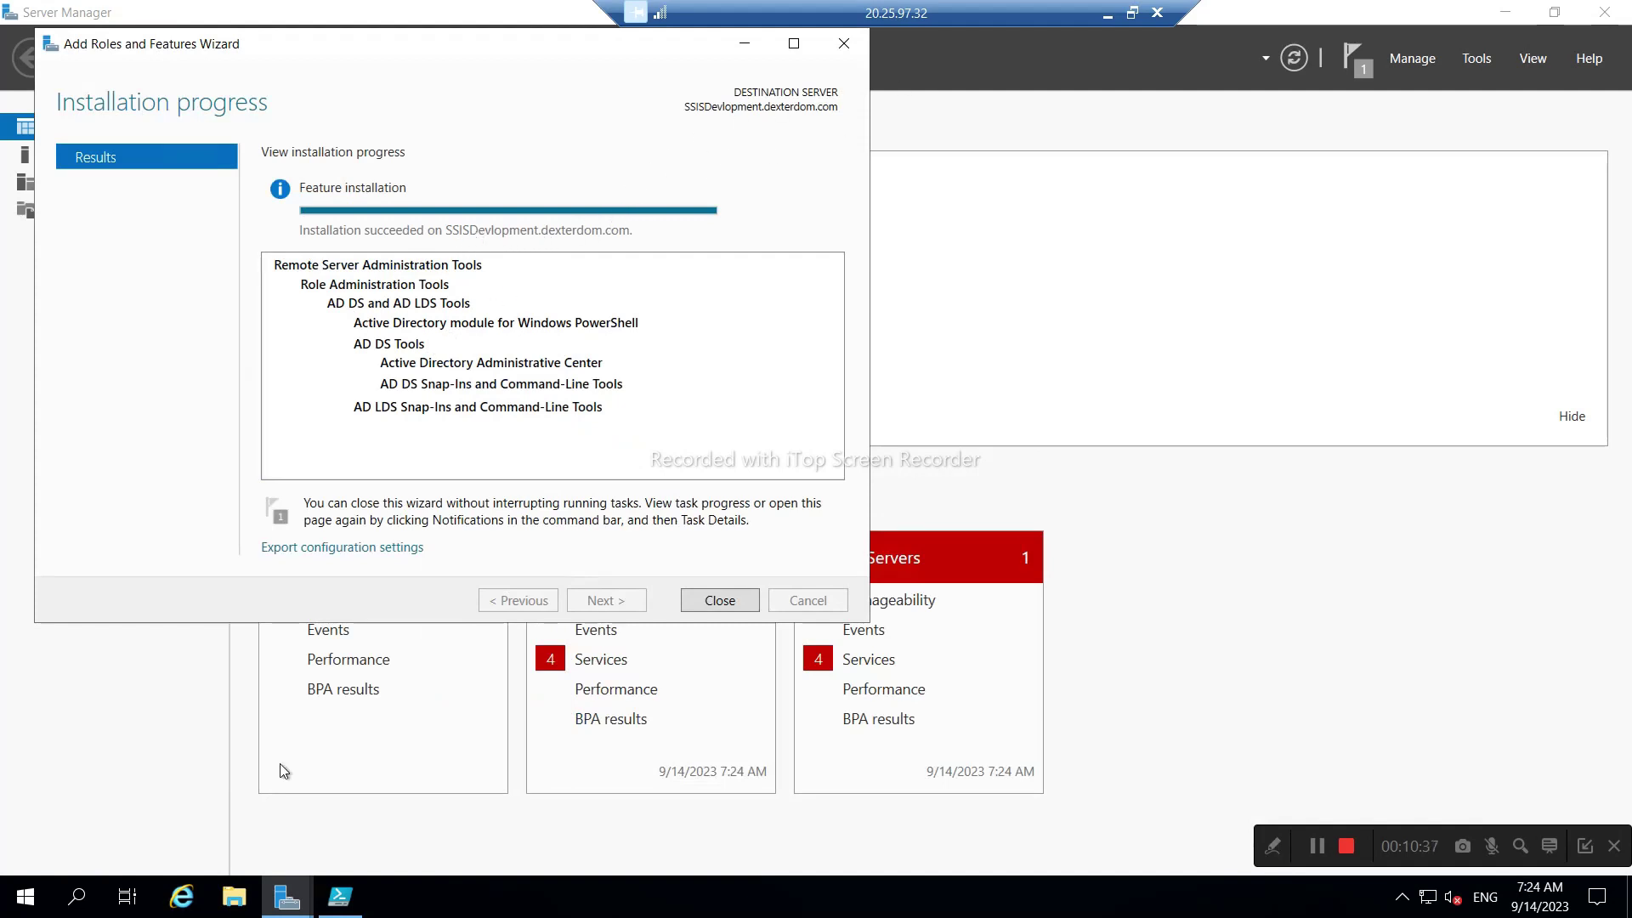
- Switch to PowerShell ISE and run the Install-ADServiceAccount and Test-ADServiceAccount lines for gmsa_sqladmin one at a time
left_click(334, 910)
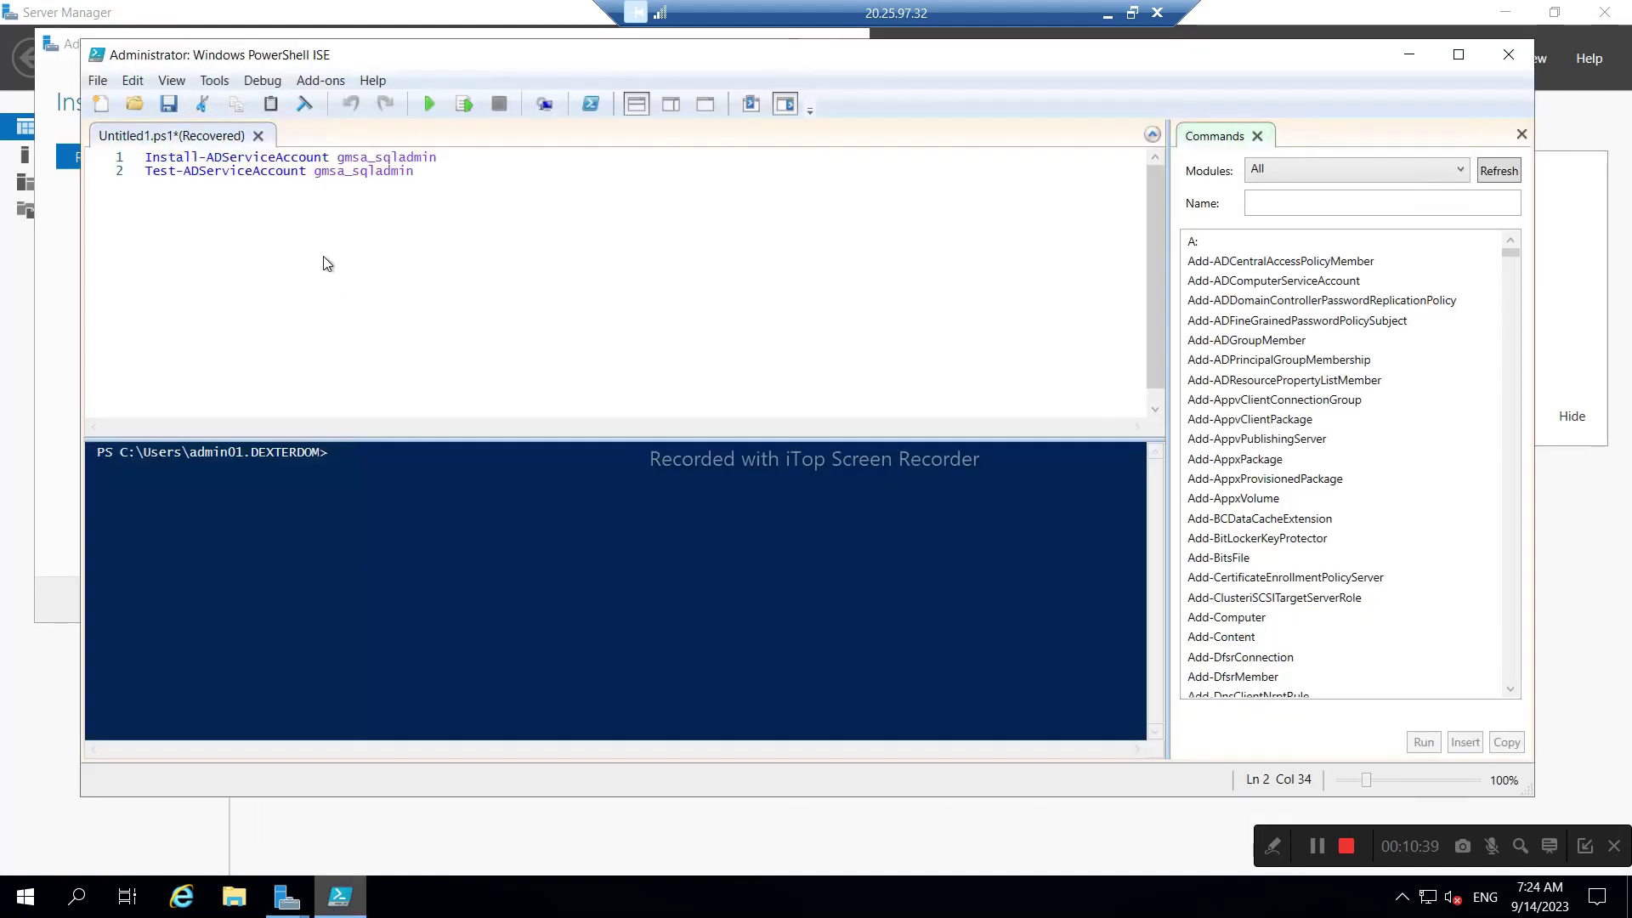
left_click_drag(437, 157, 145, 157)
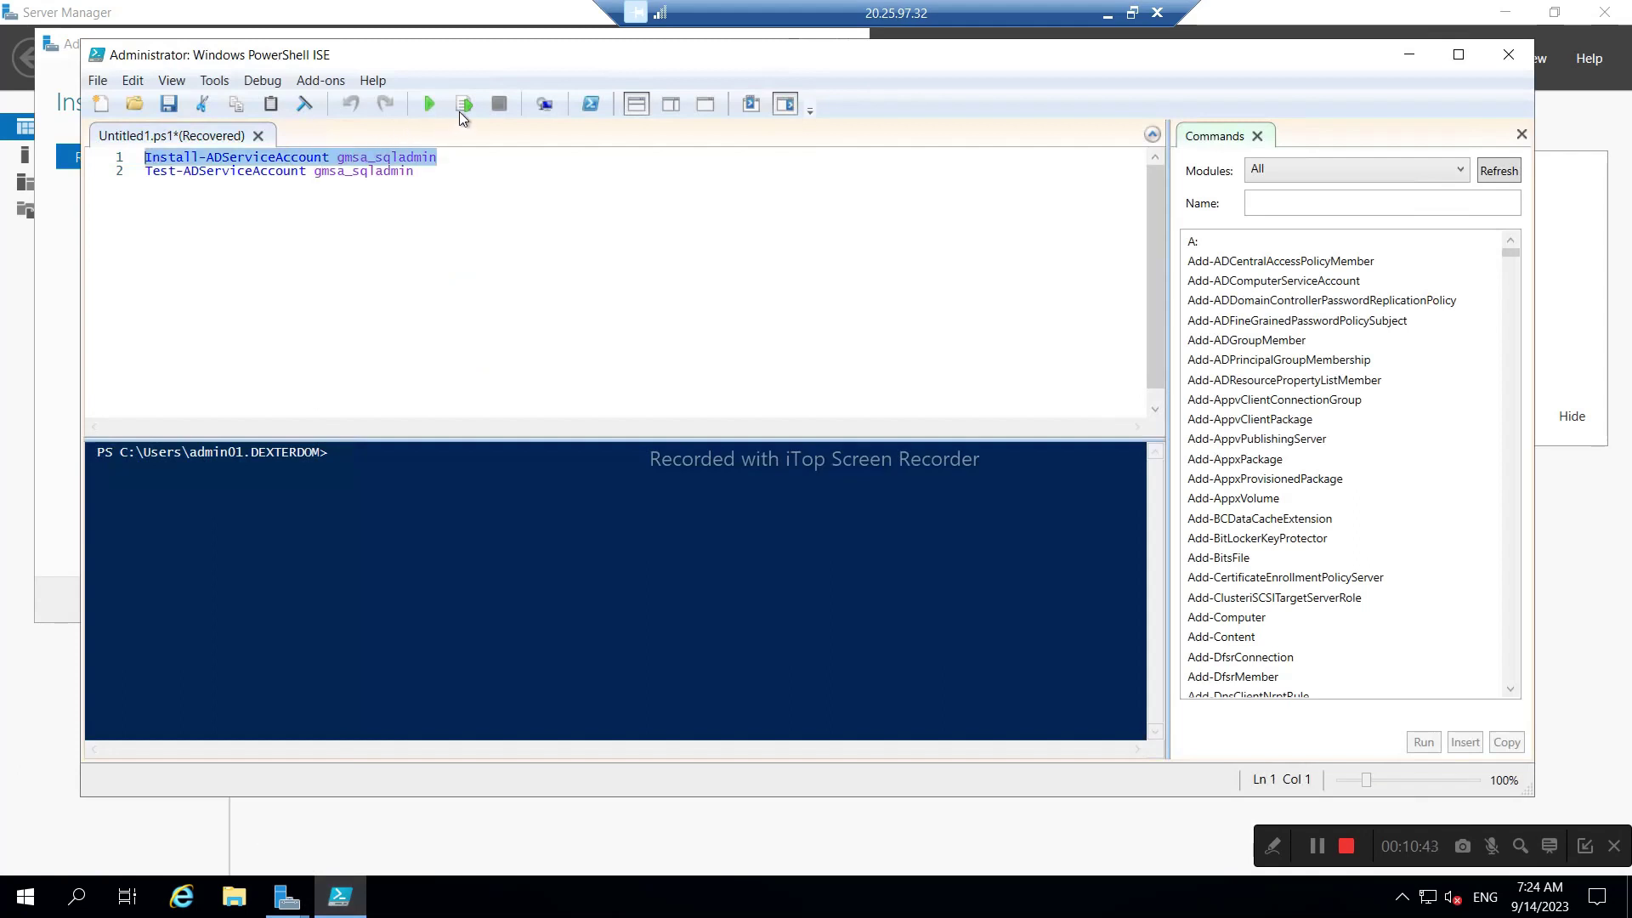
left_click(461, 109)
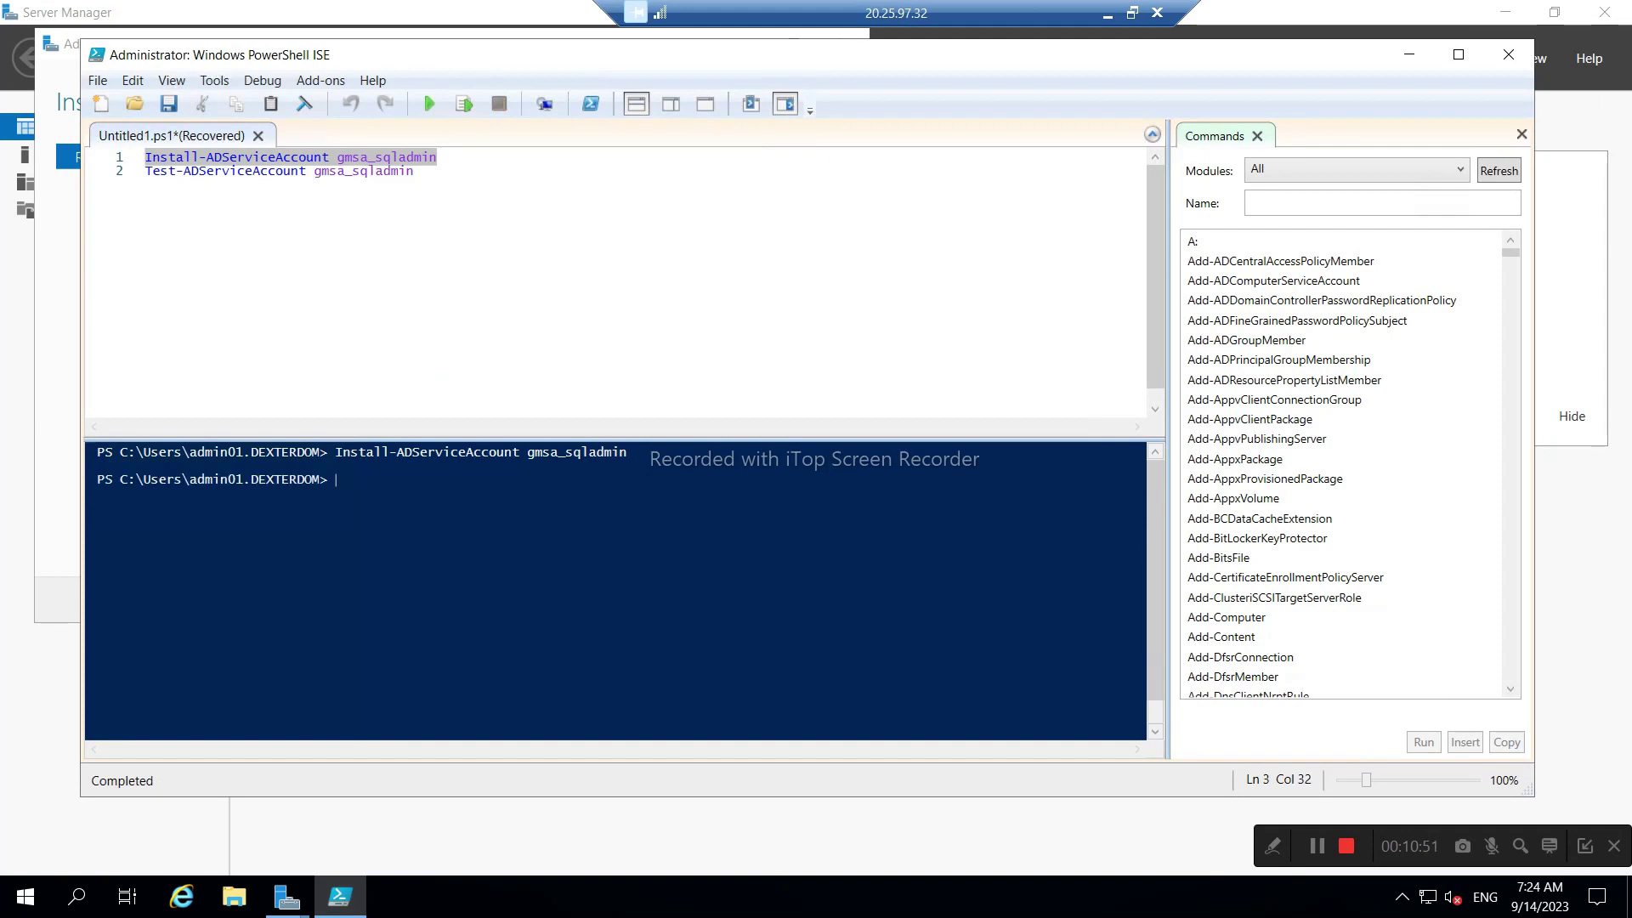
left_click(429, 171)
left_click_drag(429, 172, 144, 172)
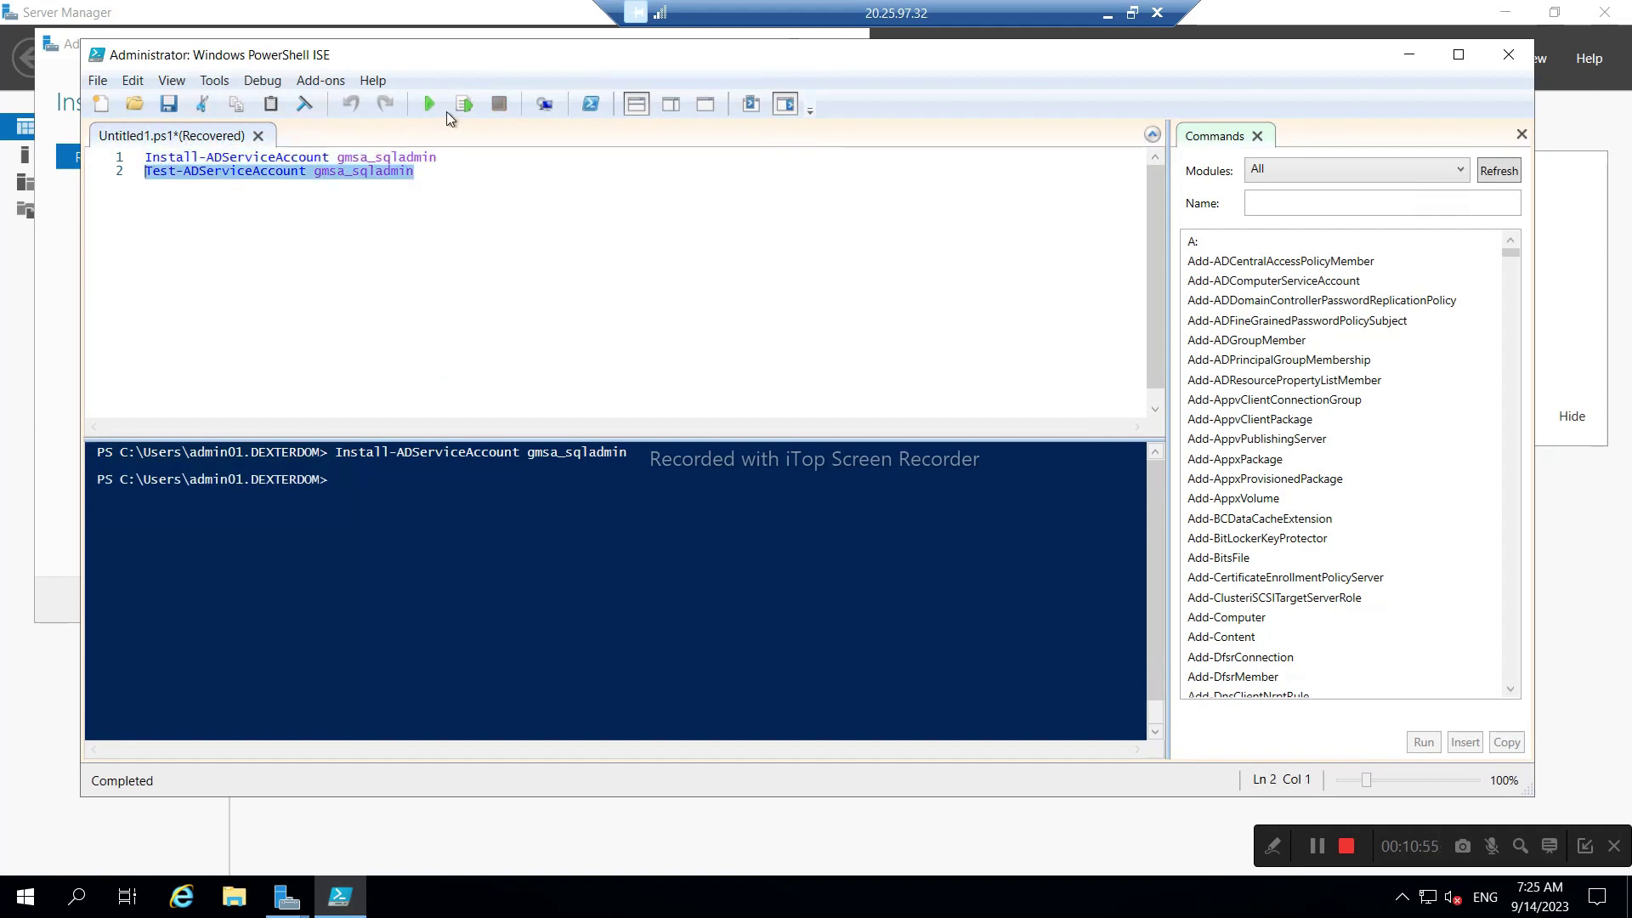
left_click(462, 106)
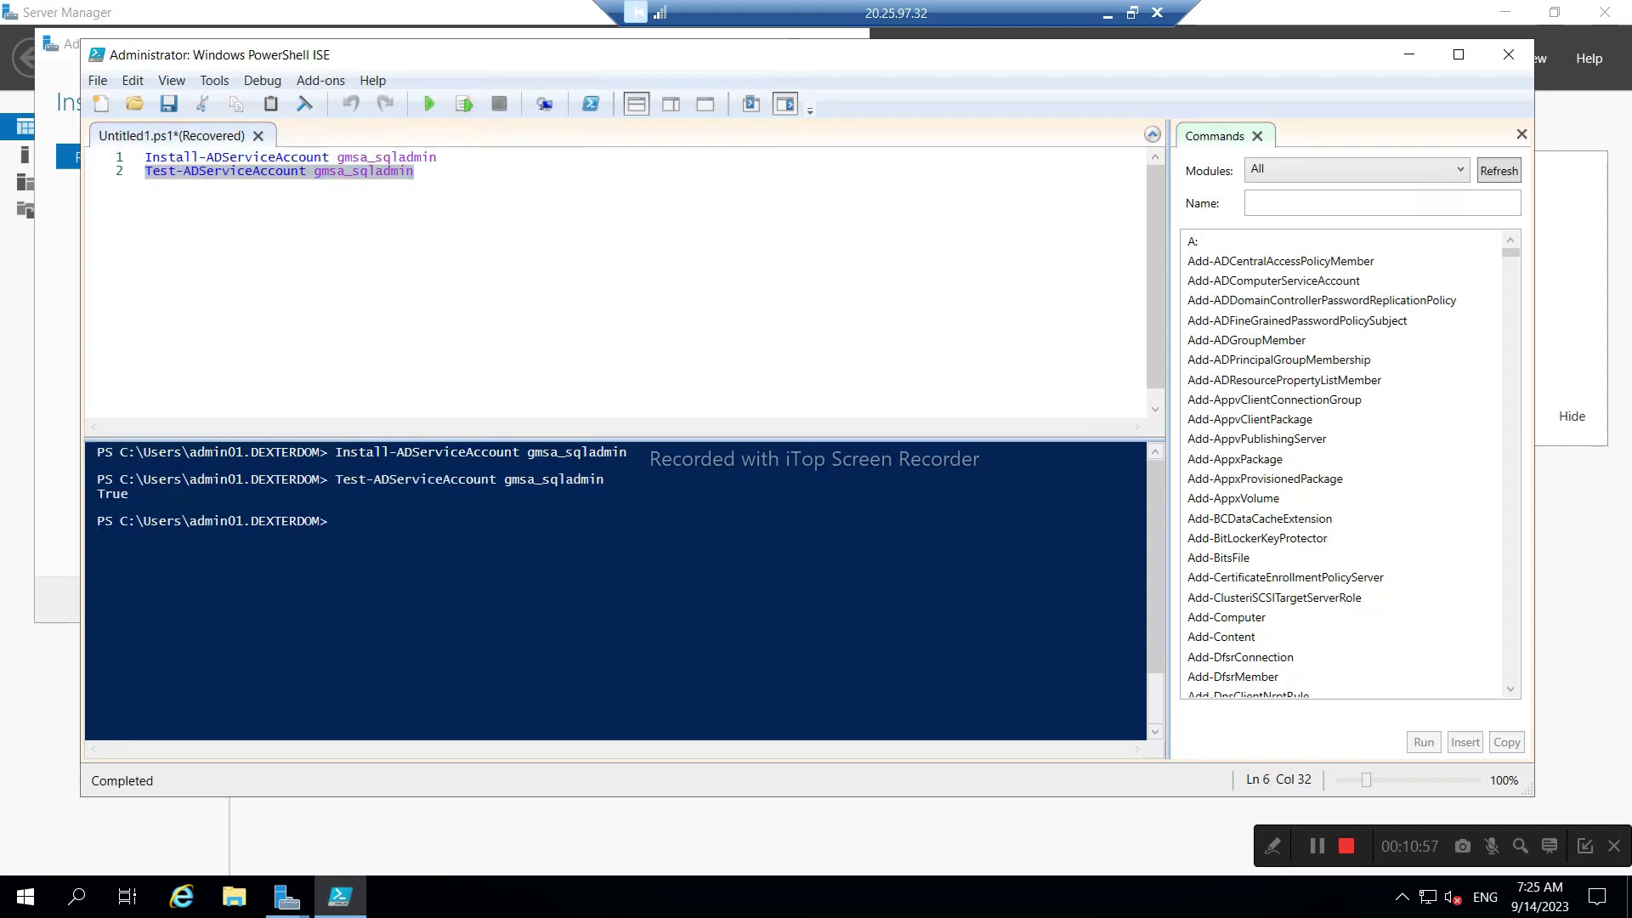
- Copy both gmsa_sqladmin script lines from the SSISDevlopment server and paste them into the empty PowerShell ISE script on Node2
left_click(414, 171)
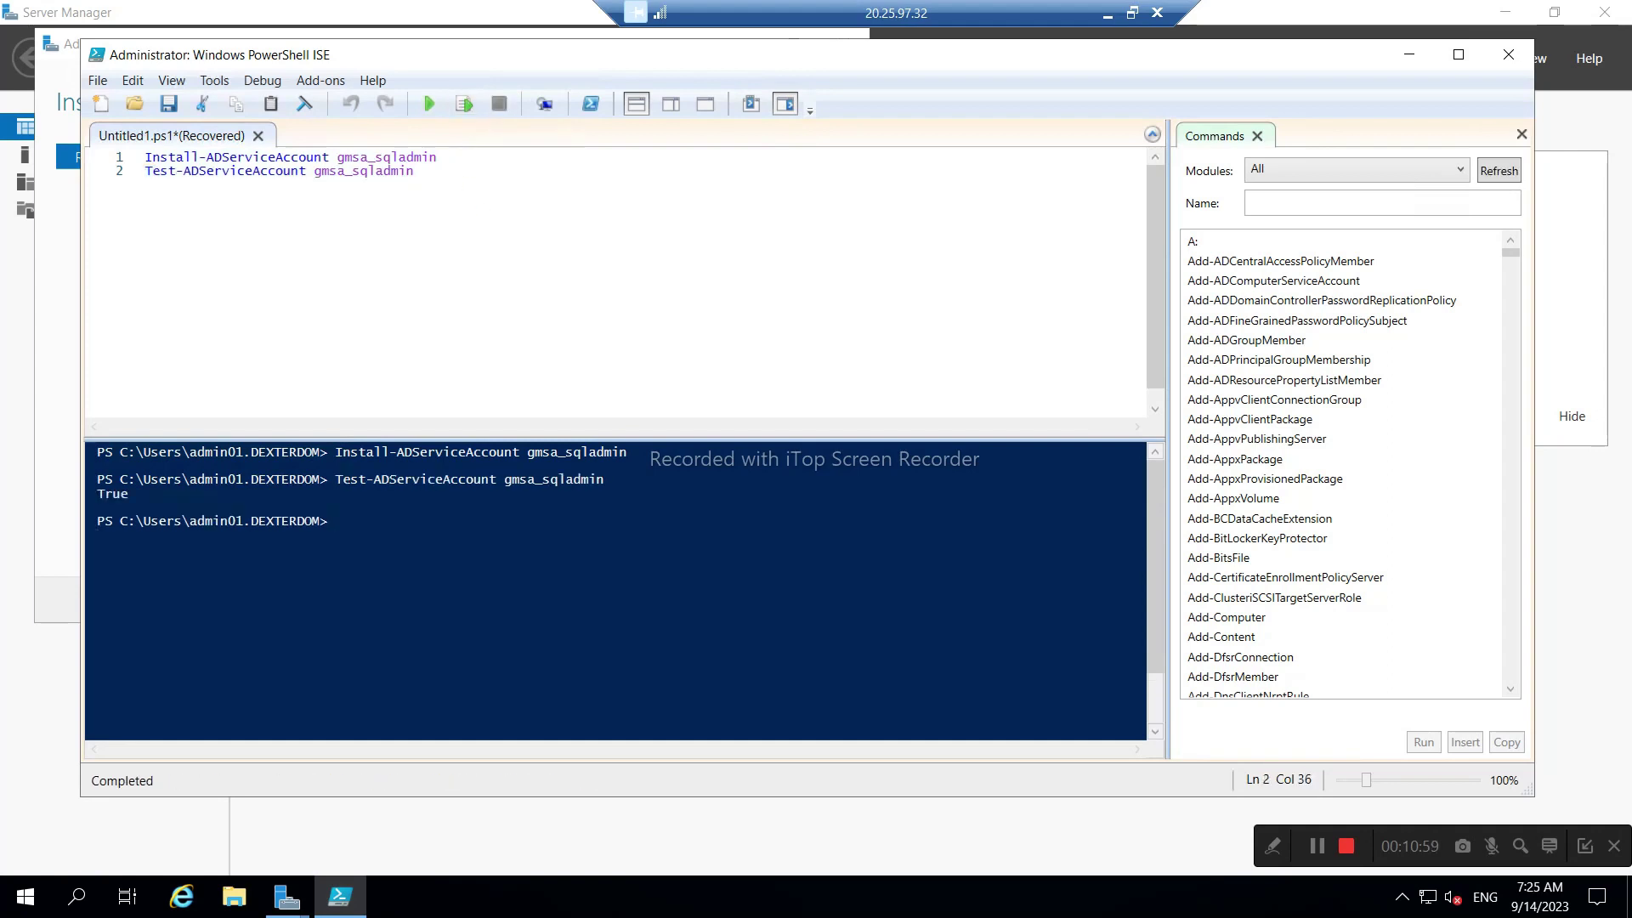
key("ctrl+a")
key("ctrl+c")
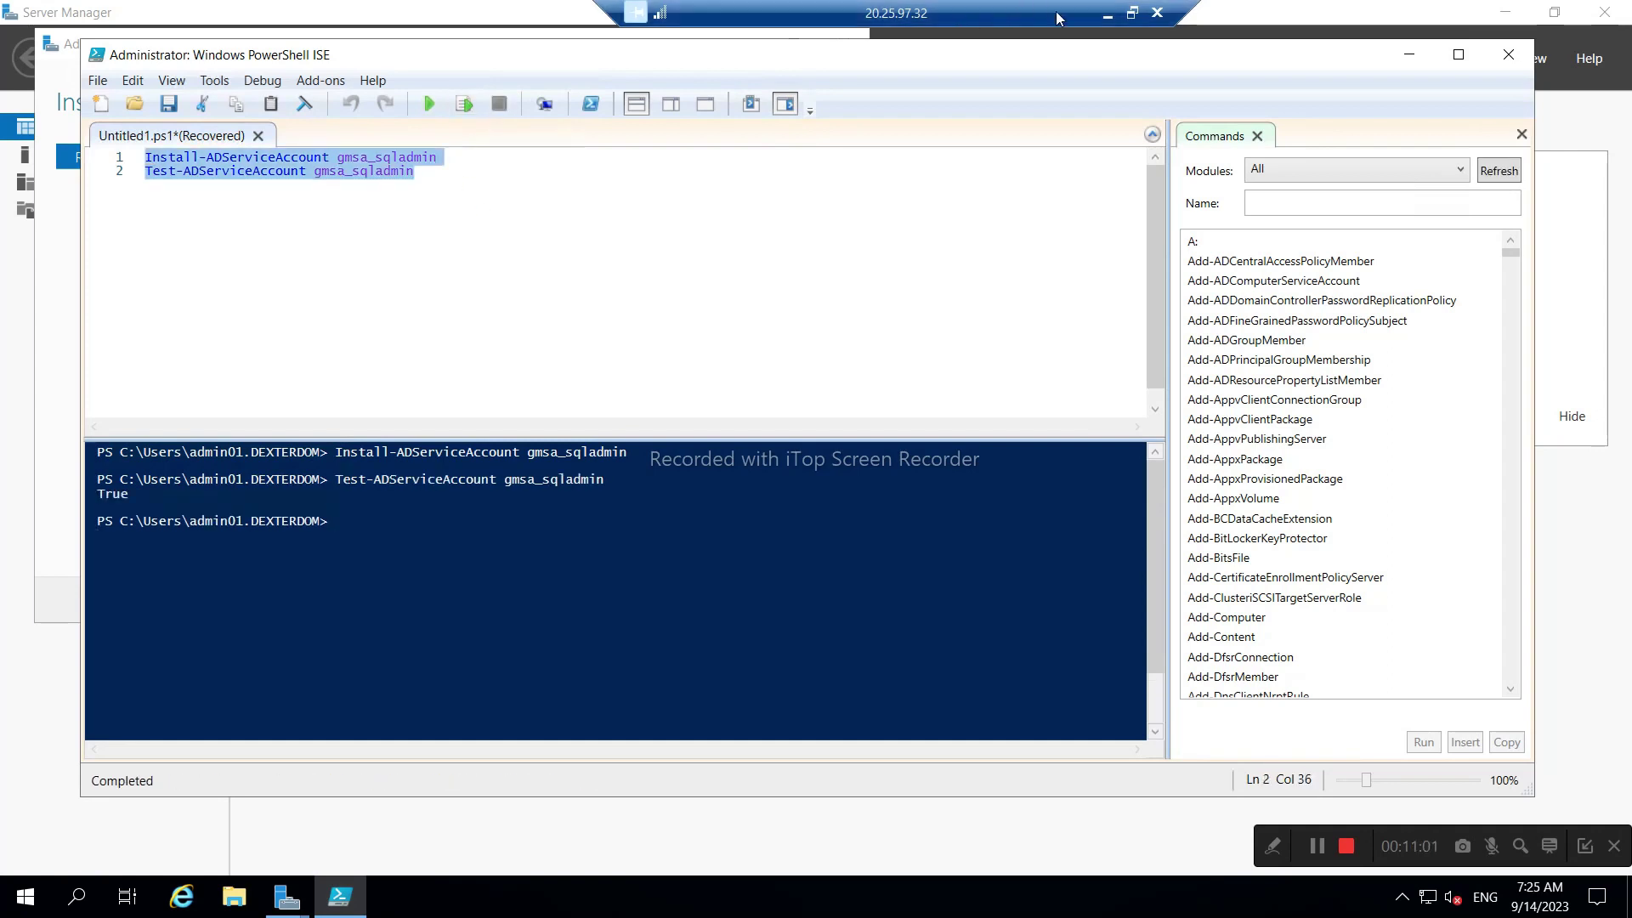
left_click(1107, 15)
mouse_move(1146, 892)
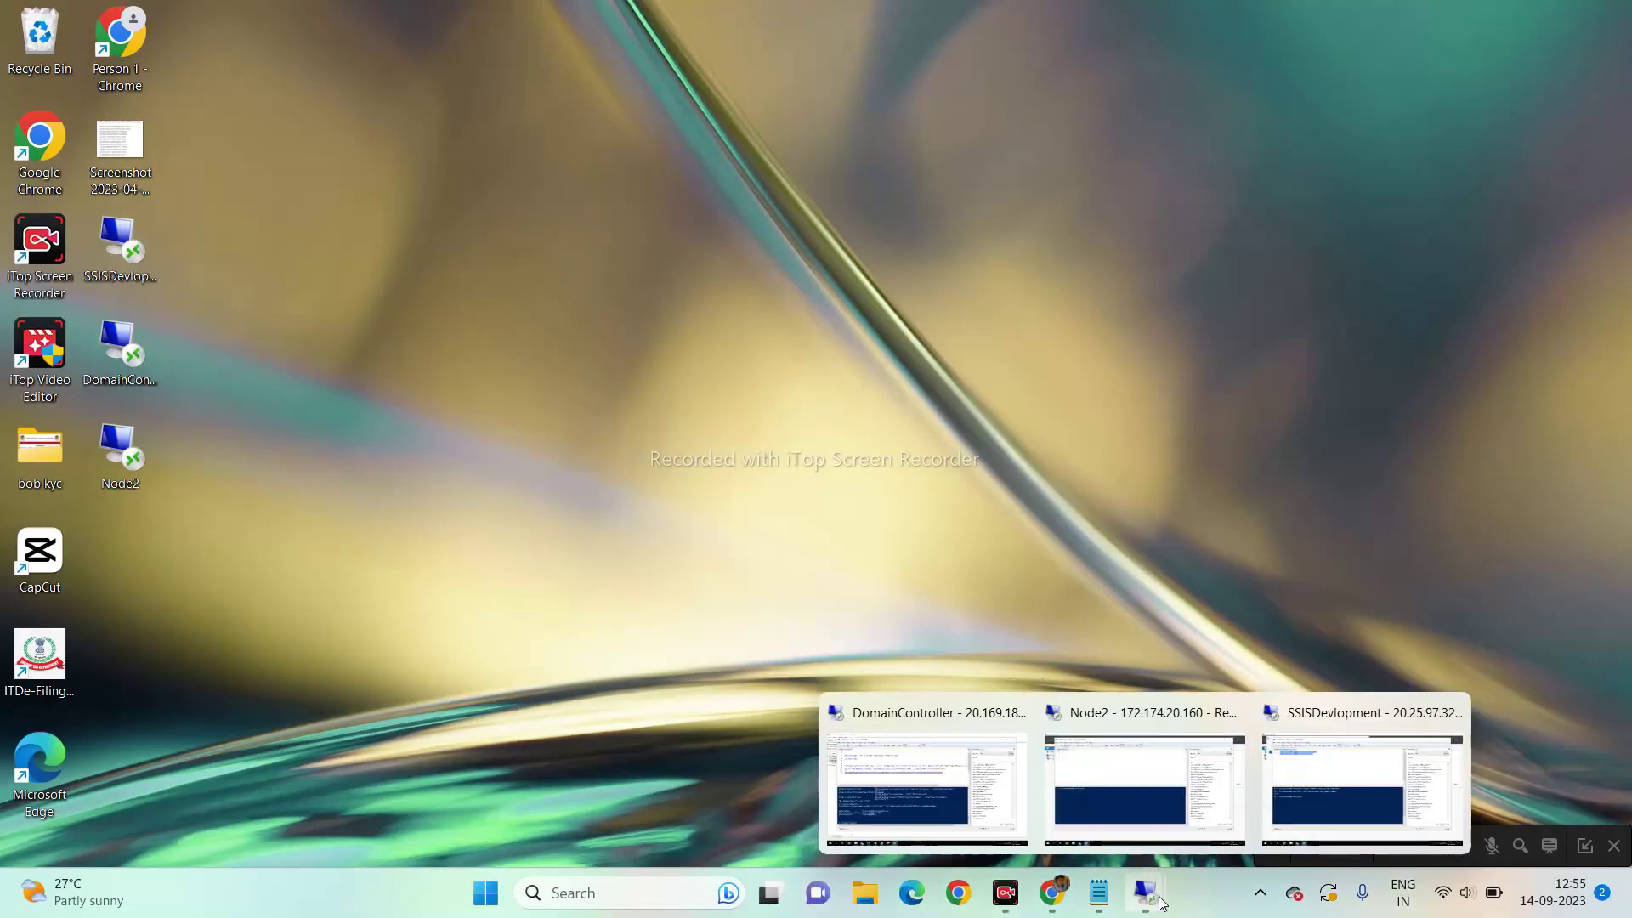
left_click(1119, 769)
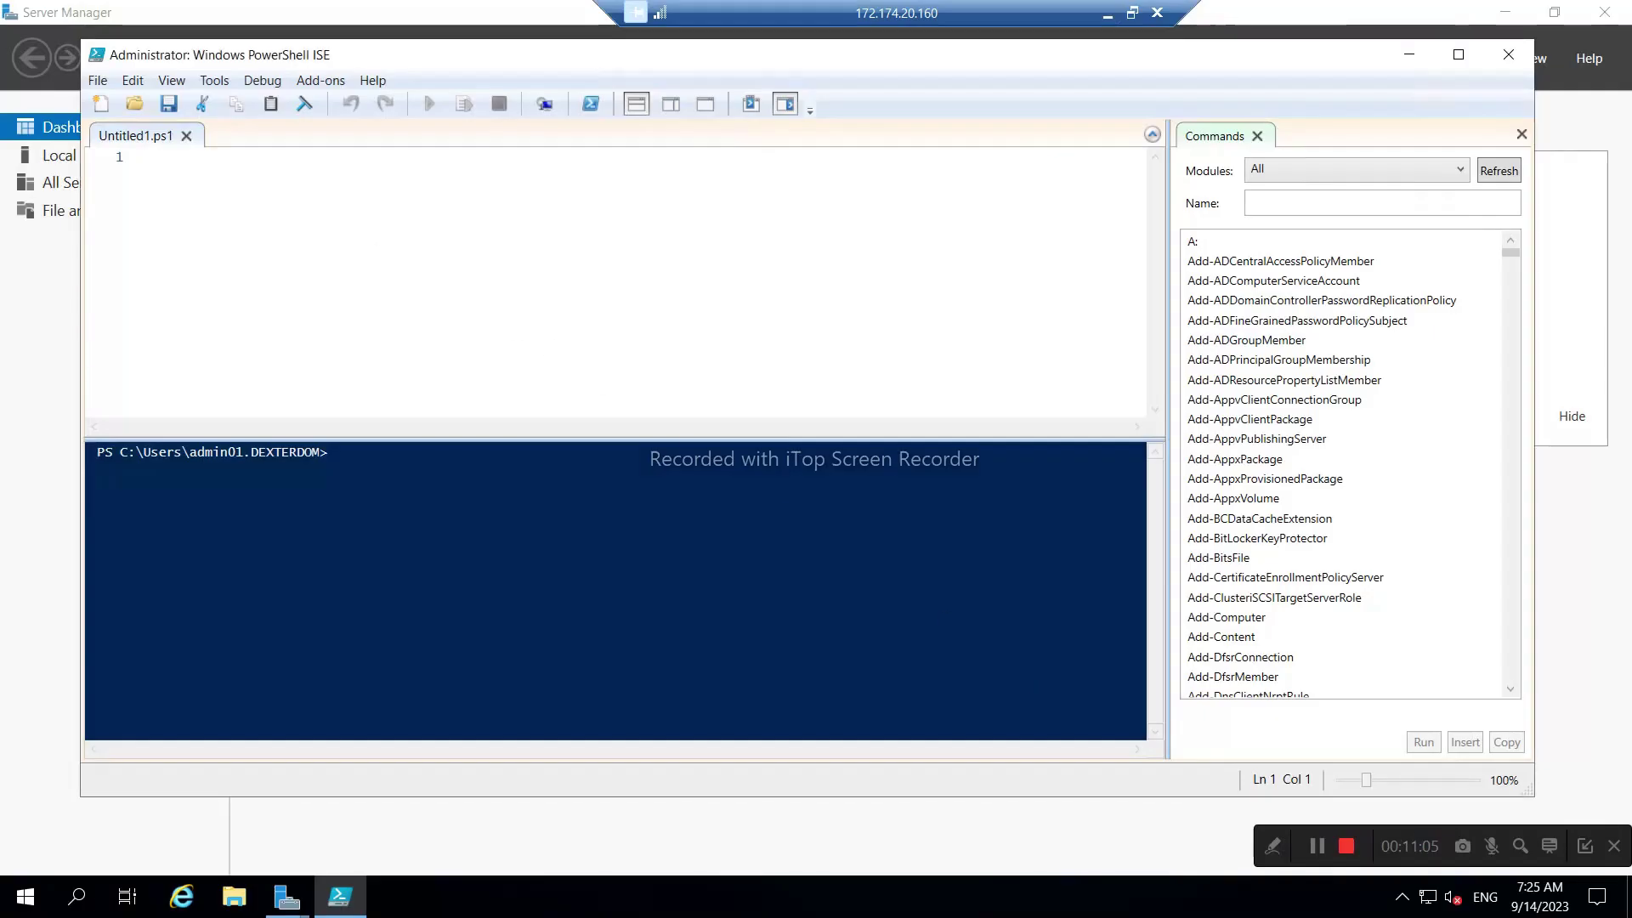
key("ctrl+v")
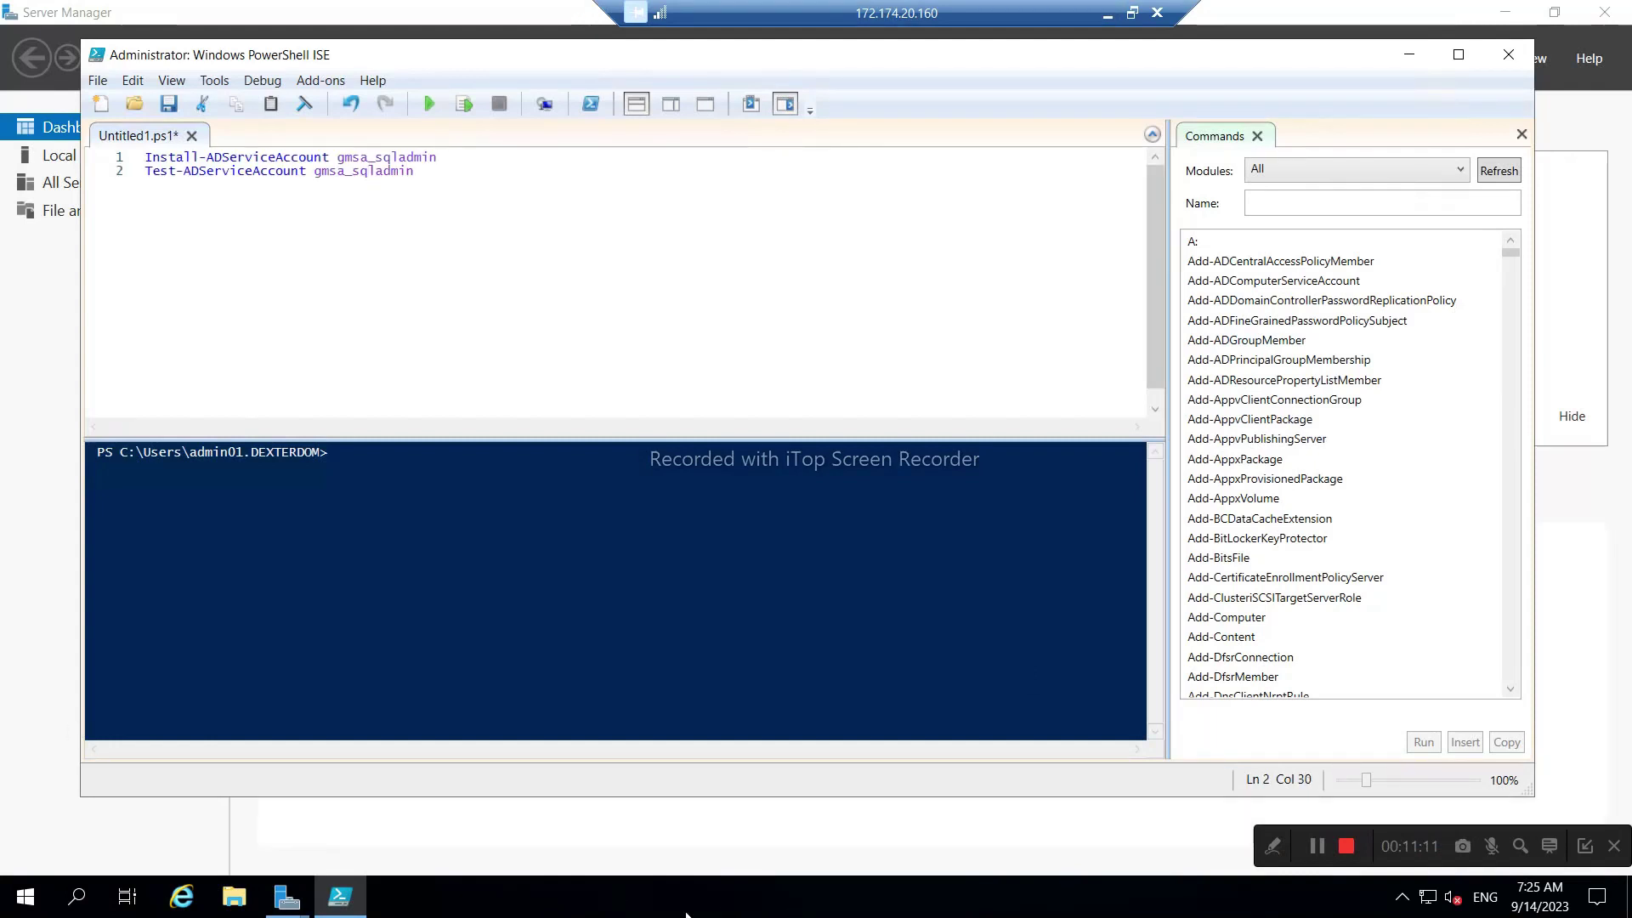
- Check the installation progress of the AD DS and AD LDS Tools on Node2 and close the Add Roles and Features Wizard
left_click(289, 897)
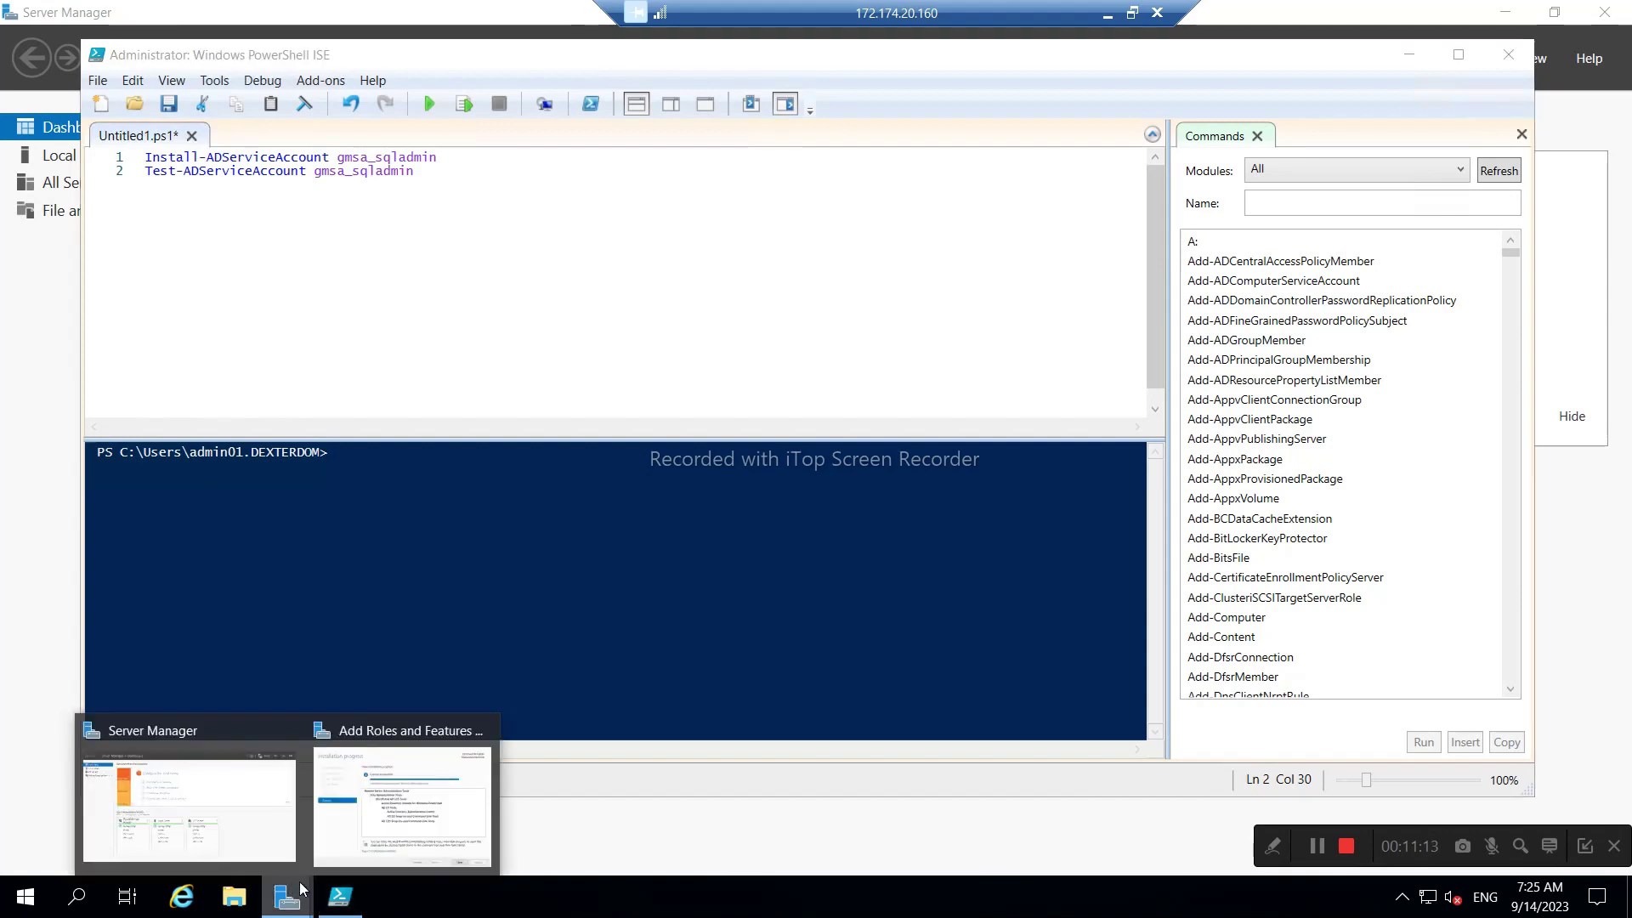
left_click(400, 802)
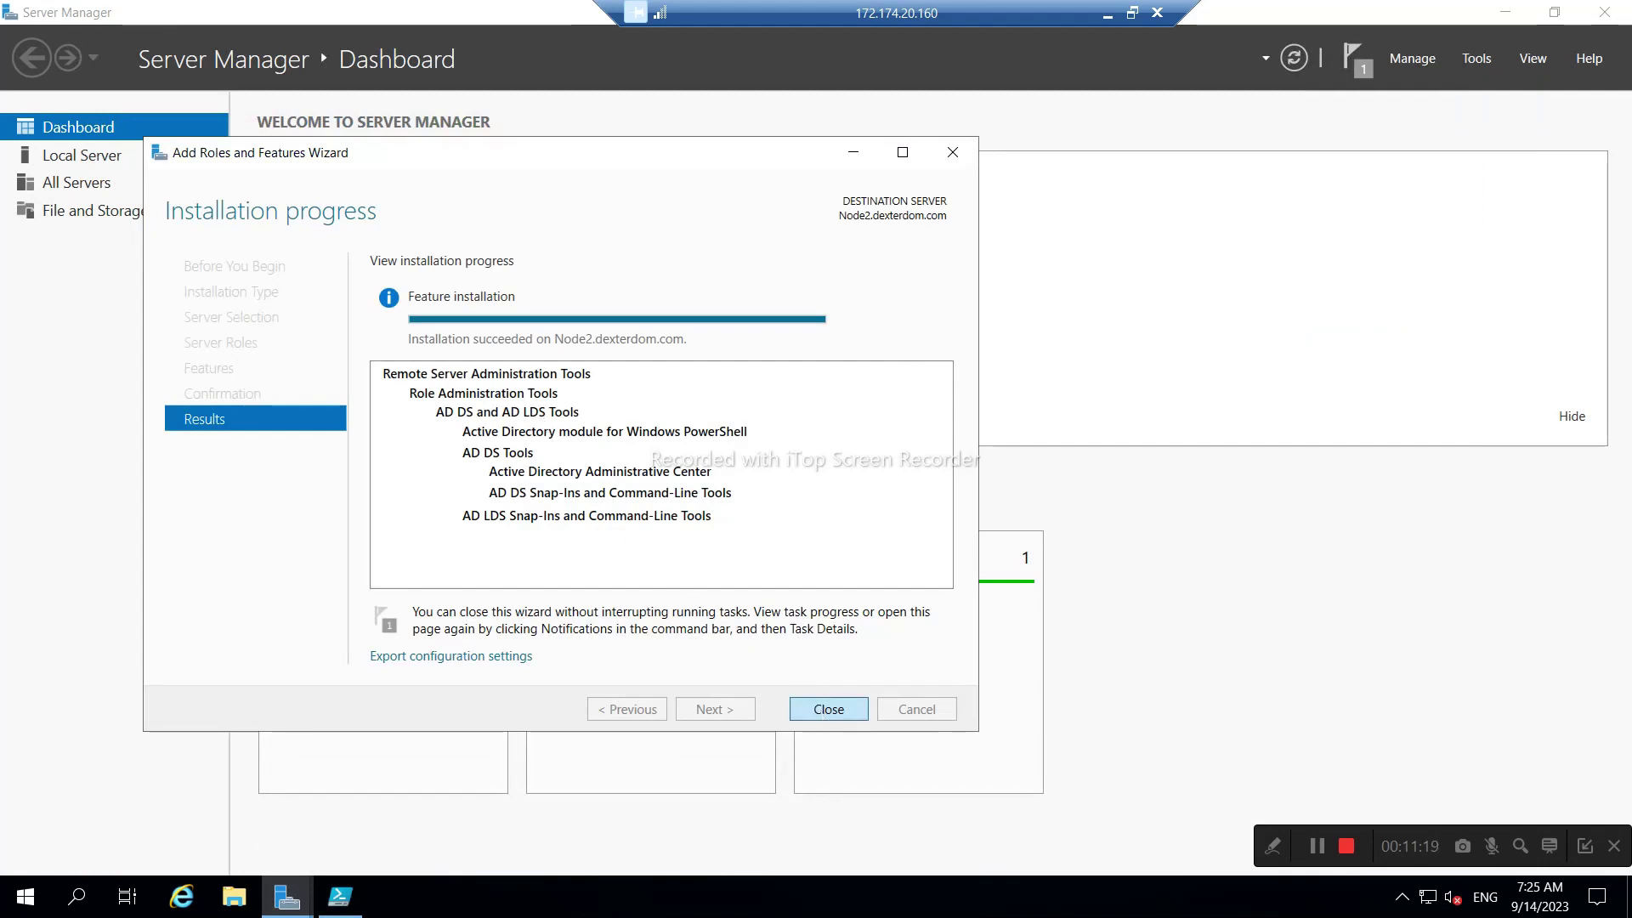
left_click(820, 710)
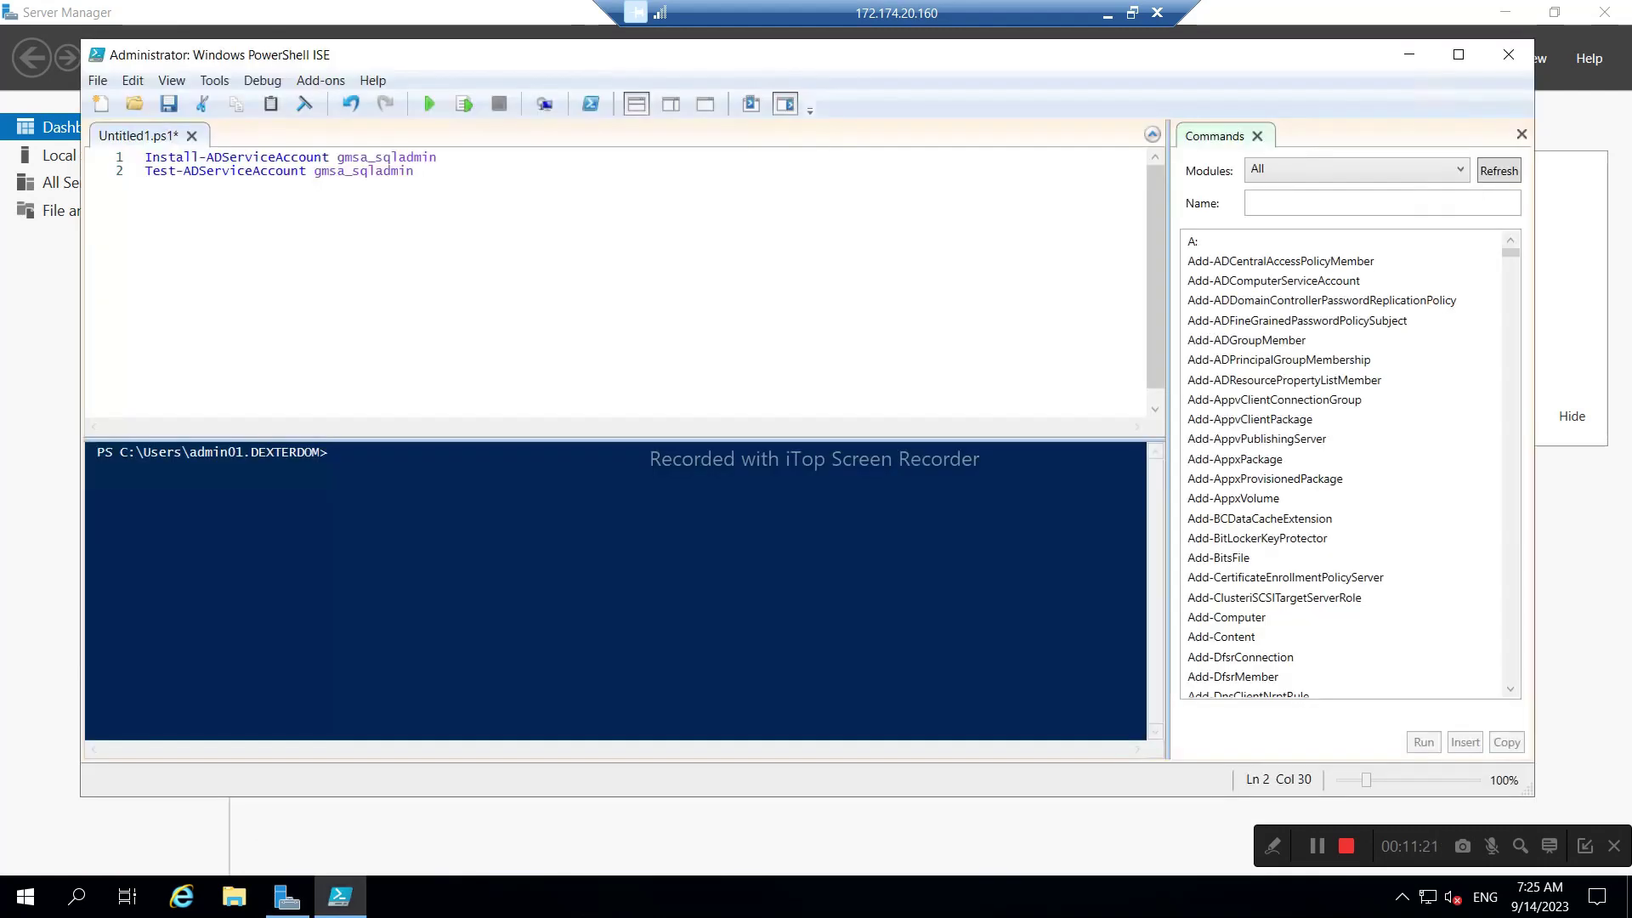
- Try to install the service account on Node2 by running only the Install-ADServiceAccount gmsa_sqladmin line
left_click_drag(437, 156, 145, 156)
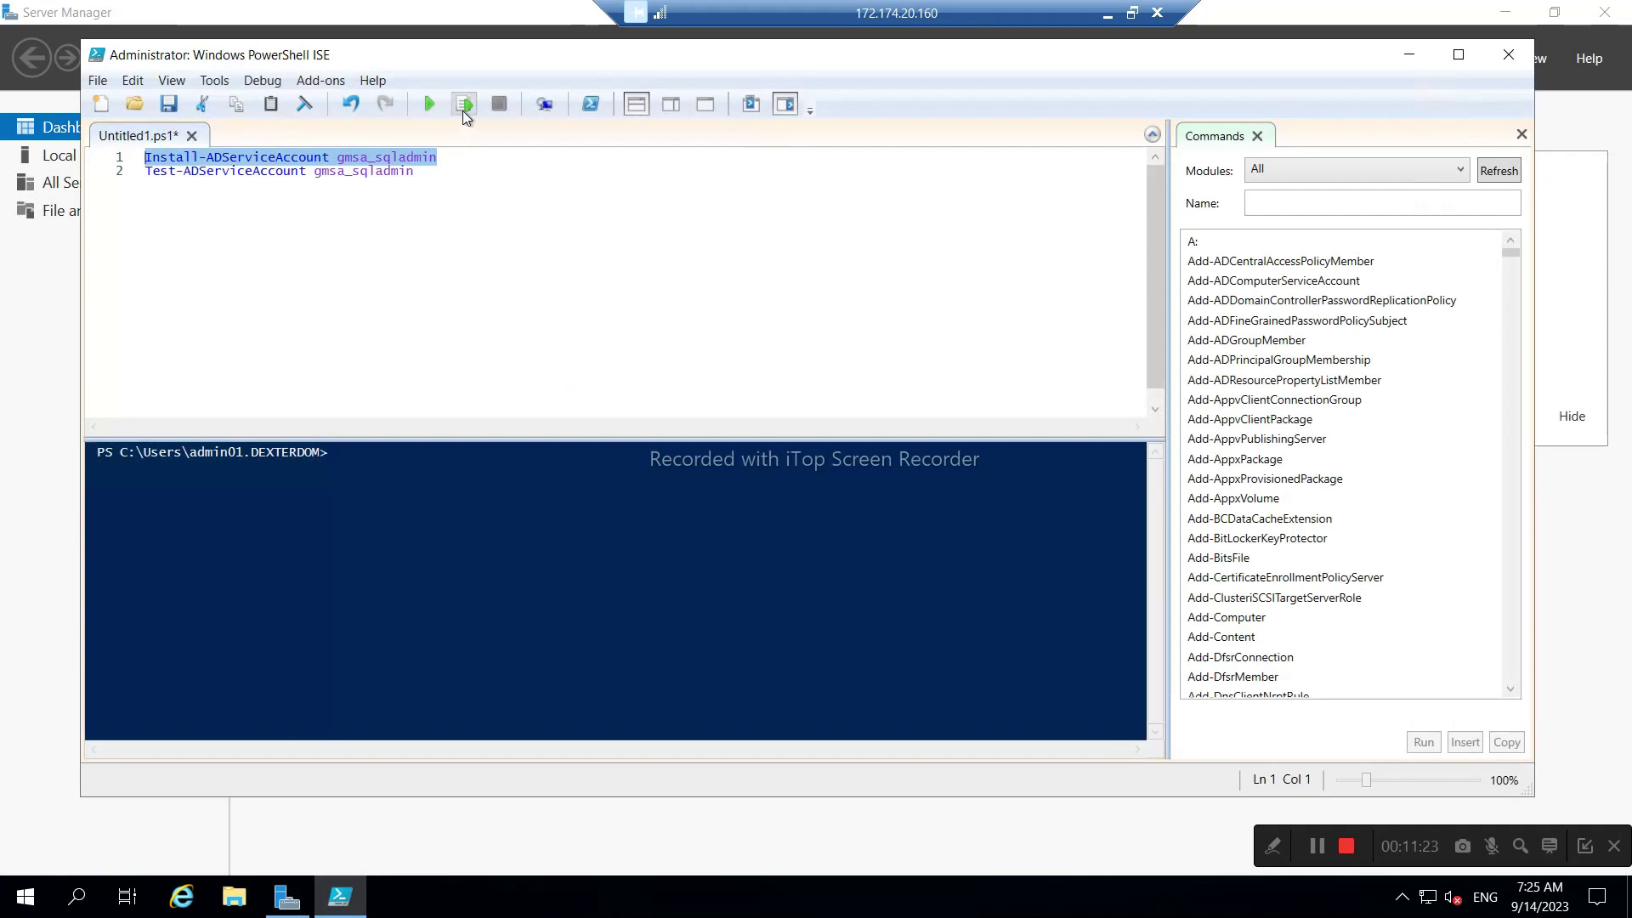
left_click(462, 111)
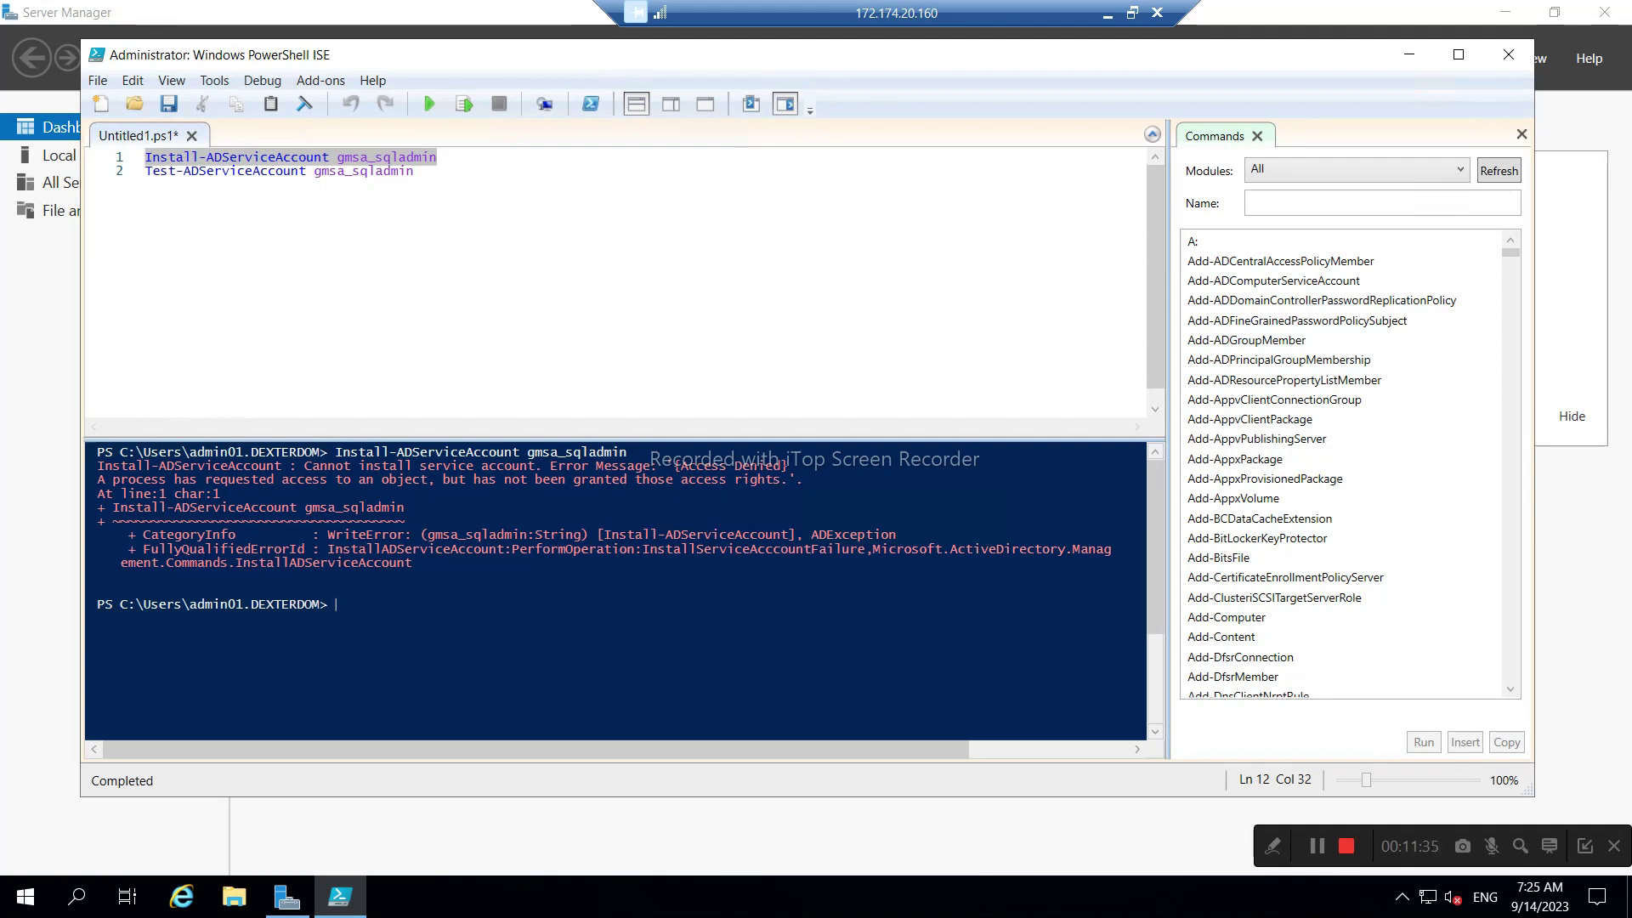
left_click(414, 171)
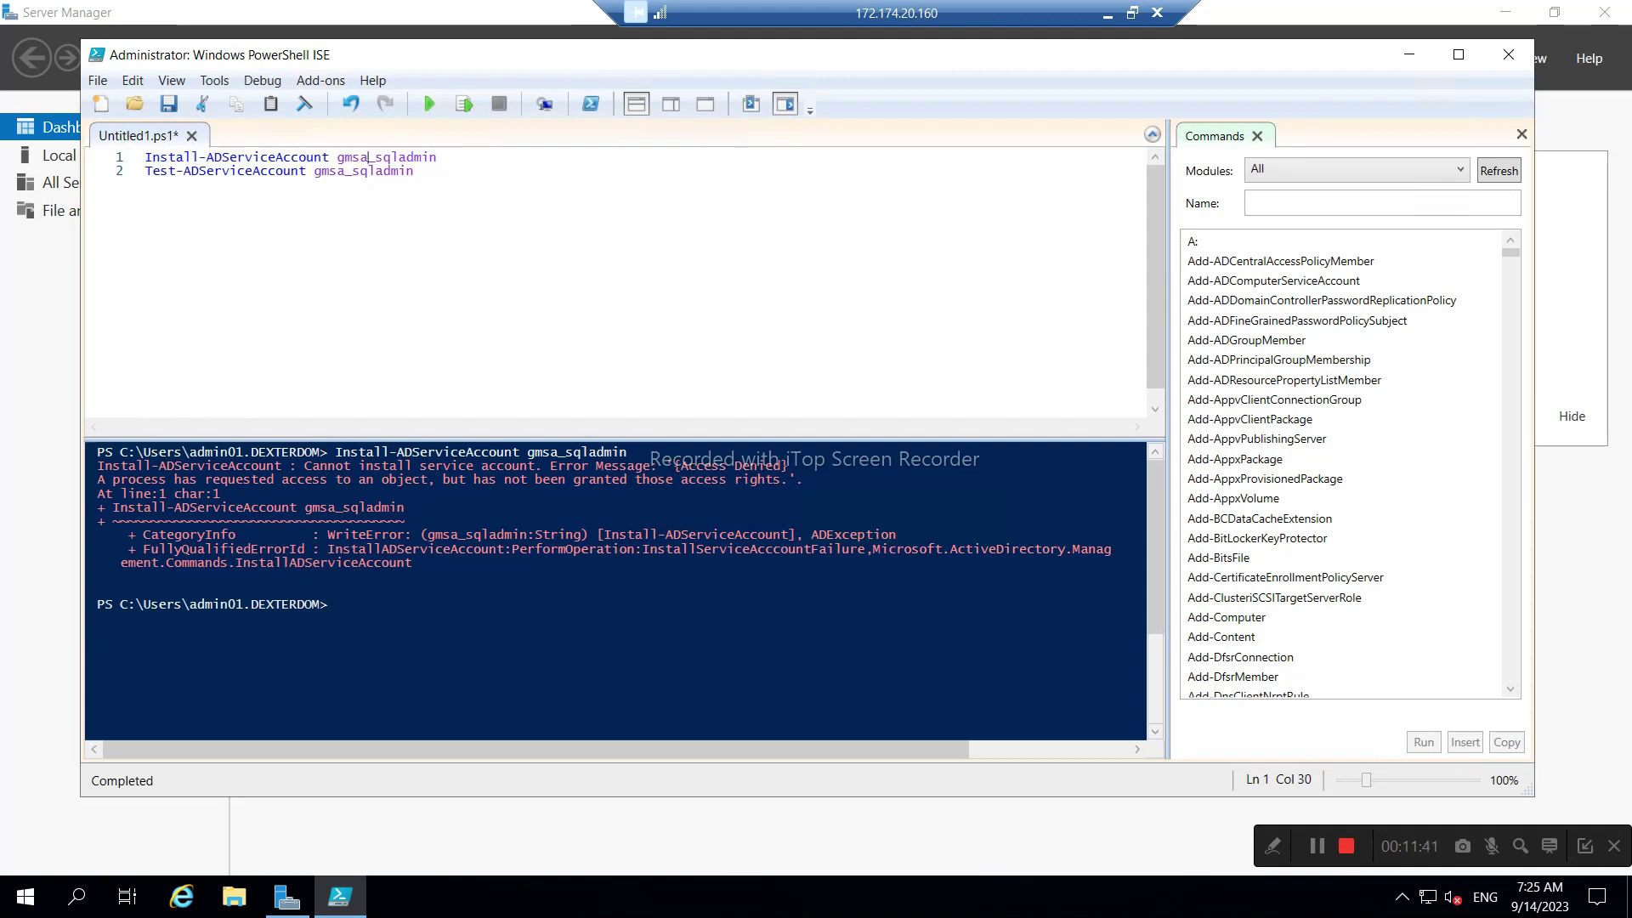
- Check the signed-in user's account information in the Windows account settings on Node2, and return to PowerShell ISE
left_click(24, 897)
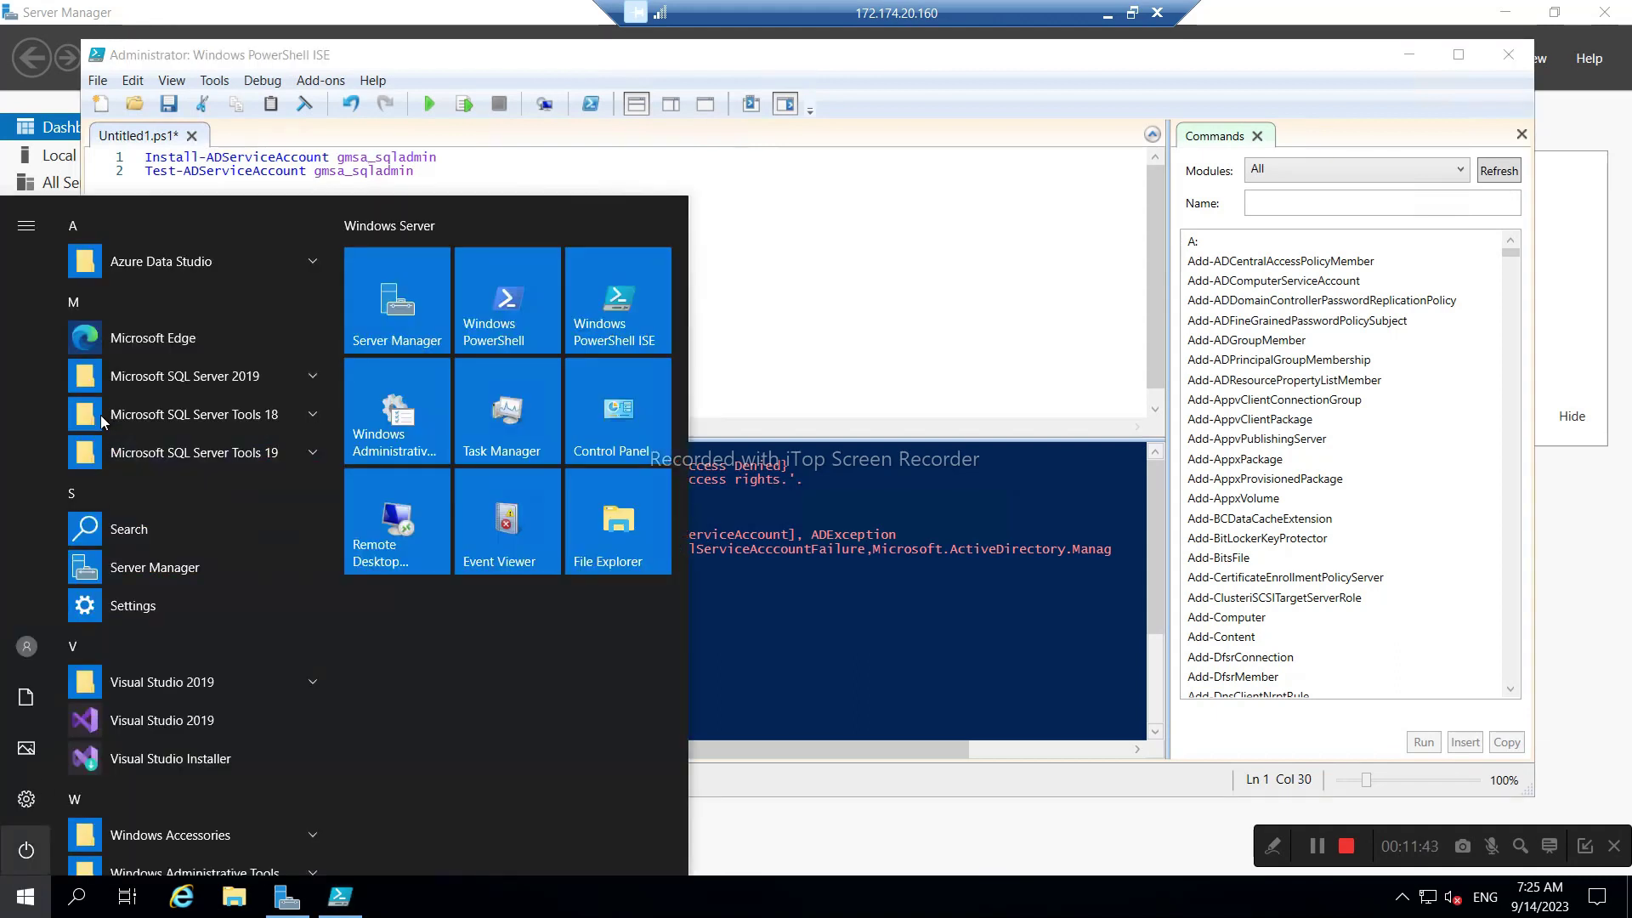
left_click(25, 648)
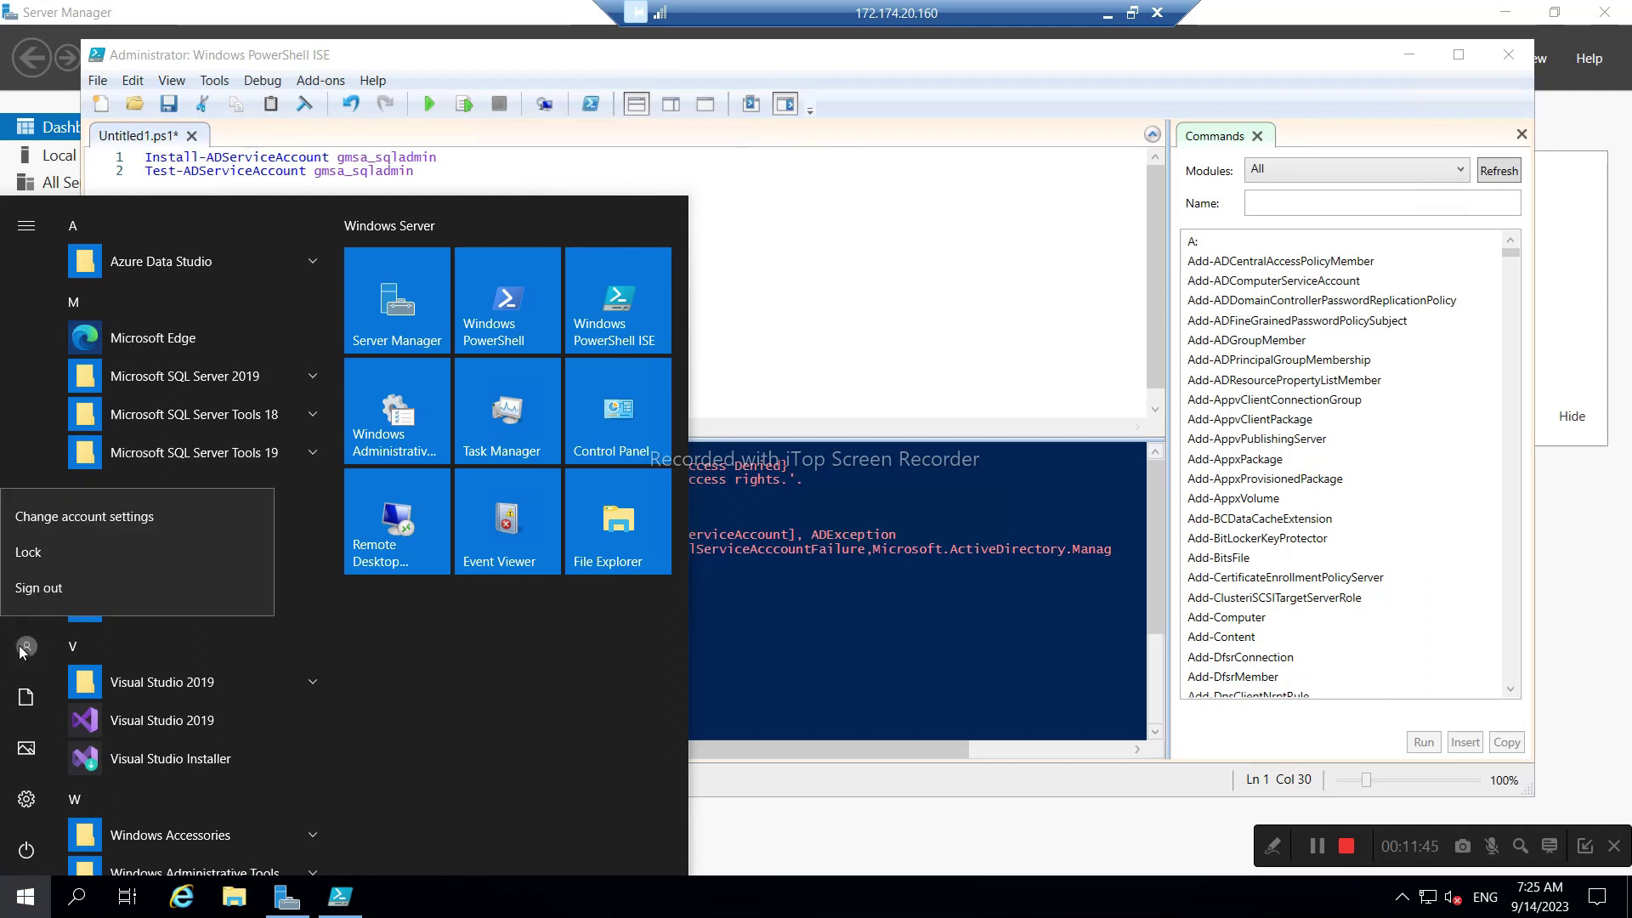
left_click(85, 523)
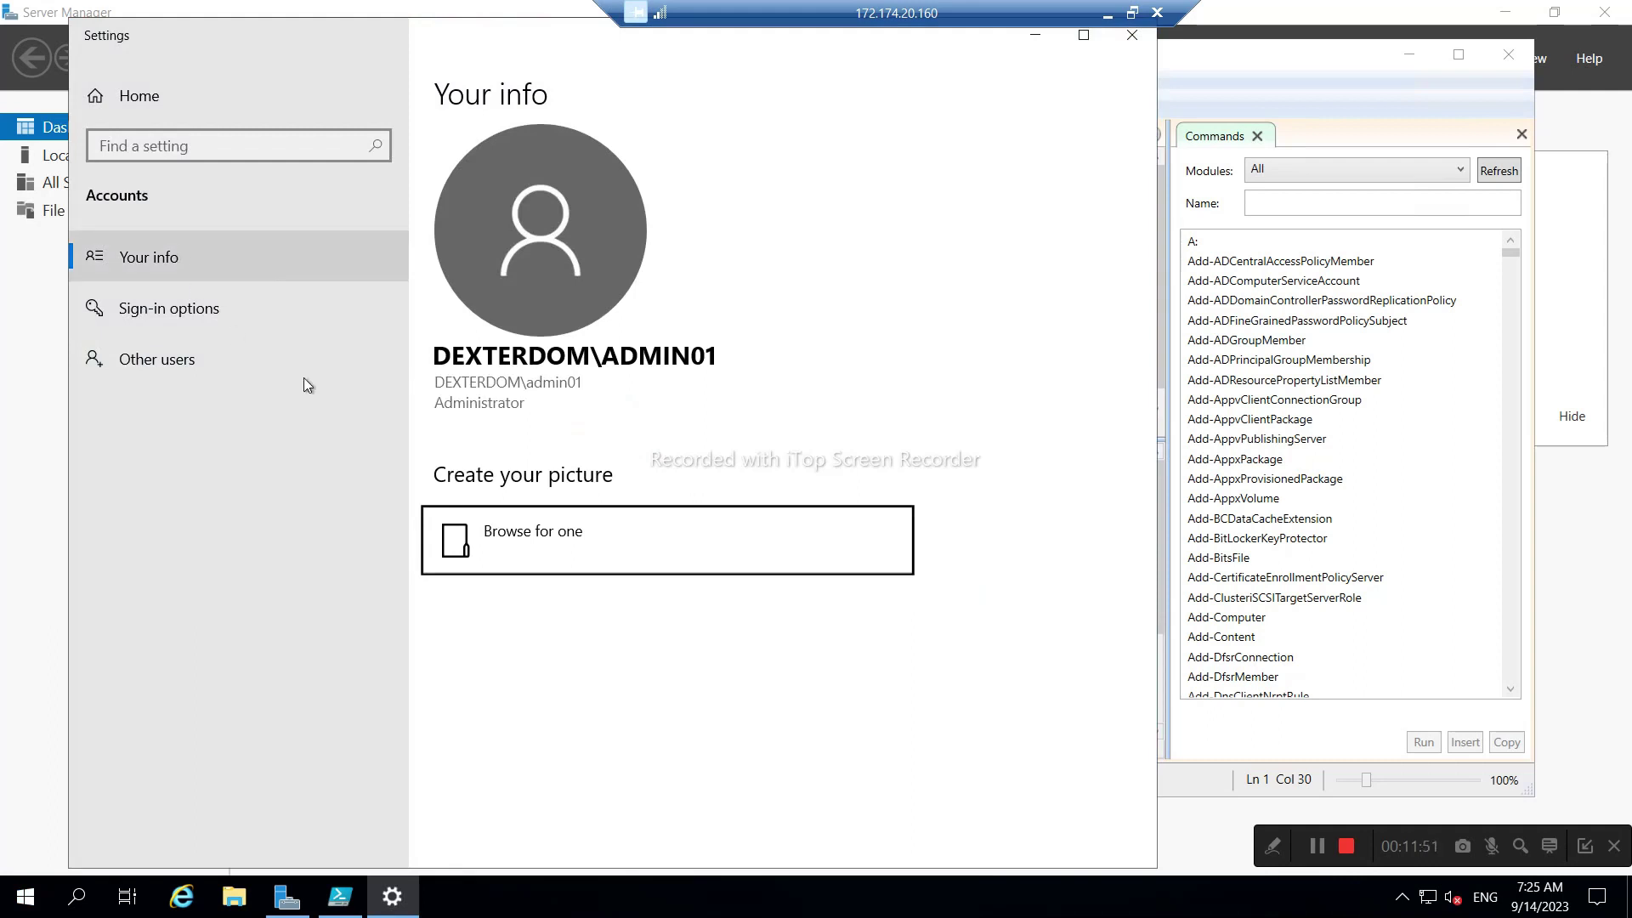
left_click(37, 546)
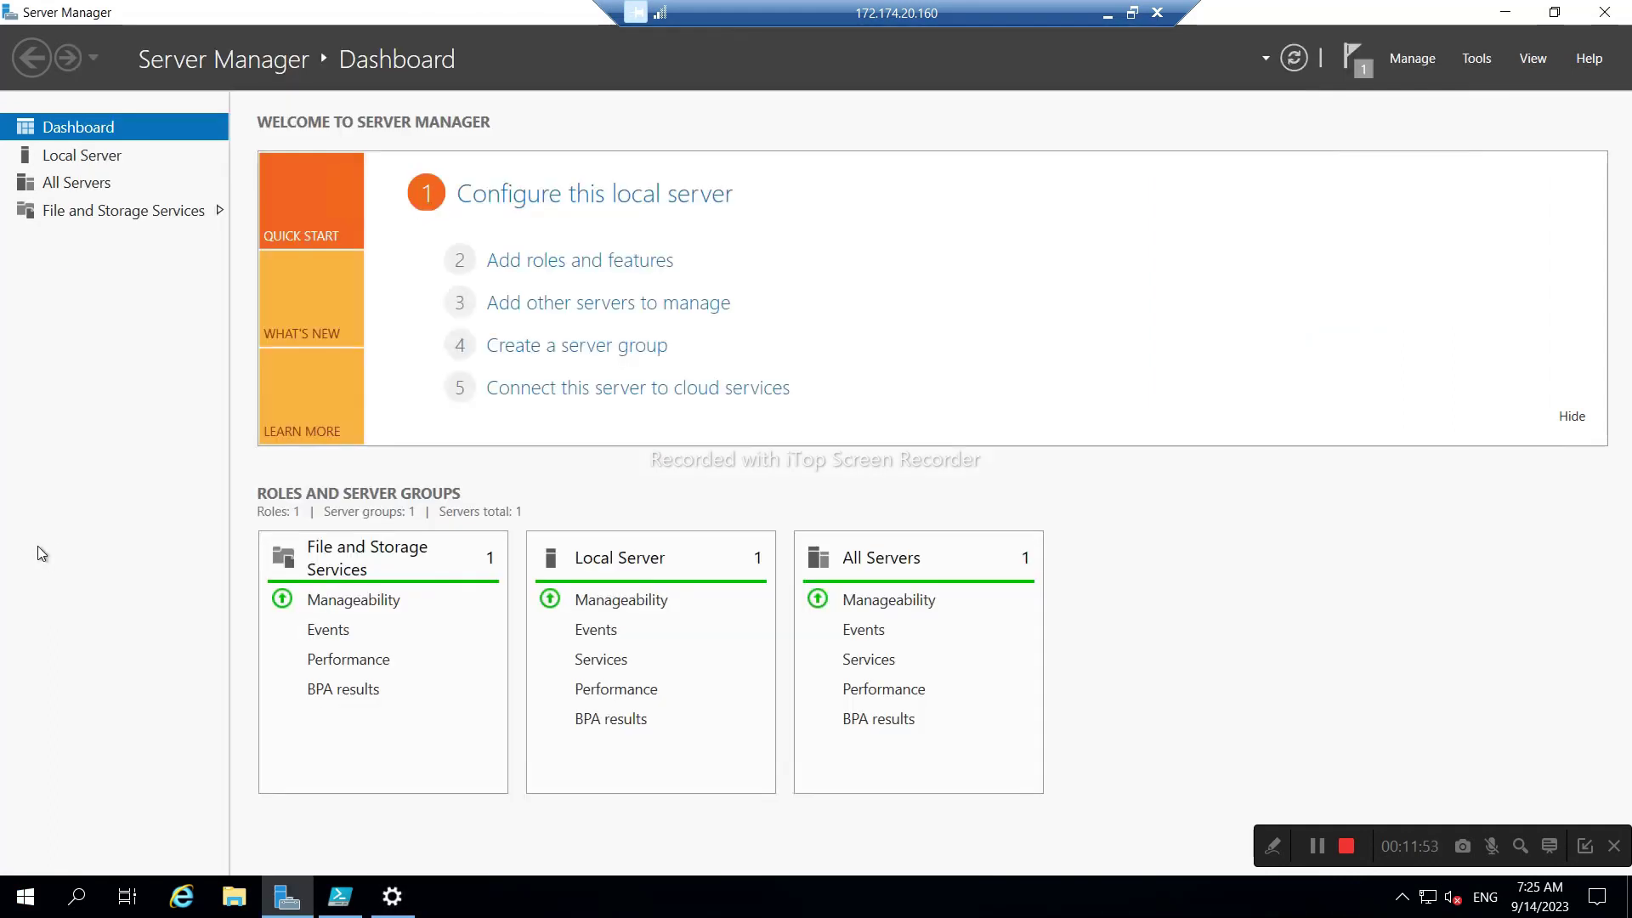
left_click(340, 897)
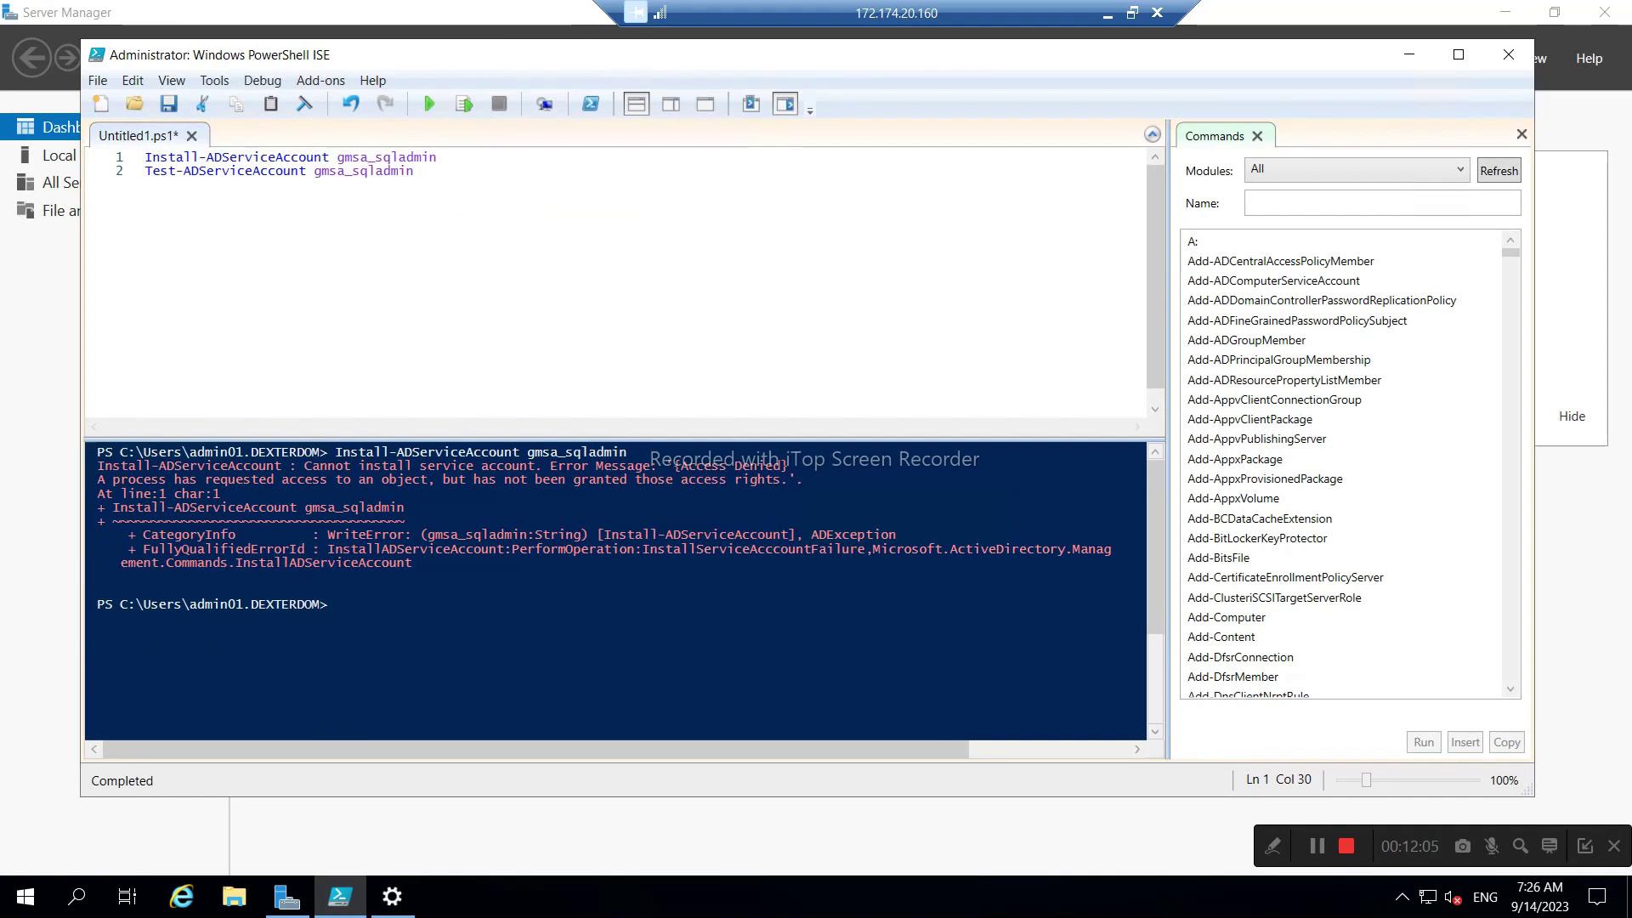
- Reopen Windows PowerShell ISE as administrator on Node2 and show the script pane above the console
left_click(332, 603)
left_click(414, 562)
left_click(27, 897)
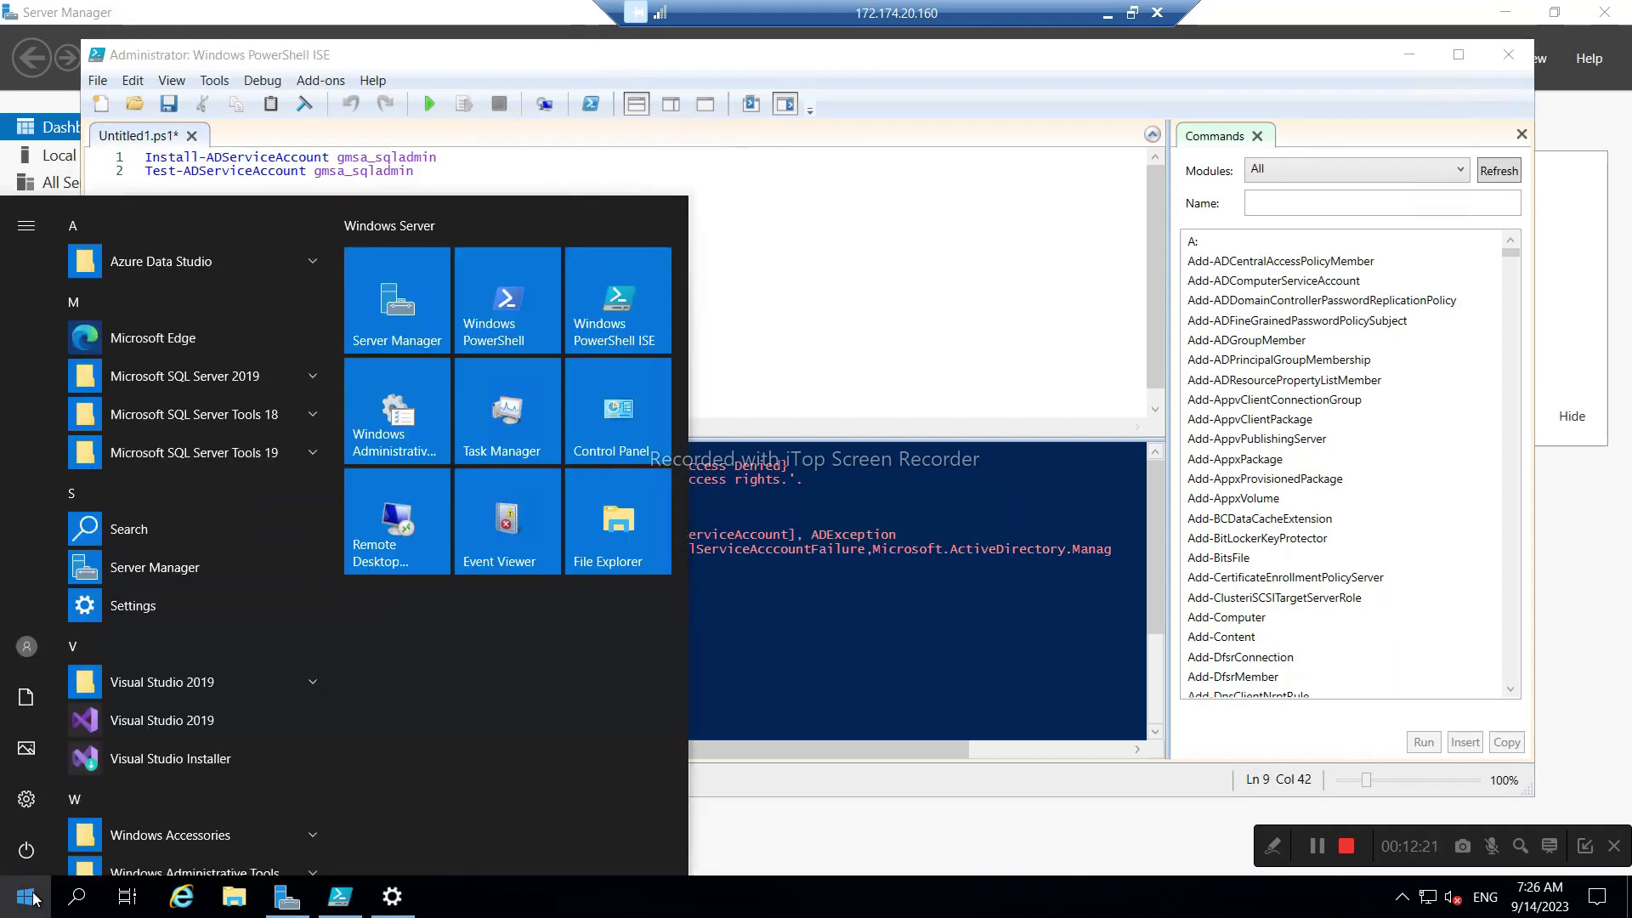
type("power")
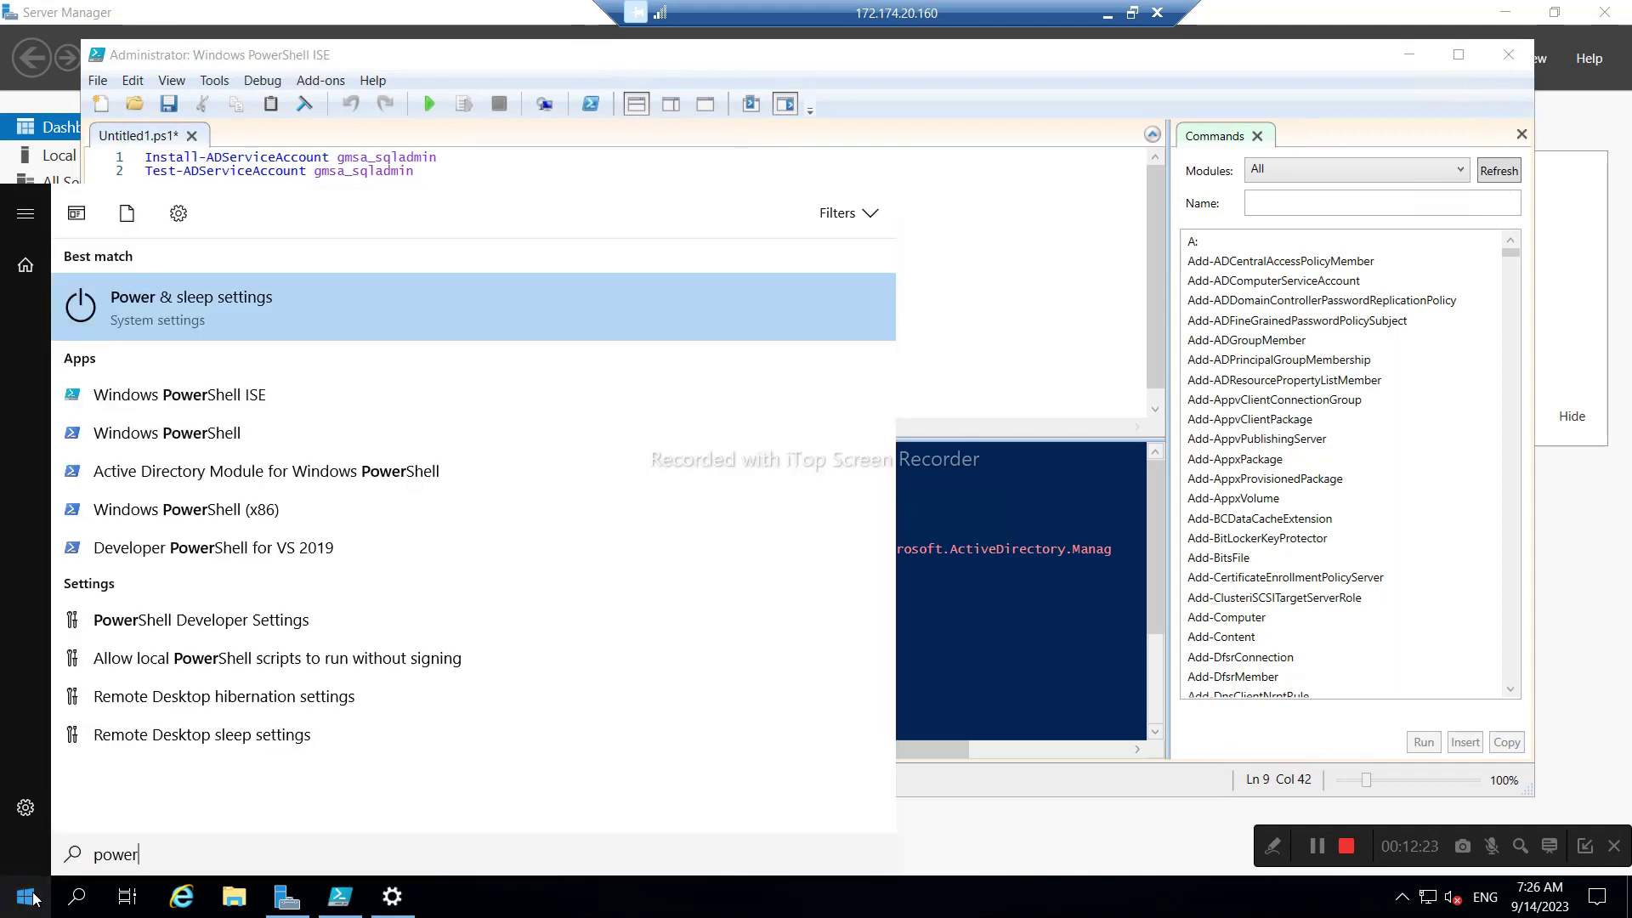
right_click(200, 409)
left_click(270, 425)
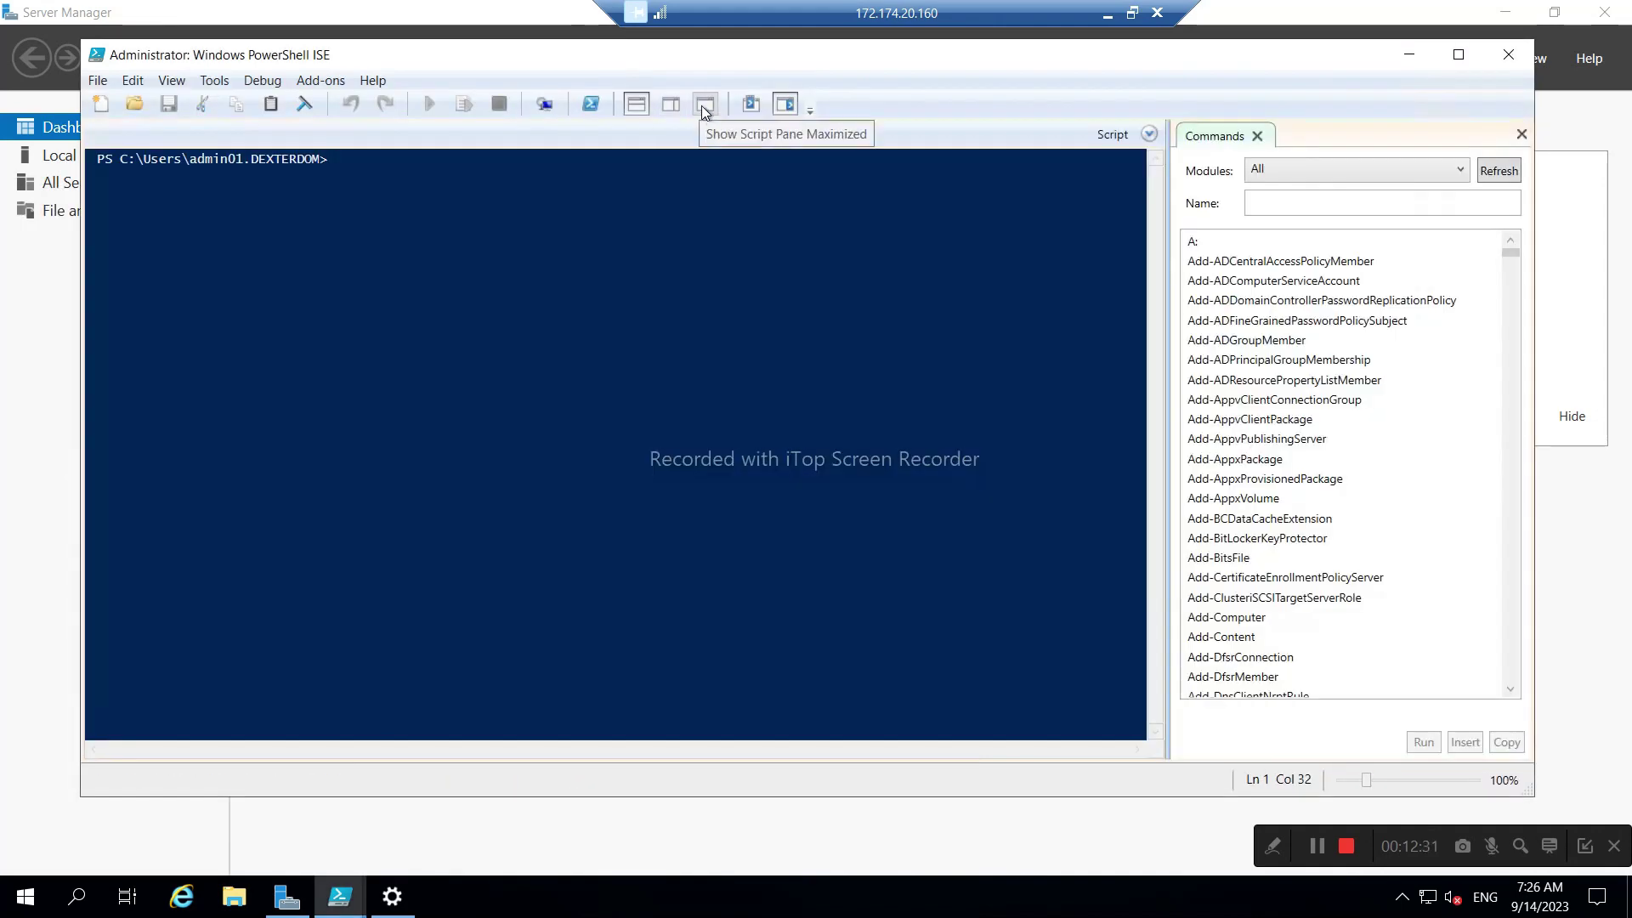
left_click(699, 105)
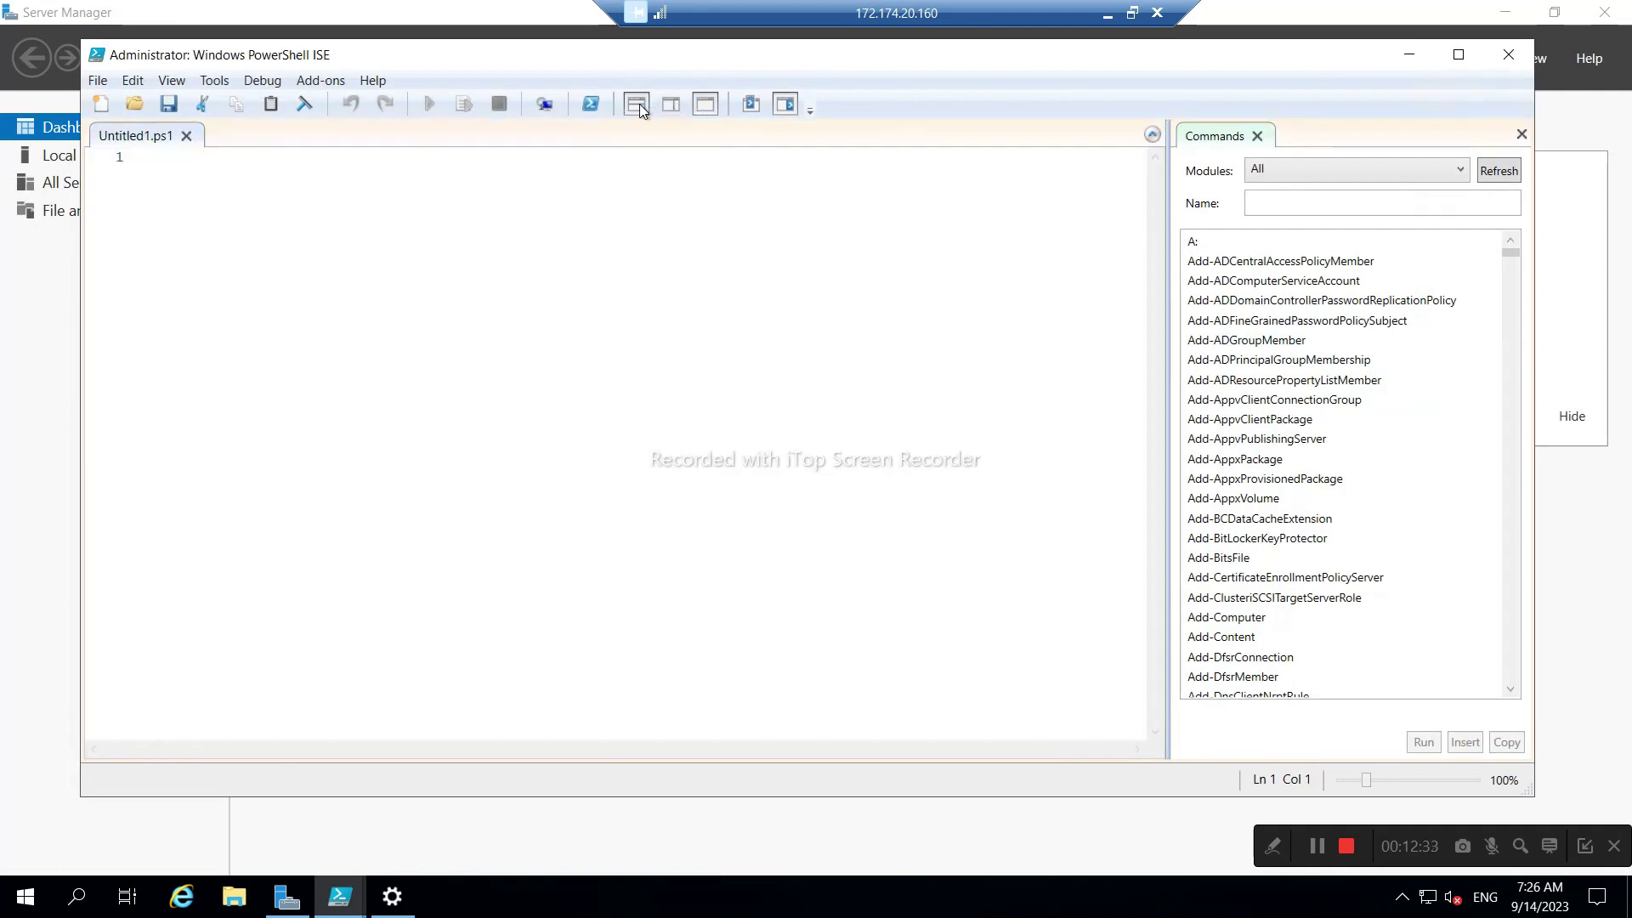
left_click(639, 104)
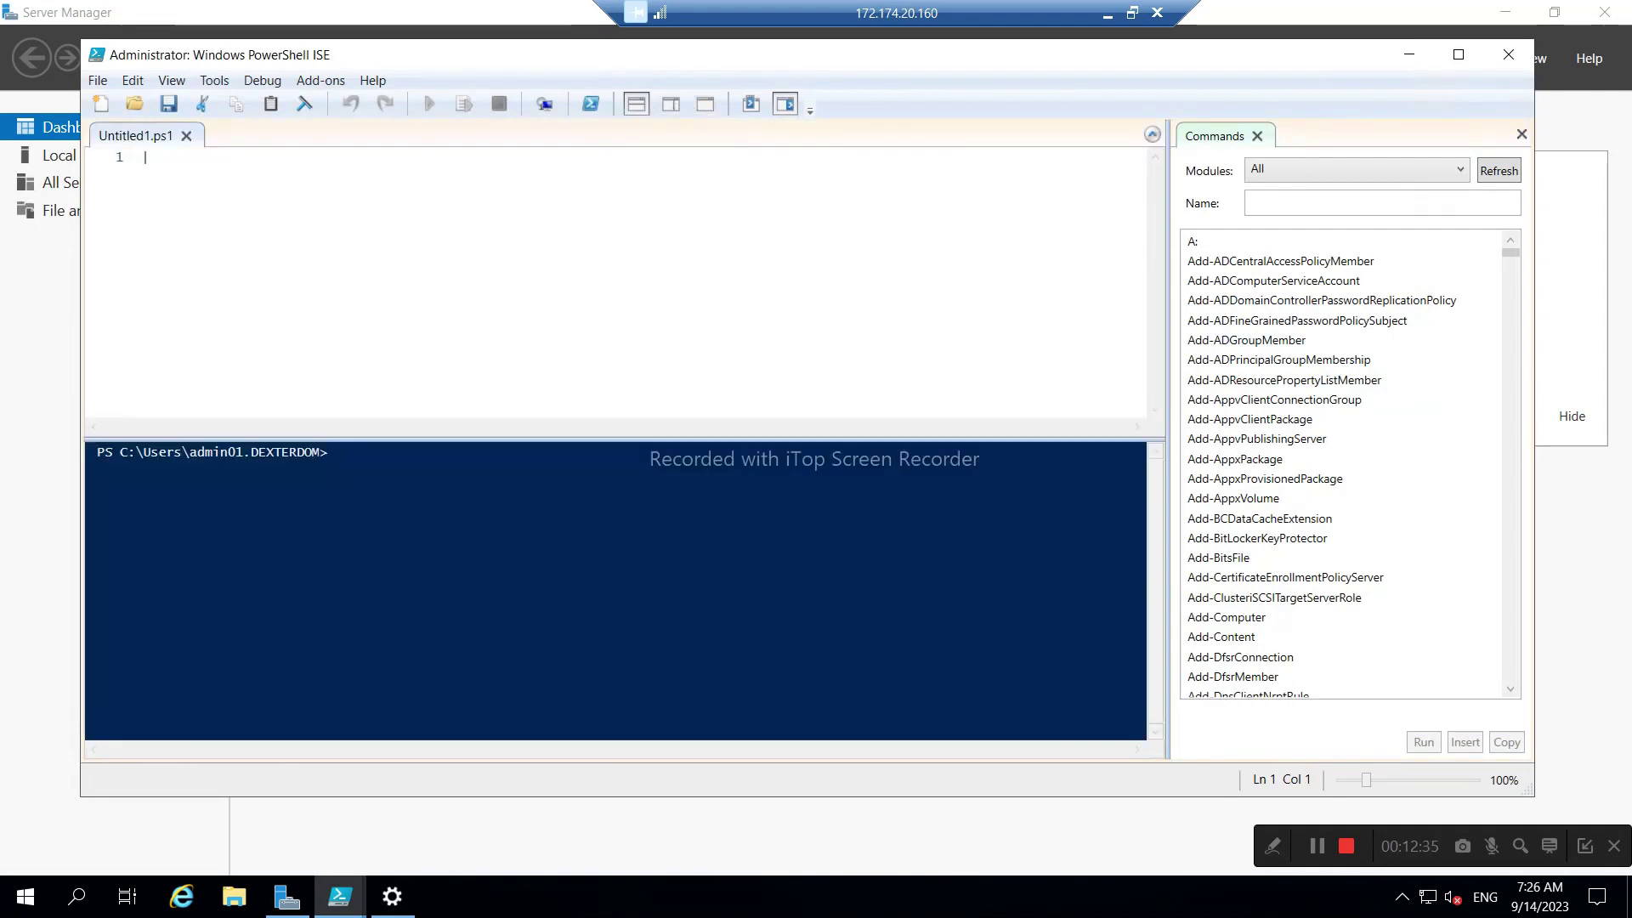
- Insert the Install-ADServiceAccount and Test-ADServiceAccount lines for gmsa_sqladmin into the new script and try running only the install line
type("Install-ADServiceAccount gmsa_sqladmin Test-ADServiceAccount gmsa_sqladmin")
key("Up")
key("End")
key("ctrl+shift+Left")
key("ctrl+shift+Left")
key("ctrl+shift+Left")
key("ctrl+shift+Left")
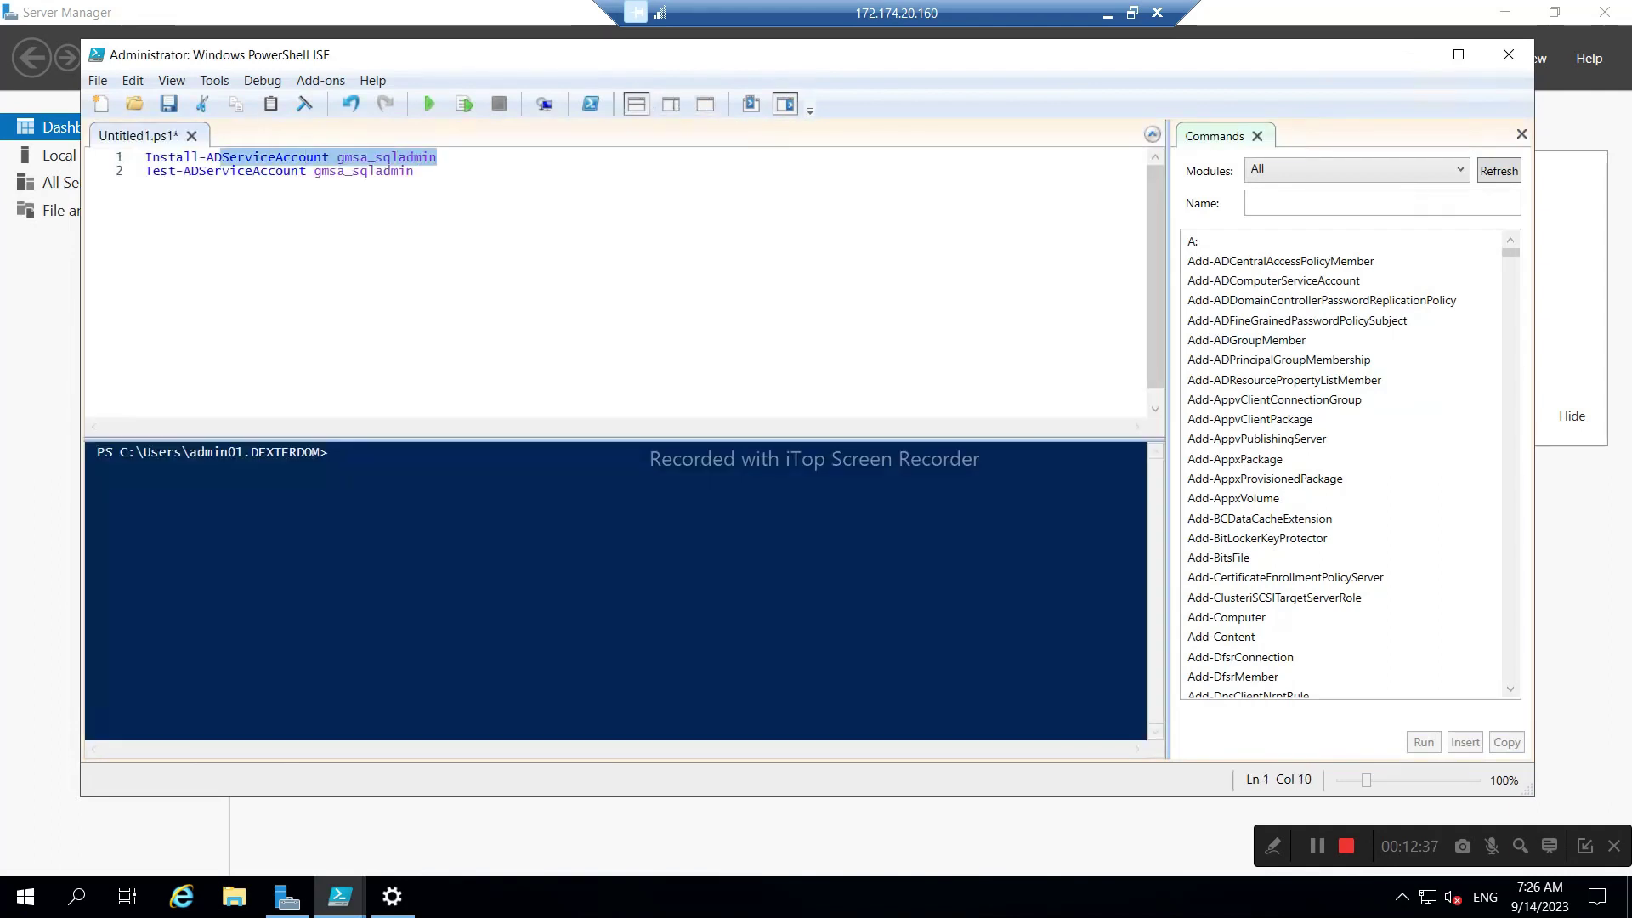
left_click(464, 104)
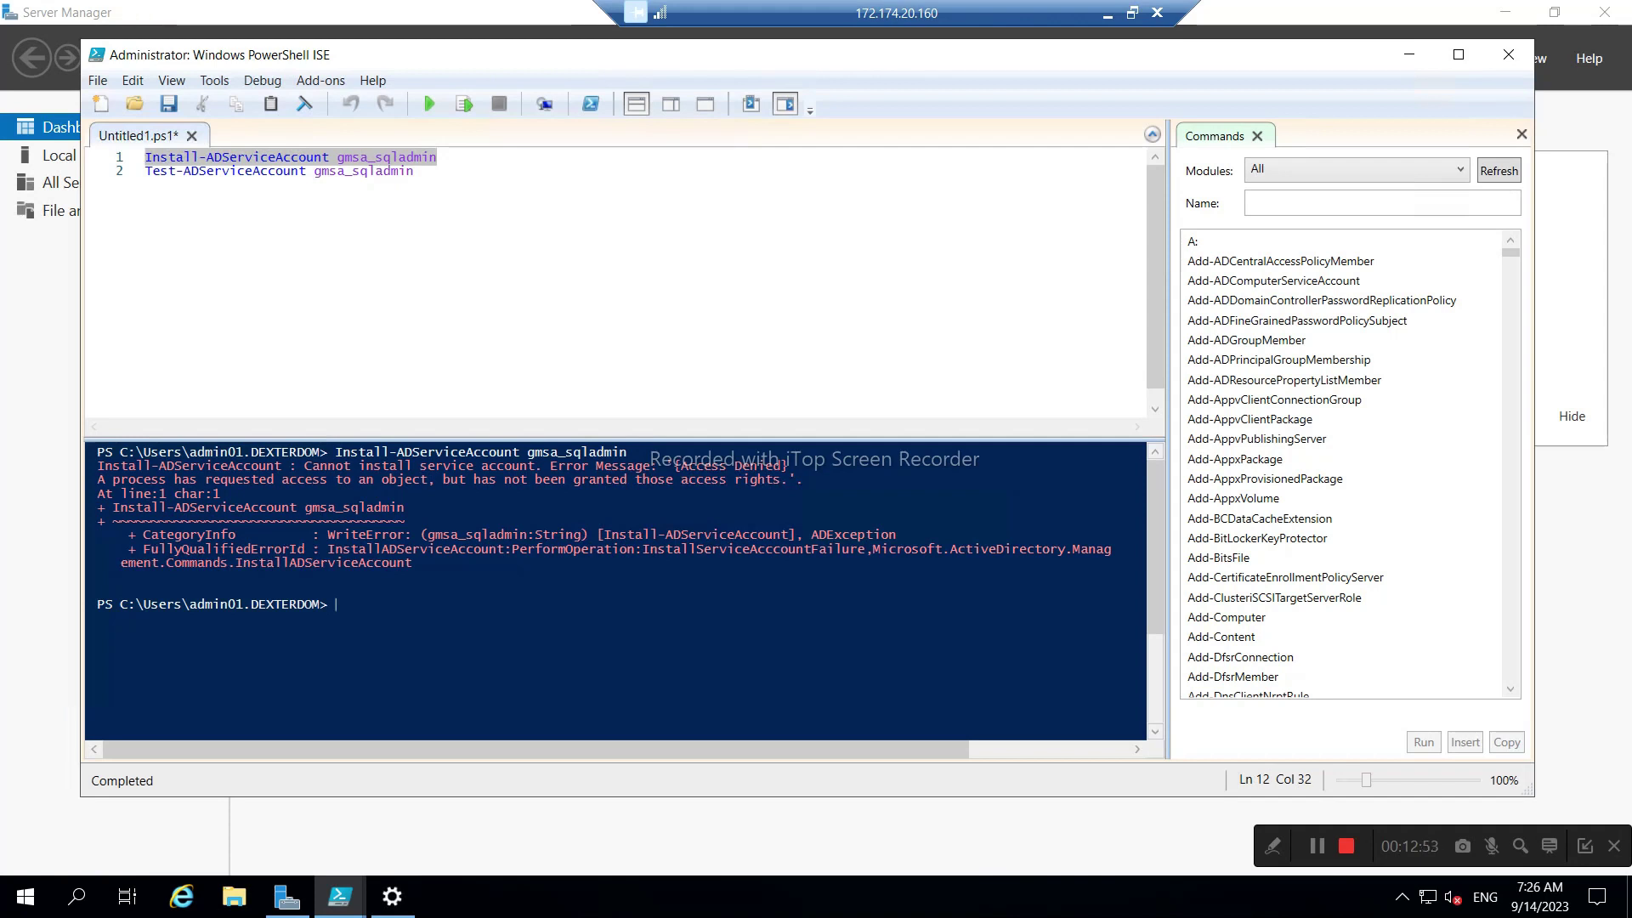
left_click(414, 171)
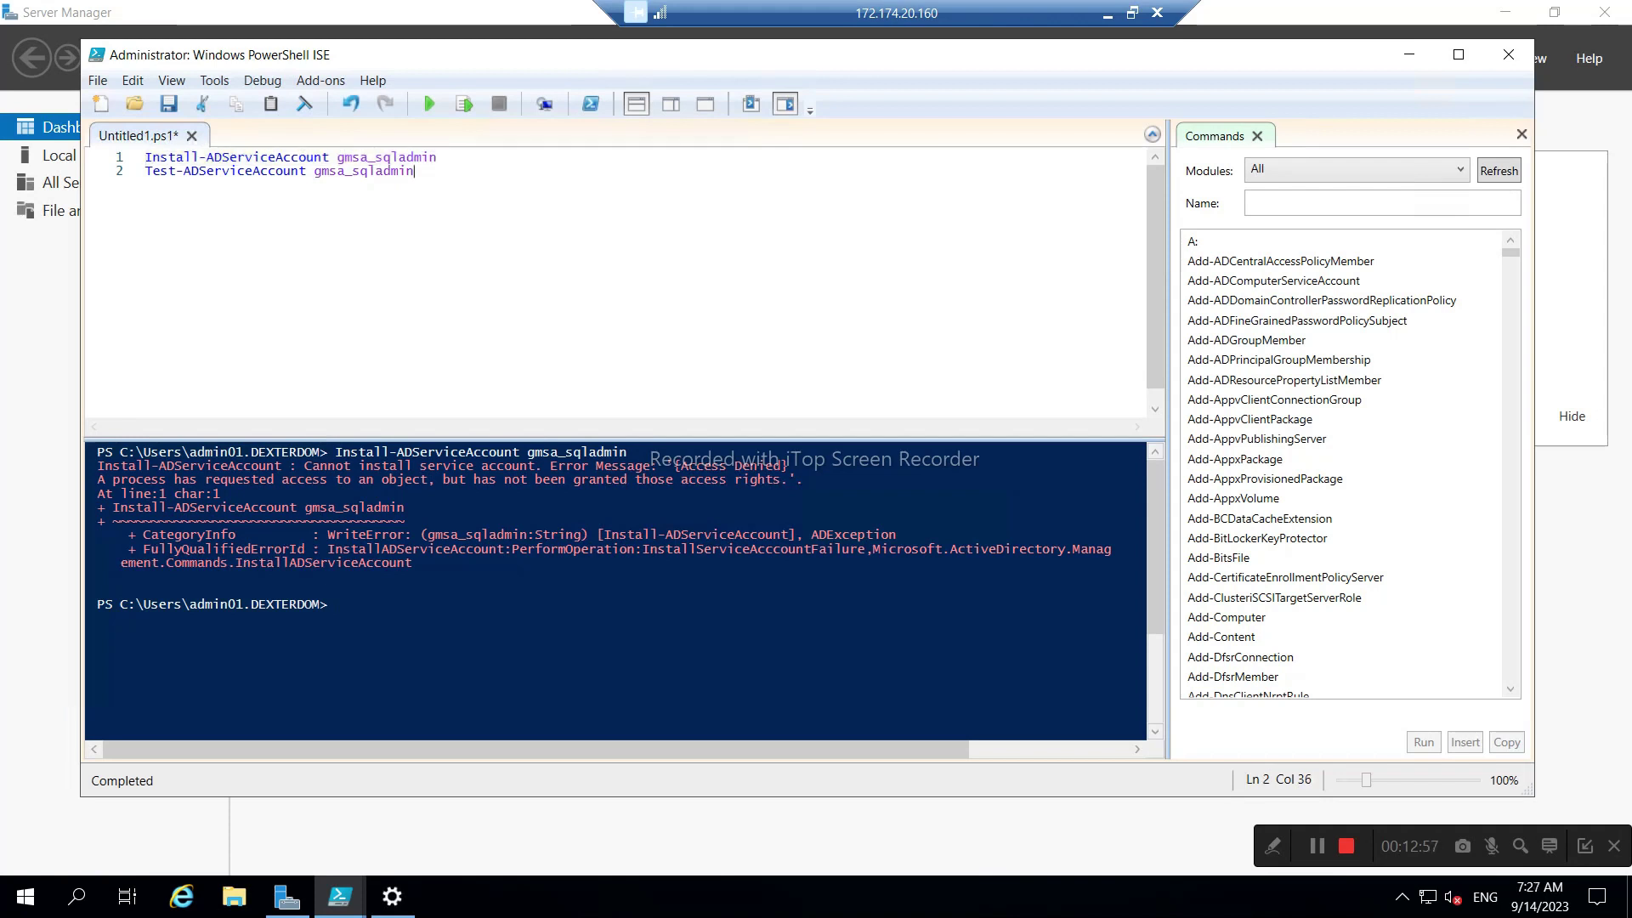
left_click(1107, 13)
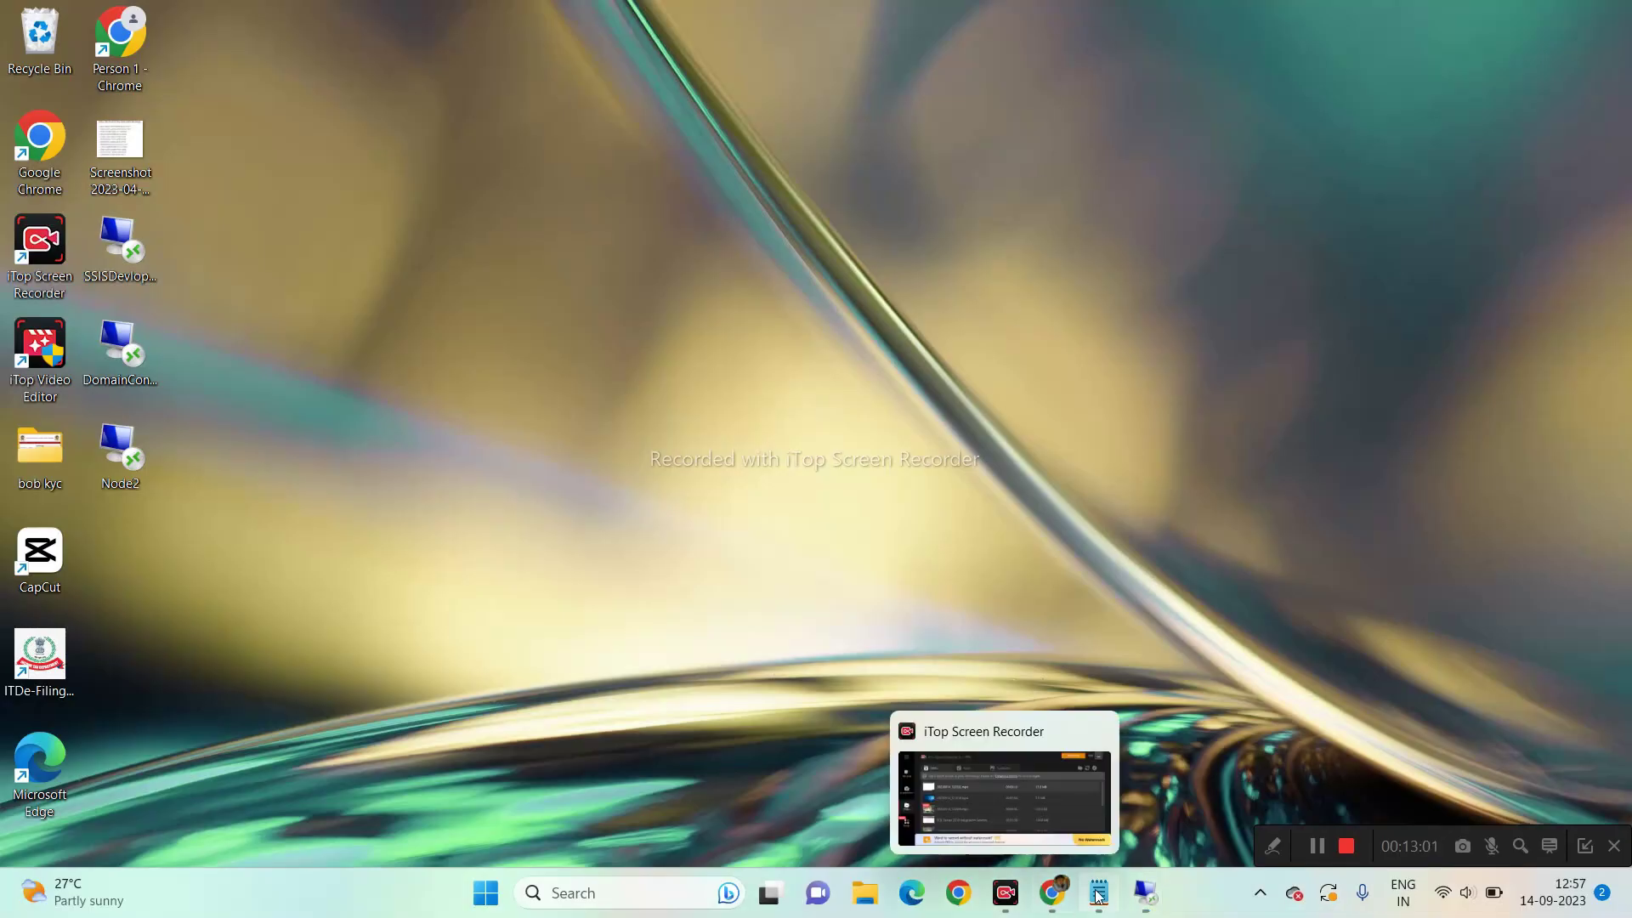
mouse_move(1145, 899)
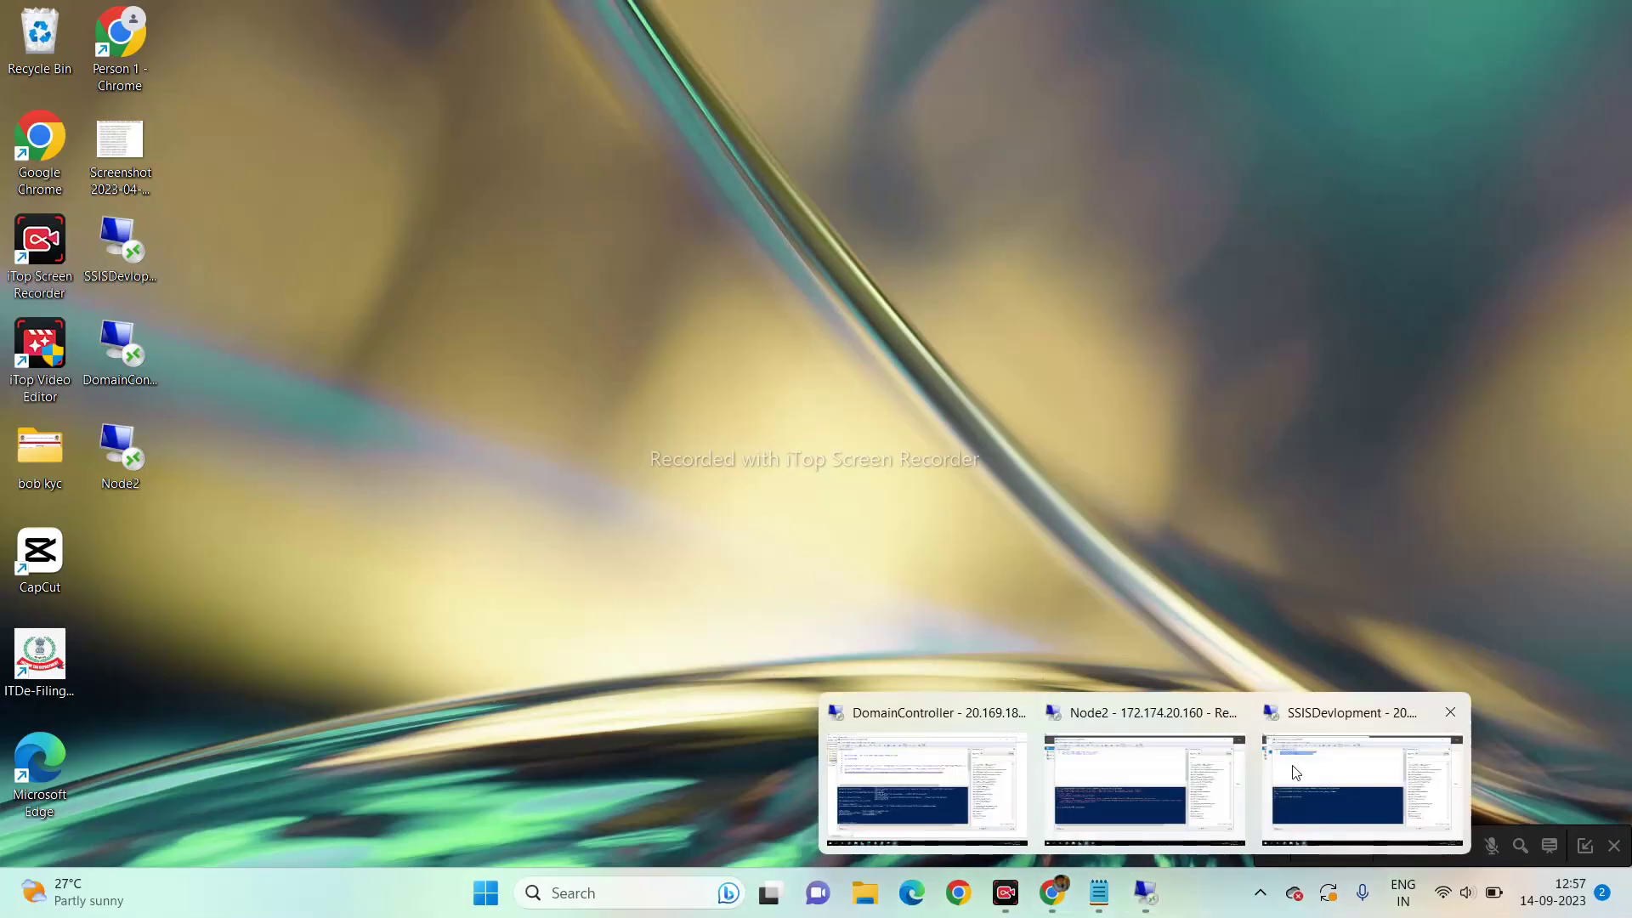
left_click(1149, 790)
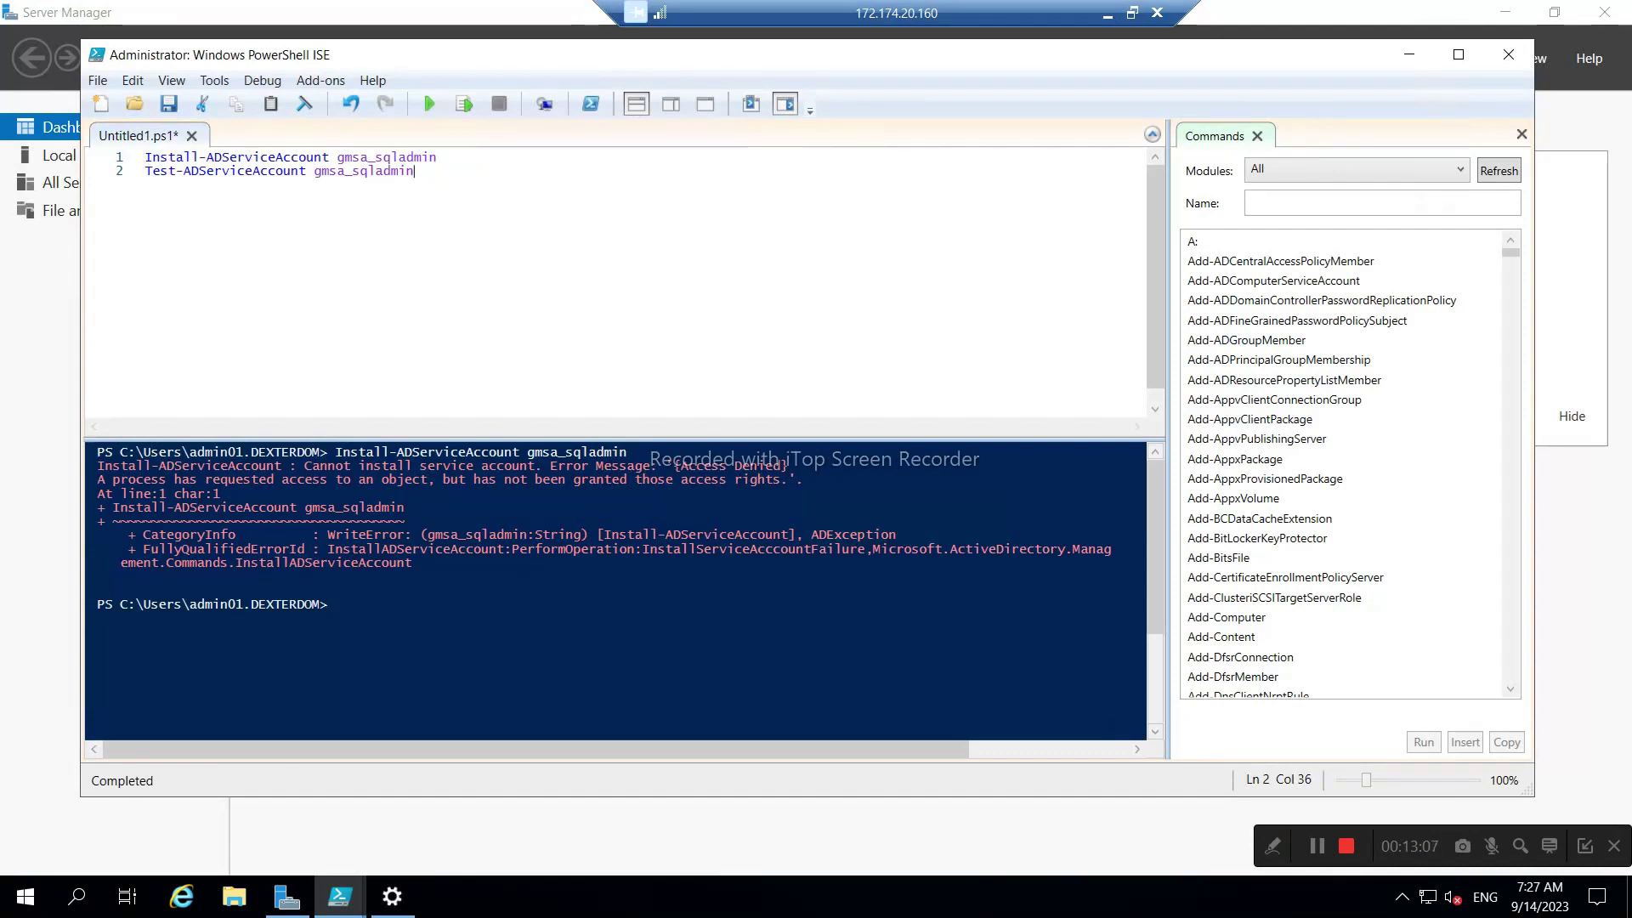
- Switch to the DomainController session and review the members of the sg_sqladmin group in Active Directory Users and Computers
left_click(1106, 14)
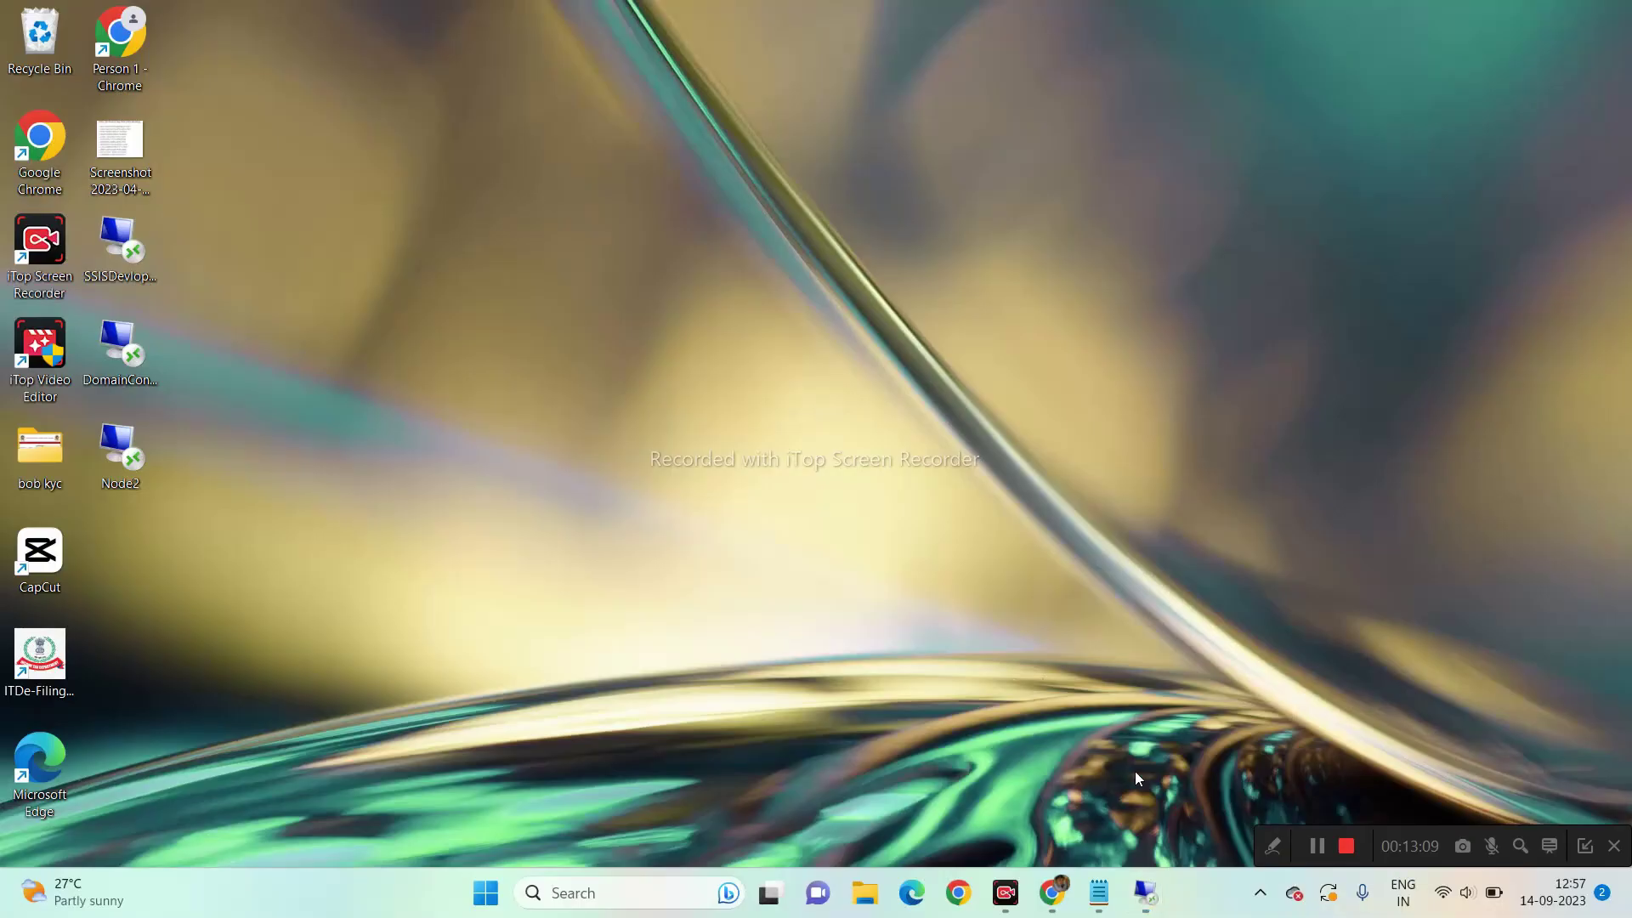
mouse_move(1145, 895)
left_click(990, 719)
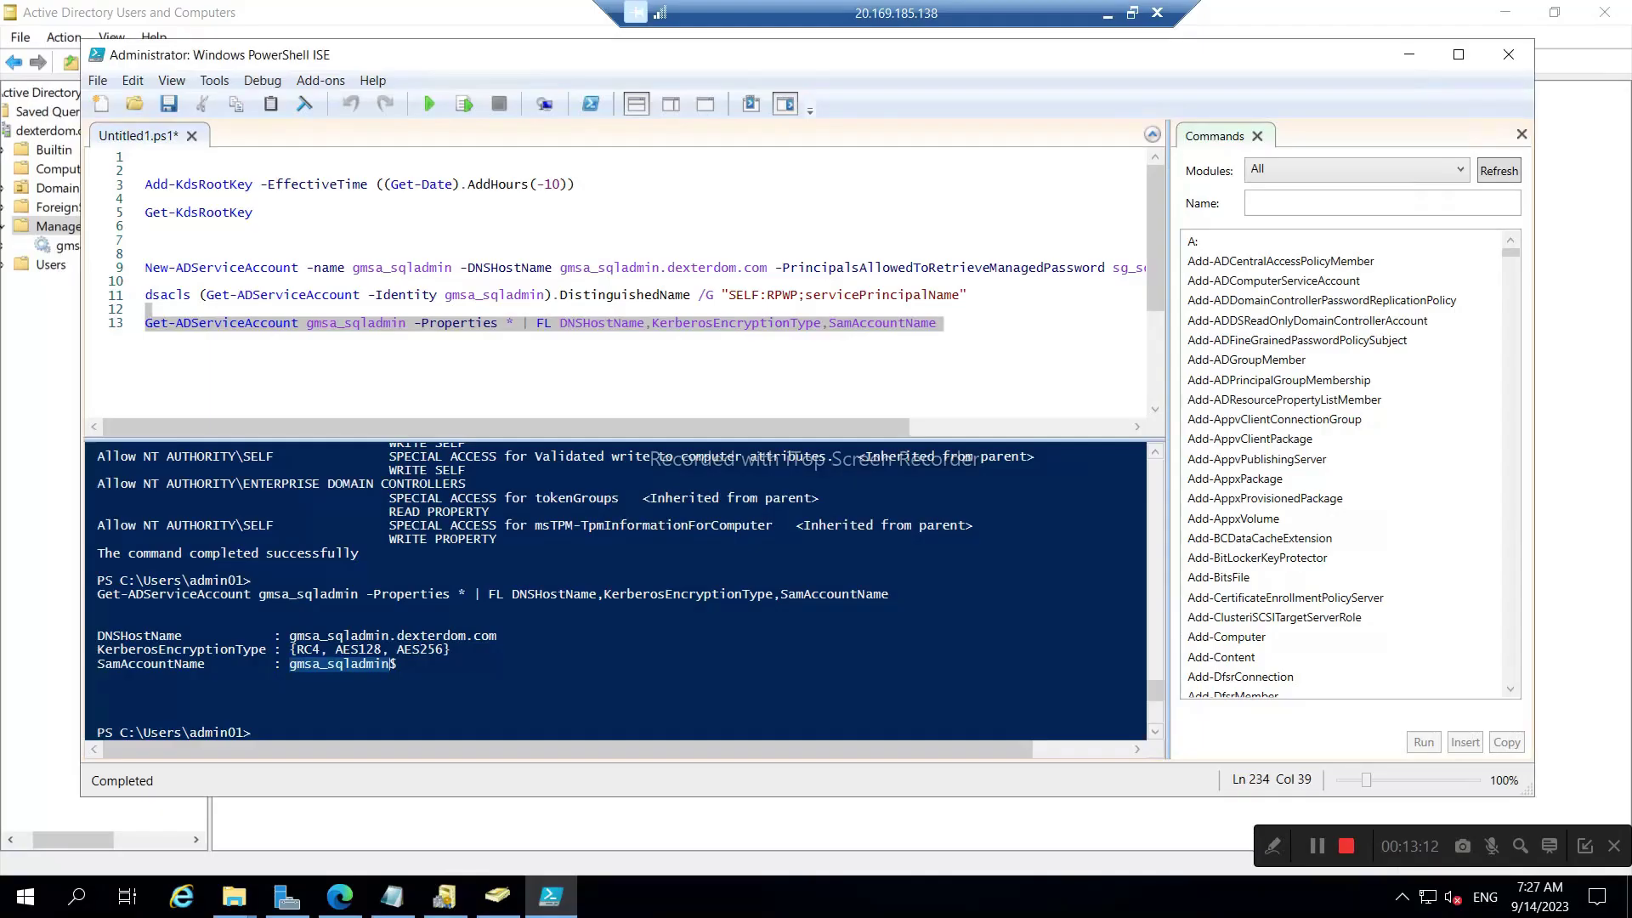
left_click(520, 323)
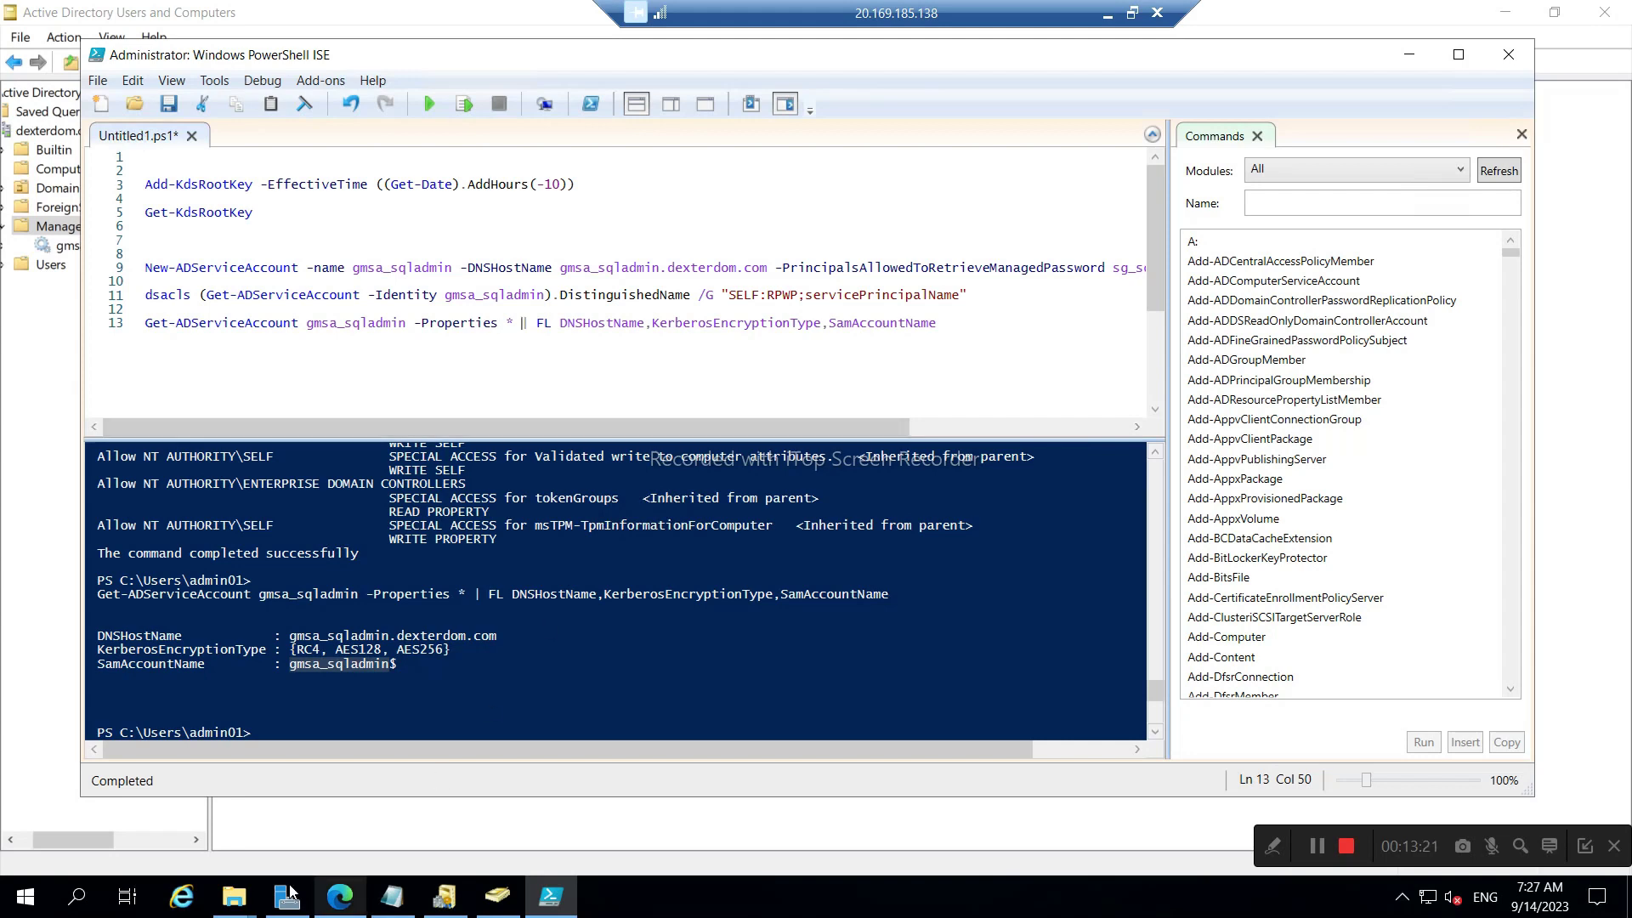
left_click(237, 843)
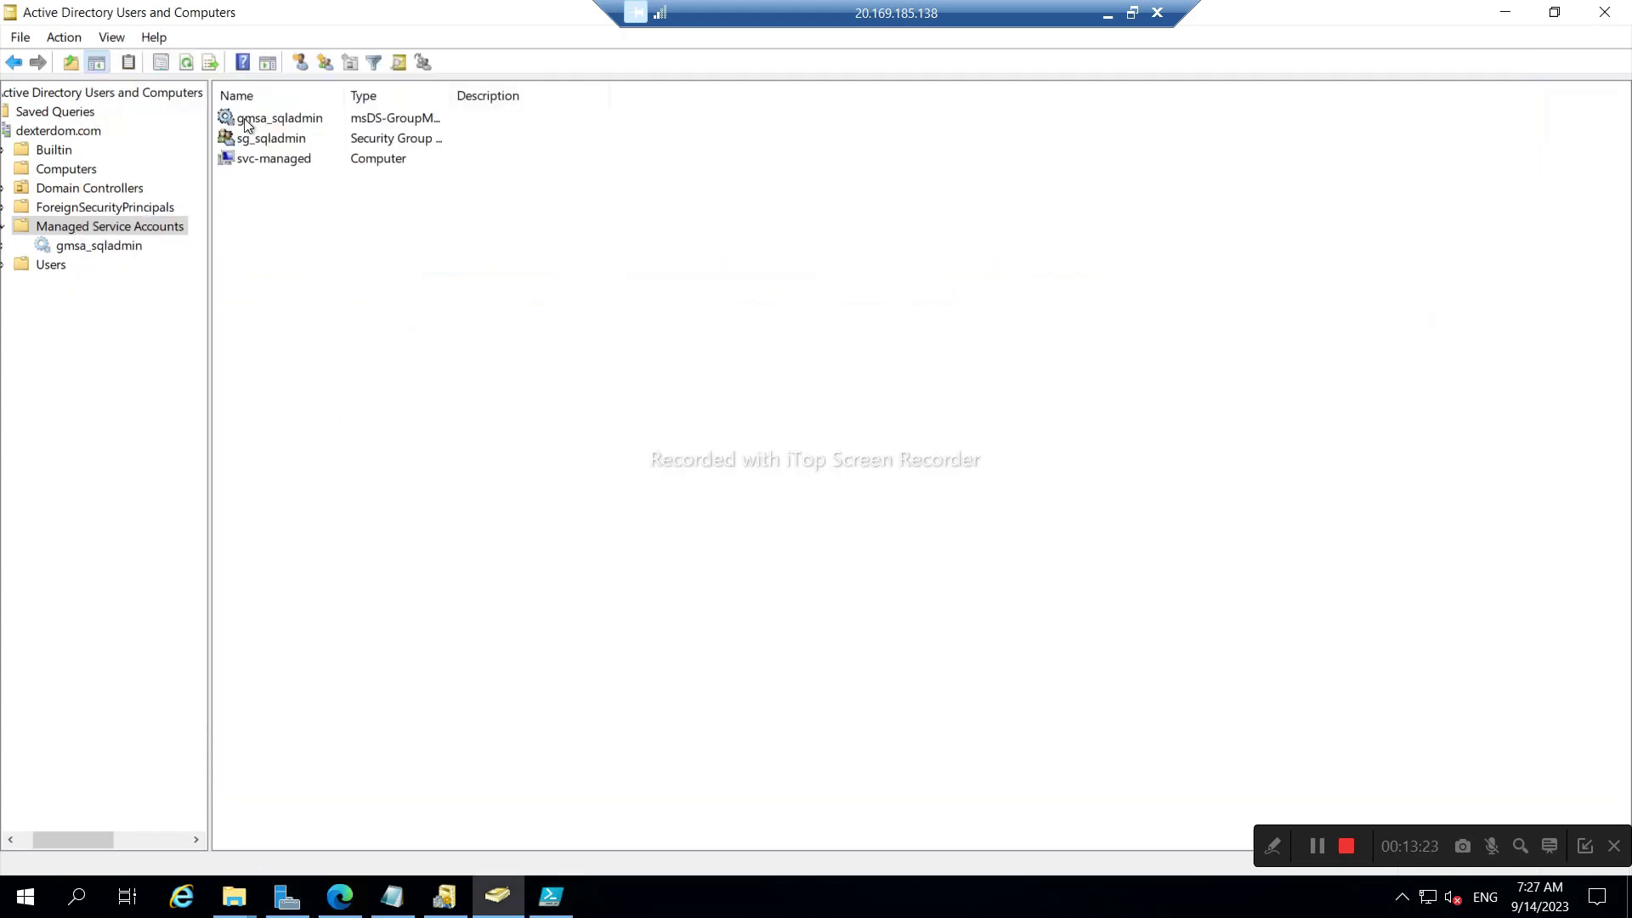
double_click(257, 139)
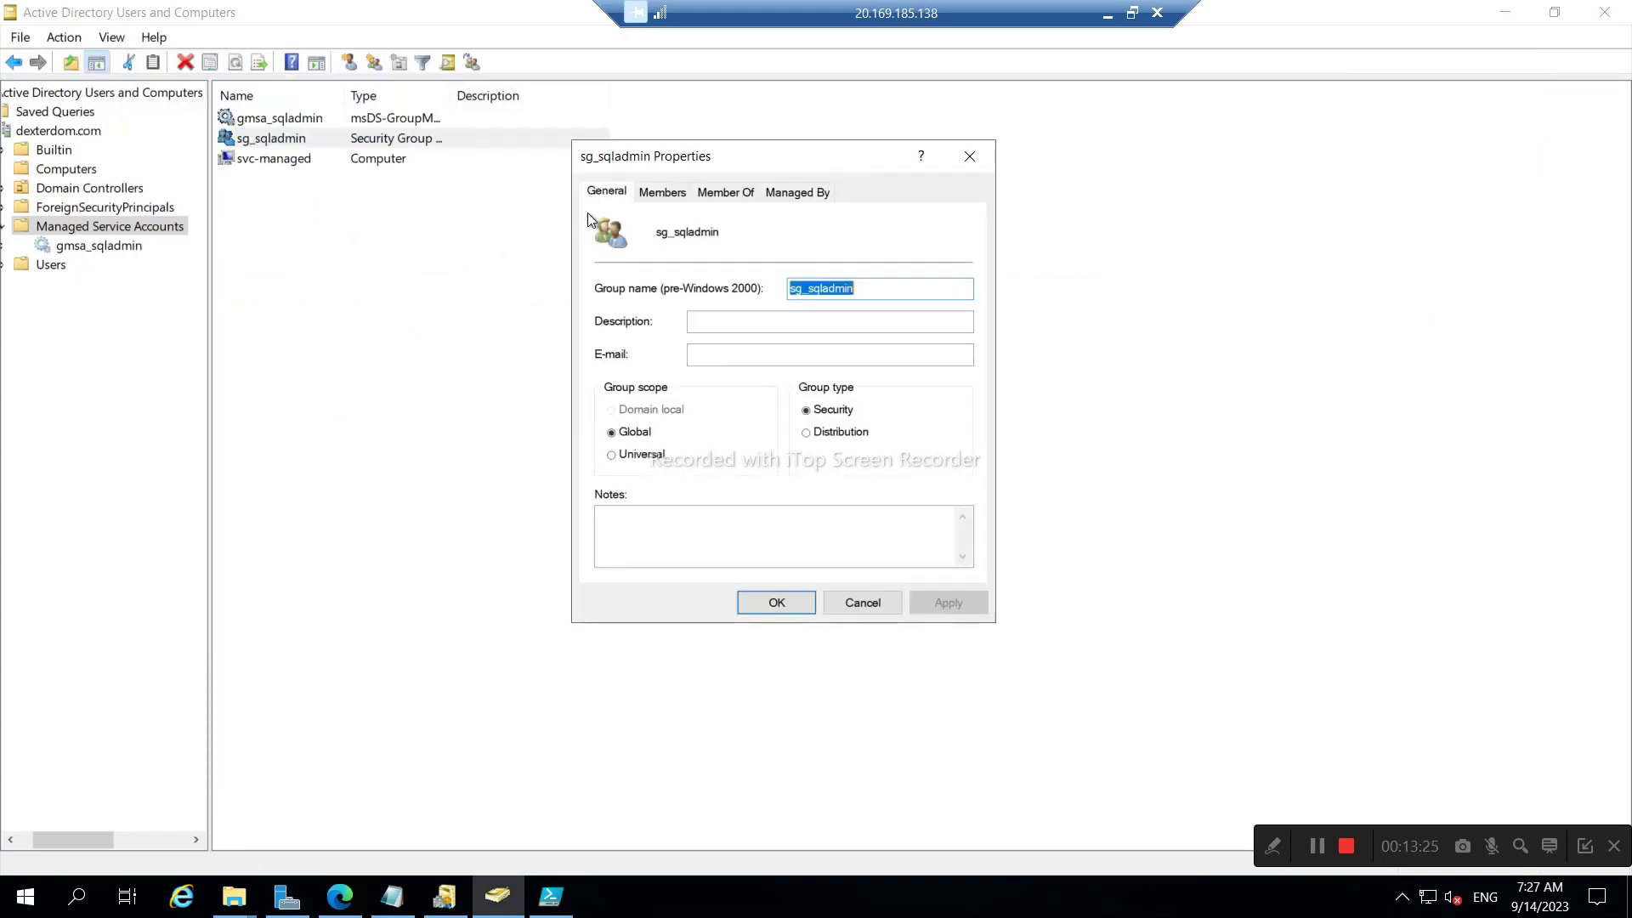
left_click(663, 195)
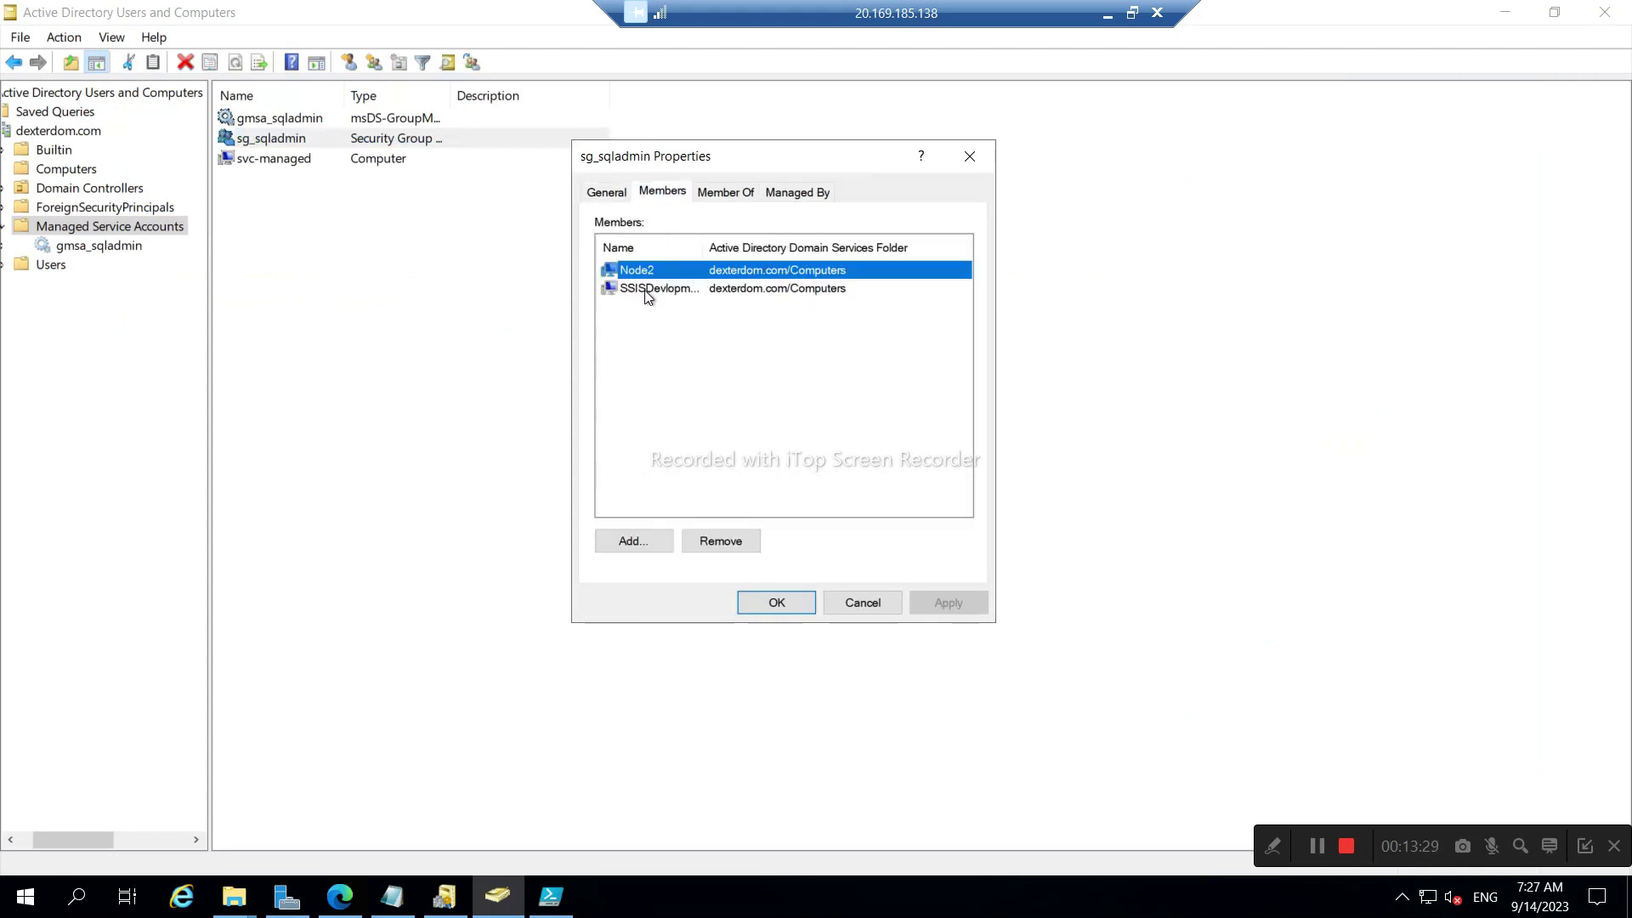
left_click(870, 603)
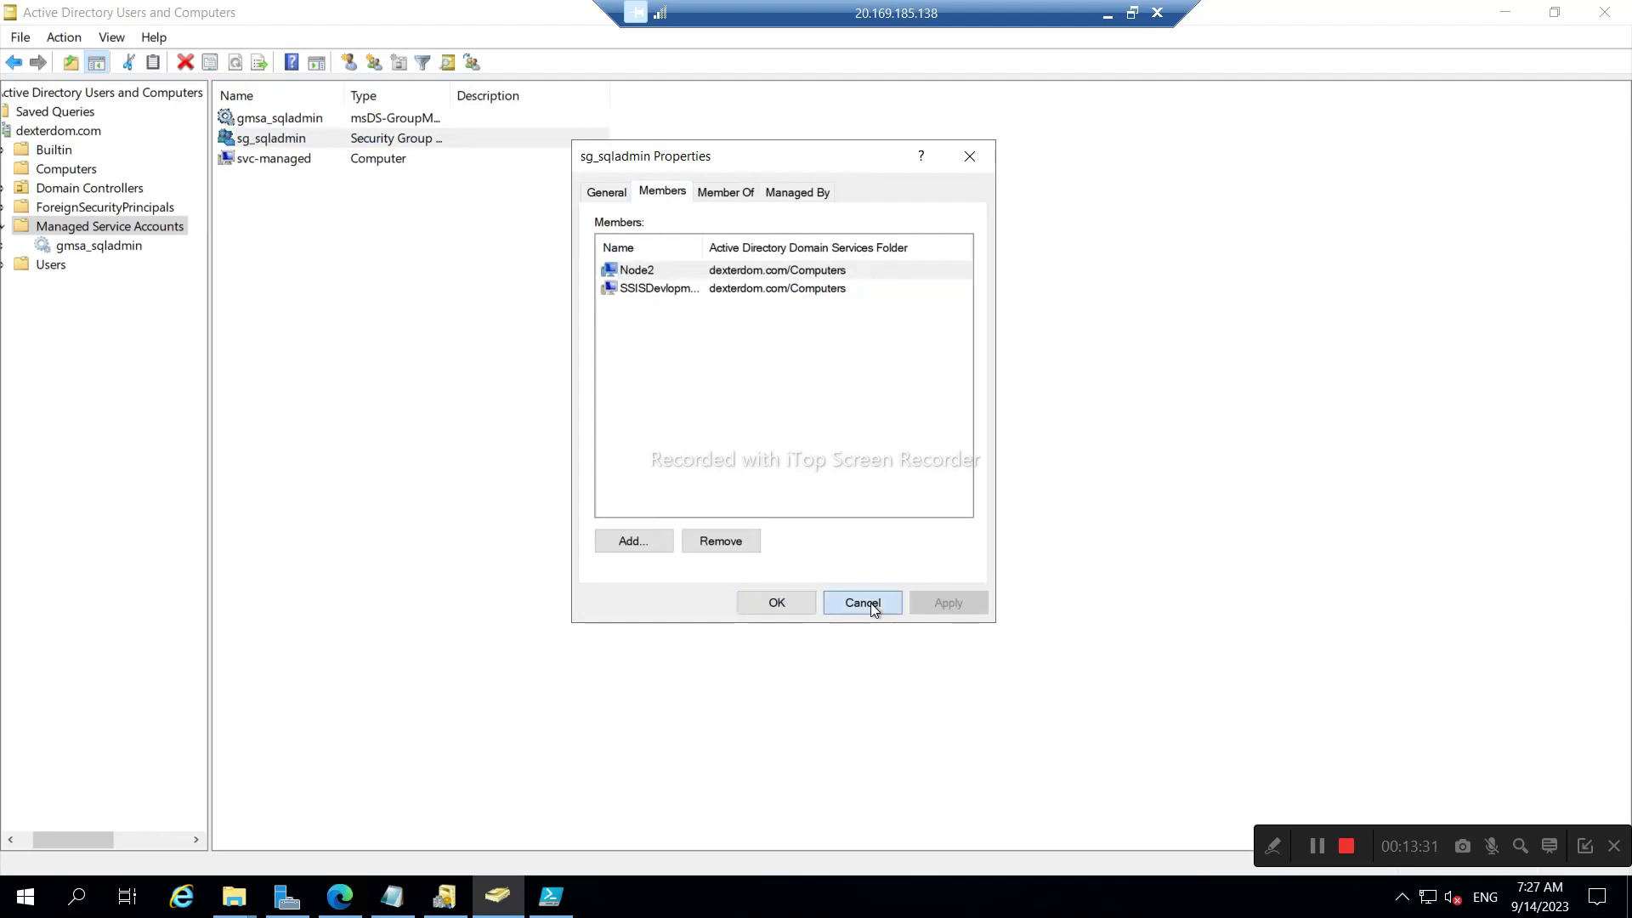
- Leave the DomainController session and switch to the SSISDevlopment remote desktop session
left_click(1107, 14)
mouse_move(1145, 905)
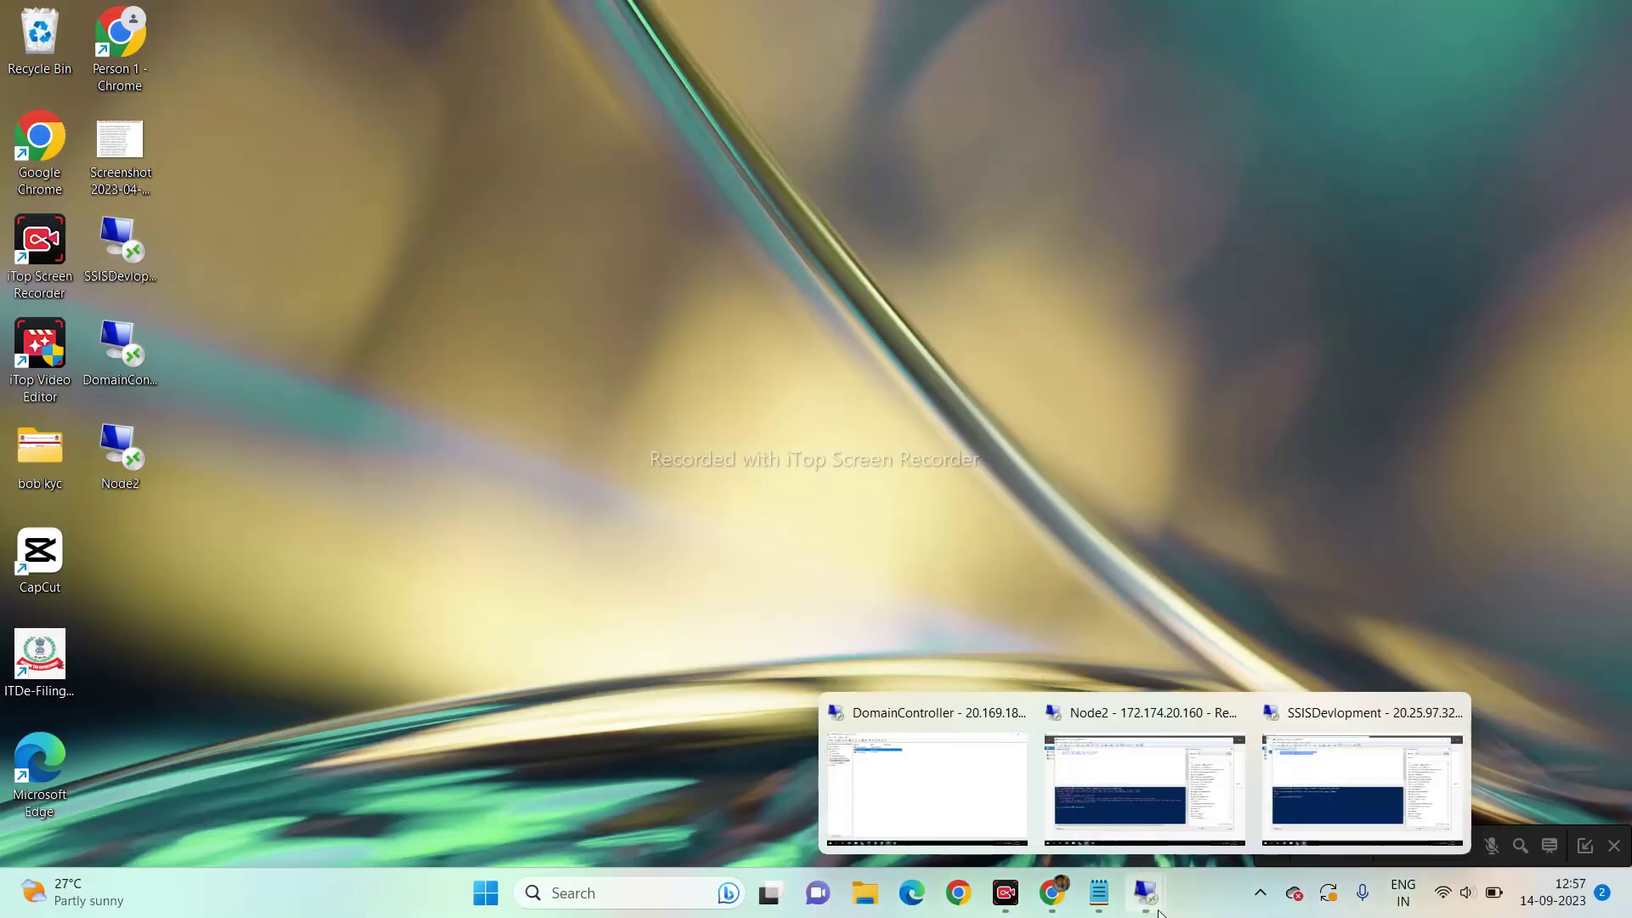
left_click(1360, 774)
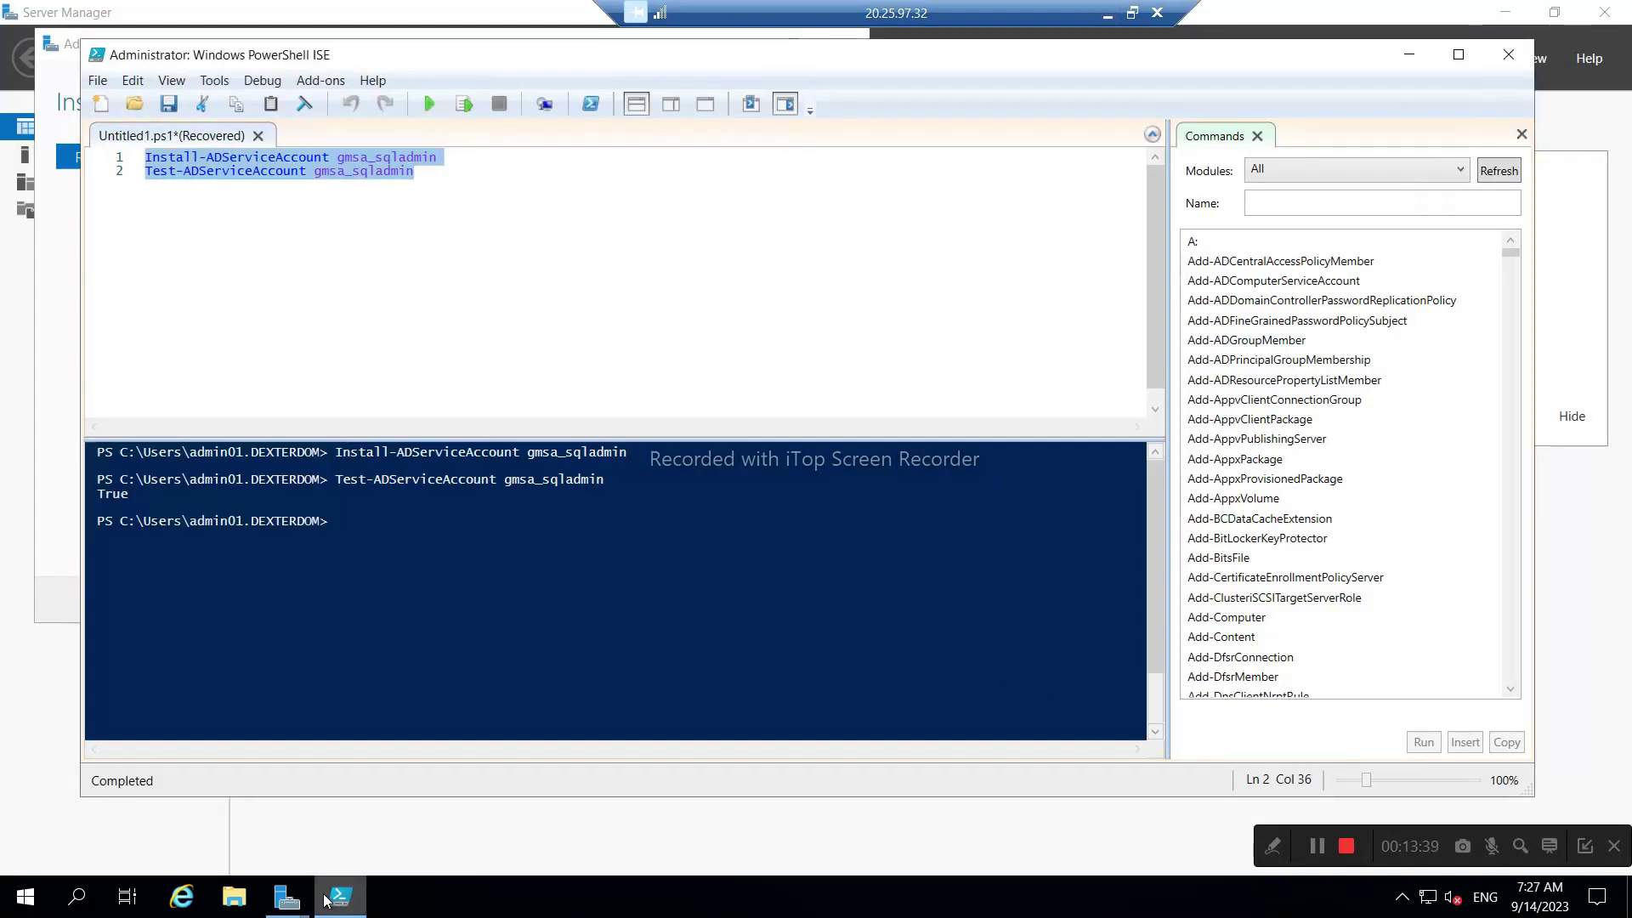
left_click(288, 897)
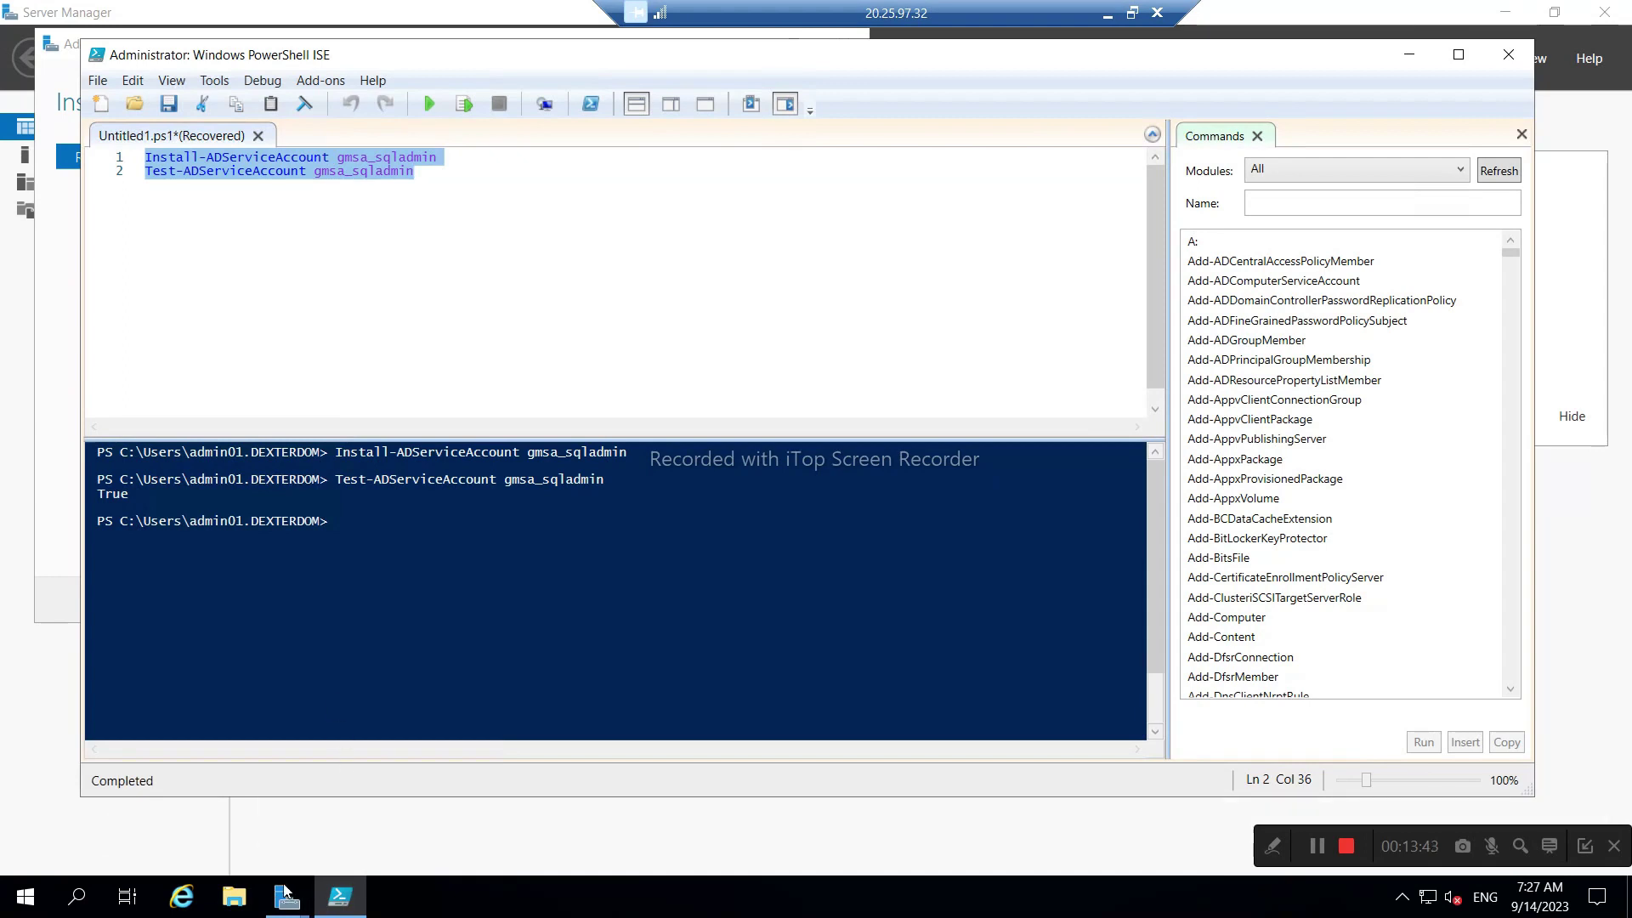
mouse_move(274, 907)
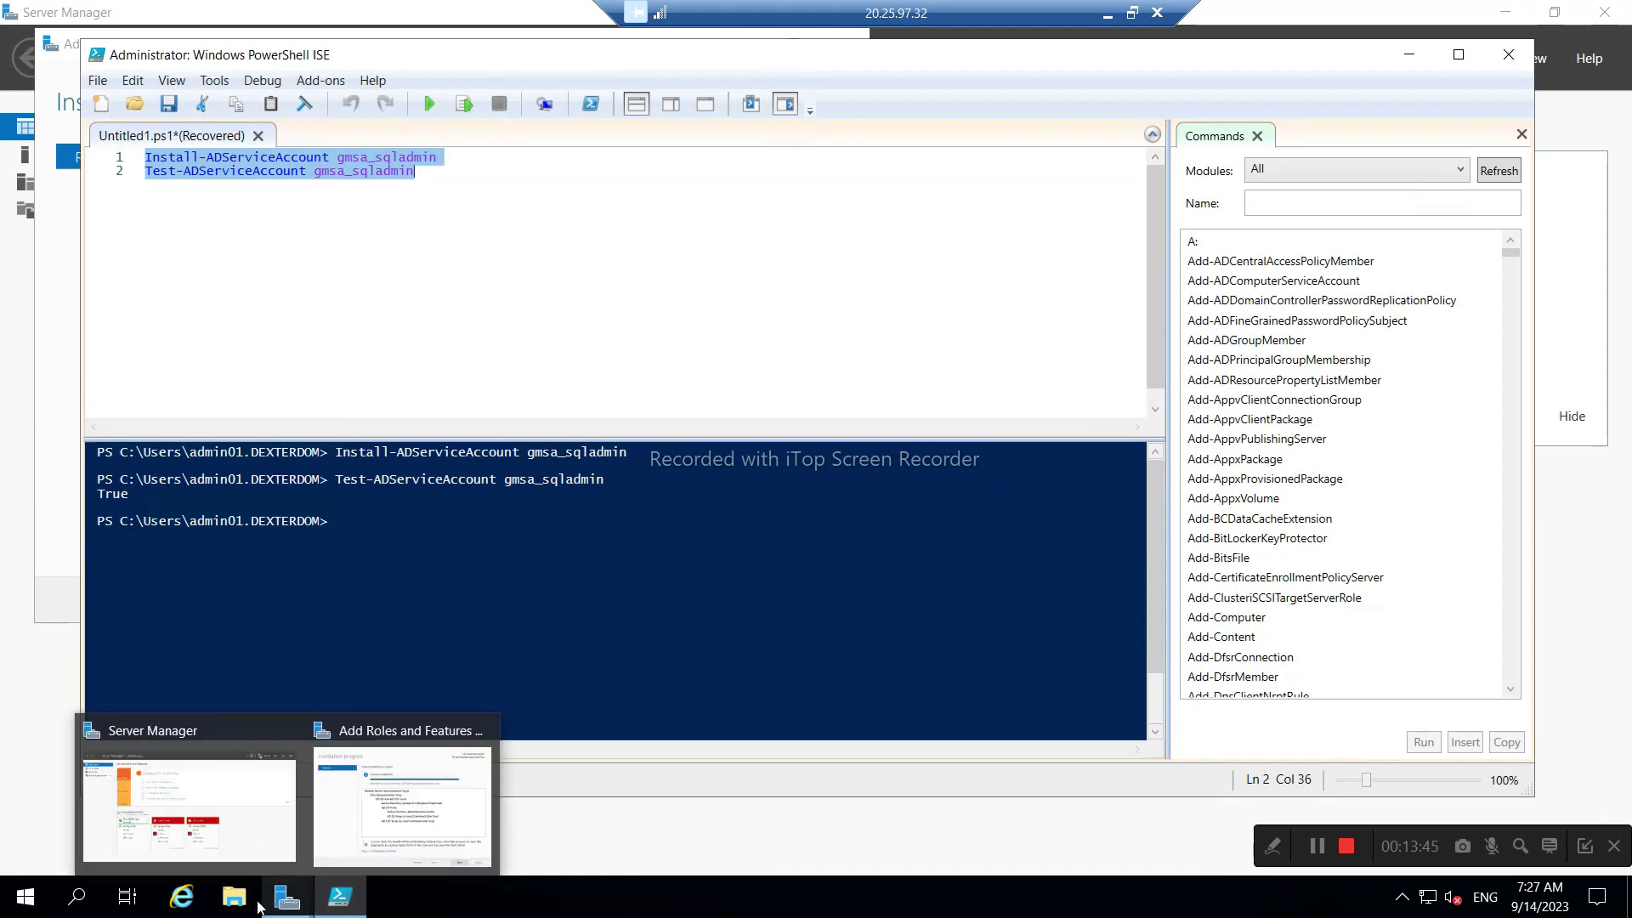
- Find and open SQL Server 2019 Configuration Manager on SSISDevlopment
left_click(25, 897)
type("servi")
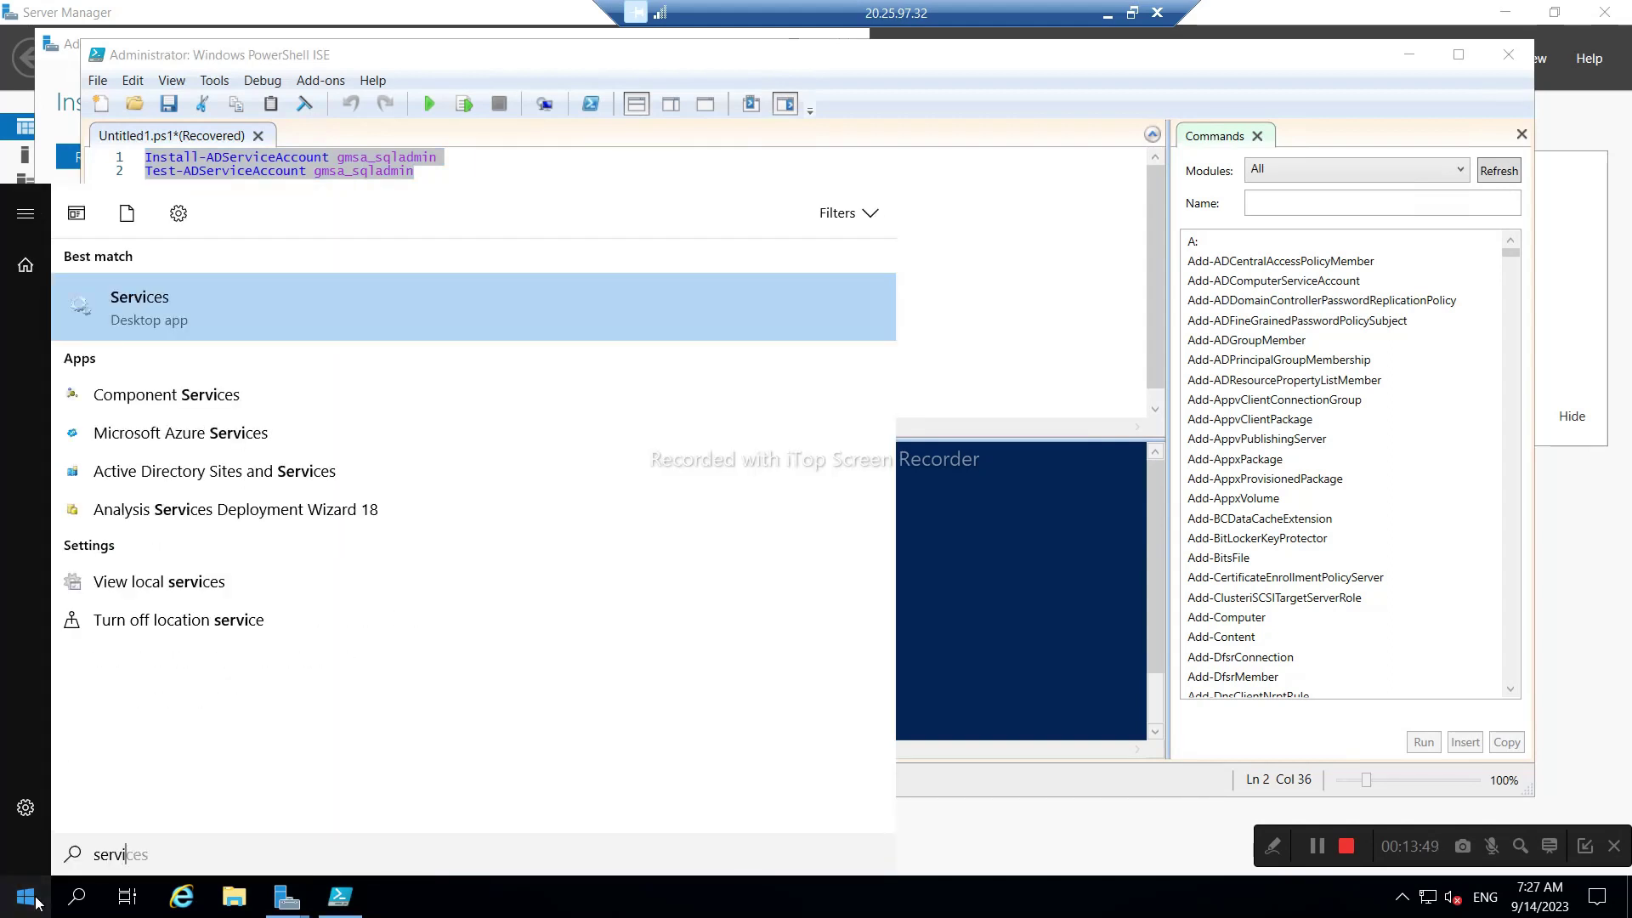
key("BackSpace")
key("BackSpace")
key("BackSpace")
key("BackSpace")
key("BackSpace")
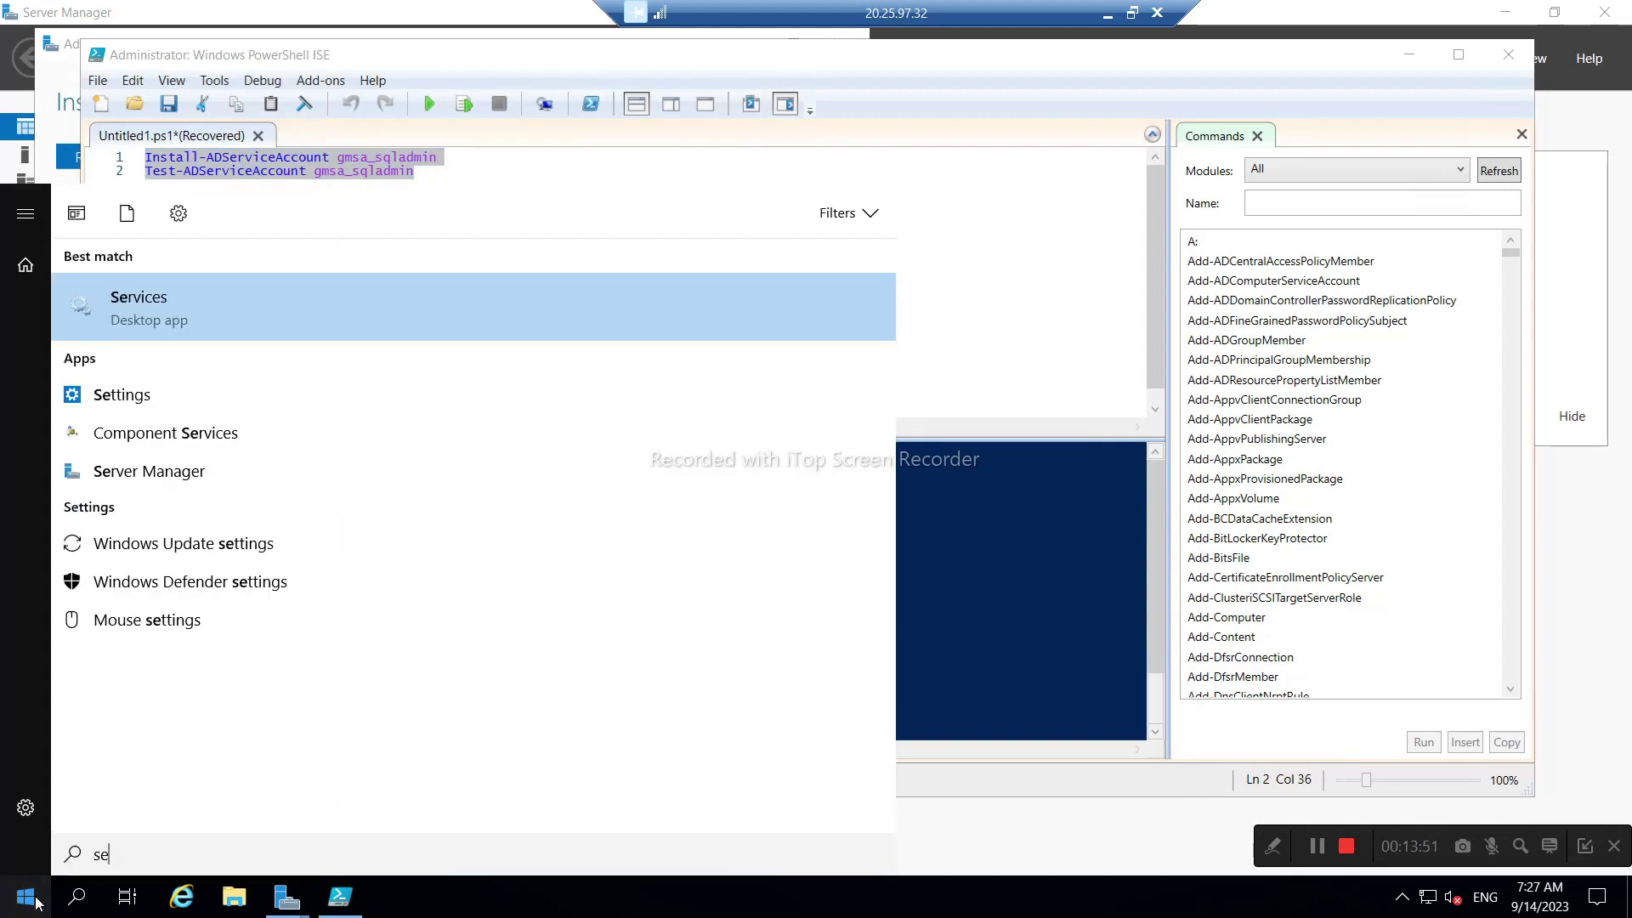
type("confi")
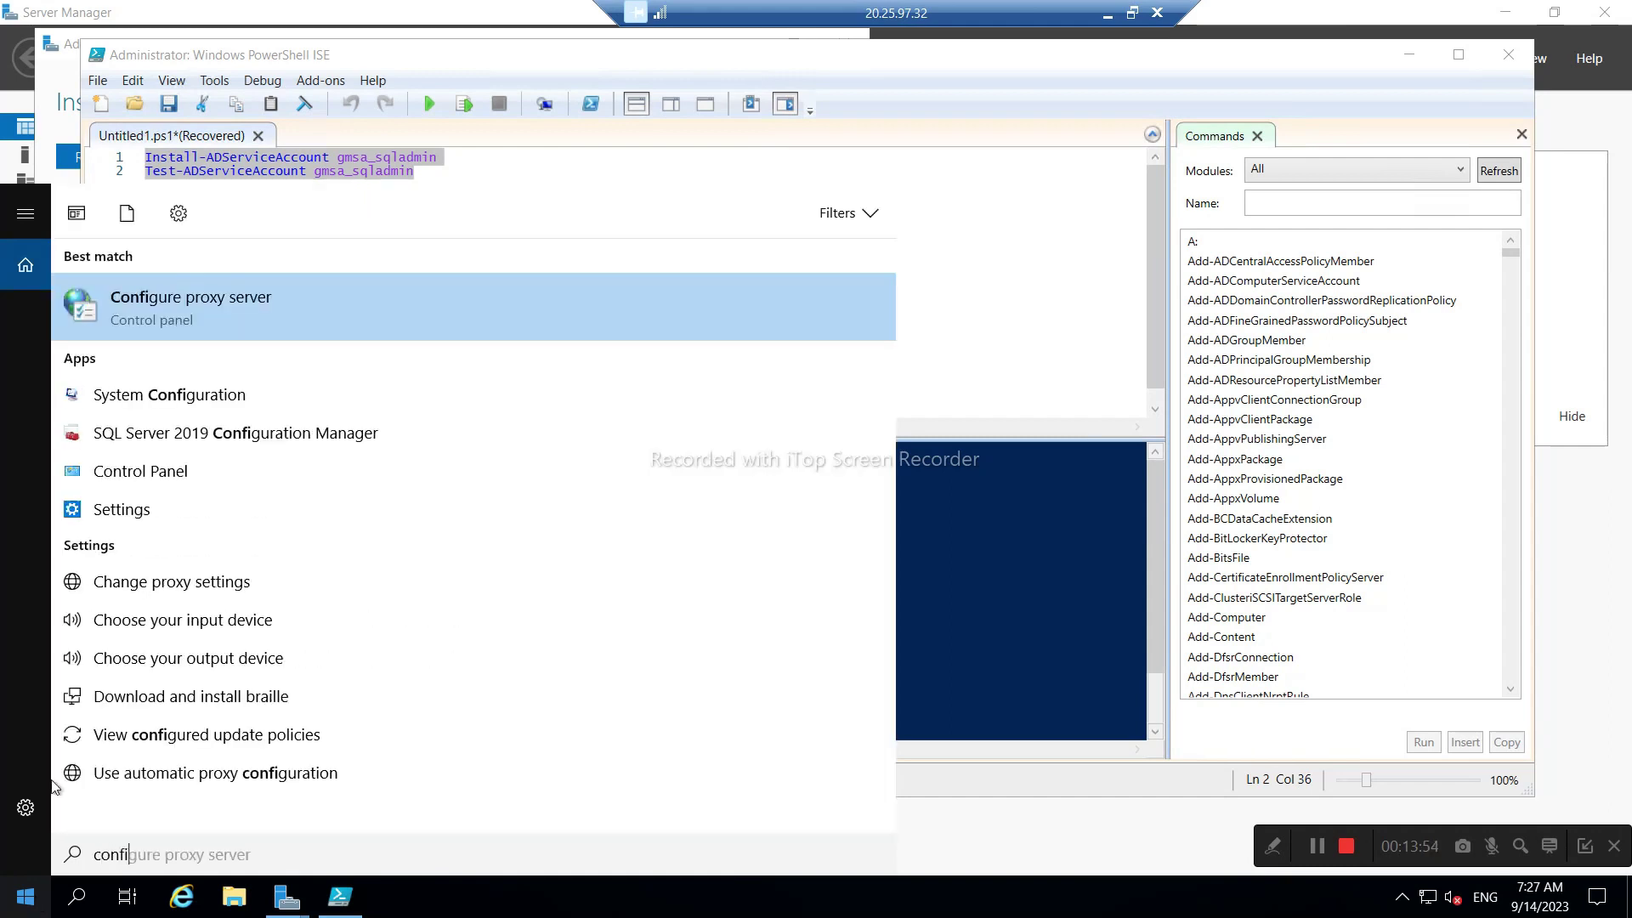
left_click(145, 440)
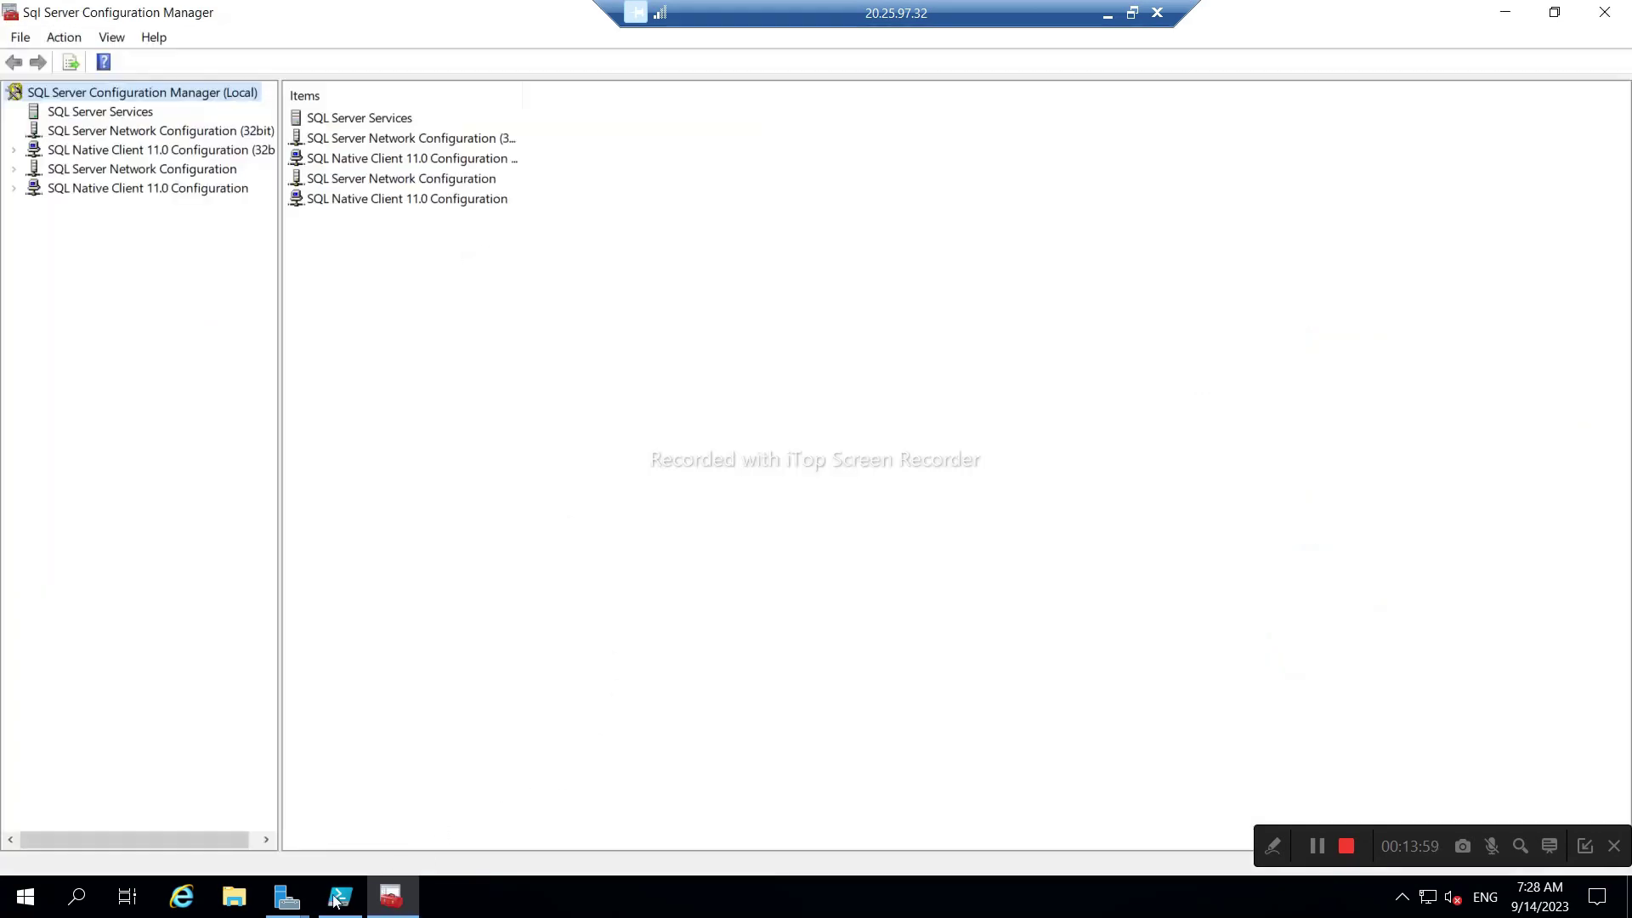
- Return to PowerShell ISE, copy the gmsa_sqladmin account name and add blank lines below the Test-ADServiceAccount line
left_click(341, 908)
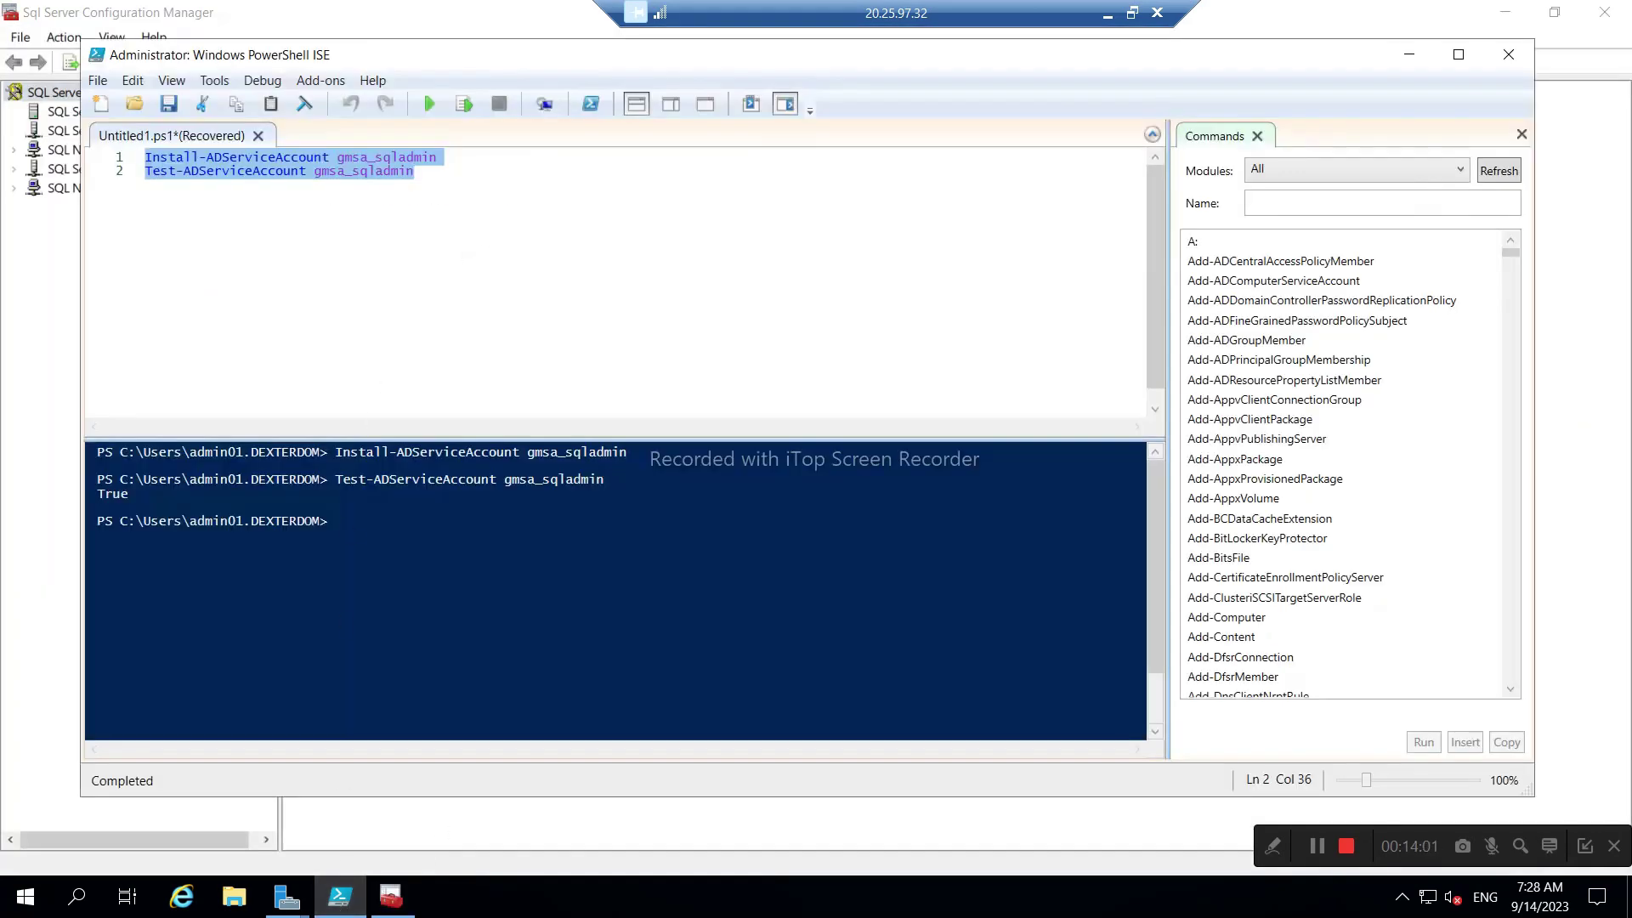
key("Right")
double_click(363, 172)
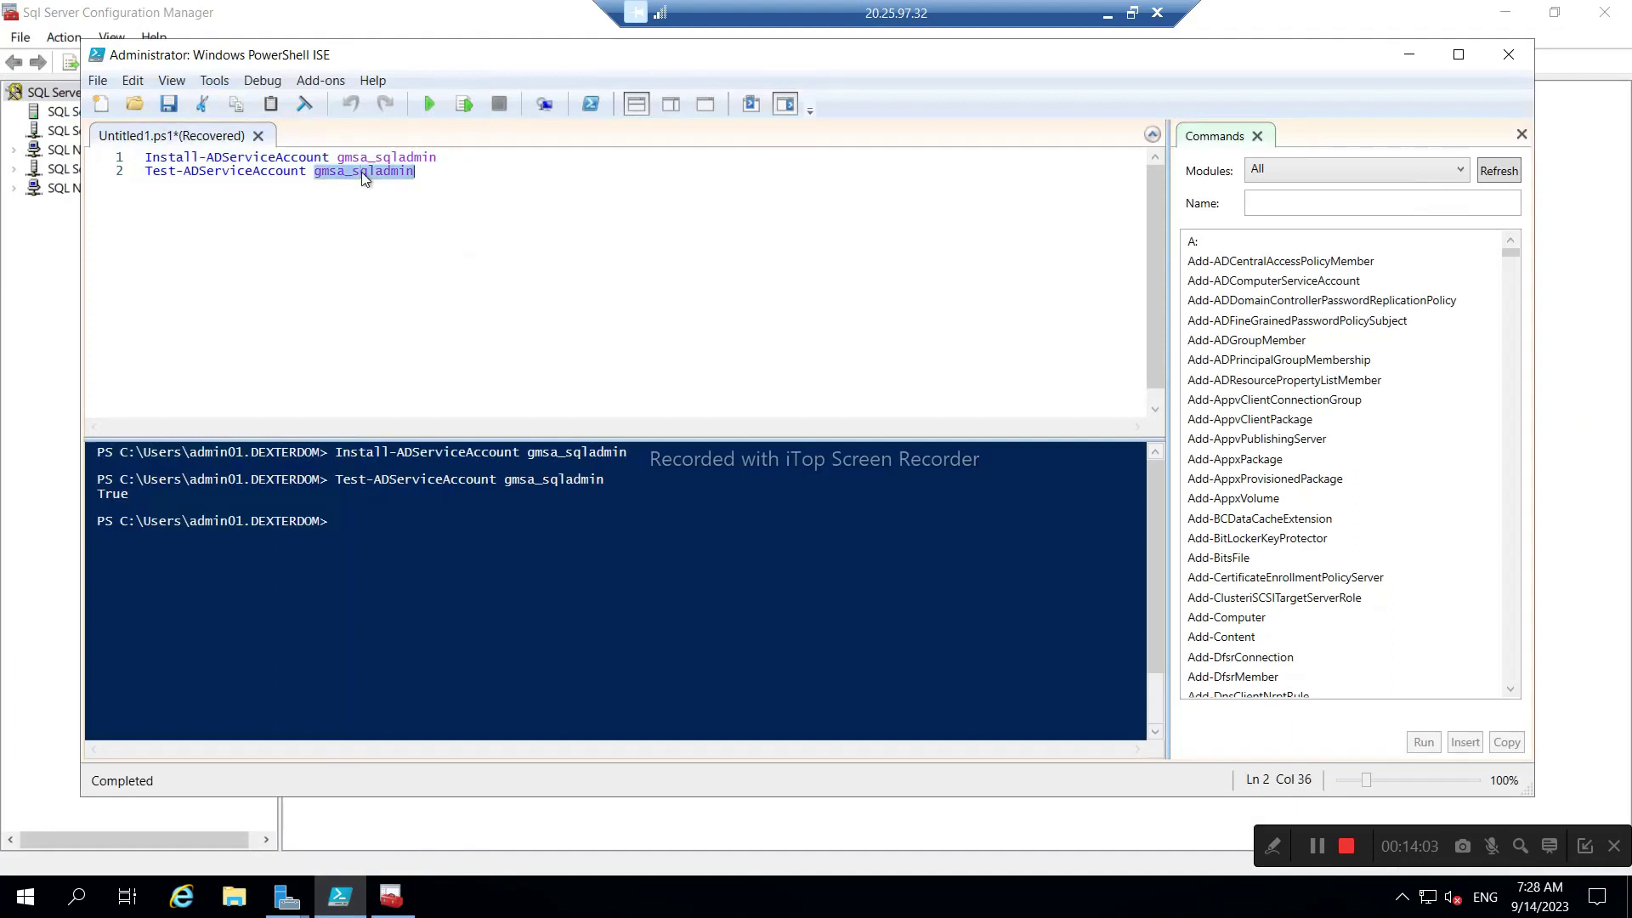
left_click(467, 222)
key("Return")
key("Return")
key("Return")
key("Return")
- Write setspn -l gmsa_sqladmin on line 6 of the script and run only that line
type("sp")
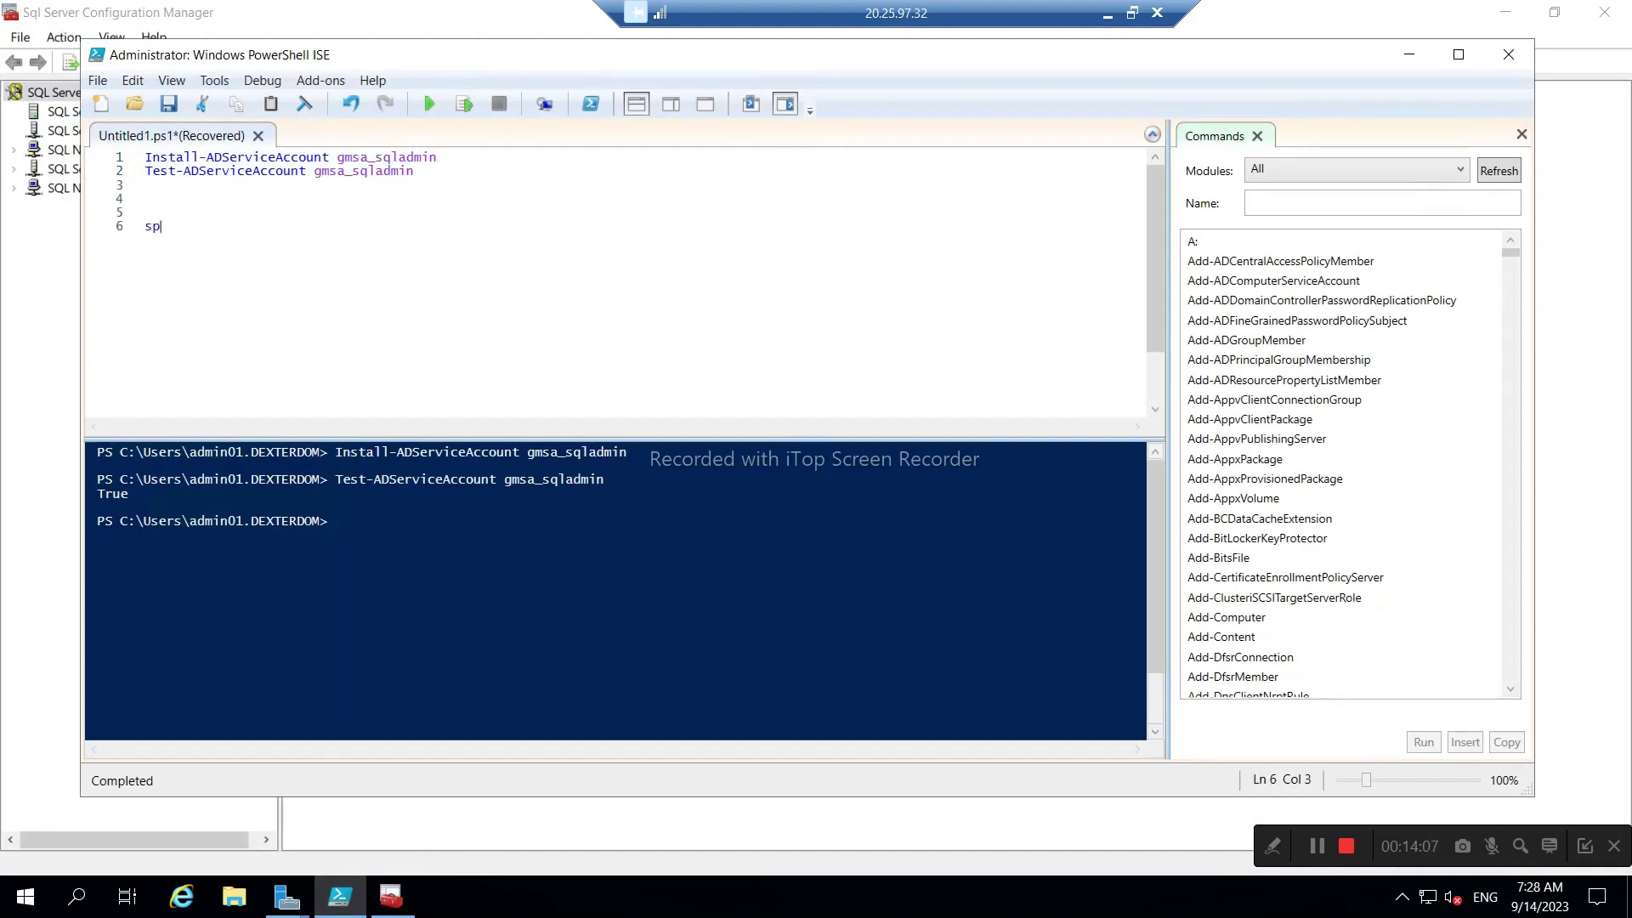
type("n")
key("Left")
key("Left")
type("set")
left_click(146, 212)
left_click(192, 226)
type("-;")
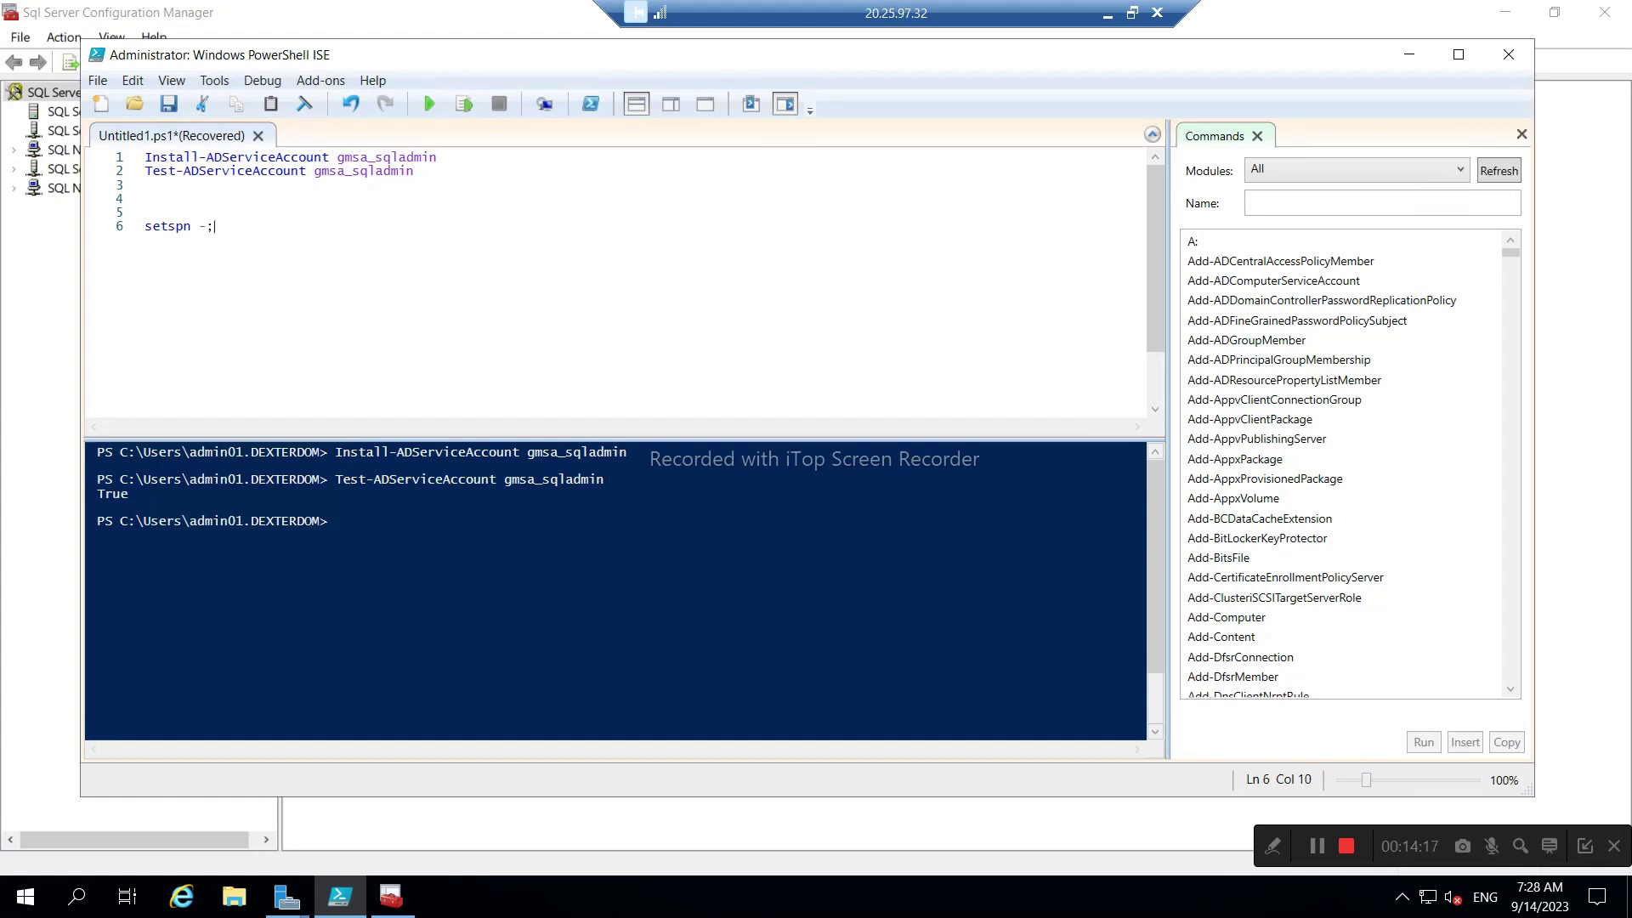
key("BackSpace")
type("l  gmsa_sqladmin")
key("shift+Home")
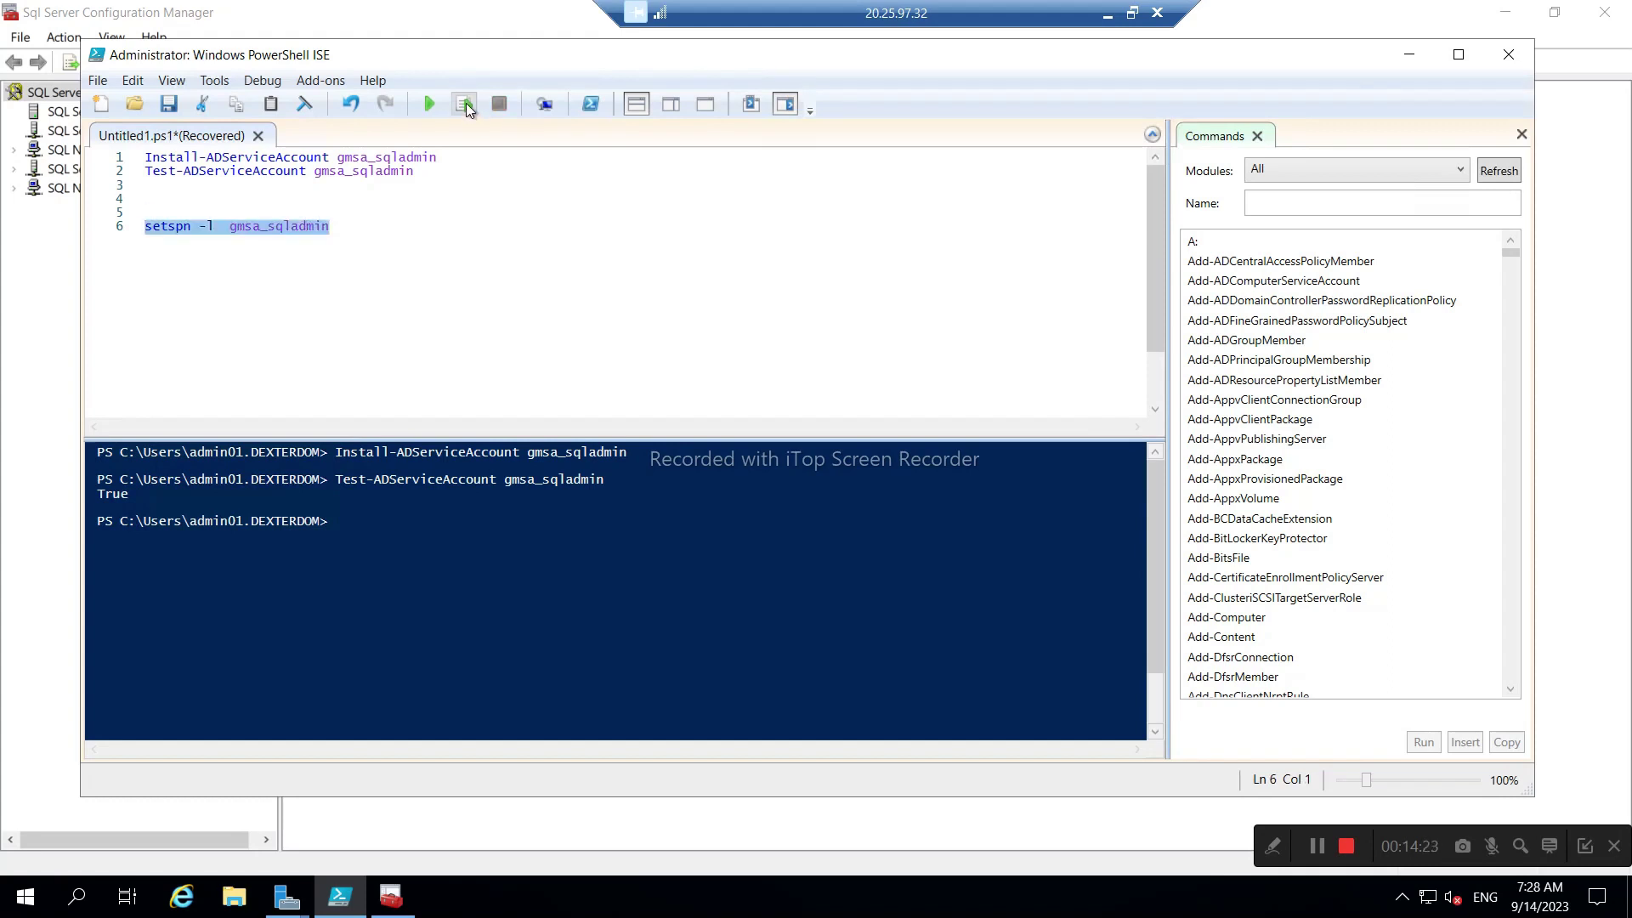
left_click(465, 104)
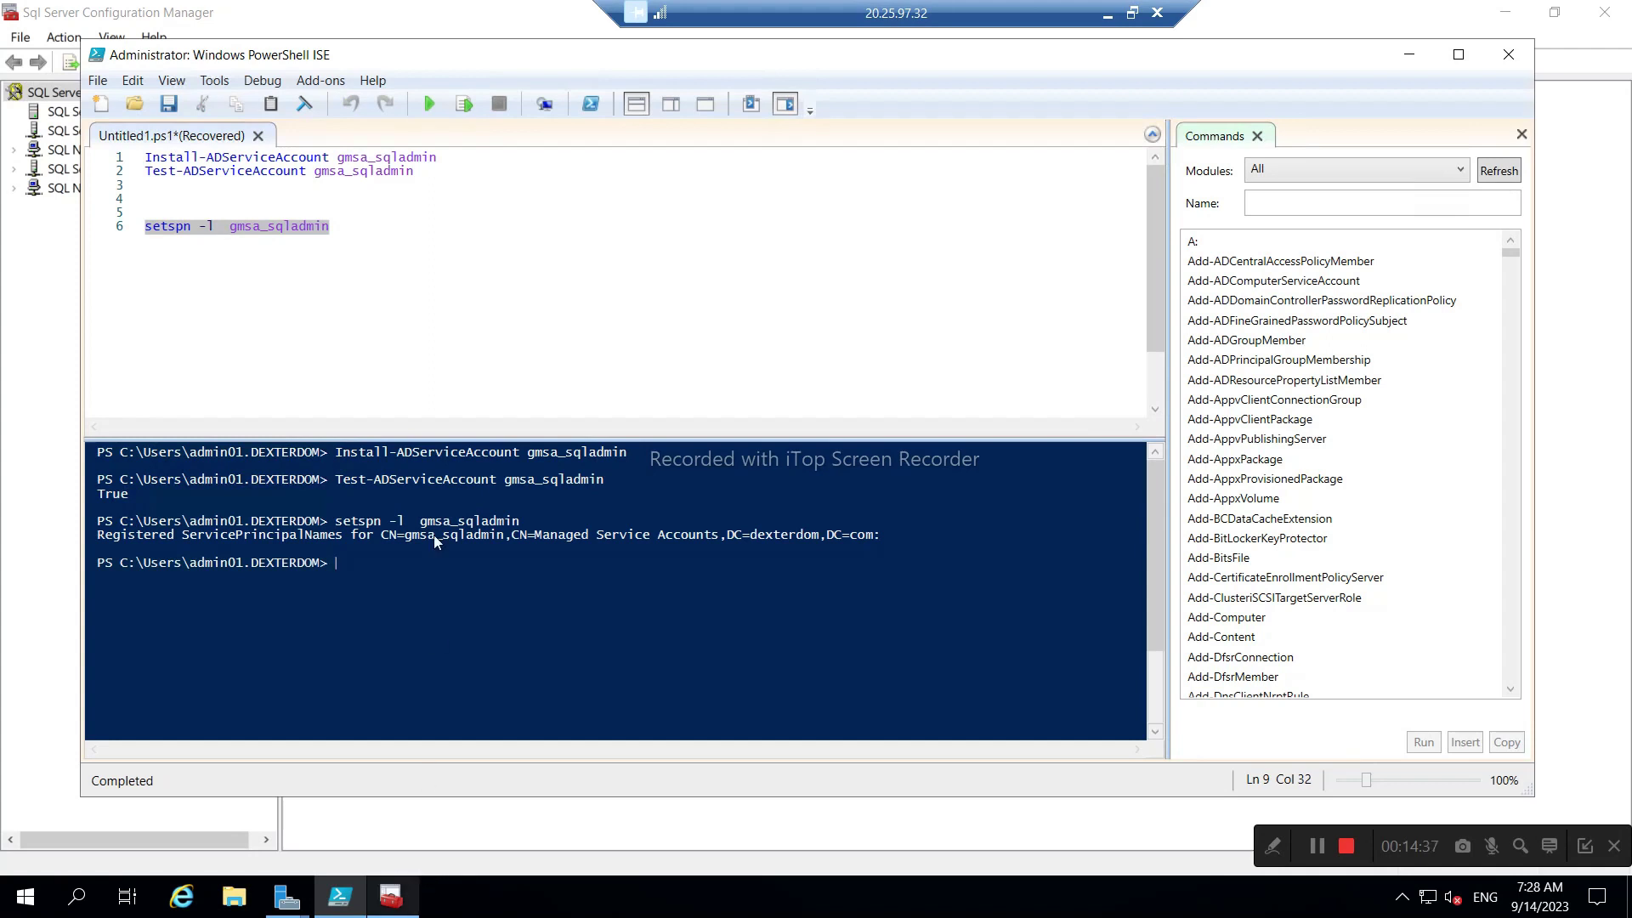
- Copy the gmsa_sqladmin name and open the properties of the SQL Server Agent (MSSQLSERVER) service in SQL Server Configuration Manager
double_click(247, 226)
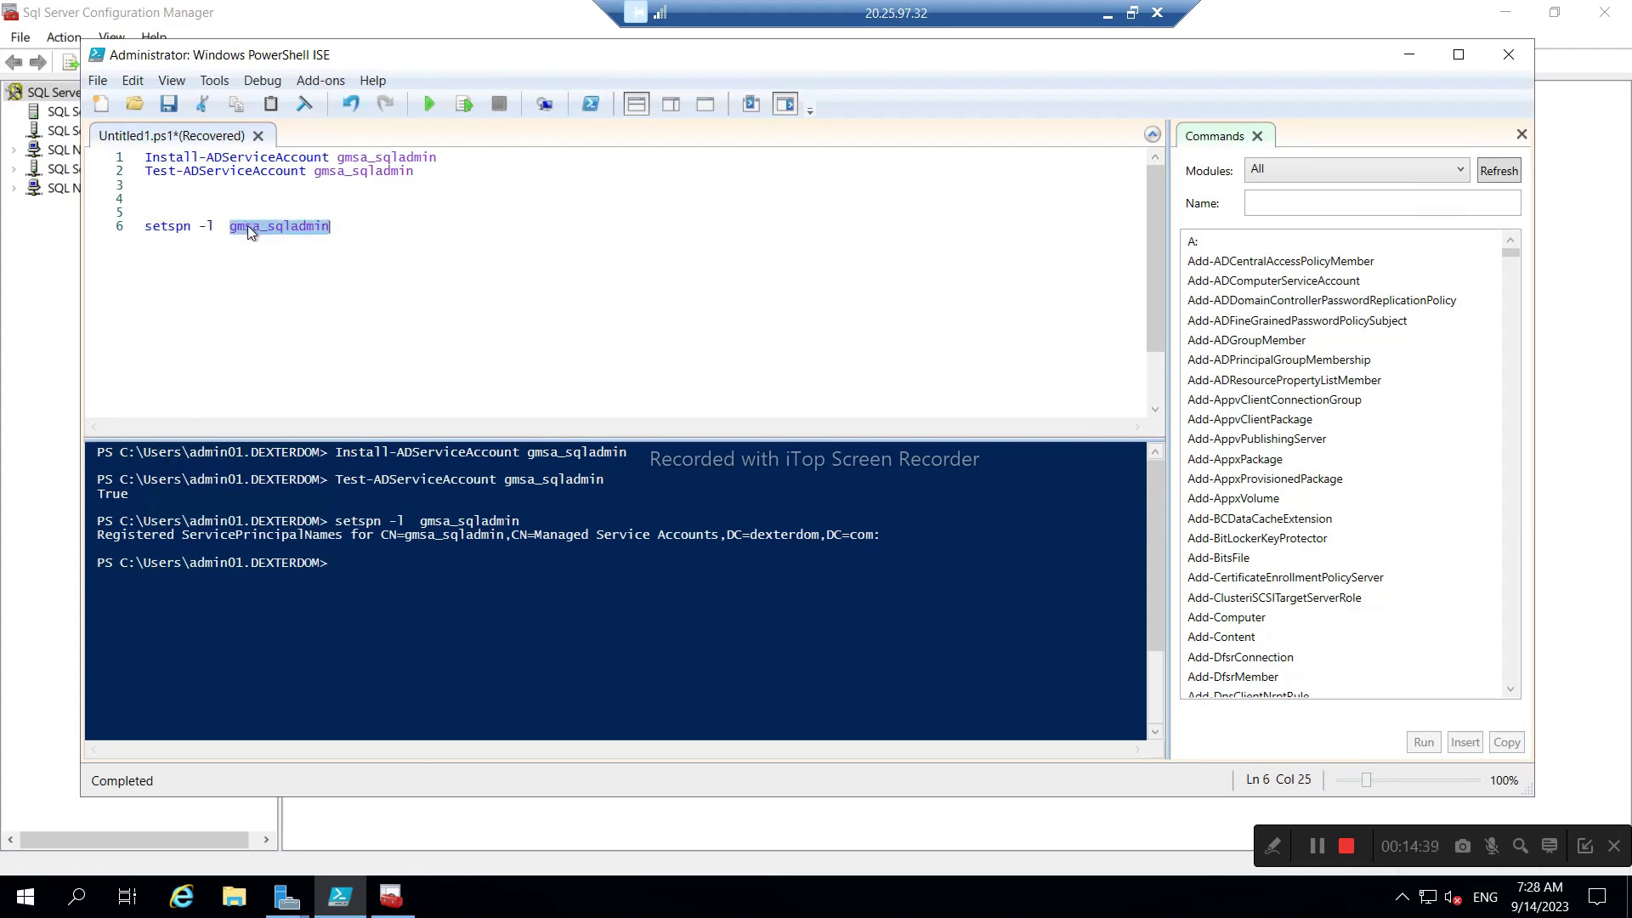
left_click(406, 907)
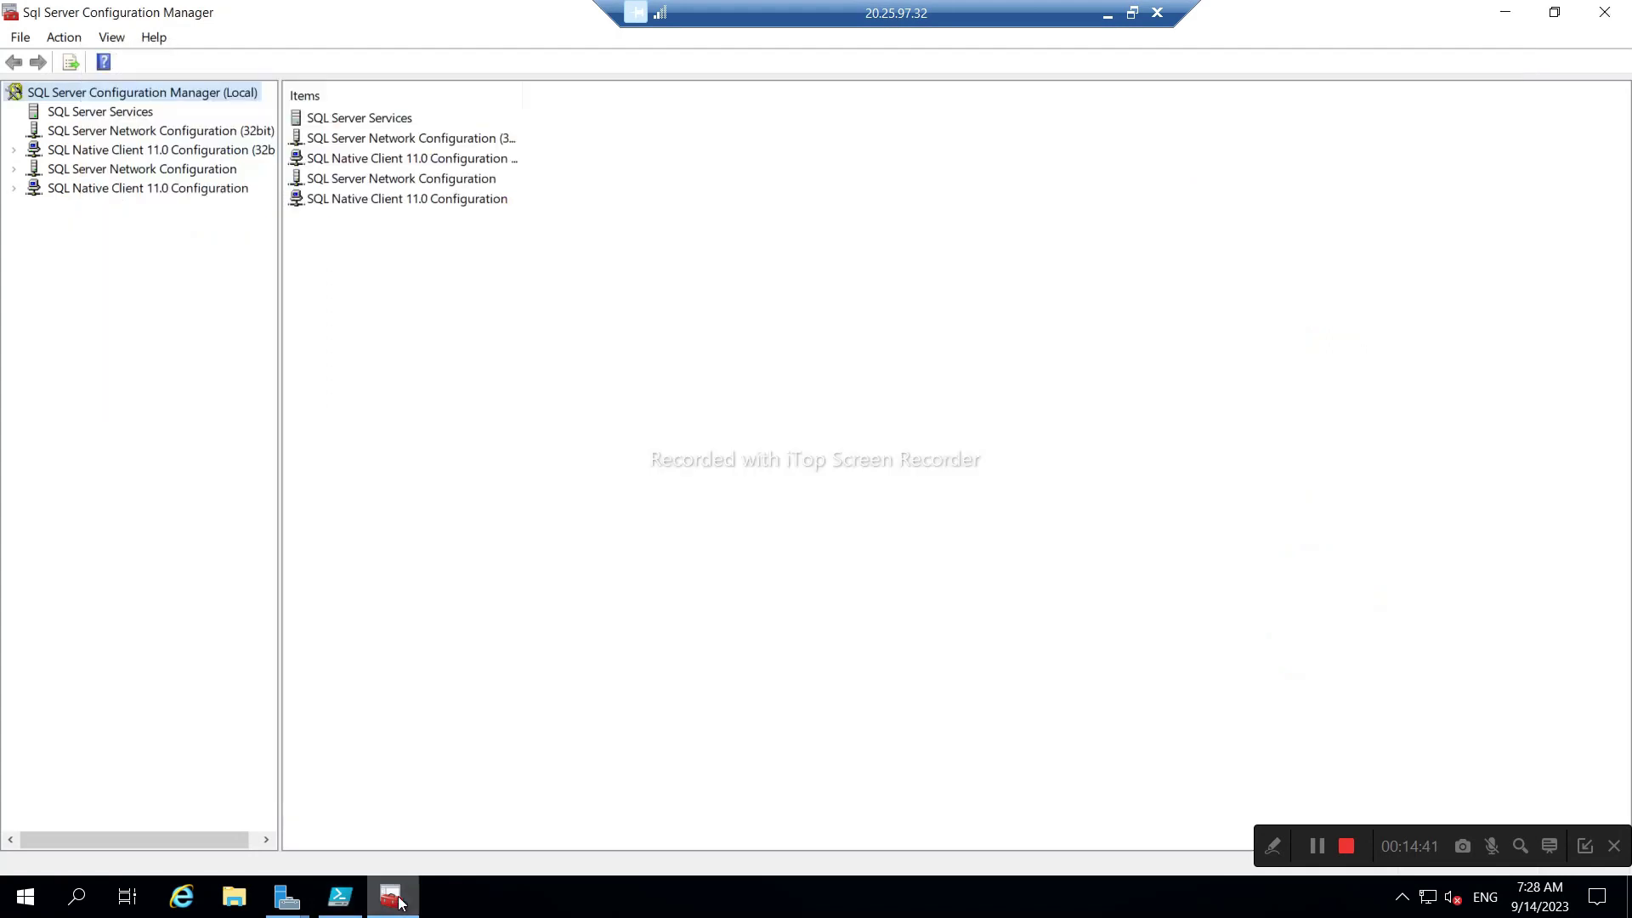
left_click(124, 115)
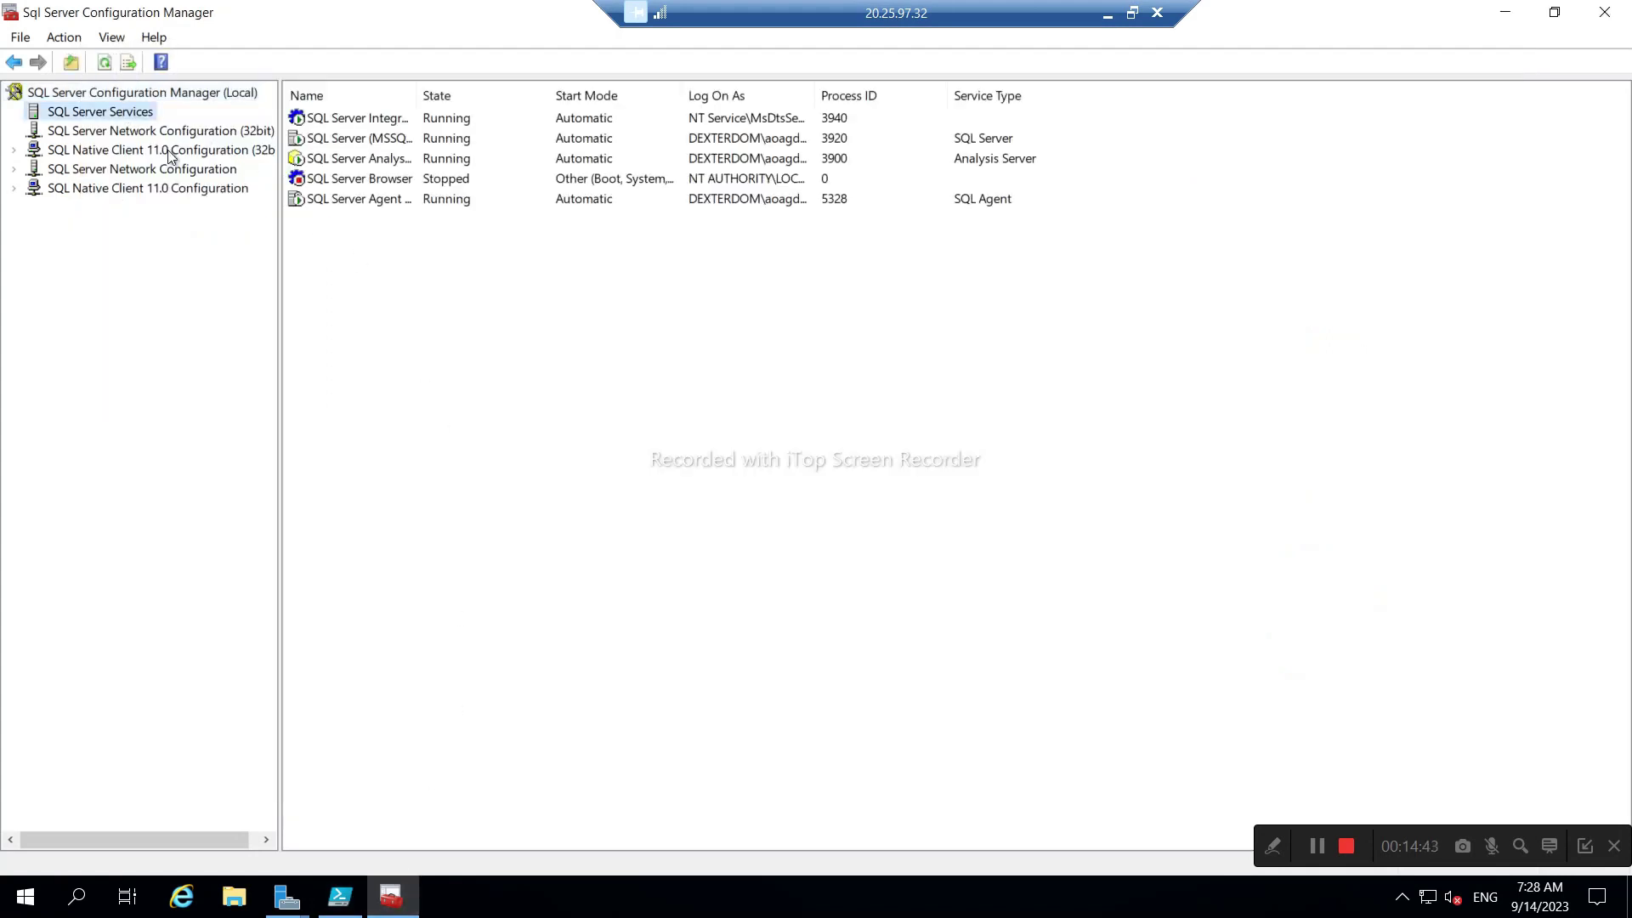
double_click(347, 203)
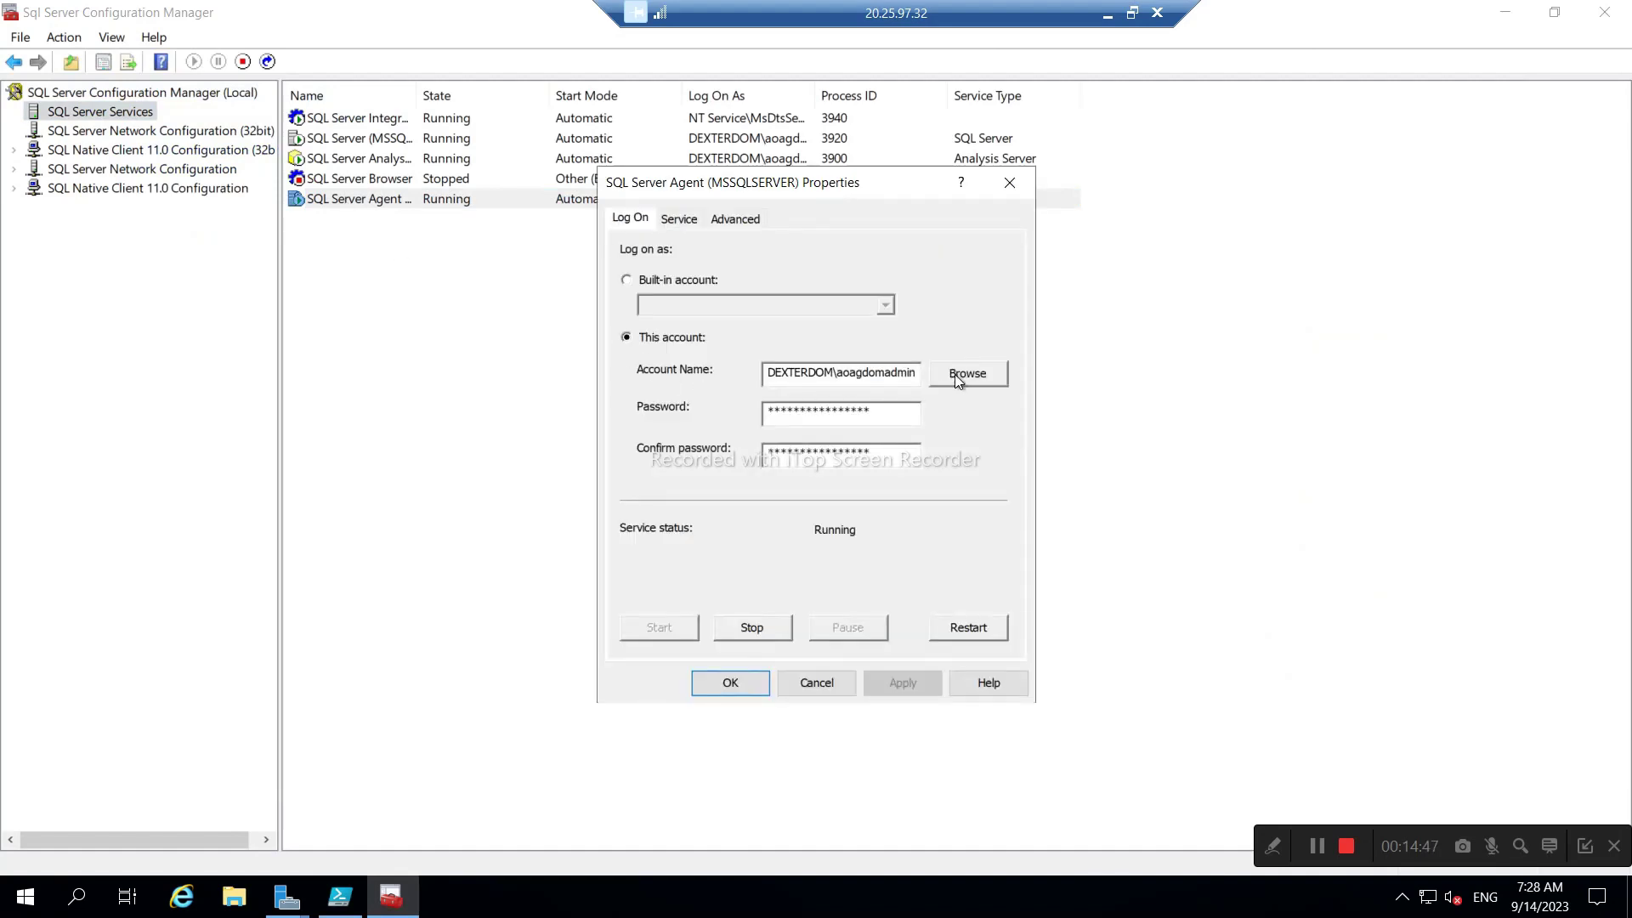
- Start choosing another log-on account for SQL Server Agent and set the search location to Entire Directory
left_click(955, 374)
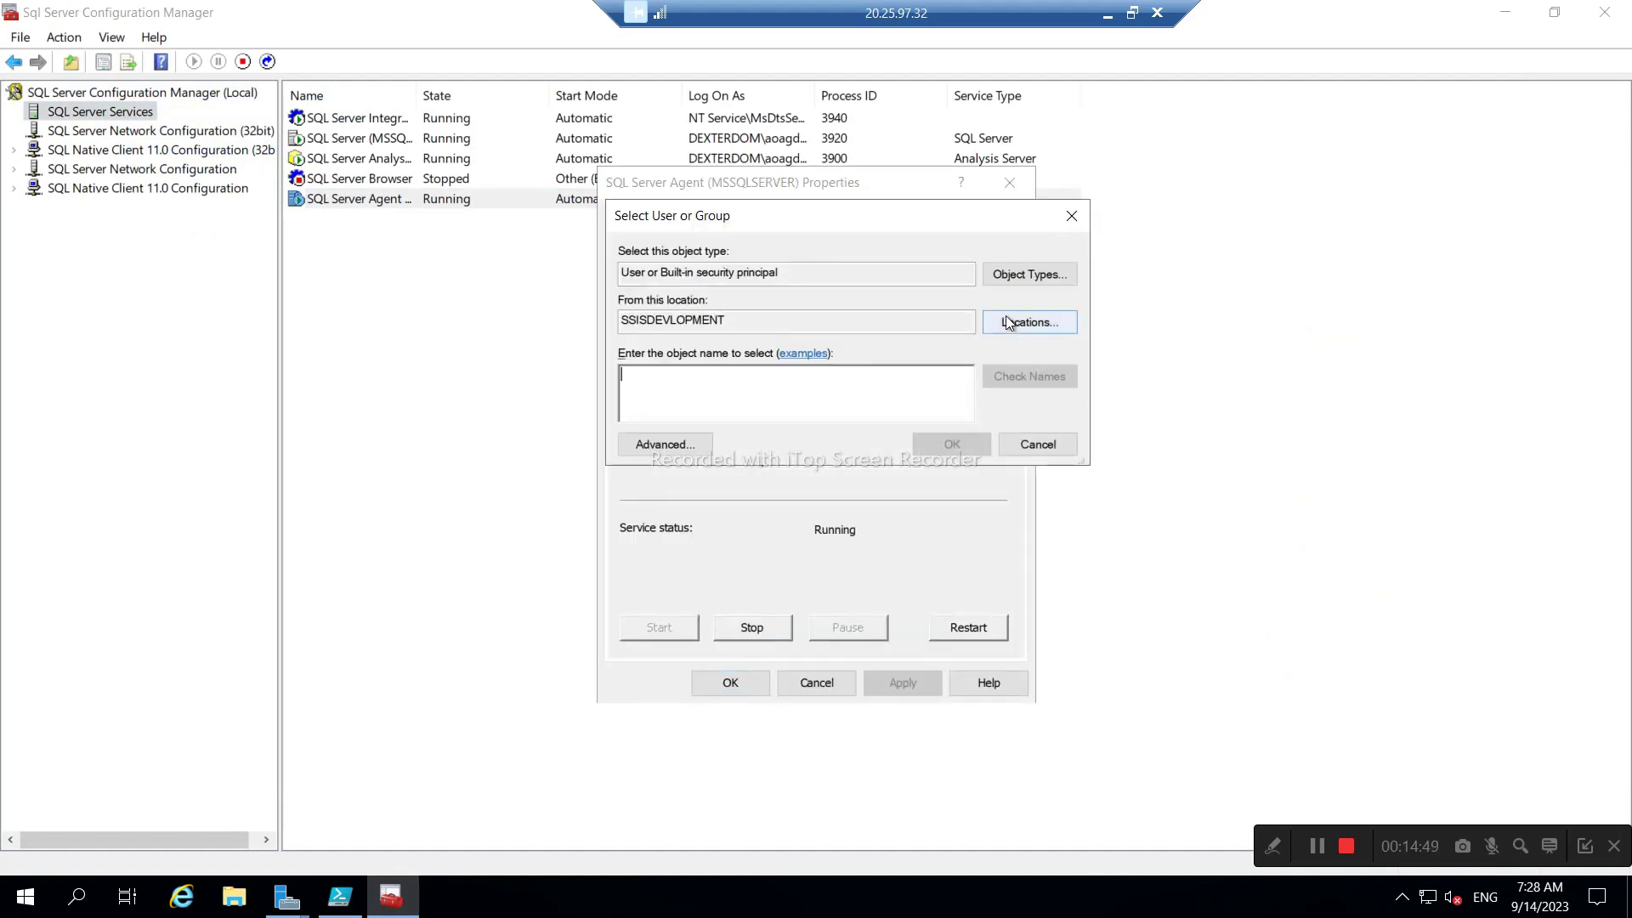
left_click(1006, 325)
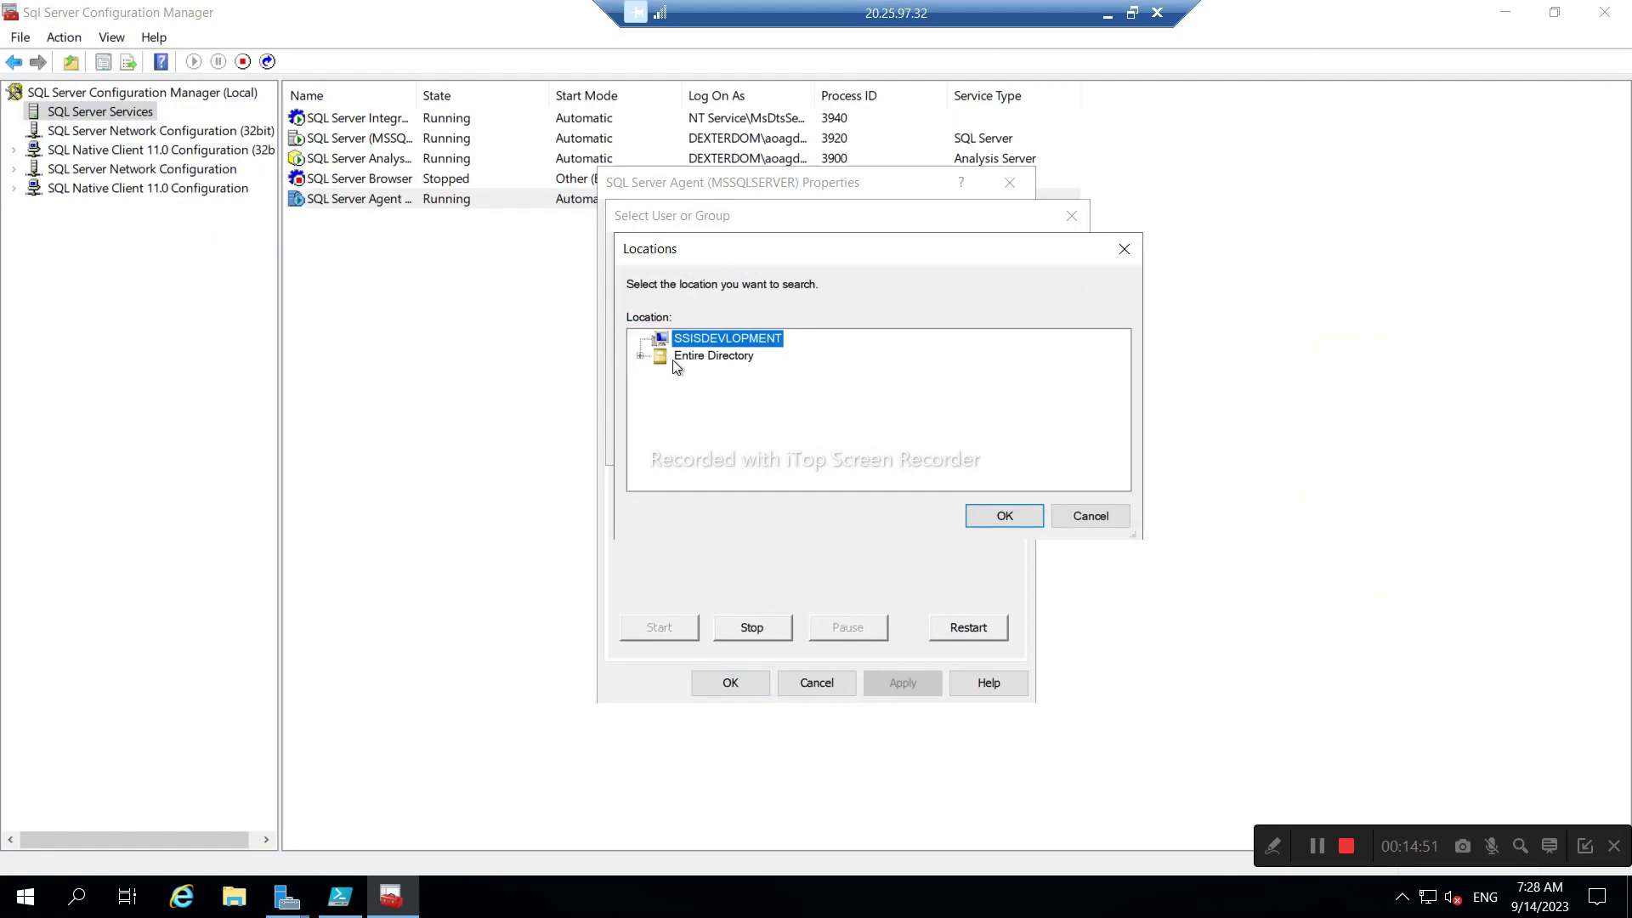
left_click(676, 361)
left_click(986, 515)
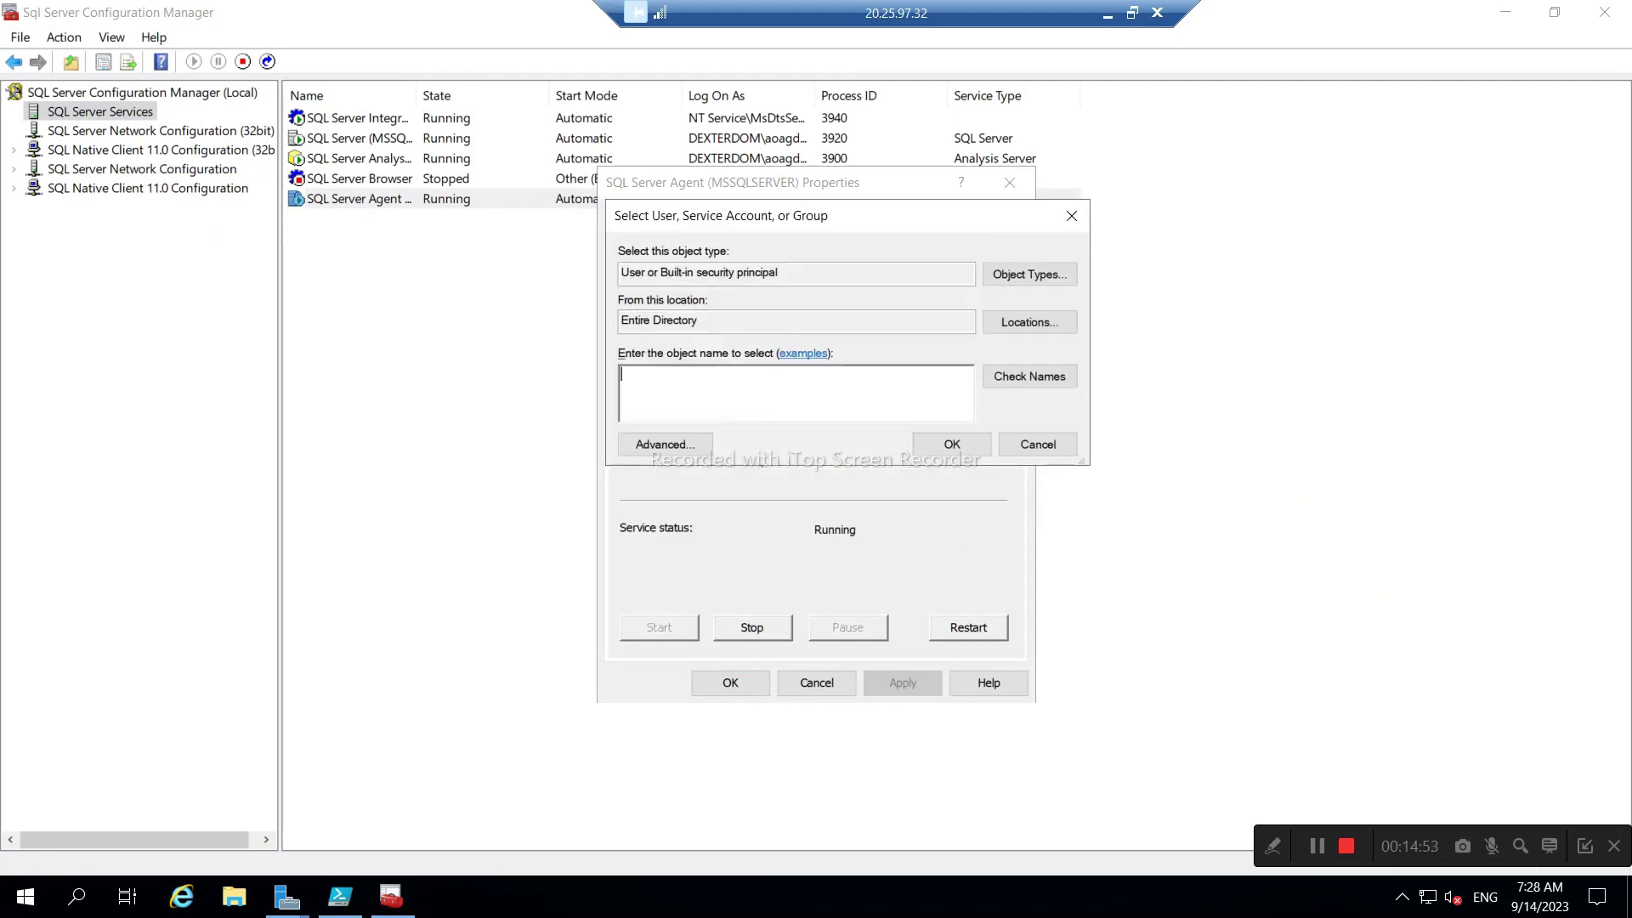
- Enter gmsa_sqladmin as the object name, include Service Accounts and exclude Users from the object types, and accept the account
key("ctrl+v")
left_click(1010, 274)
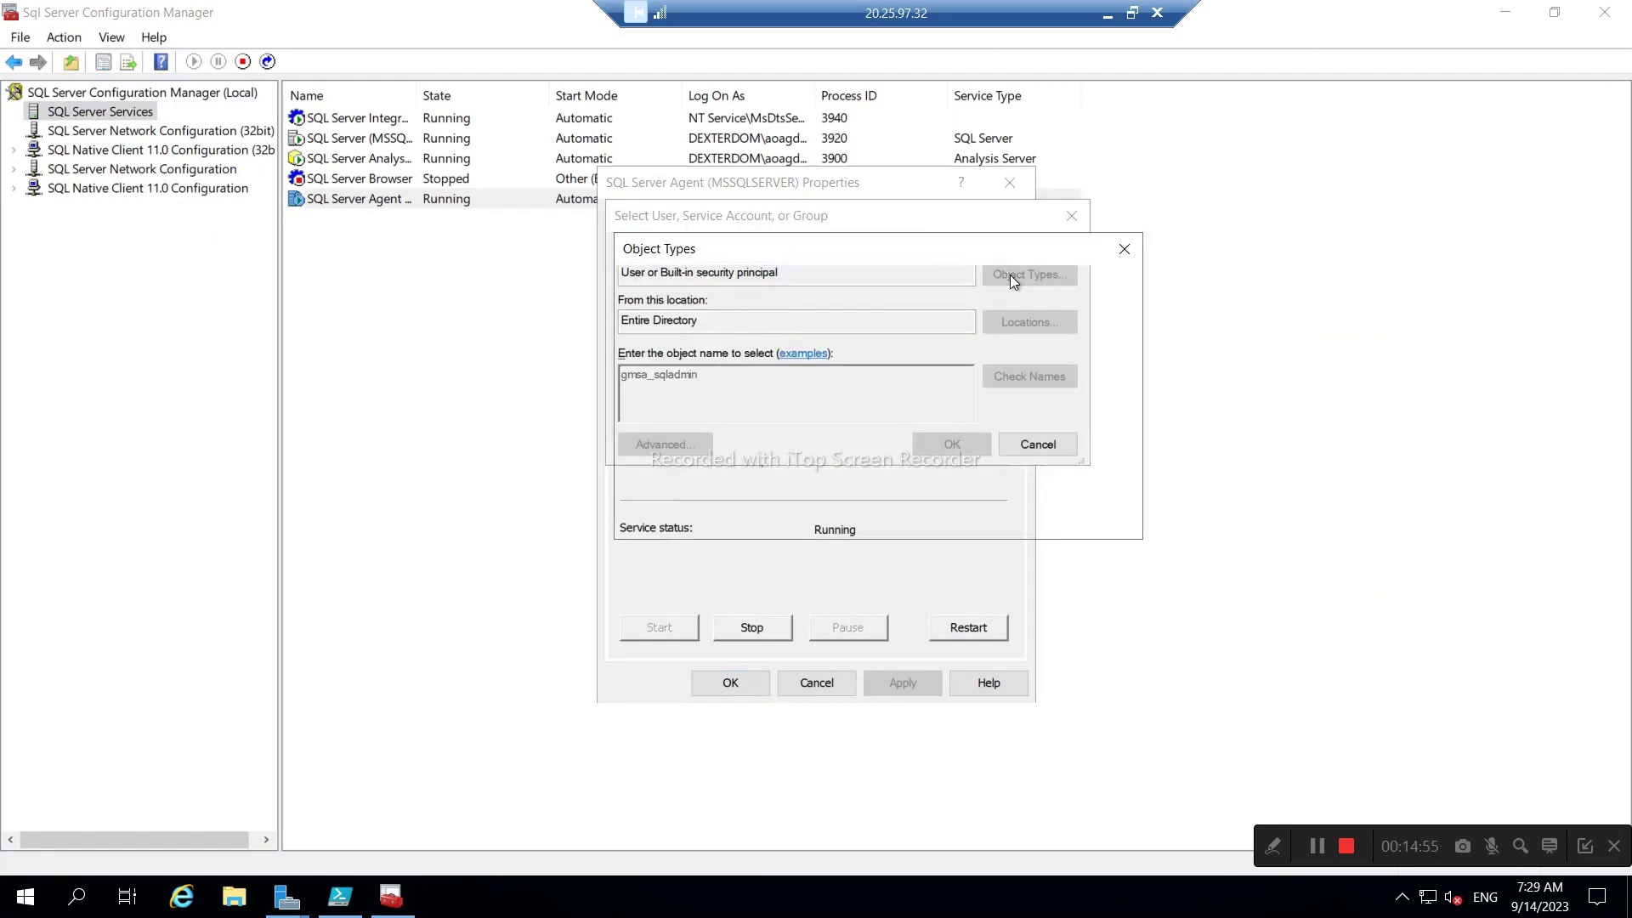
left_click(652, 361)
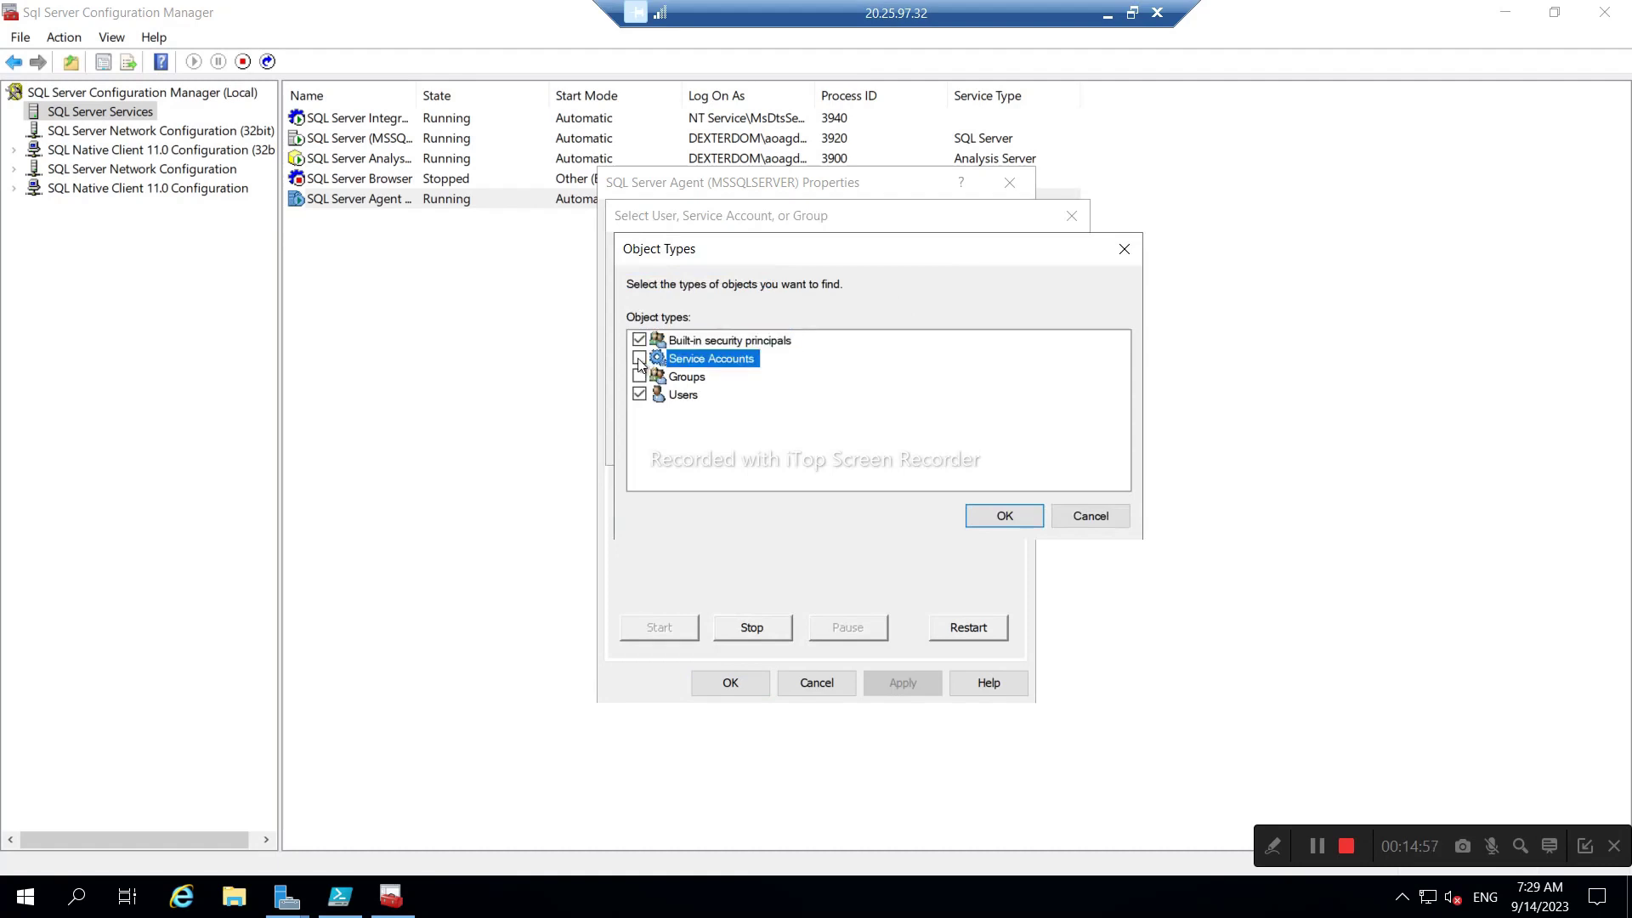
left_click(639, 395)
key("space")
left_click(991, 514)
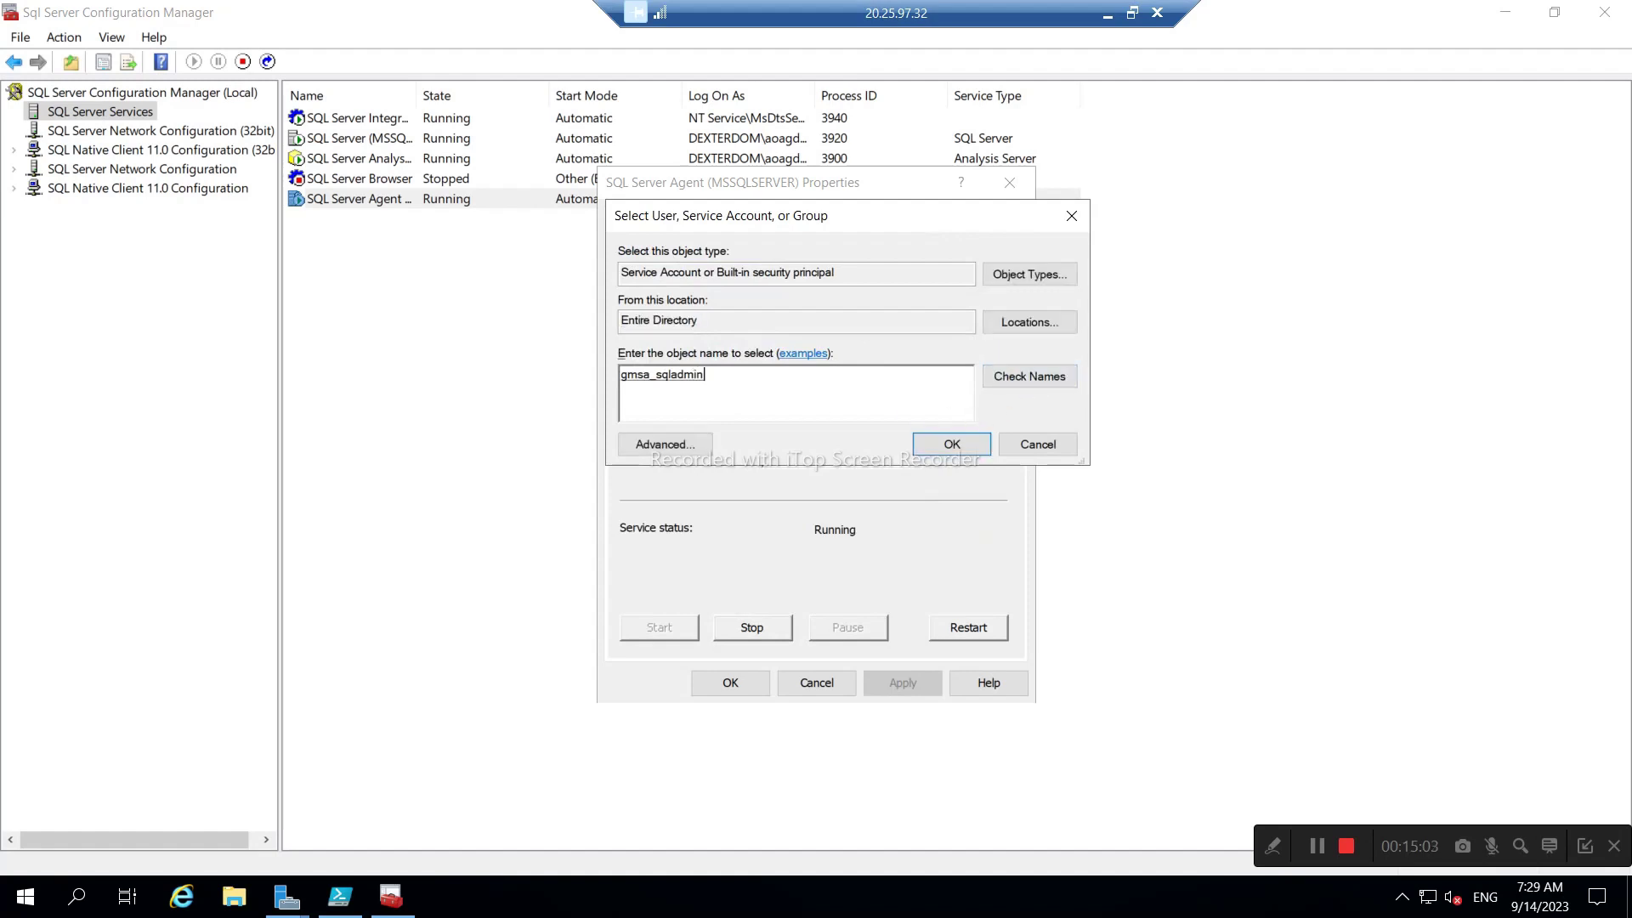
left_click(950, 445)
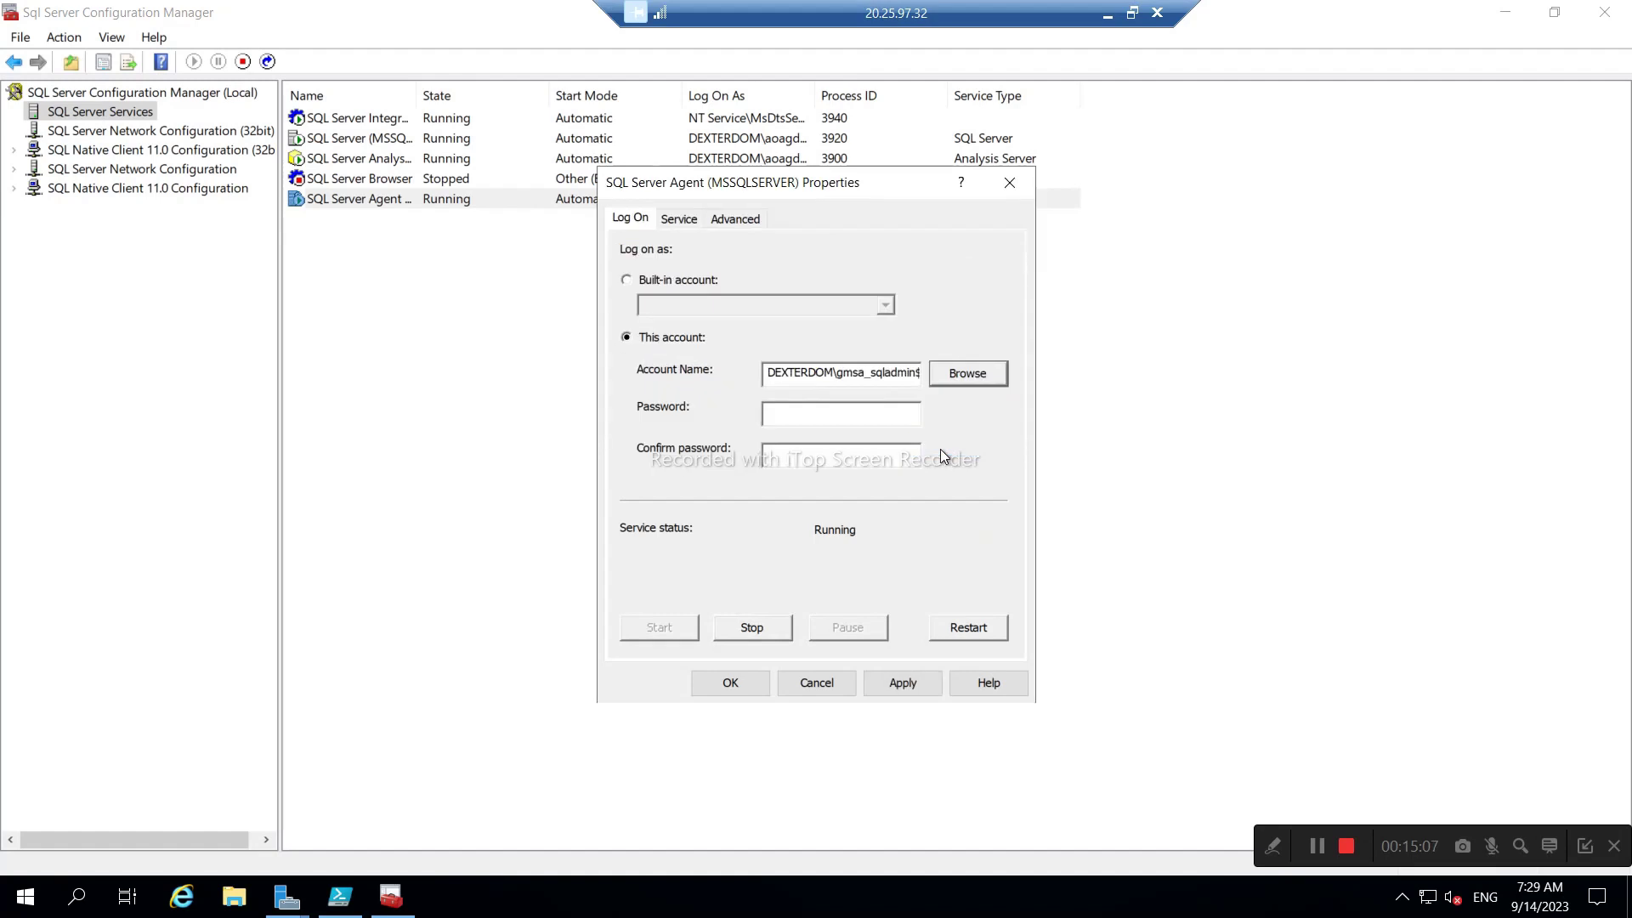
- Apply the gmsa_sqladmin log-on to SQL Server Agent with the password left blank, agree to the service restart and close the properties
left_click(841, 414)
left_click(893, 682)
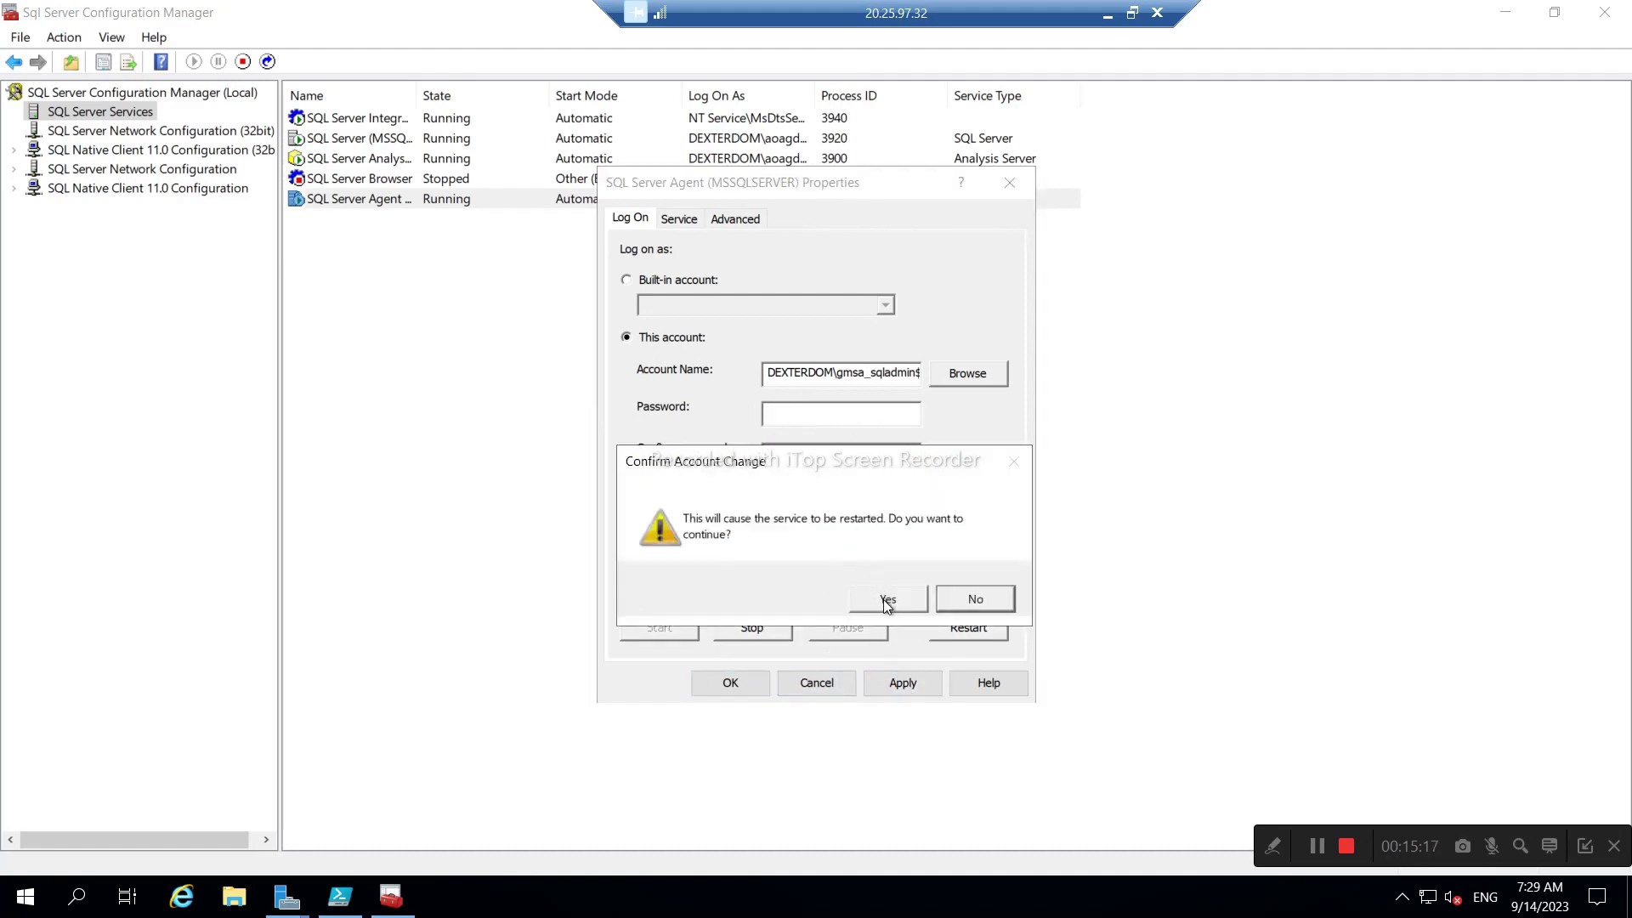
left_click(880, 605)
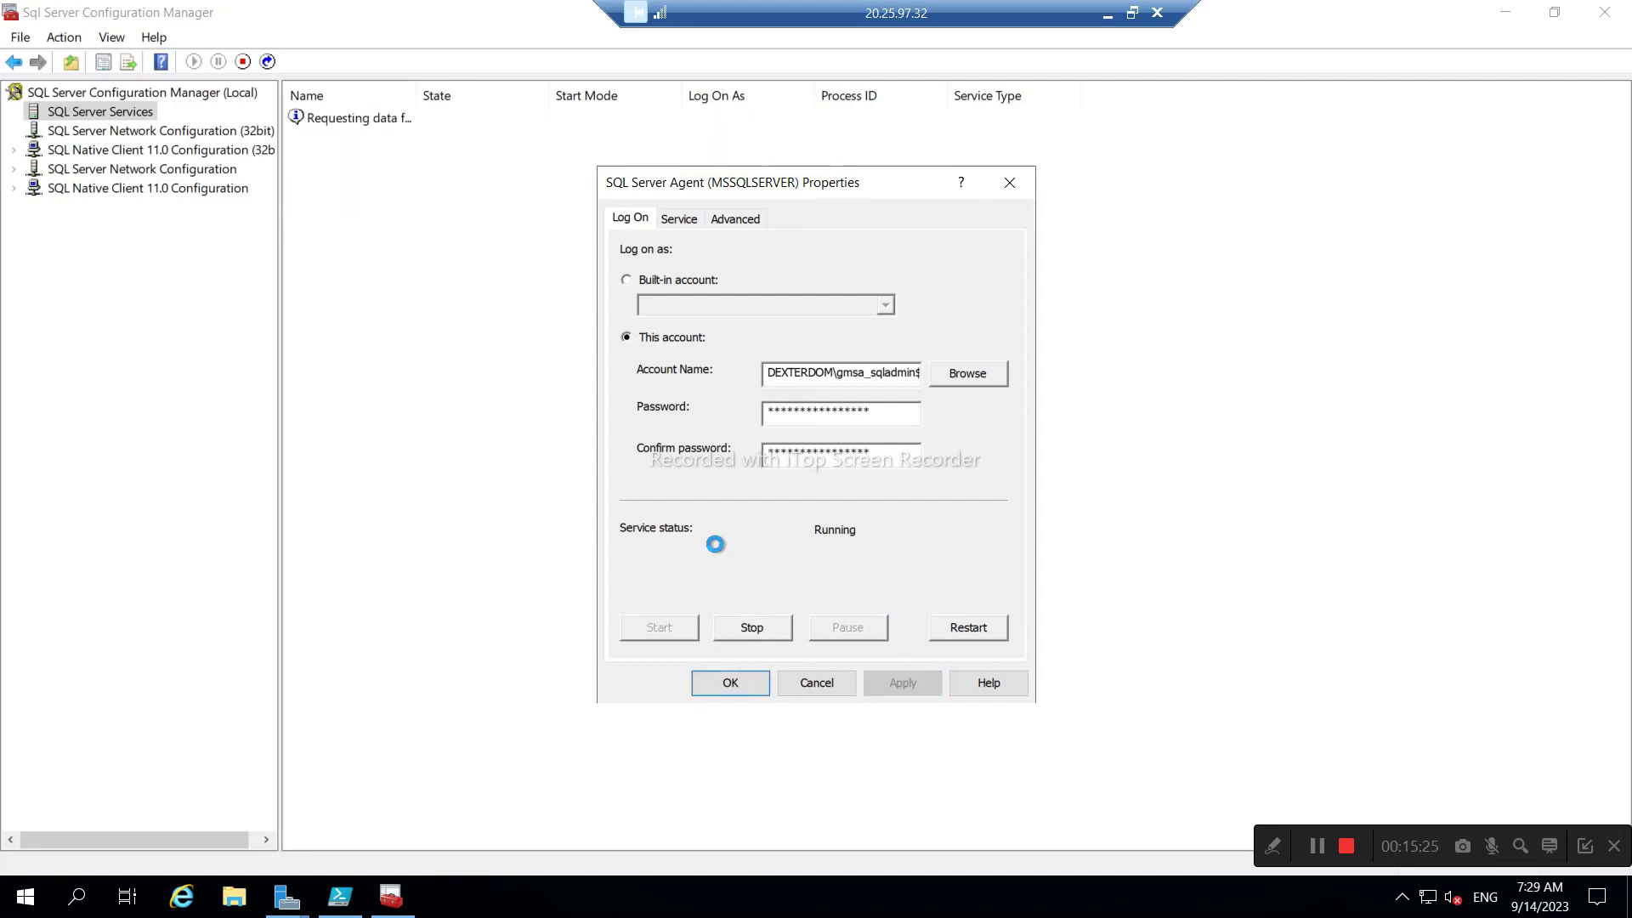
left_click(727, 685)
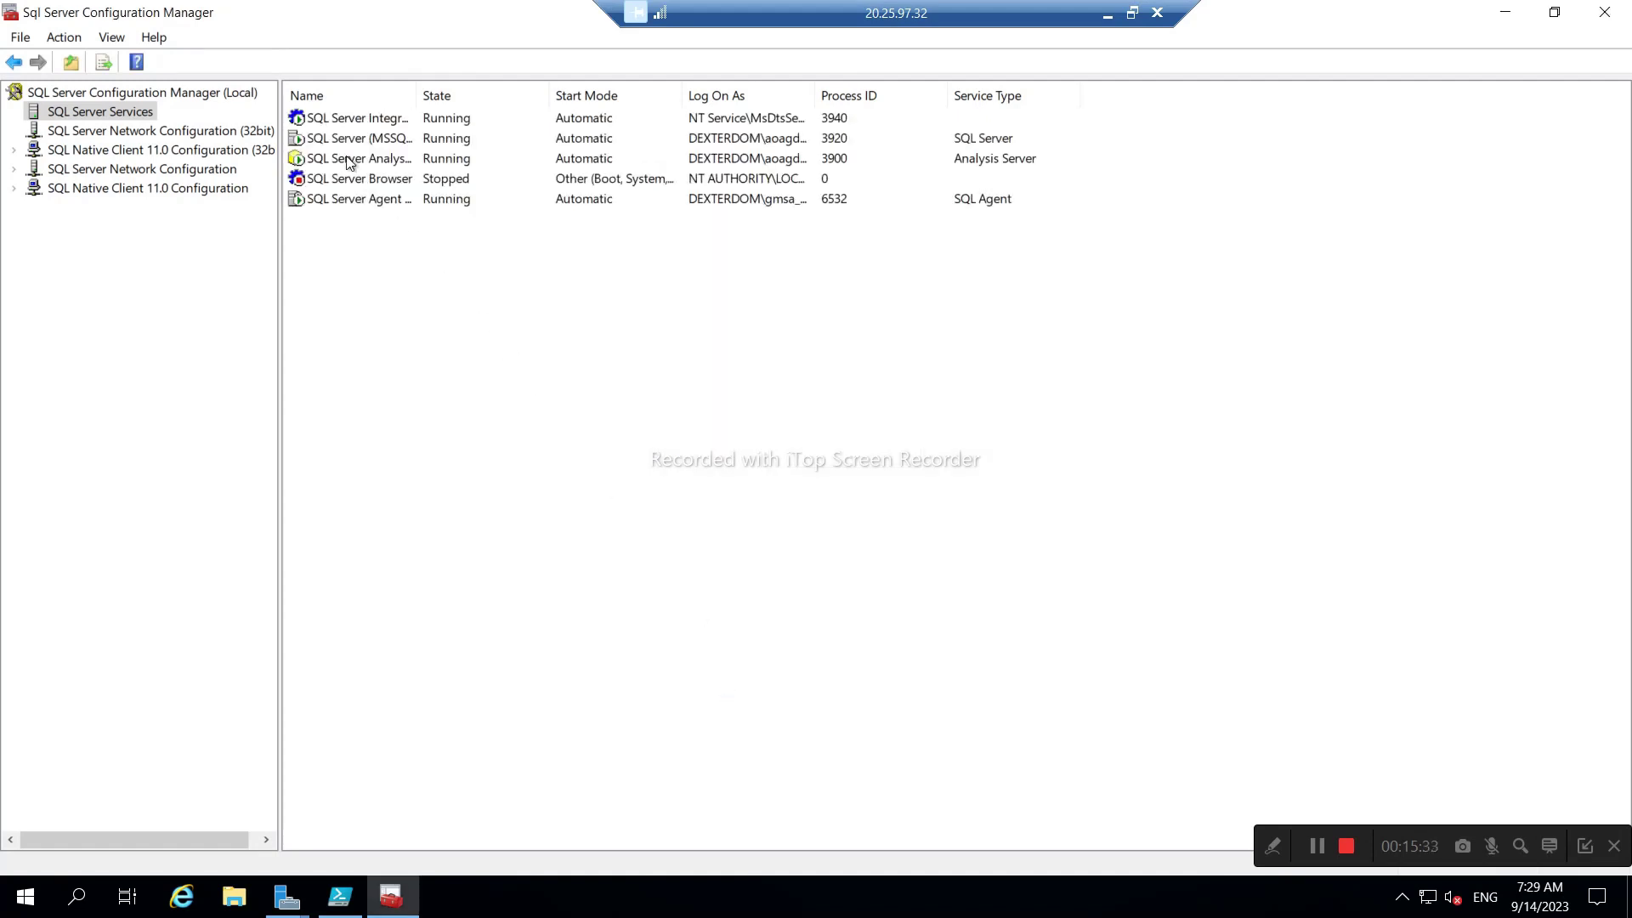
- Fit the Name and Log On As columns to their contents and check the Analysis Services and SQL Server Agent log-on accounts
double_click(416, 97)
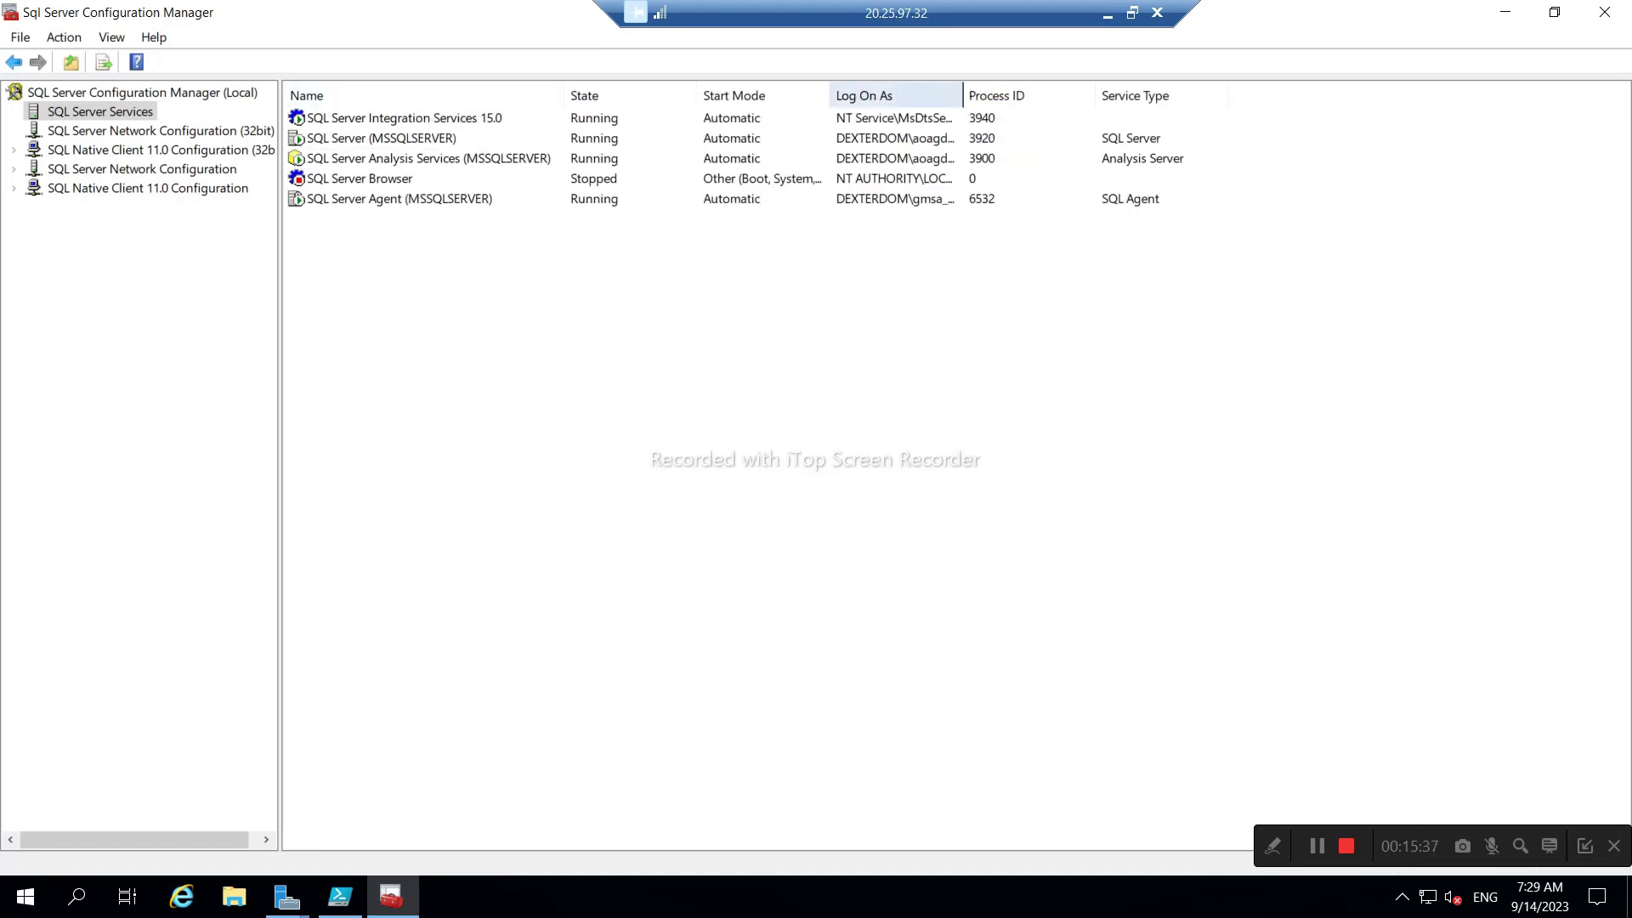
double_click(963, 95)
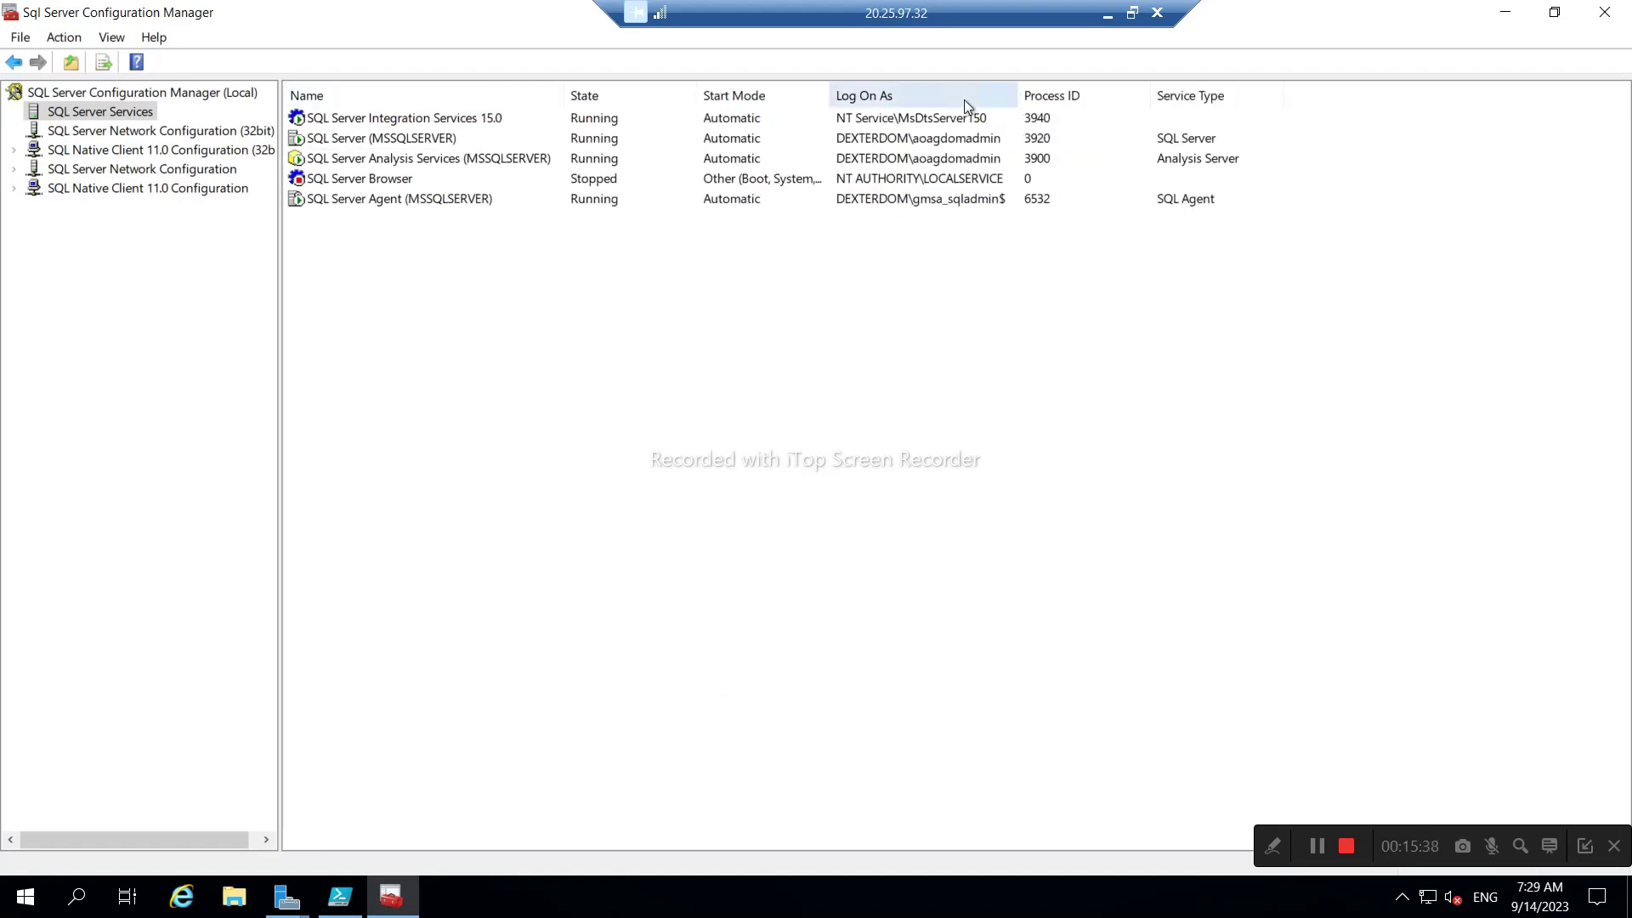
left_click(914, 161)
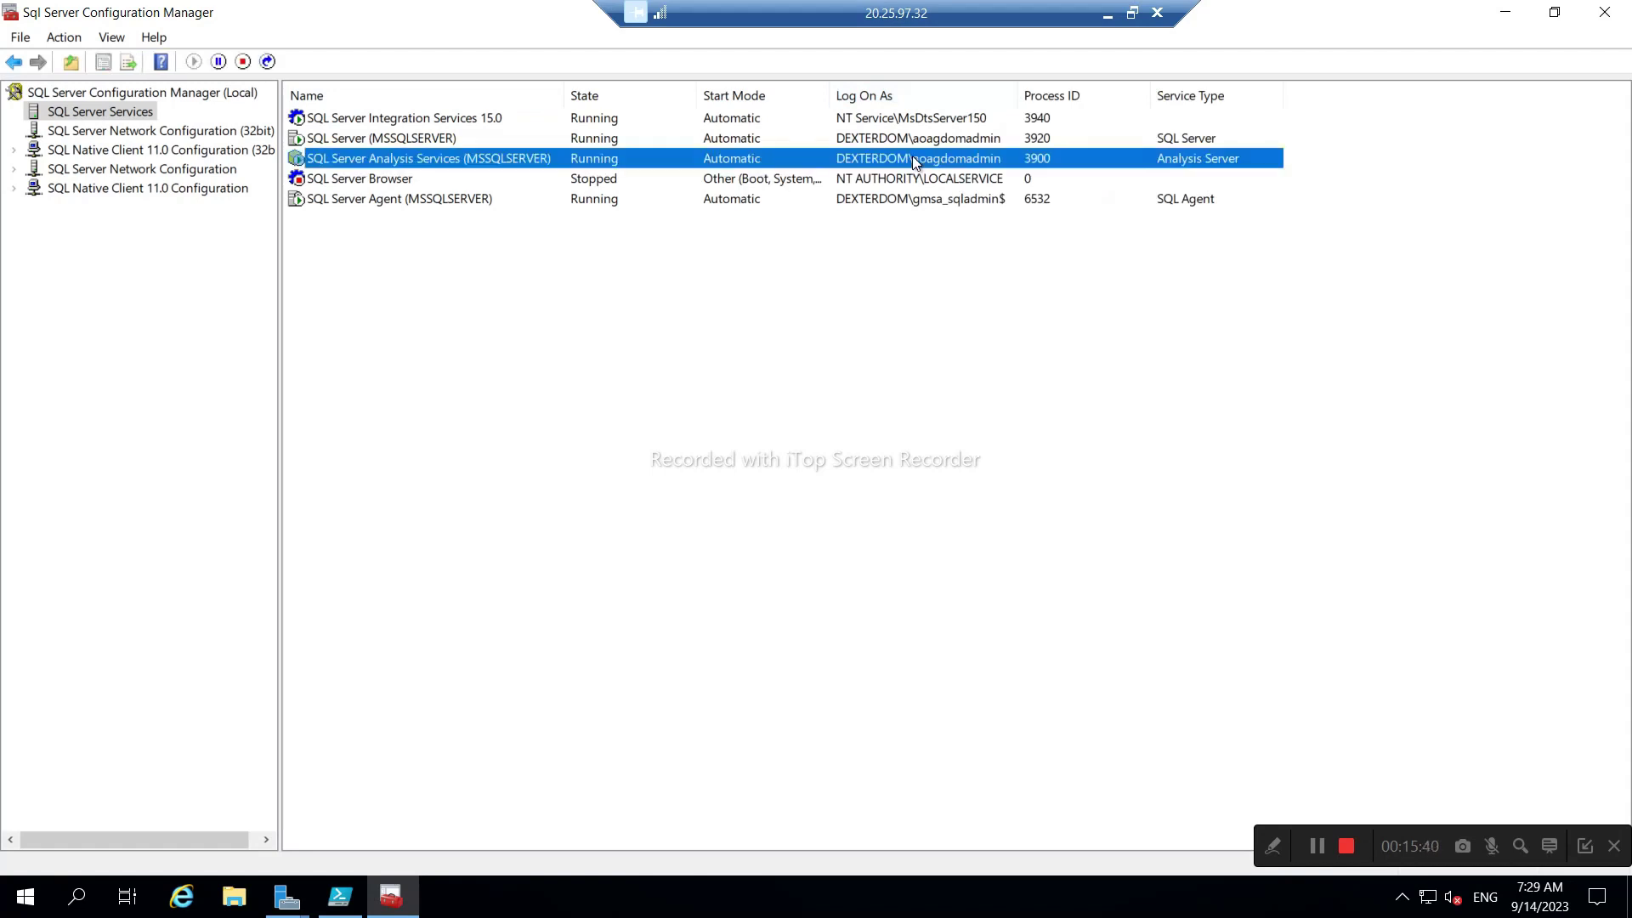
left_click(935, 204)
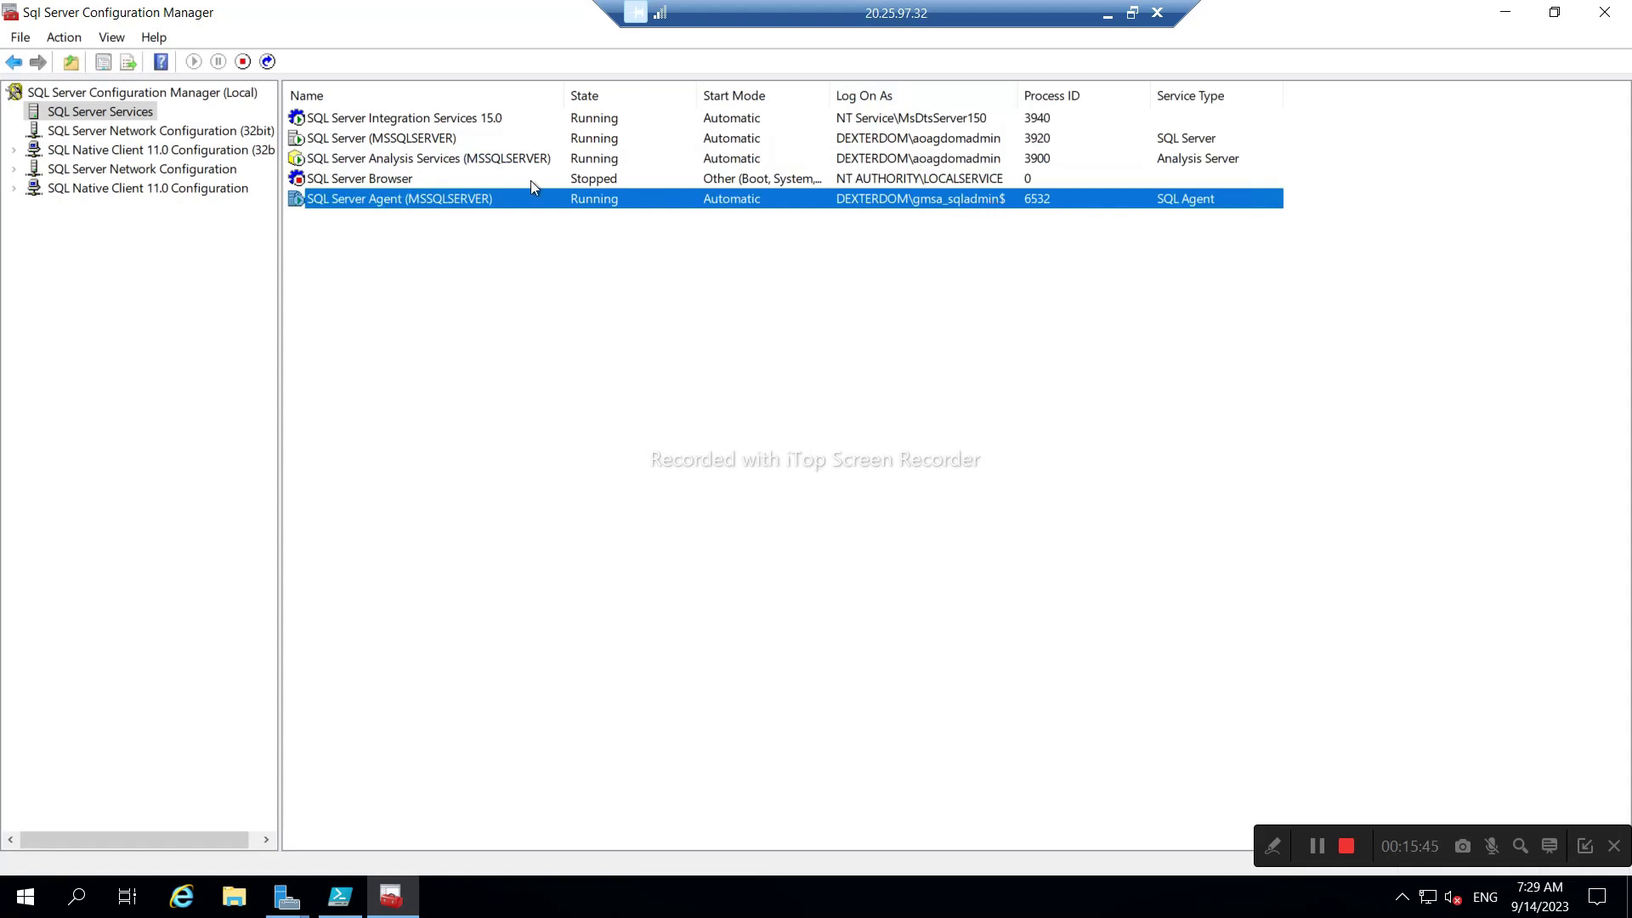
- Open the SQL Server (MSSQLSERVER) service properties and set the log-on account search location to Entire Directory
double_click(357, 144)
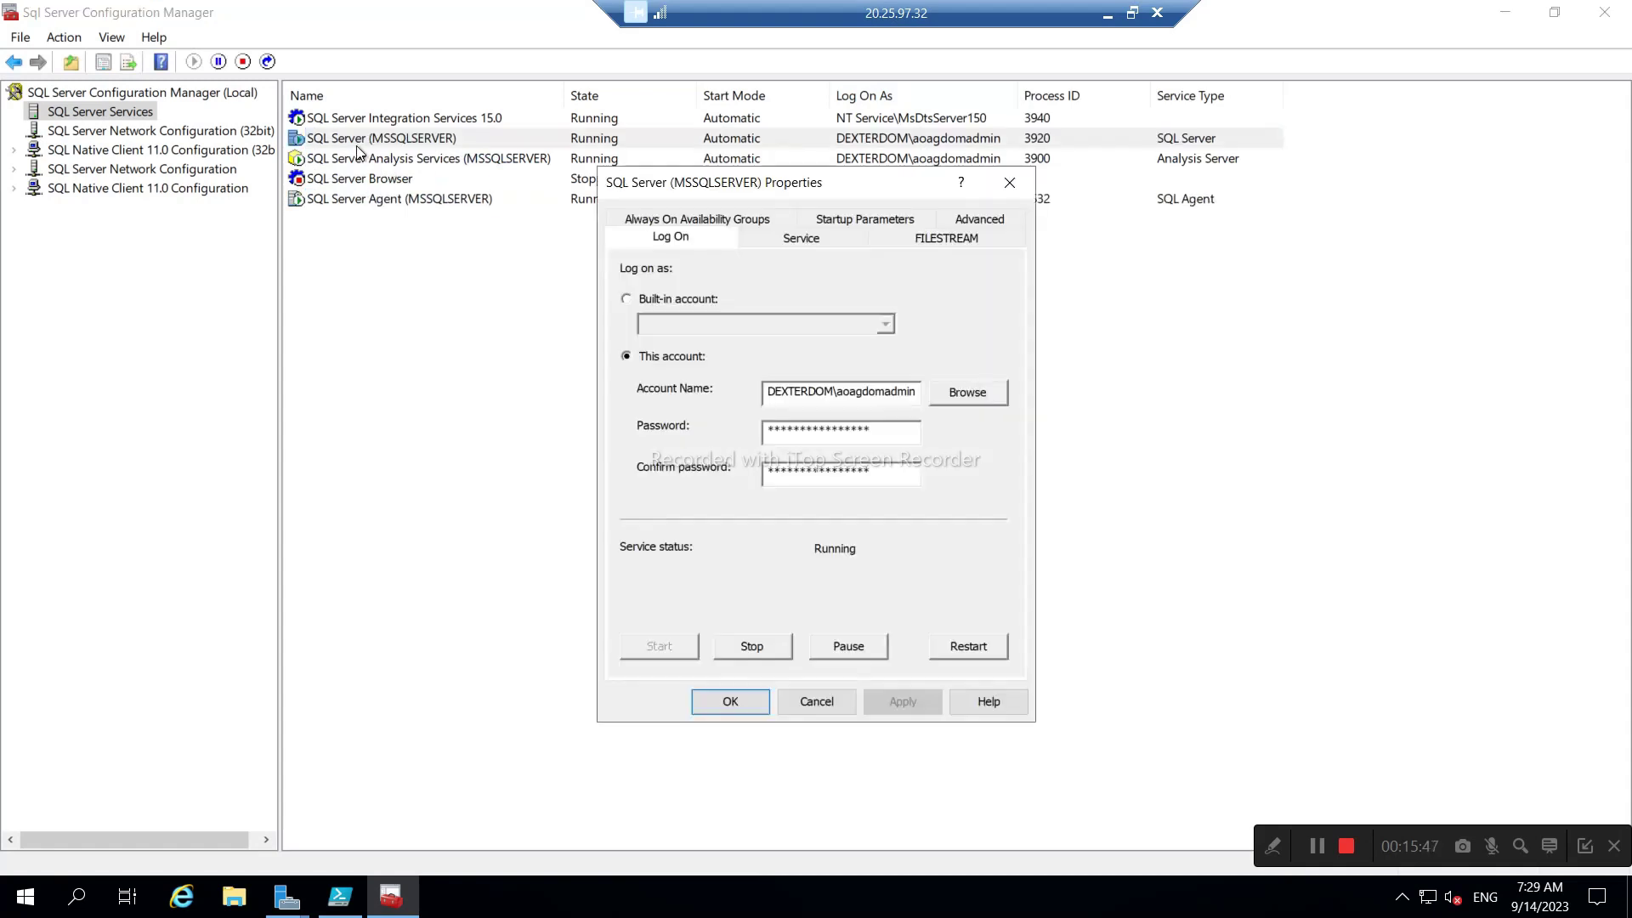
left_click(954, 396)
left_click(1020, 322)
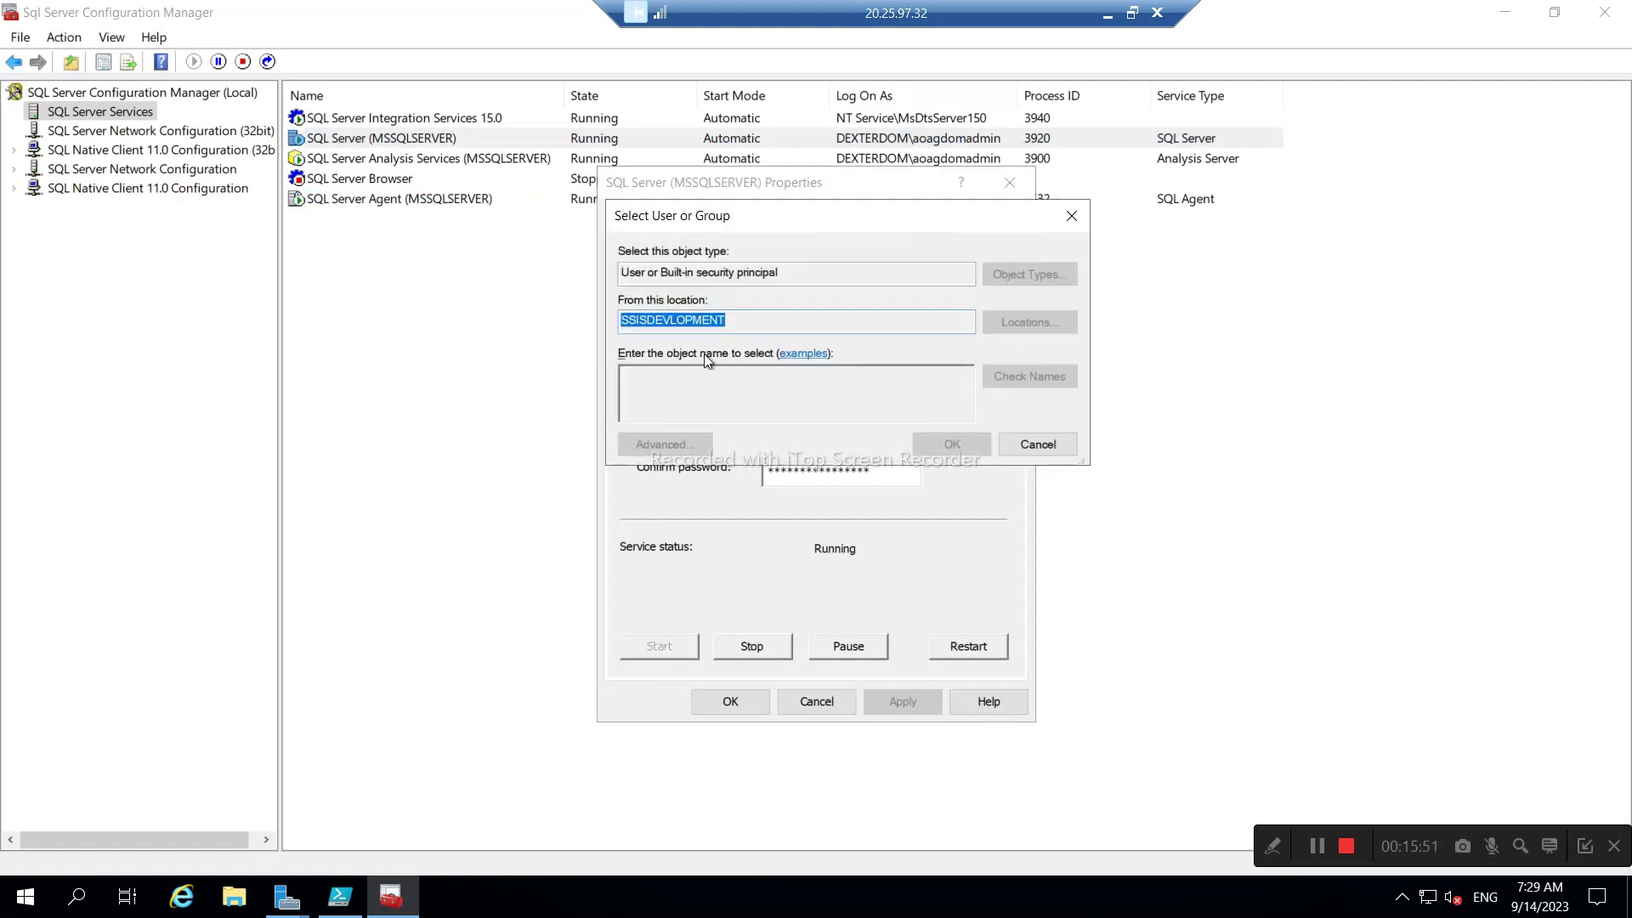
left_click(697, 357)
left_click(1003, 515)
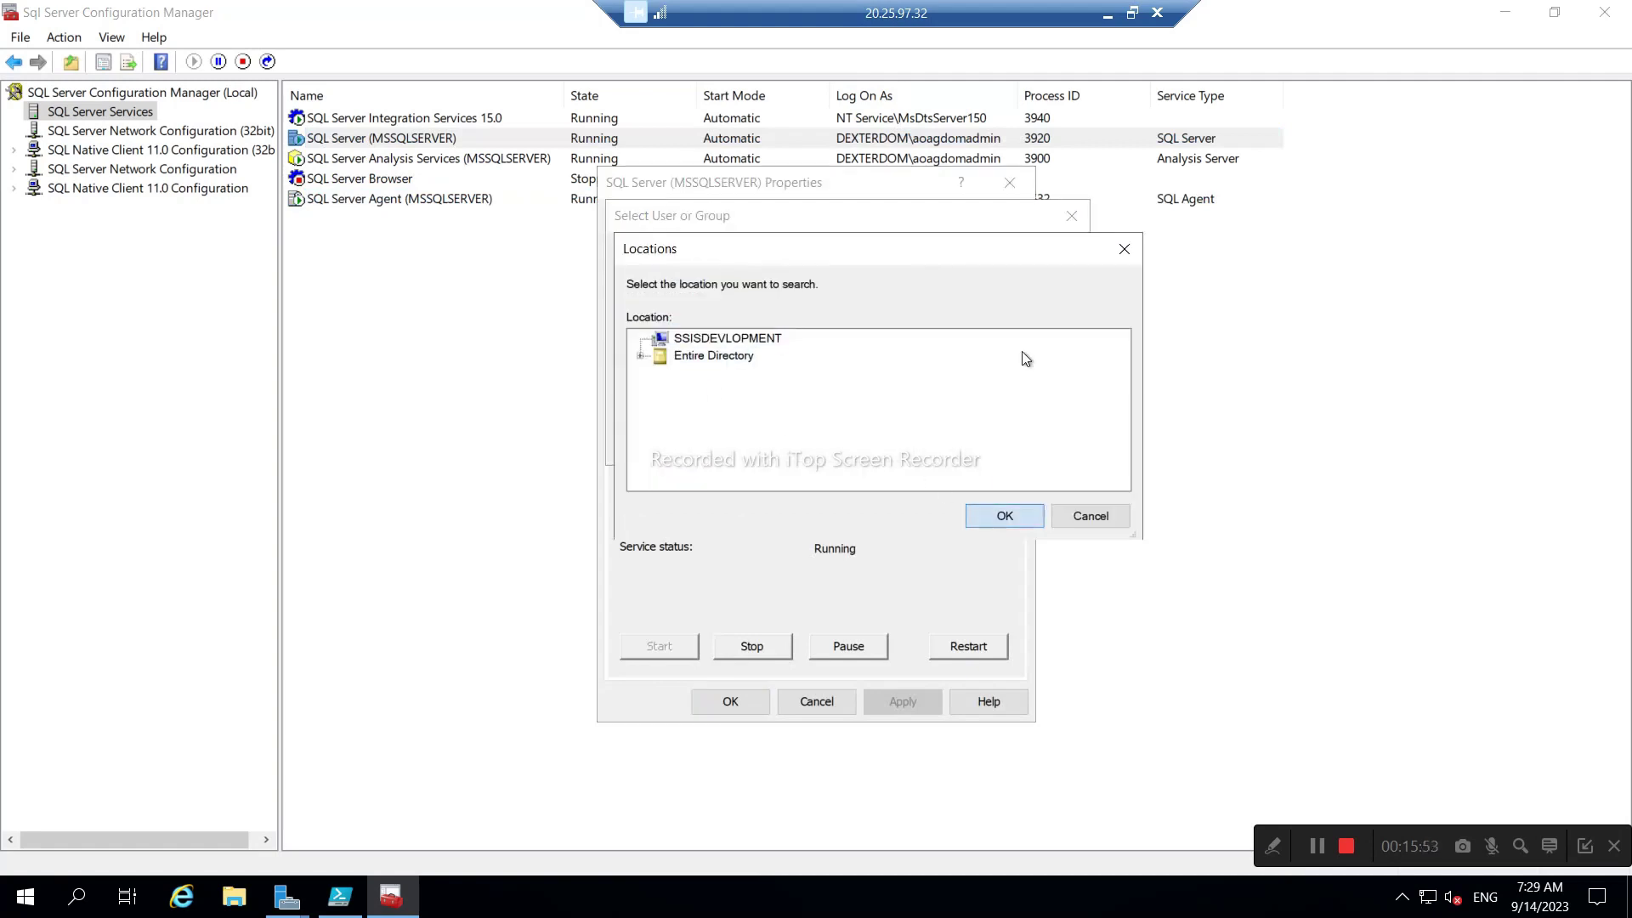
- Include Service Accounts and exclude Users from the object types, enter gmsa_sqladmin as the object name, check it and accept the account
left_click(1029, 275)
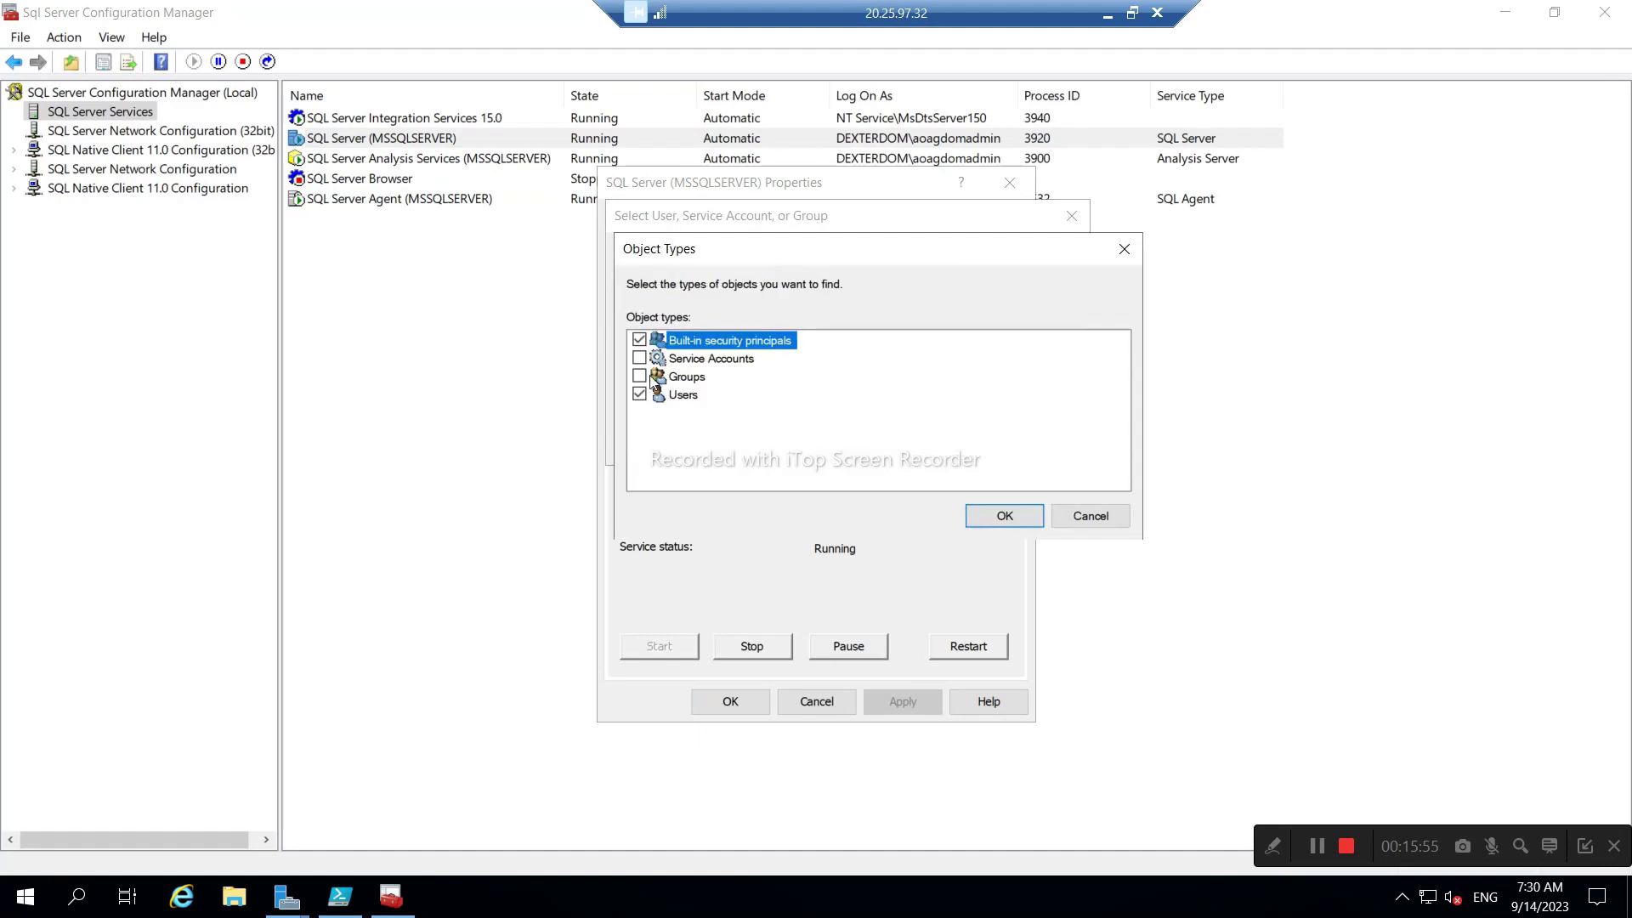
left_click(639, 358)
left_click(640, 394)
left_click(1005, 515)
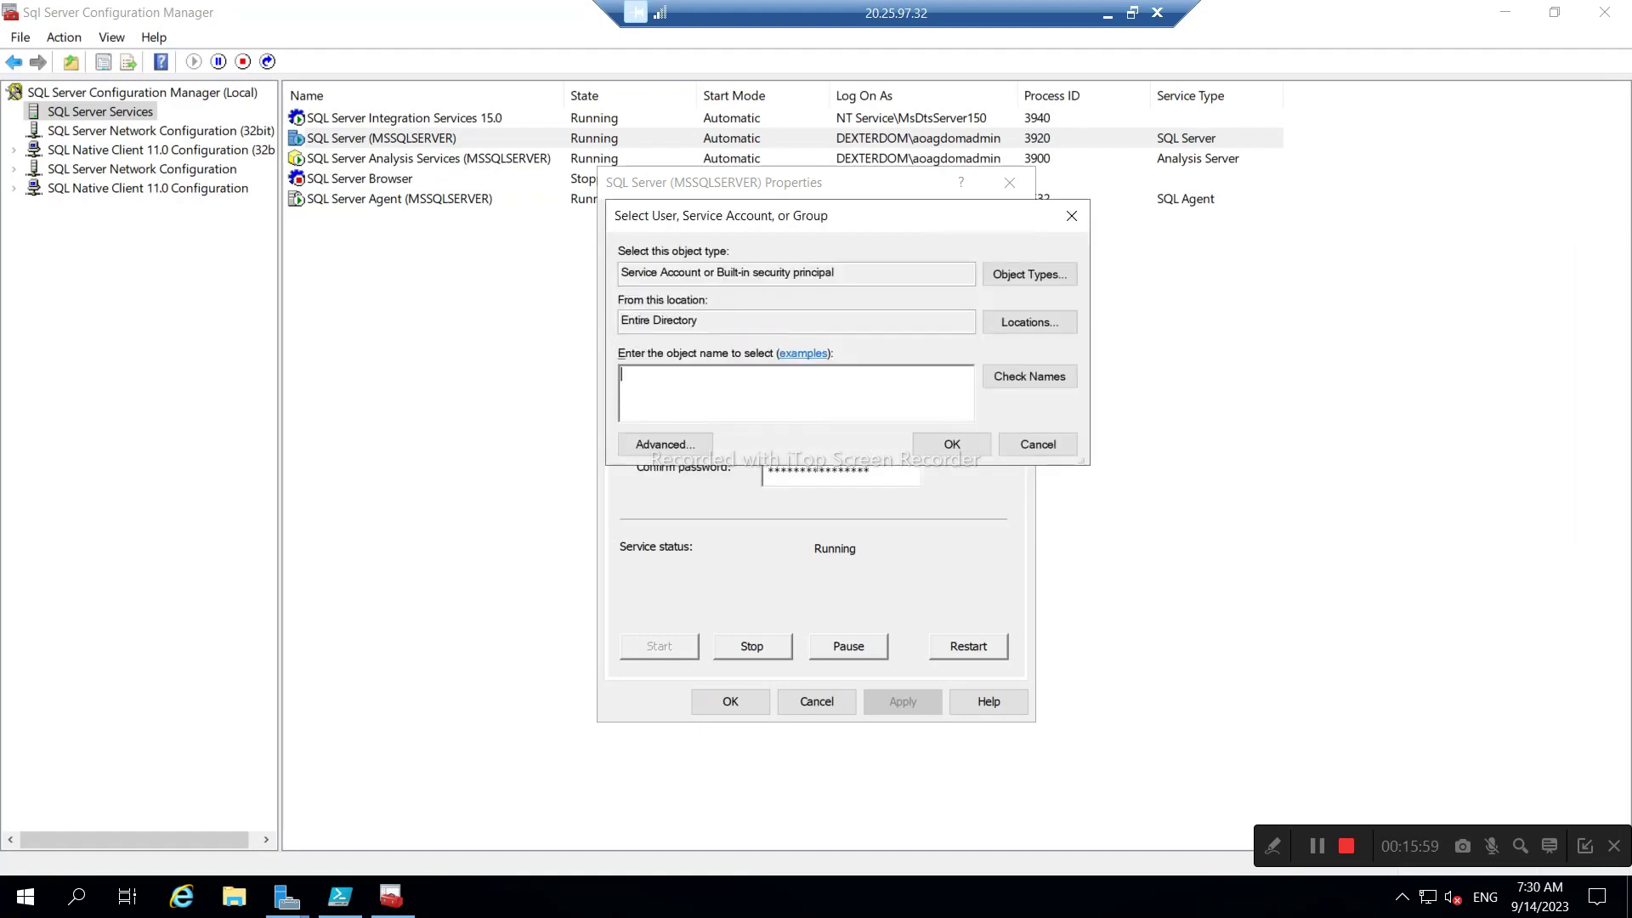
type("gmsa_sqladmin")
left_click(1029, 377)
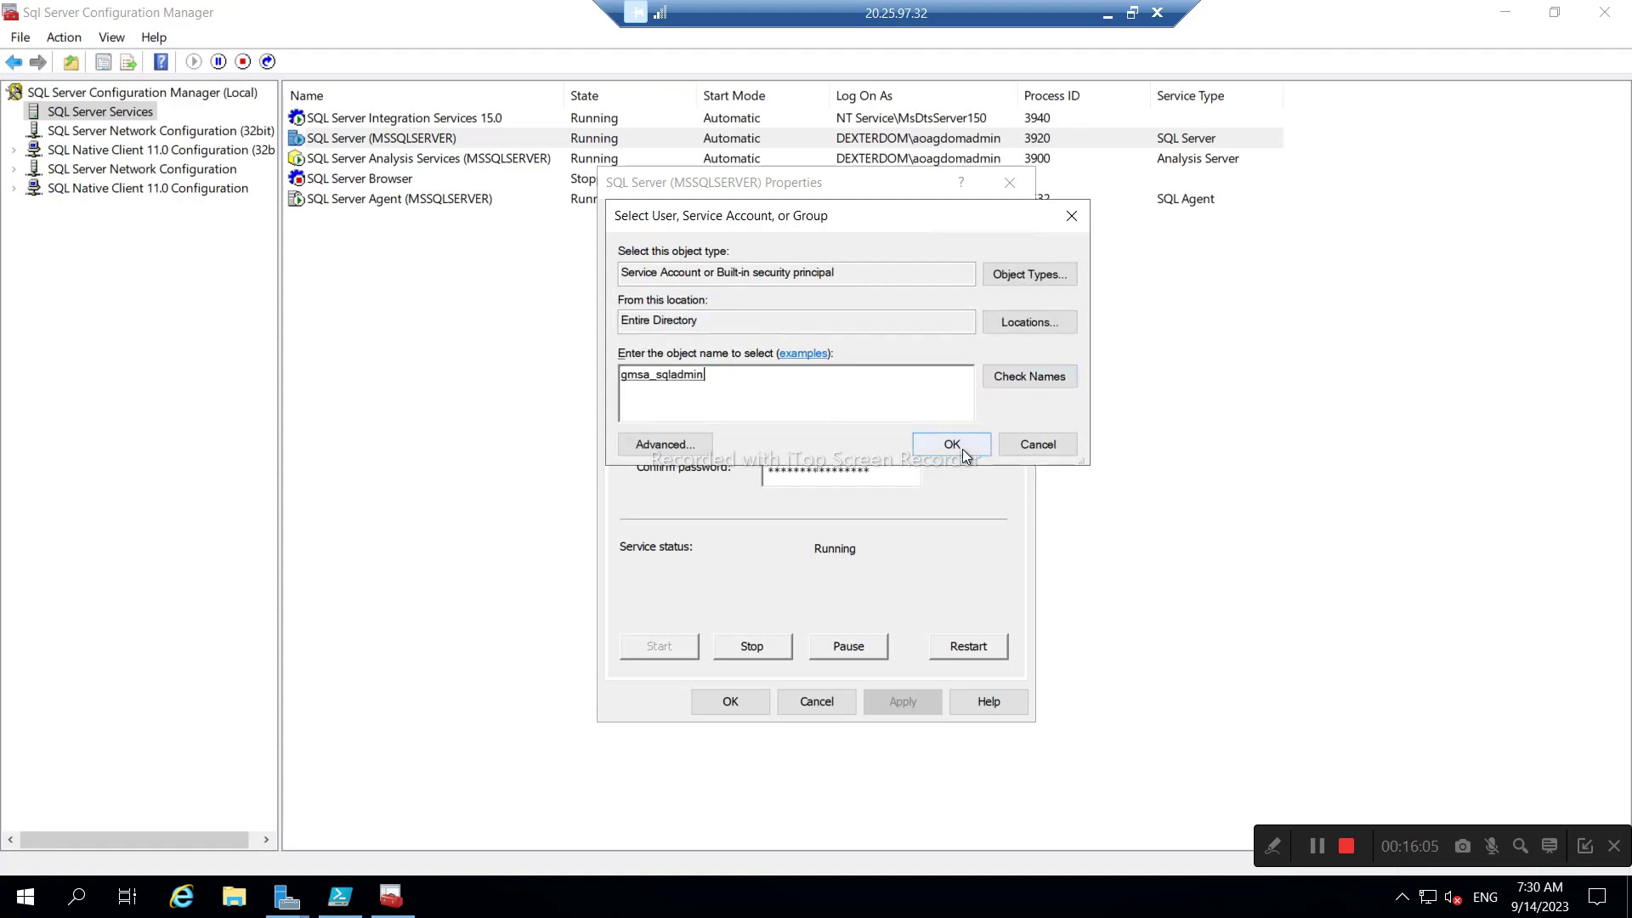
left_click(953, 445)
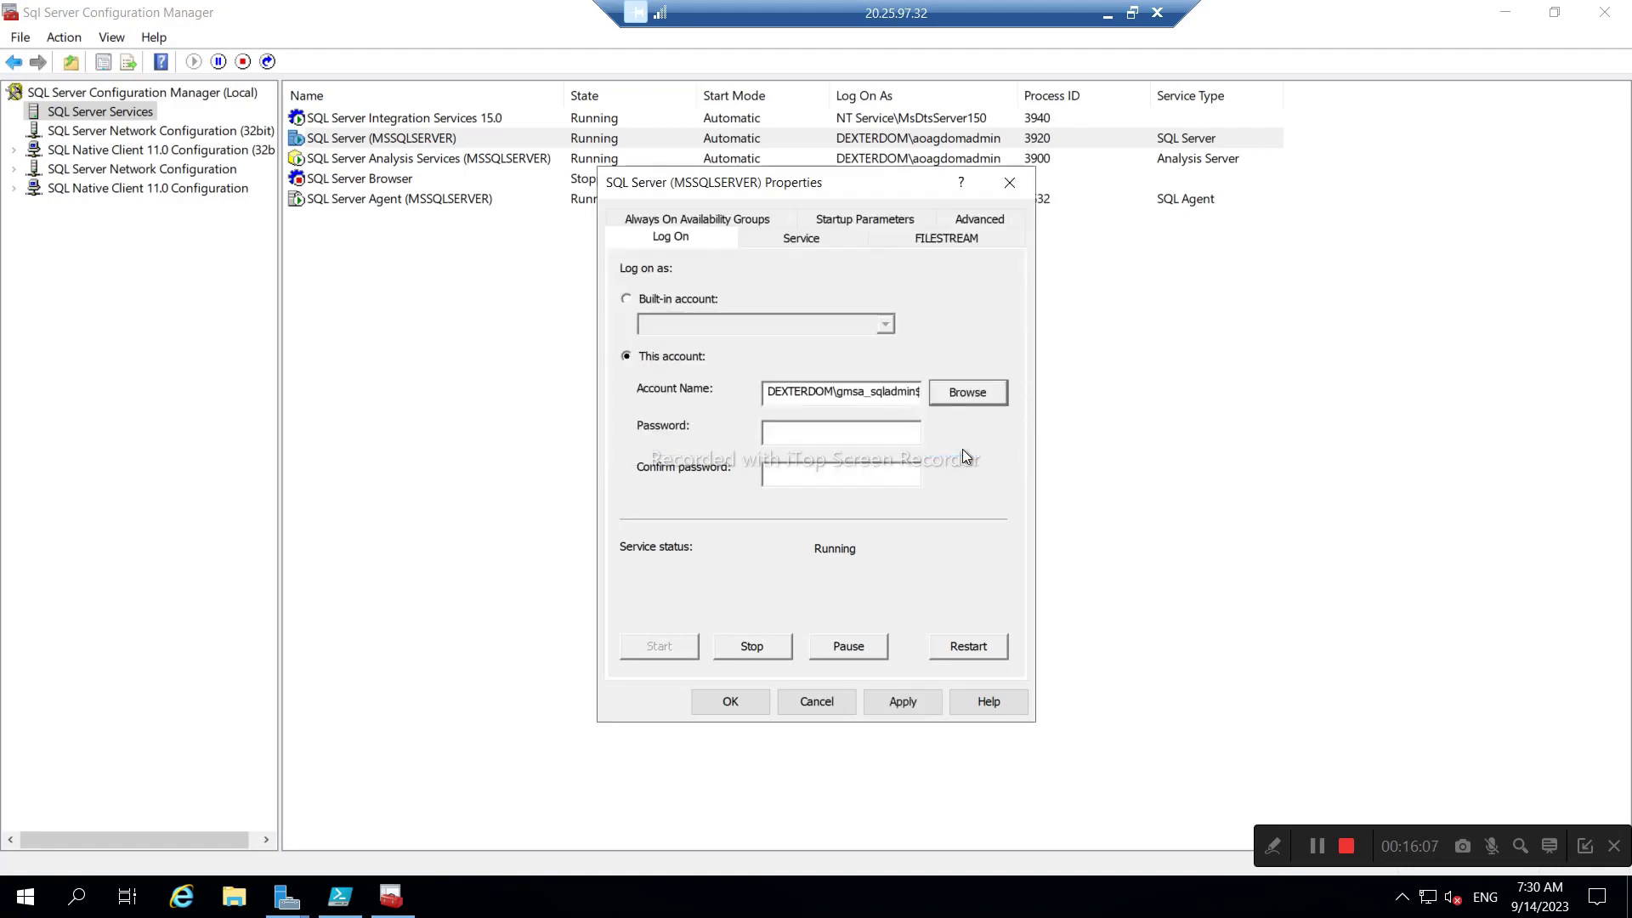
- Apply the gmsa_sqladmin log-on to SQL Server (MSSQLSERVER) with the password left blank, agree to the service restart and close the properties
left_click(930, 708)
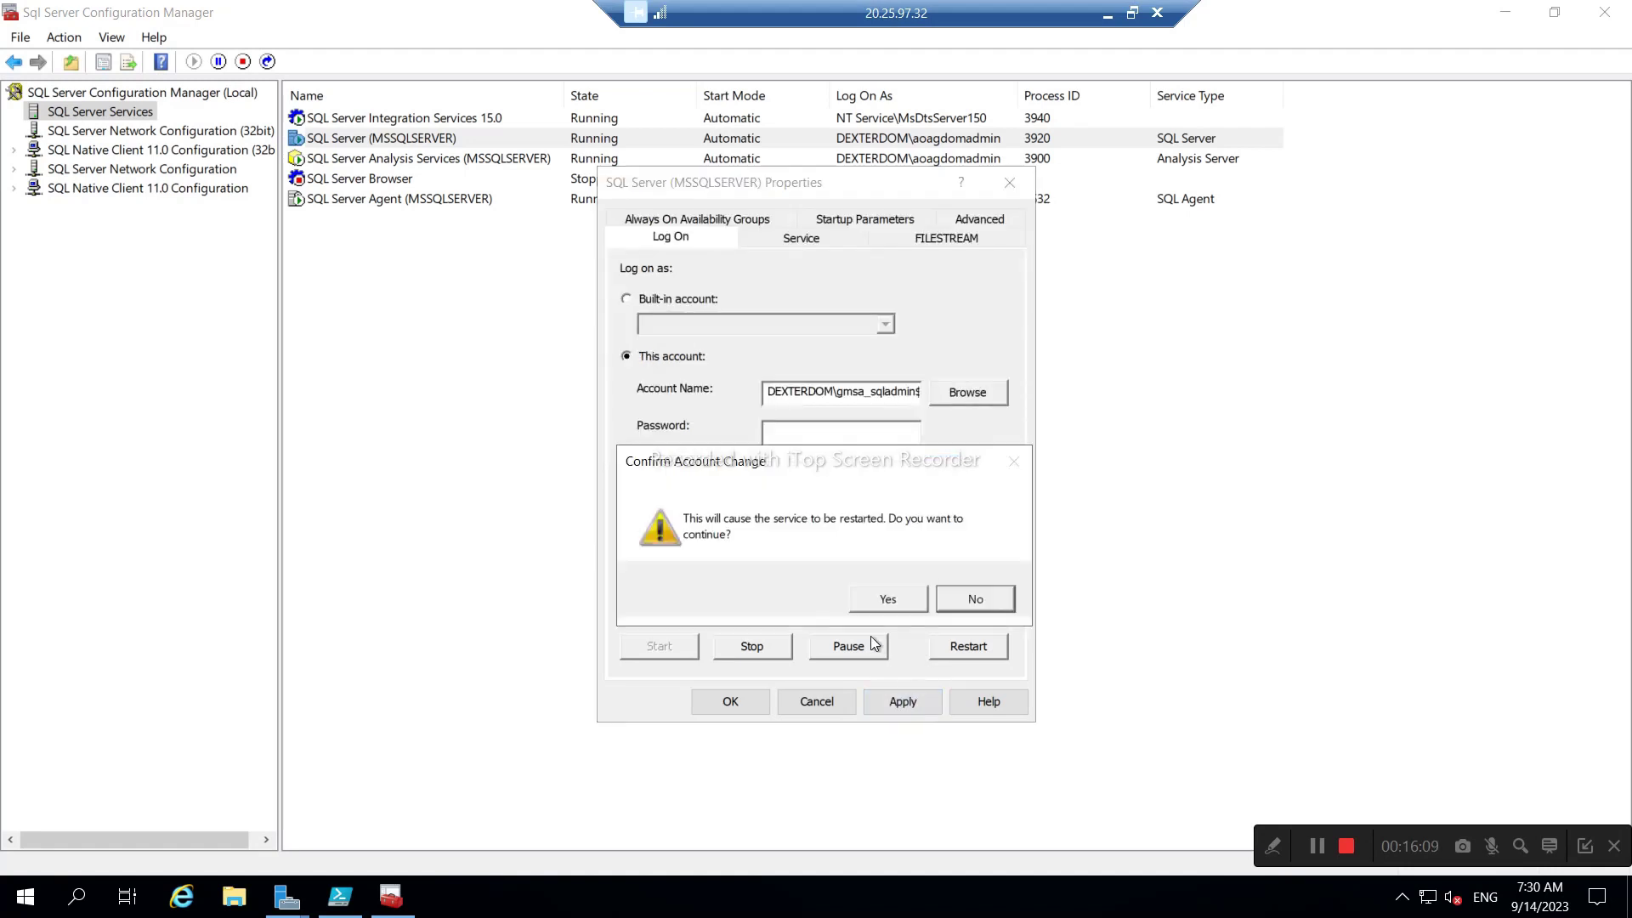
left_click(867, 604)
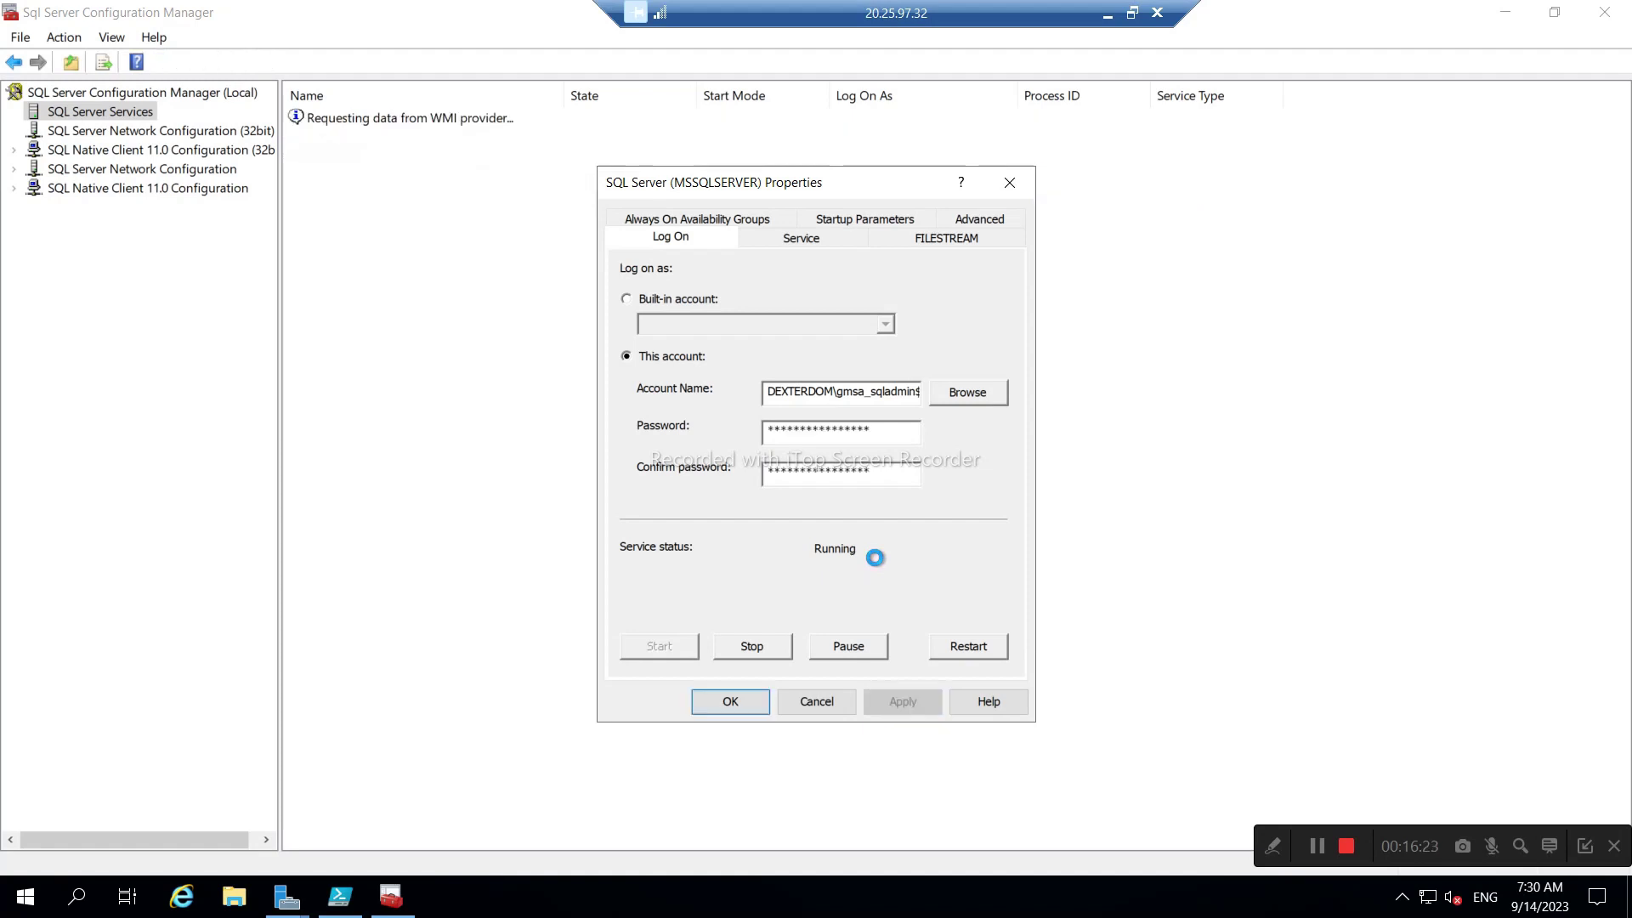
left_click(729, 702)
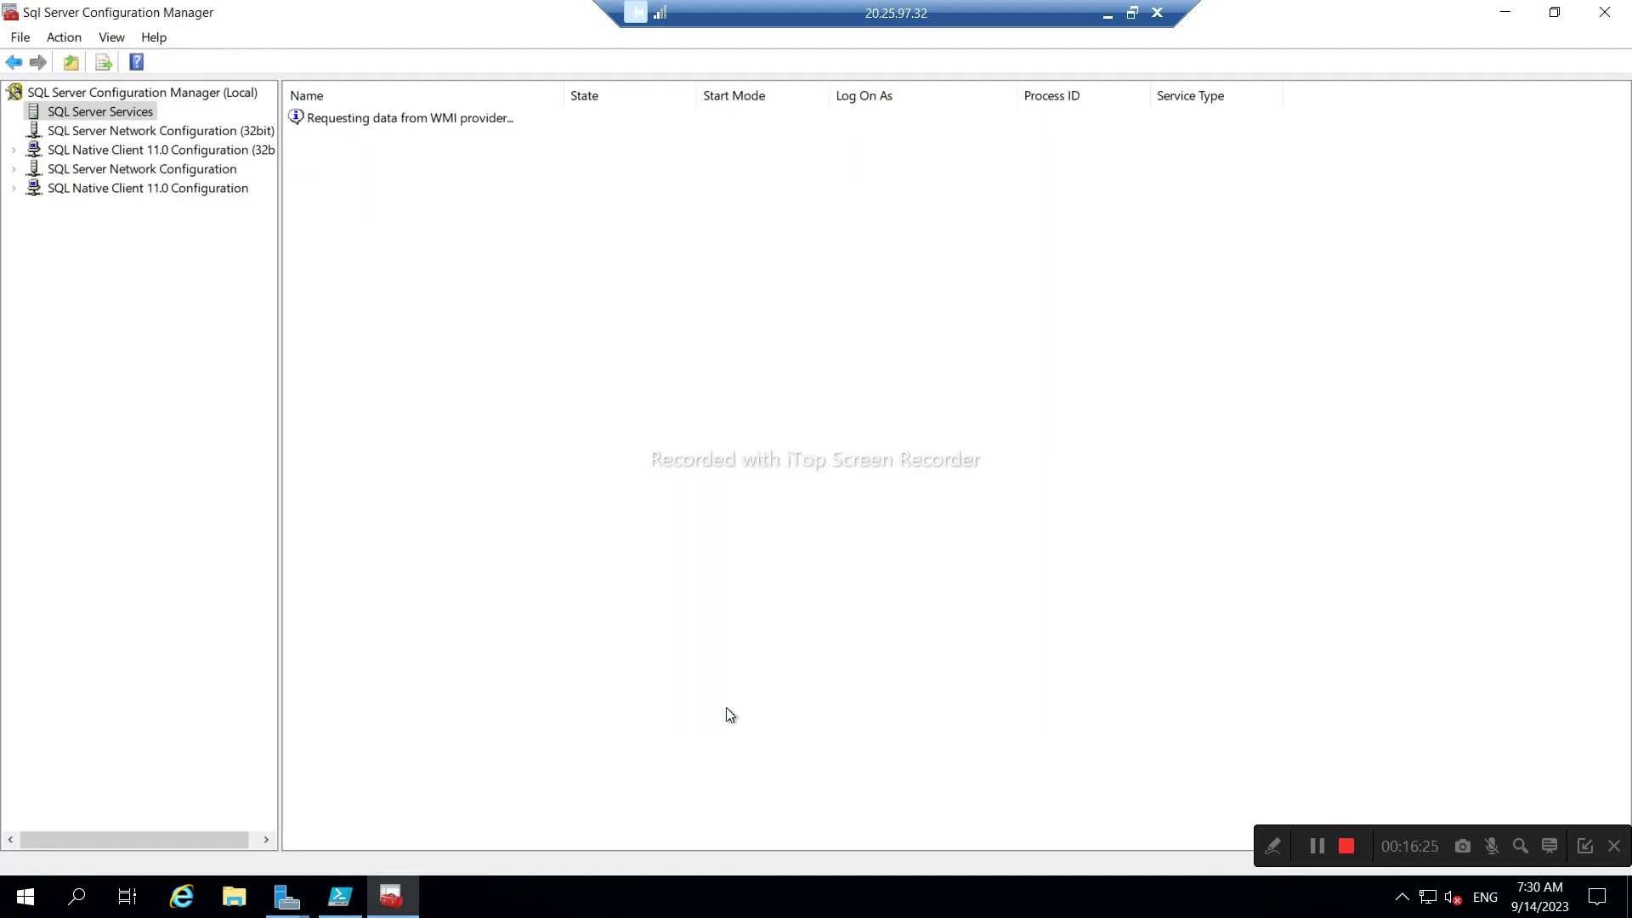
- Refresh the SQL Server Services list and start the SQL Server Agent (MSSQLSERVER) service
right_click(485, 415)
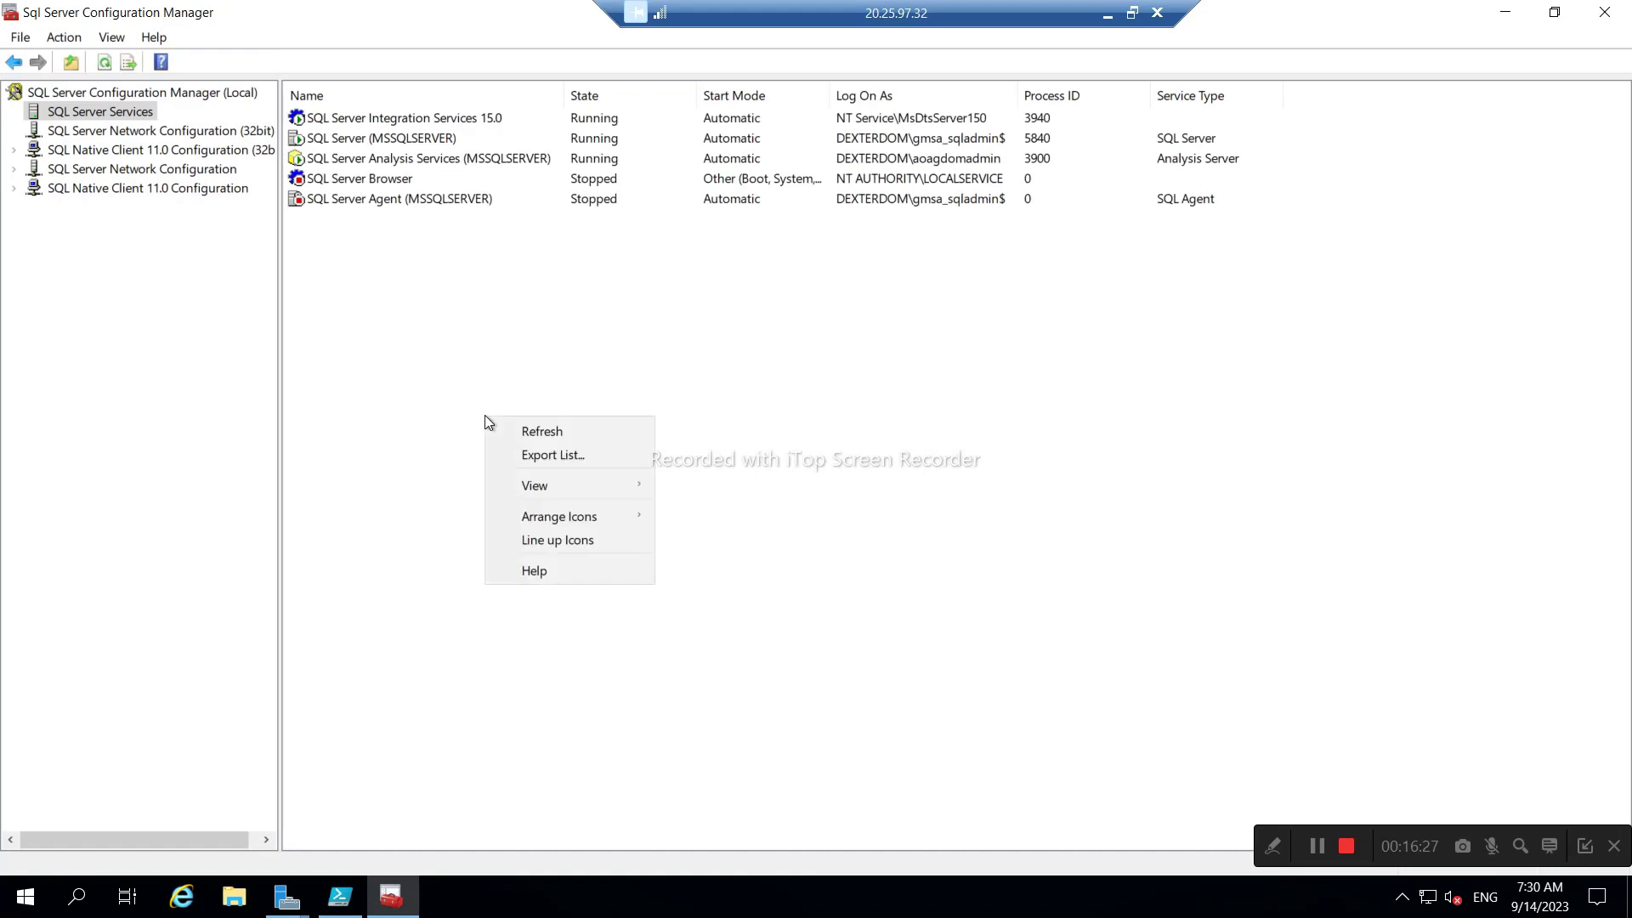
left_click(537, 430)
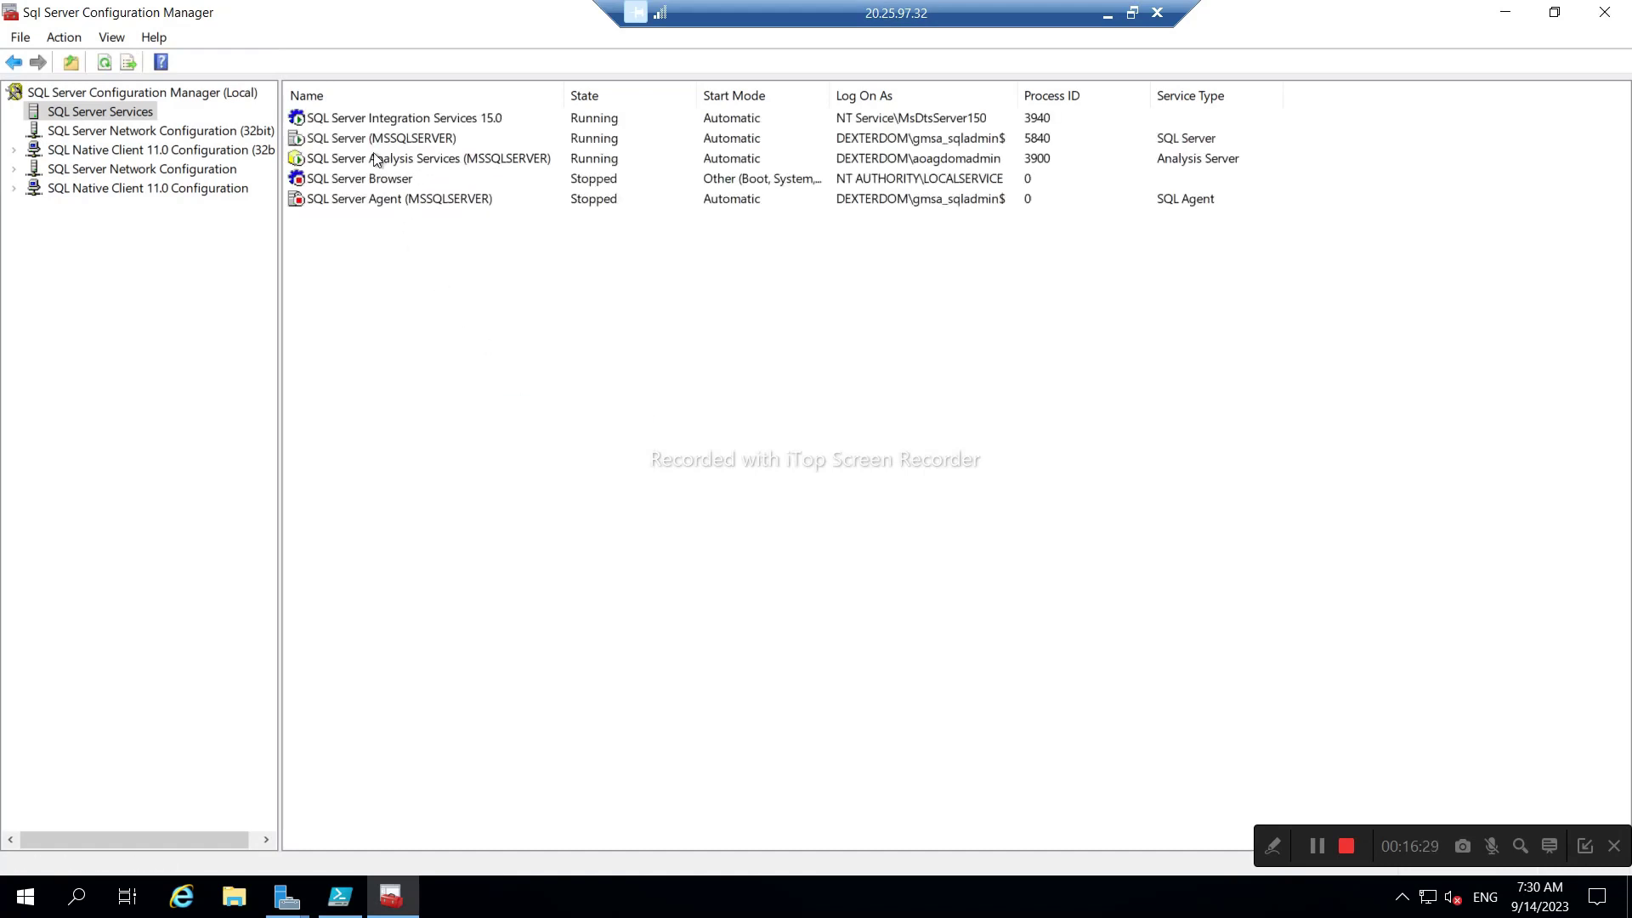
left_click(347, 204)
right_click(347, 204)
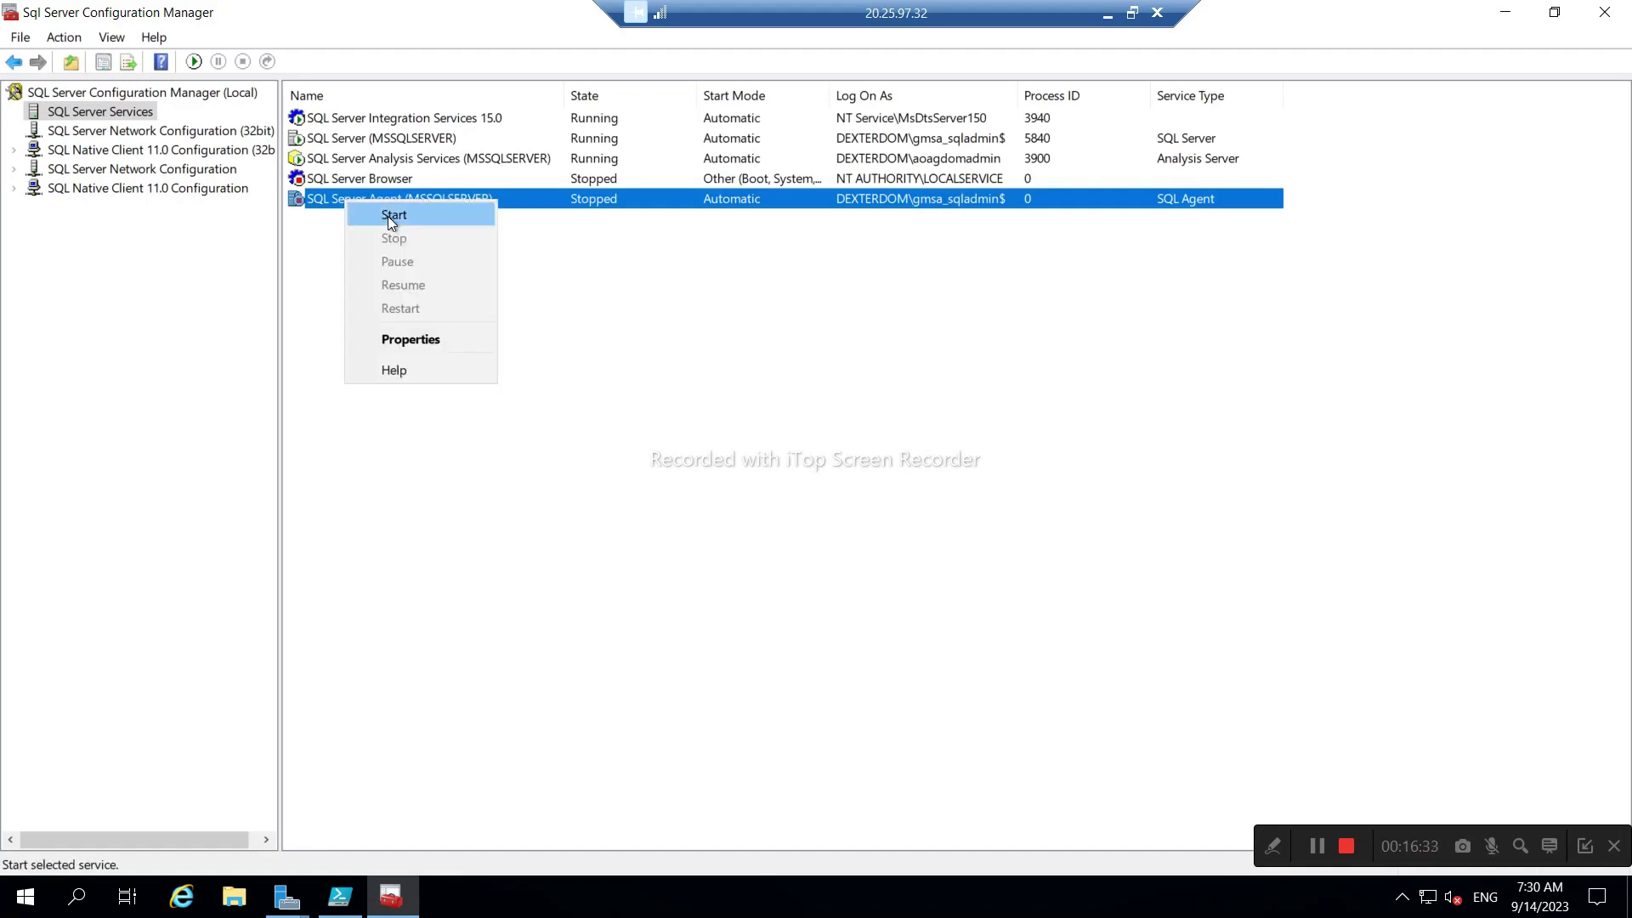
left_click(388, 216)
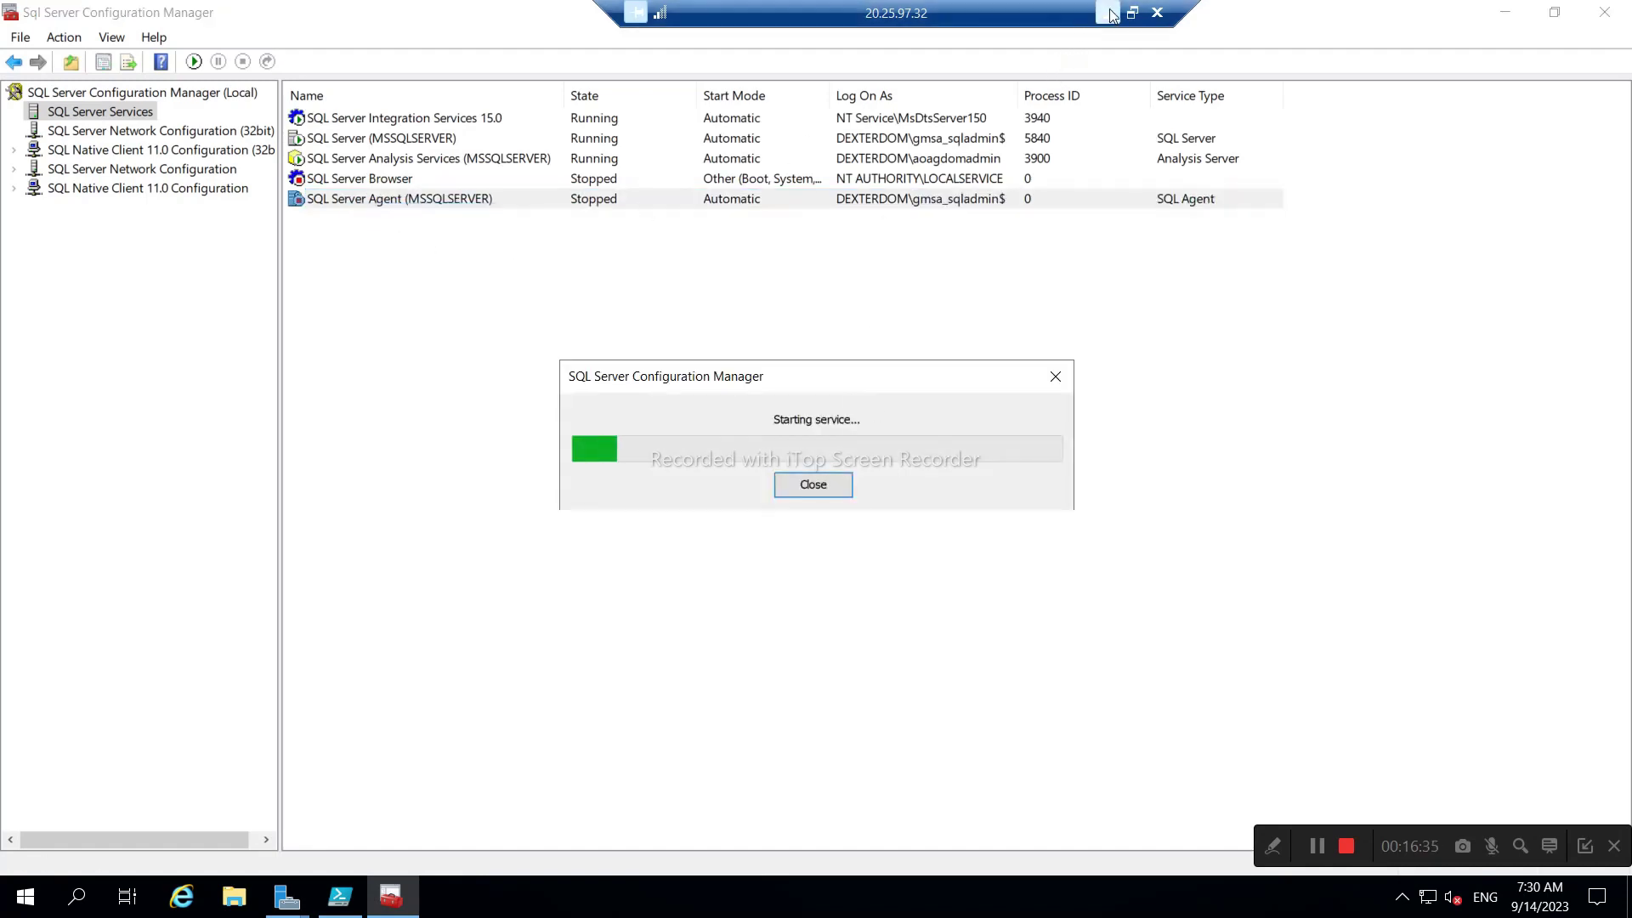
- Switch to PowerShell ISE and rerun only the setspn -l gmsa_sqladmin line to list the account's registered service principal names
left_click(339, 896)
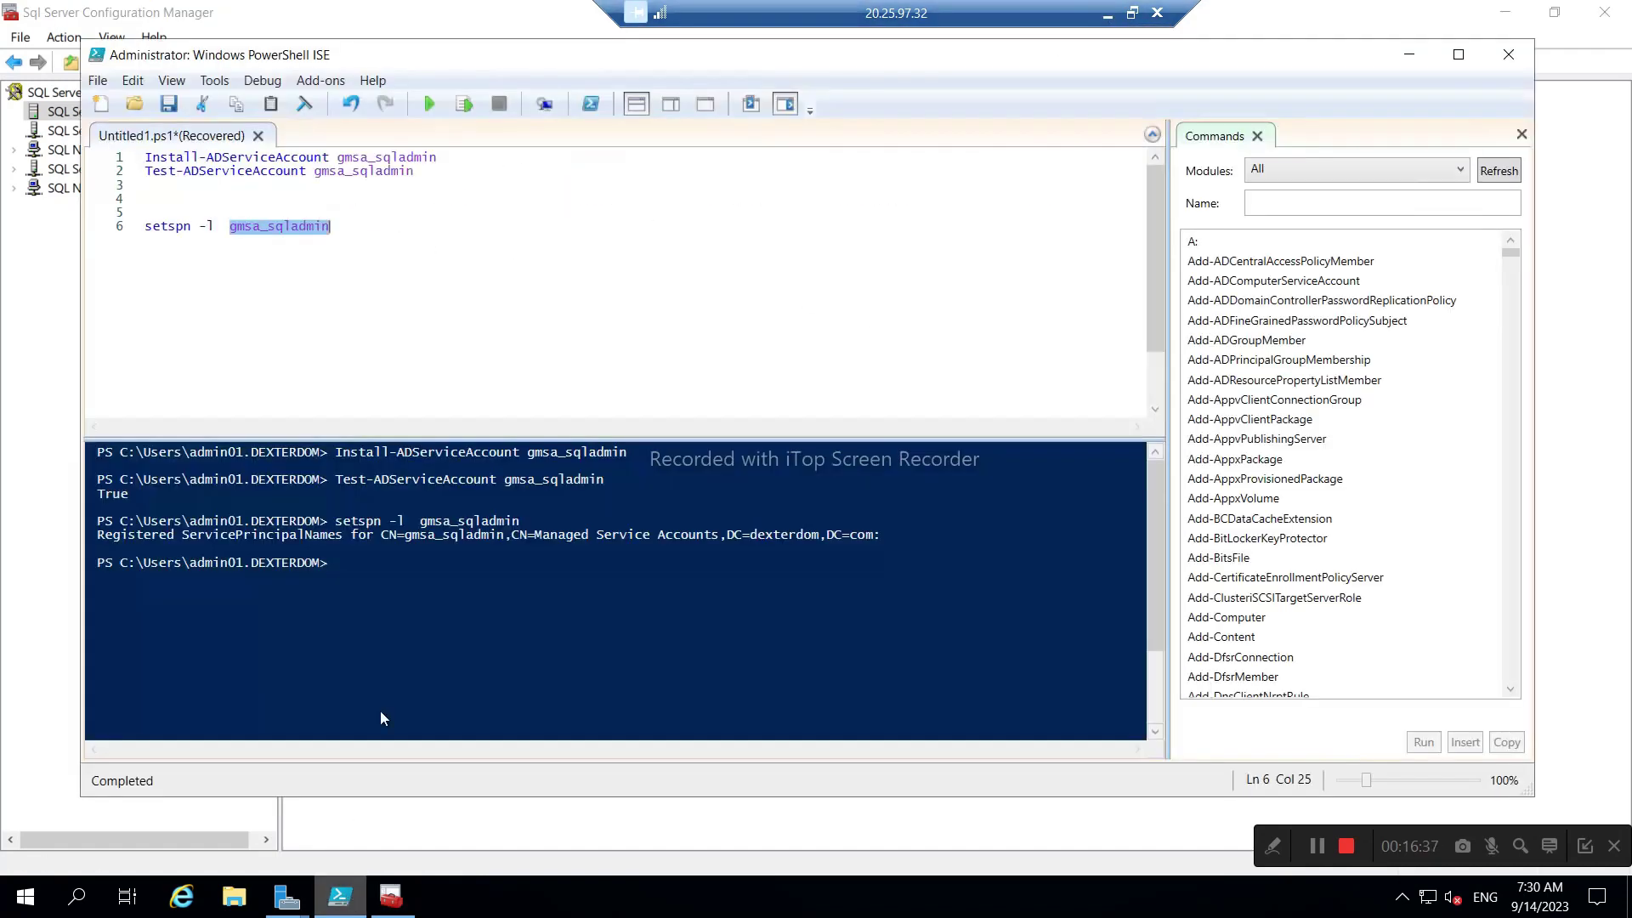
key("End")
key("shift+Home")
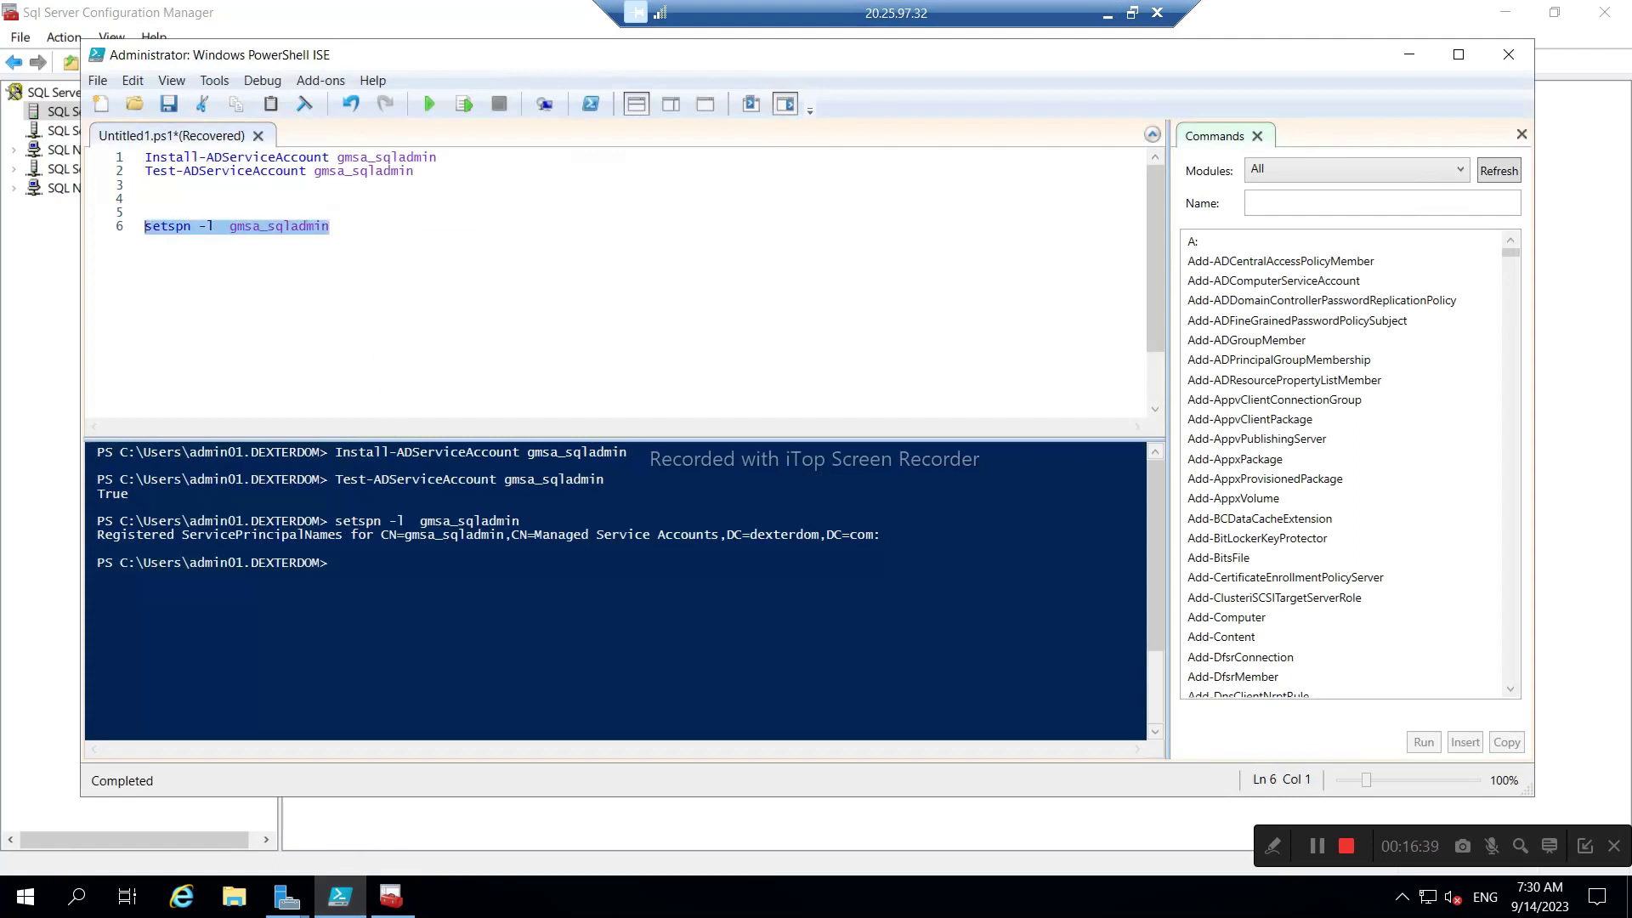
left_click(463, 104)
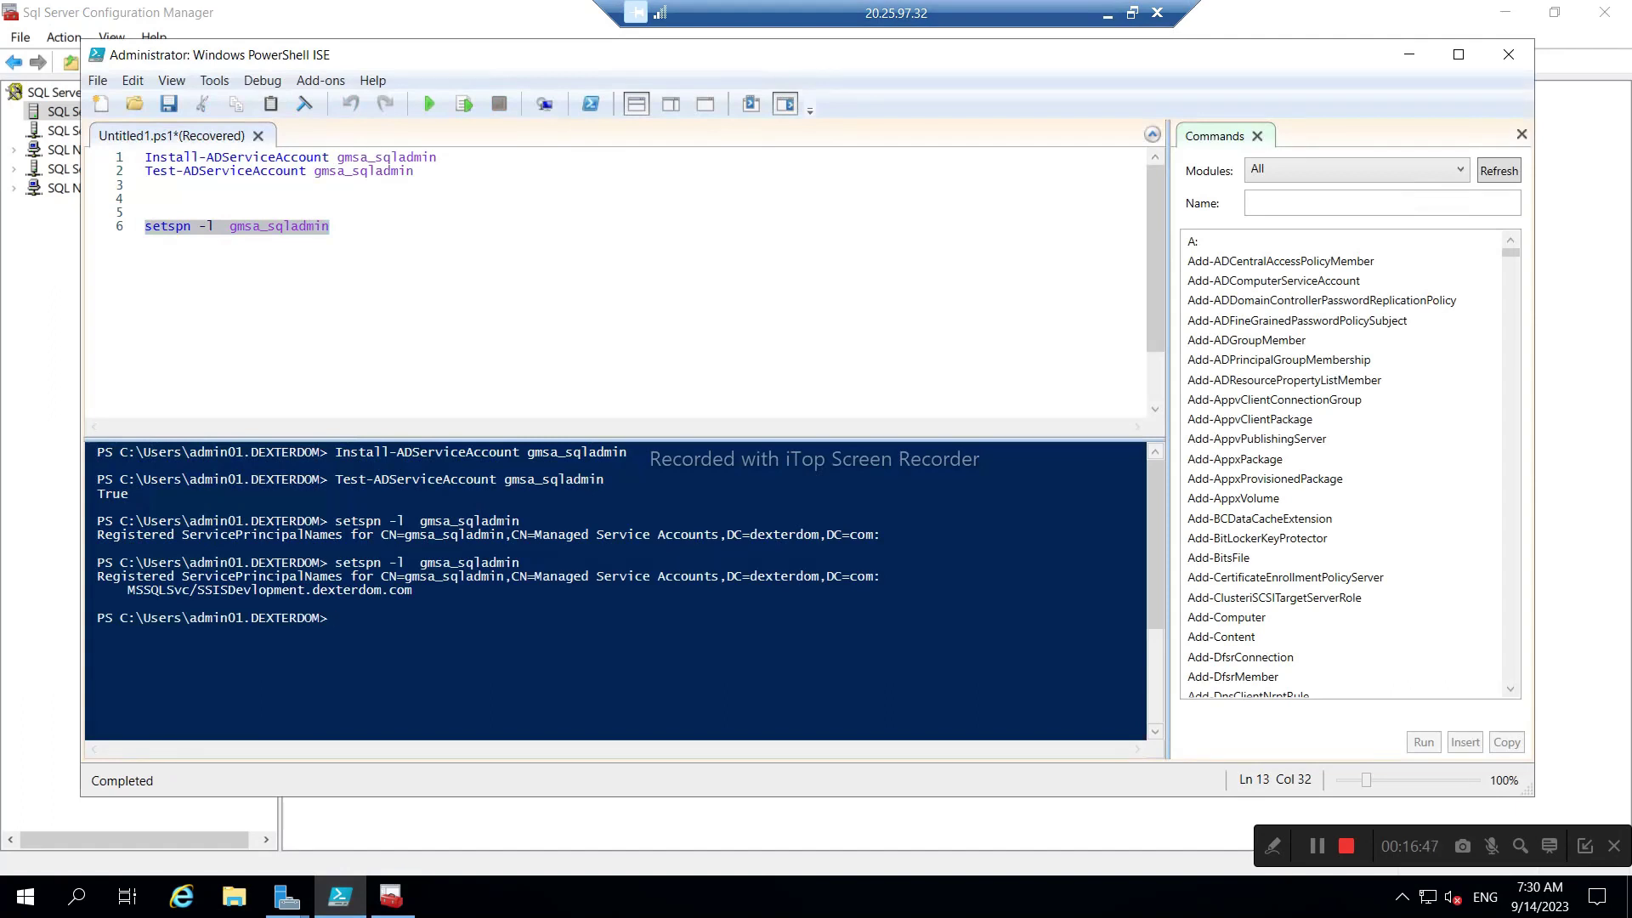
left_click(330, 226)
- Look at the PowerShell ISE output in the Node2 remote session, return to SSISDevlopment to review its commands, and minimize that session
left_click(1109, 19)
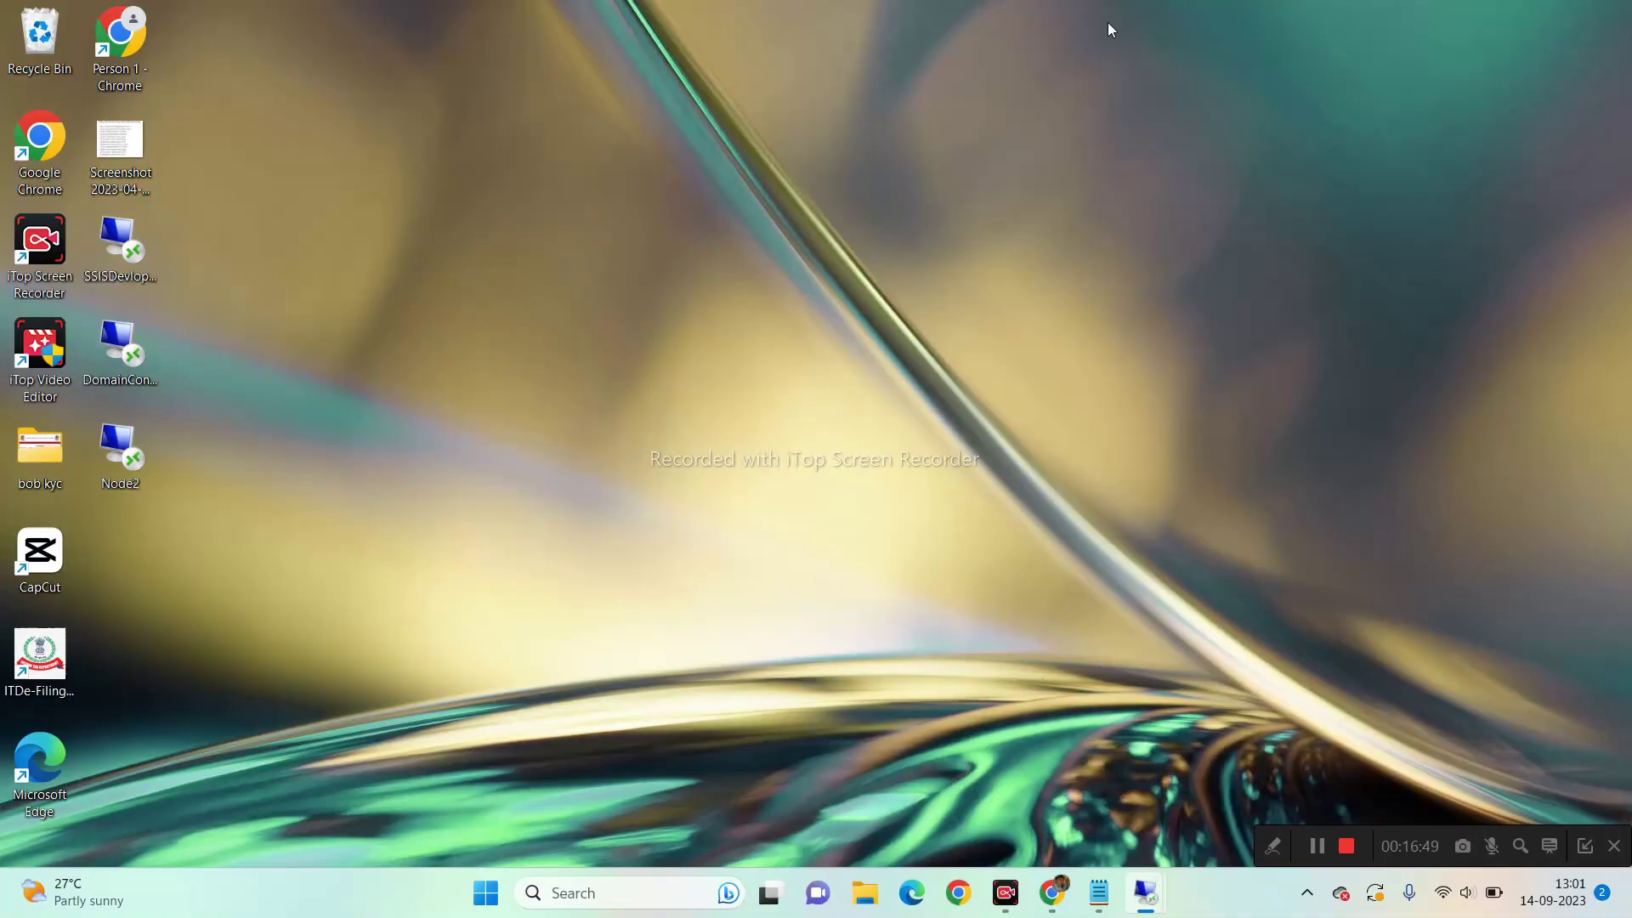
mouse_move(1156, 909)
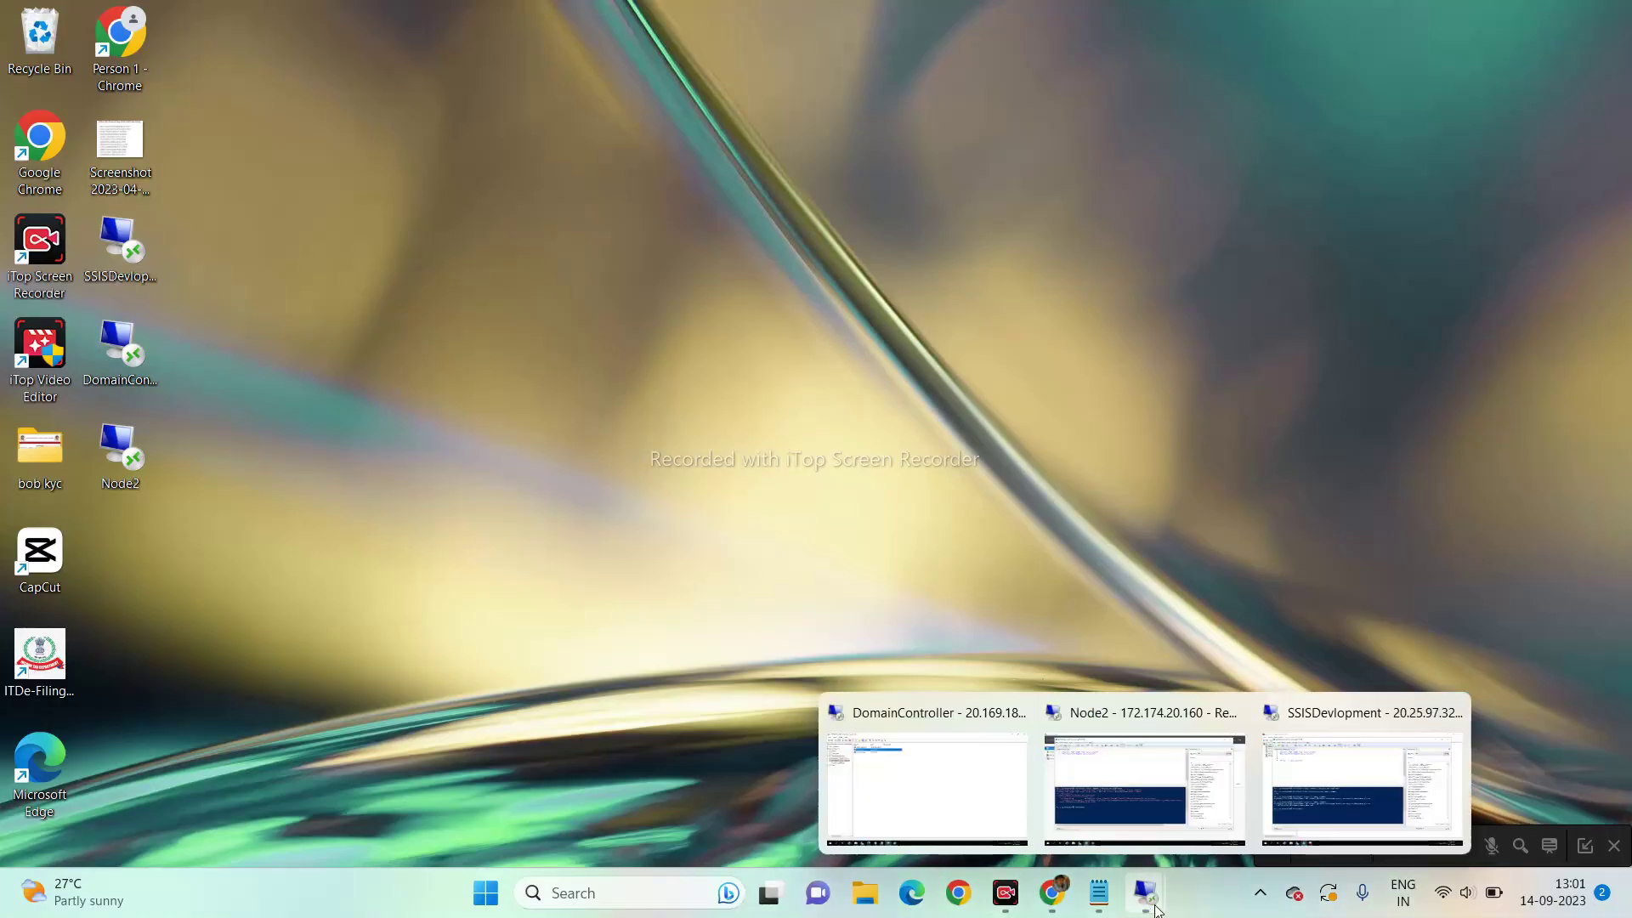
left_click(1129, 779)
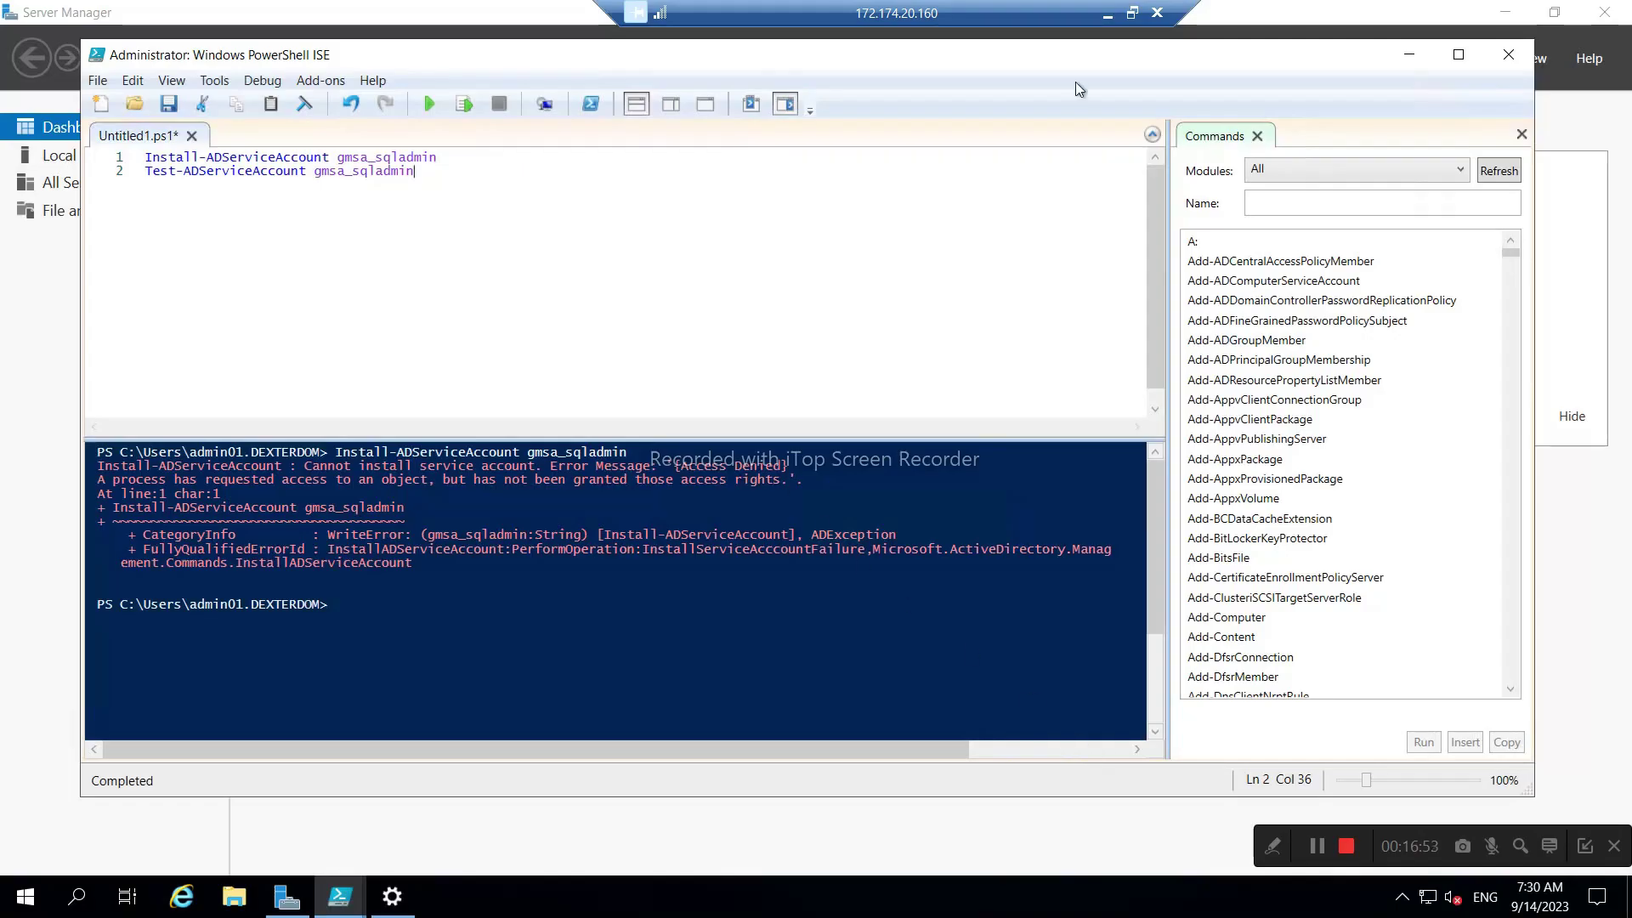
left_click(1105, 20)
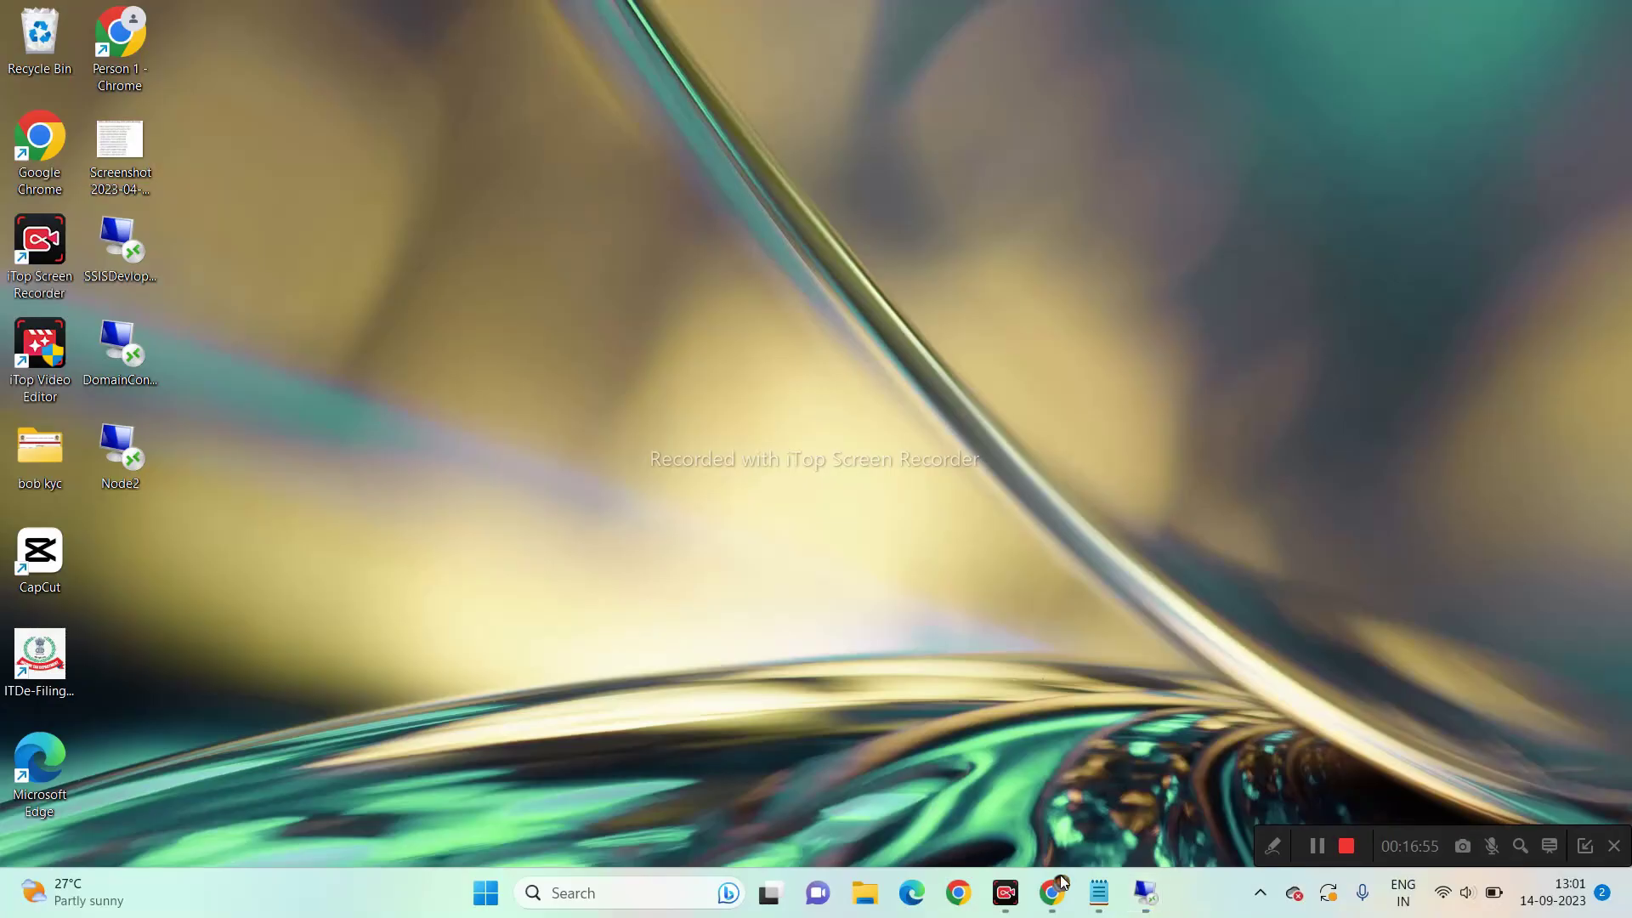
mouse_move(1143, 891)
left_click(1372, 776)
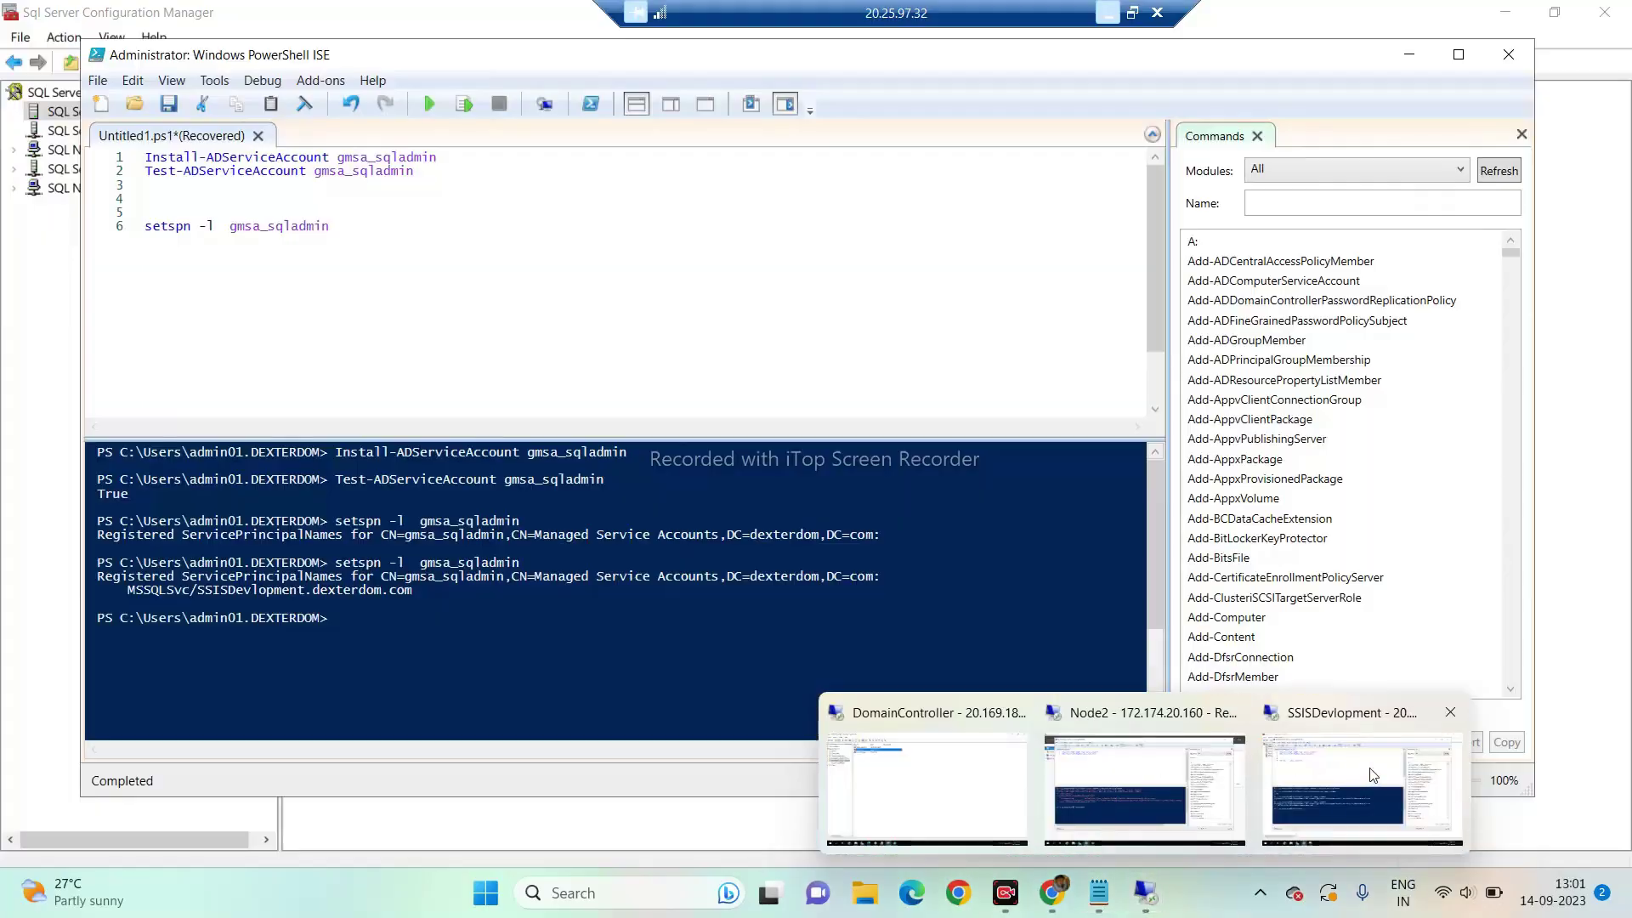
left_click(1370, 775)
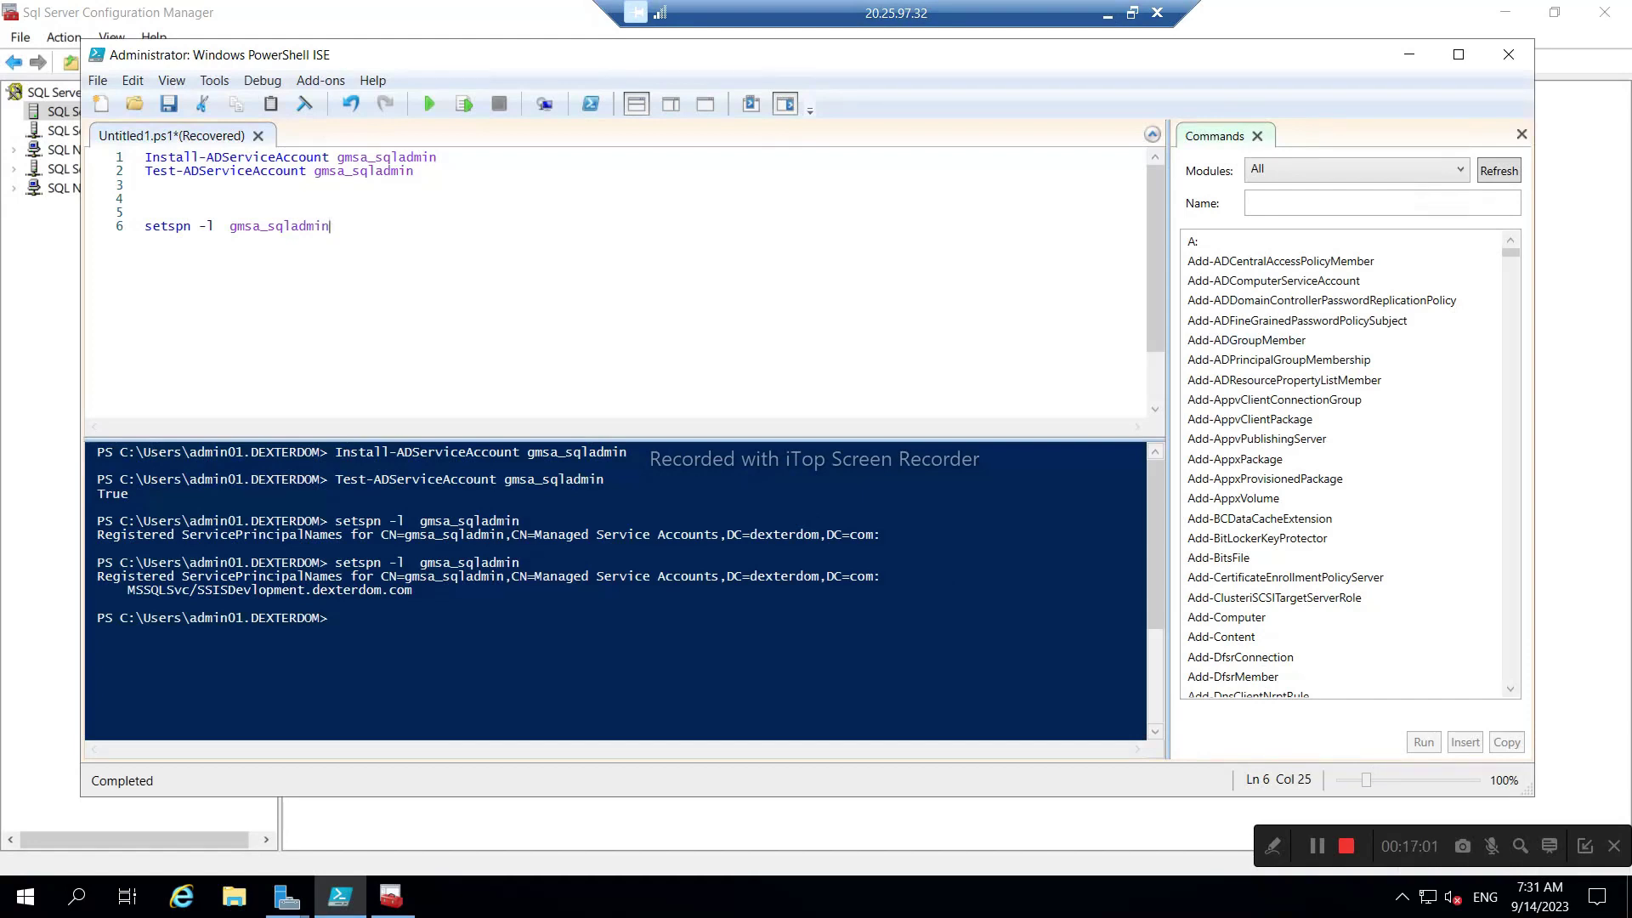
left_click(307, 171)
left_click(1108, 14)
- Switch to the Node2 remote session, search for and open SQL Server Configuration Manager, and show its SQL Server Services
mouse_move(1145, 899)
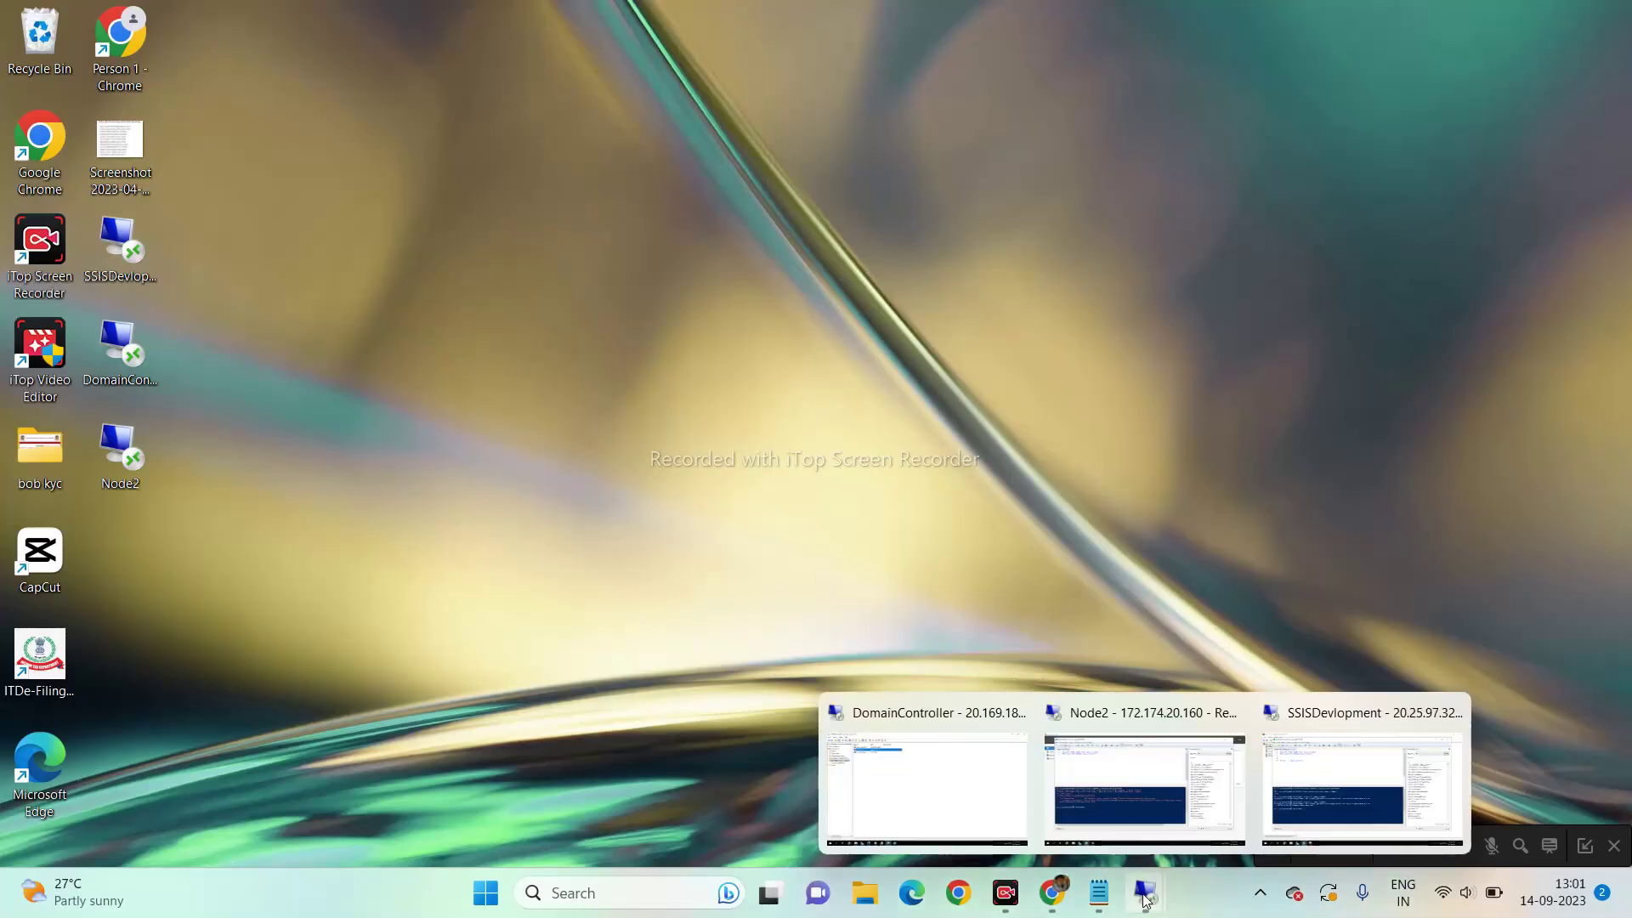
left_click(1109, 788)
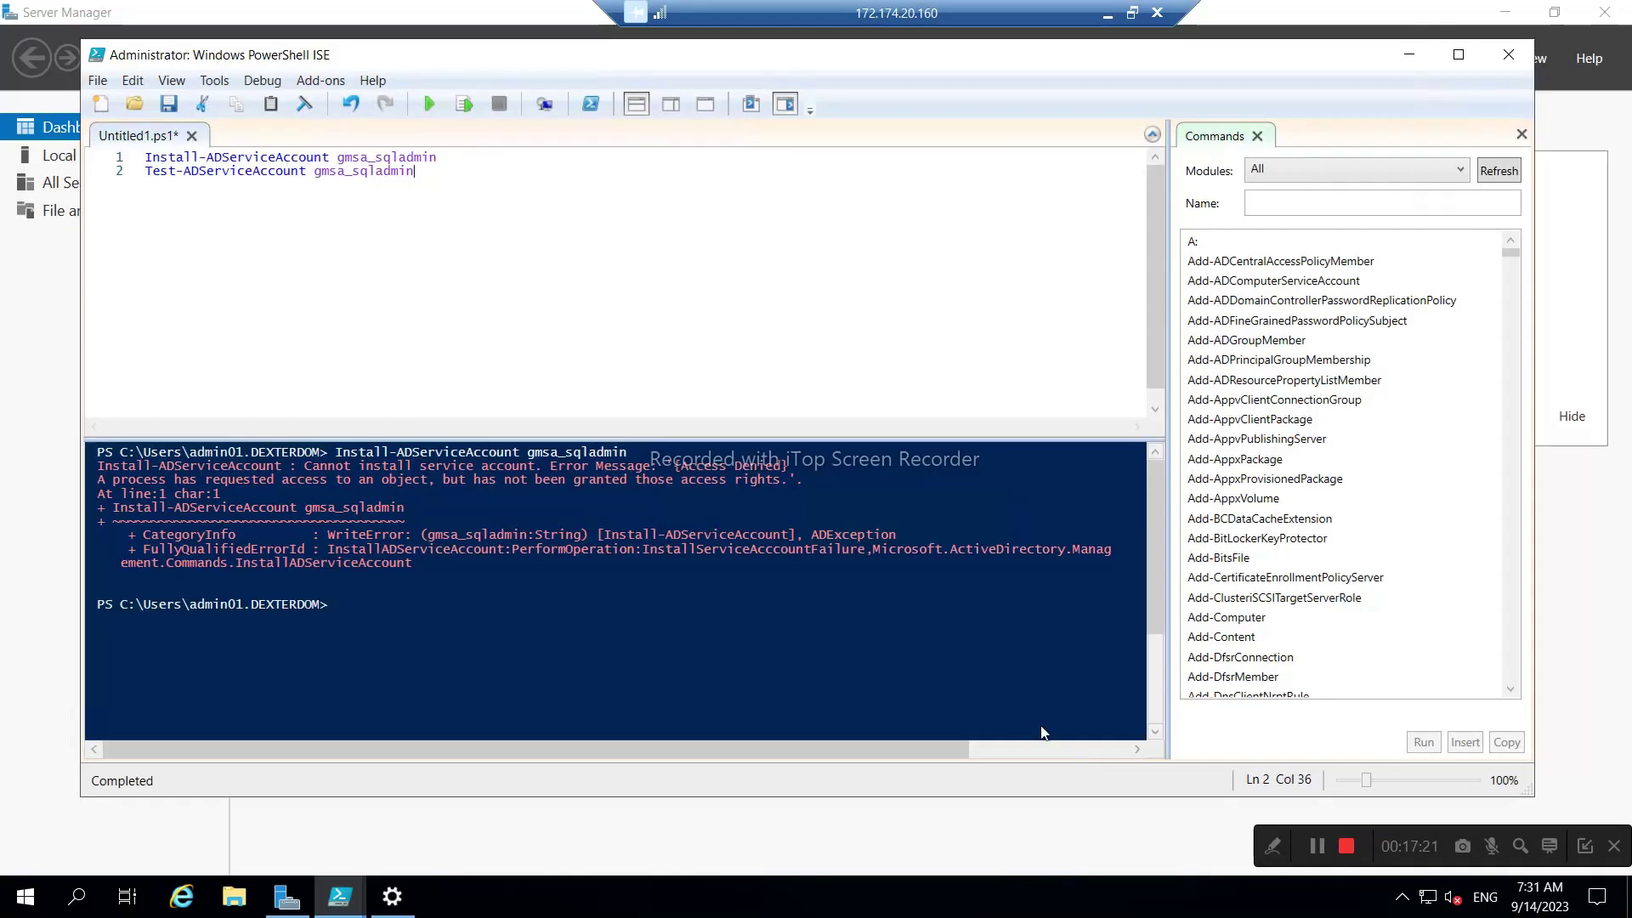
left_click(32, 897)
type("s")
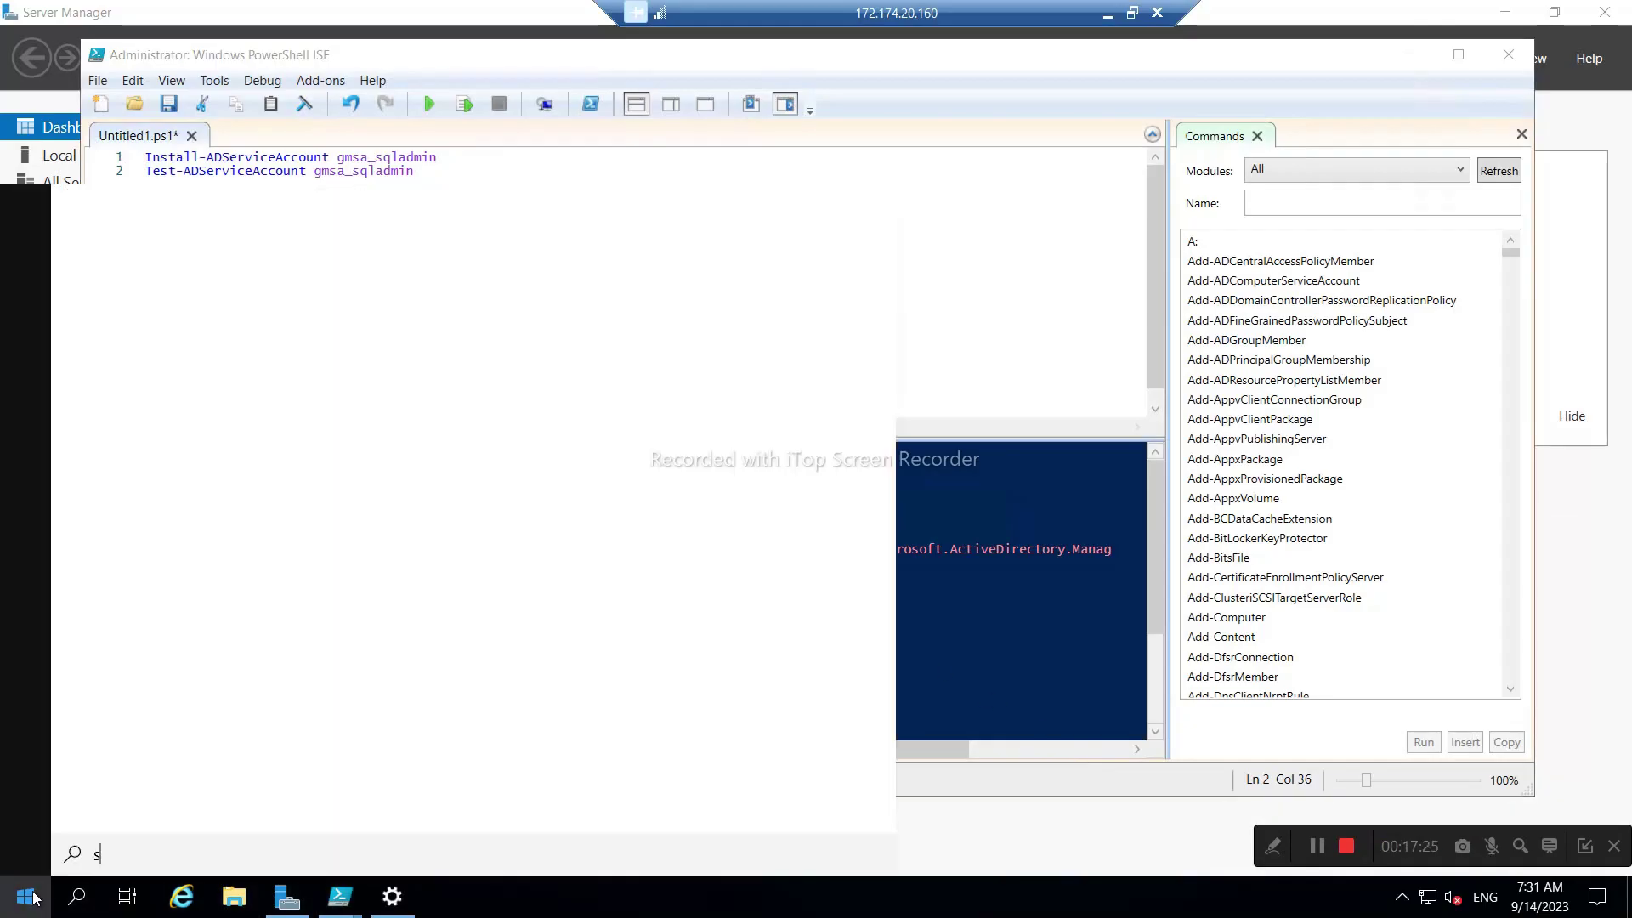
key("BackSpace")
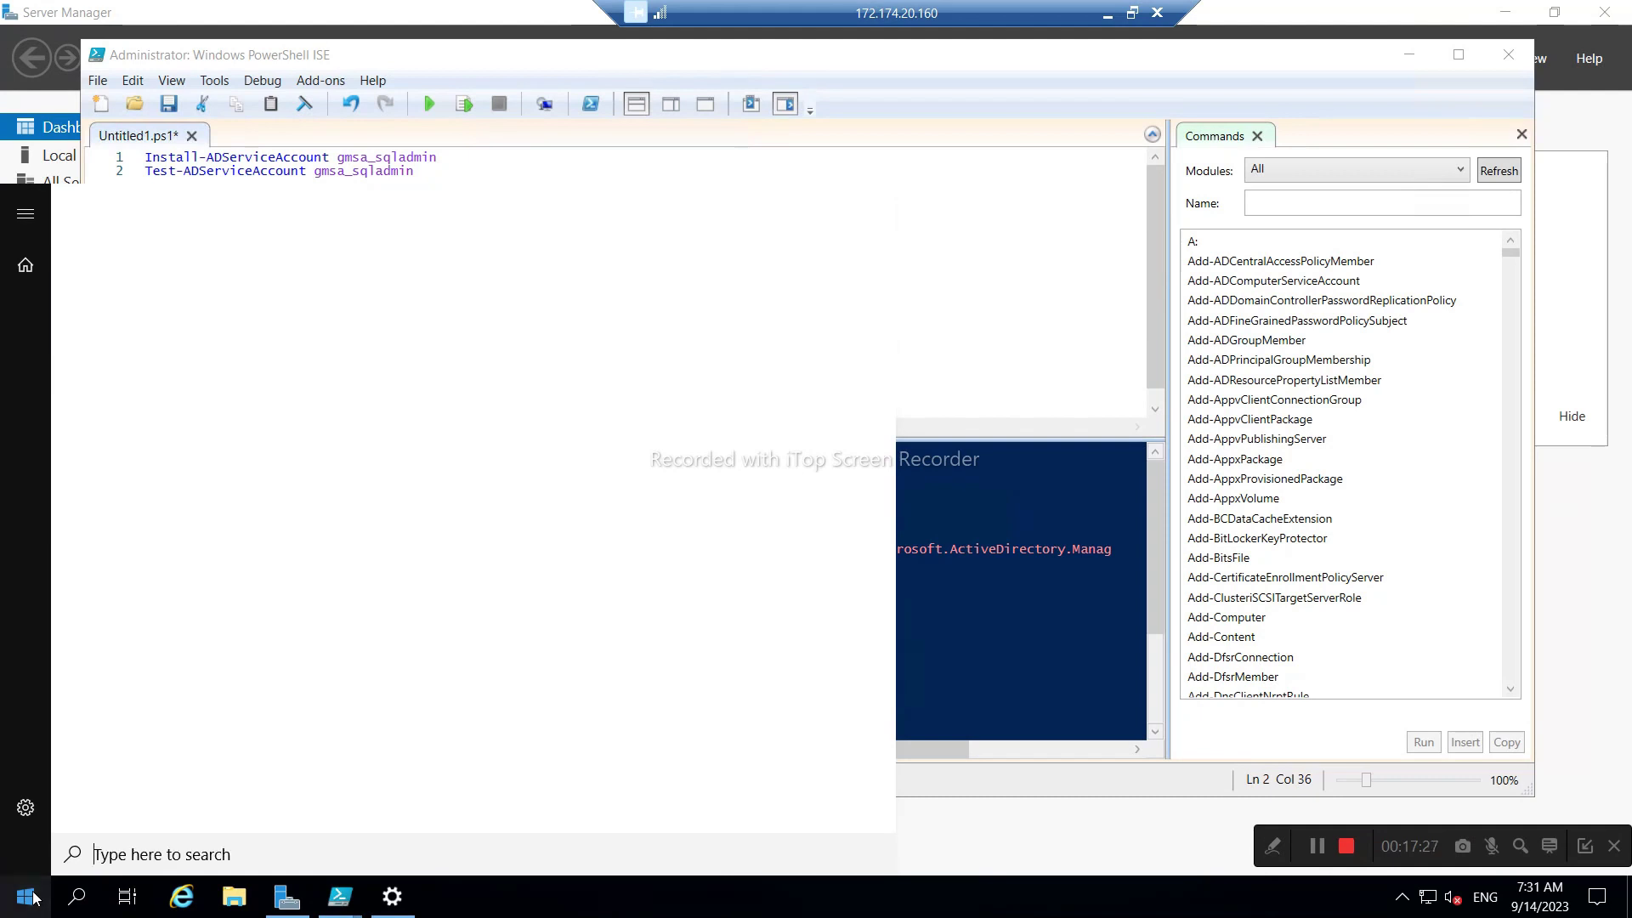
type("cofni")
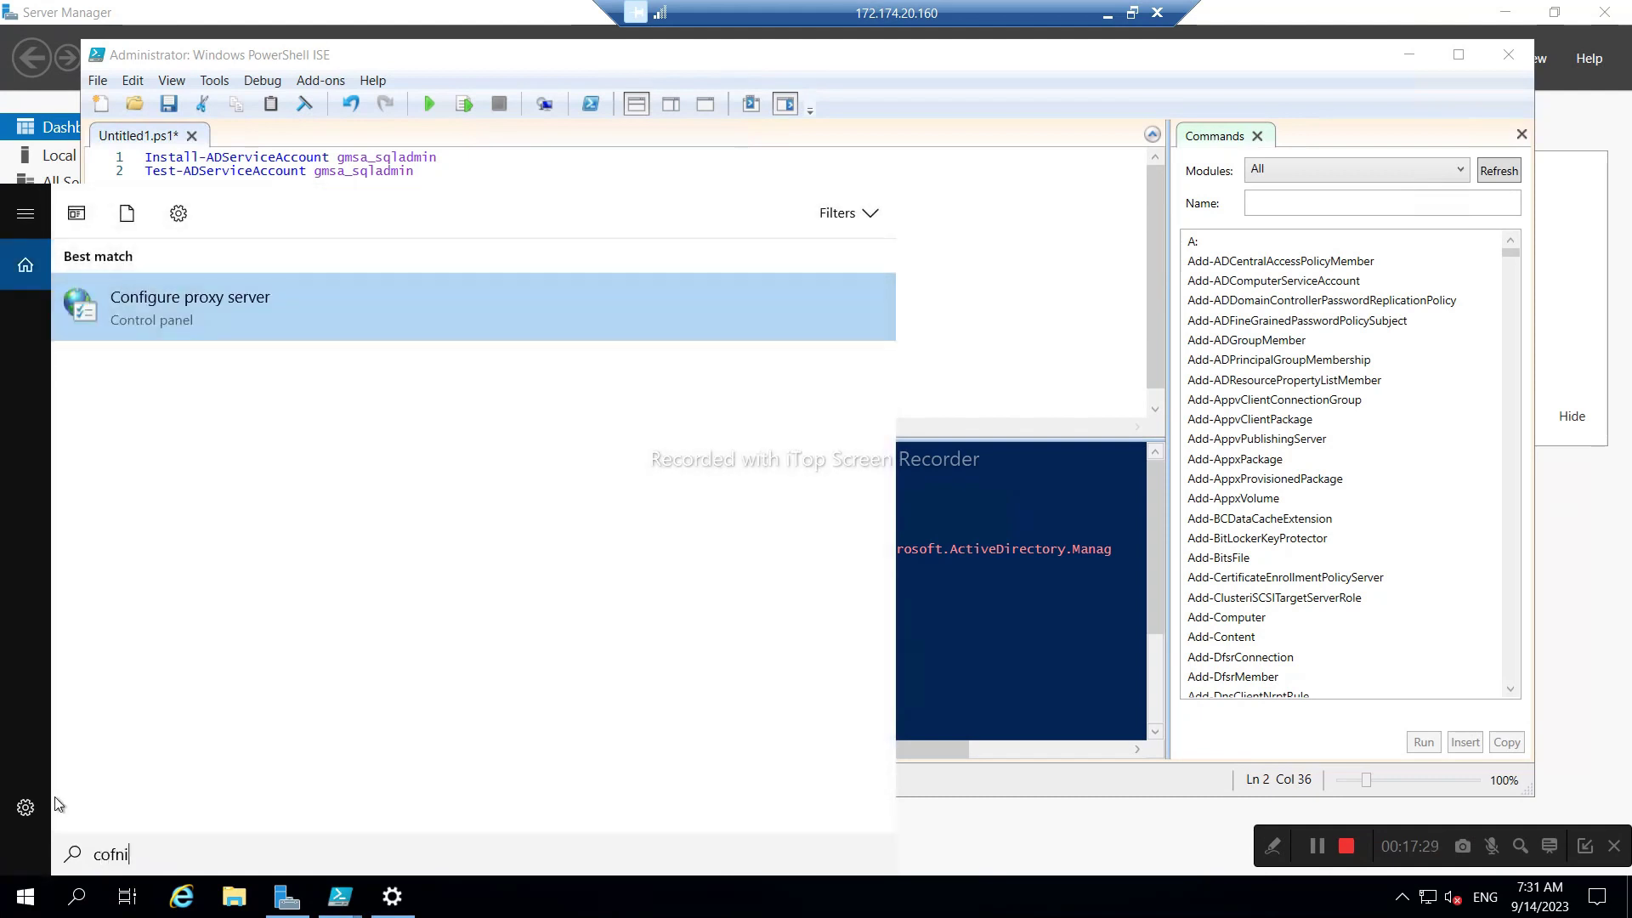
key("BackSpace")
key("BackSpace")
key("BackSpace")
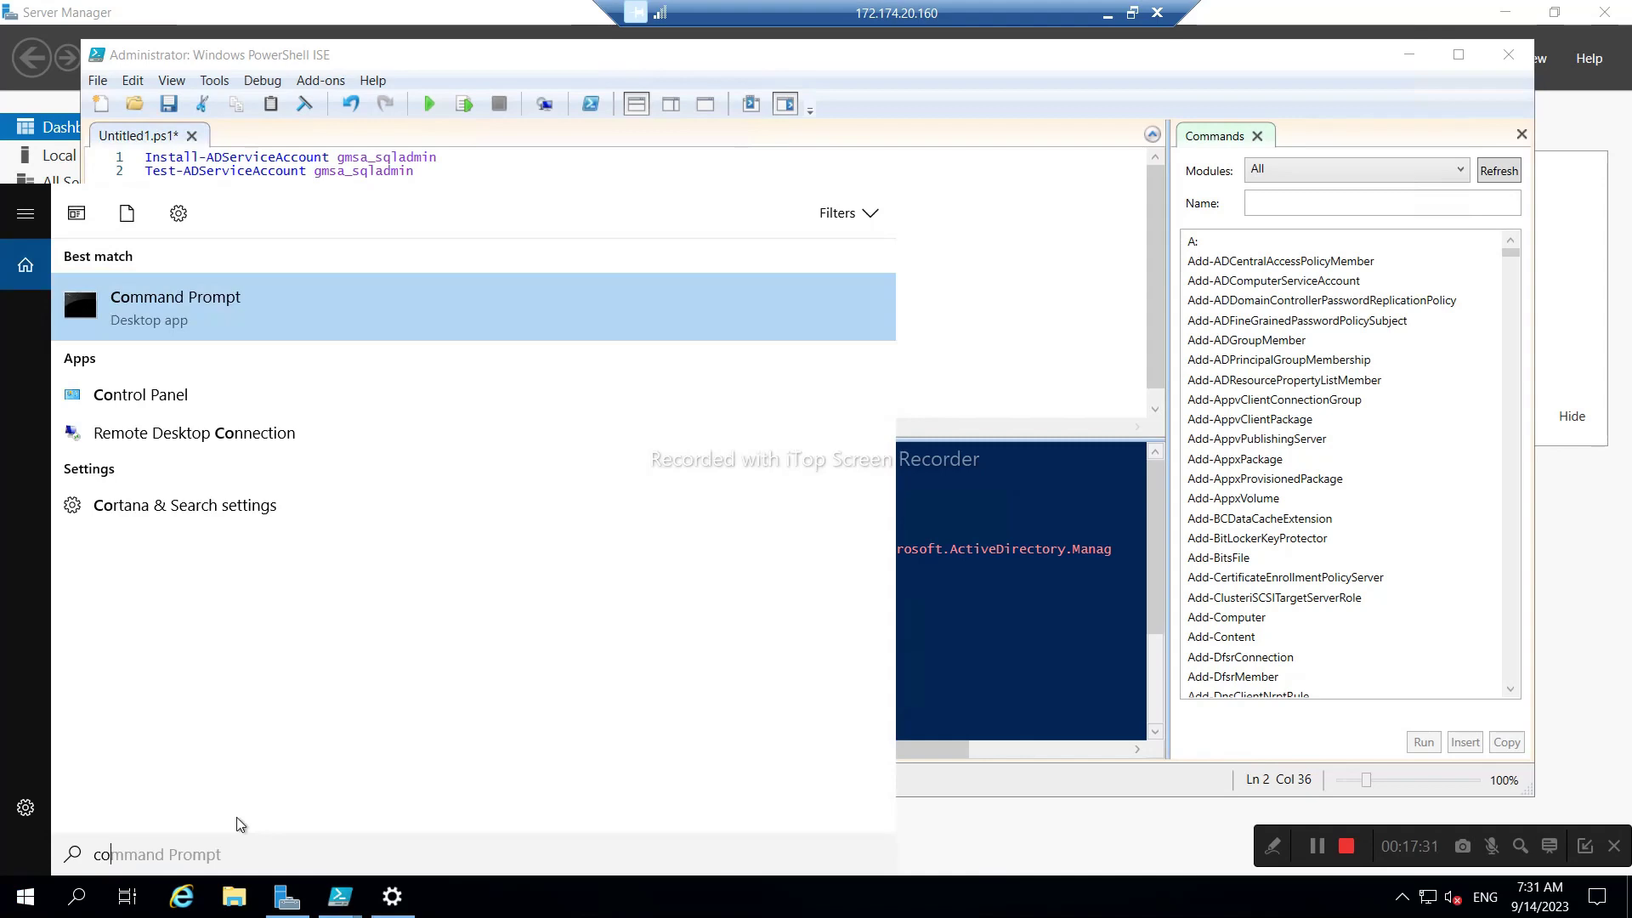
type("nfi")
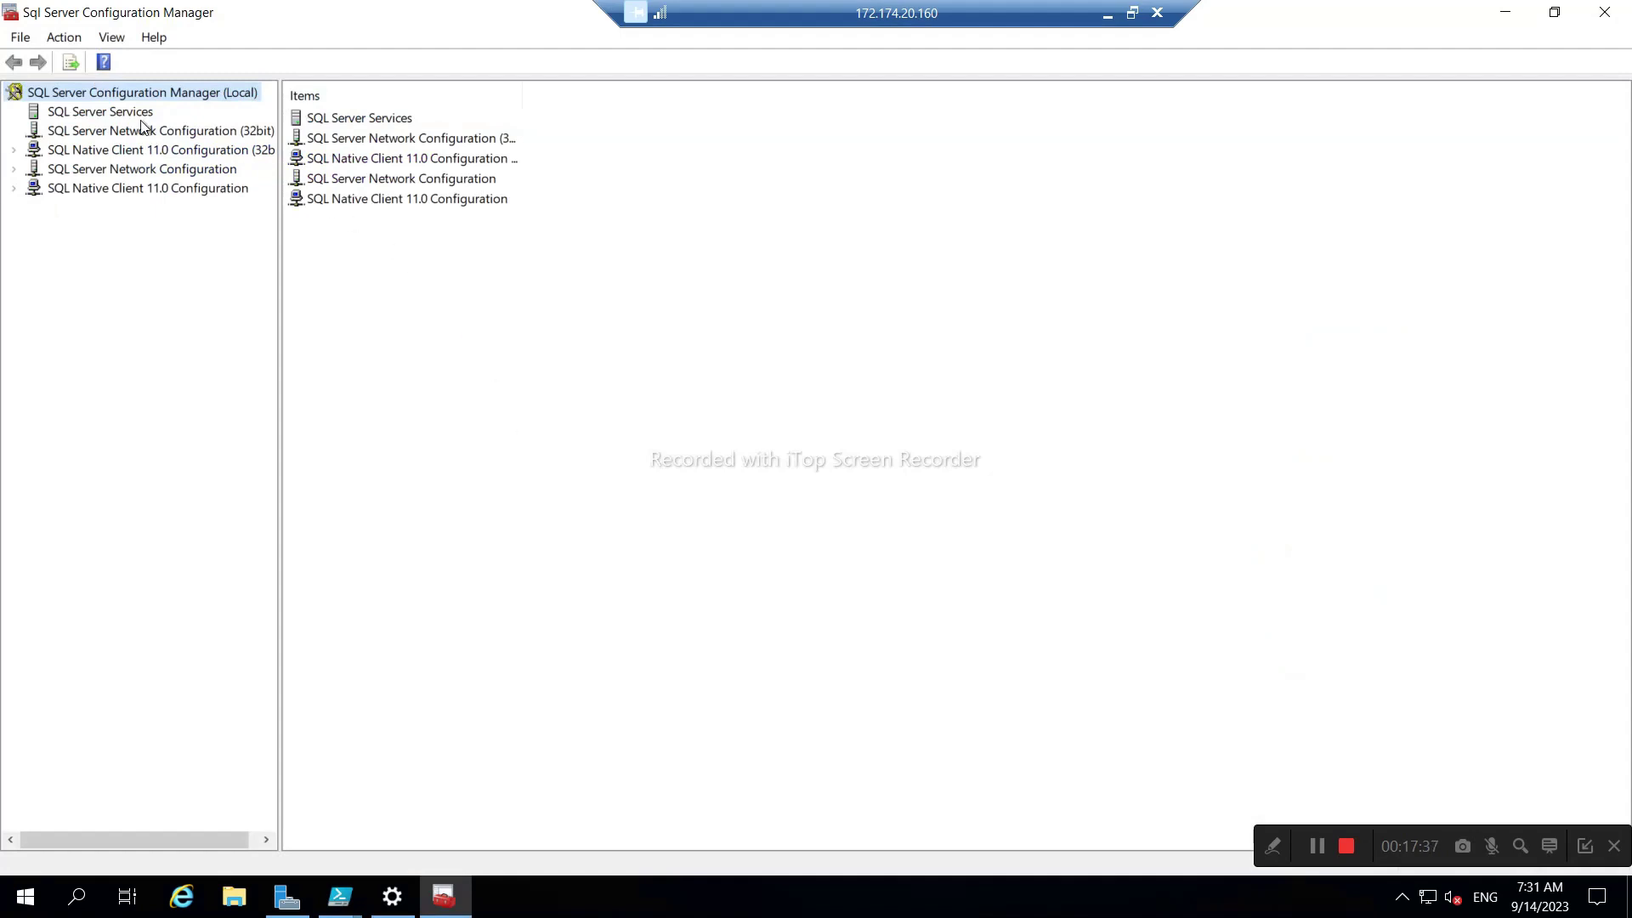
left_click(140, 119)
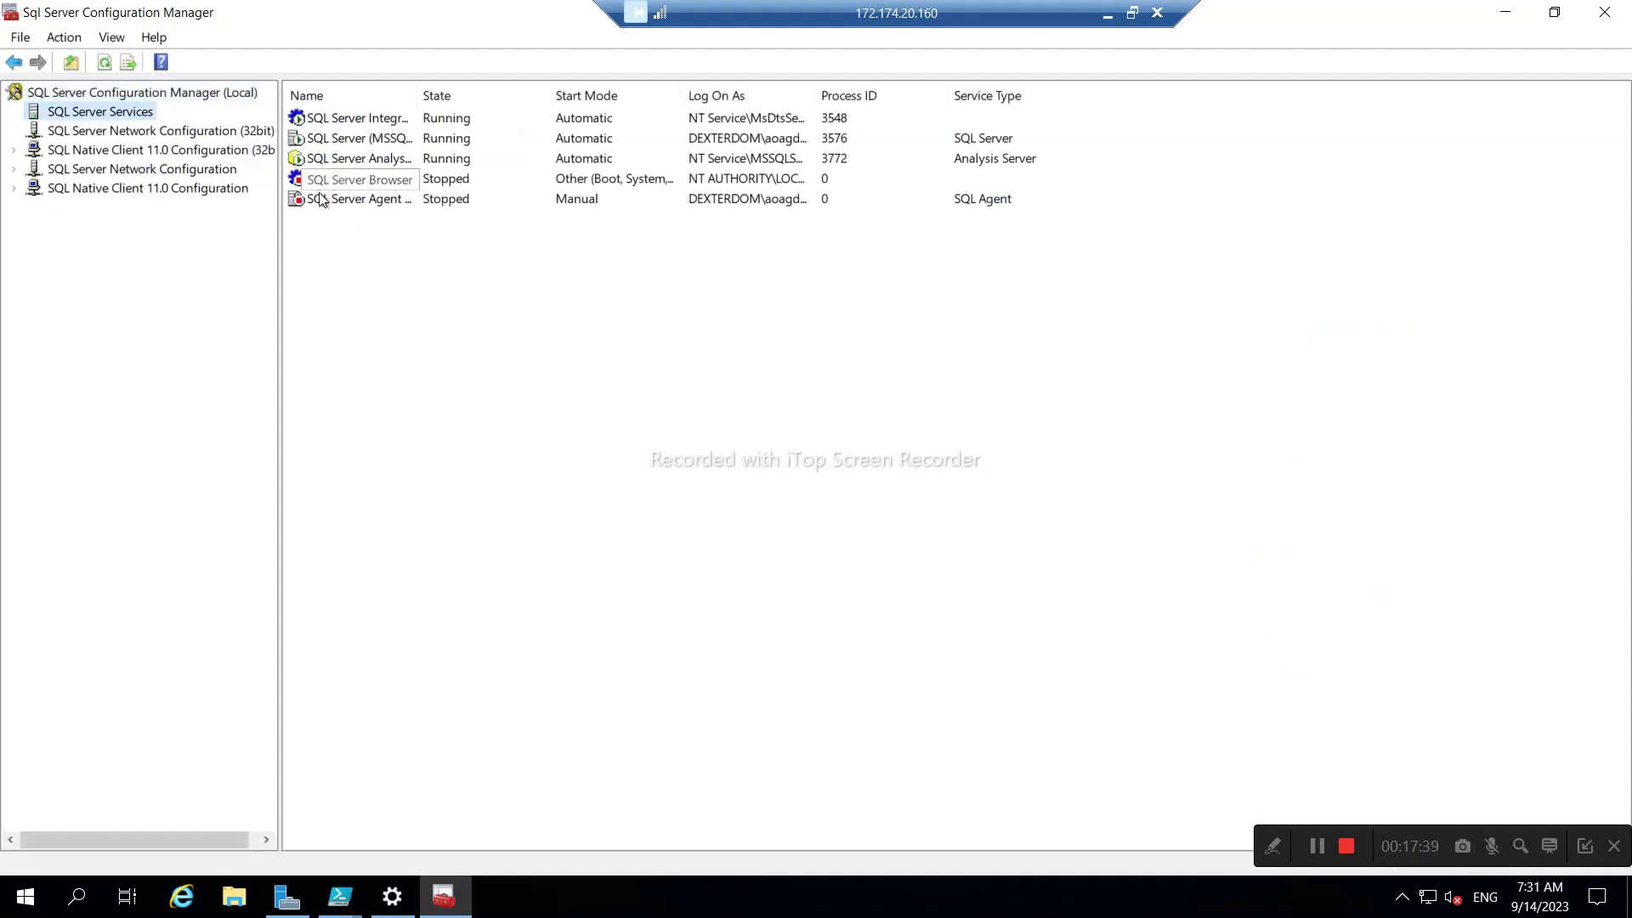
- Open Node2's SQL Server (MSSQLSERVER) log-on account selection, enter gmsa_sqladmin as the object name and set the search location to Entire Directory
double_click(330, 138)
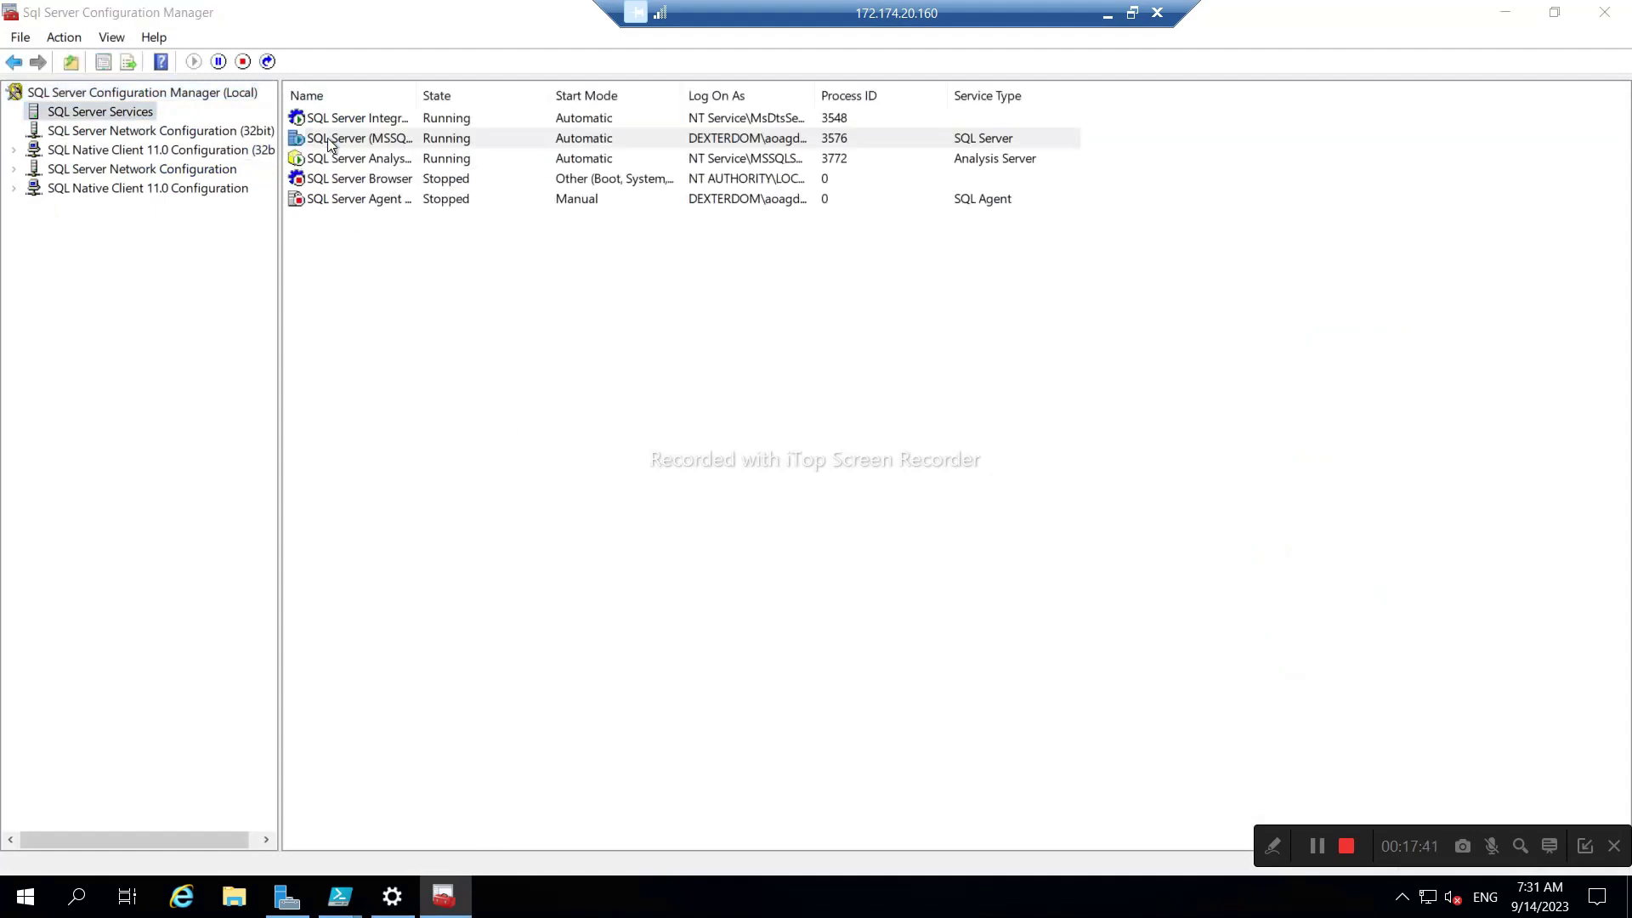
left_click(952, 387)
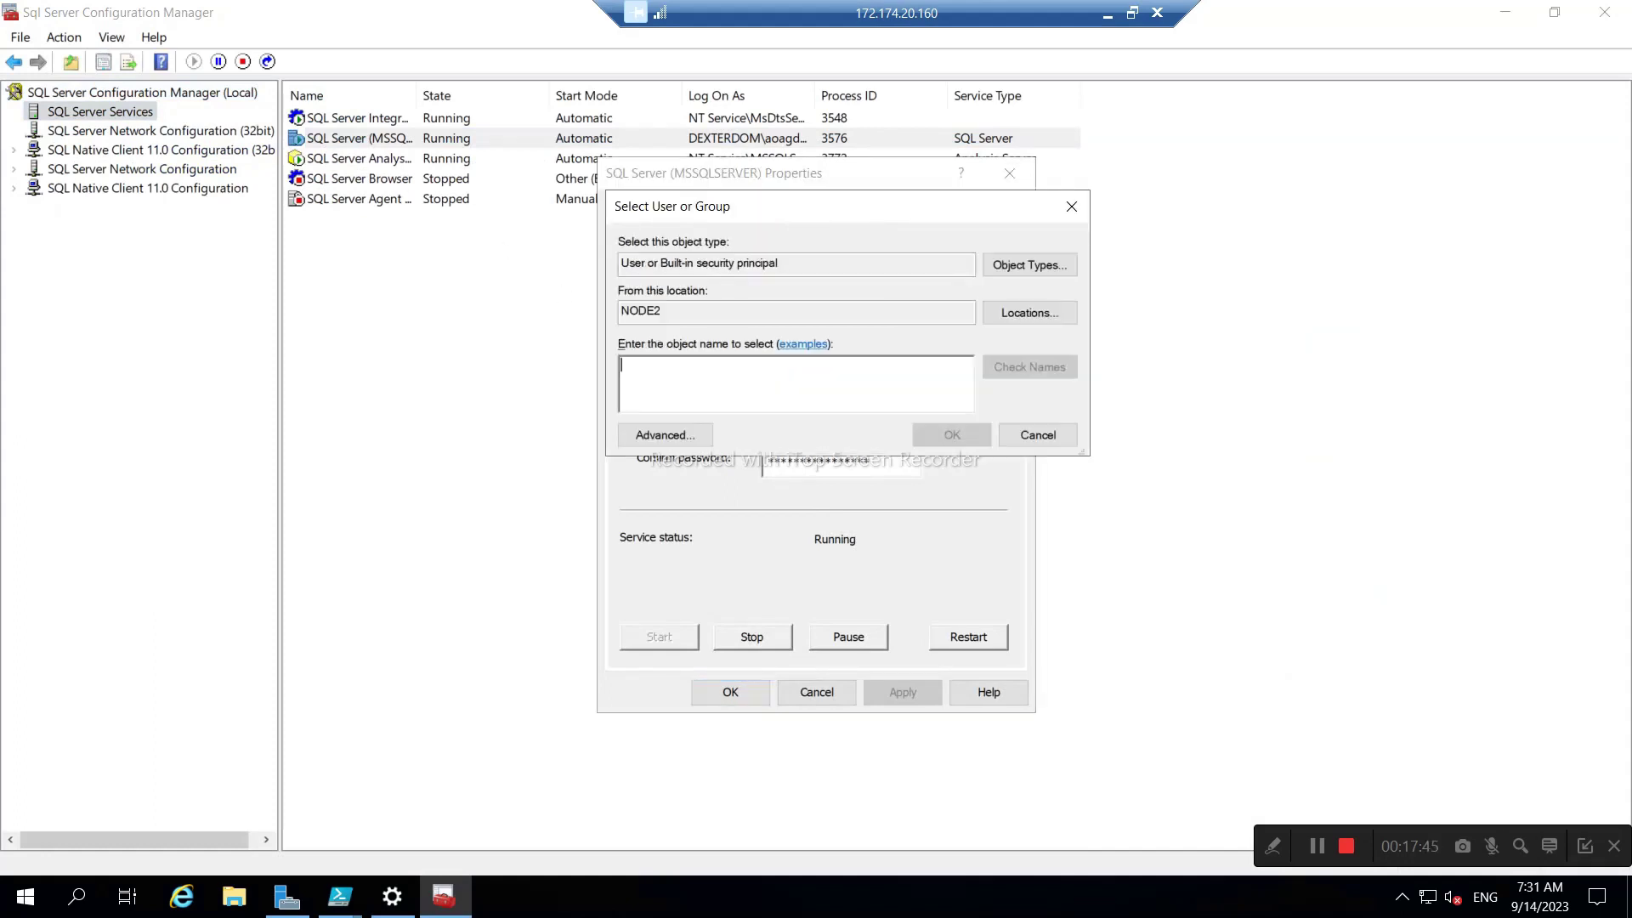
type("gmsa_sqladmin")
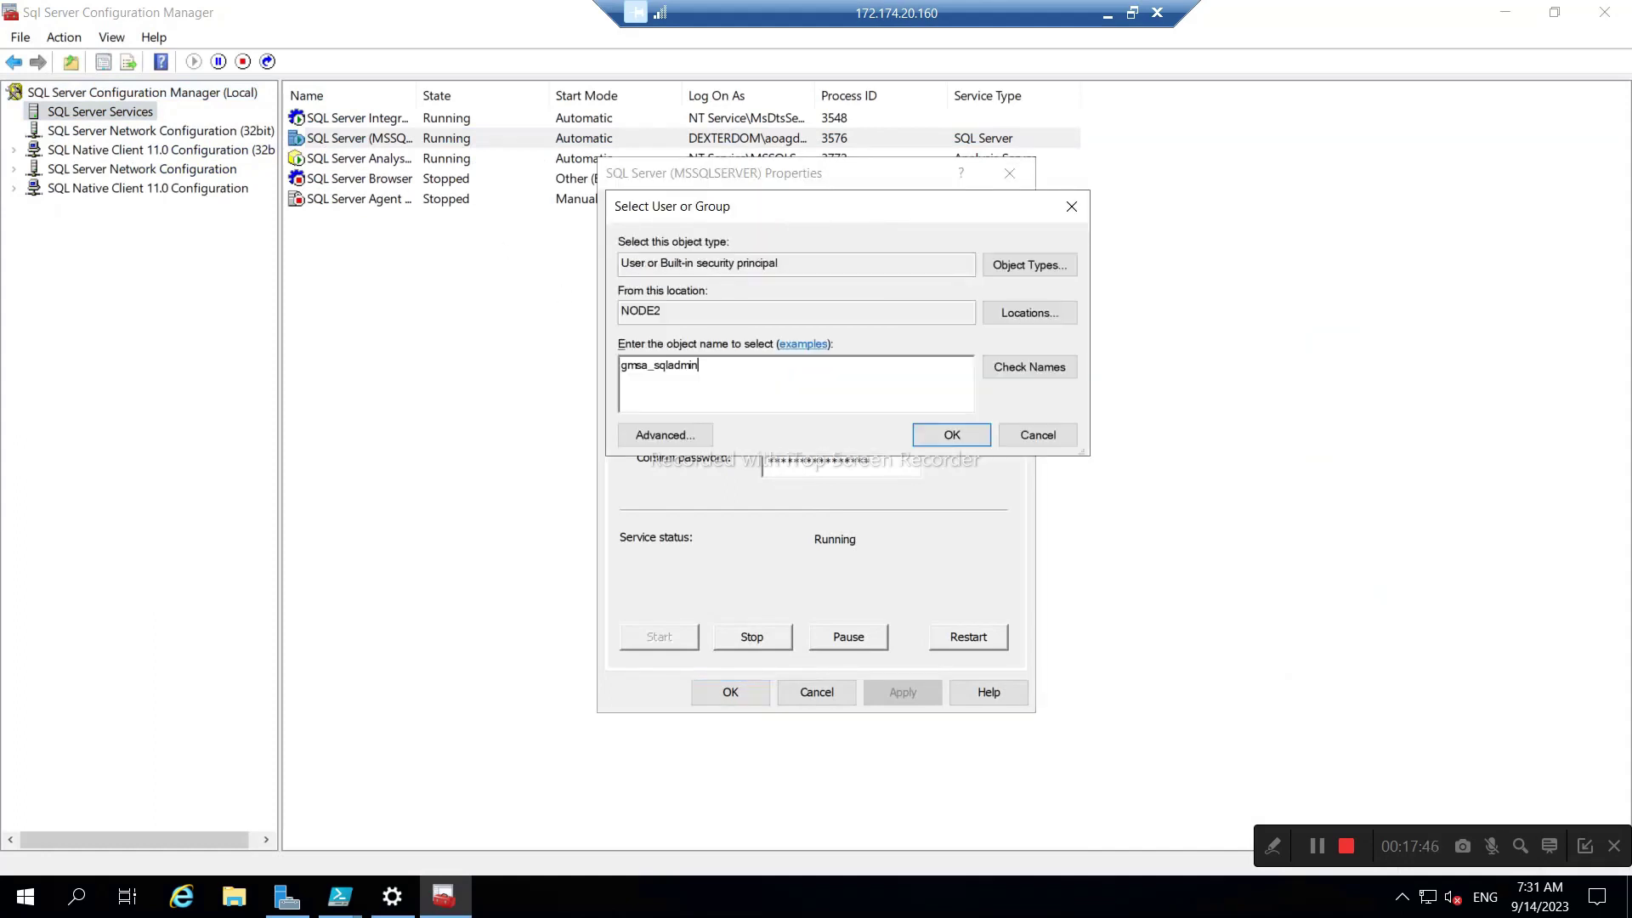
left_click(1014, 313)
left_click(661, 347)
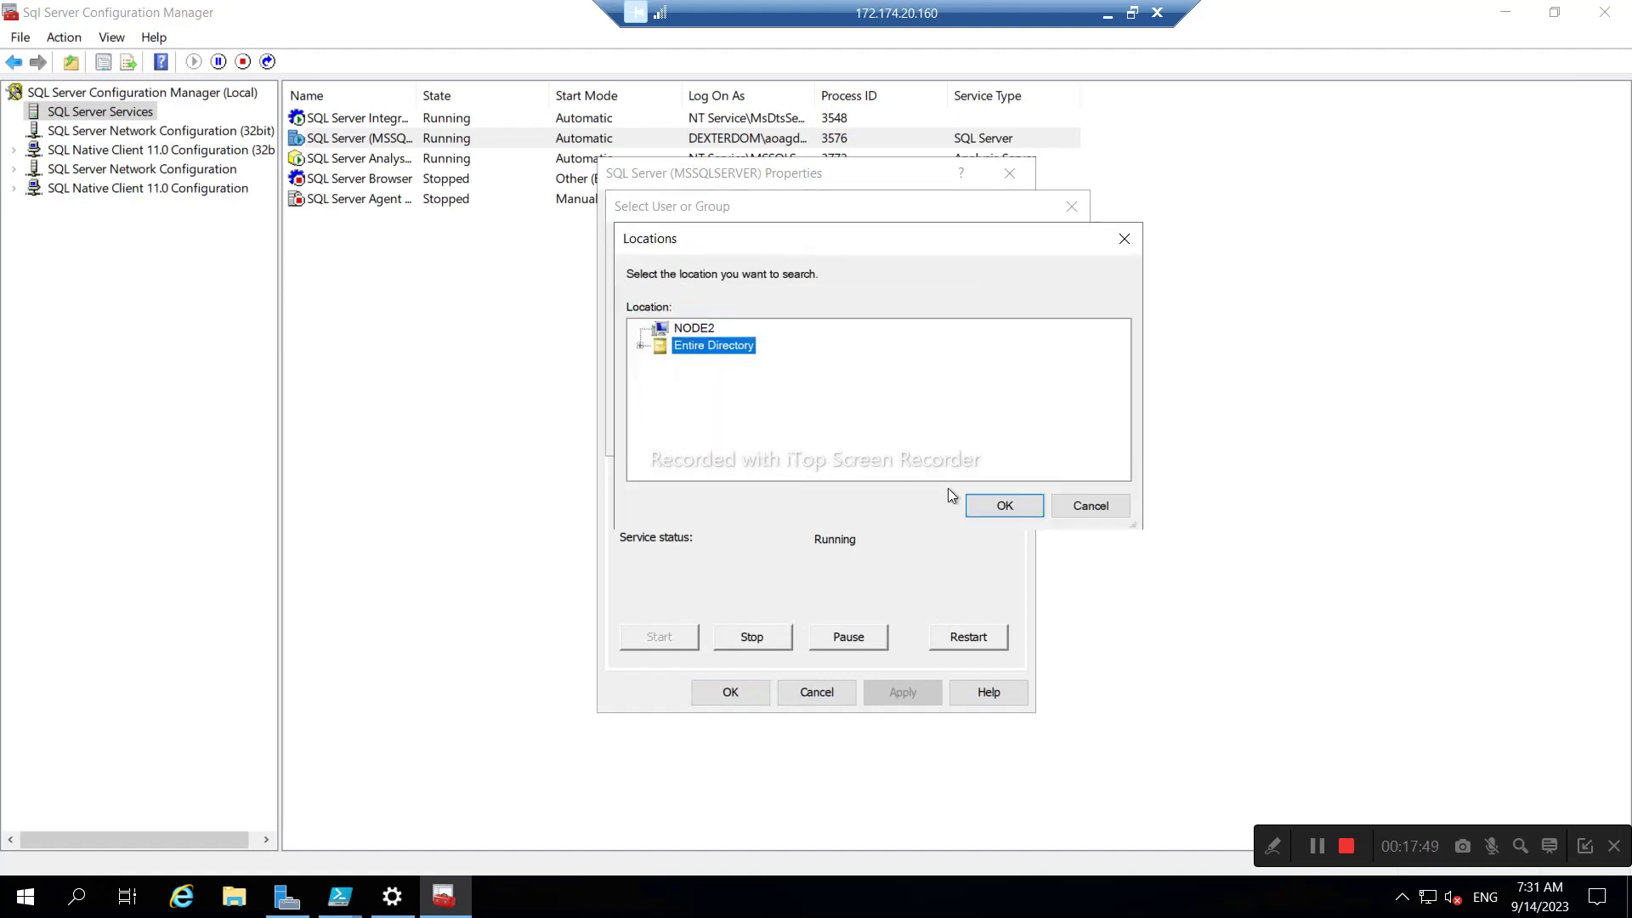
left_click(983, 507)
- Include Service Accounts and exclude Users from the object types for the Node2 account search
left_click(1012, 261)
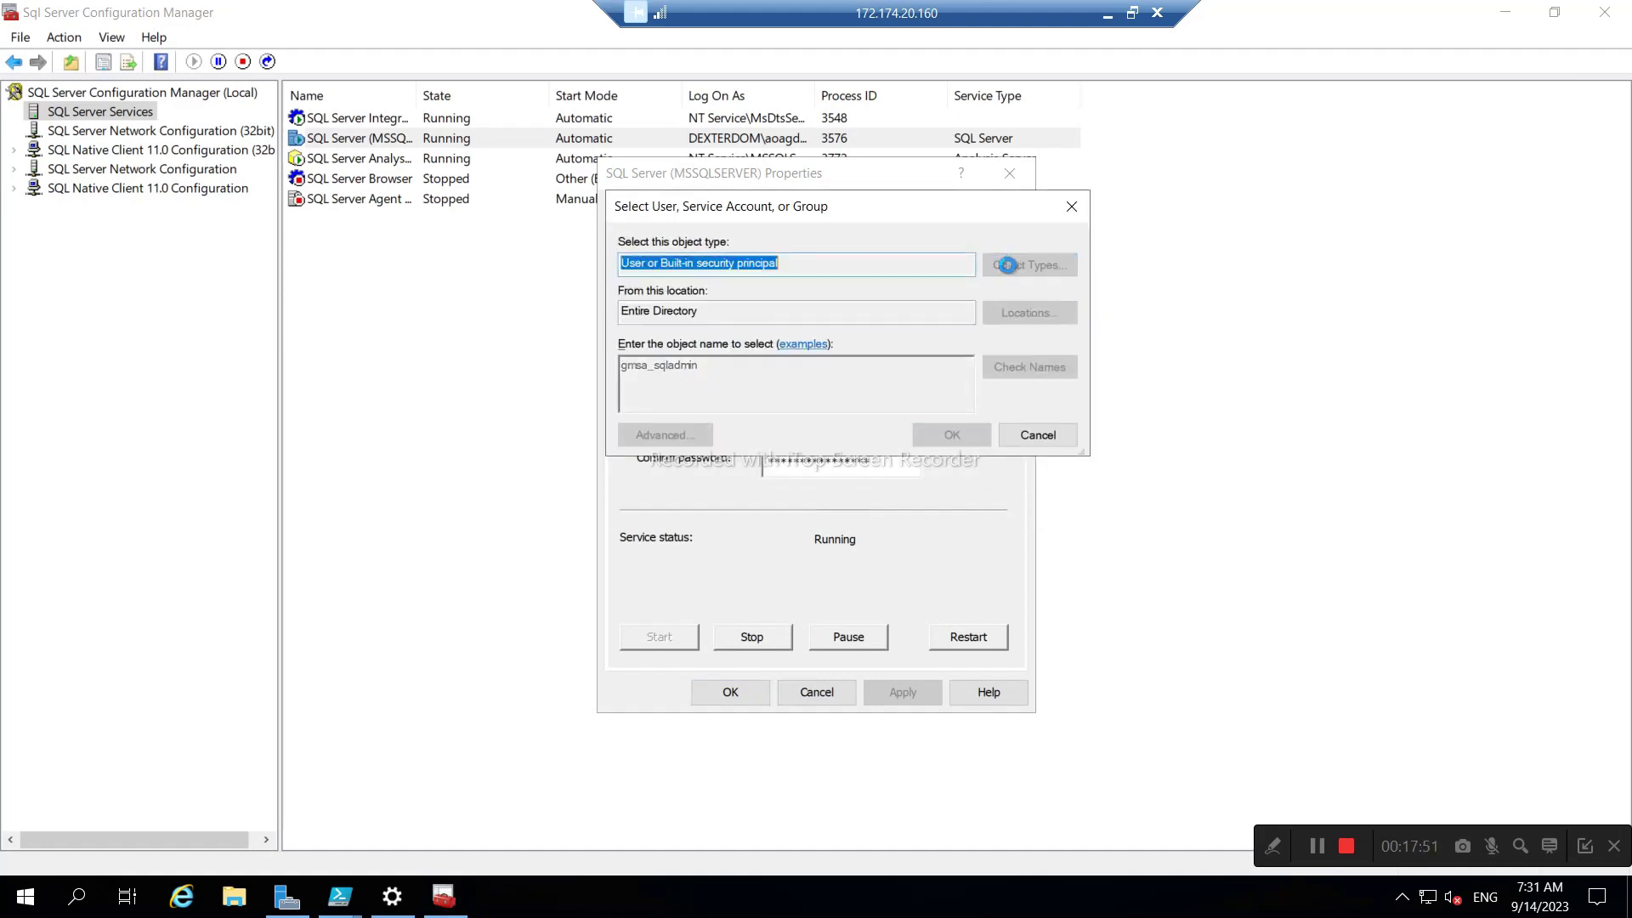
left_click(639, 348)
left_click(639, 366)
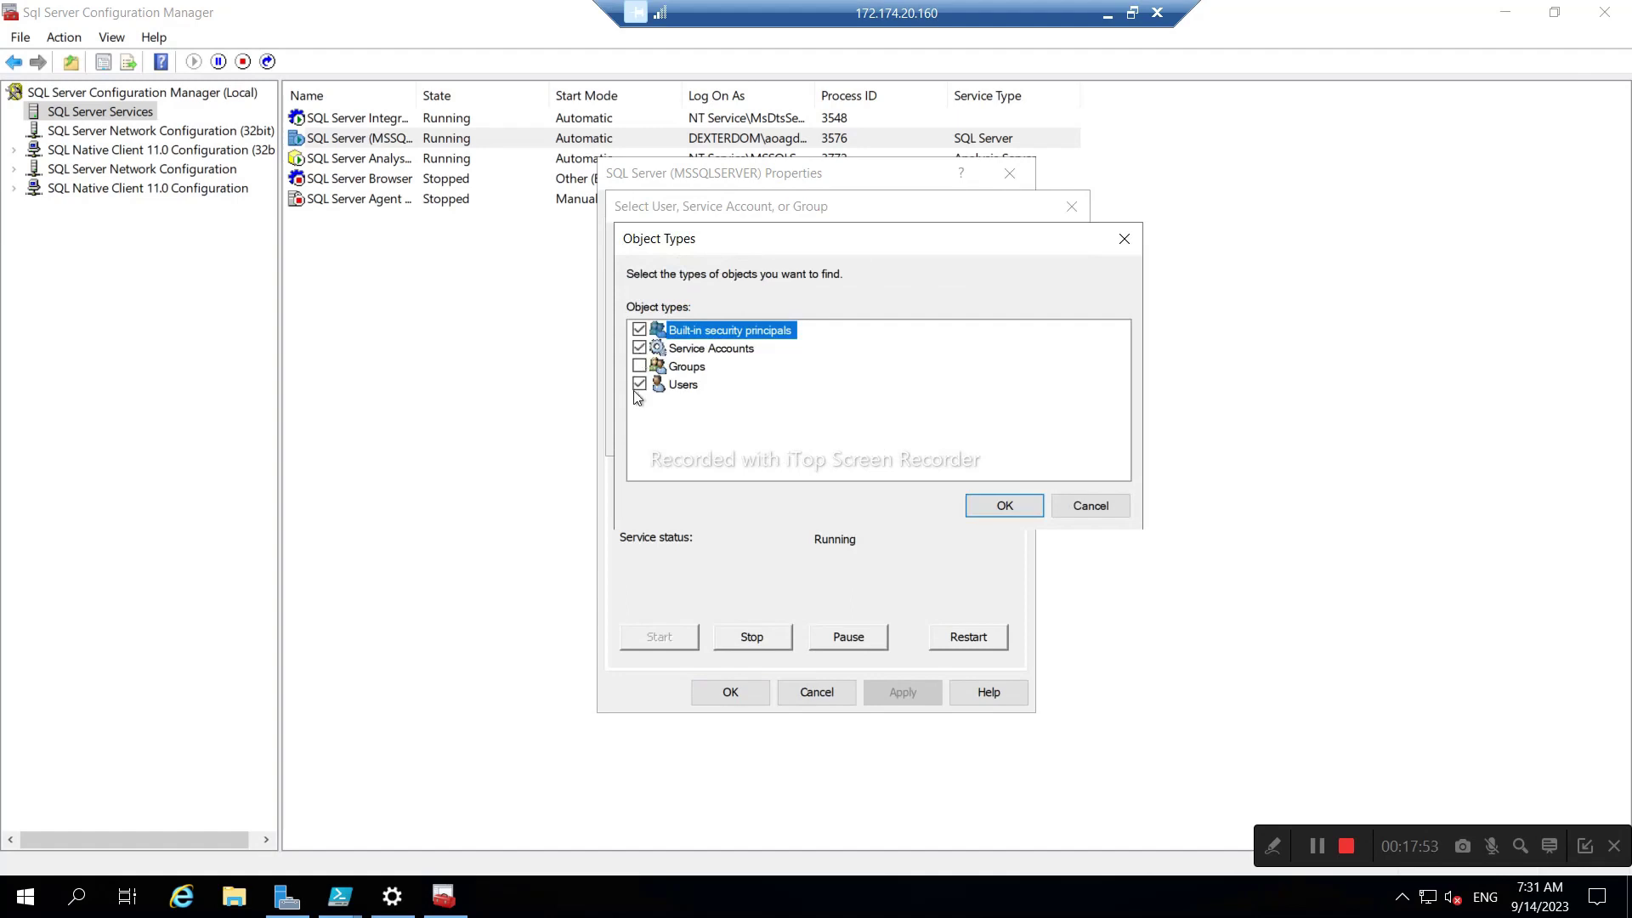
left_click(639, 384)
left_click(1015, 508)
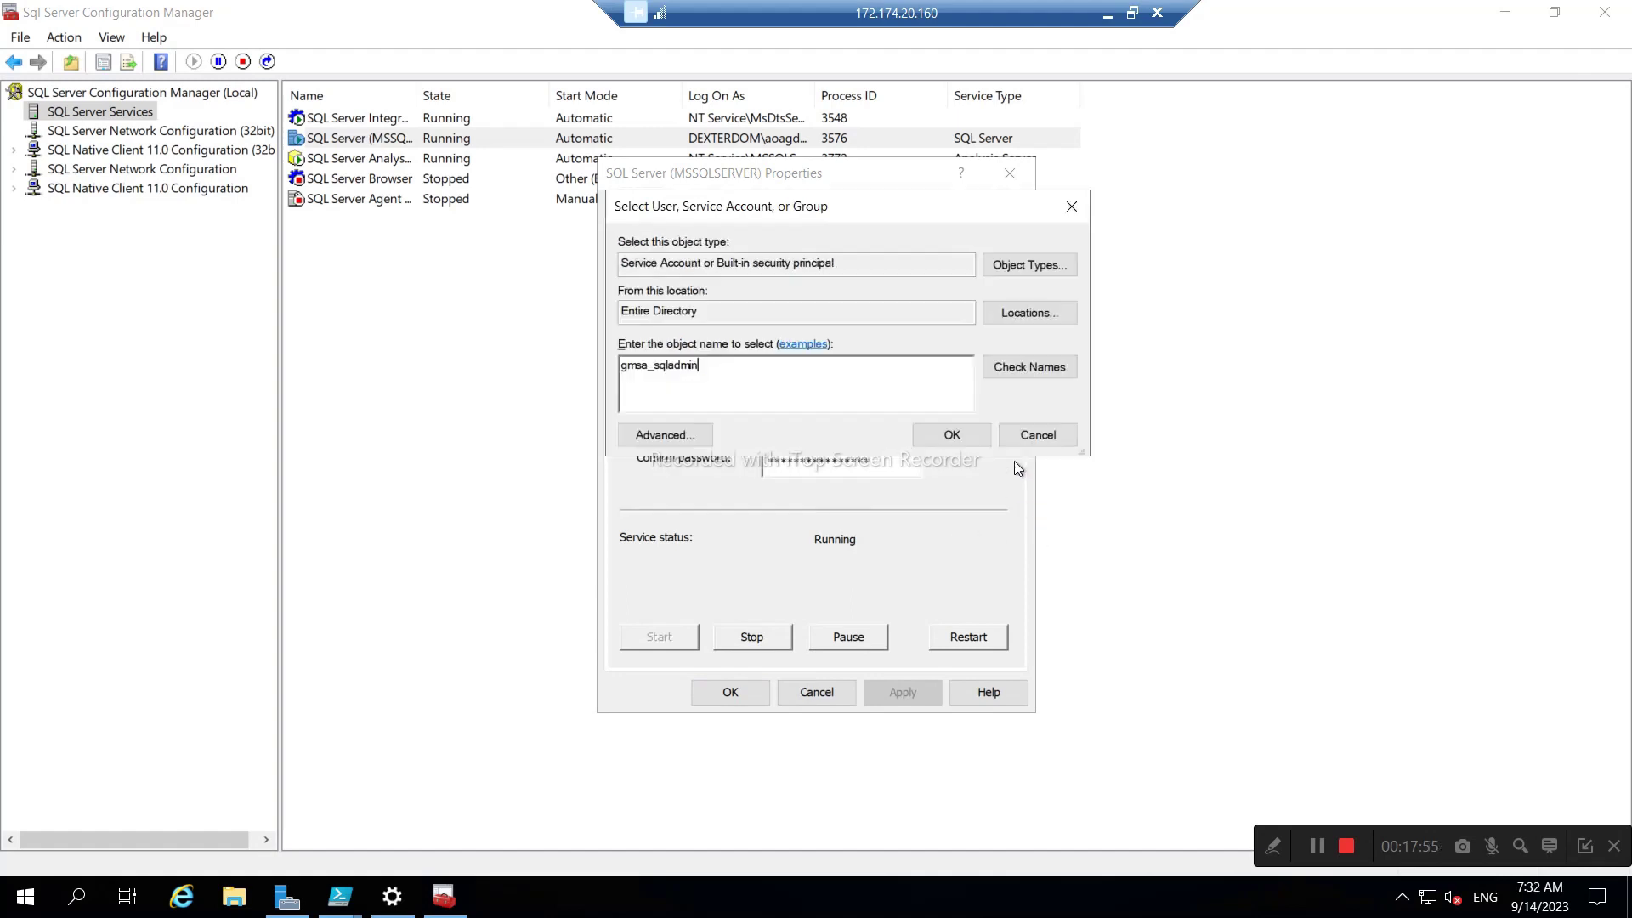
- Try to apply the gmsa_sqladmin service account as the log-on account of Node2's SQL Server (MSSQLSERVER) service
left_click(1018, 374)
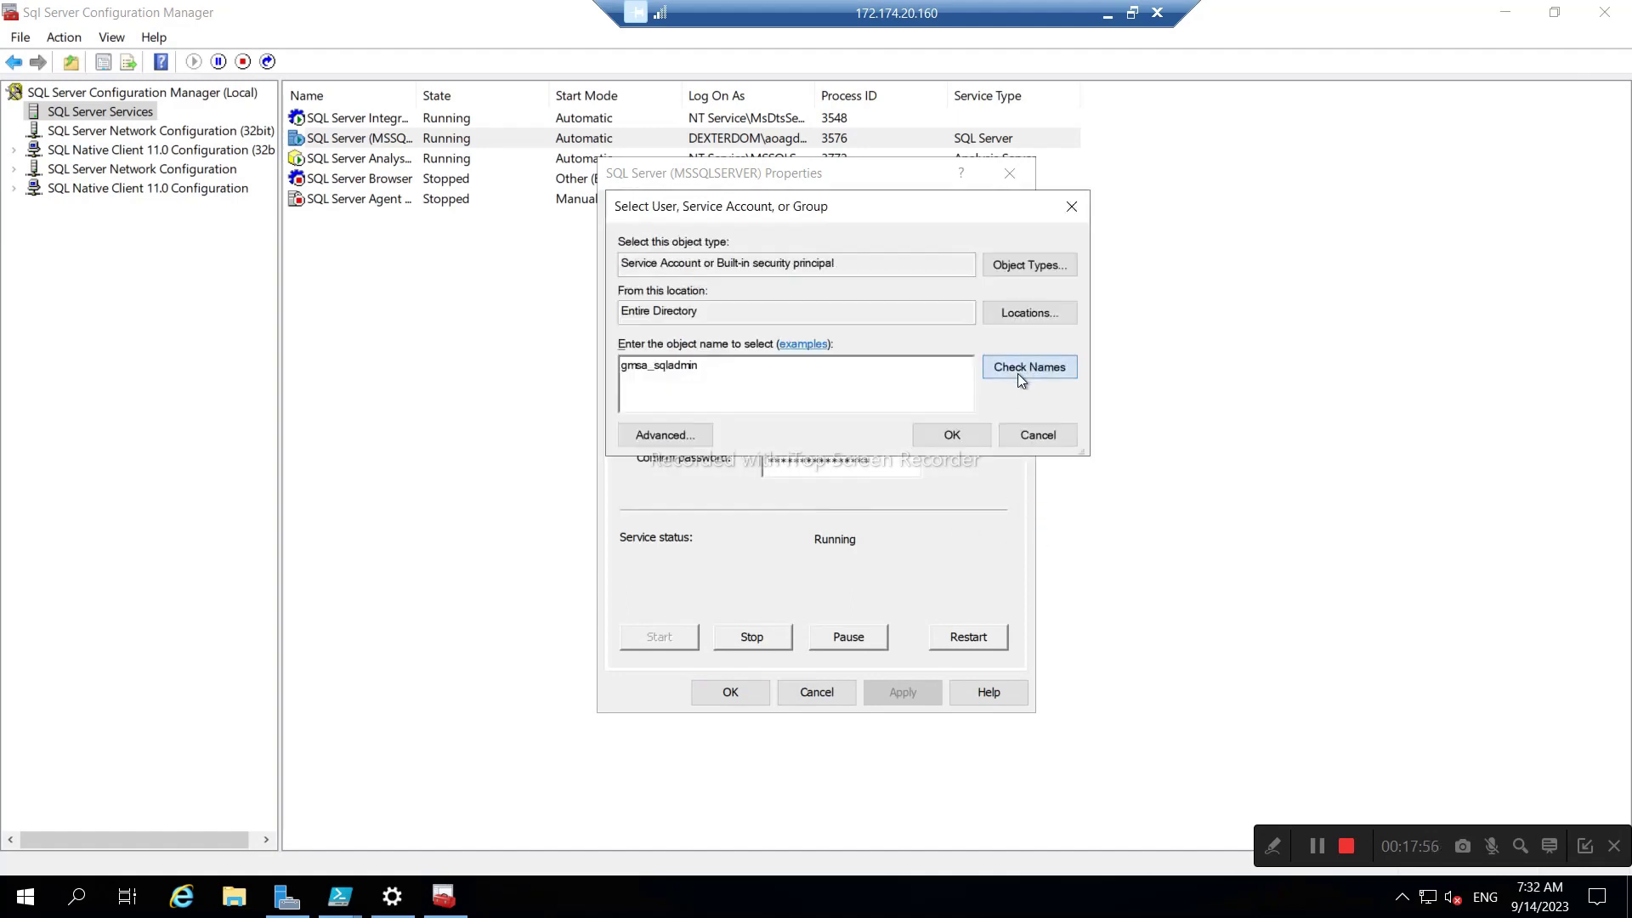
left_click(962, 434)
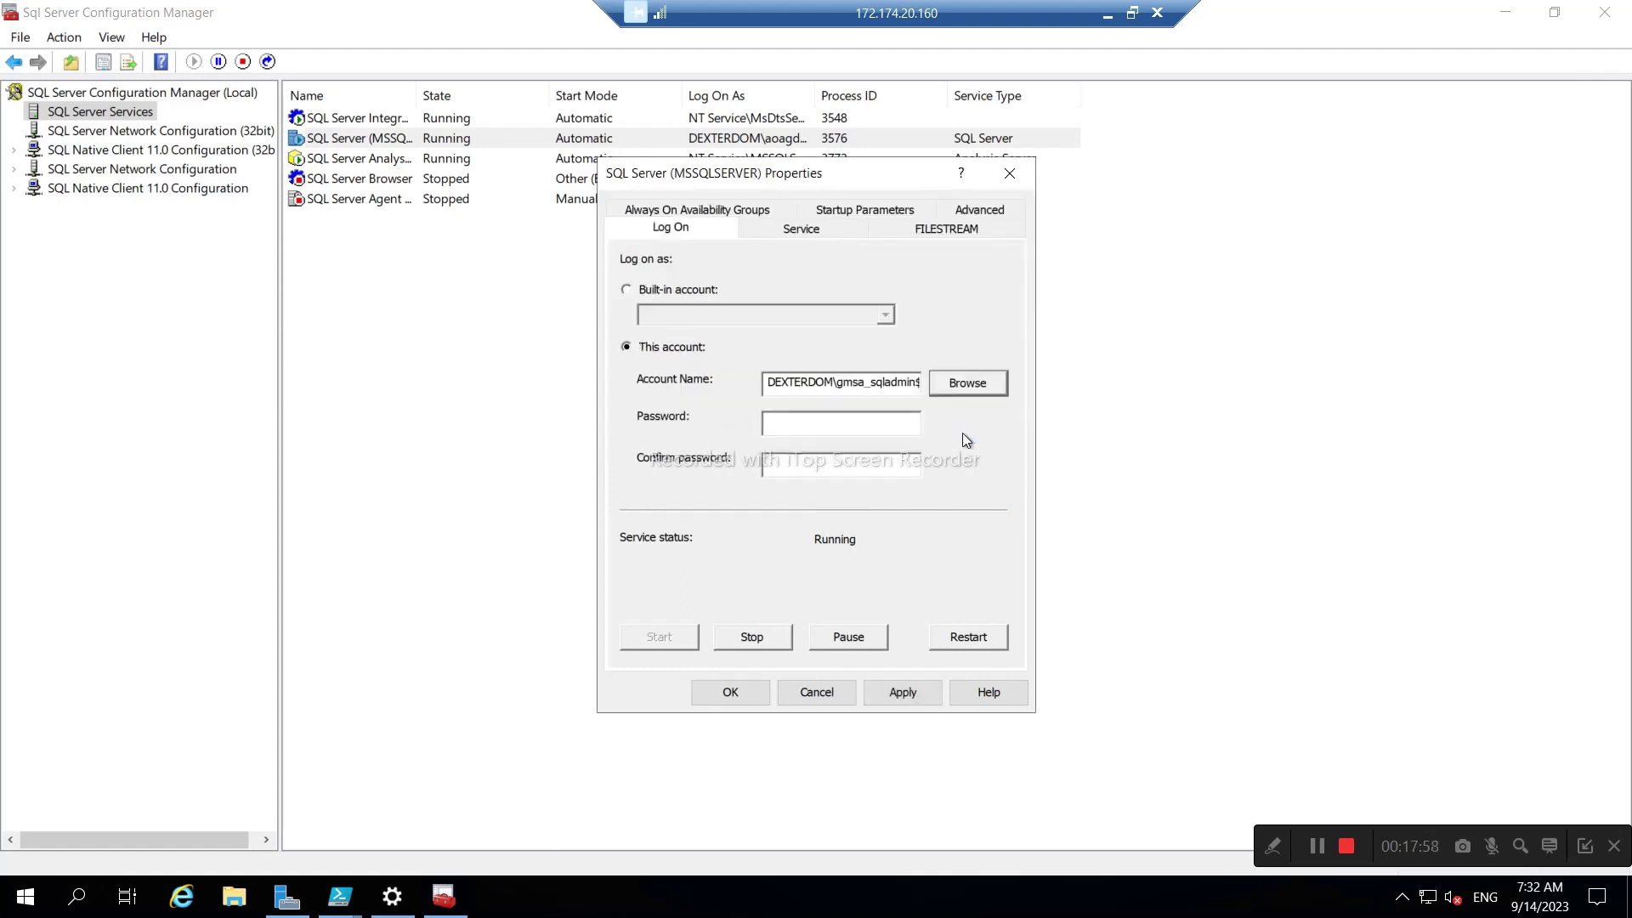
left_click(918, 692)
left_click(889, 603)
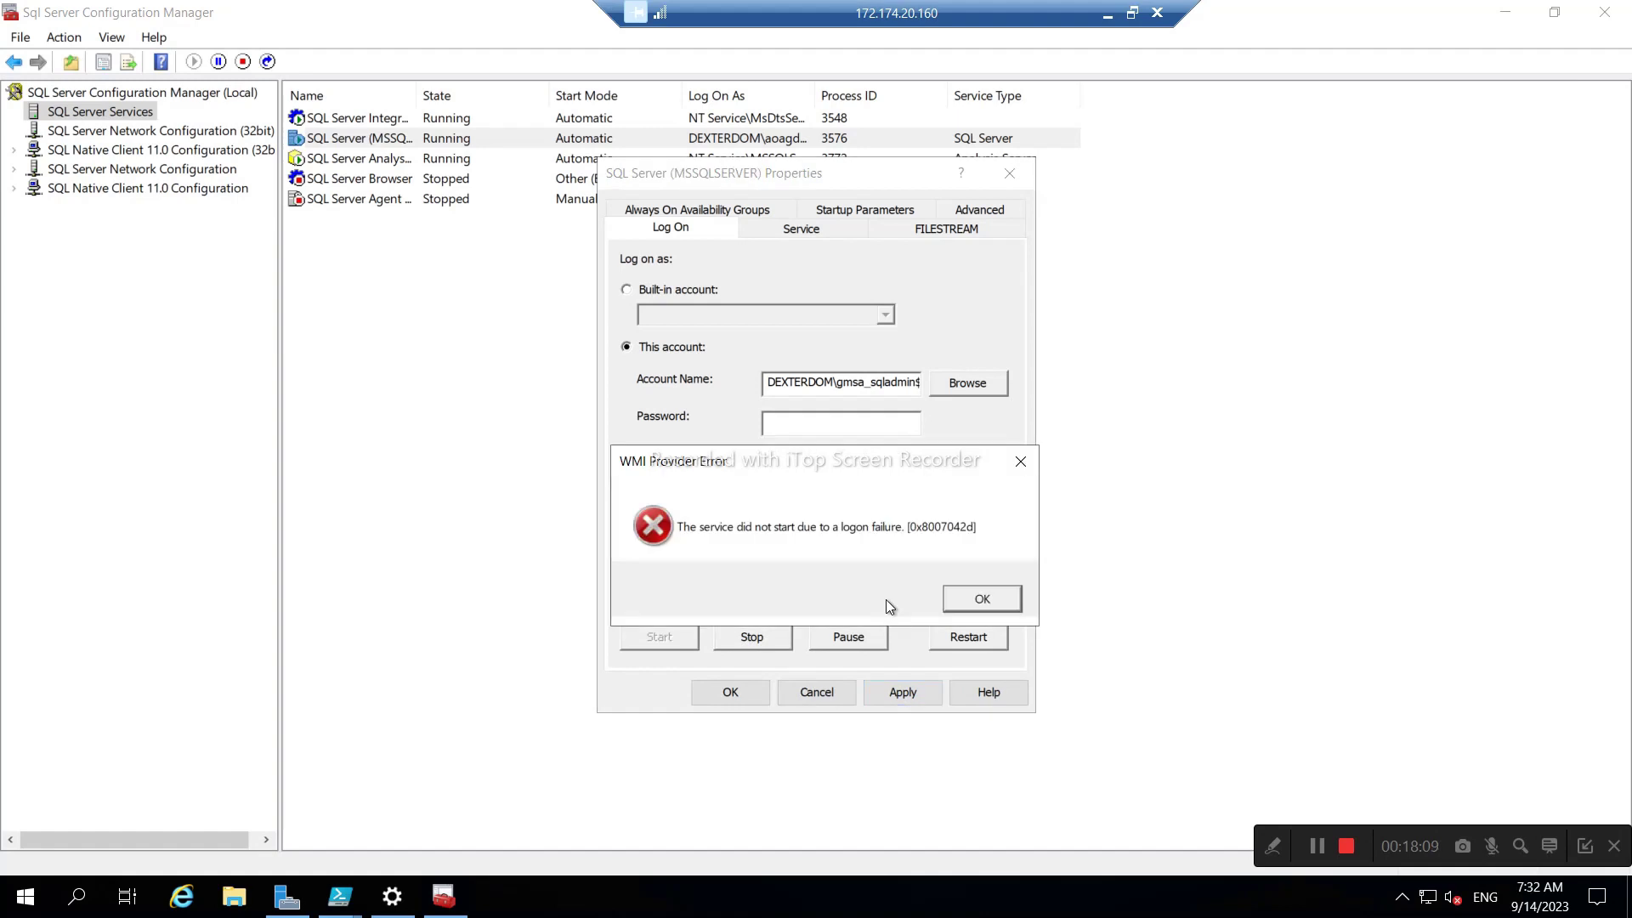
left_click(1002, 600)
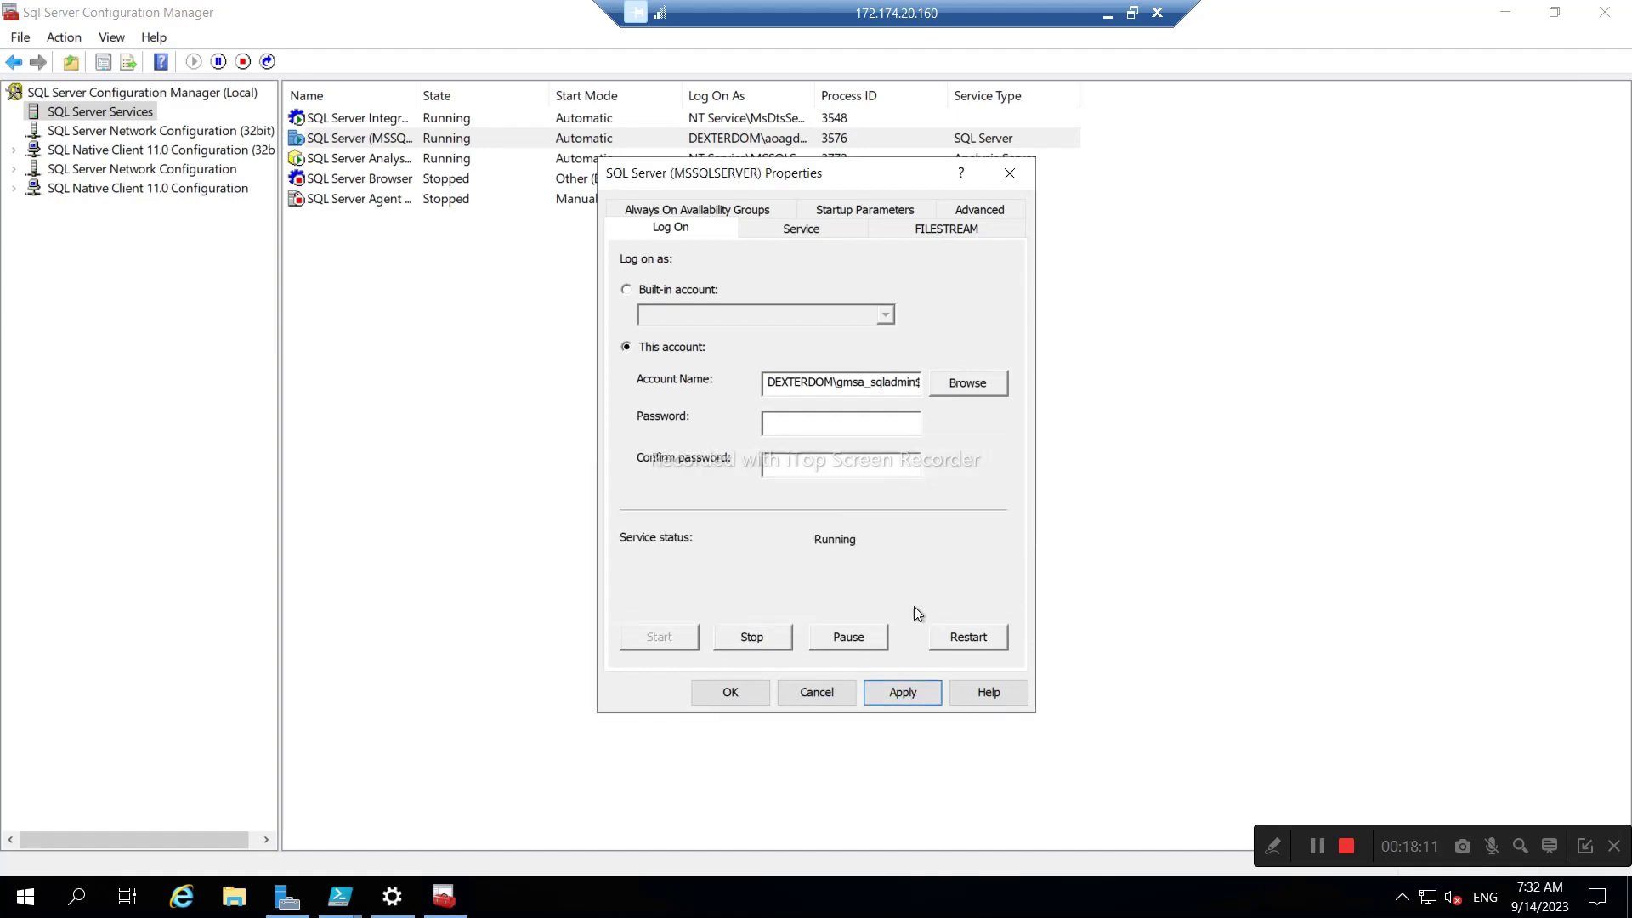
- Try to install and test the gmsa_sqladmin account on Node2 by running the Install-ADServiceAccount and Test-ADServiceAccount commands in PowerShell ISE
left_click(346, 905)
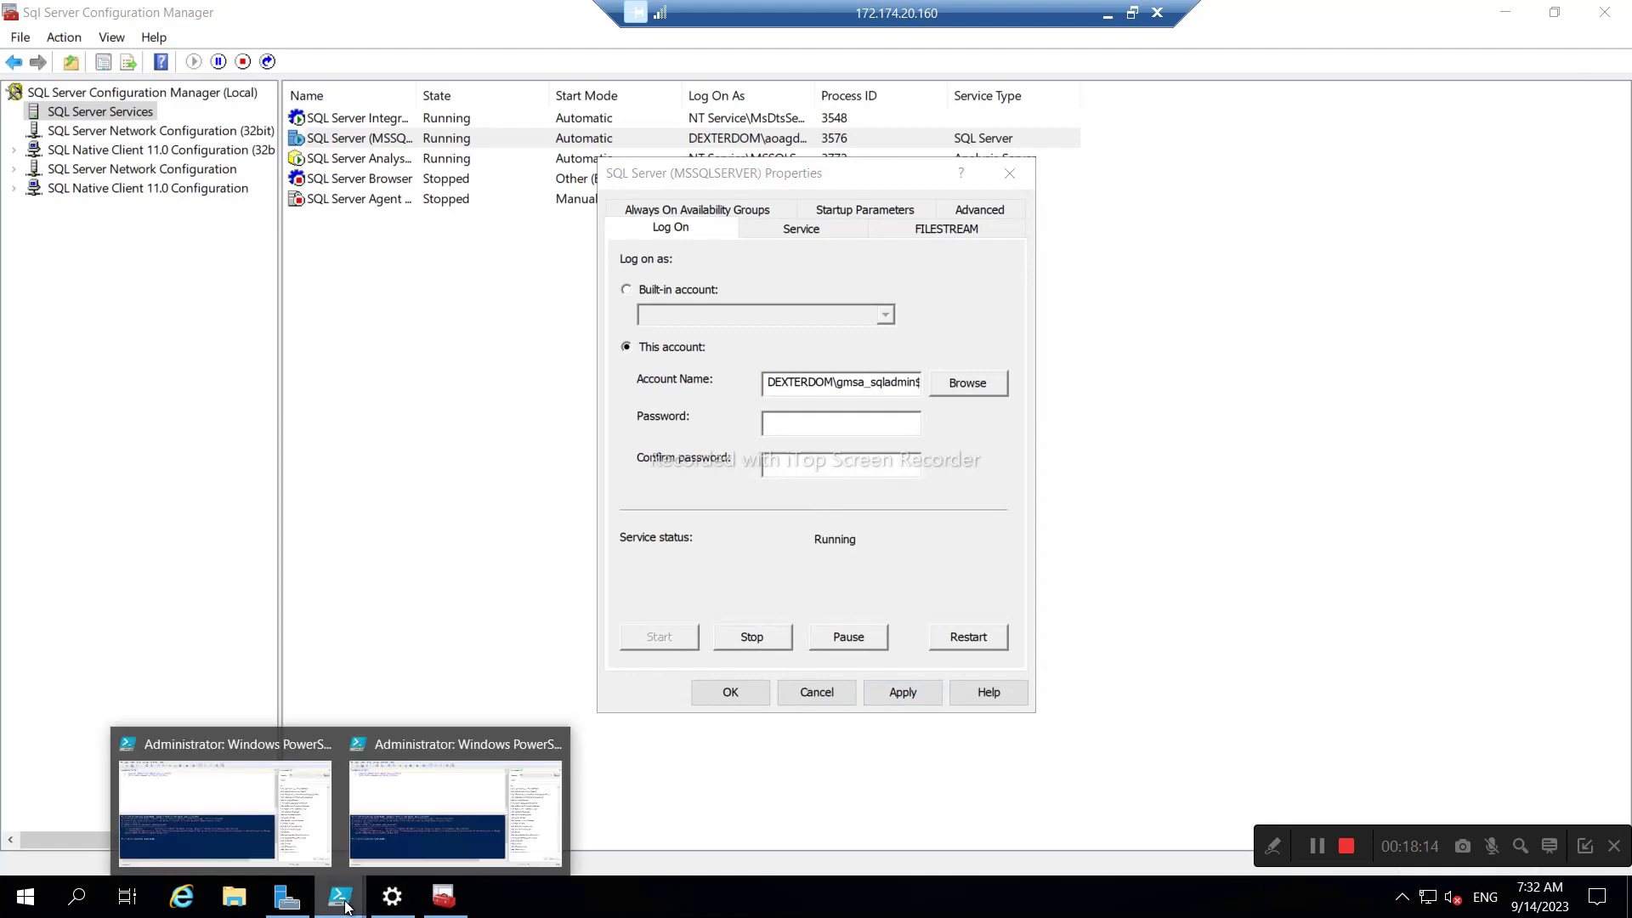
left_click(411, 814)
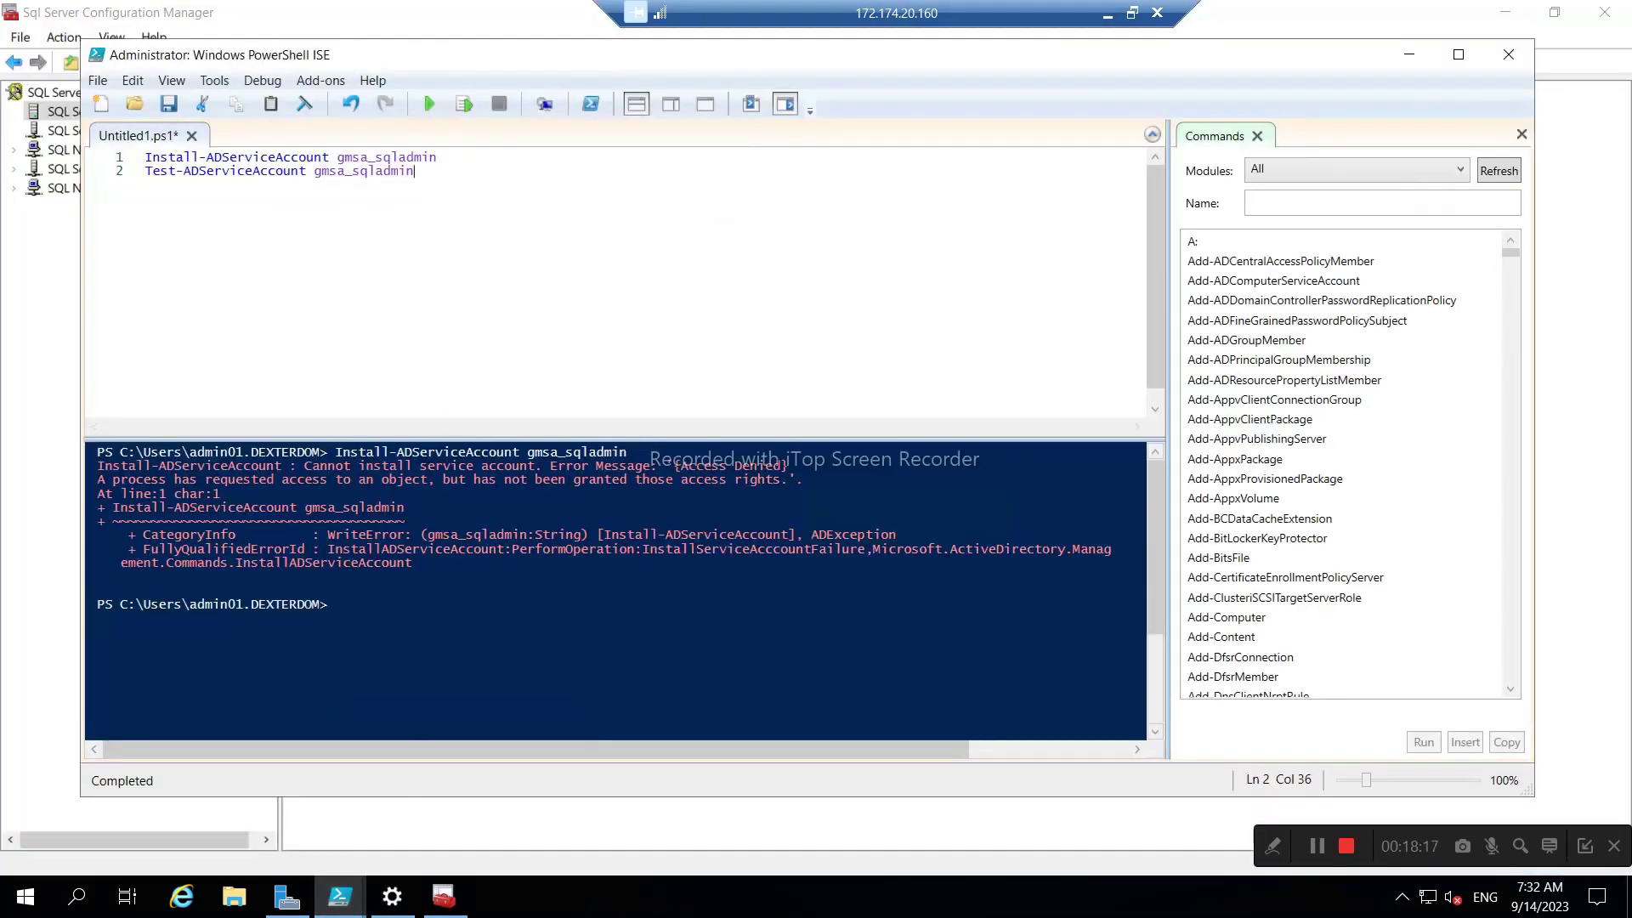
left_click(437, 157)
left_click_drag(437, 156, 144, 157)
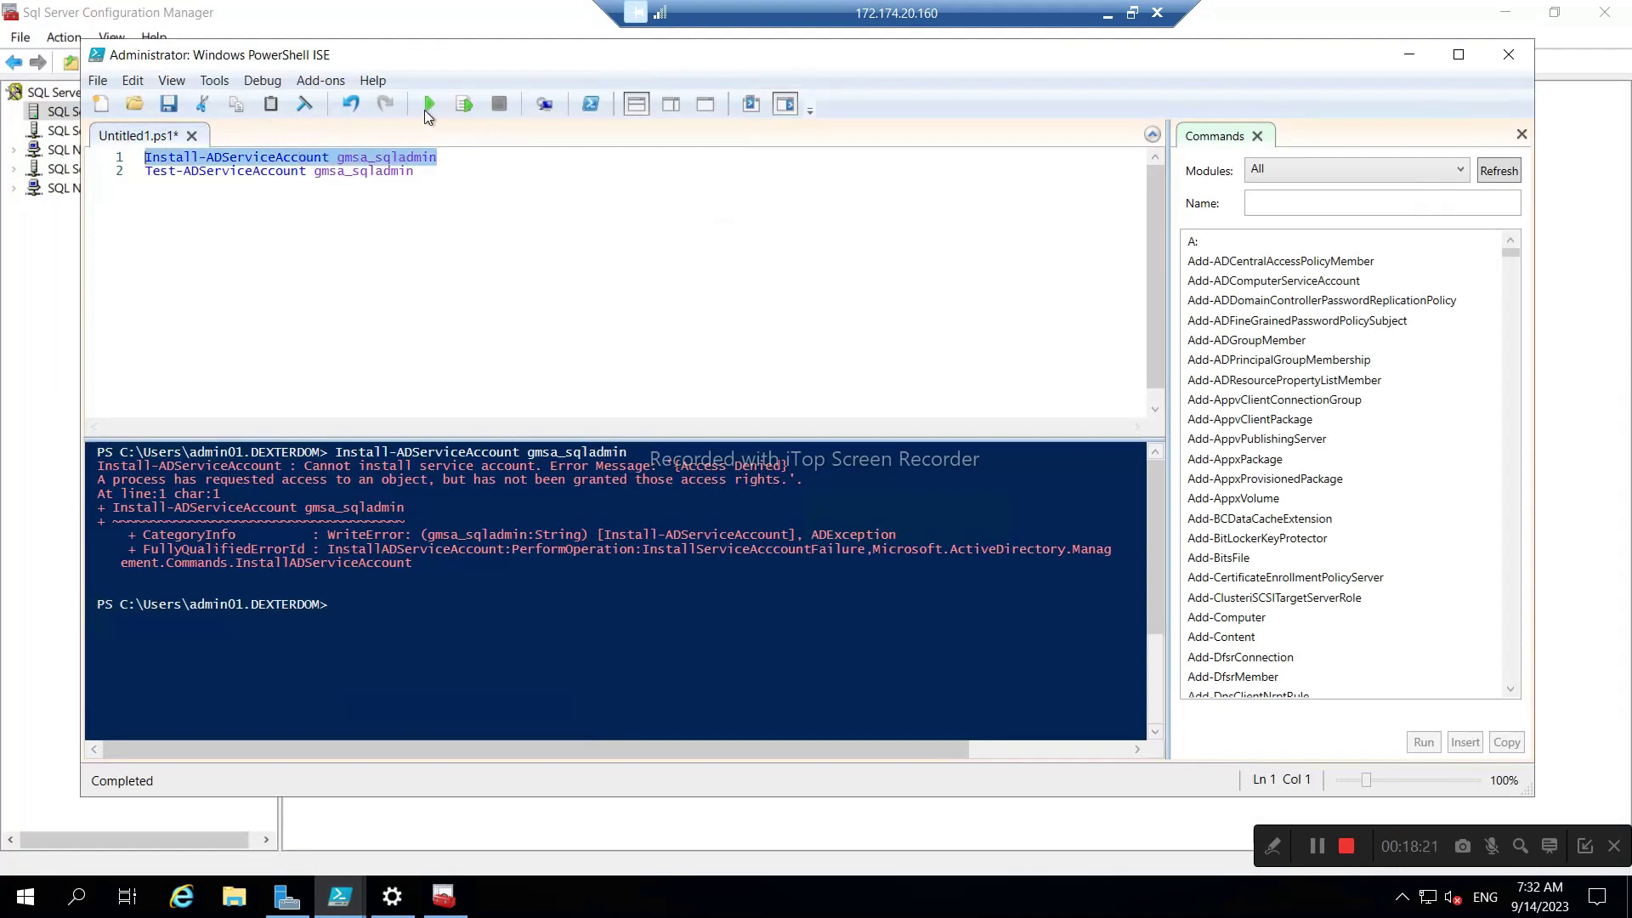
left_click(427, 106)
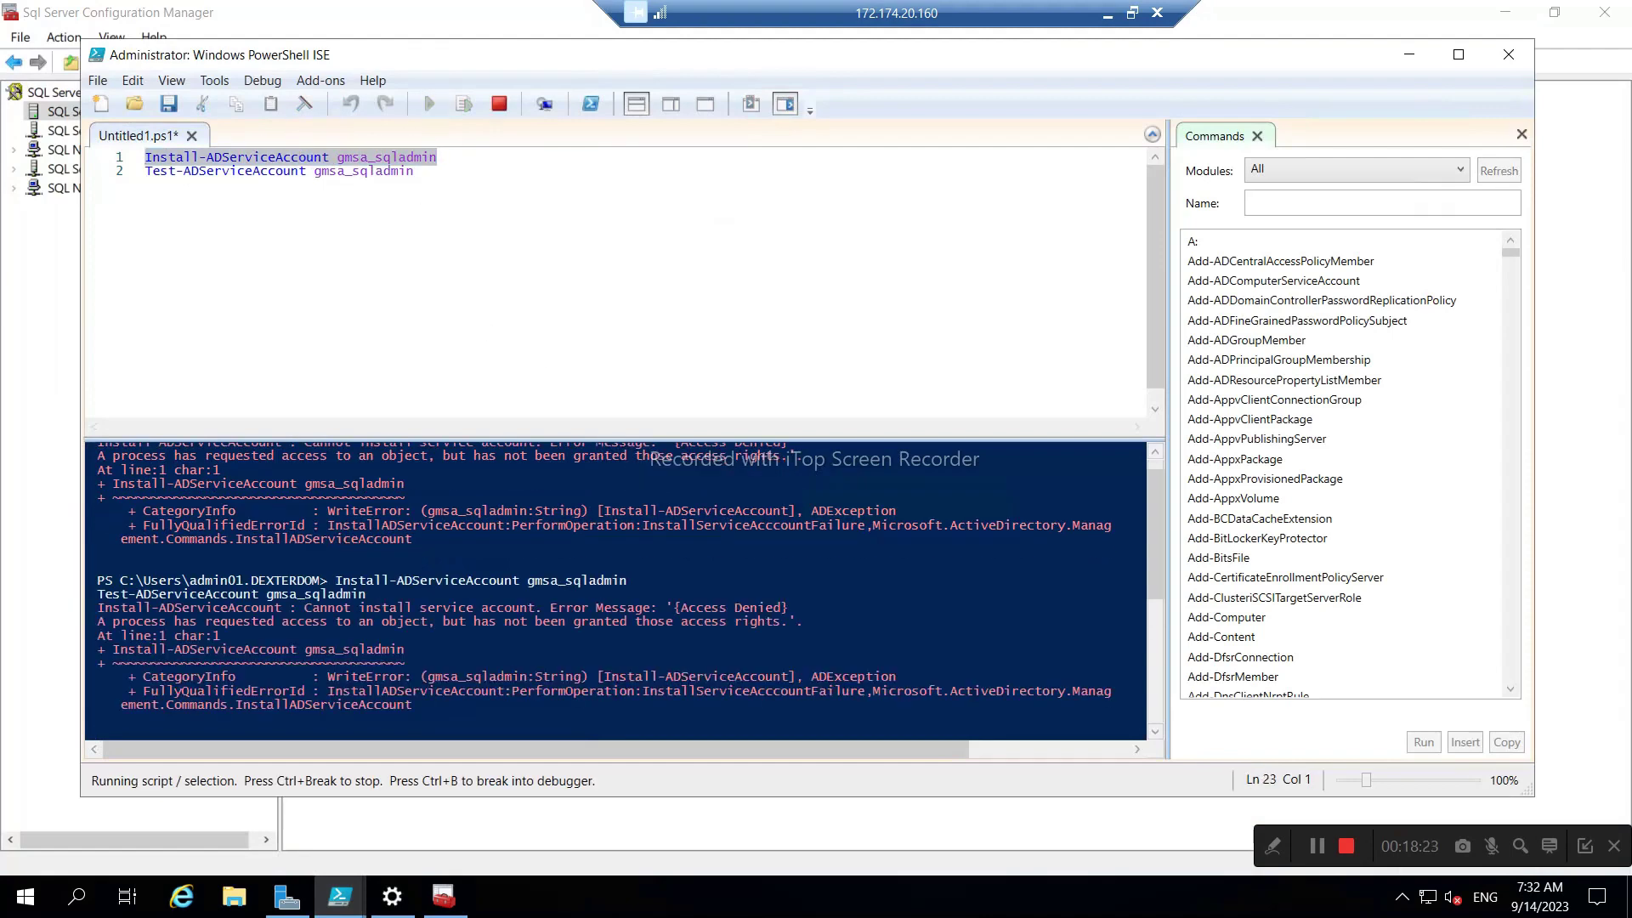
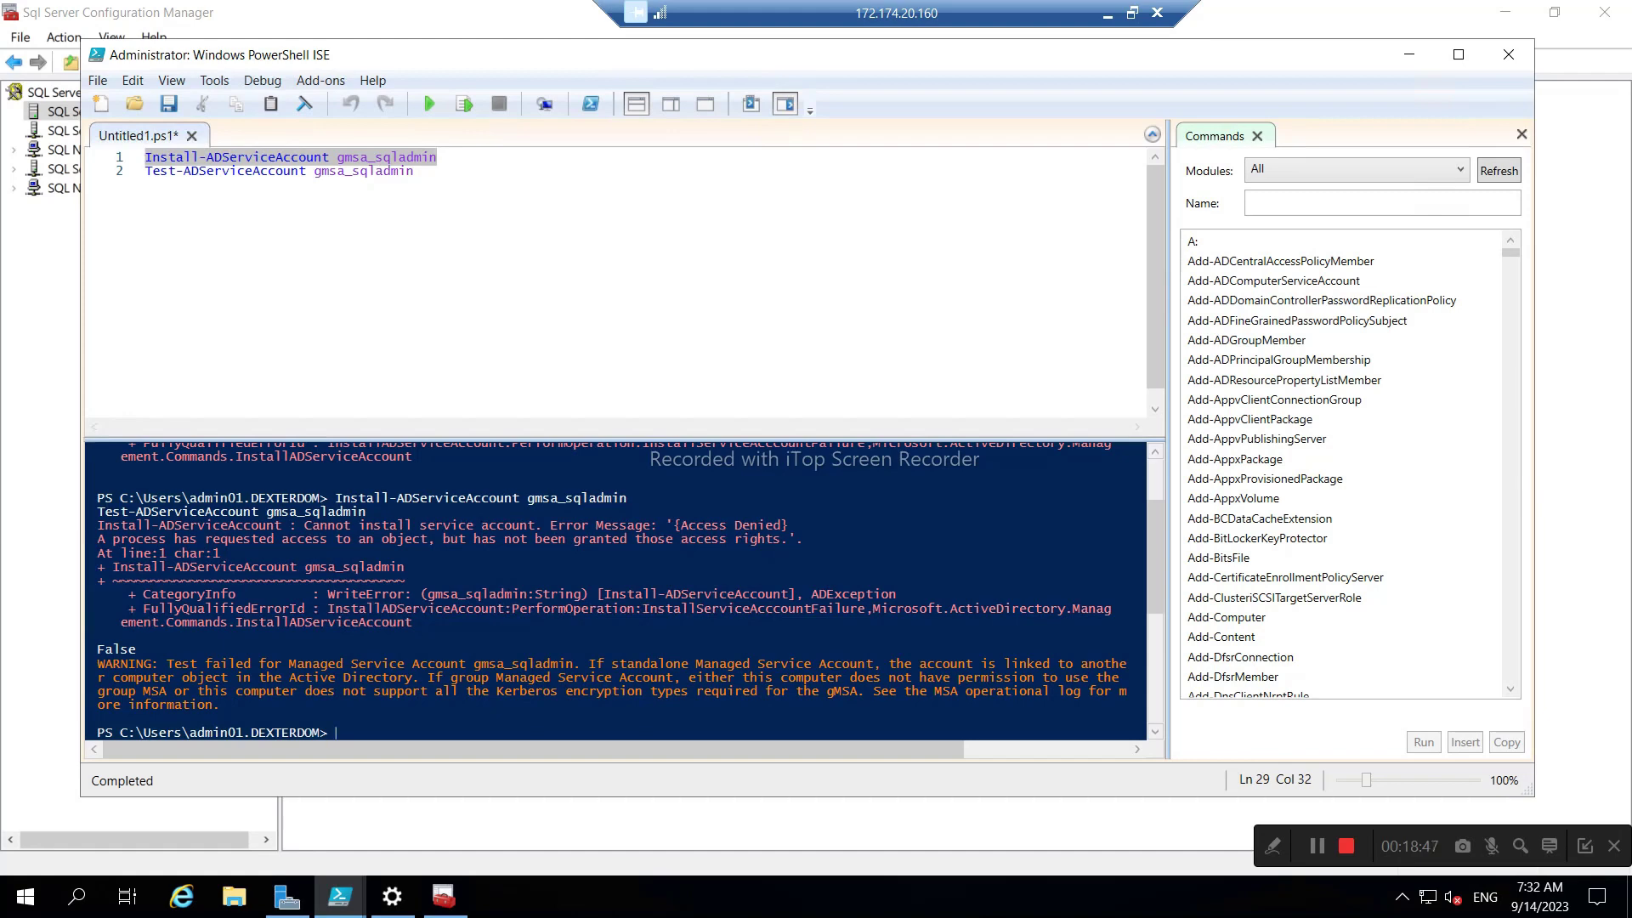
- Switch to the DomainController remote session, look at the Managed Service Accounts container, and bring up PowerShell ISE
left_click(1107, 12)
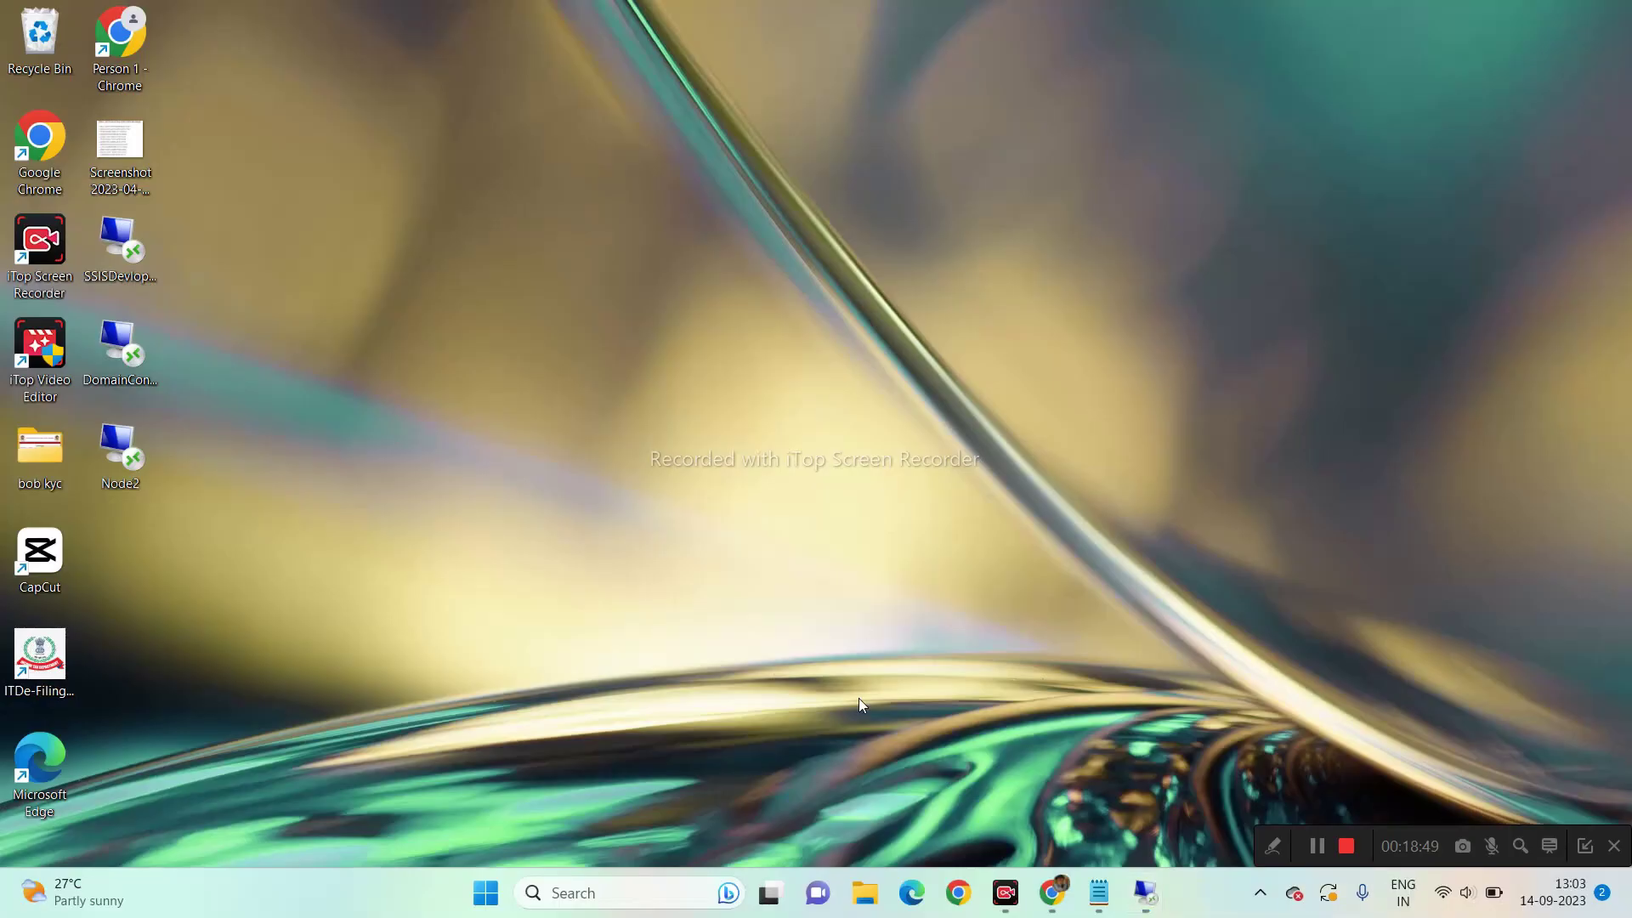
mouse_move(1148, 894)
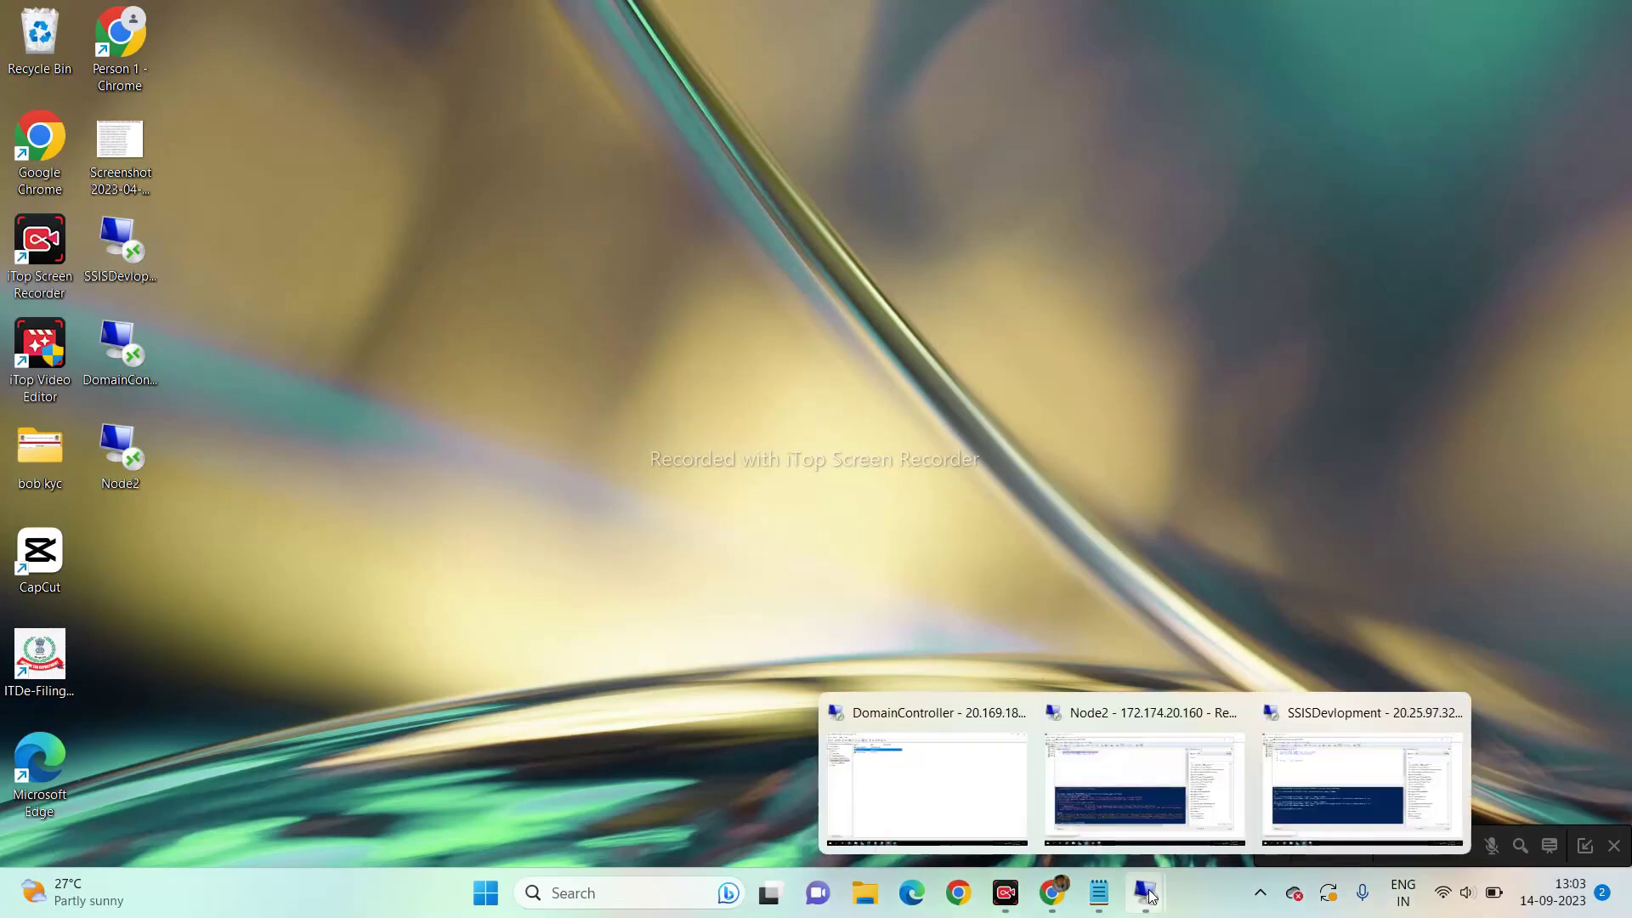
left_click(890, 782)
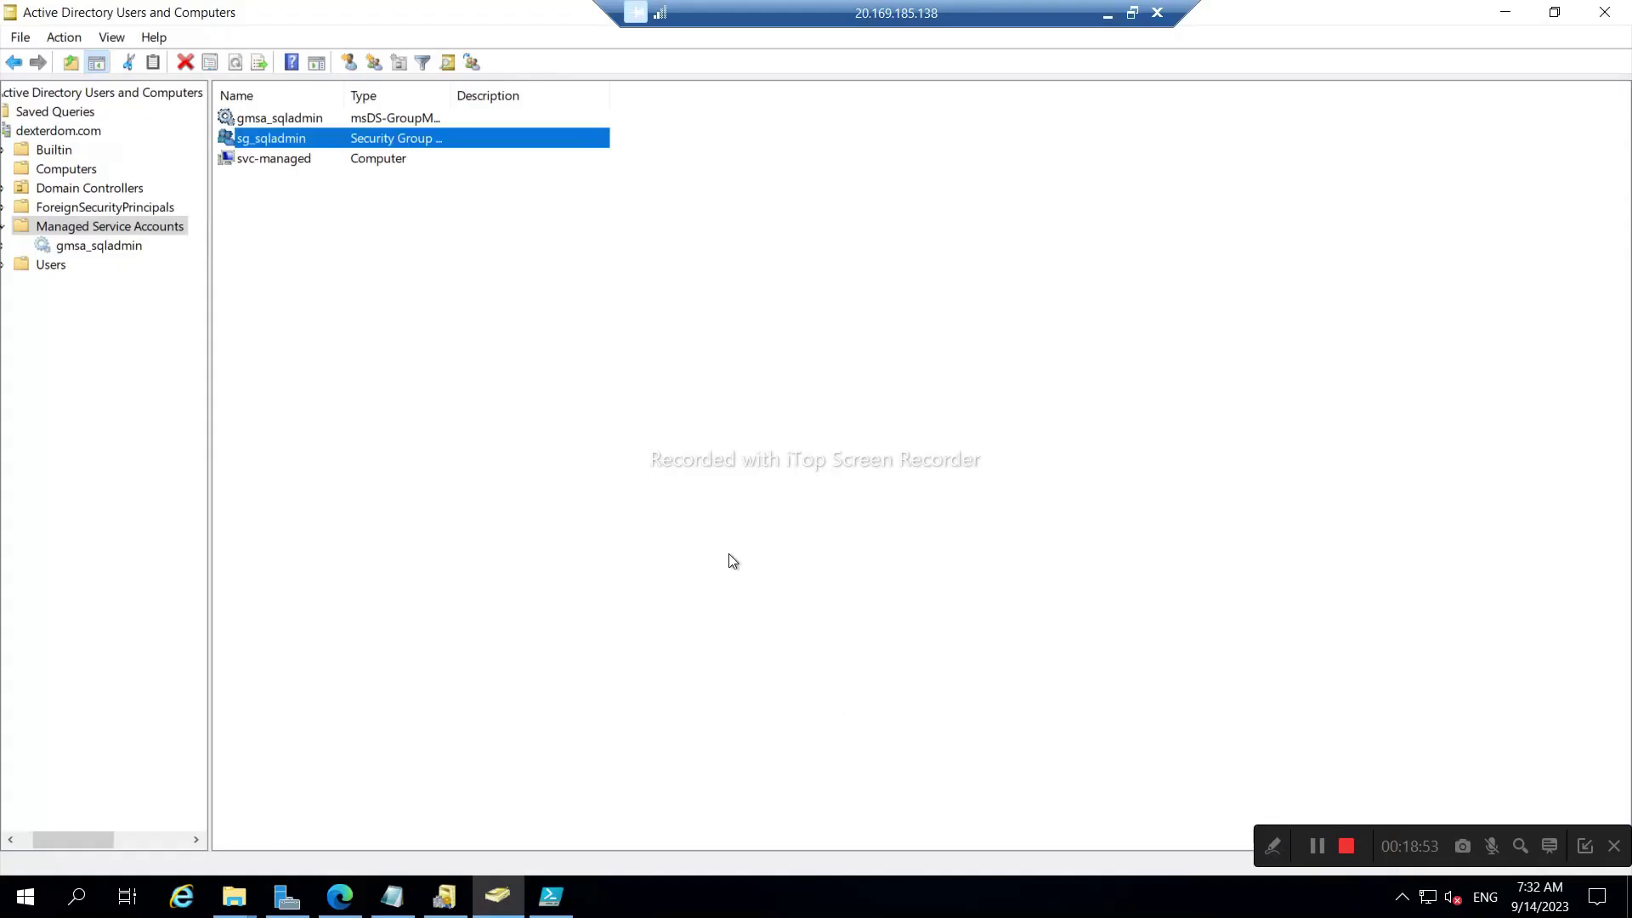
left_click(578, 481)
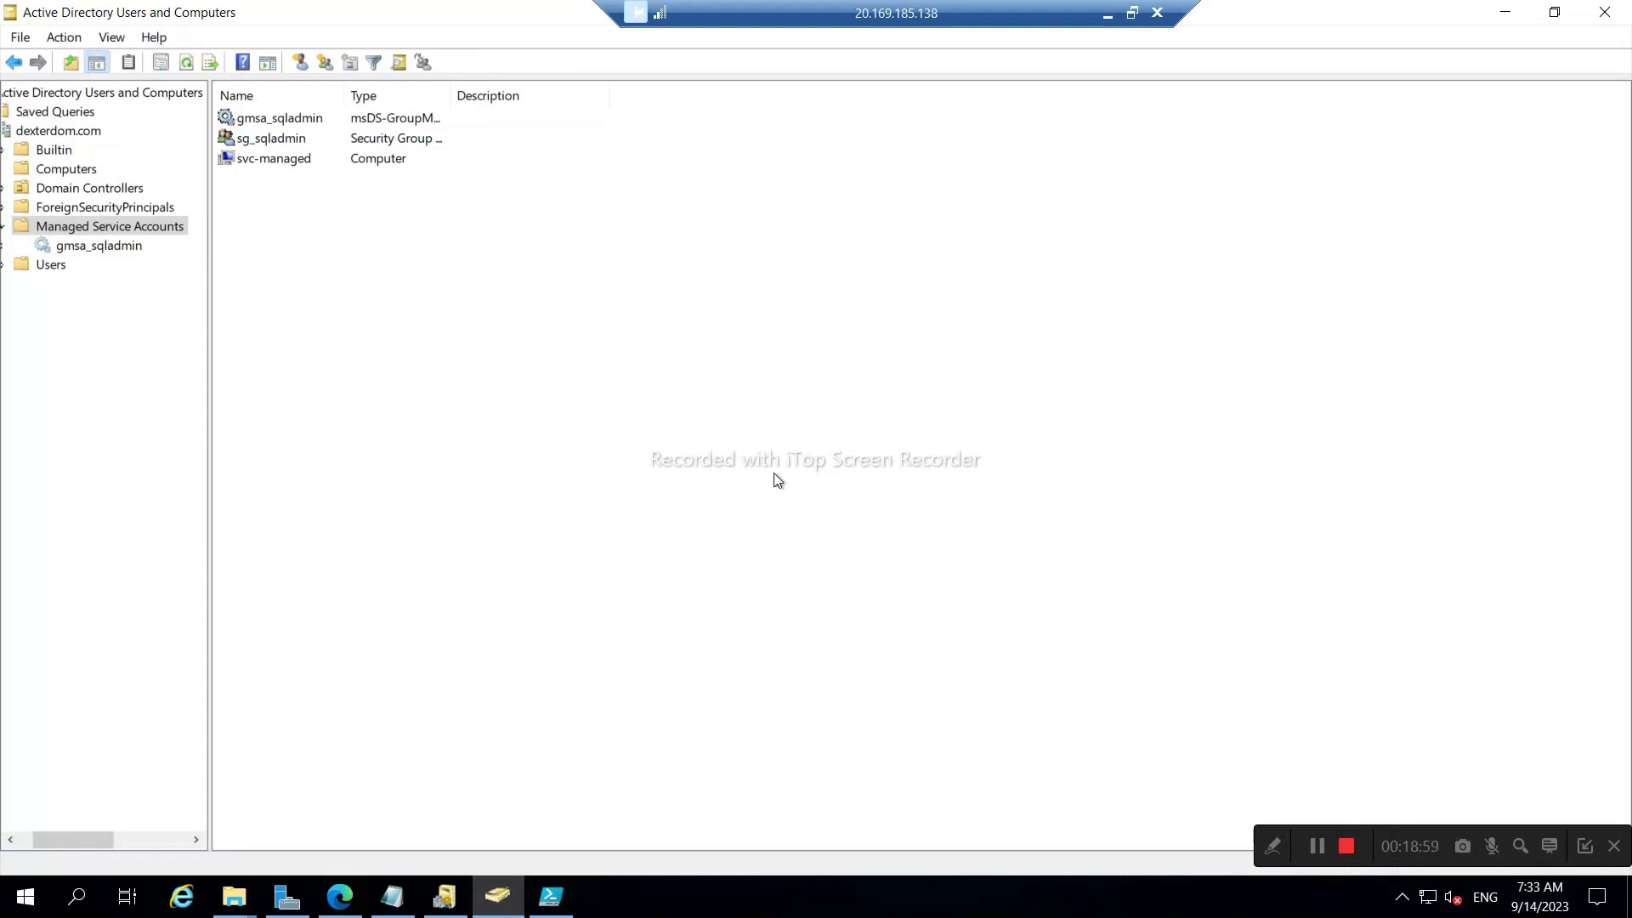
left_click(549, 899)
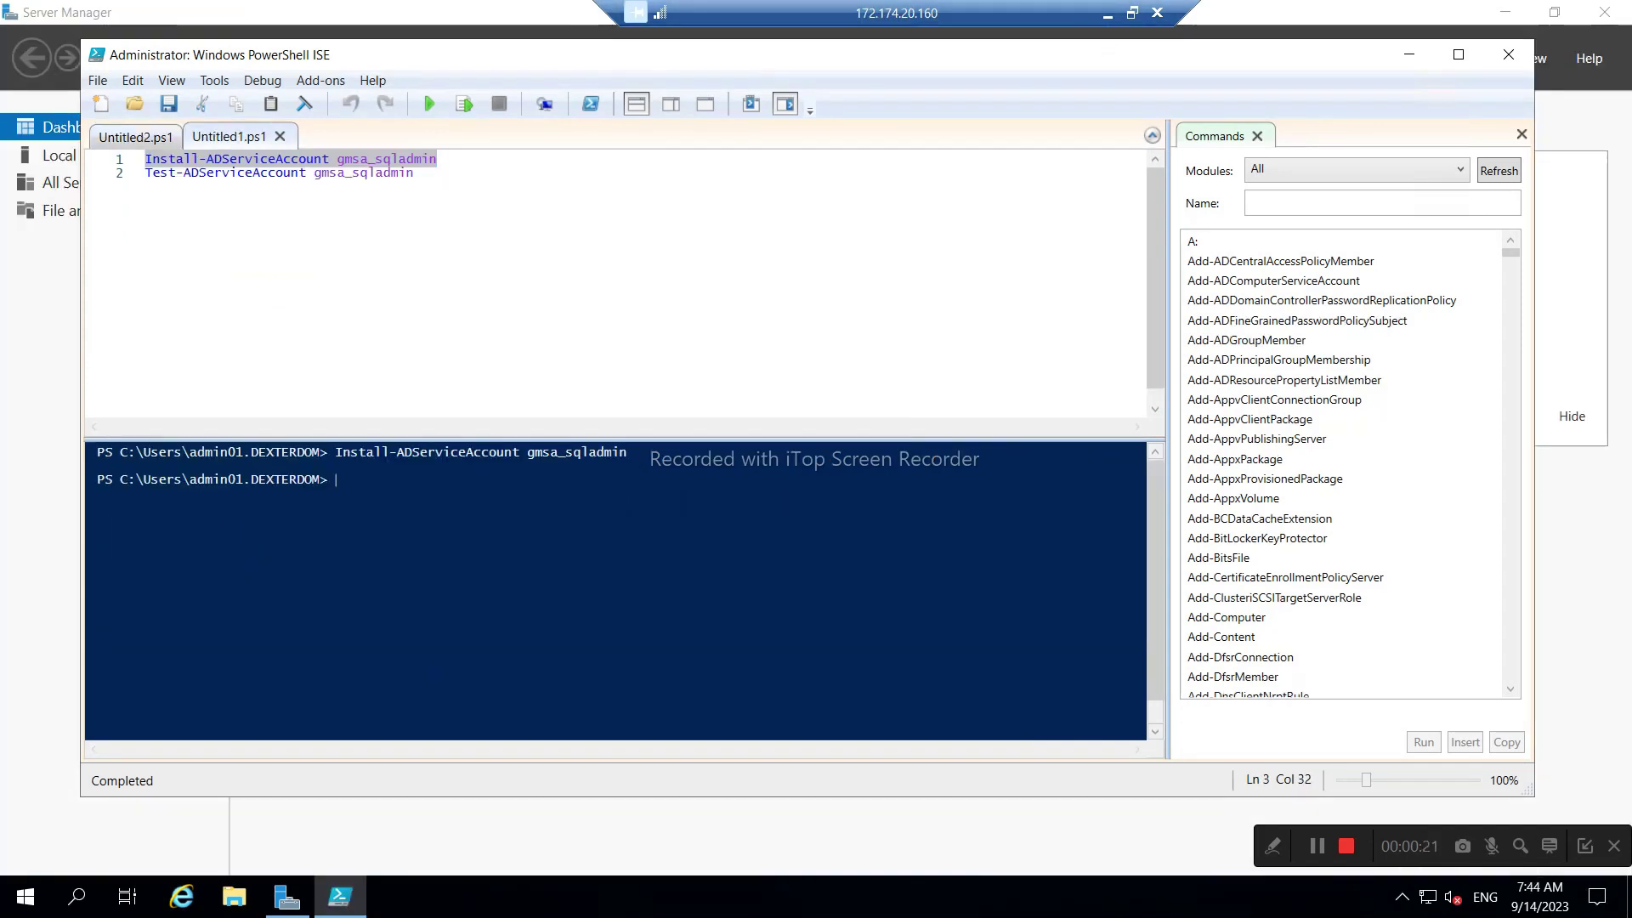
- Run only the Test-ADServiceAccount gmsa_sqladmin line in Node2's PowerShell ISE
left_click(413, 173)
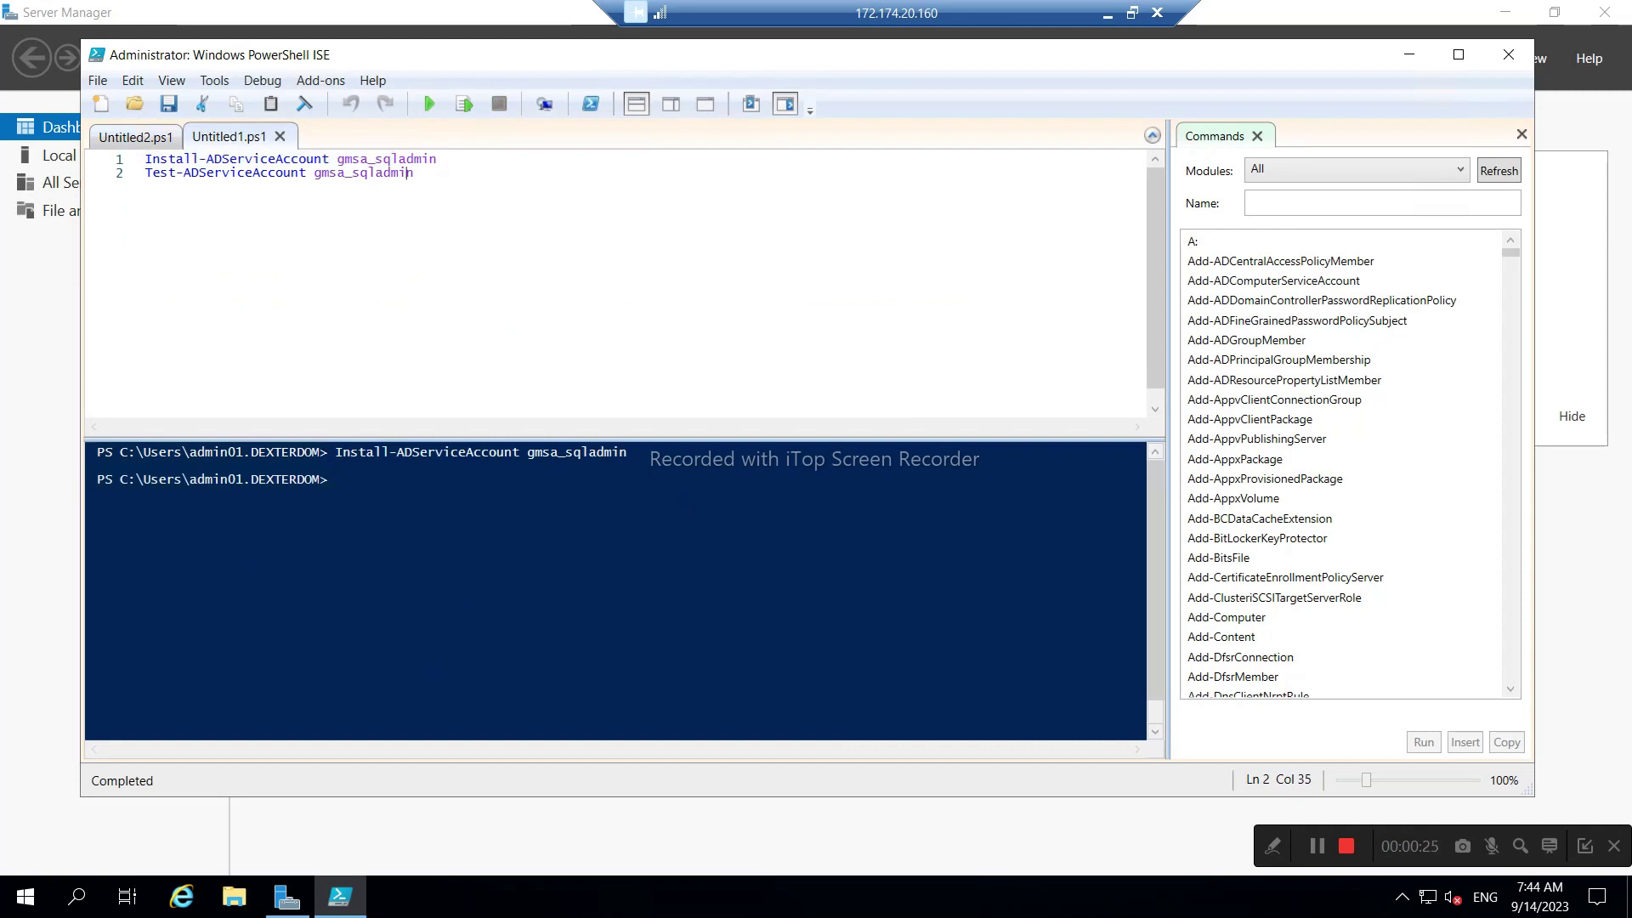
left_click_drag(414, 172, 143, 173)
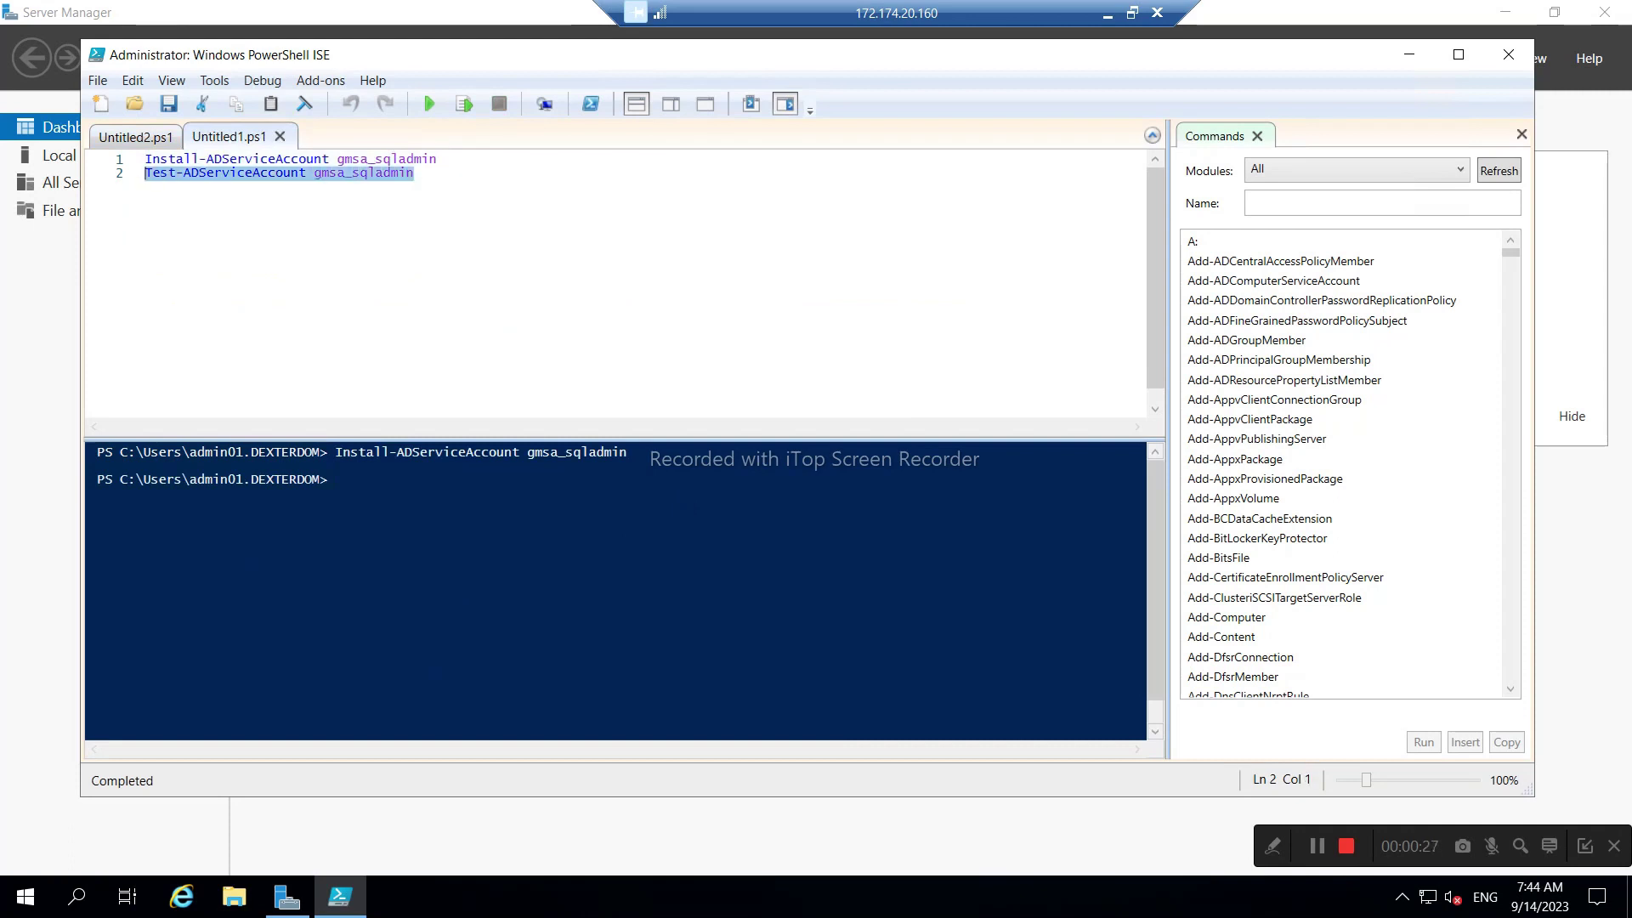
left_click(464, 103)
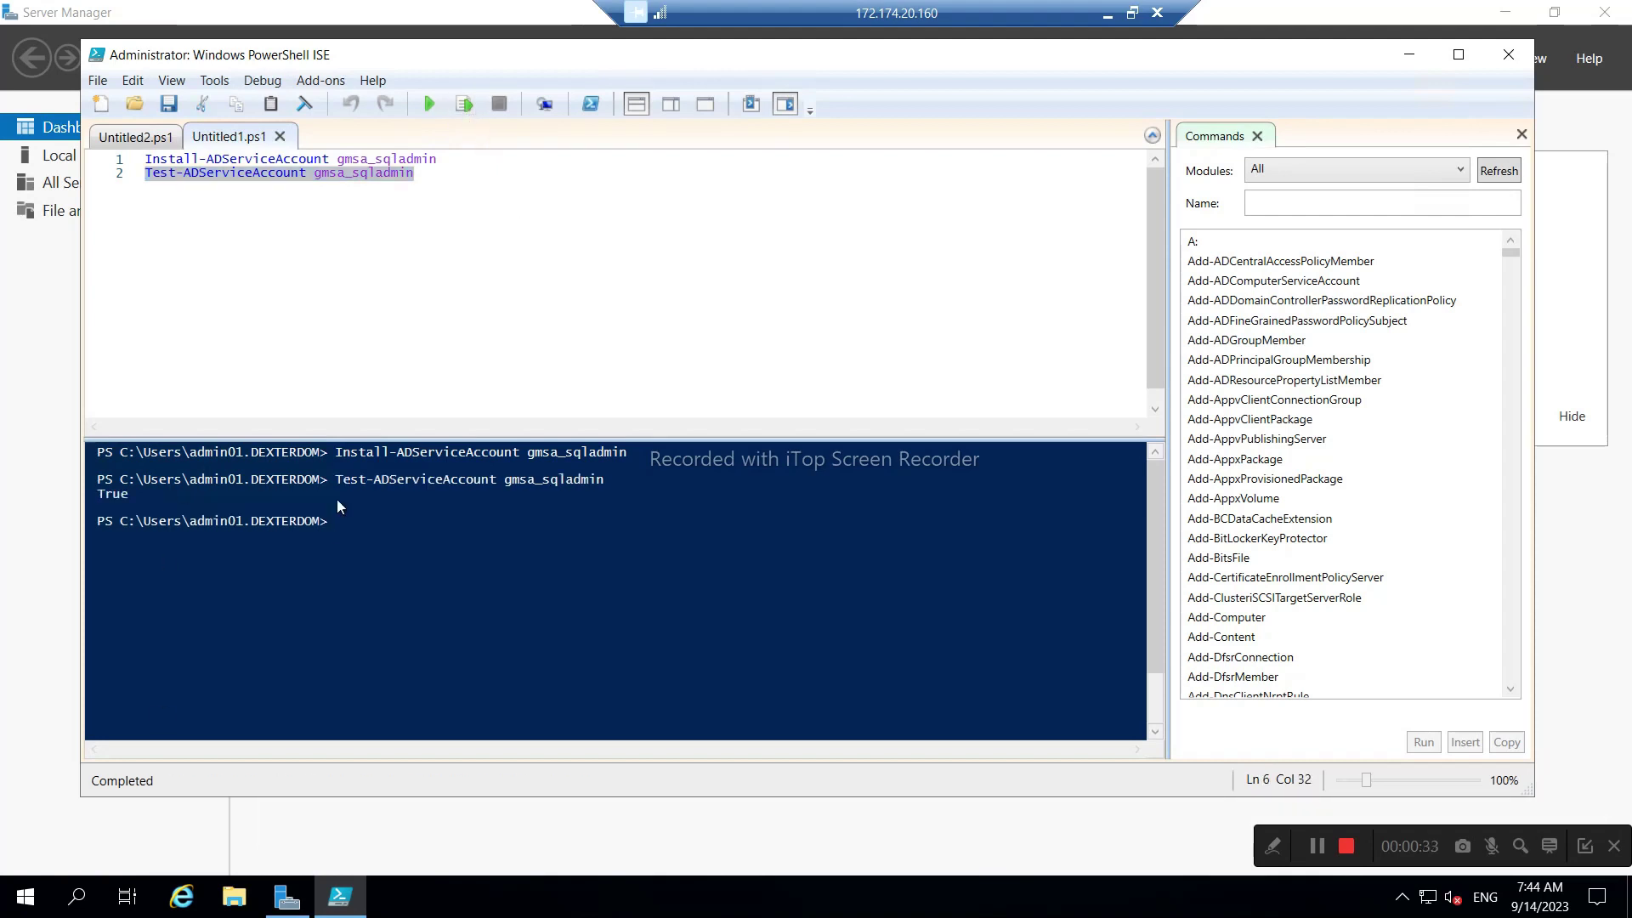
scroll(340, 507, "down", 1)
scroll(615, 591, "up", 1)
- Open SQL Server 2019 Configuration Manager on Node2 and copy the gmsa_sqladmin account name from the SQL Server (MSSQLSERVER) log-on properties
left_click(26, 896)
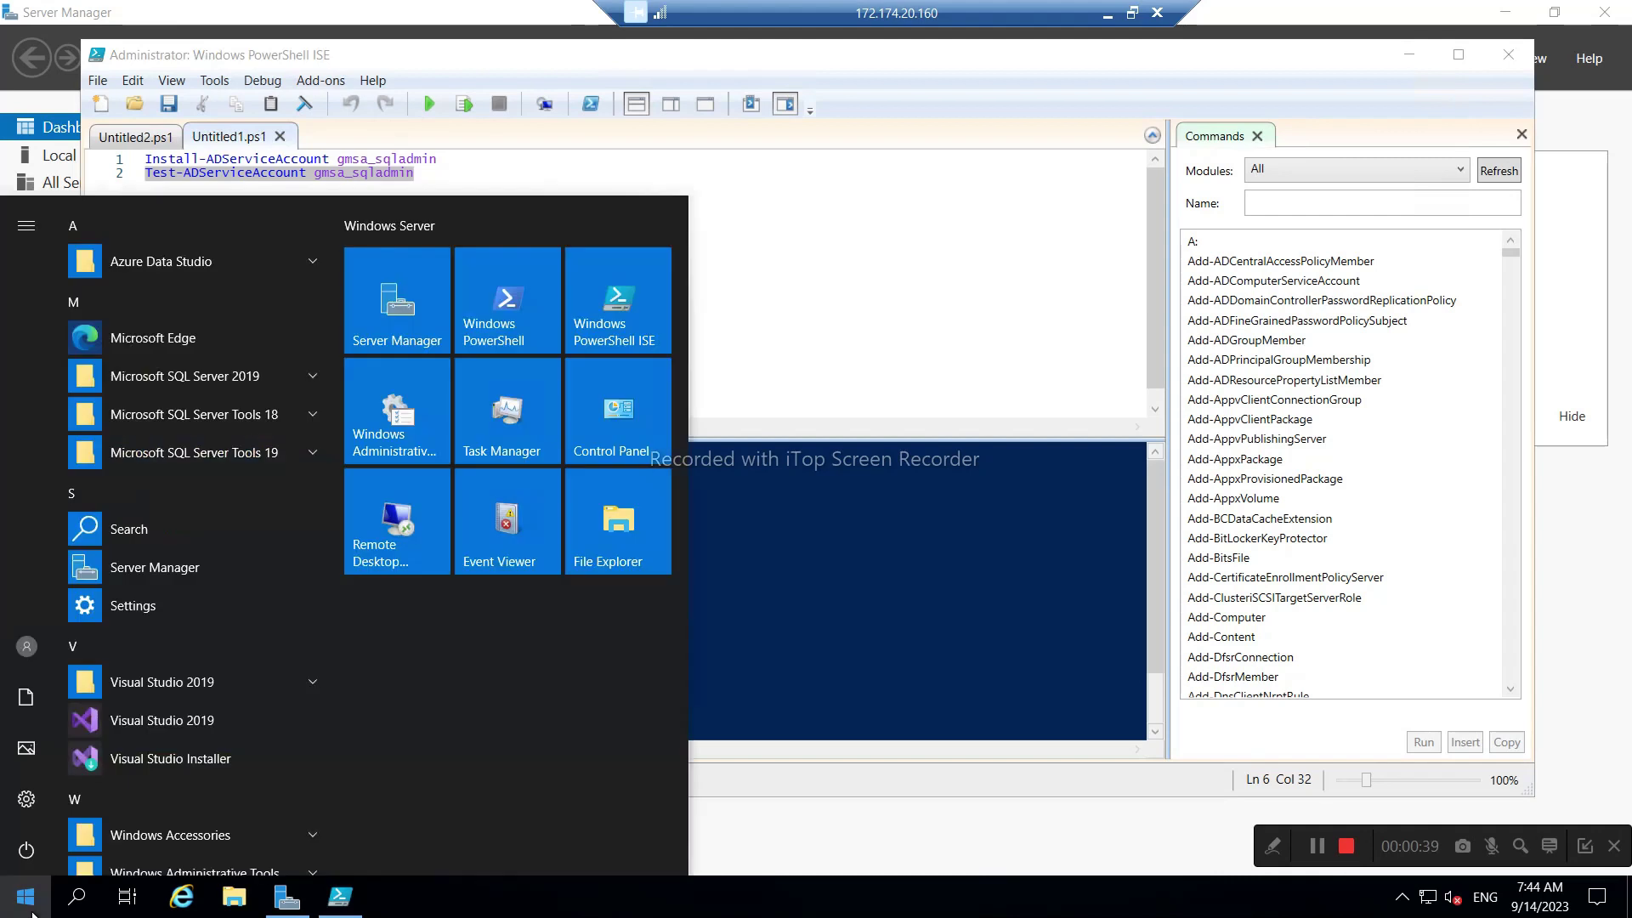
left_click(313, 375)
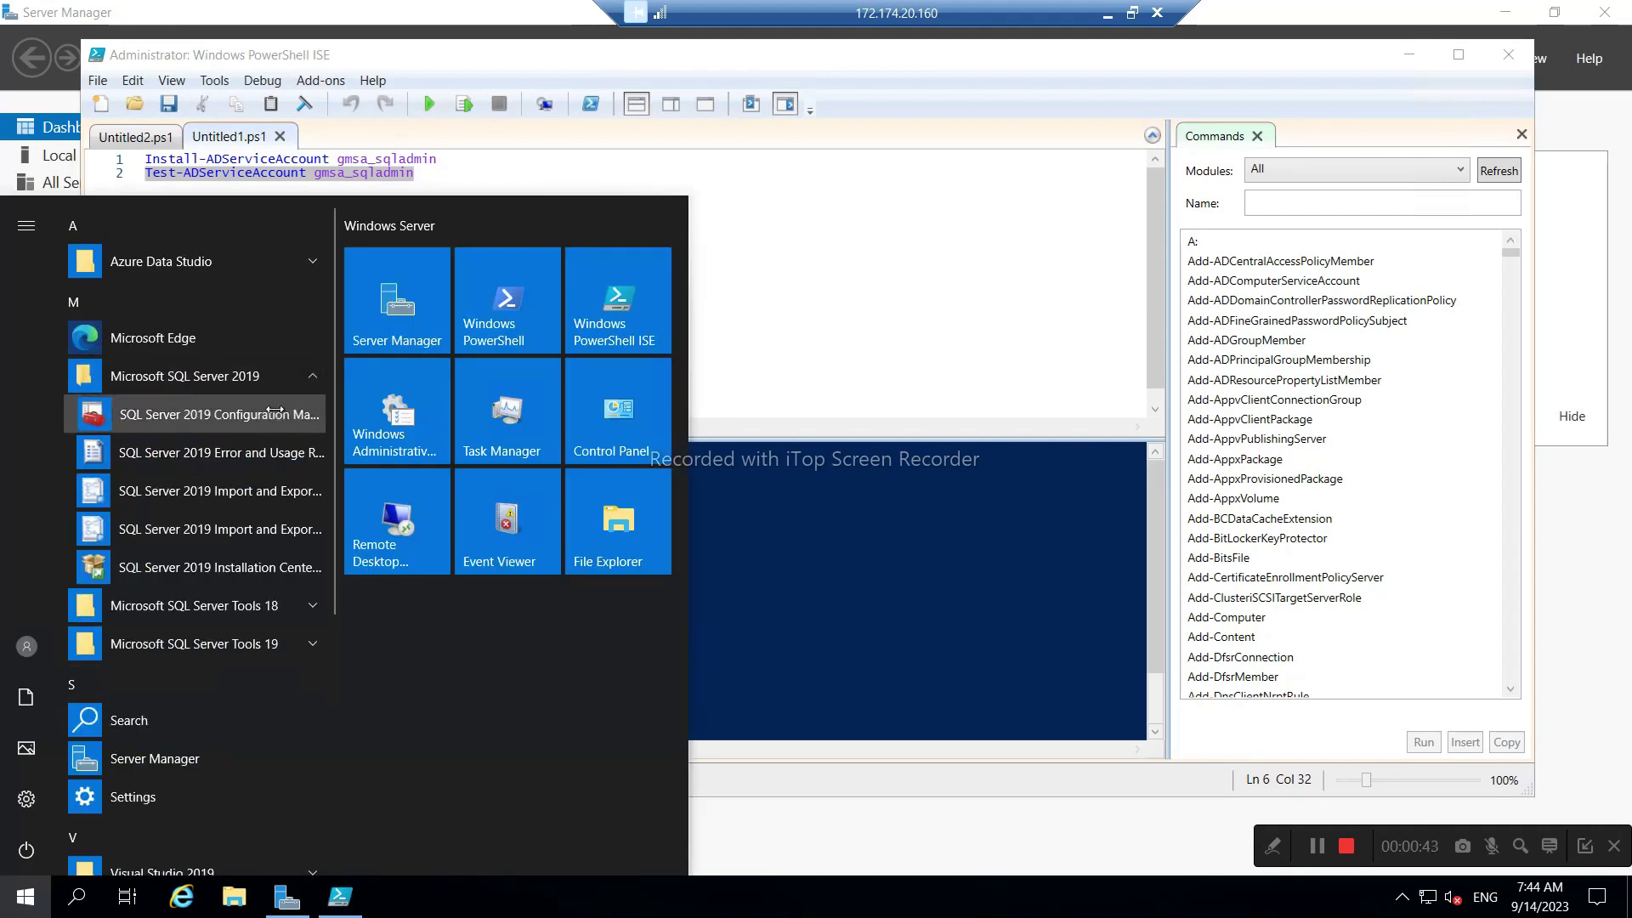
left_click(213, 414)
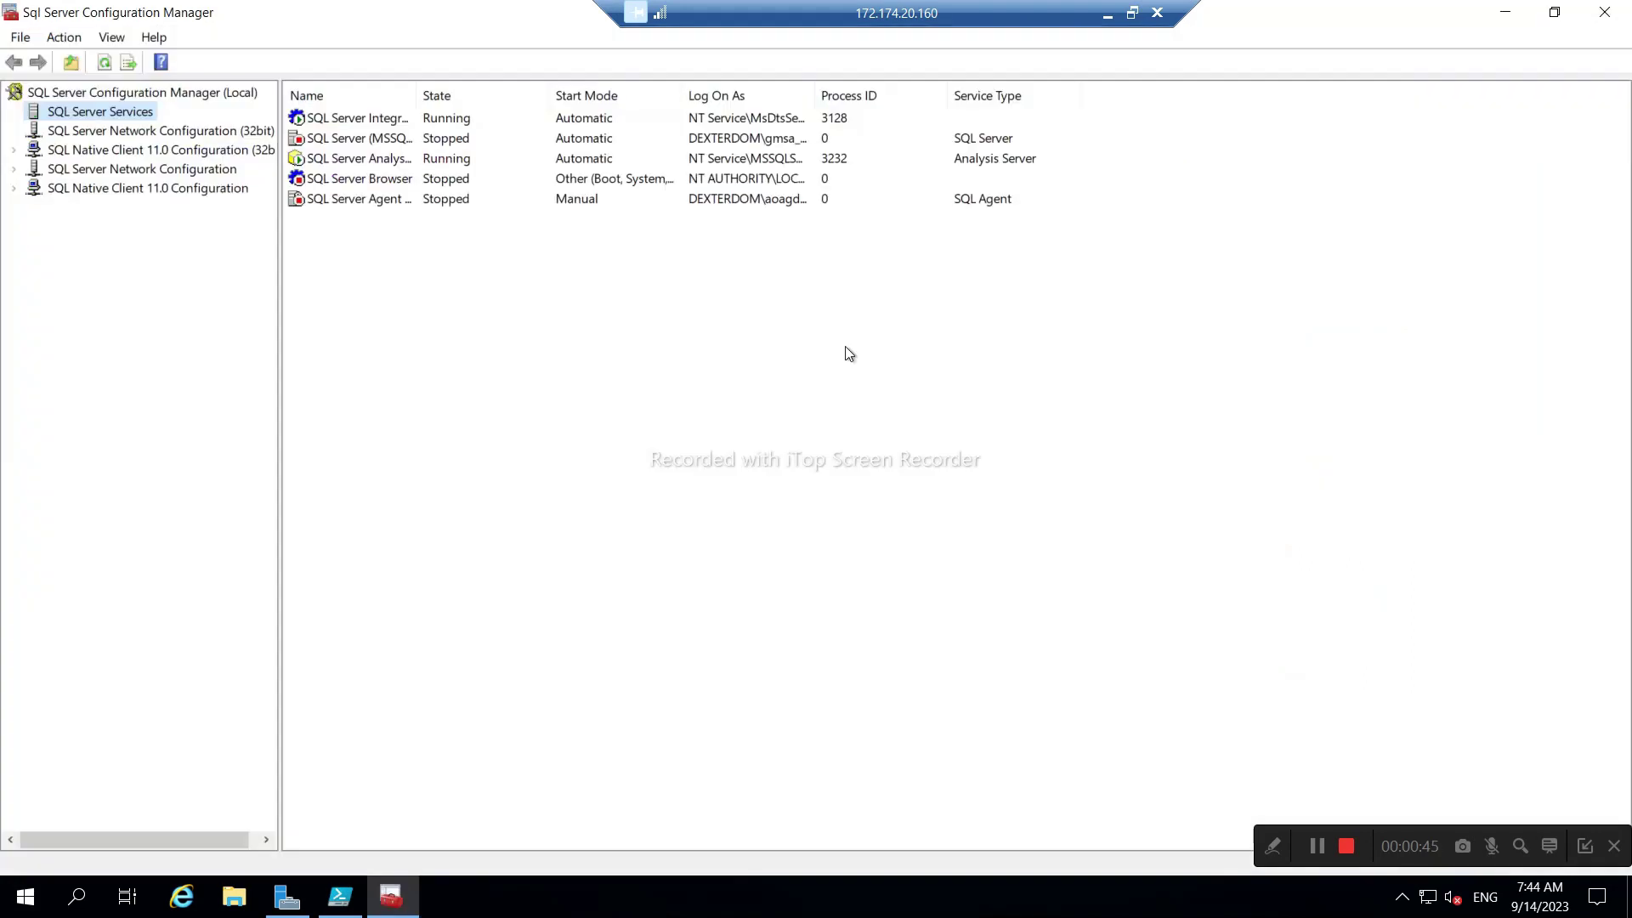
double_click(324, 147)
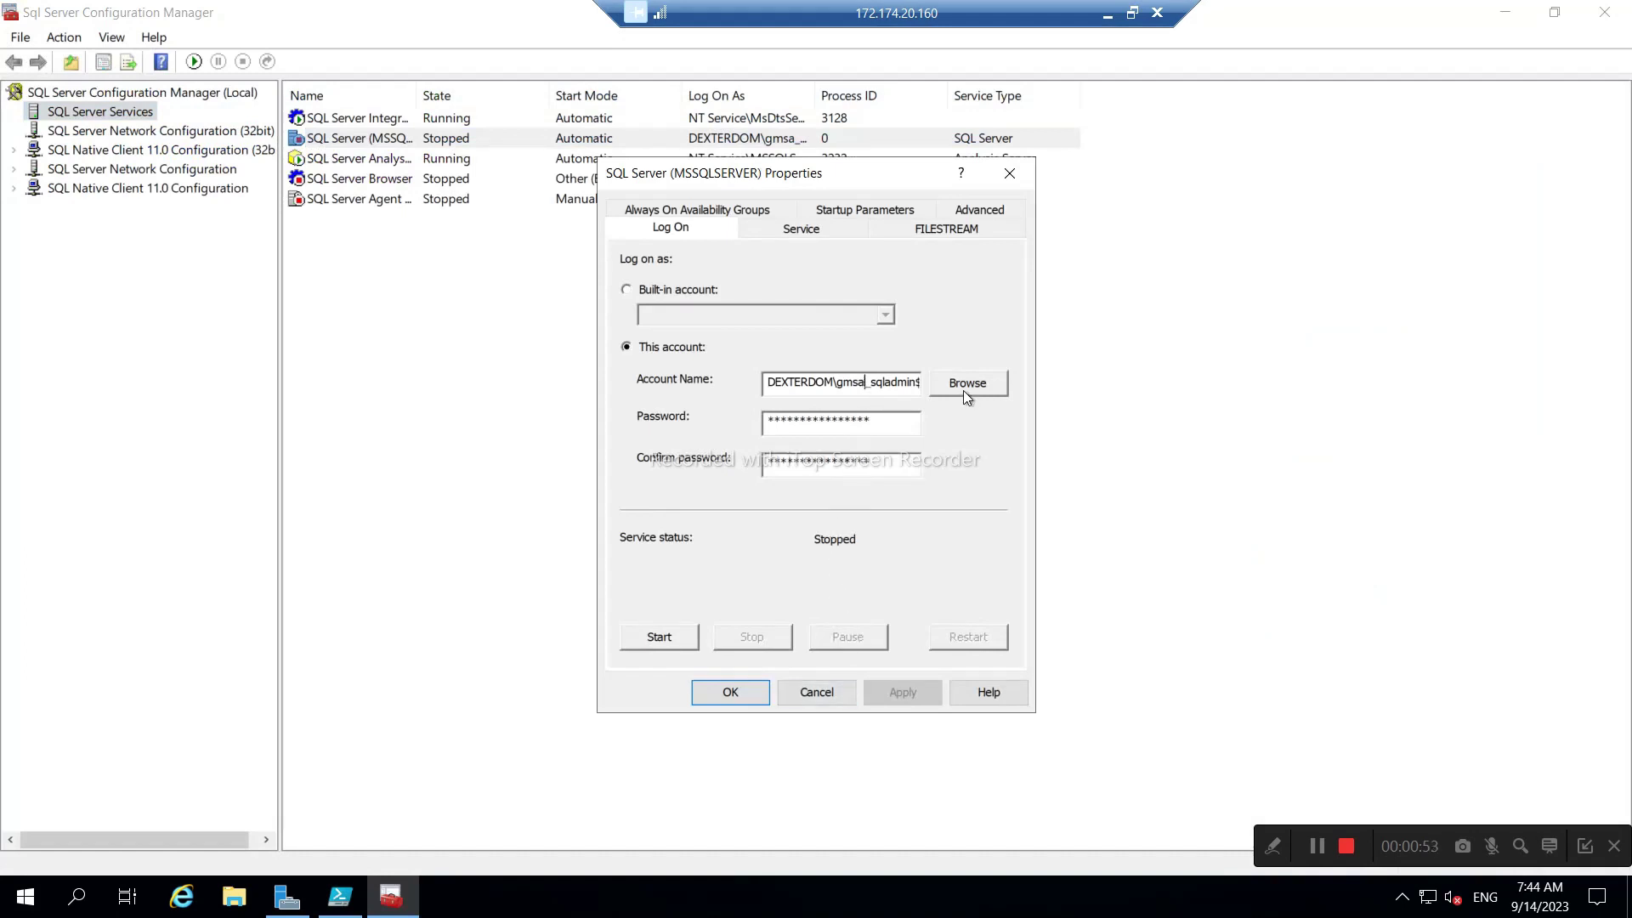
left_click_drag(832, 381, 919, 382)
key("ctrl+c")
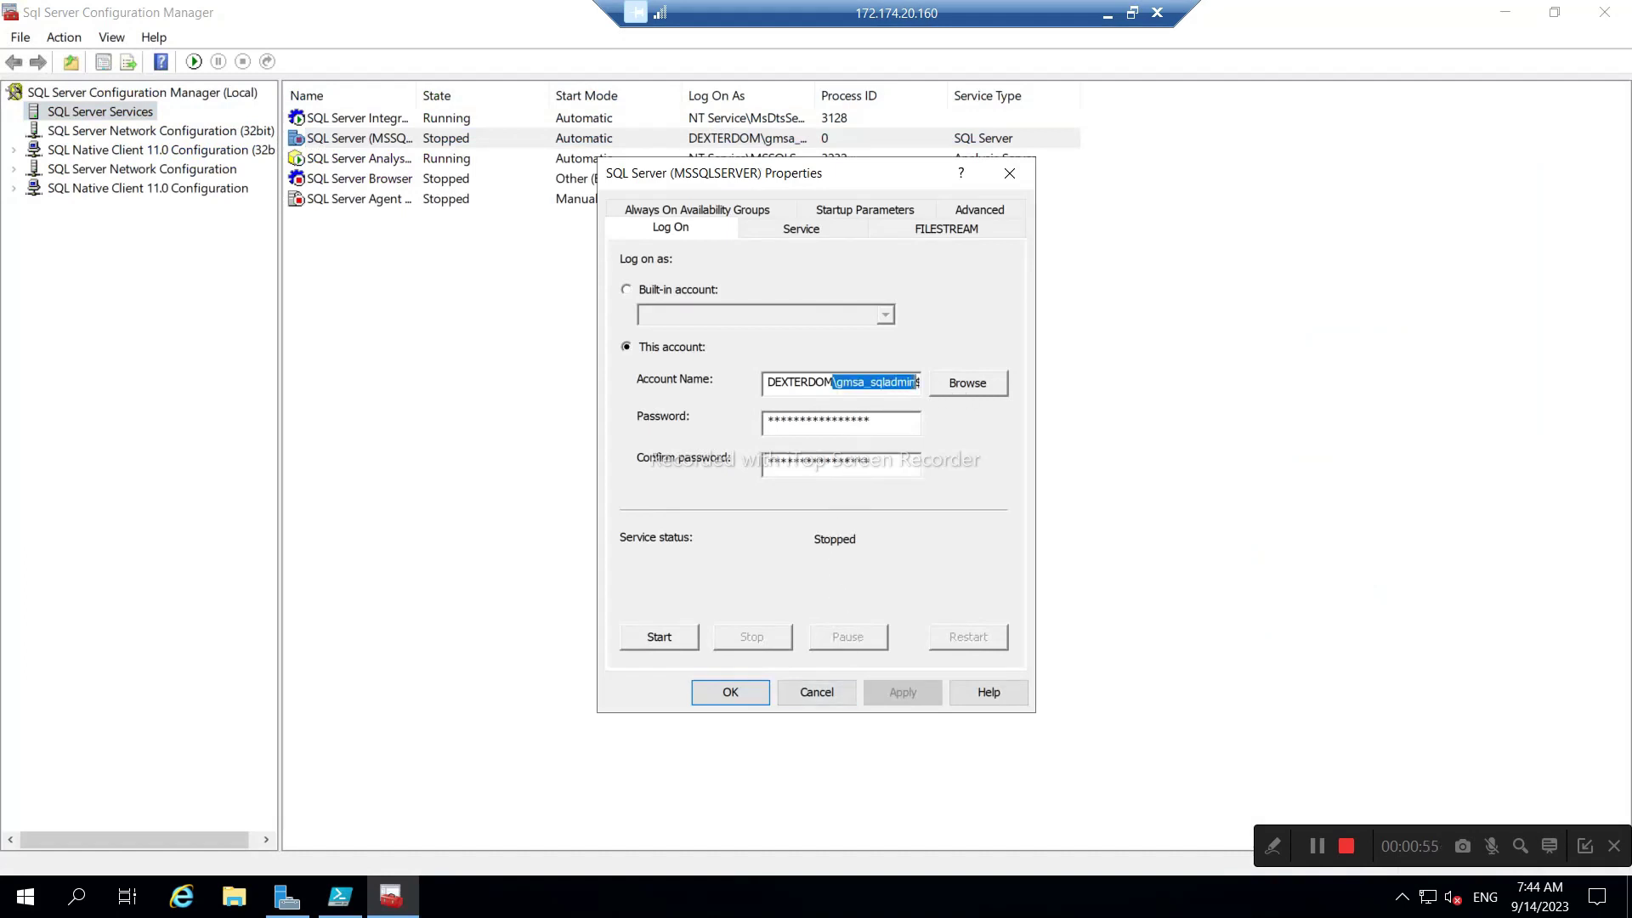
- Open the log-on account selection, set the search location to Entire Directory, and include Service Accounts while excluding Users from the object types
left_click(959, 391)
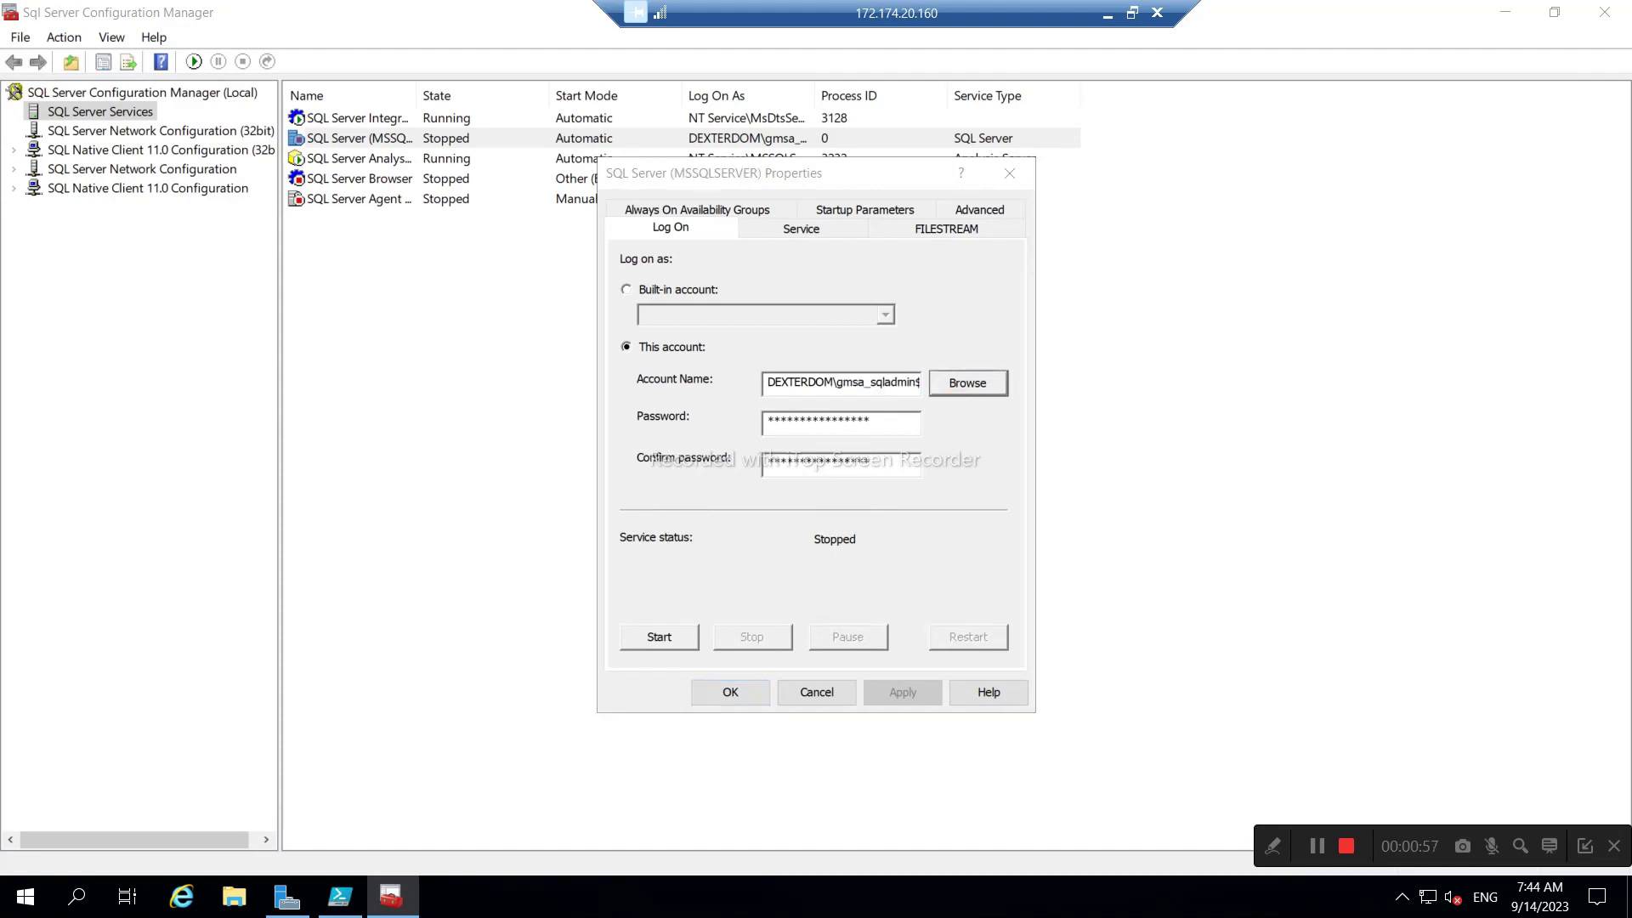
left_click(1018, 313)
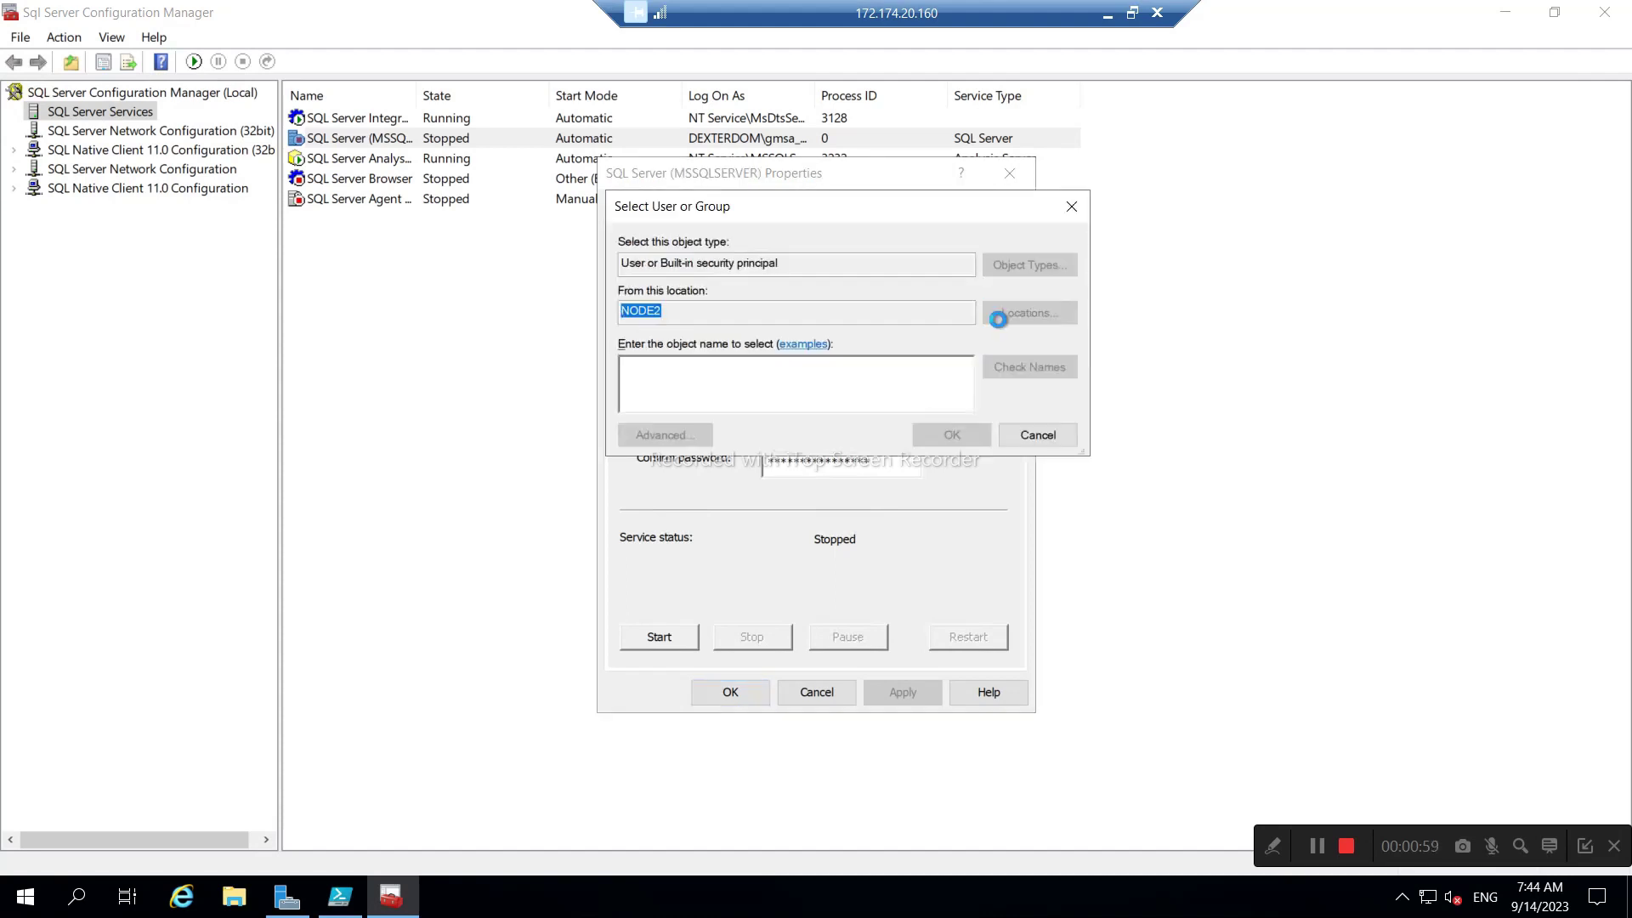
left_click(740, 345)
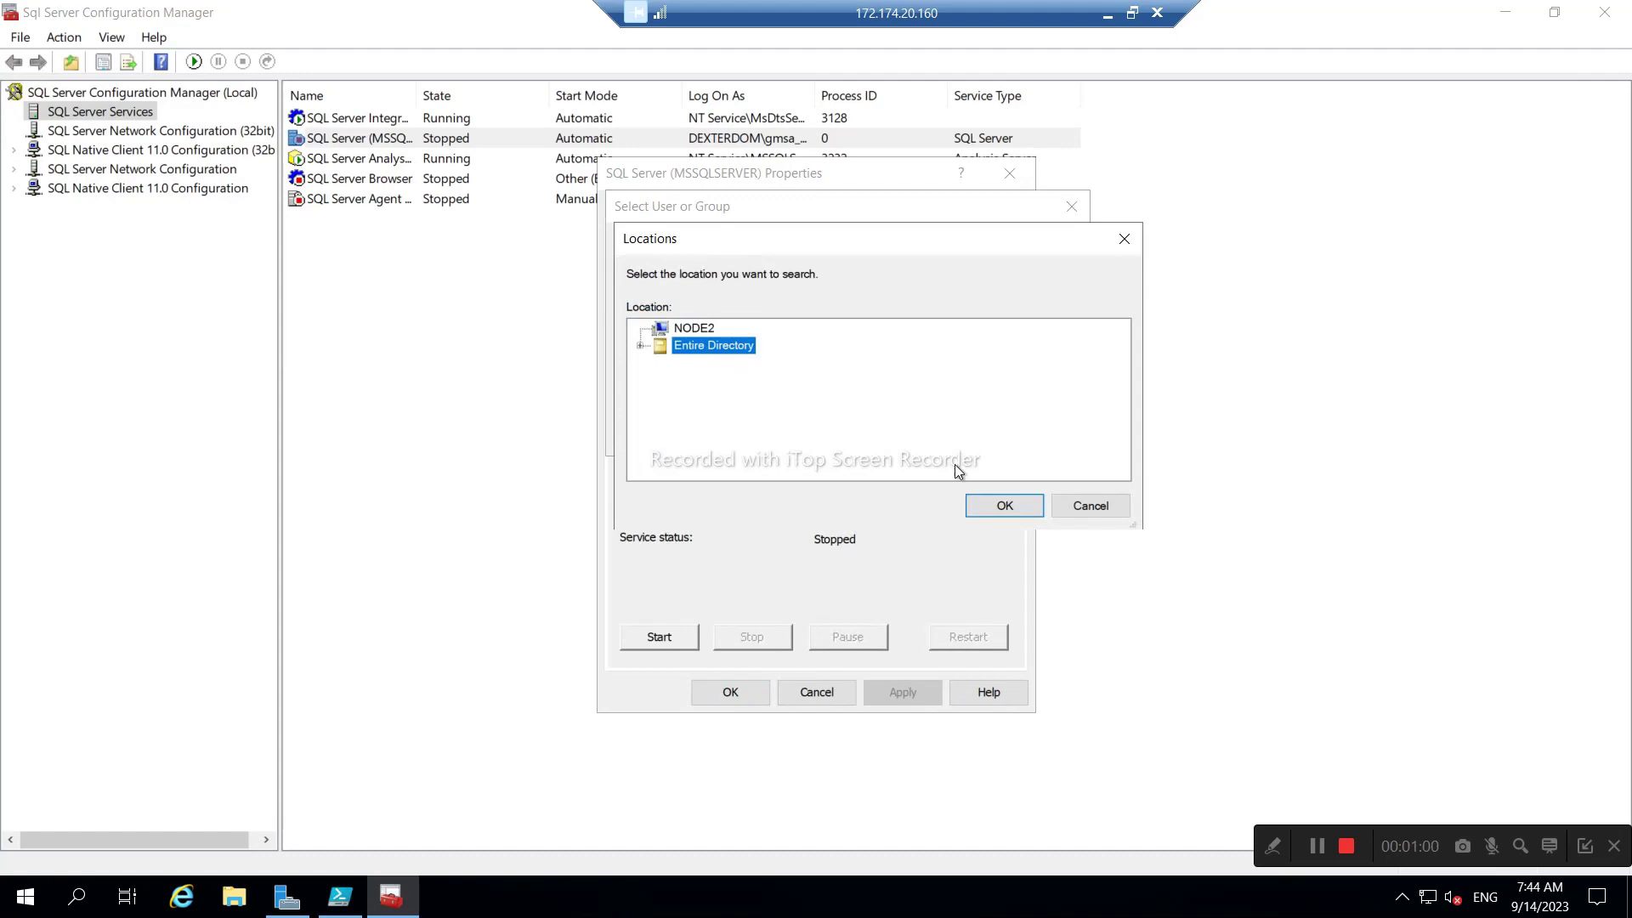
left_click(990, 506)
left_click(1027, 271)
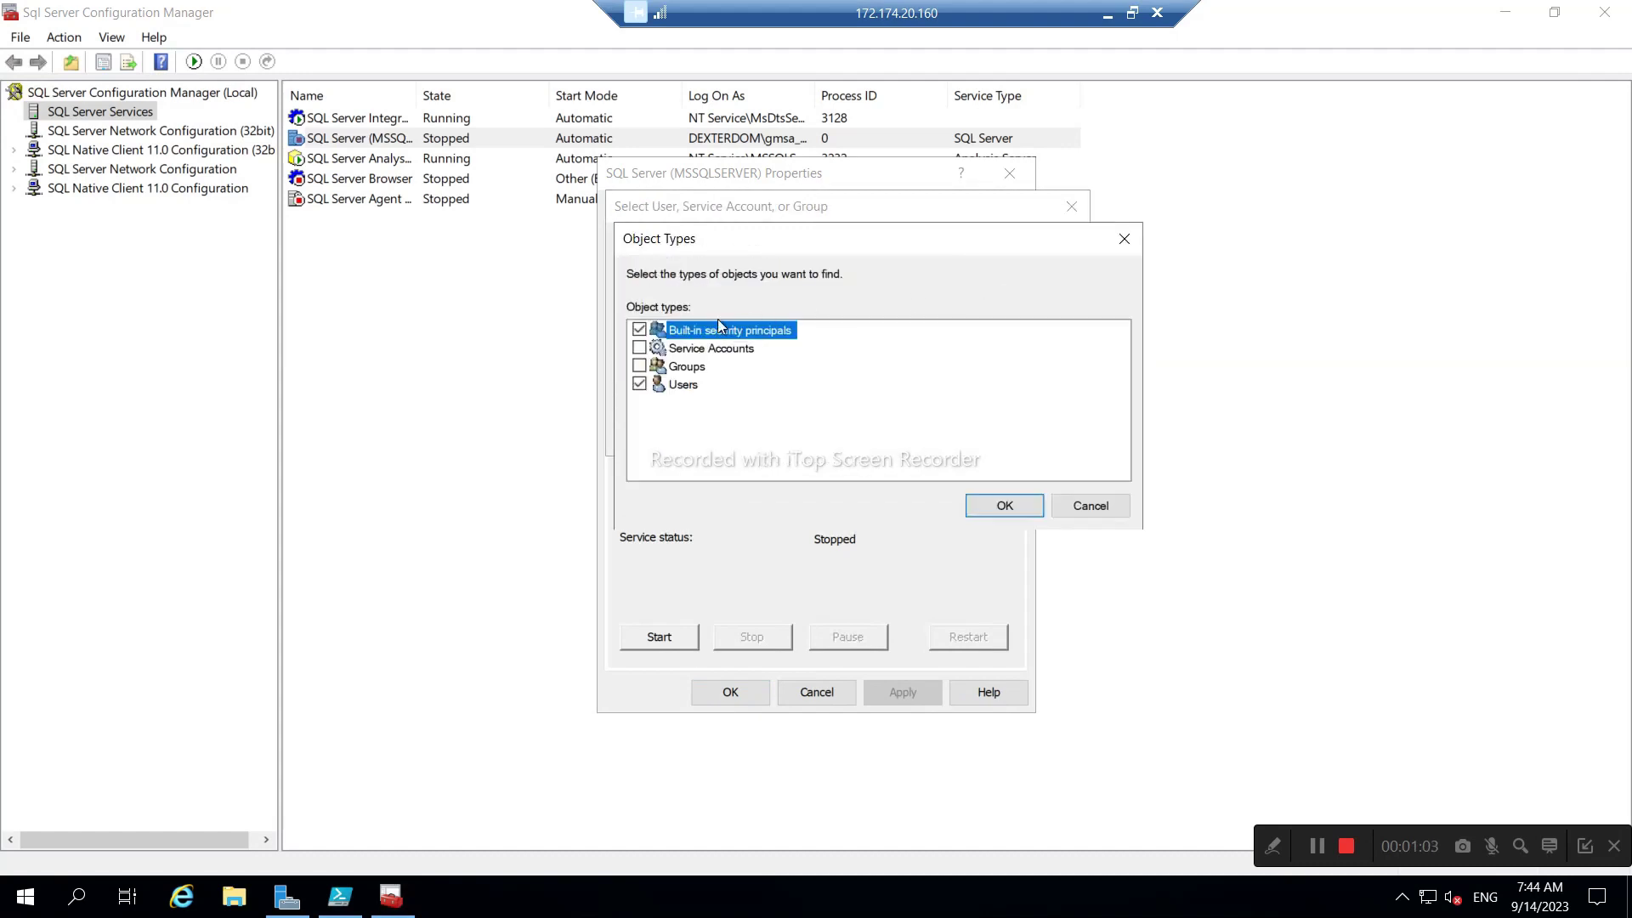
left_click(639, 348)
left_click(996, 508)
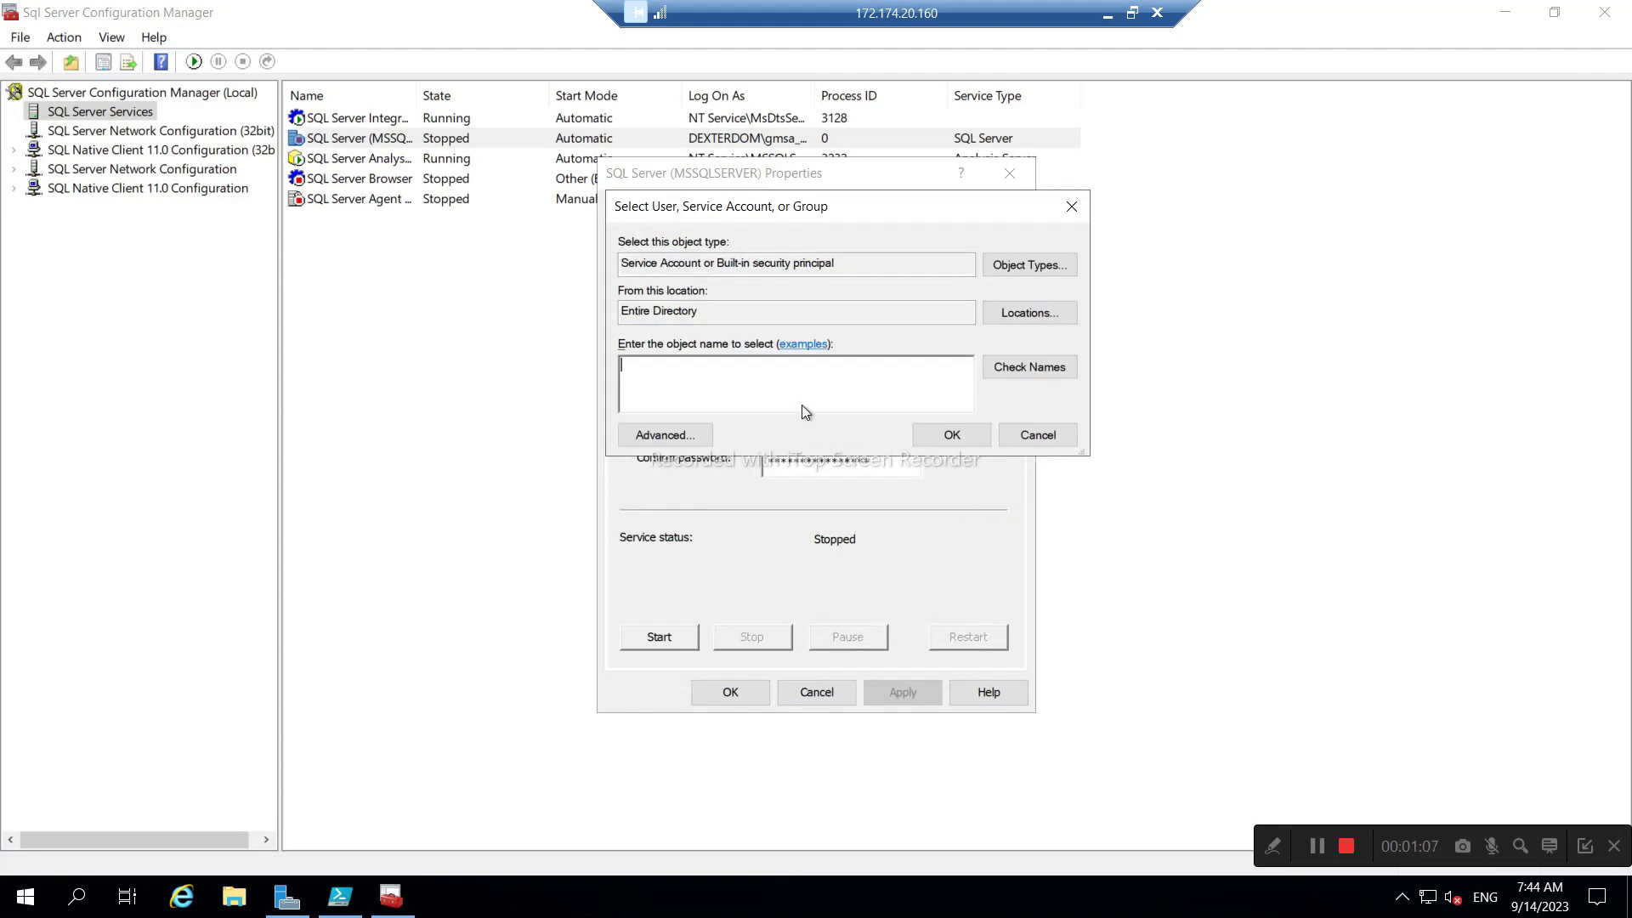
- Apply gmsa_sqladmin as the log-on account of the SQL Server (MSSQLSERVER) service and start the service
key("ctrl+v")
key("BackSpace")
left_click(1019, 374)
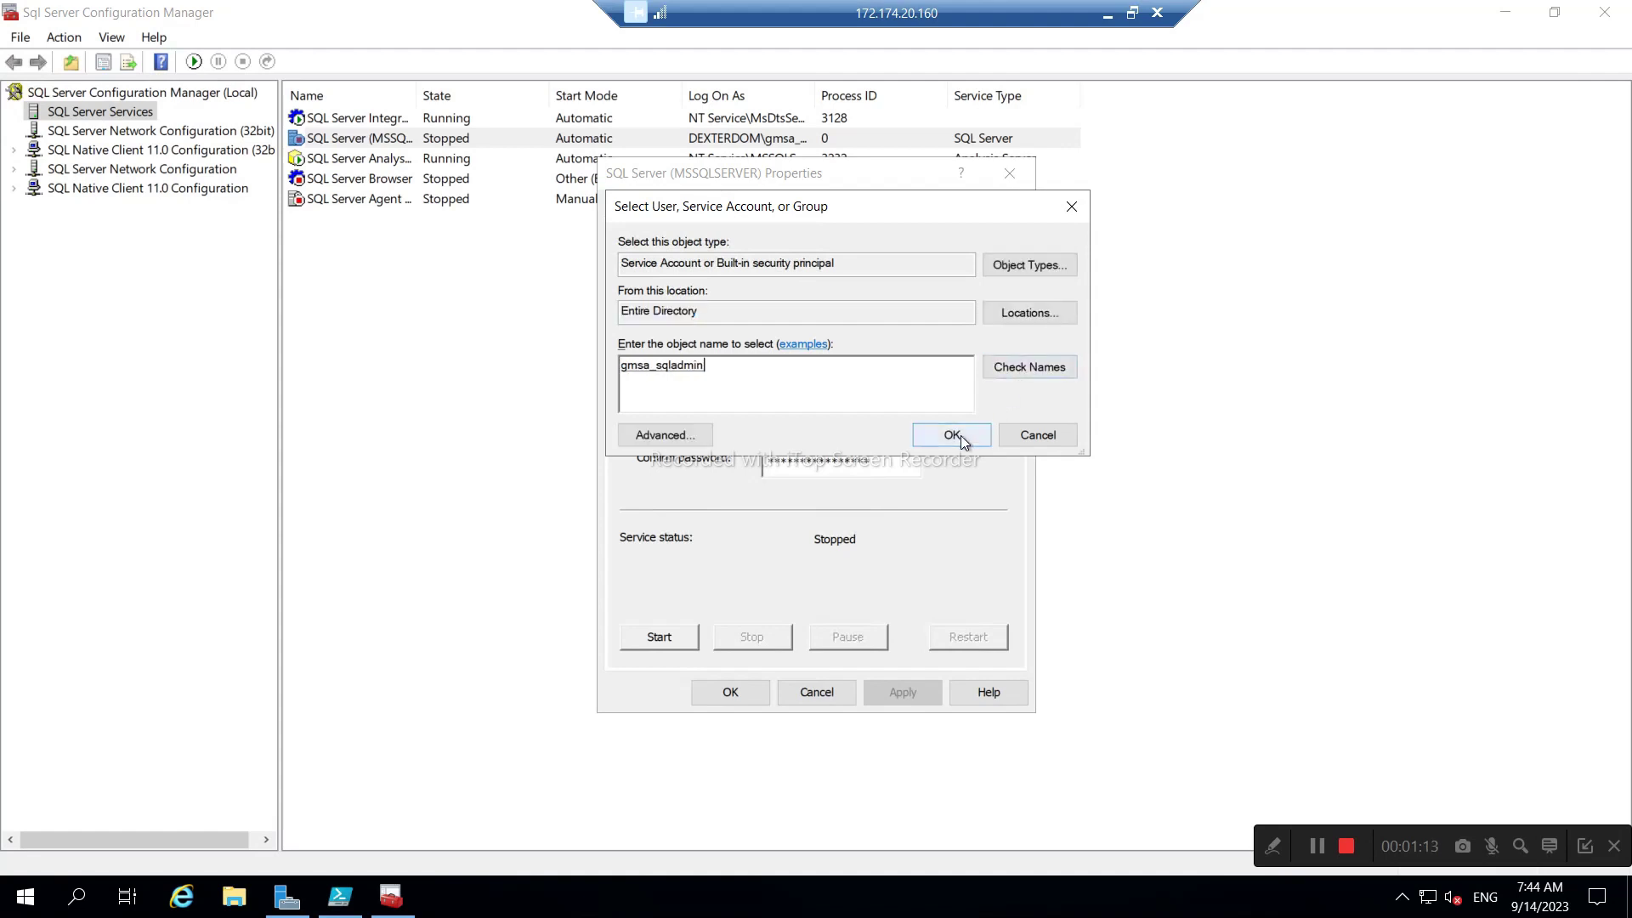
left_click(960, 435)
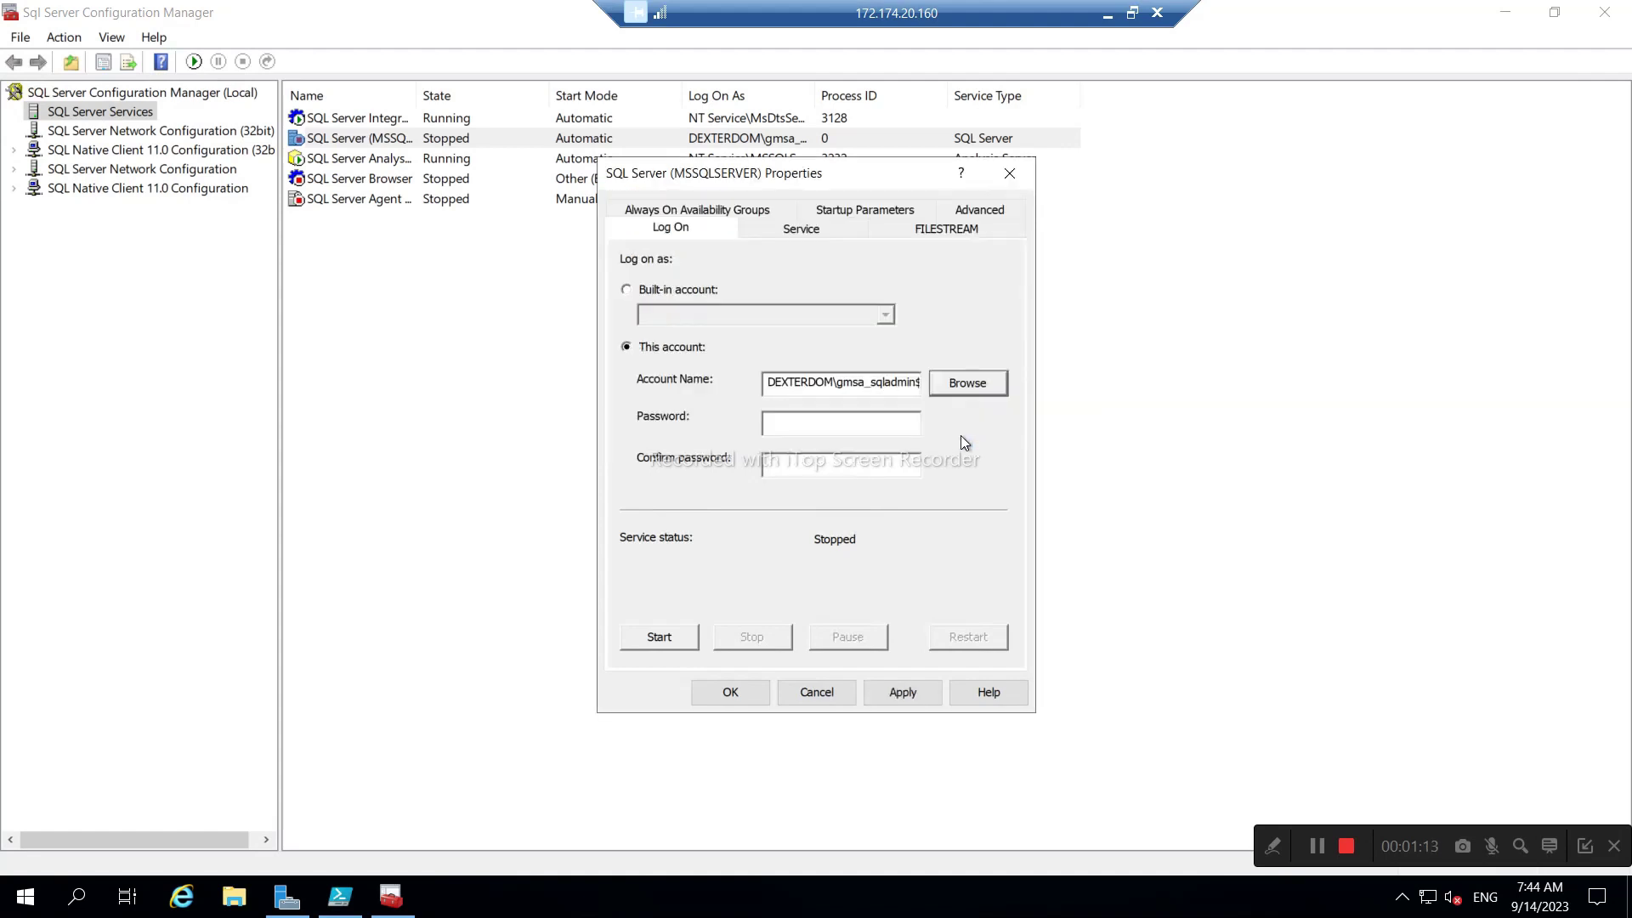
left_click(901, 693)
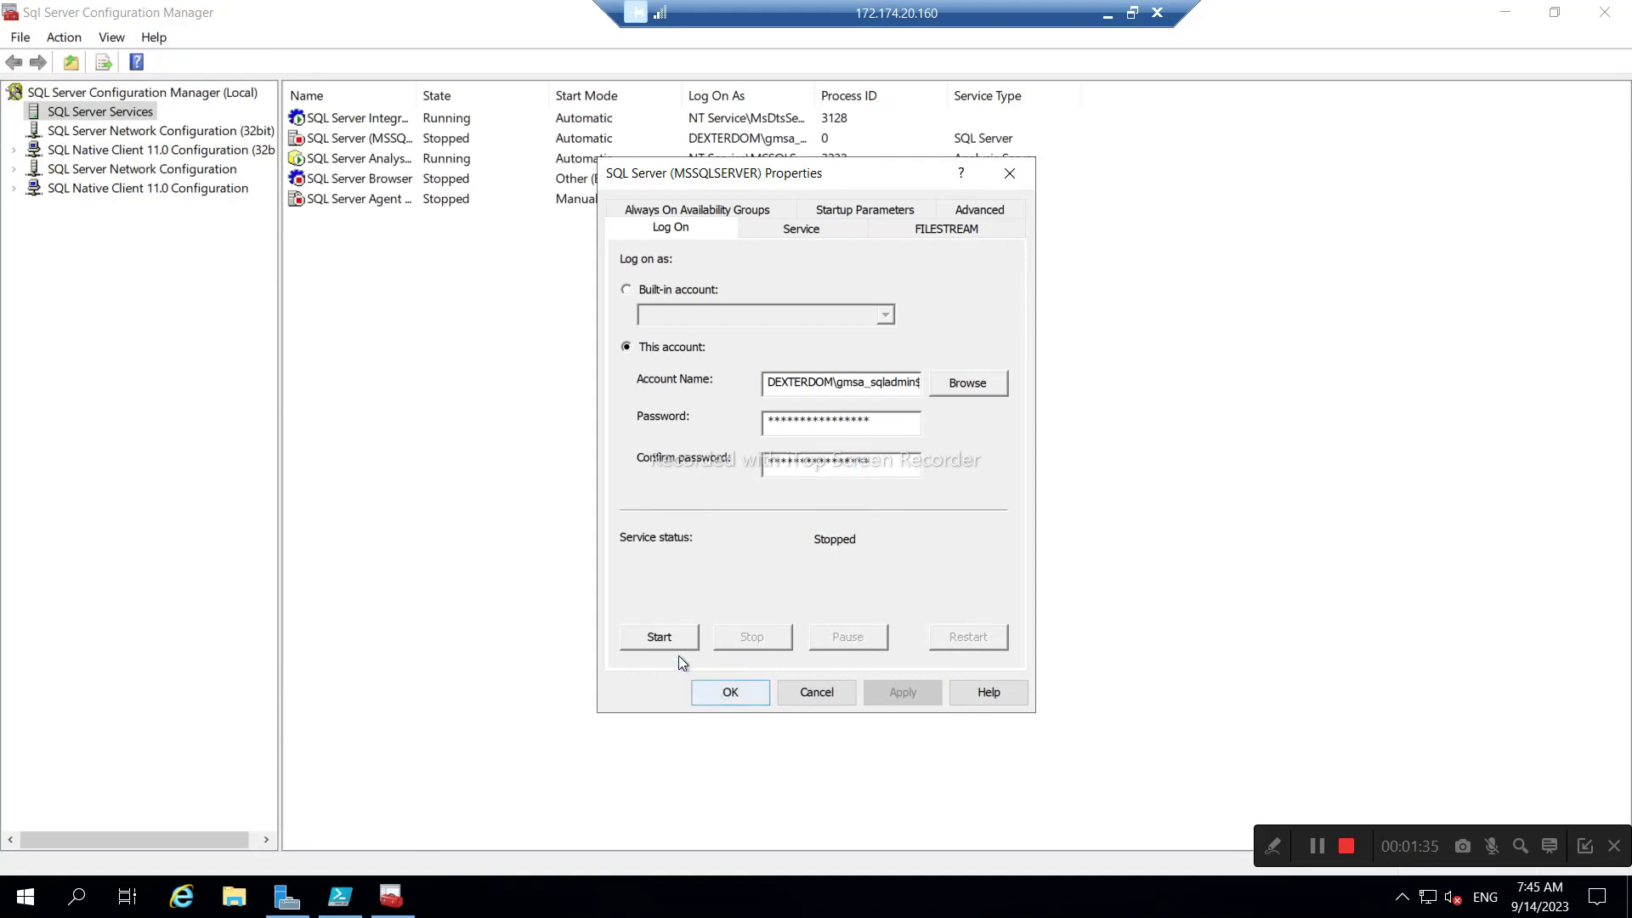
left_click(660, 639)
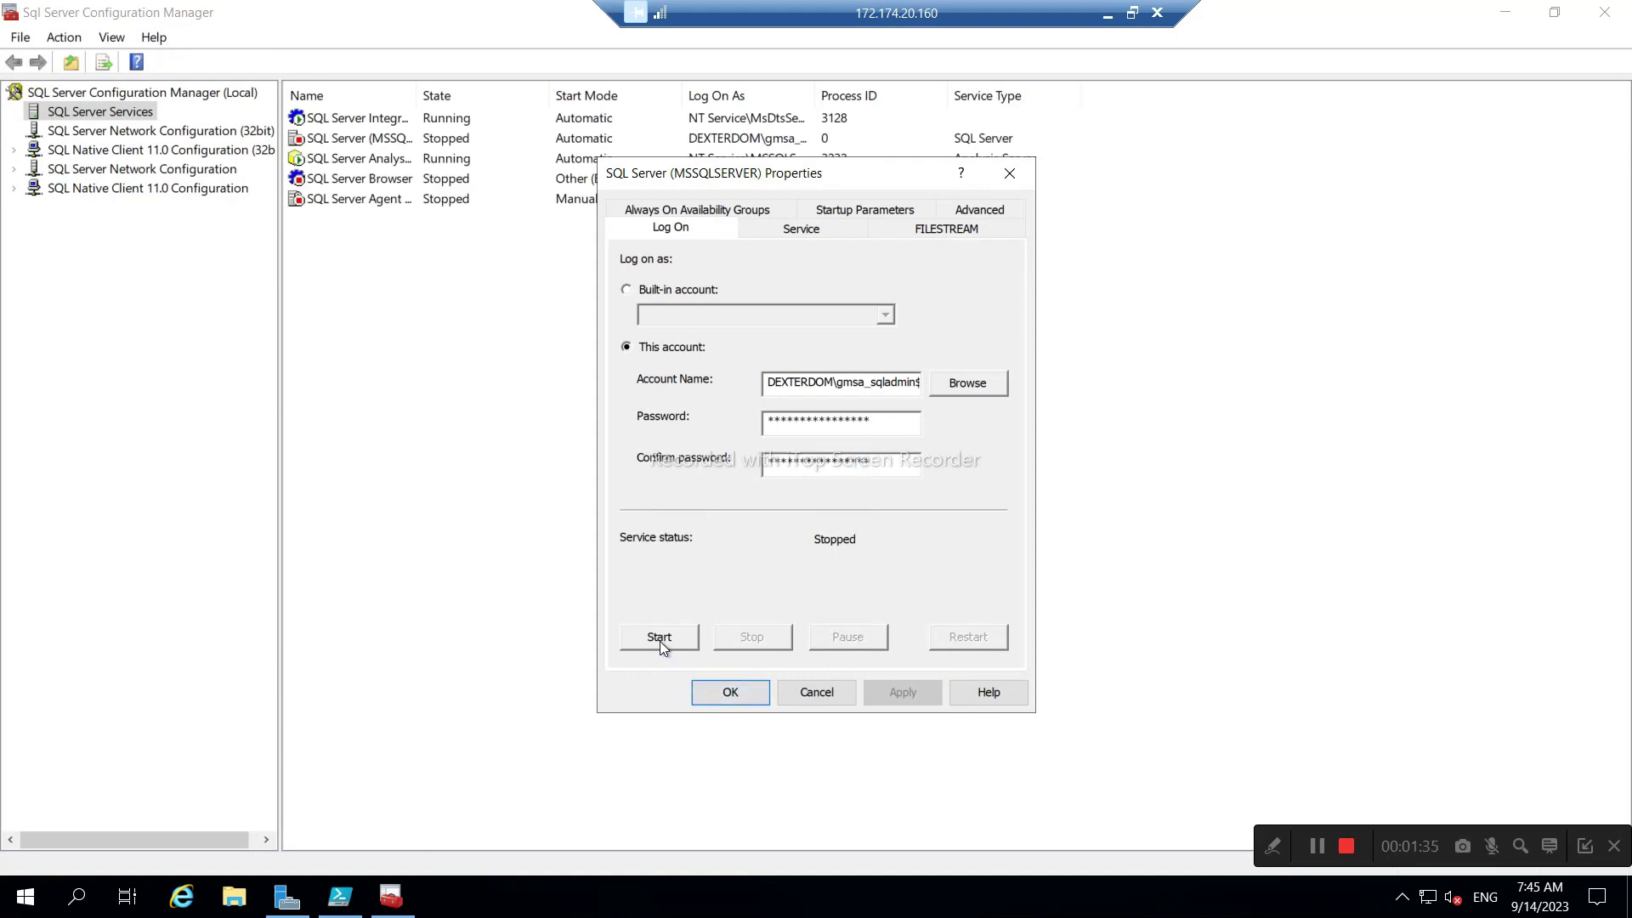
left_click(732, 692)
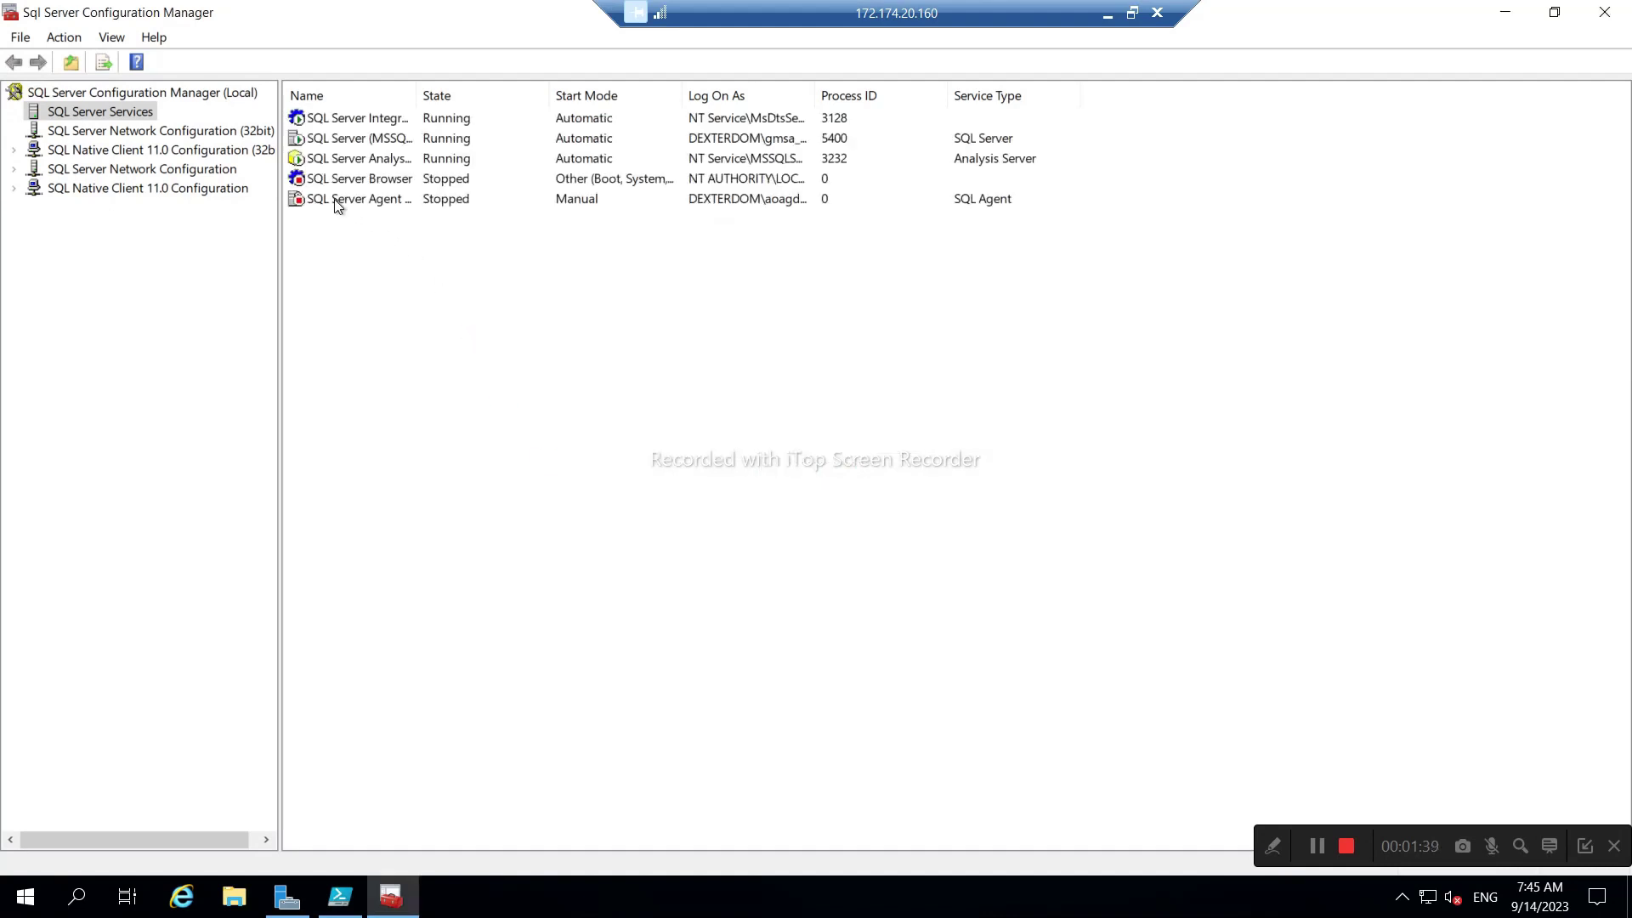
- Open the account selection for the SQL Server Agent (MSSQLSERVER) log-on, enter gmsa_sqladmin as the object name, and set the search location to Entire Directory
double_click(337, 202)
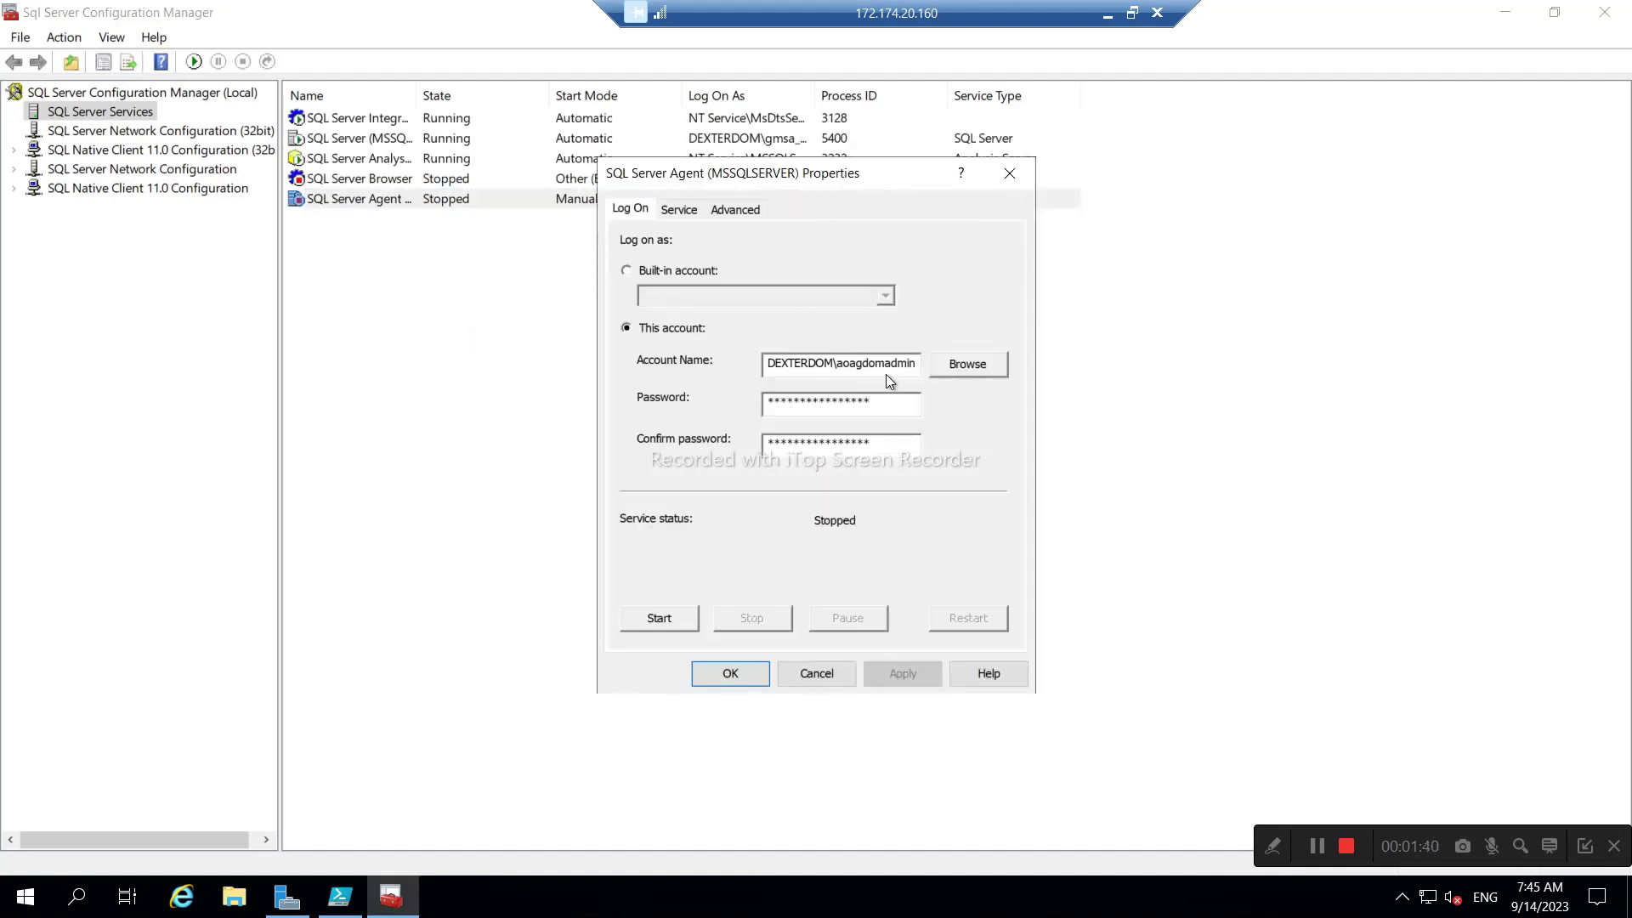
left_click(966, 364)
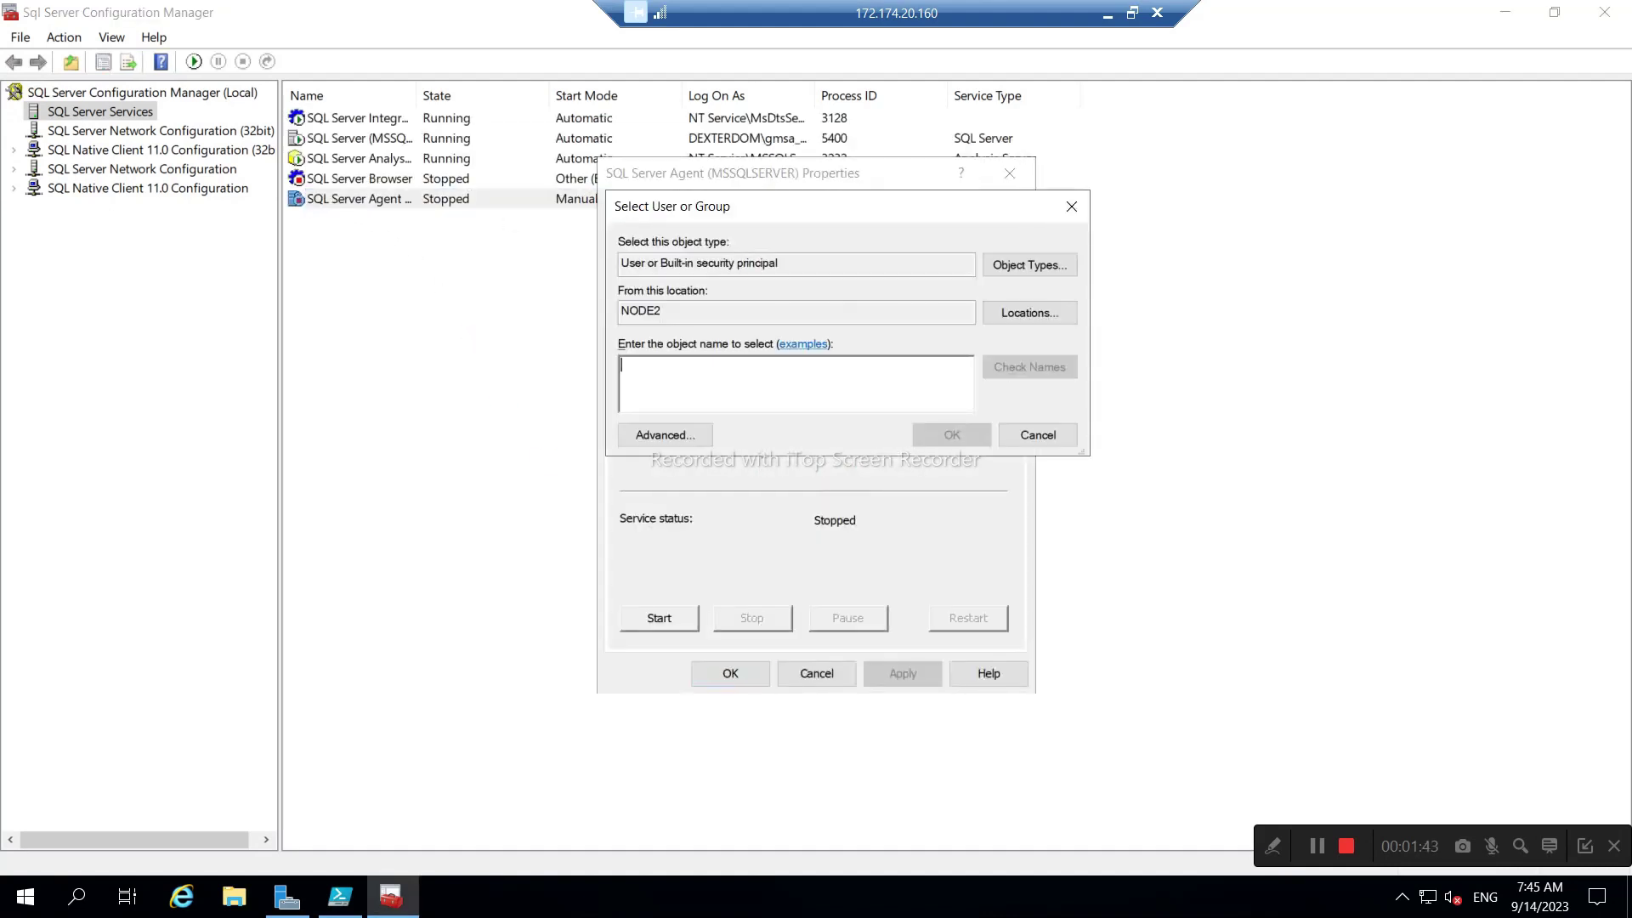
key("ctrl+v")
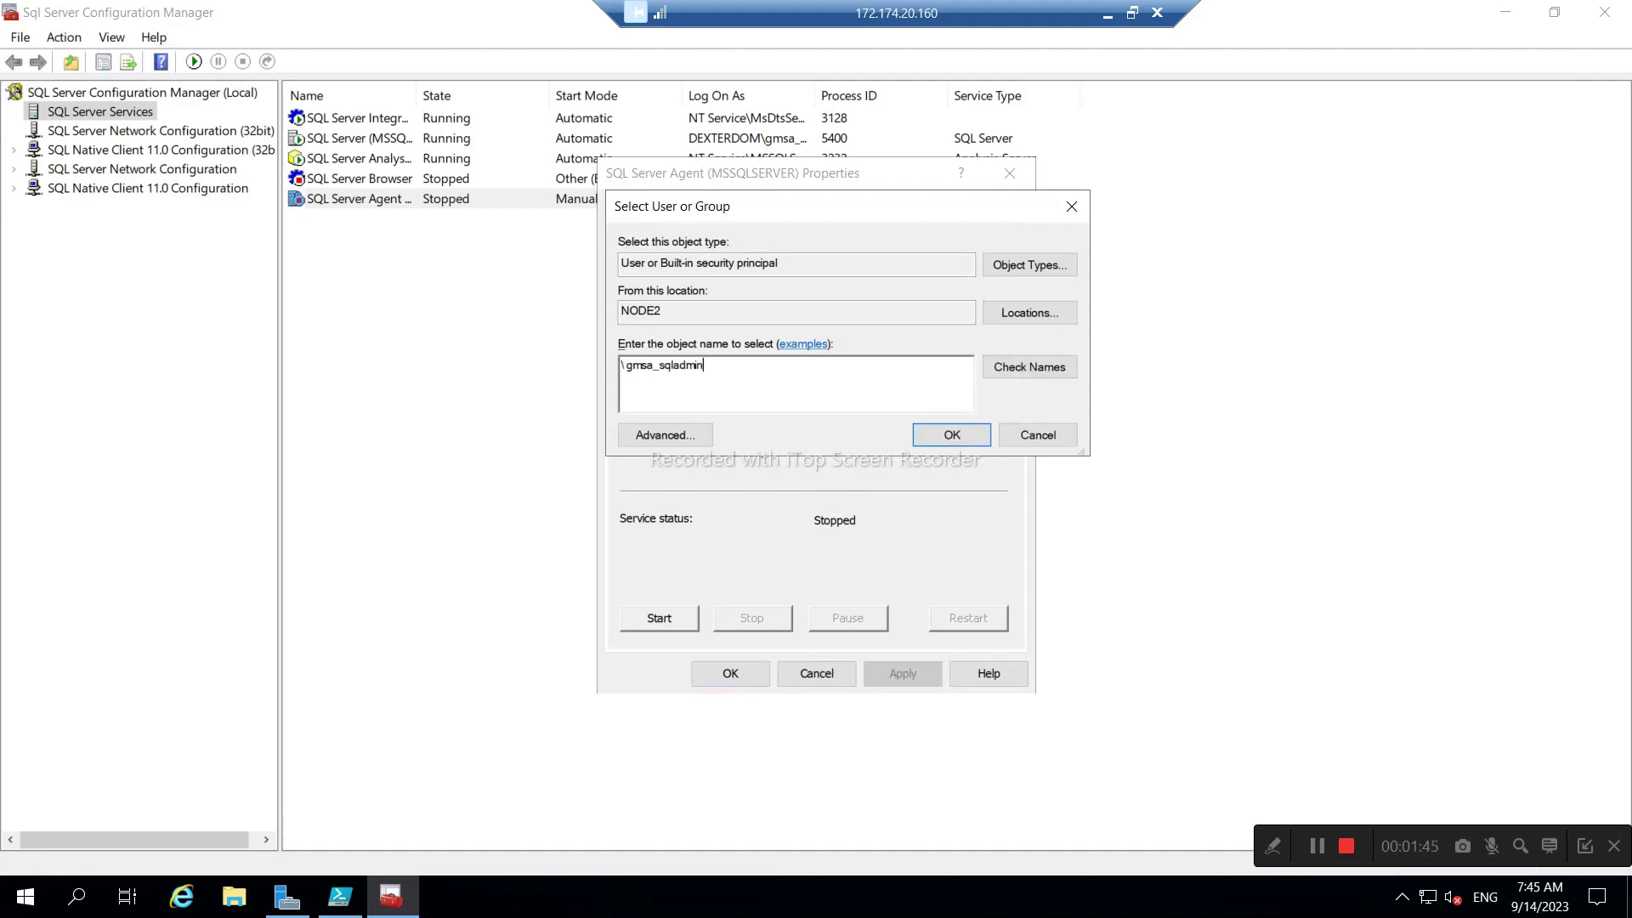
key("BackSpace")
left_click(1006, 315)
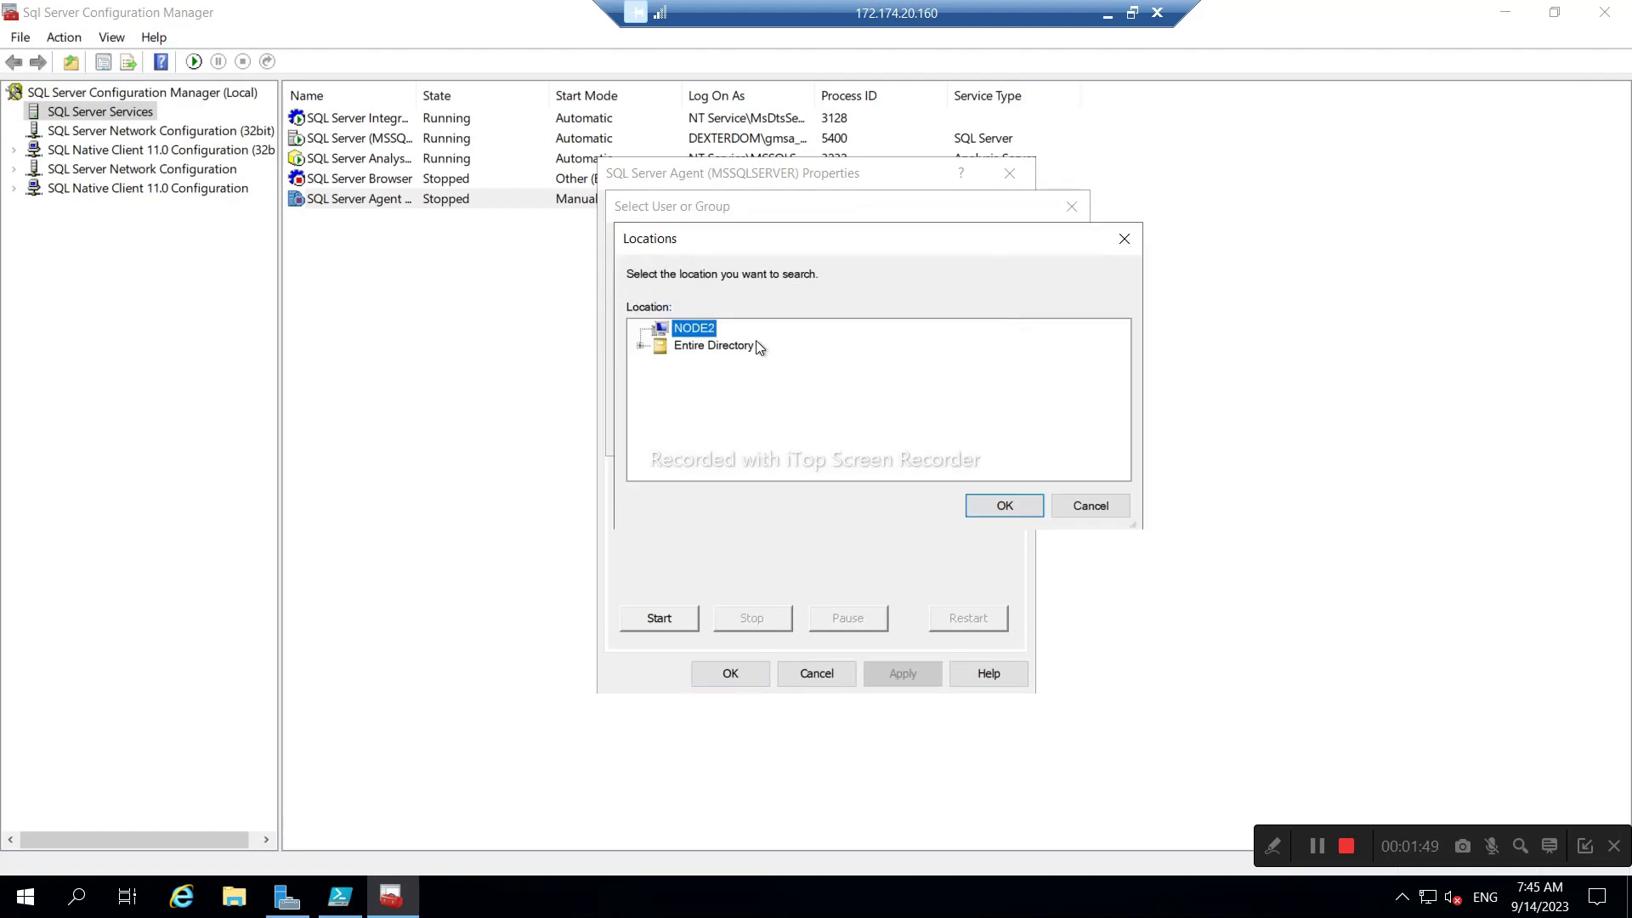
left_click(713, 347)
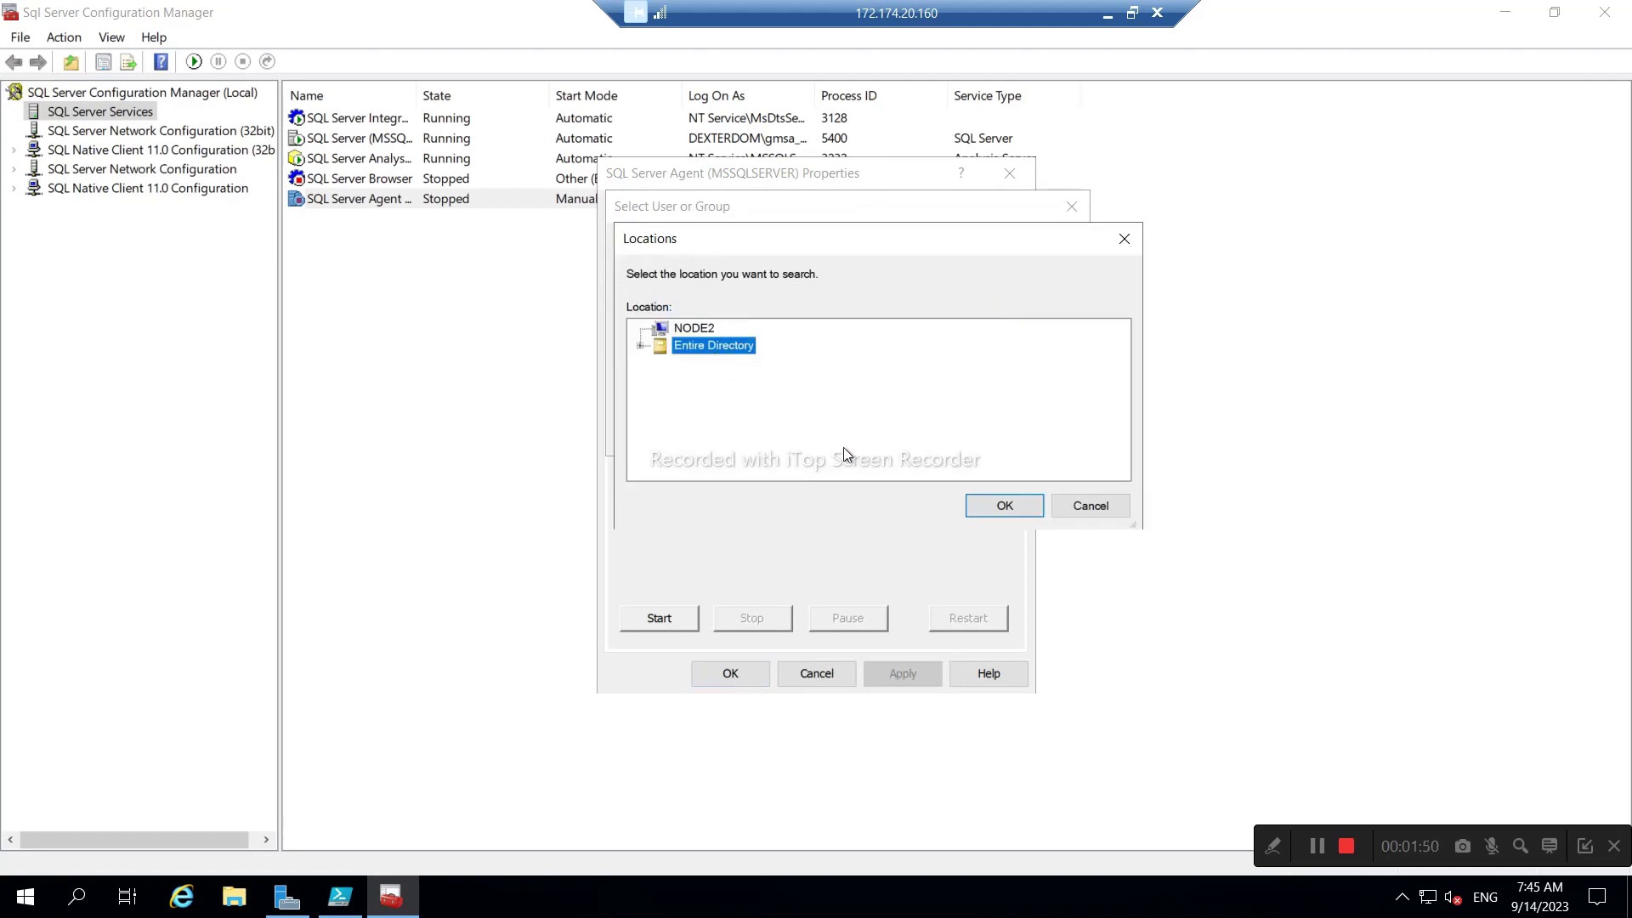
left_click(993, 506)
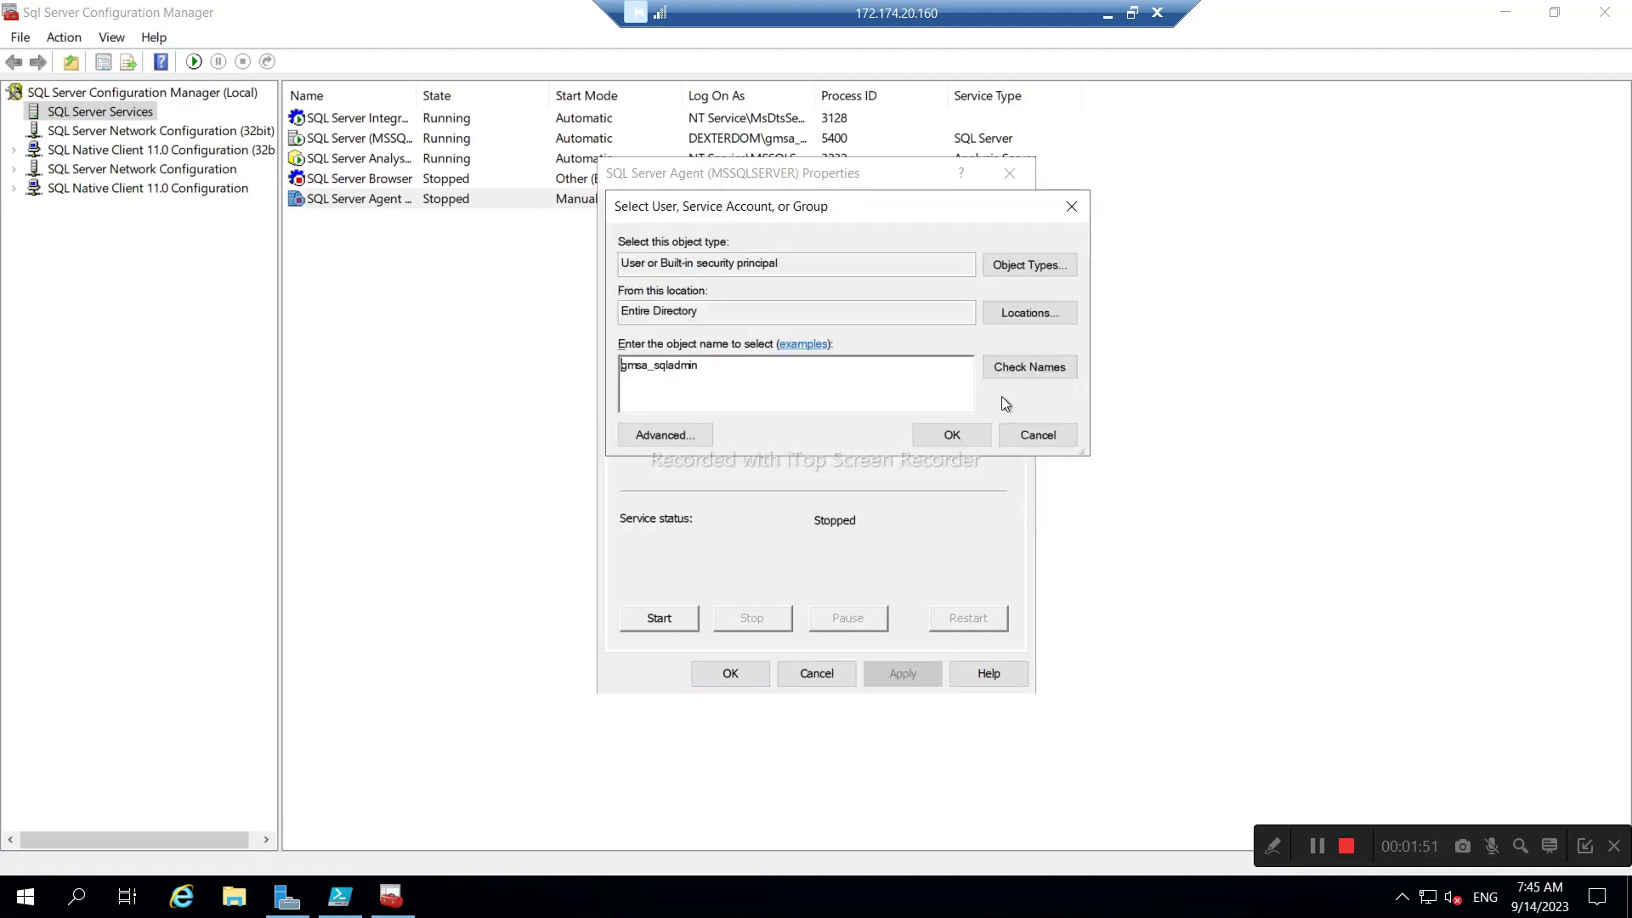
left_click(1017, 318)
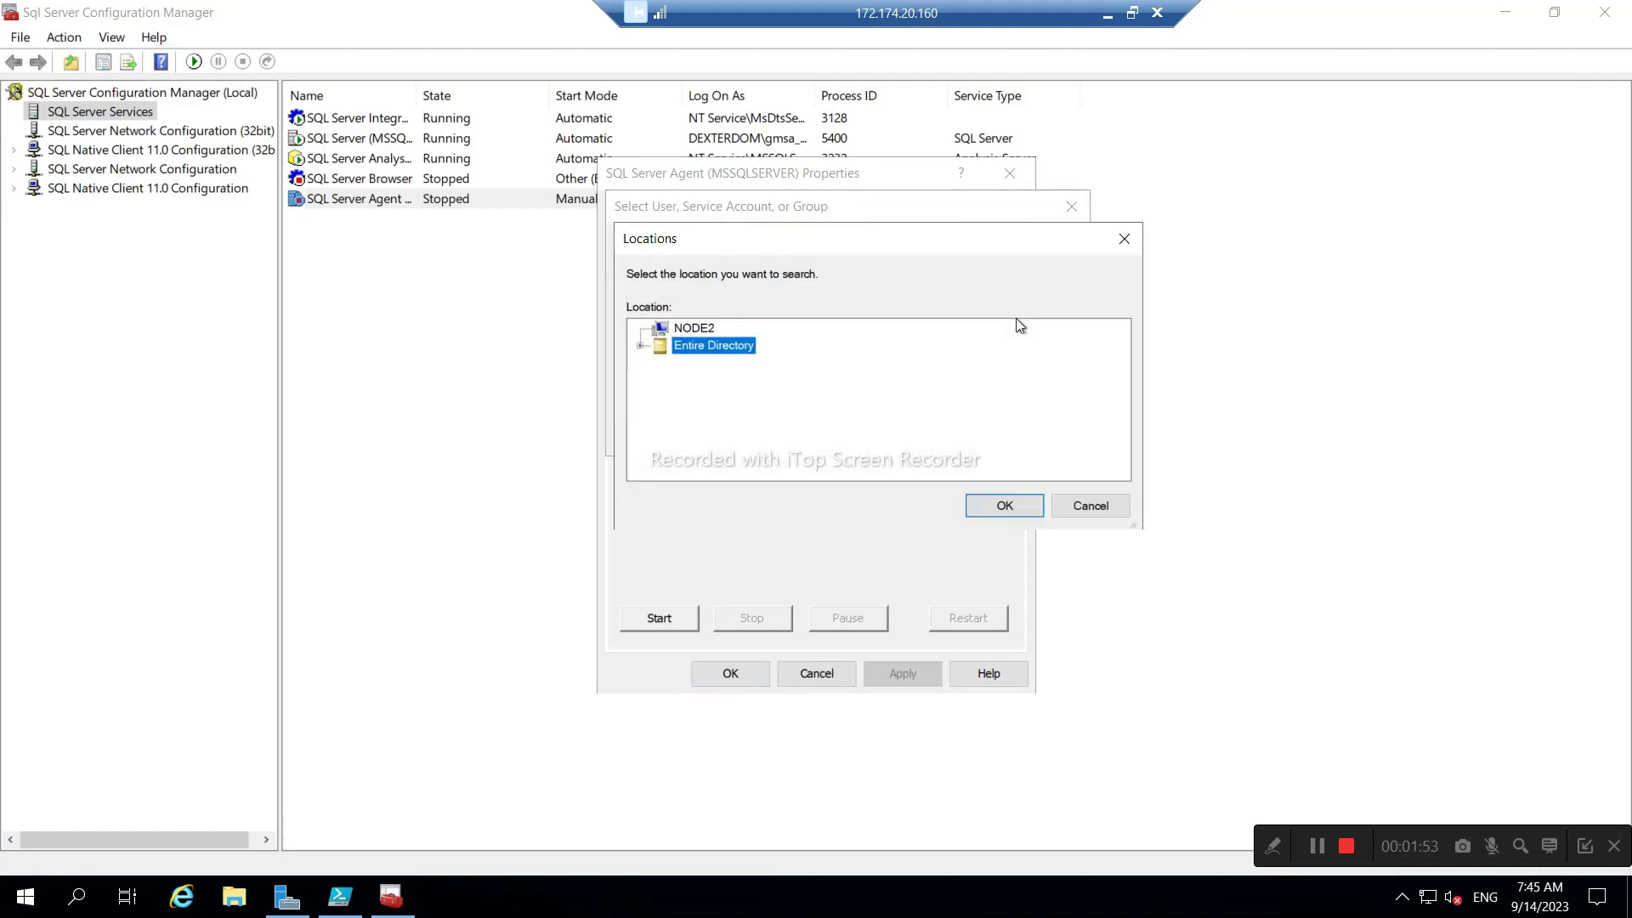
left_click(996, 508)
- Include Service Accounts and exclude Users in the object types of the account search
left_click(1017, 272)
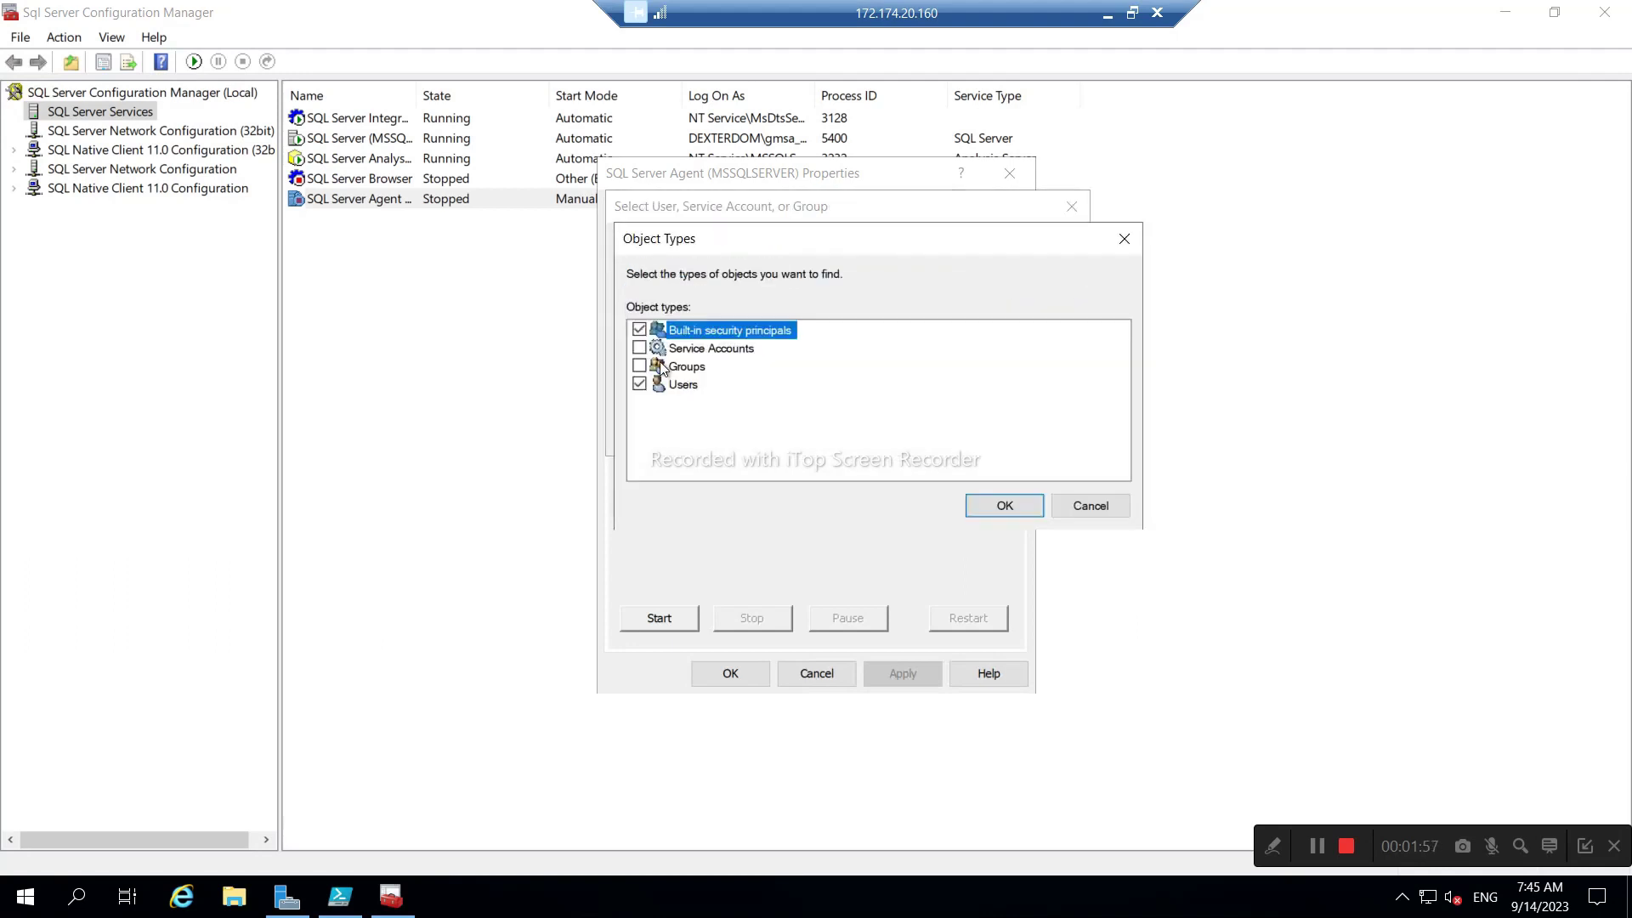
left_click(639, 348)
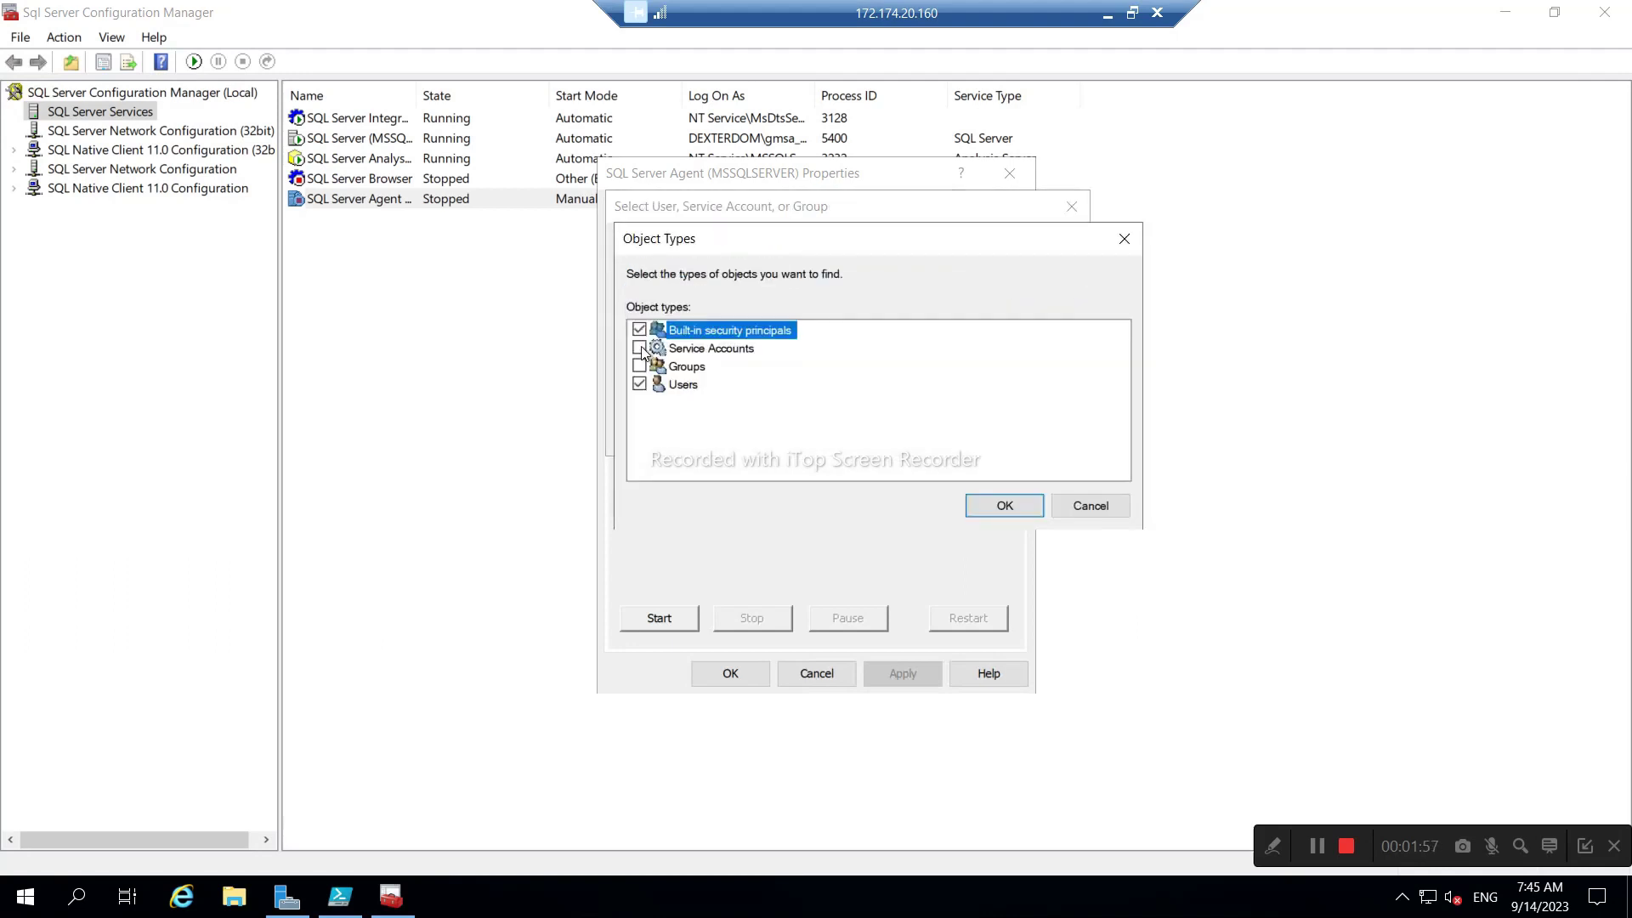
left_click(998, 508)
- Check the gmsa_sqladmin name and apply the account as the log-on account of the SQL Server Agent (MSSQLSERVER) service
left_click(1024, 371)
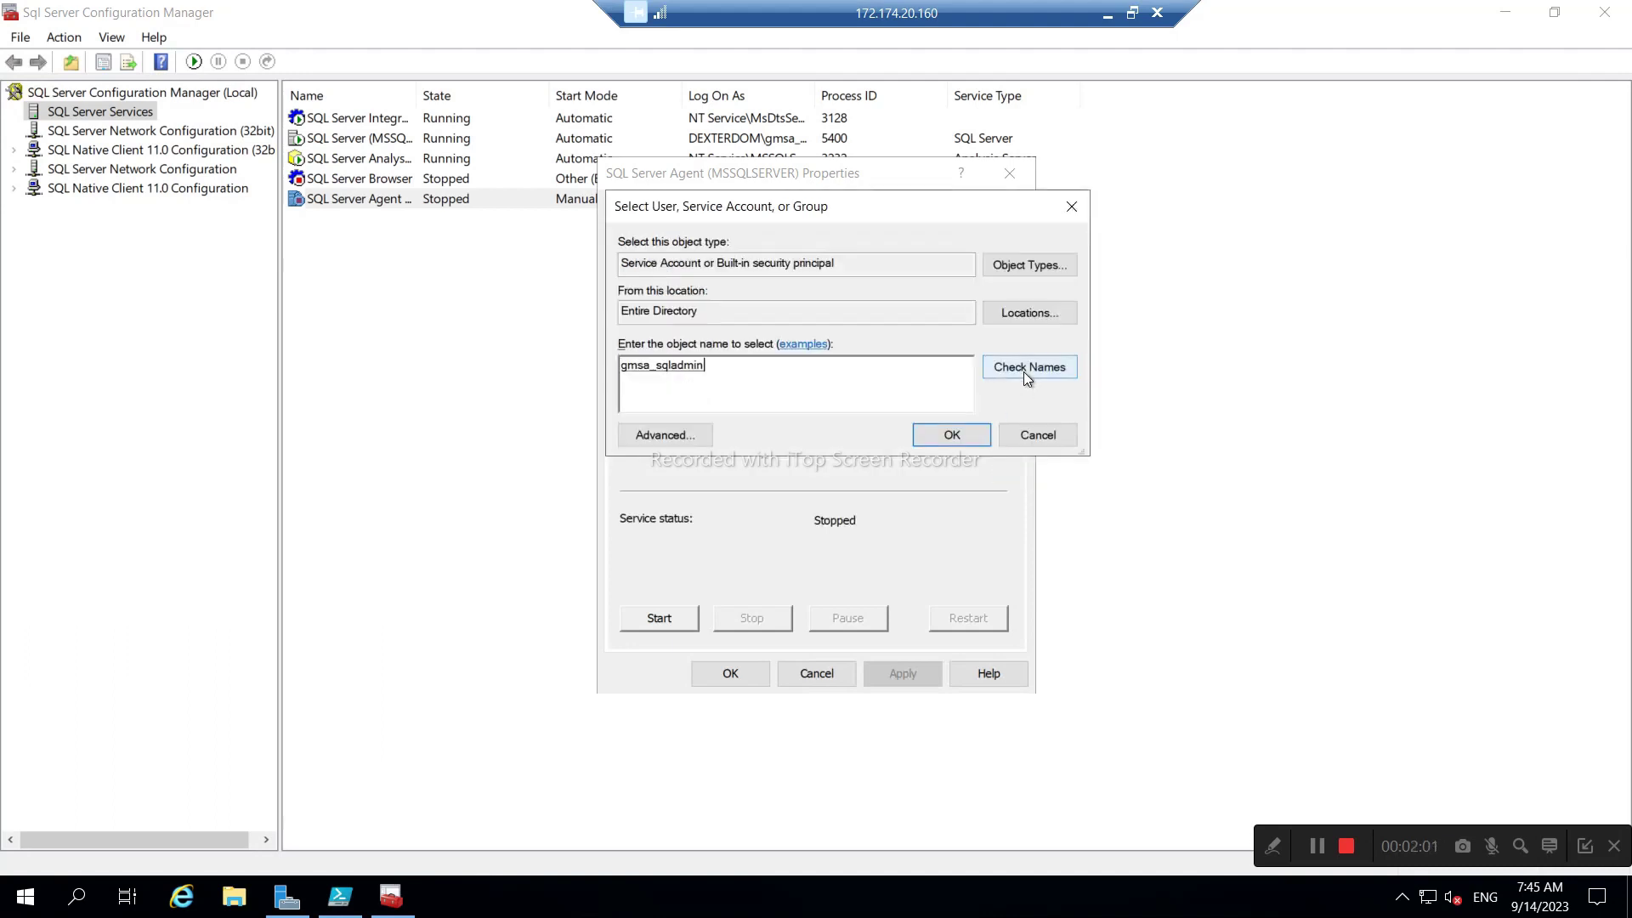
left_click(952, 434)
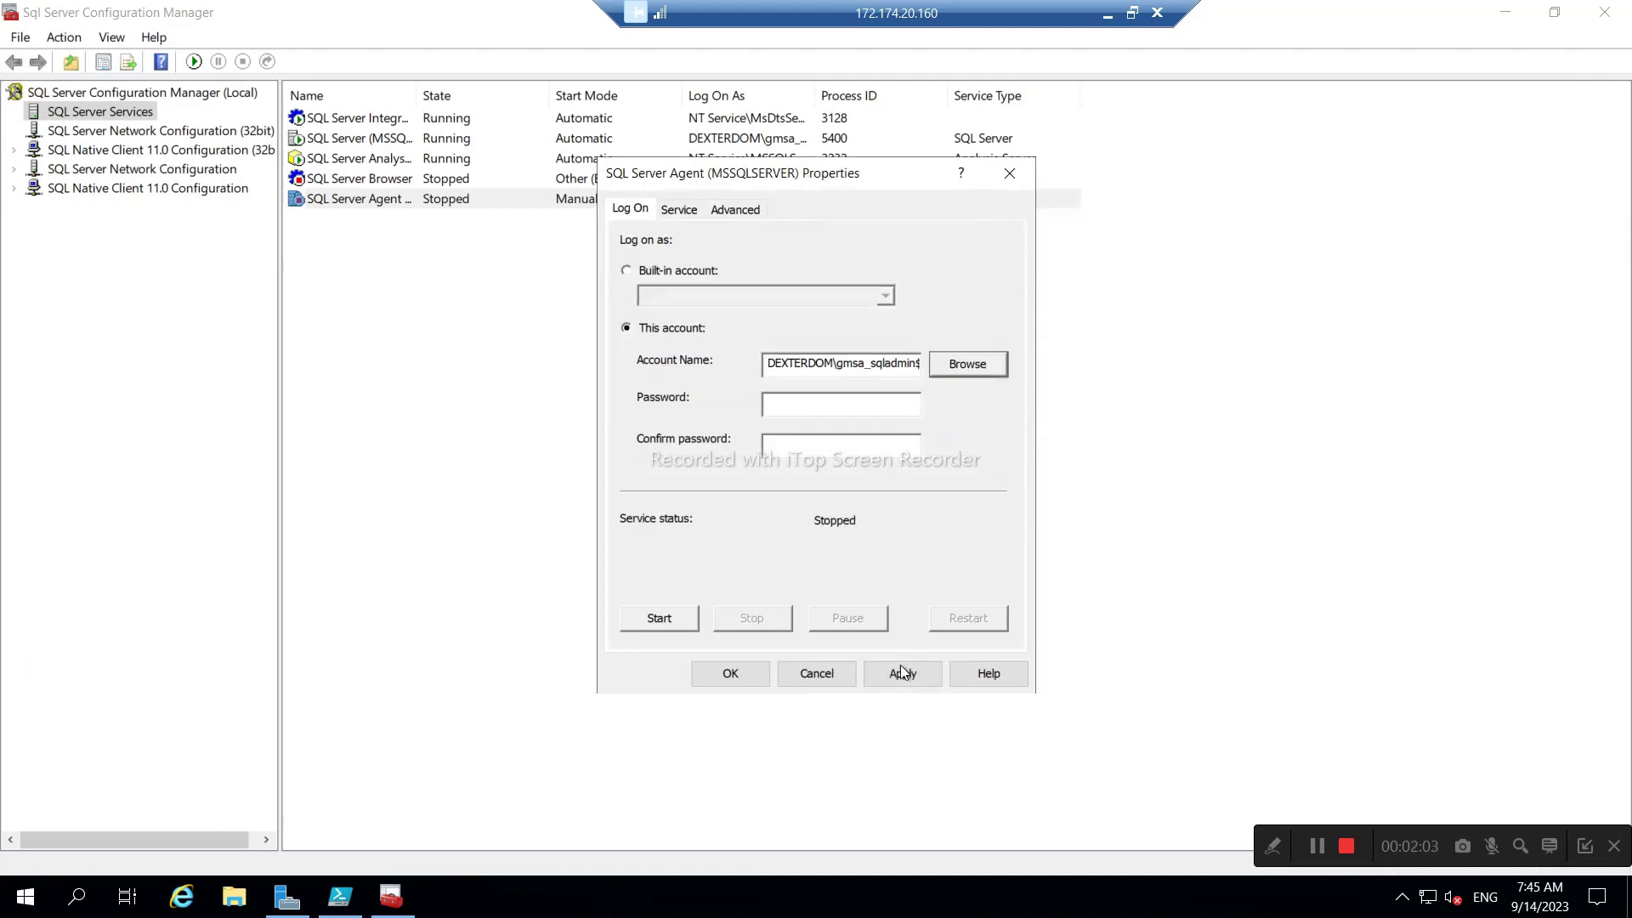
left_click(921, 675)
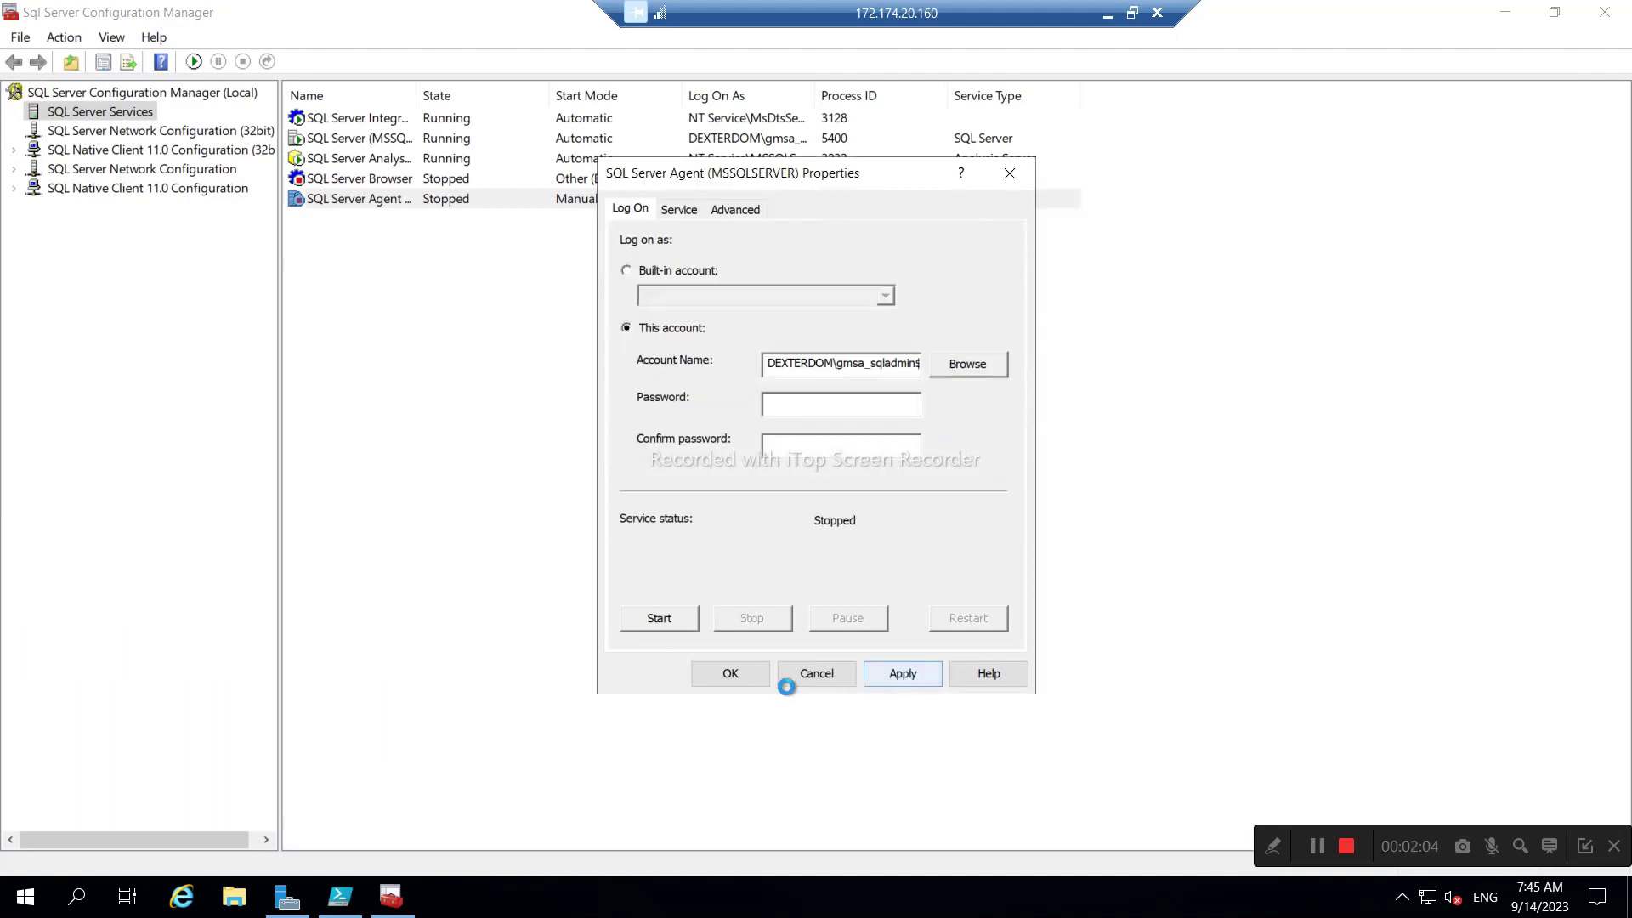
left_click(731, 673)
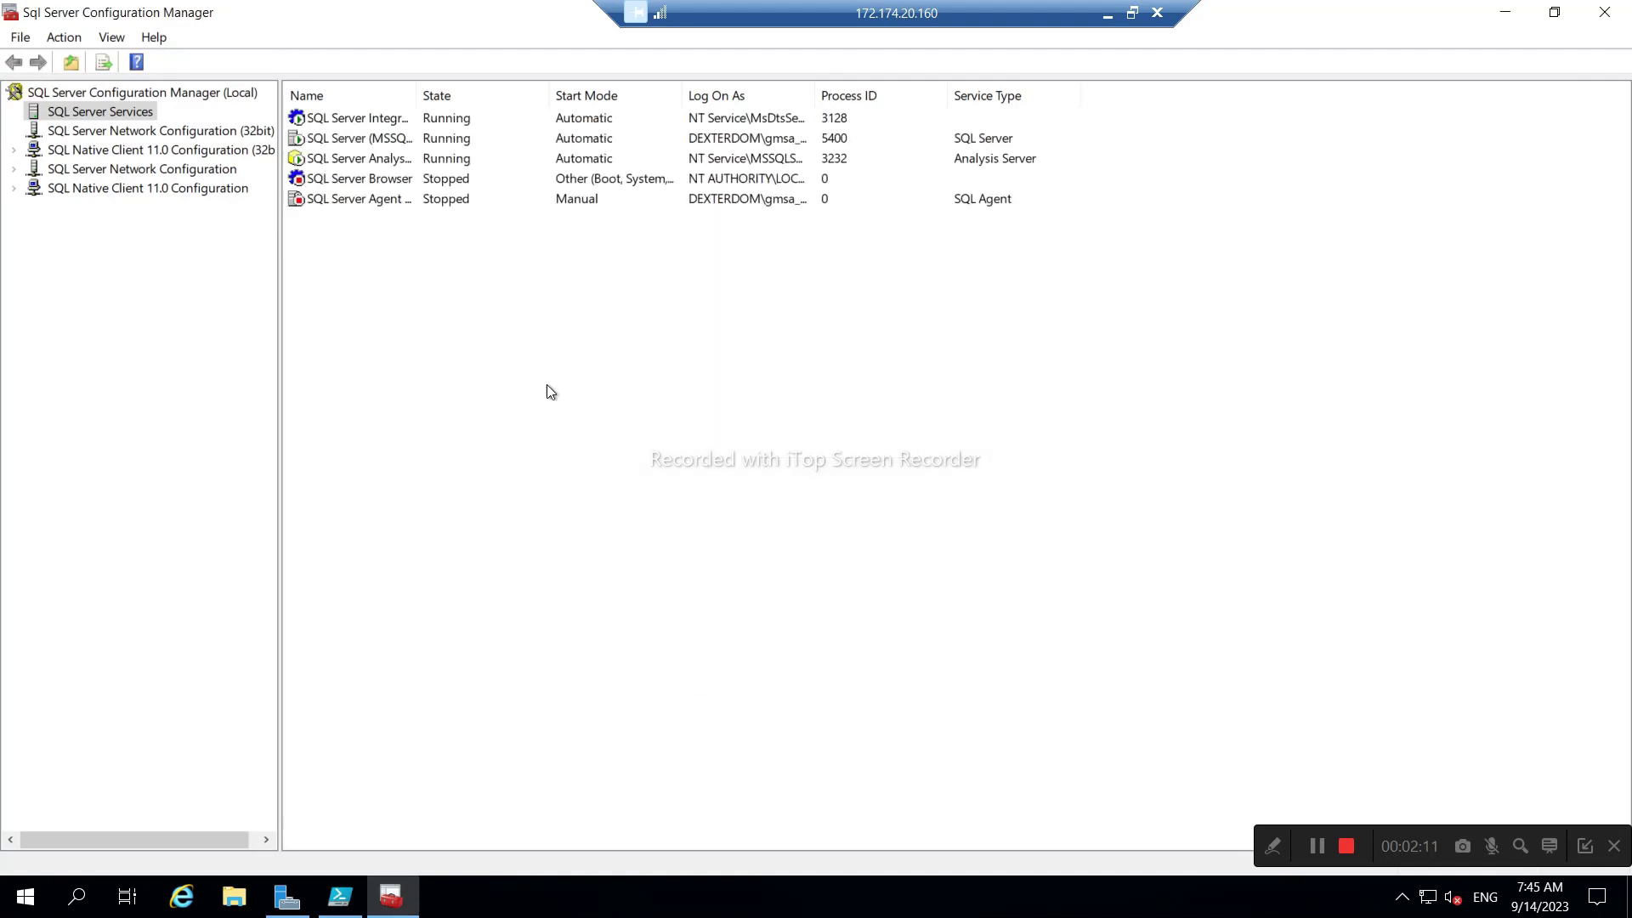
- Start the SQL Server Agent (MSSQLSERVER) service on Node2
left_click(338, 204)
right_click(337, 204)
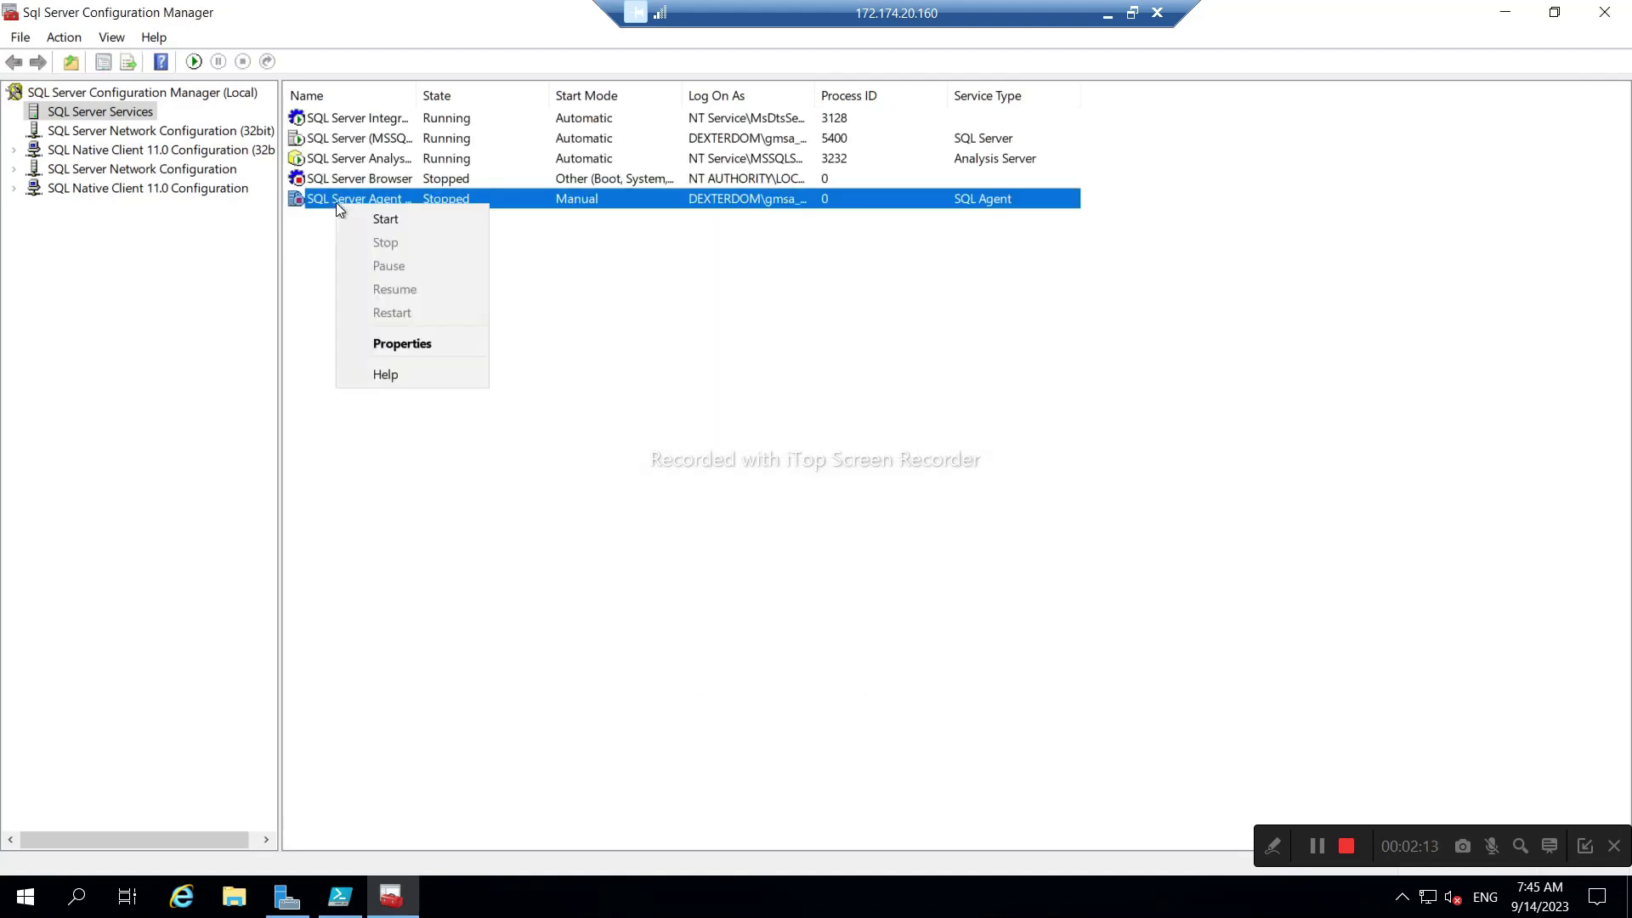
left_click(384, 219)
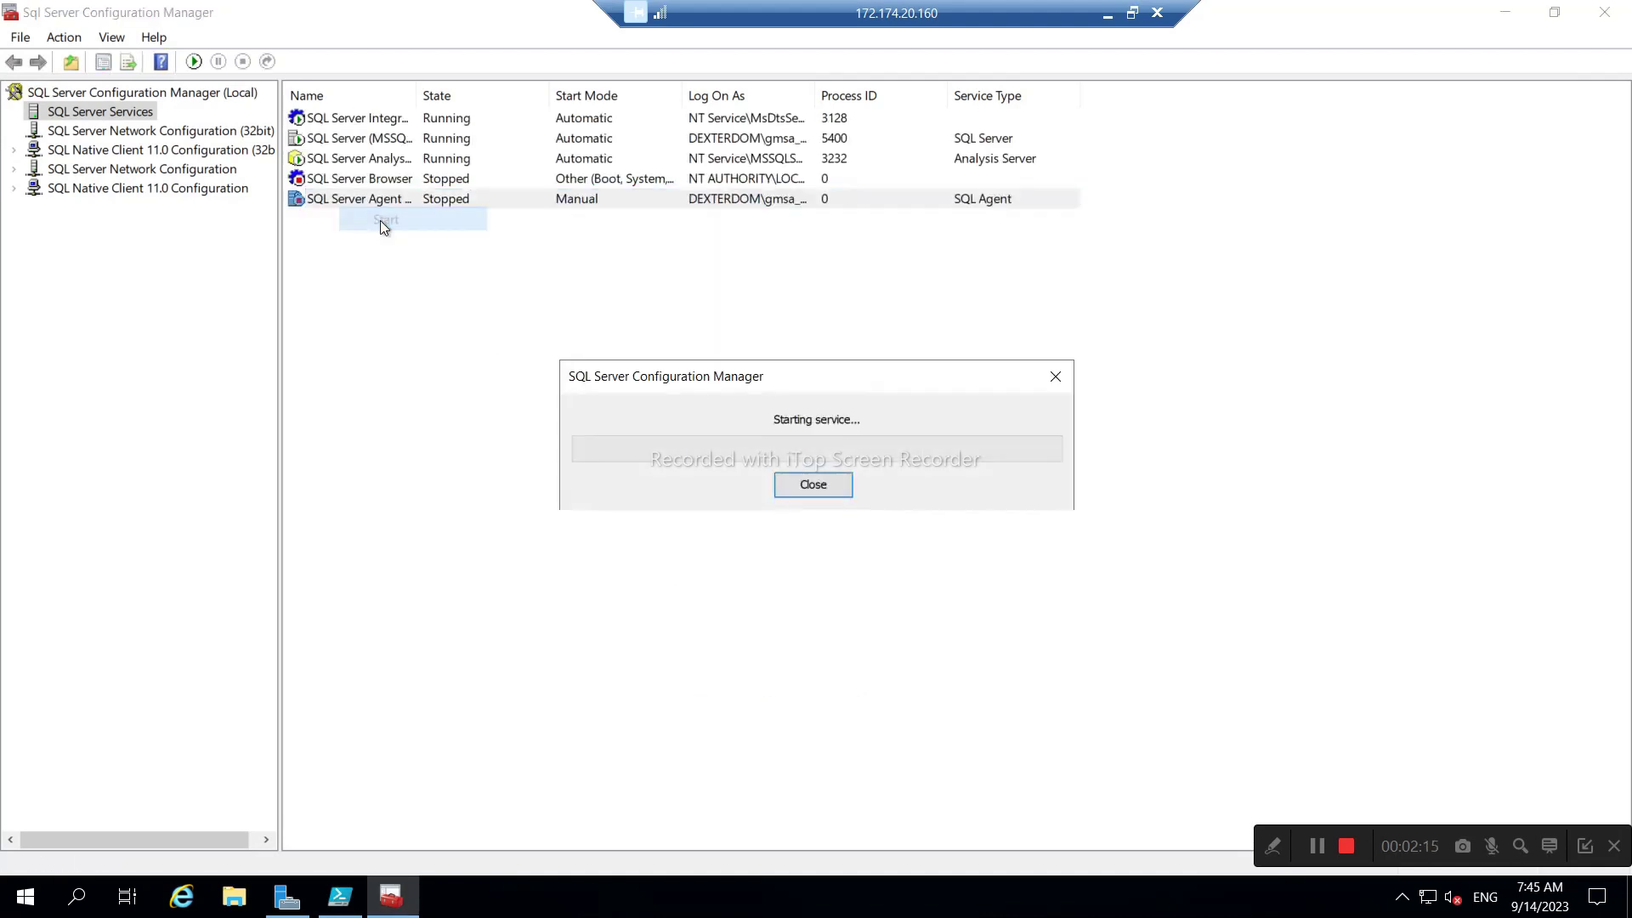